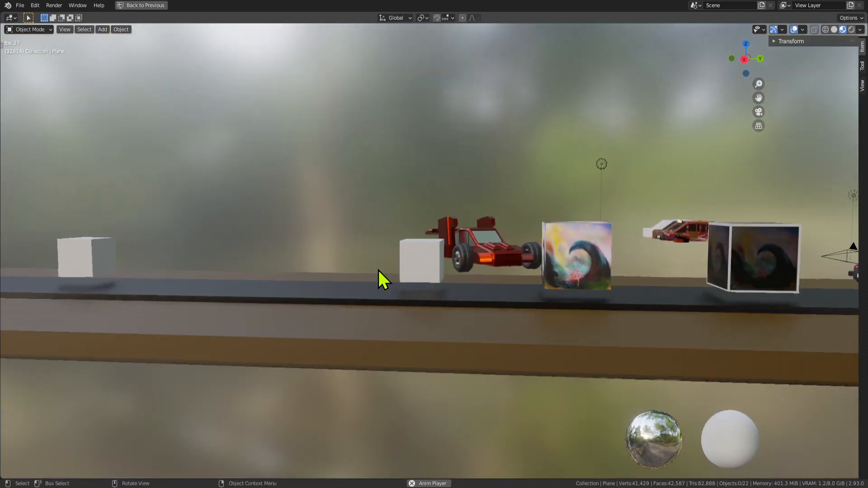
# Examine the cars, painted cubes and blank cubes along the road from several distances, selecting individual objects.
pyautogui.moveTo(372, 286); pyautogui.dragTo(414, 292, button='middle')
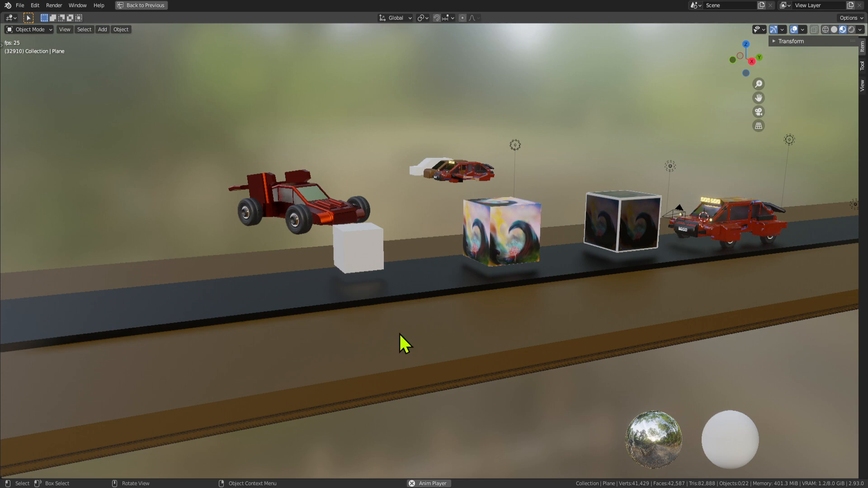
pyautogui.scroll(2, 410, 328)
pyautogui.scroll(2, 423, 294)
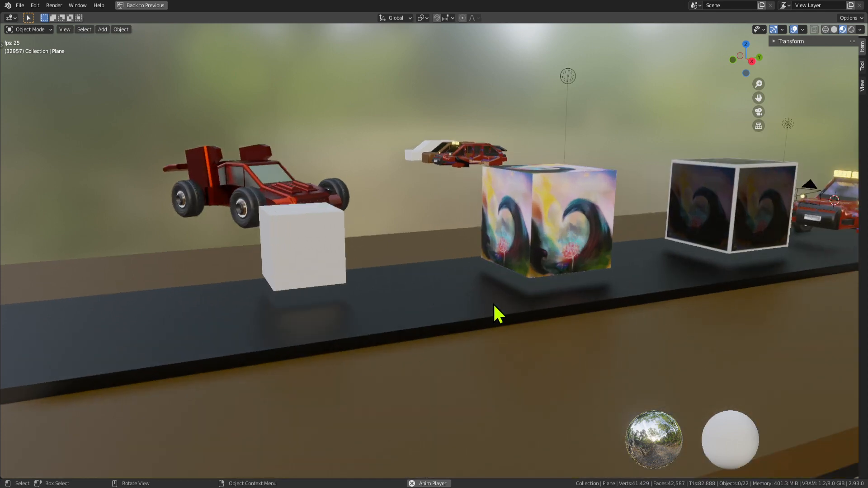
pyautogui.scroll(-1, 446, 297)
pyautogui.scroll(1, 448, 297)
pyautogui.scroll(3, 479, 270)
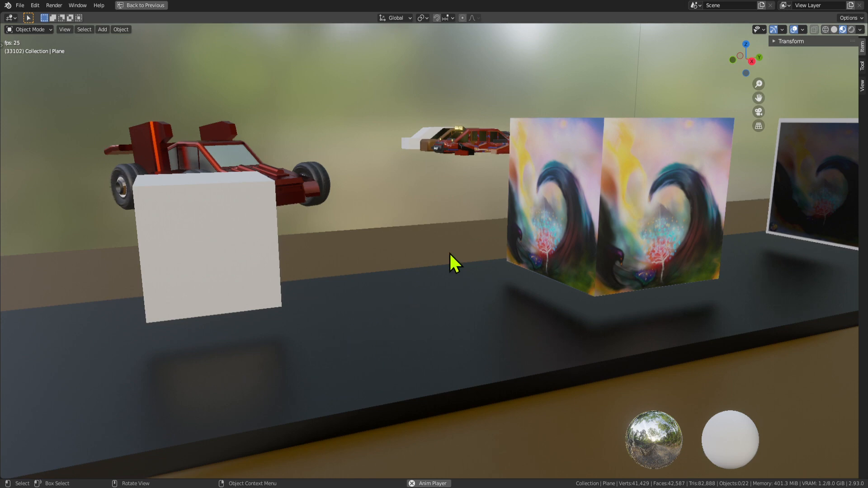
pyautogui.scroll(-1, 439, 265)
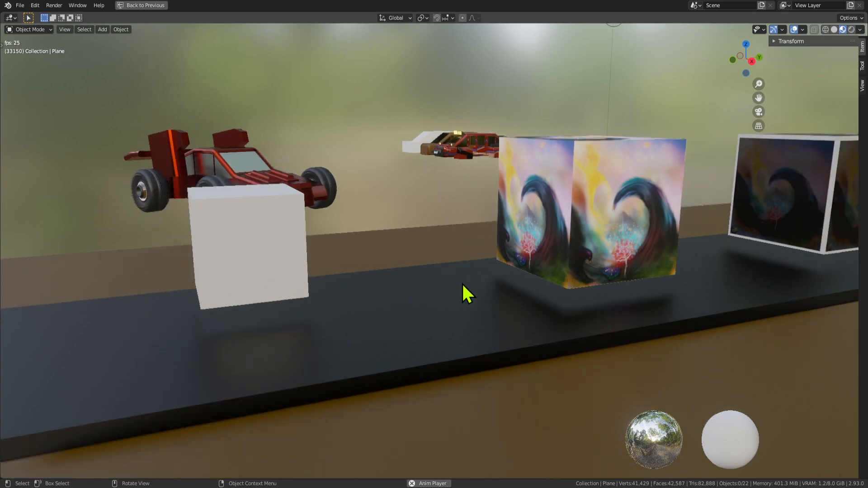
pyautogui.scroll(-1, 454, 287)
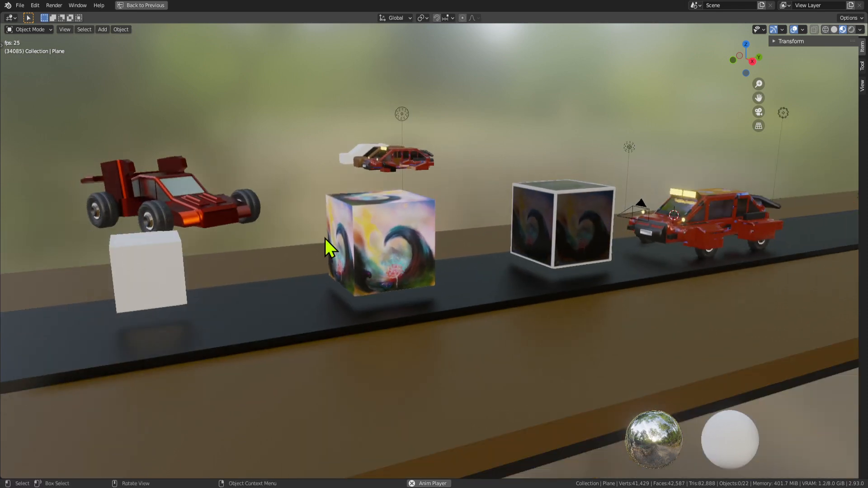
pyautogui.click(369, 240)
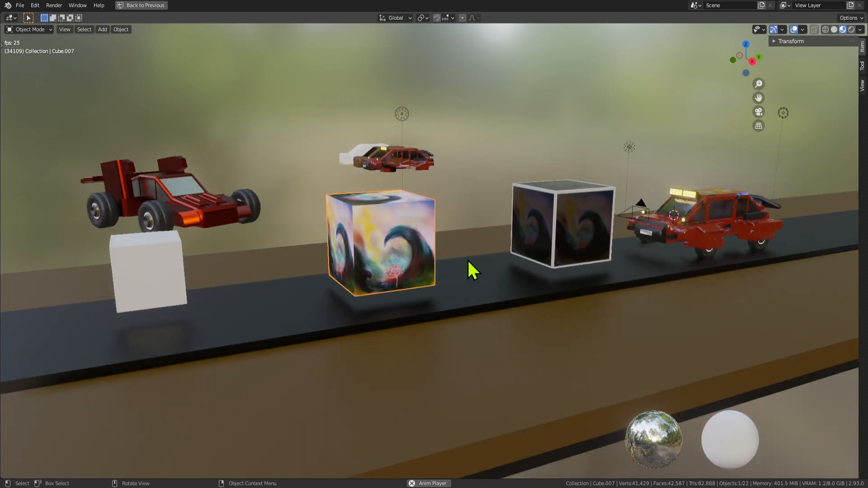
pyautogui.click(776, 219)
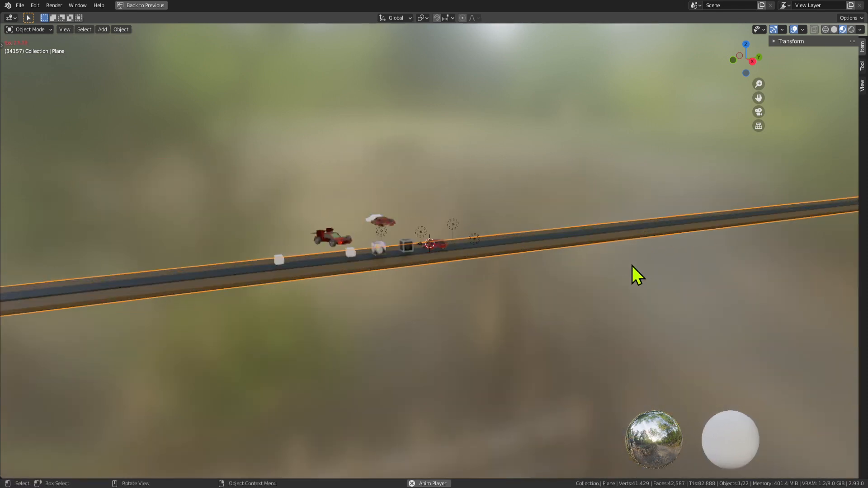
pyautogui.click(463, 227)
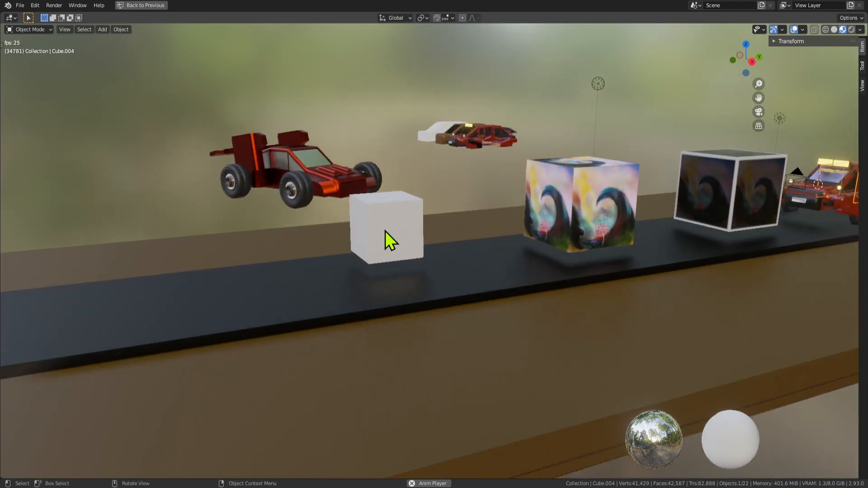
# Texture-paint the 68 SD.png stencil across the front and adjoining side face of the blank white cube beside the wave-painted one.
pyautogui.click(384, 228)
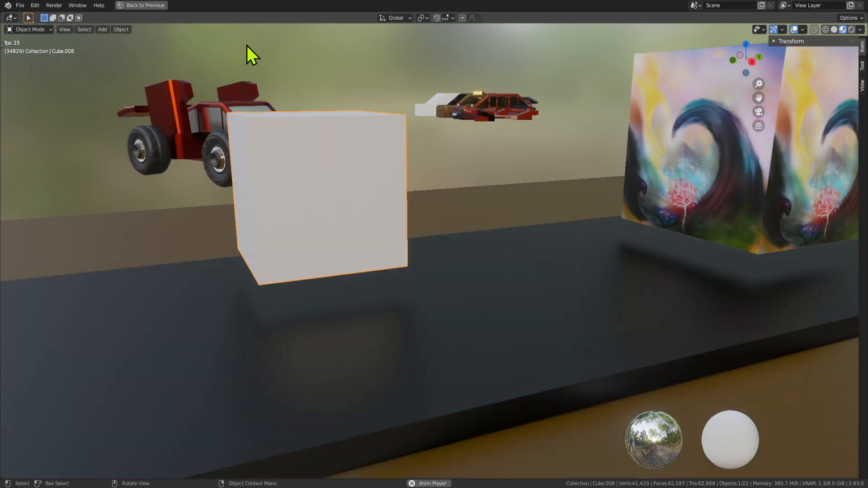
pyautogui.hotkey('ctrl', 'alt', 'space')
pyautogui.press('Tab')
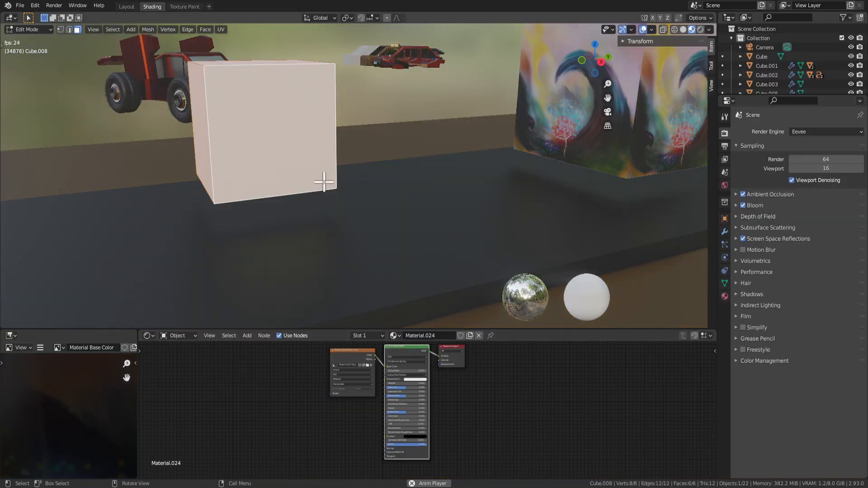
pyautogui.click(184, 6)
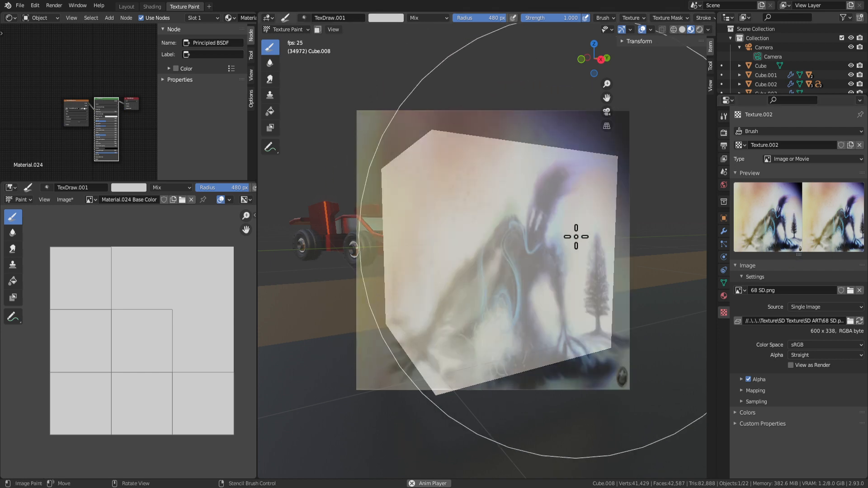
pyautogui.moveTo(568, 207)
pyautogui.mouseDown()
pyautogui.moveTo(489, 223)
pyautogui.moveTo(497, 140)
pyautogui.moveTo(411, 280)
pyautogui.mouseUp()
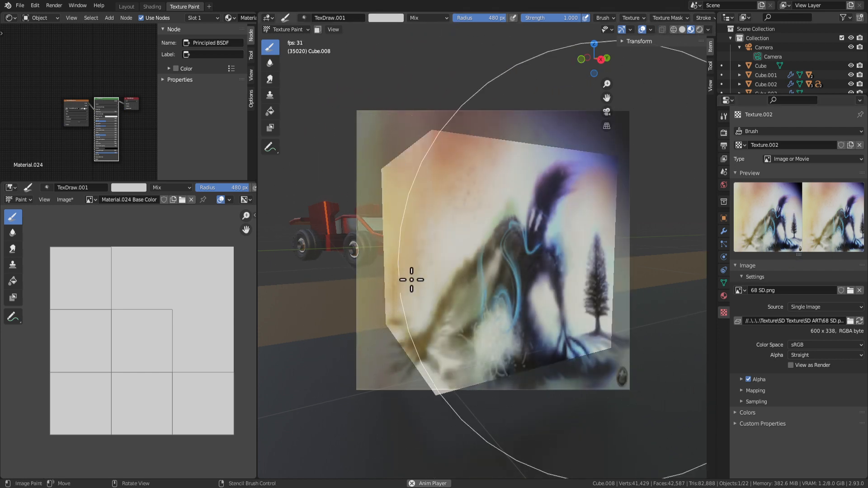
pyautogui.press('Tab')
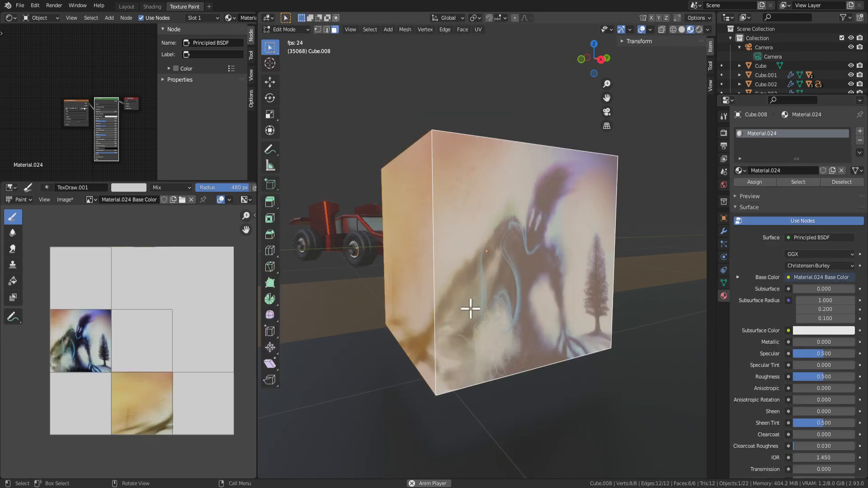
pyautogui.scroll(-10, 471, 309)
pyautogui.click(127, 6)
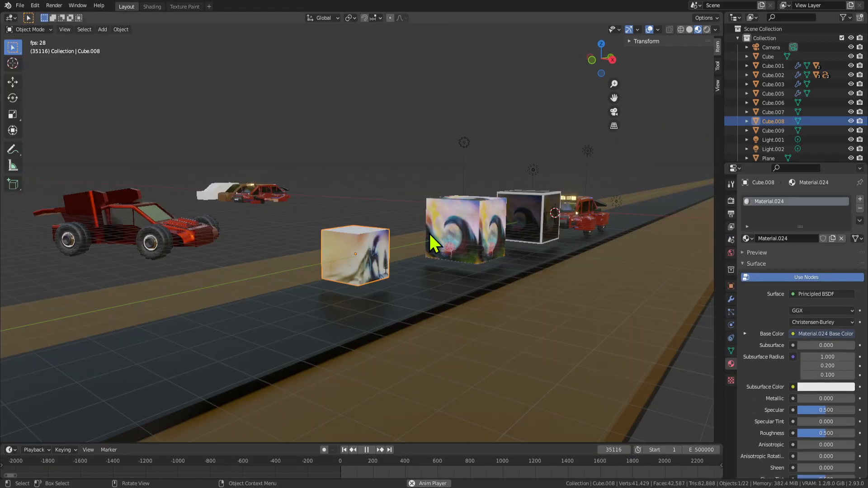
# Shrink the 68 SD.png stencil and stamp it onto the blank top face of the same cube.
pyautogui.moveTo(432, 244); pyautogui.dragTo(320, 256, button='middle')
pyautogui.press('Tab')
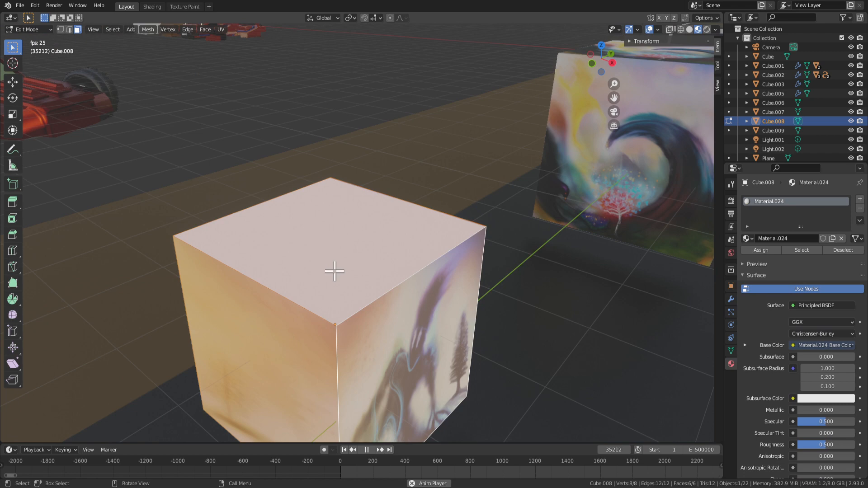
pyautogui.click(190, 7)
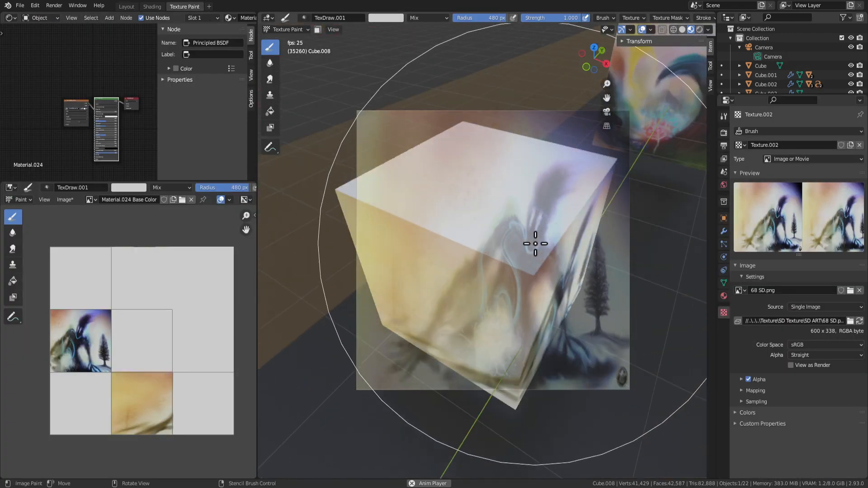
pyautogui.scroll(4, 533, 239)
pyautogui.scroll(-3, 529, 237)
pyautogui.moveTo(530, 239); pyautogui.dragTo(543, 258, button='middle')
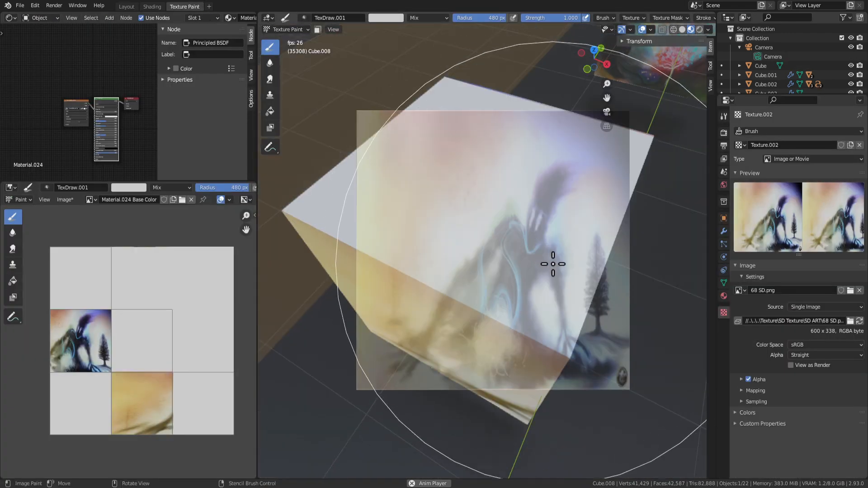
pyautogui.keyDown('shift'); pyautogui.moveTo(553, 264); pyautogui.dragTo(507, 230, button='right'); pyautogui.keyUp('shift')
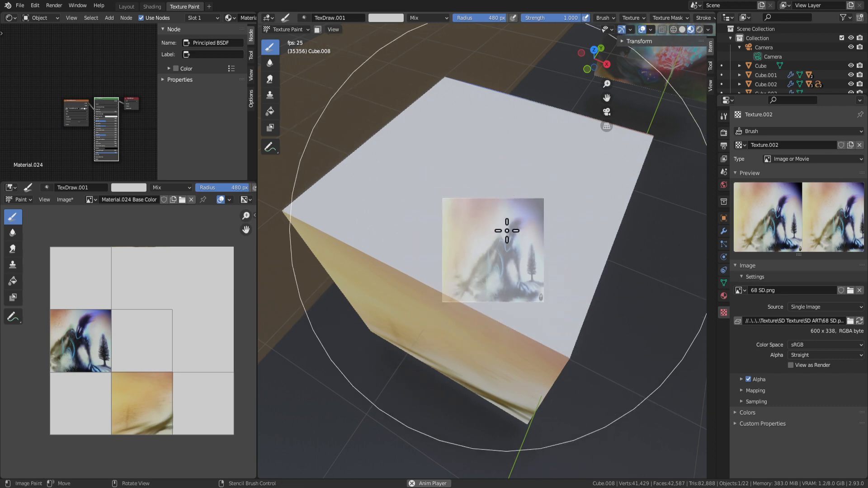
pyautogui.click(507, 230)
# Examine the painted top and side faces of the cube in the Shading workspace with the viewport maximized.
pyautogui.press('Tab')
pyautogui.scroll(-7, 515, 298)
pyautogui.moveTo(487, 304); pyautogui.dragTo(548, 294, button='middle')
pyautogui.press('Tab')
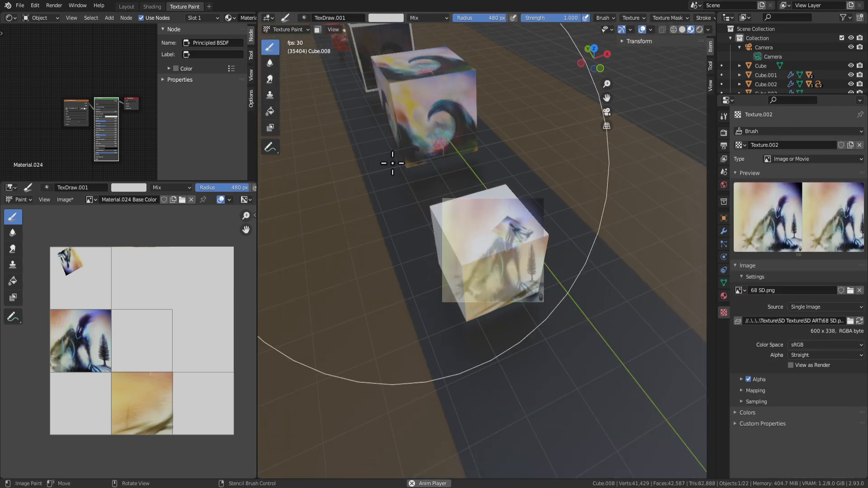
pyautogui.click(152, 6)
pyautogui.moveTo(324, 152); pyautogui.dragTo(471, 208, button='middle')
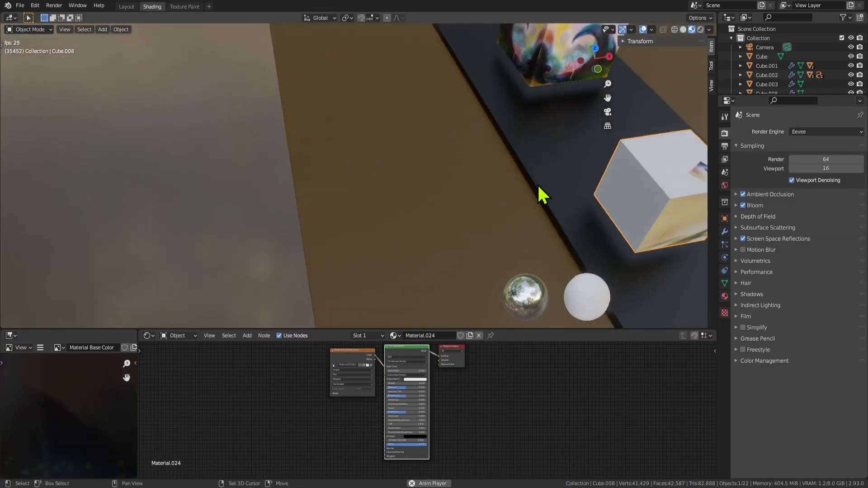
pyautogui.keyDown('shift'); pyautogui.moveTo(537, 184); pyautogui.dragTo(365, 151, button='middle'); pyautogui.keyUp('shift')
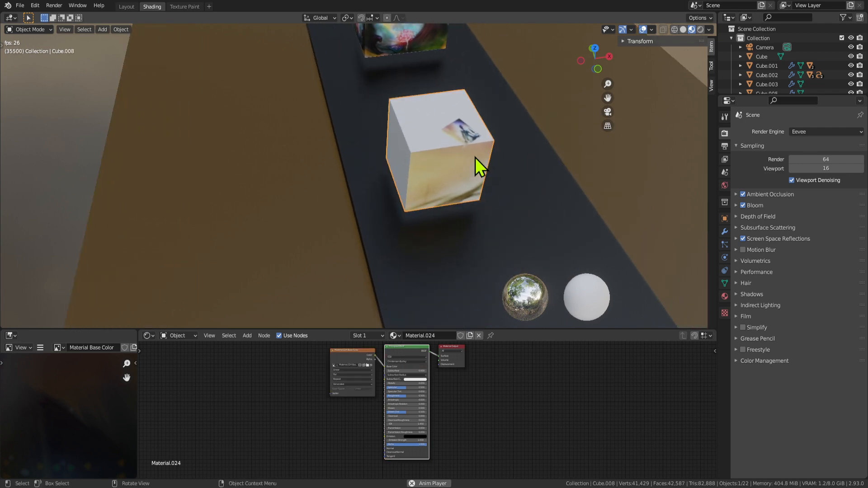
pyautogui.scroll(4, 478, 157)
pyautogui.press('KP_Decimal')
pyautogui.hotkey('ctrl', 'space')
pyautogui.moveTo(430, 177)
pyautogui.mouseDown(button='middle')
pyautogui.moveTo(473, 192)
pyautogui.moveTo(422, 165)
pyautogui.mouseUp(button='middle')
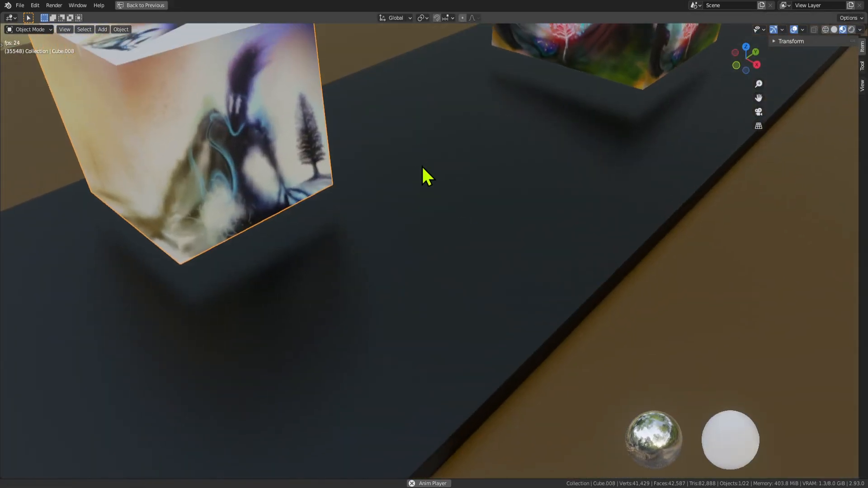
pyautogui.scroll(-6, 423, 168)
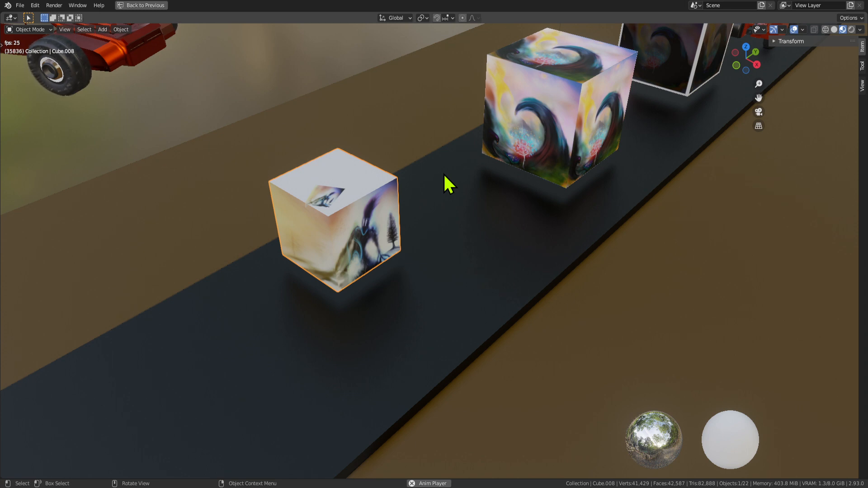
pyautogui.scroll(5, 281, 271)
pyautogui.scroll(-3, 281, 265)
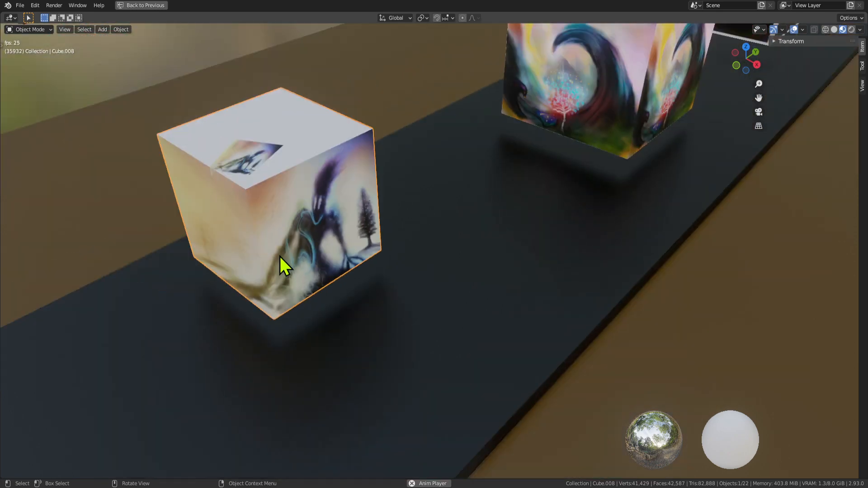
pyautogui.scroll(-3, 441, 254)
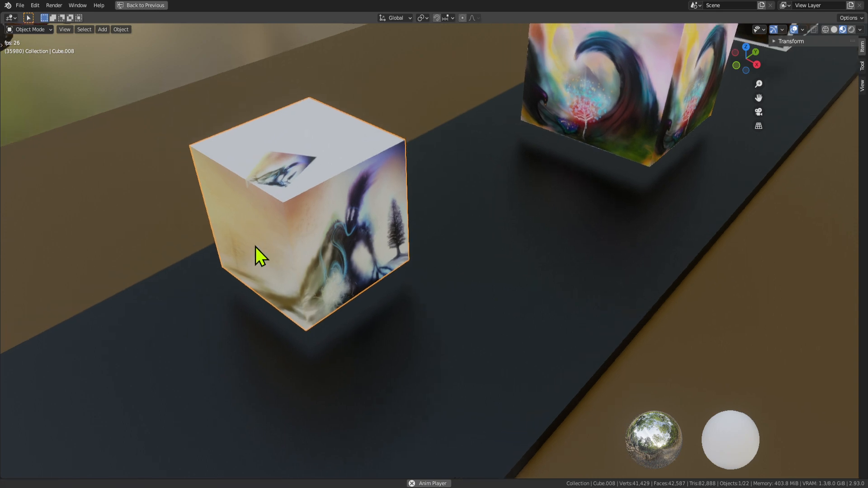
pyautogui.scroll(5, 365, 244)
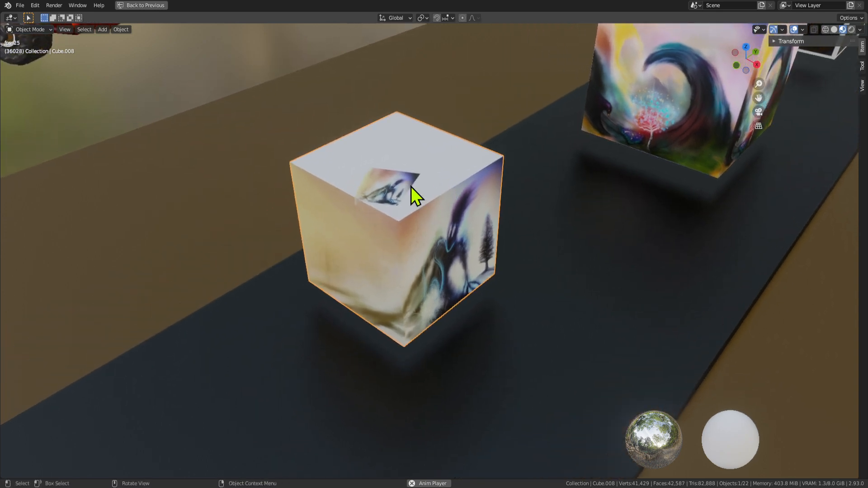
pyautogui.moveTo(411, 187); pyautogui.dragTo(457, 217, button='middle')
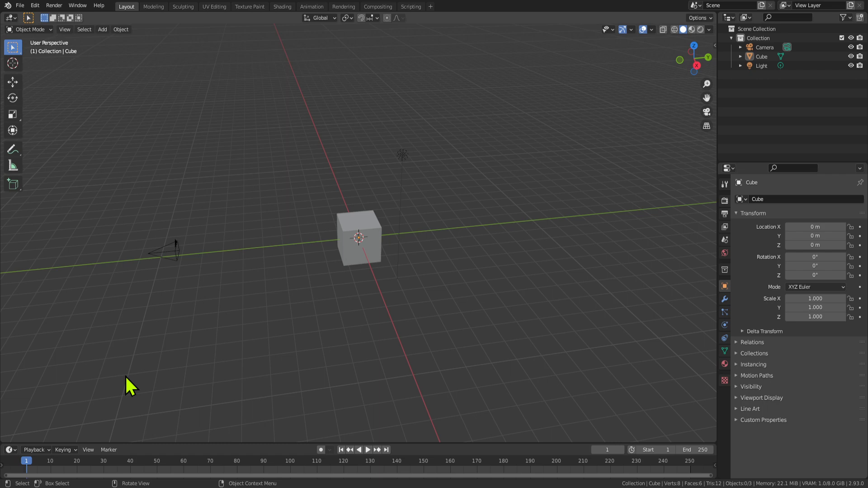
# Delete the Sculpting workspace from the new default scene.
pyautogui.moveTo(311, 389); pyautogui.dragTo(391, 252, button='middle')
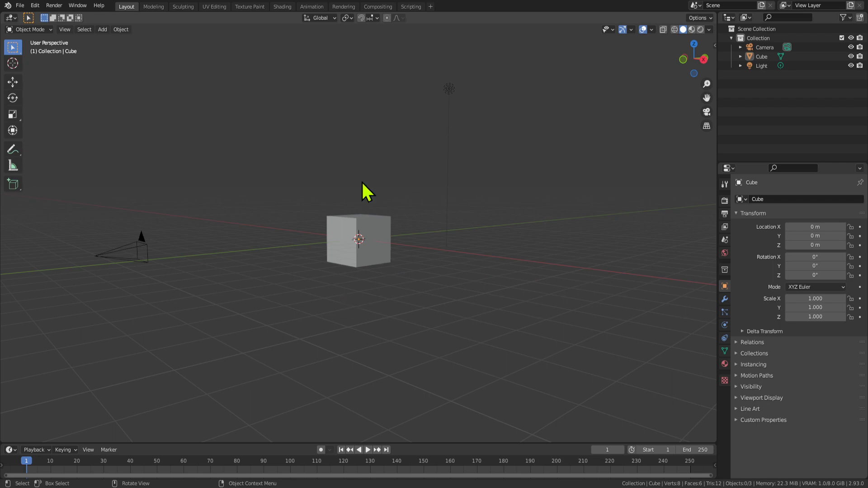
pyautogui.moveTo(362, 181); pyautogui.dragTo(405, 270, button='middle')
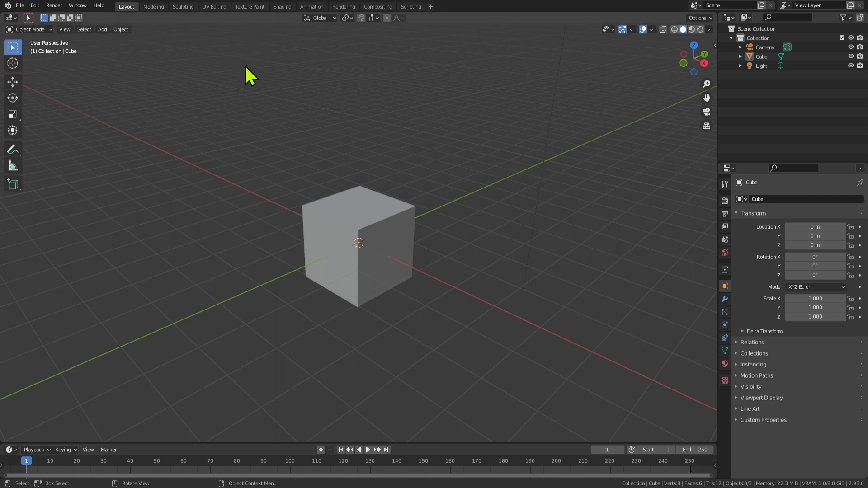
pyautogui.click(183, 6)
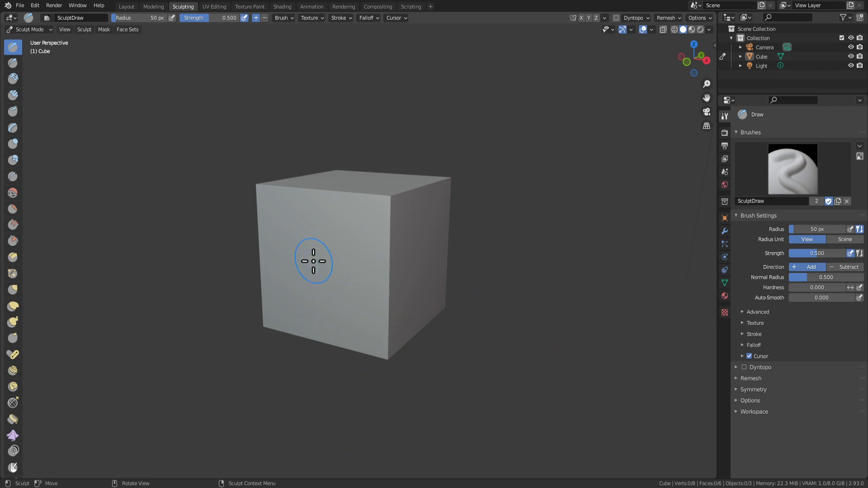
pyautogui.rightClick(178, 10)
pyautogui.press('Escape')
pyautogui.rightClick(176, 8)
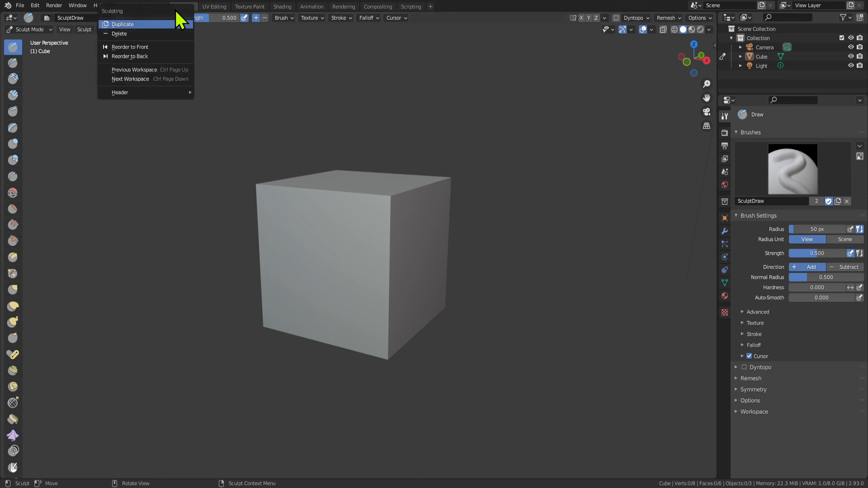
pyautogui.click(145, 43)
# Delete the UV Editing and Modeling workspaces.
pyautogui.rightClick(186, 8)
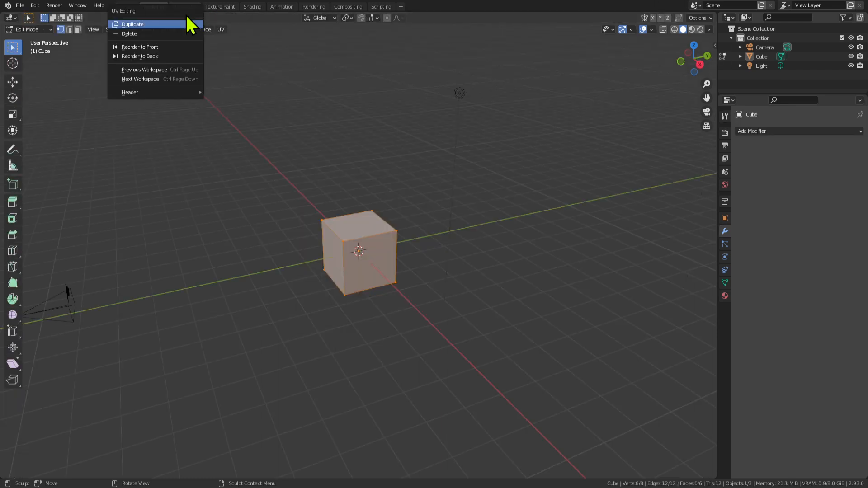
pyautogui.click(170, 33)
pyautogui.rightClick(152, 6)
pyautogui.click(114, 34)
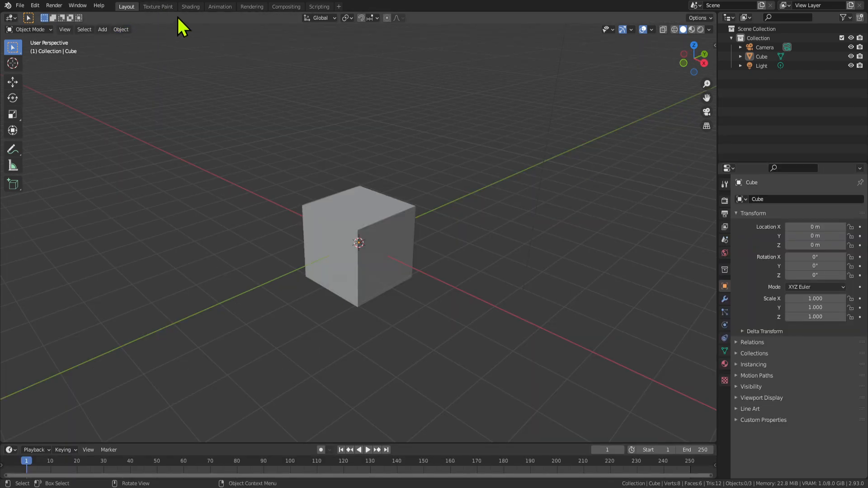
# Delete the Animation and Rendering workspaces.
pyautogui.rightClick(219, 7)
pyautogui.click(191, 34)
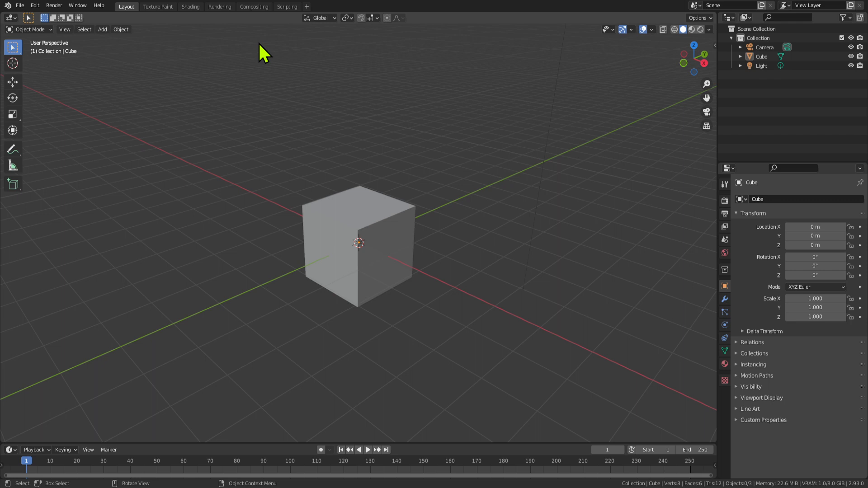
pyautogui.click(220, 6)
pyautogui.rightClick(219, 6)
pyautogui.click(191, 33)
# Delete the Compositing and Scripting workspaces, keeping only Layout, Texture Paint and Shading.
pyautogui.rightClick(231, 7)
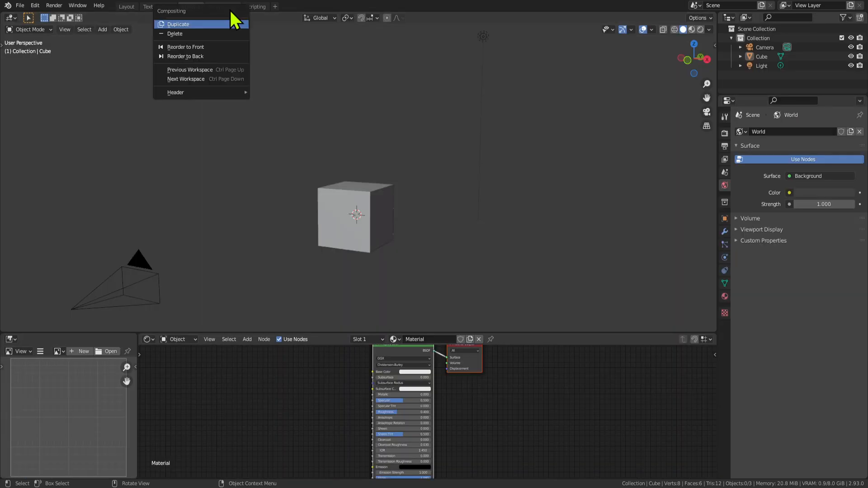
pyautogui.press('Escape')
pyautogui.rightClick(229, 8)
pyautogui.click(199, 33)
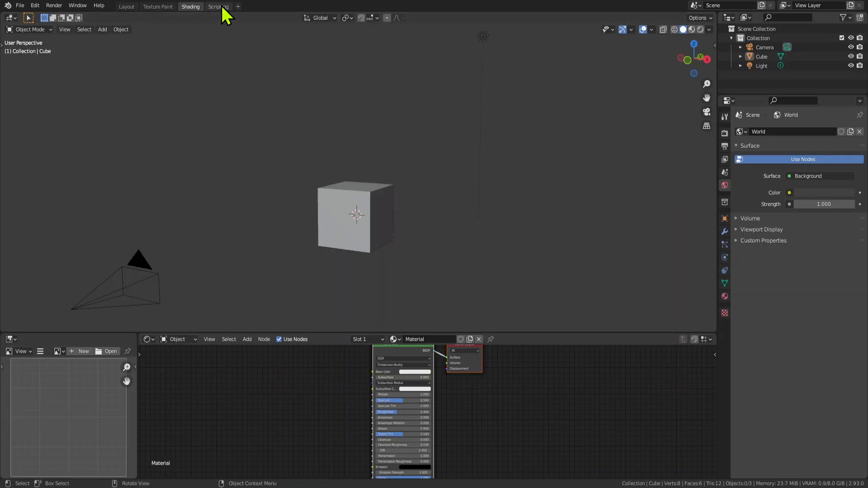
pyautogui.rightClick(220, 7)
pyautogui.click(195, 34)
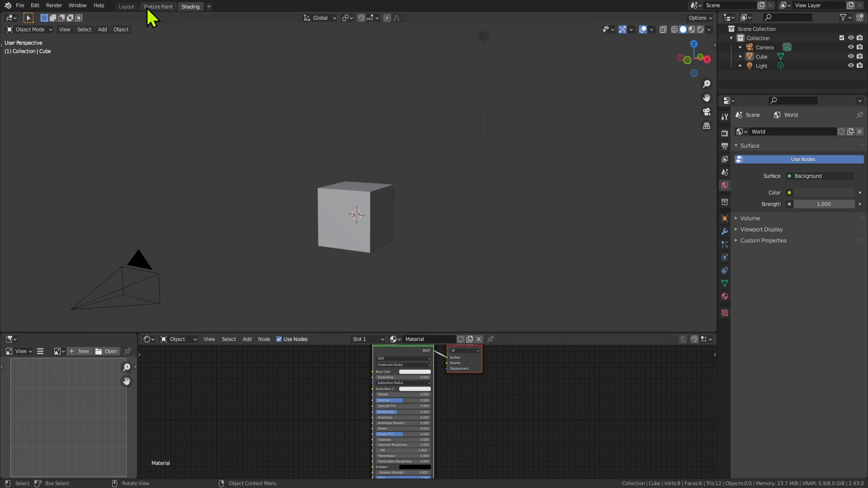
# Look through the remaining Layout, Texture Paint and Shading workspaces.
pyautogui.click(128, 7)
pyautogui.click(163, 8)
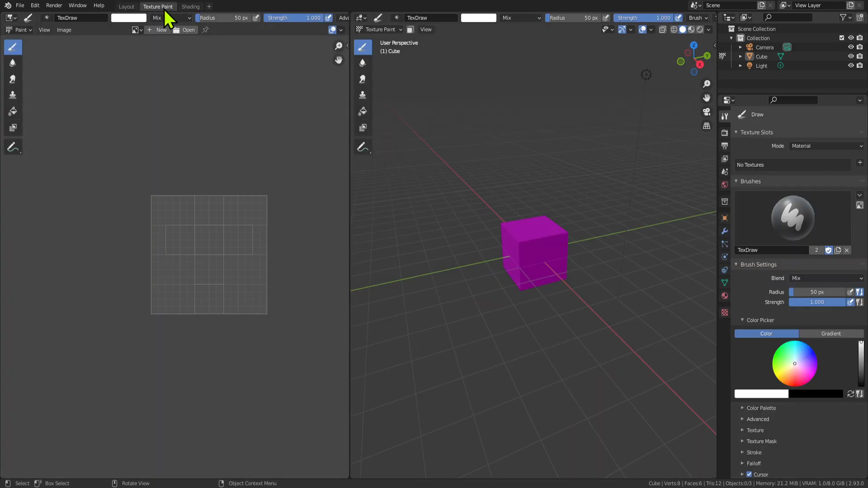
pyautogui.click(195, 7)
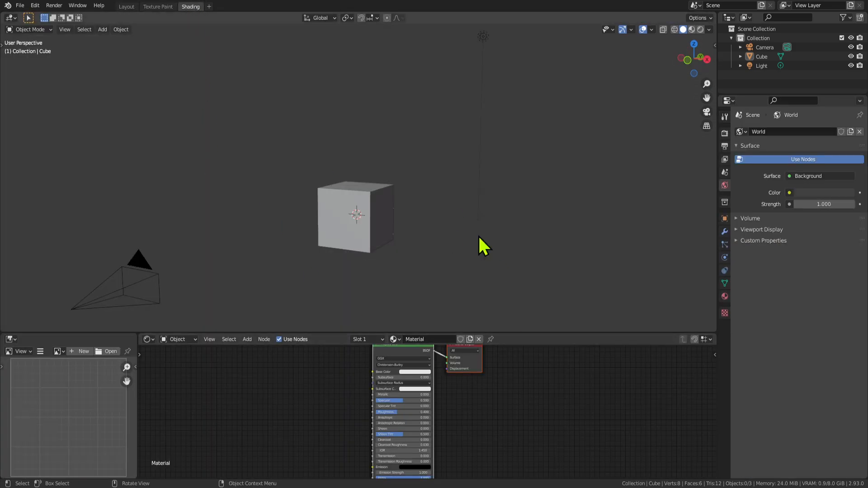
# Hide the camera in the Shading workspace's viewport.
pyautogui.scroll(4, 355, 266)
pyautogui.scroll(-7, 345, 235)
pyautogui.moveTo(345, 235)
pyautogui.mouseDown(button='middle')
pyautogui.moveTo(423, 176)
pyautogui.moveTo(395, 238)
pyautogui.moveTo(454, 240)
pyautogui.moveTo(350, 219)
pyautogui.mouseUp(button='middle')
pyautogui.scroll(3, 354, 219)
pyautogui.press('KP_0')
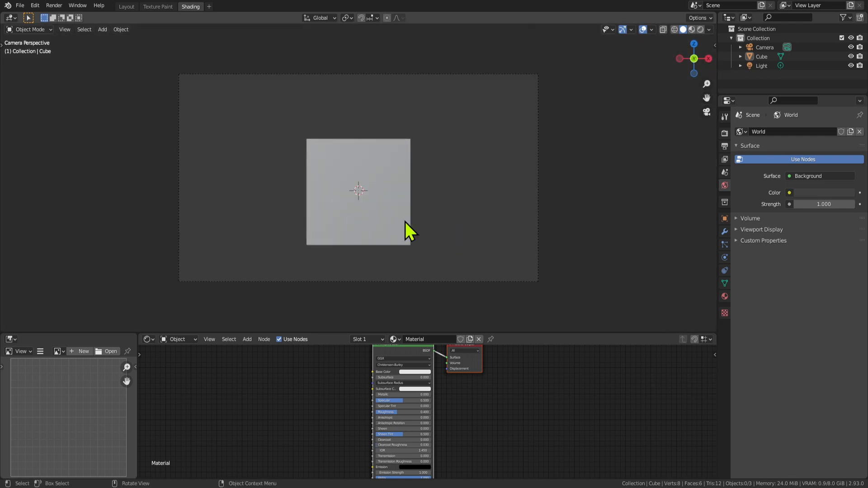
pyautogui.moveTo(406, 229); pyautogui.dragTo(272, 259, button='middle')
pyautogui.scroll(-3, 273, 259)
pyautogui.click(154, 196)
pyautogui.press('h')
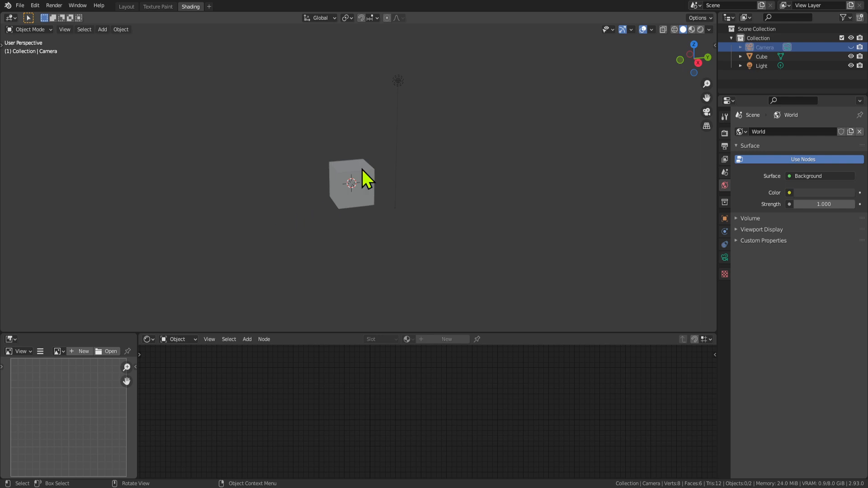
# Select the cube and view it closer from the front.
pyautogui.scroll(3, 374, 203)
pyautogui.click(373, 165)
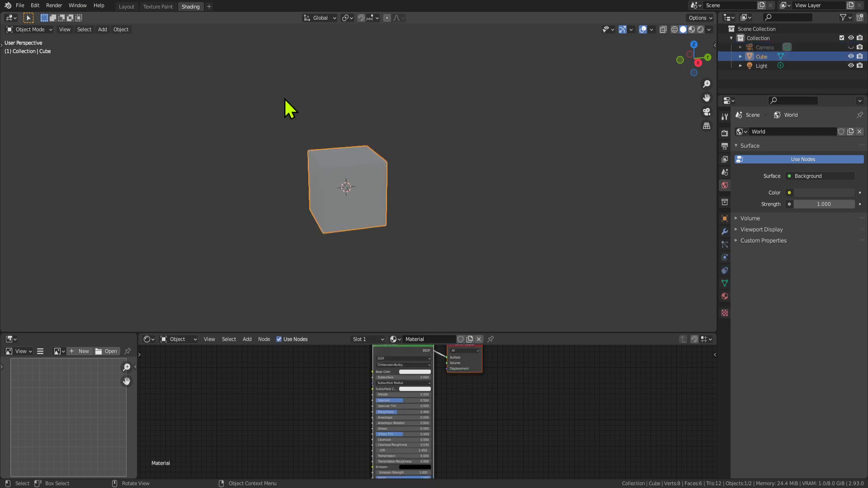
pyautogui.press('KP_1')
pyautogui.scroll(5, 344, 226)
pyautogui.scroll(-2, 399, 284)
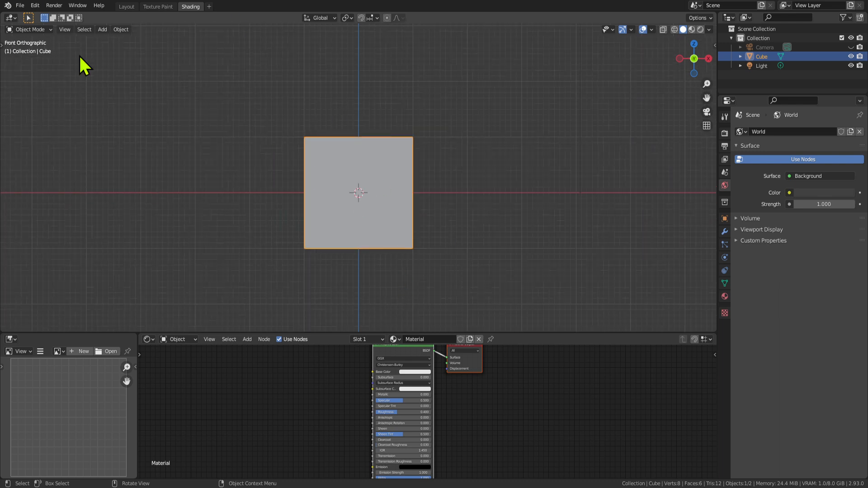
pyautogui.scroll(4, 415, 297)
pyautogui.scroll(-3, 454, 218)
pyautogui.moveTo(371, 224); pyautogui.dragTo(486, 225, button='middle')
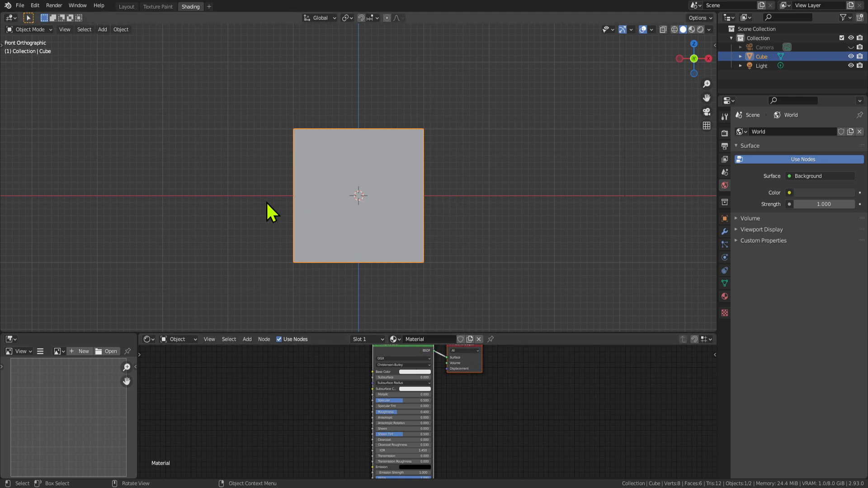
# Enter Edit Mode on the cube and switch to face selection.
pyautogui.press('Tab')
pyautogui.moveTo(387, 196); pyautogui.dragTo(416, 155, button='middle')
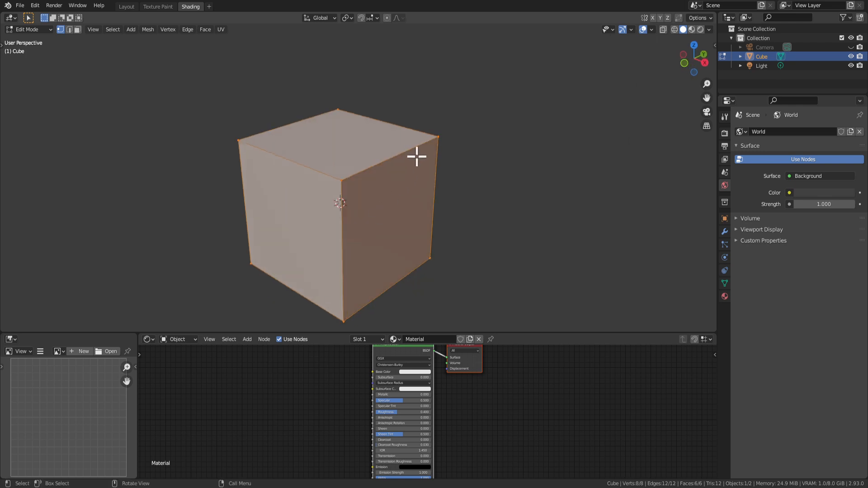
pyautogui.click(78, 30)
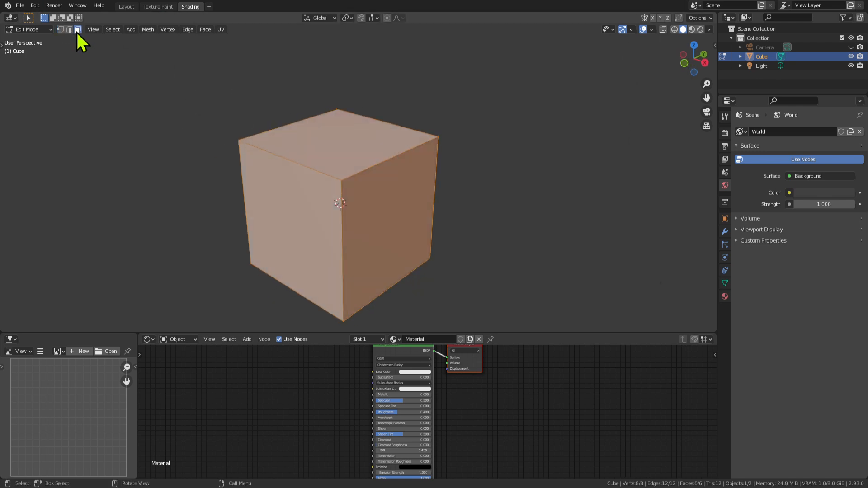
# Unwrap all of the cube's faces with Smart UV Project, with Scale to Bounds enabled.
pyautogui.rightClick(332, 176)
pyautogui.rightClick(359, 203)
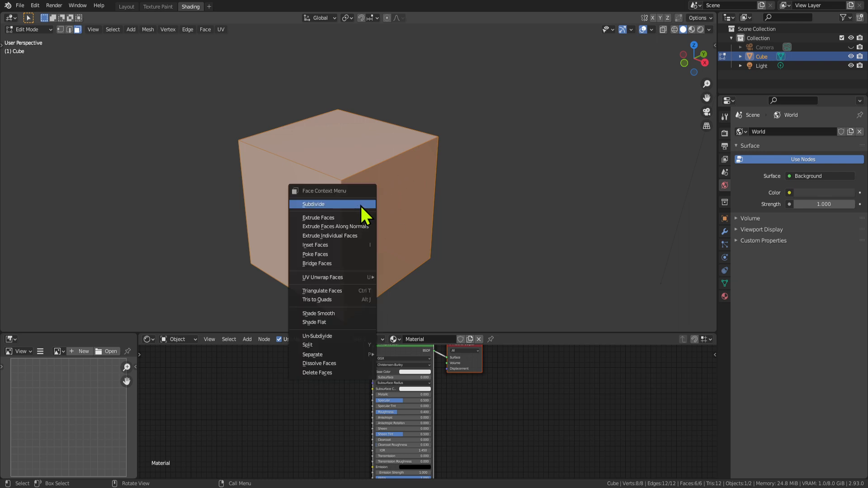
pyautogui.moveTo(340, 277)
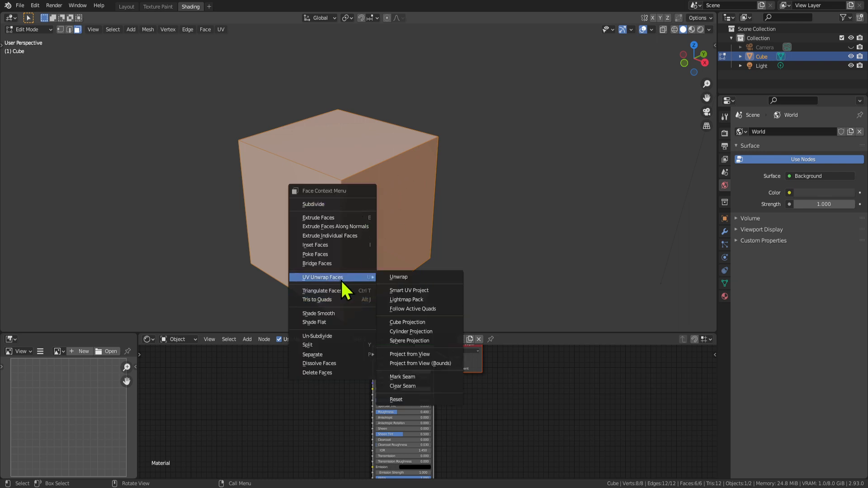
pyautogui.click(428, 296)
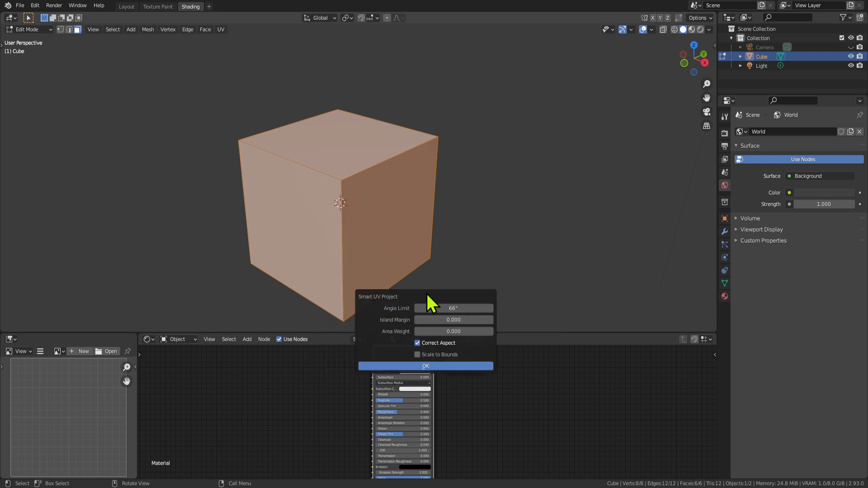
pyautogui.click(418, 355)
pyautogui.click(431, 367)
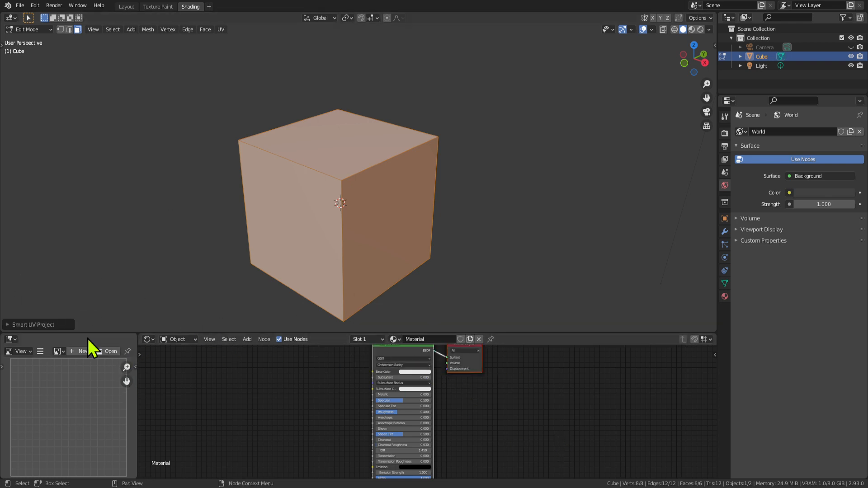
# In the Texture Paint workspace, split the image editor horizontally and make the upper area a Shader Editor with a narrower sidebar.
pyautogui.click(170, 7)
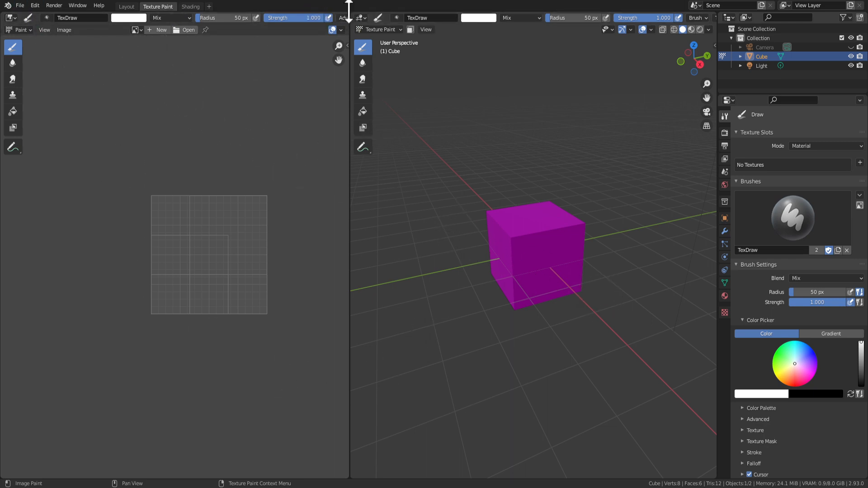
pyautogui.moveTo(346, 13); pyautogui.dragTo(332, 227)
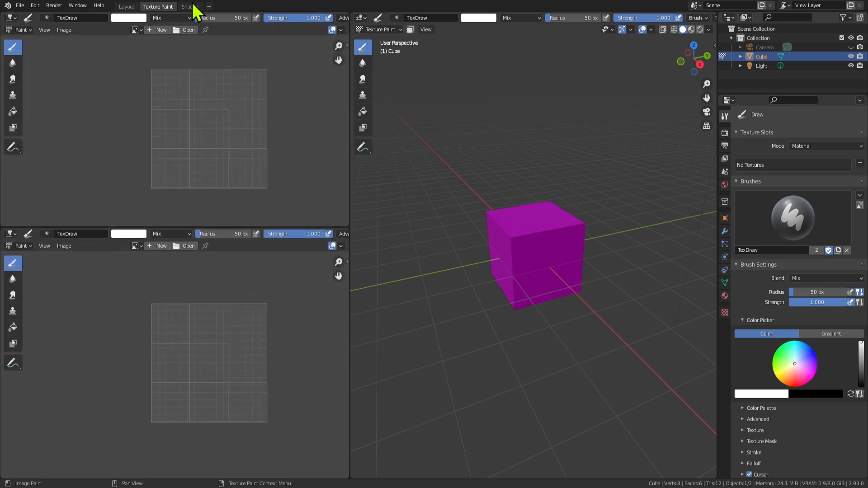
pyautogui.click(14, 17)
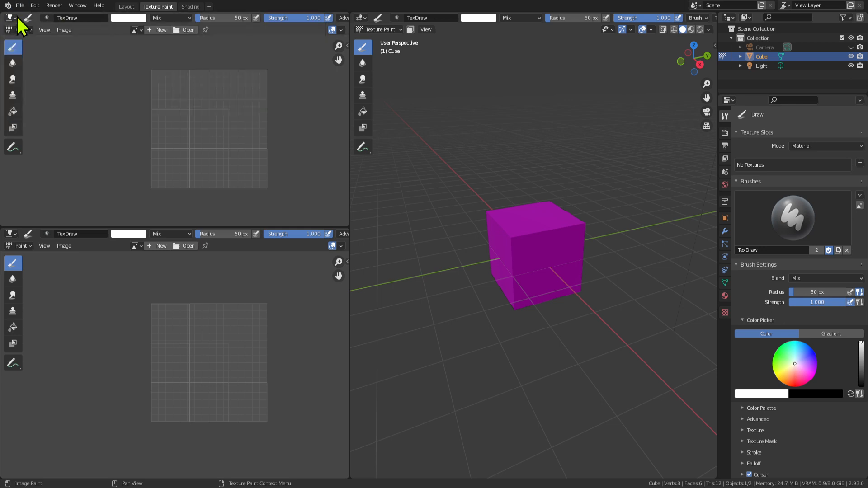
pyautogui.click(16, 17)
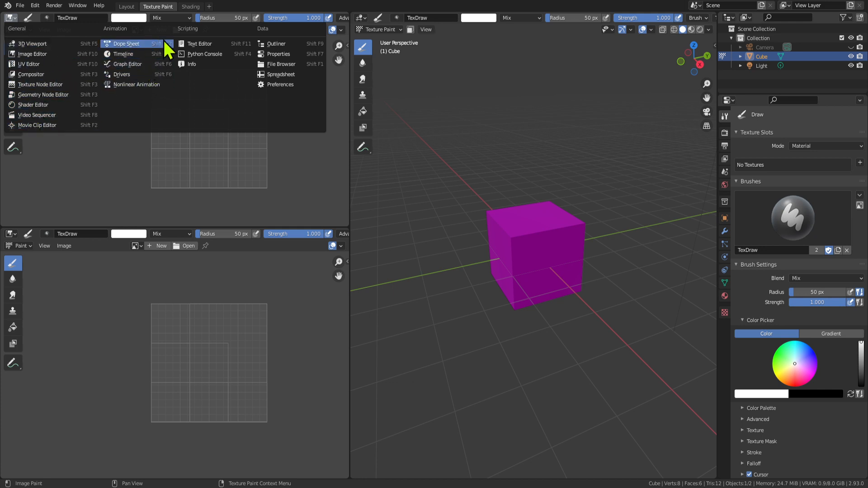
pyautogui.click(42, 107)
pyautogui.moveTo(142, 170); pyautogui.dragTo(178, 121, button='middle')
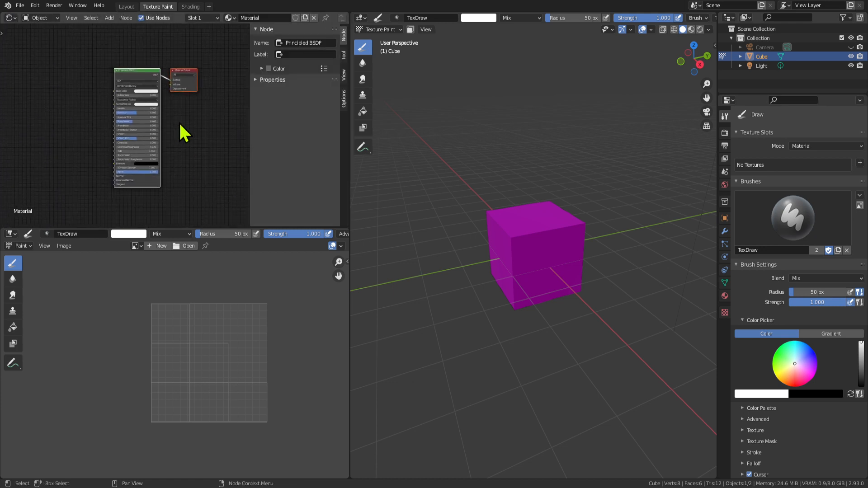
pyautogui.scroll(-1, 178, 132)
pyautogui.moveTo(249, 101); pyautogui.dragTo(292, 97)
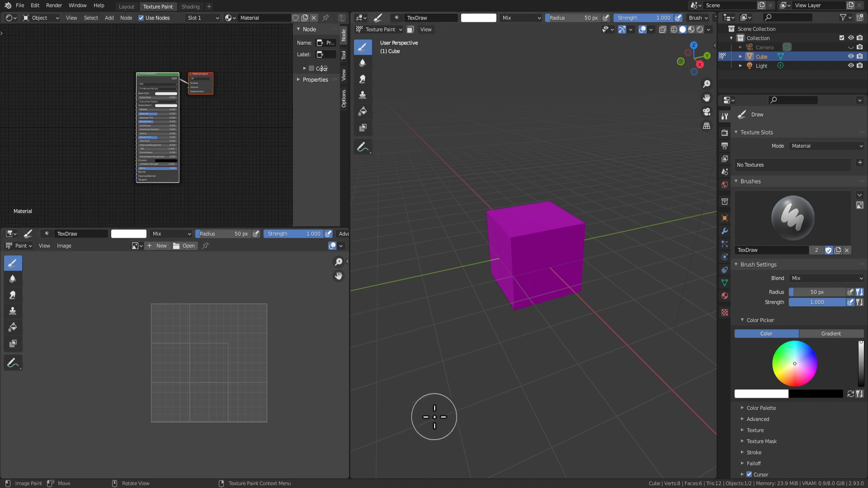
# Set the Texture Paint viewport to a front view of the cube.
pyautogui.scroll(2, 438, 318)
pyautogui.press('KP_1')
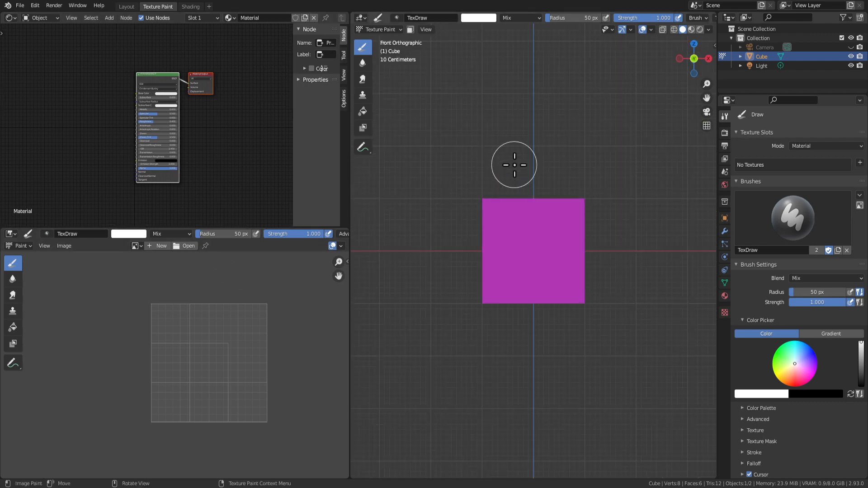
pyautogui.scroll(3, 544, 279)
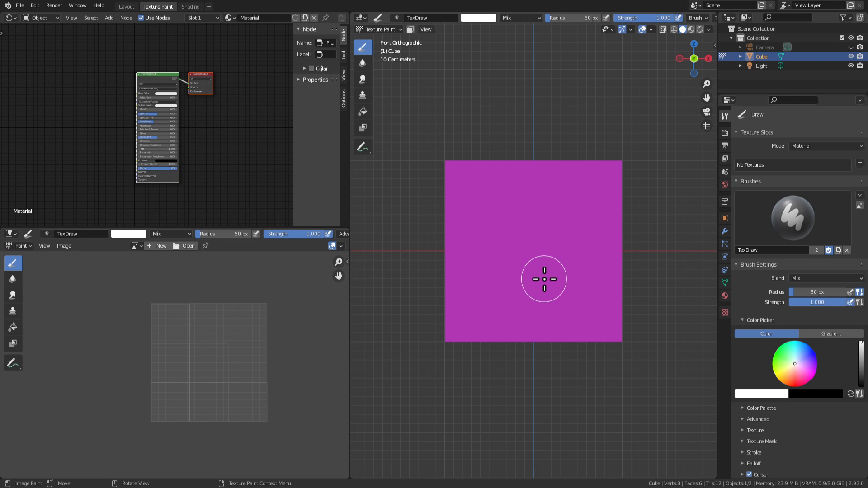
pyautogui.scroll(-2, 568, 262)
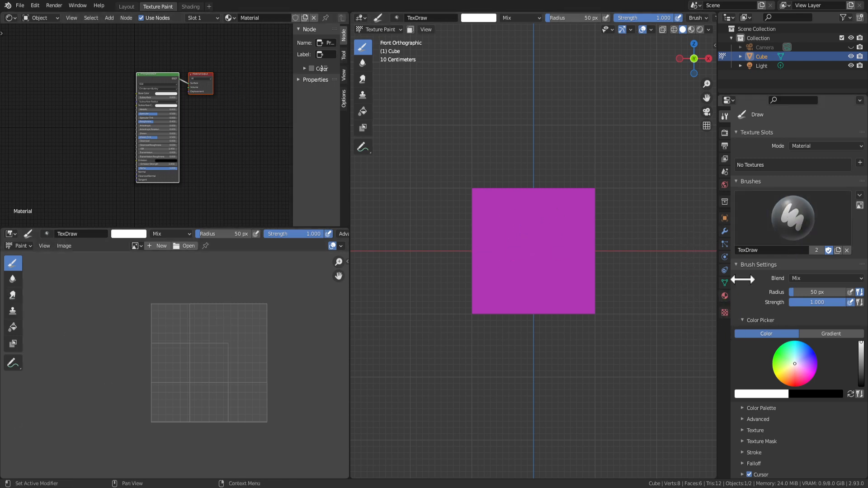
# Examine the cube's material settings alongside its UV layout and front face.
pyautogui.click(725, 296)
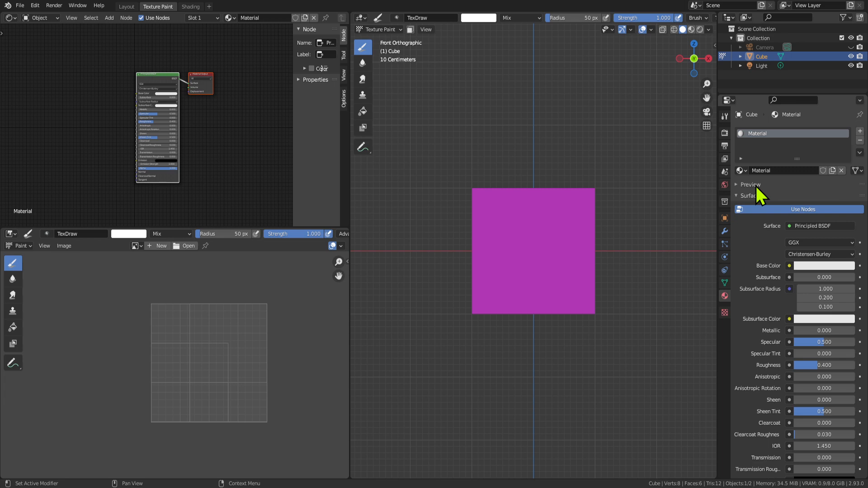
pyautogui.scroll(2, 707, 233)
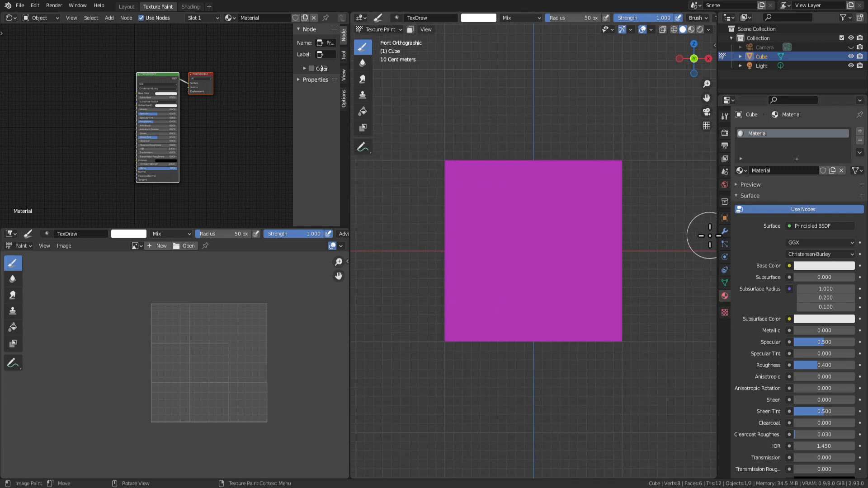
pyautogui.scroll(-1, 633, 253)
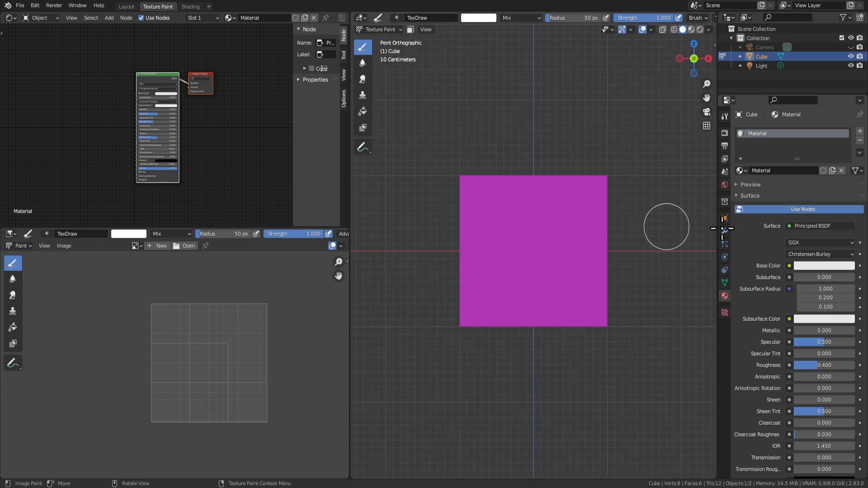
pyautogui.scroll(1, 664, 226)
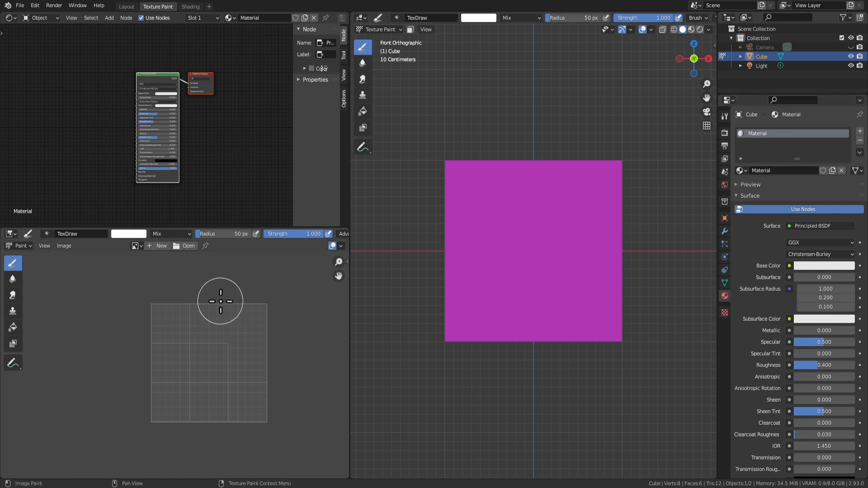
pyautogui.hscroll(3, 347, 308)
pyautogui.hscroll(-3, 145, 312)
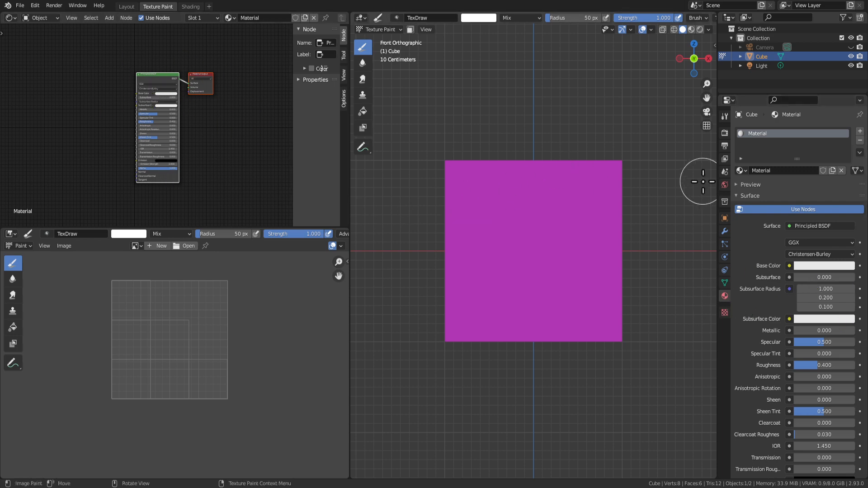
# Add a Base Color texture paint slot named Material Base Color, 2048 × 2048 px, with Alpha disabled and 32-bit Float enabled.
pyautogui.click(725, 133)
pyautogui.click(724, 116)
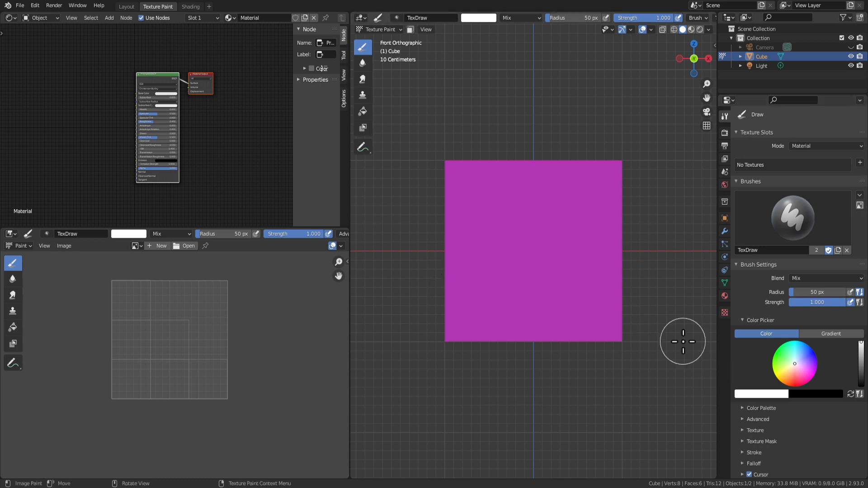
pyautogui.click(861, 164)
pyautogui.click(809, 174)
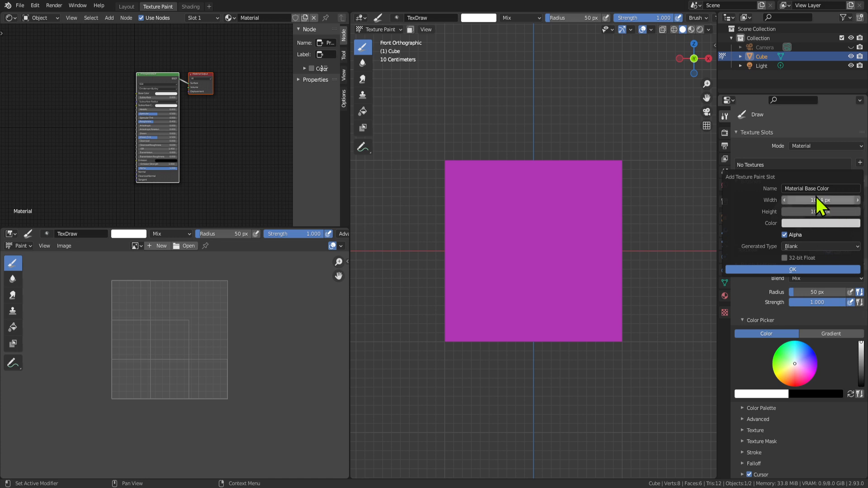
pyautogui.click(837, 199)
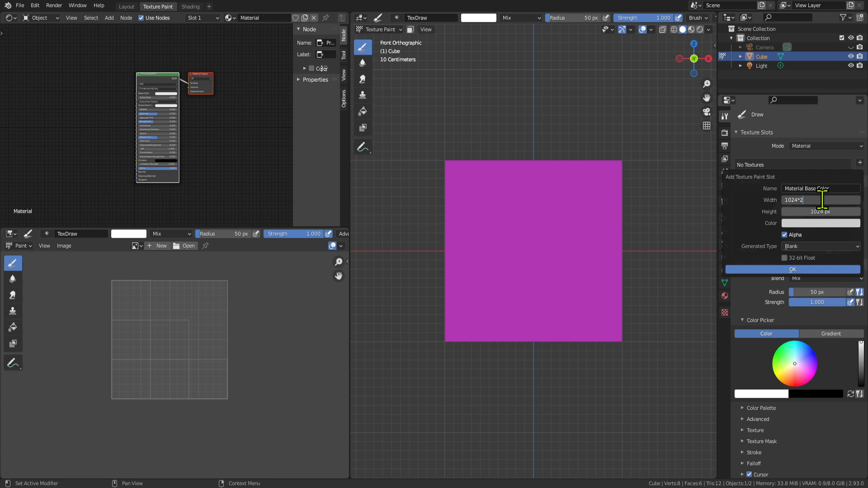
pyautogui.press('Return')
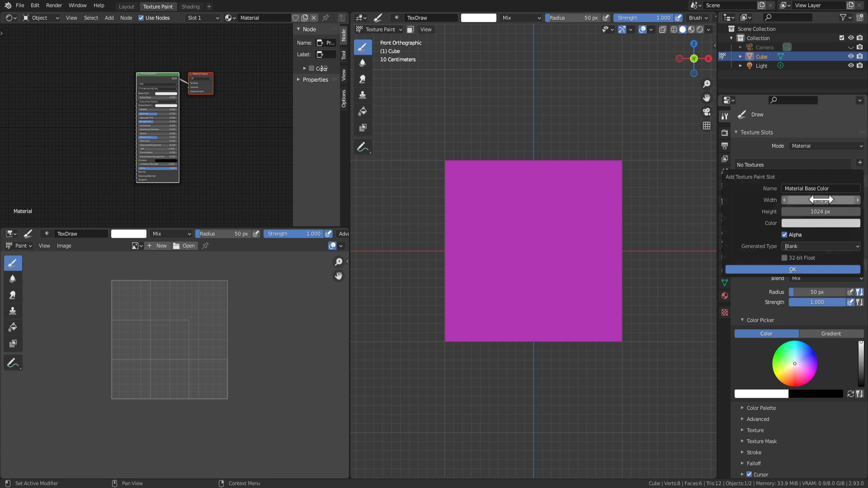
pyautogui.click(856, 211)
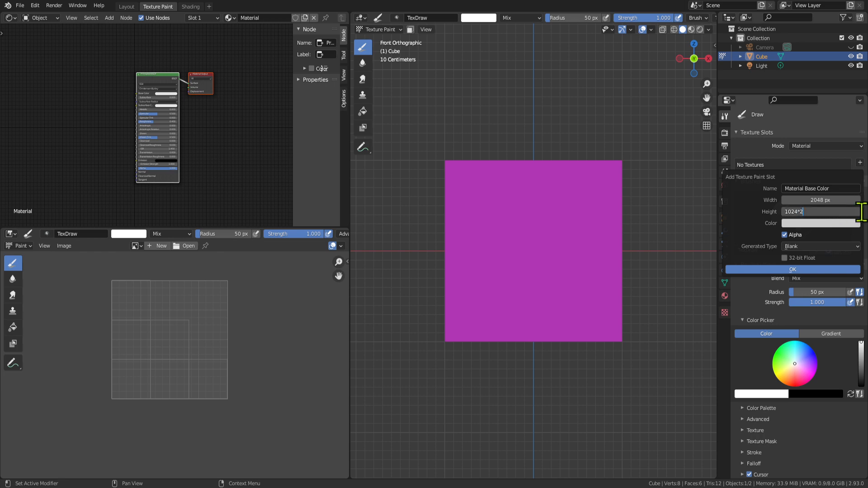
pyautogui.write('*2')
pyautogui.press('Return')
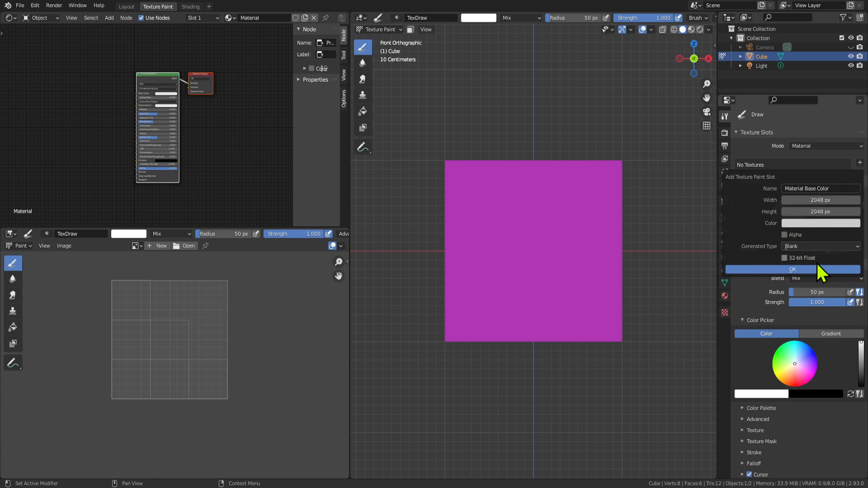
pyautogui.click(785, 259)
pyautogui.click(794, 270)
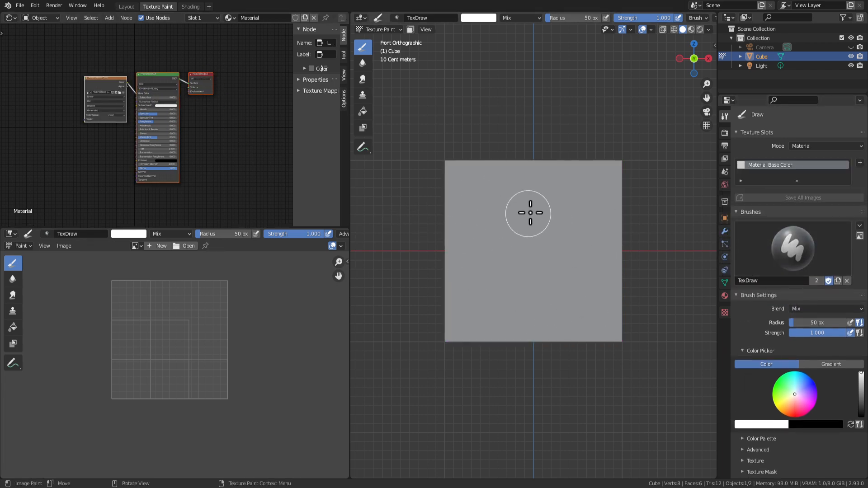
# Select the new image texture node in the cube's material and display the Material Base Color image in the image editor.
pyautogui.click(724, 296)
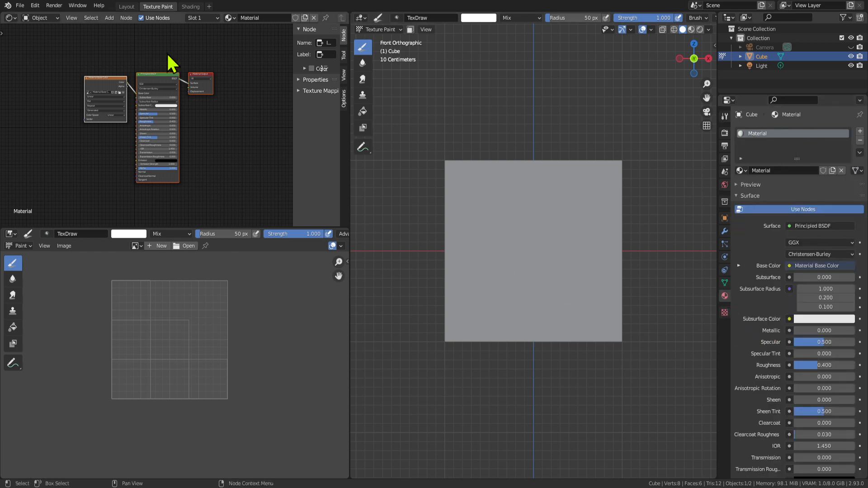
pyautogui.moveTo(166, 221); pyautogui.dragTo(146, 38)
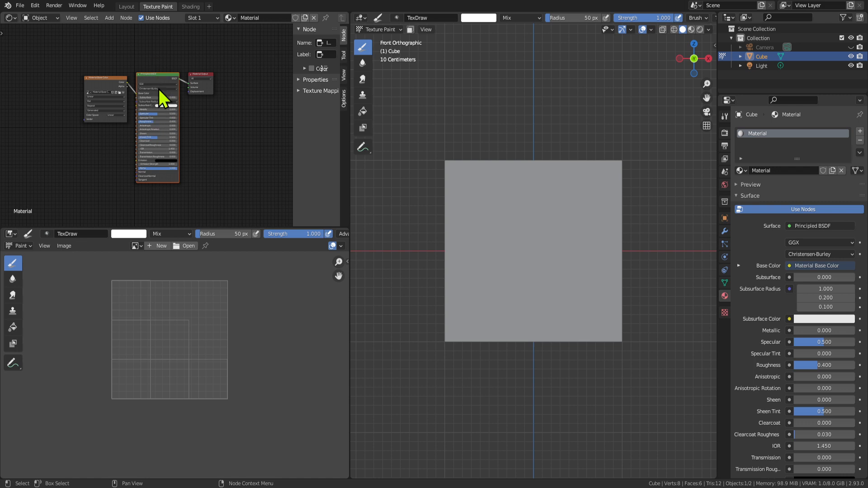
pyautogui.click(111, 82)
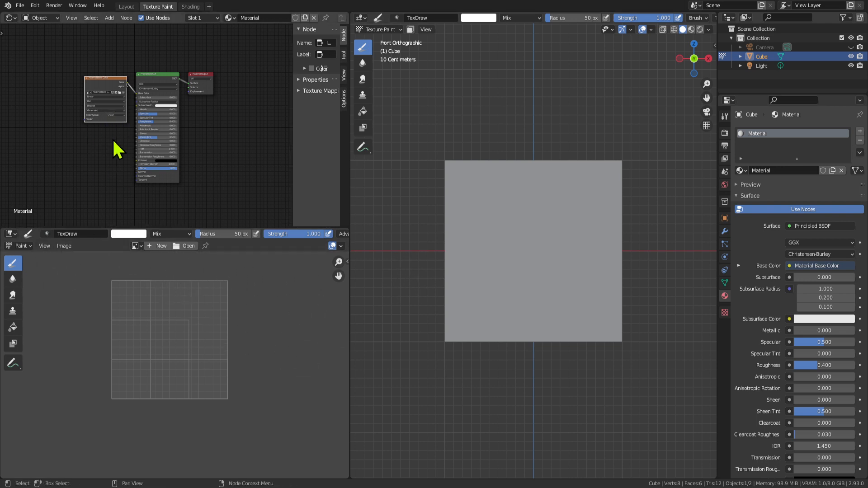
pyautogui.scroll(2, 108, 126)
pyautogui.scroll(2, 97, 94)
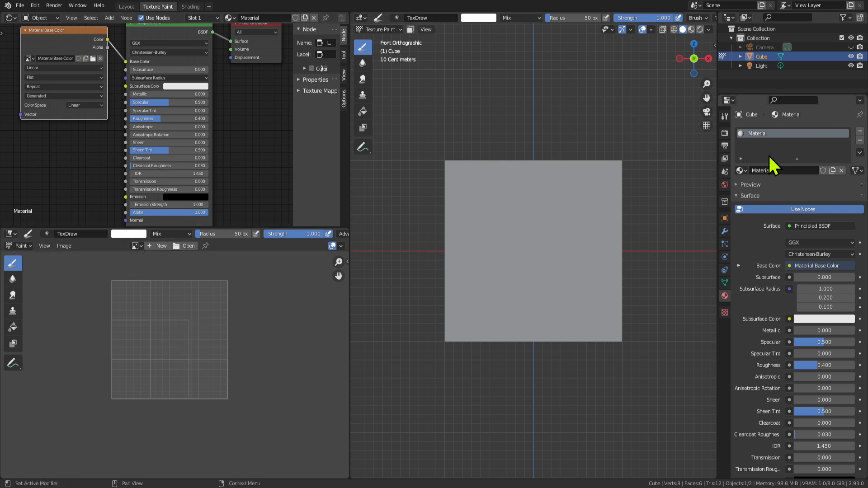
pyautogui.click(140, 246)
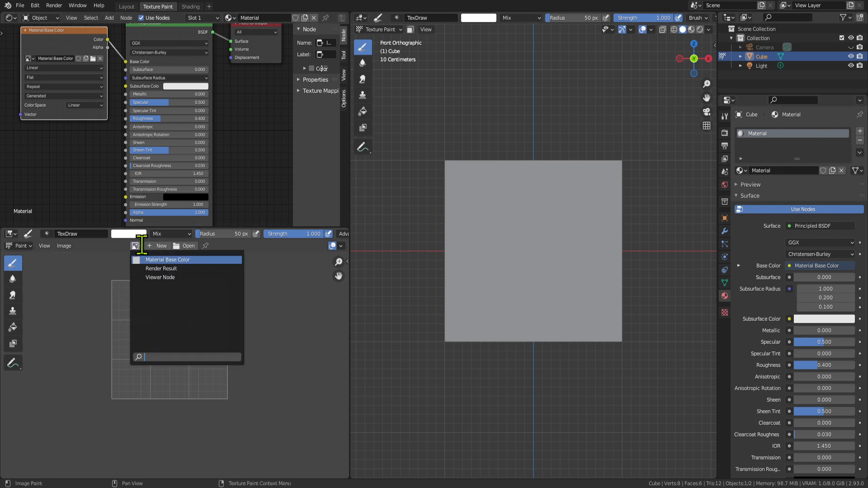
pyautogui.click(146, 260)
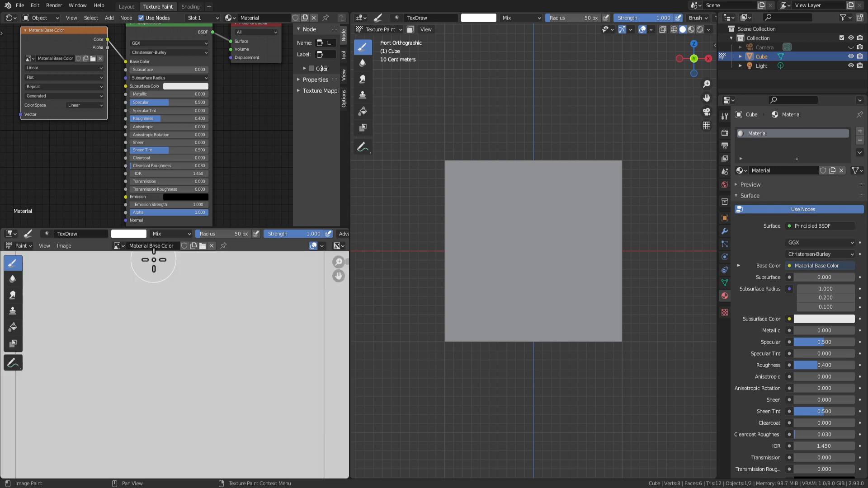
pyautogui.scroll(1, 178, 400)
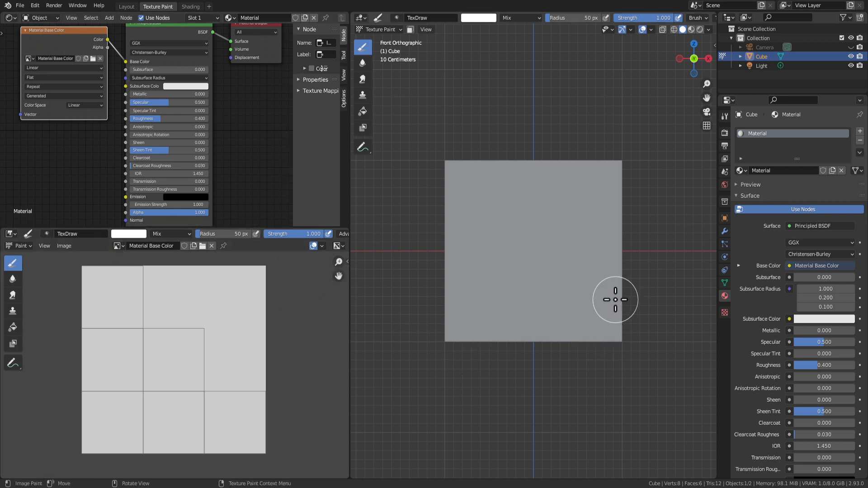
# Paint white test strokes across several faces of the cube.
pyautogui.moveTo(541, 217)
pyautogui.mouseDown()
pyautogui.moveTo(518, 272)
pyautogui.moveTo(609, 226)
pyautogui.mouseUp()
pyautogui.moveTo(612, 252); pyautogui.dragTo(549, 210, button='middle')
pyautogui.moveTo(548, 209); pyautogui.dragTo(518, 246)
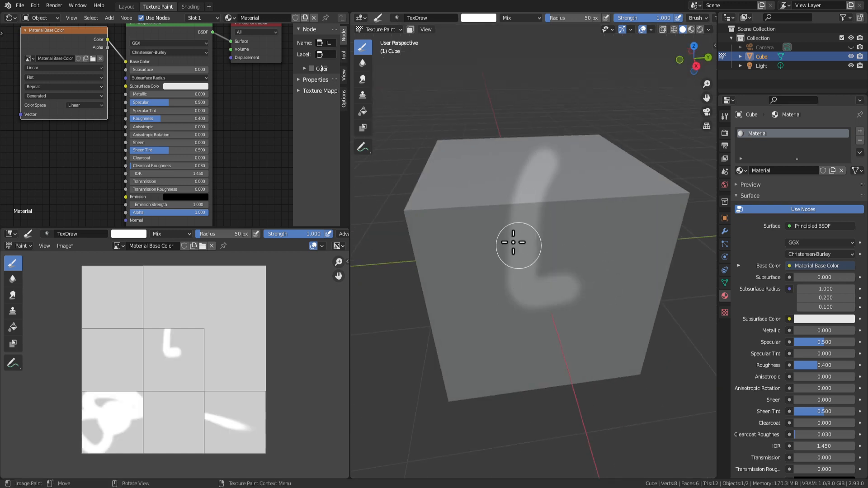
pyautogui.moveTo(513, 243); pyautogui.dragTo(519, 238, button='middle')
# Change the brush colour to pure red and paint a test stroke across the cube's front face.
pyautogui.rightClick(451, 184)
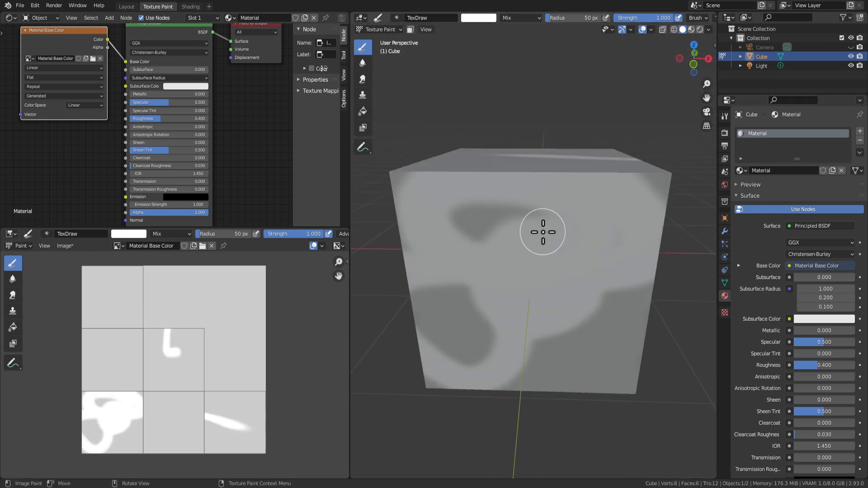
pyautogui.rightClick(444, 189)
pyautogui.click(494, 236)
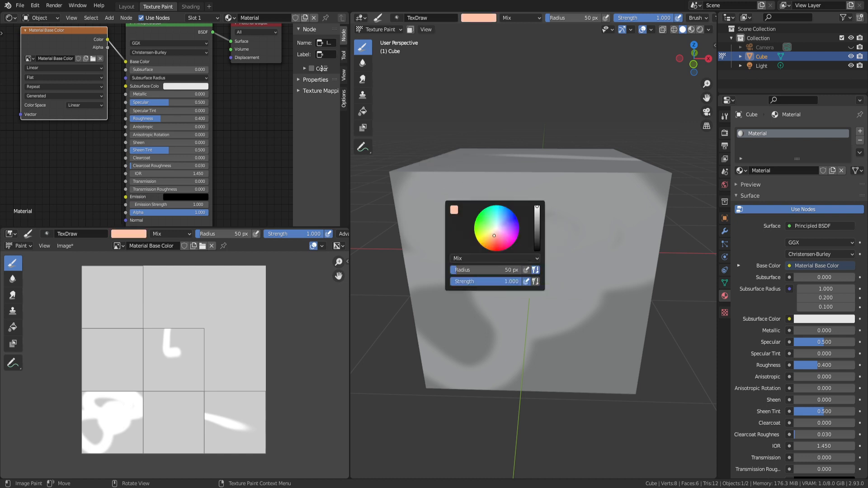
pyautogui.moveTo(495, 236); pyautogui.dragTo(496, 251)
pyautogui.moveTo(642, 190)
pyautogui.mouseDown()
pyautogui.moveTo(573, 198)
pyautogui.moveTo(429, 317)
pyautogui.mouseUp()
# Undo all the white and red test strokes and return to the front view of the cube.
pyautogui.hotkey('ctrl', 'z')
pyautogui.hotkey('ctrl', 'z')
pyautogui.hotkey('ctrl', 'z')
pyautogui.hotkey('ctrl', 'z')
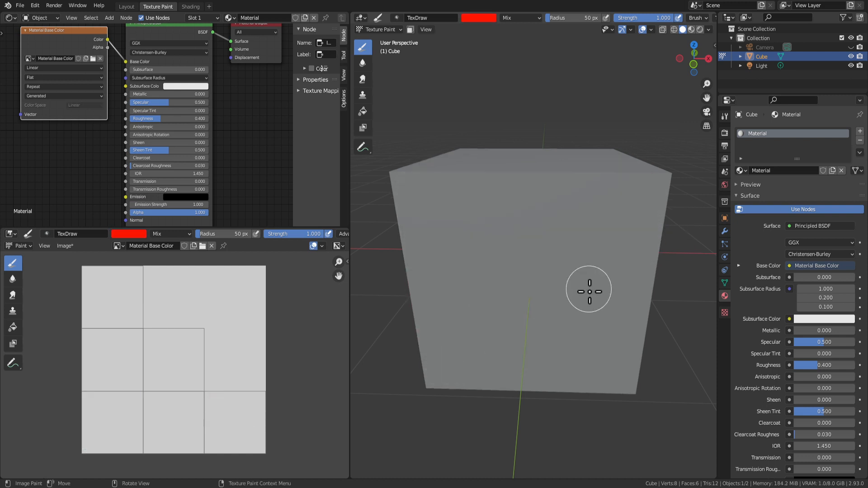
pyautogui.press('KP_1')
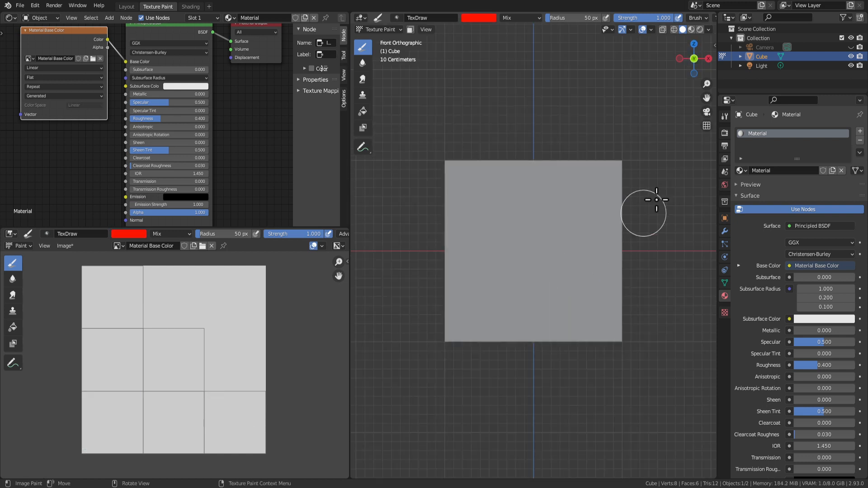
# Create a new Image or Movie texture for the brush and load Lara SD.png into it.
pyautogui.click(725, 313)
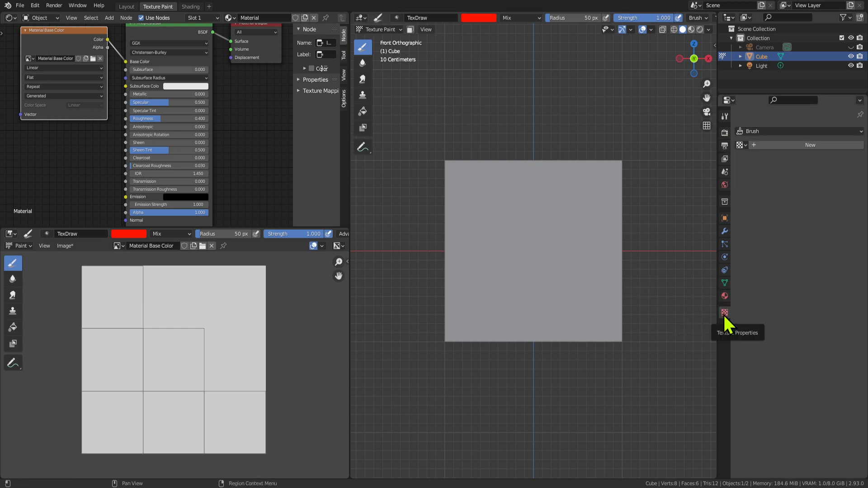
pyautogui.click(786, 145)
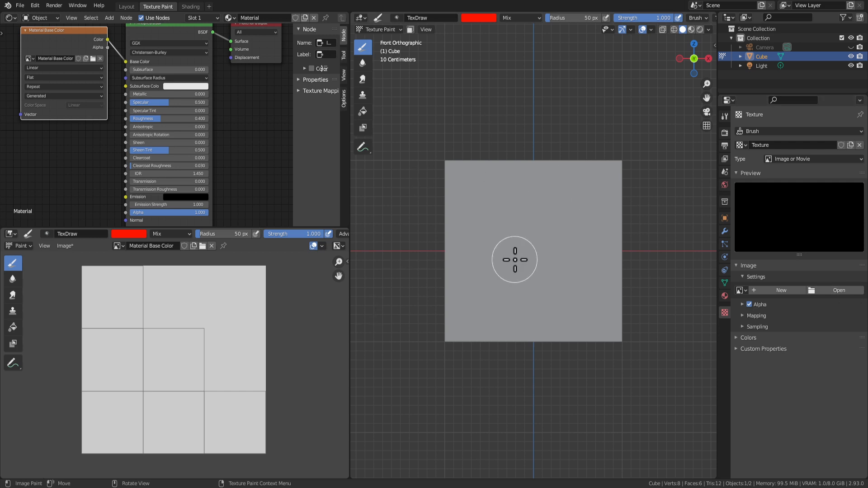
pyautogui.scroll(3, 566, 271)
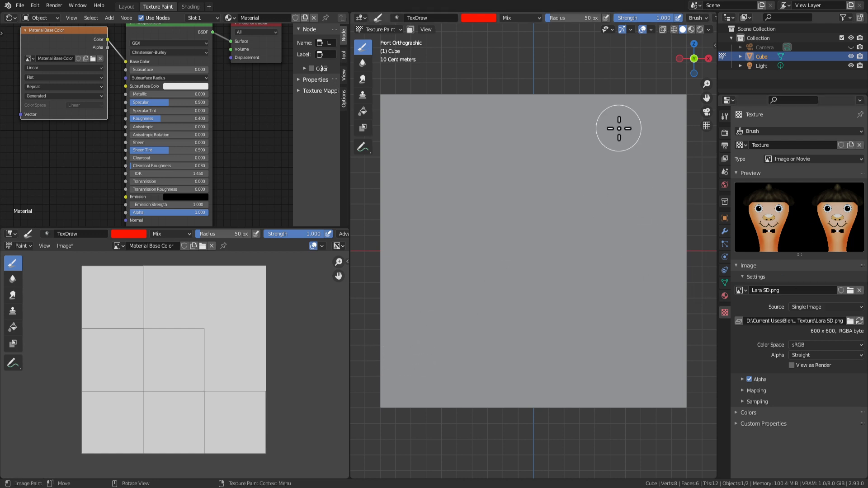
pyautogui.scroll(-2, 618, 129)
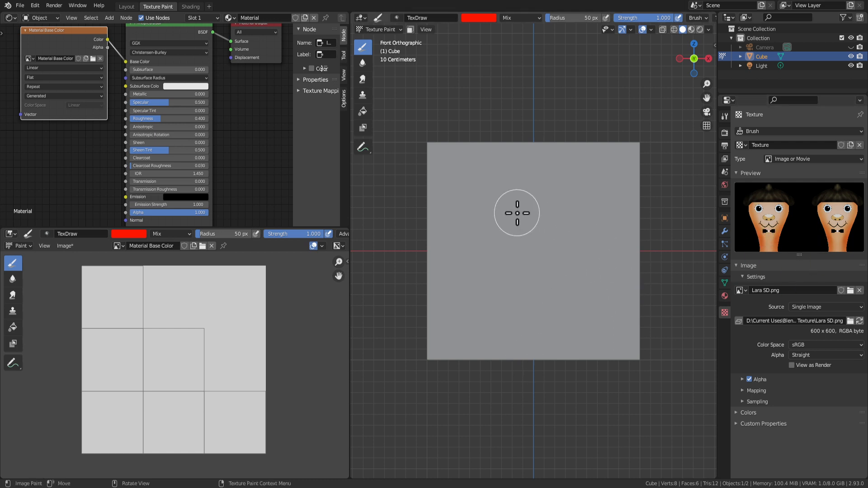
# Paint the image texture on the front face in red, and repaint over it with the brush colour reset to white.
pyautogui.moveTo(520, 213)
pyautogui.mouseDown()
pyautogui.moveTo(573, 198)
pyautogui.moveTo(574, 277)
pyautogui.moveTo(561, 221)
pyautogui.moveTo(449, 190)
pyautogui.moveTo(639, 225)
pyautogui.moveTo(562, 186)
pyautogui.moveTo(539, 227)
pyautogui.mouseUp()
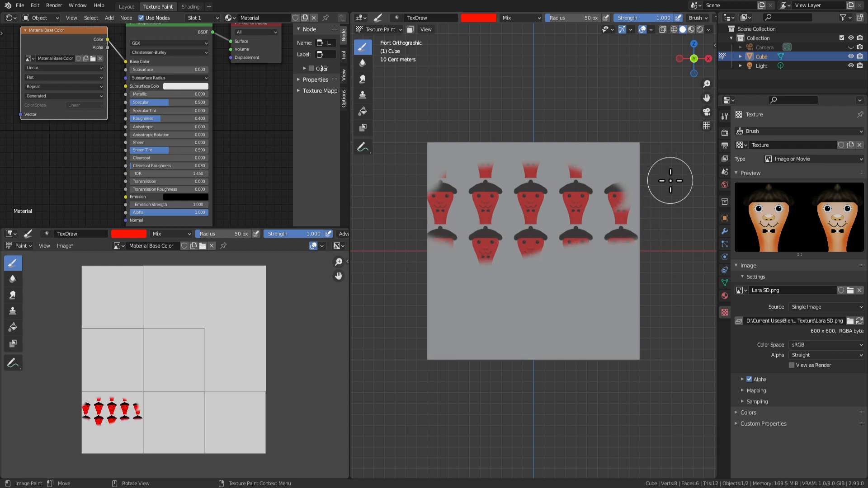
pyautogui.rightClick(474, 17)
pyautogui.click(473, 19)
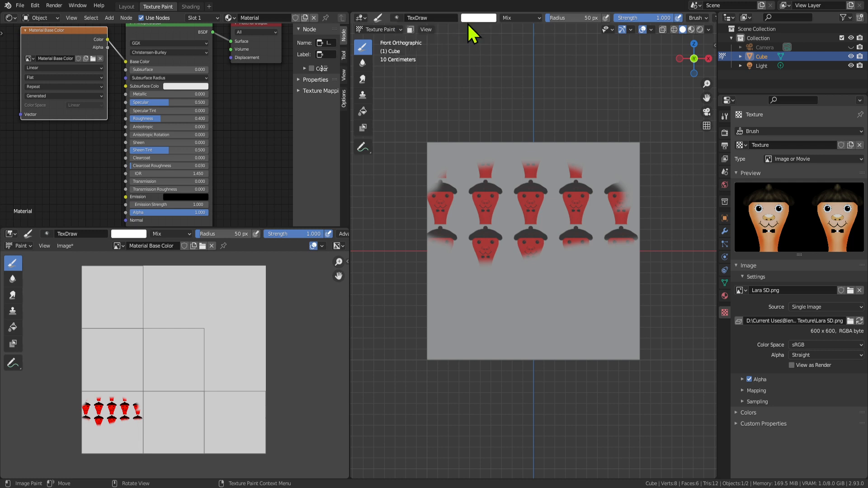
pyautogui.moveTo(620, 206)
pyautogui.mouseDown()
pyautogui.moveTo(475, 164)
pyautogui.moveTo(587, 162)
pyautogui.moveTo(413, 184)
pyautogui.moveTo(556, 254)
pyautogui.moveTo(575, 254)
pyautogui.moveTo(548, 256)
pyautogui.mouseUp()
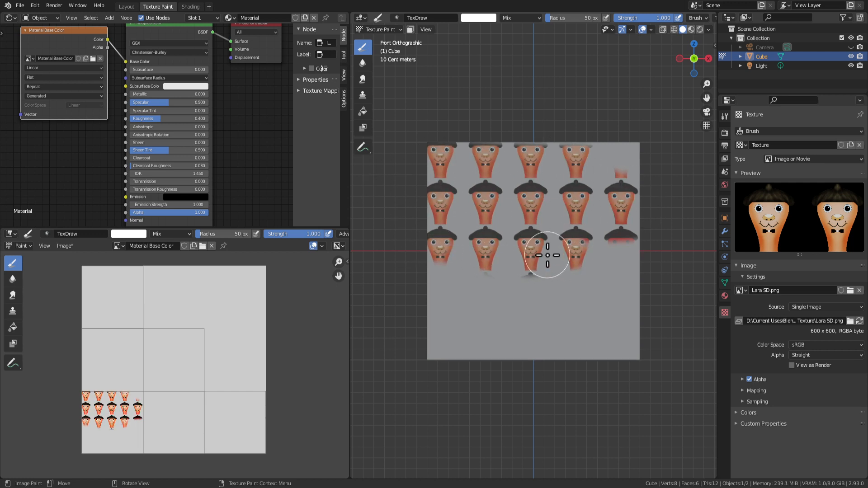
# Paint the image texture over the front face at varying brush sizes, including radii of 221 px and 207 px.
pyautogui.press('f')
pyautogui.click(597, 310)
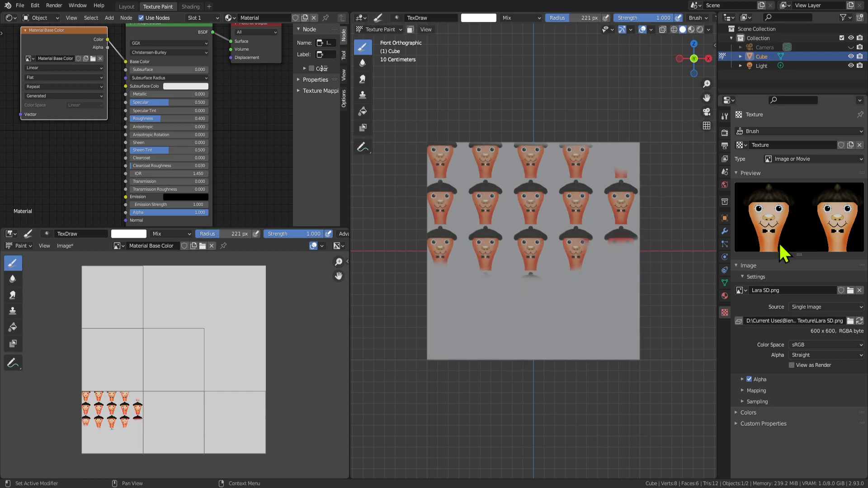
pyautogui.moveTo(561, 149)
pyautogui.mouseDown()
pyautogui.moveTo(640, 210)
pyautogui.moveTo(521, 204)
pyautogui.mouseUp()
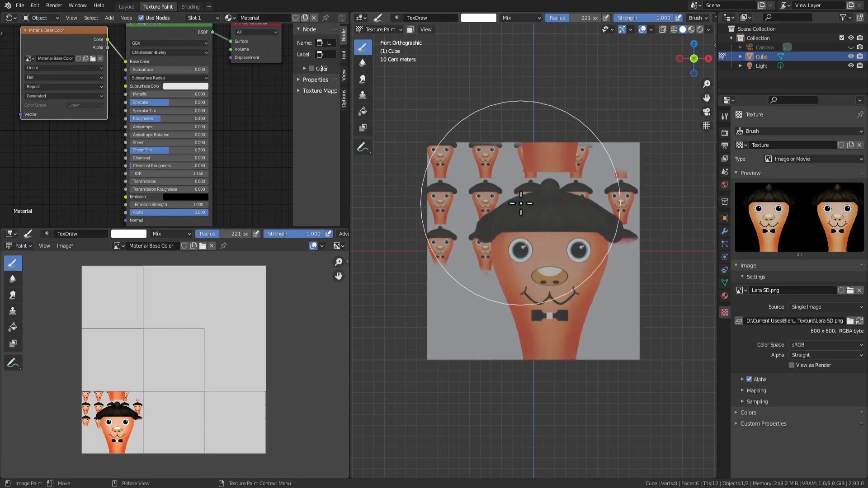
pyautogui.press('f')
pyautogui.click(459, 150)
pyautogui.moveTo(417, 243)
pyautogui.mouseDown()
pyautogui.moveTo(441, 221)
pyautogui.moveTo(532, 286)
pyautogui.moveTo(547, 325)
pyautogui.mouseUp()
pyautogui.press('f')
pyautogui.click(598, 407)
pyautogui.moveTo(479, 382); pyautogui.dragTo(409, 232)
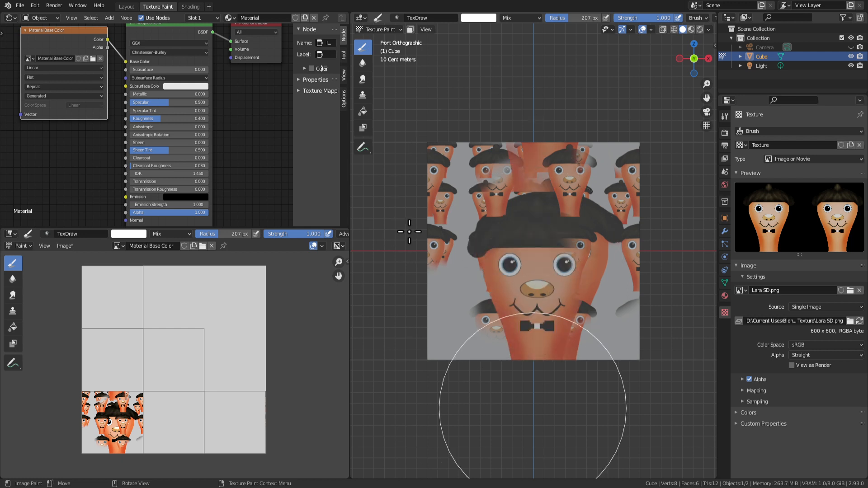
pyautogui.moveTo(591, 107); pyautogui.dragTo(484, 210)
# Paint more of the image texture over the front face with brush radii of 122 px and 500 px.
pyautogui.press('f')
pyautogui.click(515, 194)
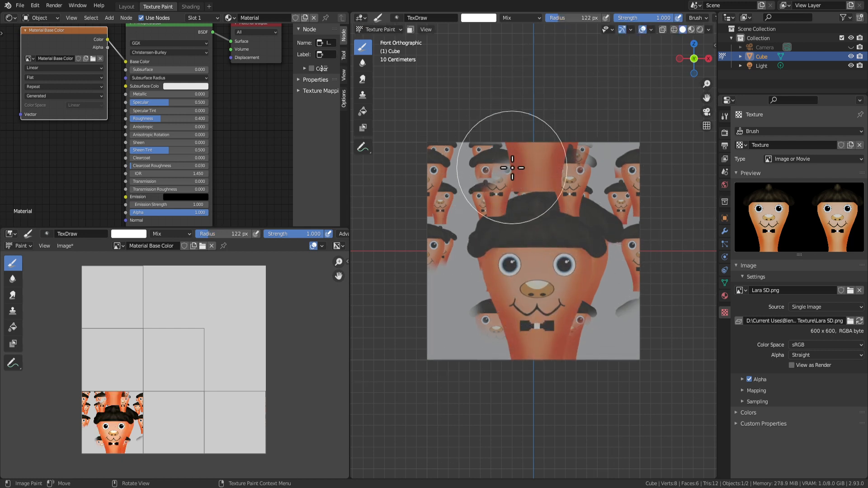
pyautogui.moveTo(513, 168)
pyautogui.mouseDown()
pyautogui.moveTo(413, 233)
pyautogui.moveTo(452, 253)
pyautogui.mouseUp()
pyautogui.press('f')
pyautogui.click(651, 409)
pyautogui.click(519, 191)
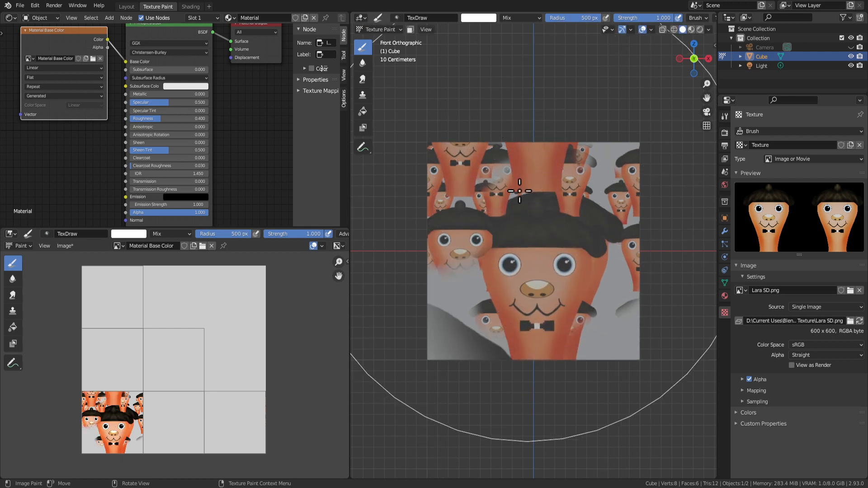
pyautogui.moveTo(574, 356); pyautogui.dragTo(599, 261)
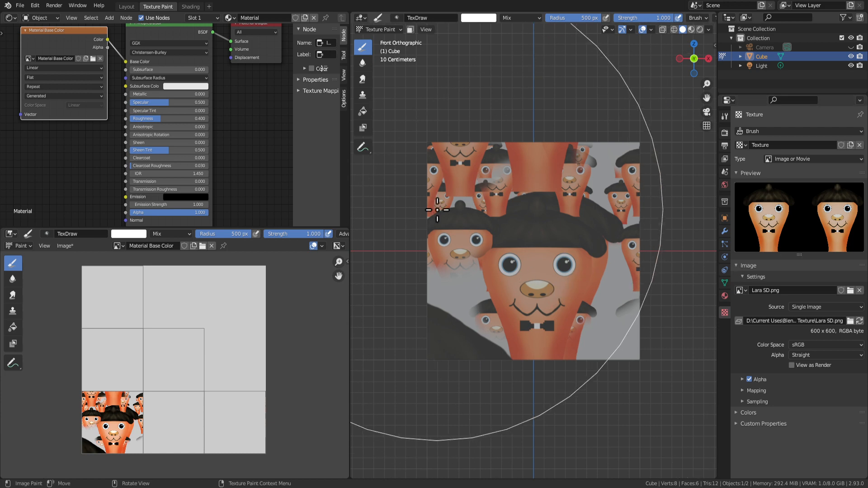
# Fill the cube's faces with white, switch back to the Draw brush, and set its radius to 289 px.
pyautogui.click(362, 111)
pyautogui.click(568, 298)
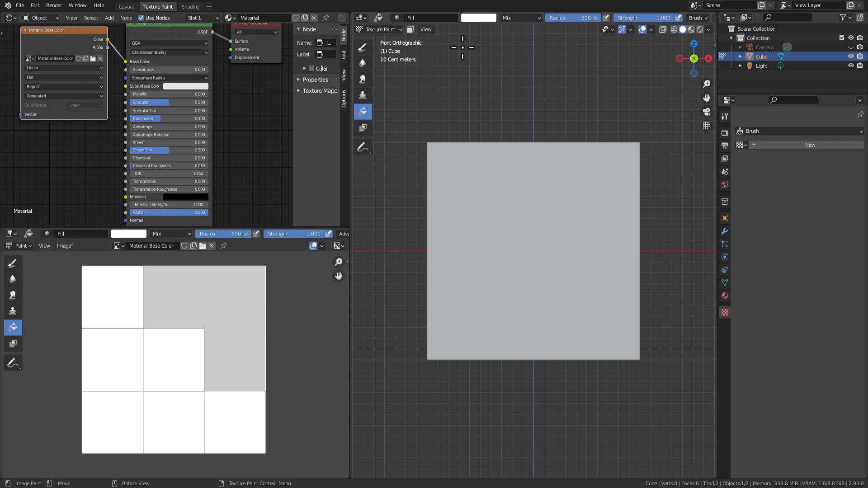
pyautogui.click(362, 46)
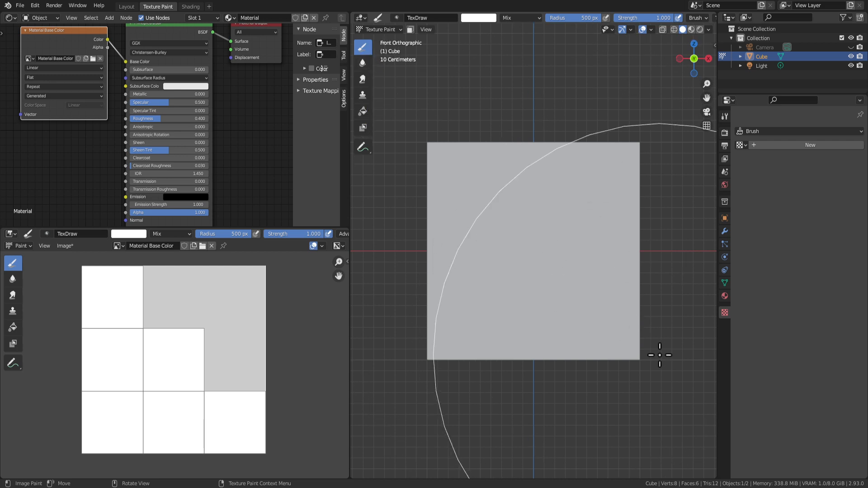
pyautogui.press('f')
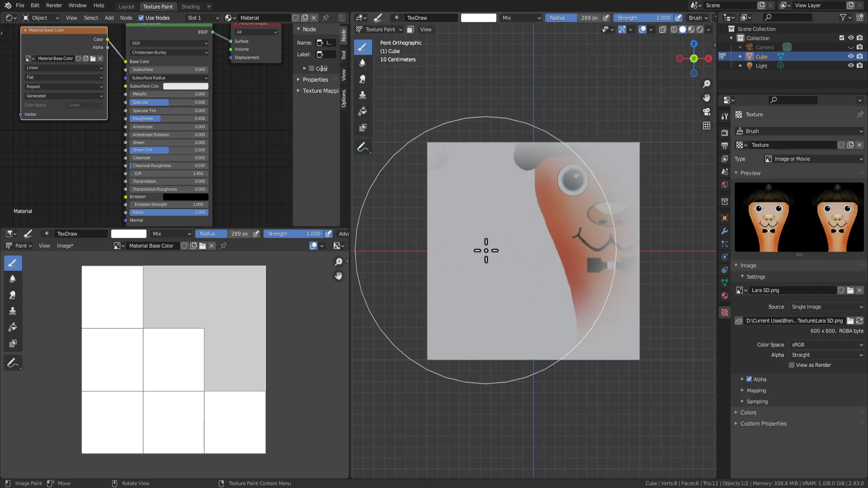
pyautogui.click(605, 201)
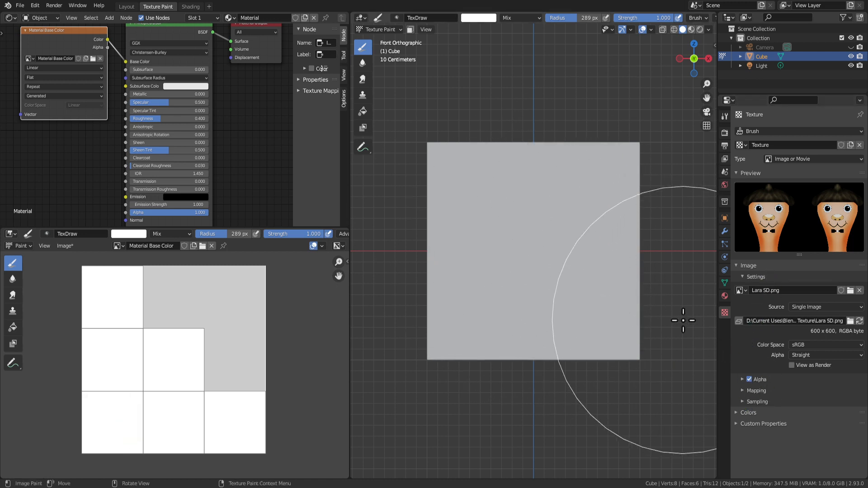
# Enable Bloom and Screen Space Reflections in the Eevee render settings.
pyautogui.click(725, 134)
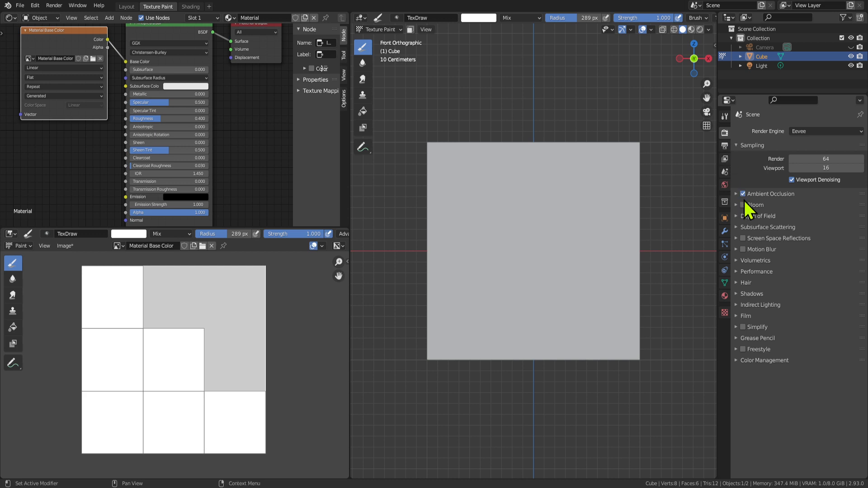
pyautogui.click(736, 238)
pyautogui.click(743, 238)
pyautogui.click(736, 238)
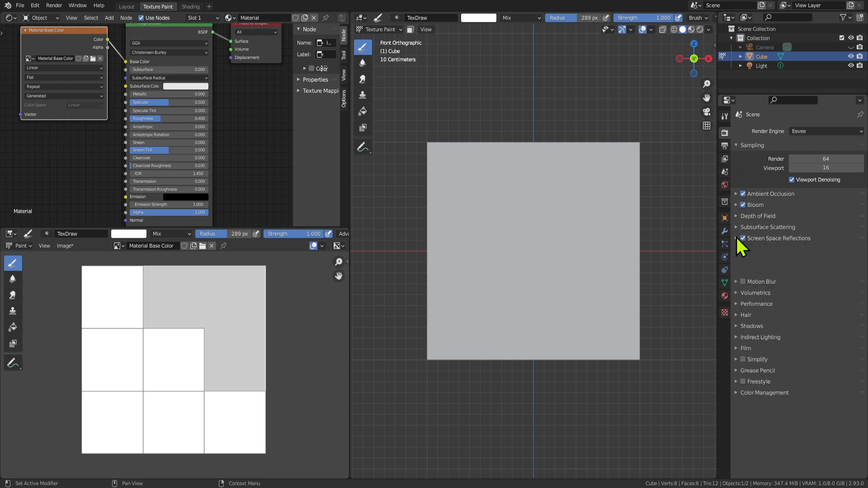
# Set the brush texture mapping to Stencil and paint the stencil image onto the lower-left corner of the cube's front face.
pyautogui.click(725, 119)
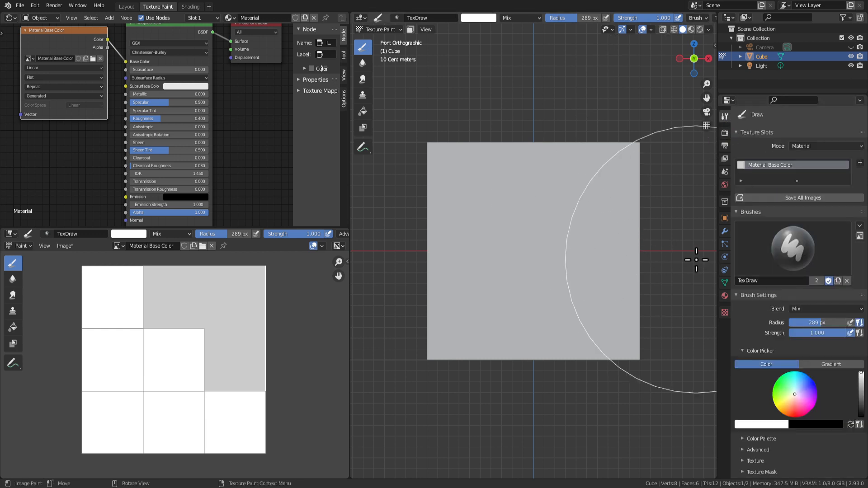
pyautogui.scroll(-3, 778, 362)
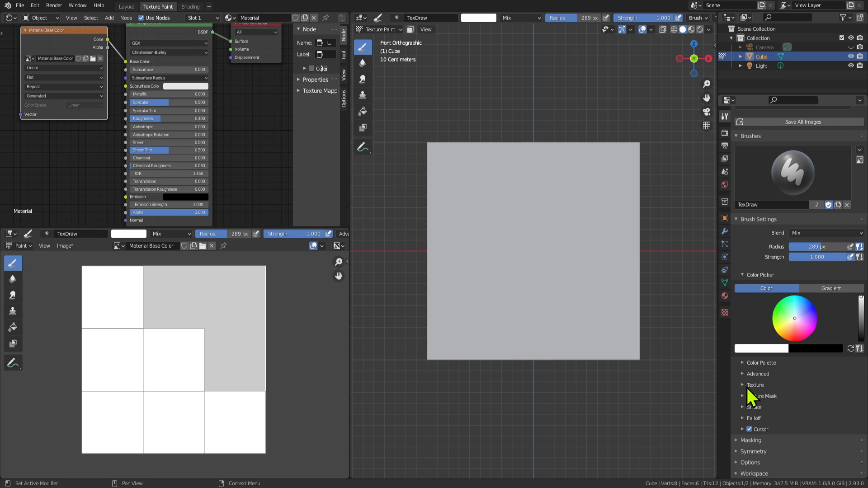
pyautogui.click(754, 386)
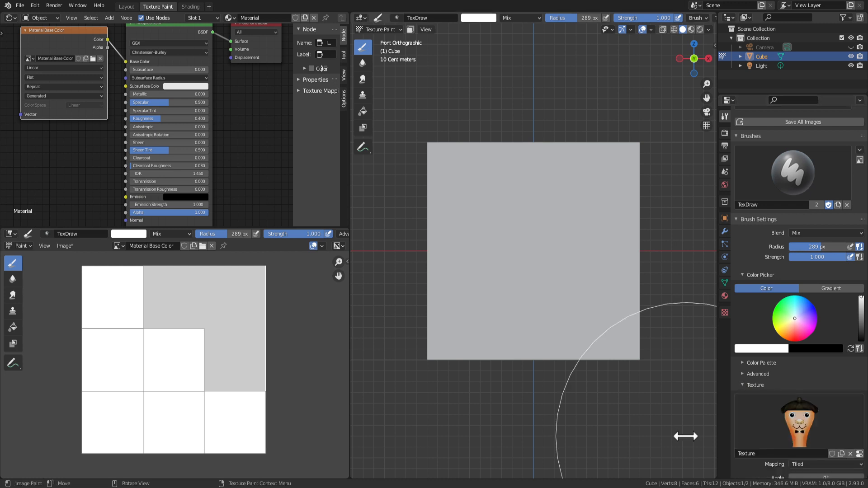
pyautogui.scroll(-3, 745, 378)
pyautogui.scroll(-3, 765, 424)
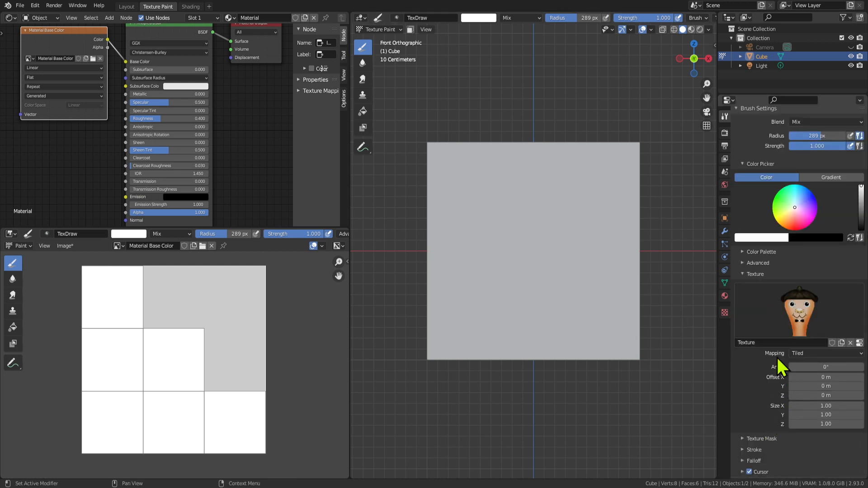
pyautogui.click(805, 356)
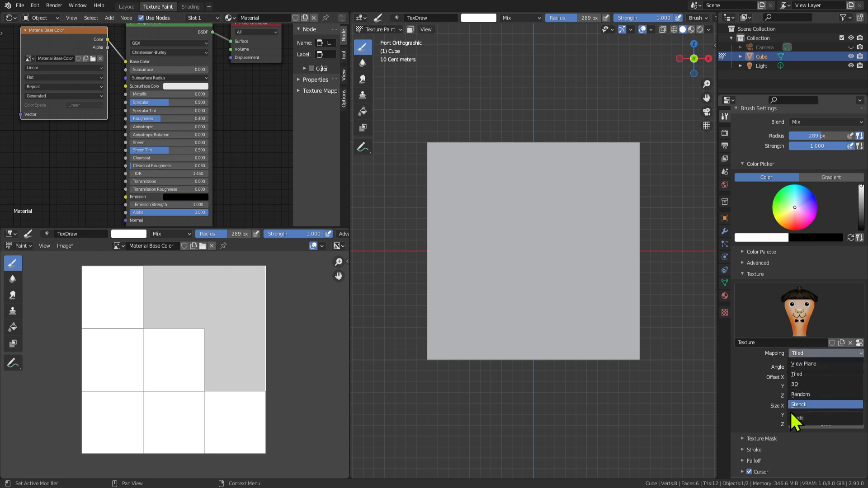
pyautogui.click(816, 404)
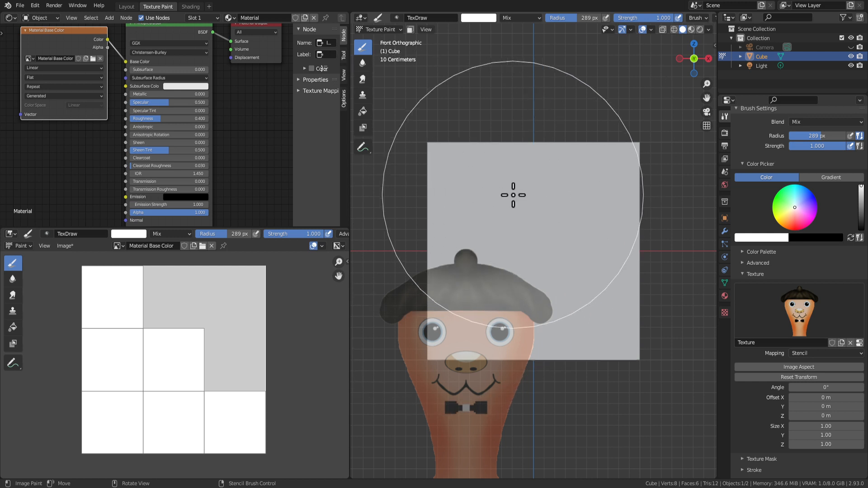
pyautogui.moveTo(508, 195)
pyautogui.mouseDown()
pyautogui.moveTo(566, 362)
pyautogui.moveTo(461, 404)
pyautogui.moveTo(563, 289)
pyautogui.moveTo(485, 348)
pyautogui.moveTo(438, 258)
pyautogui.mouseUp()
# Show the cube in Material Preview shading in the Shading workspace and turn it to inspect the painted front face.
pyautogui.click(192, 6)
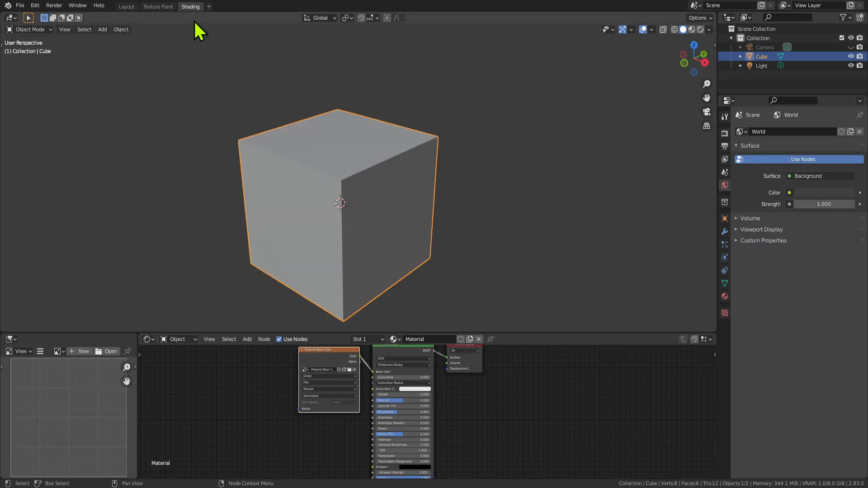
pyautogui.moveTo(515, 251)
pyautogui.mouseDown(button='middle')
pyautogui.moveTo(380, 241)
pyautogui.moveTo(450, 116)
pyautogui.mouseUp(button='middle')
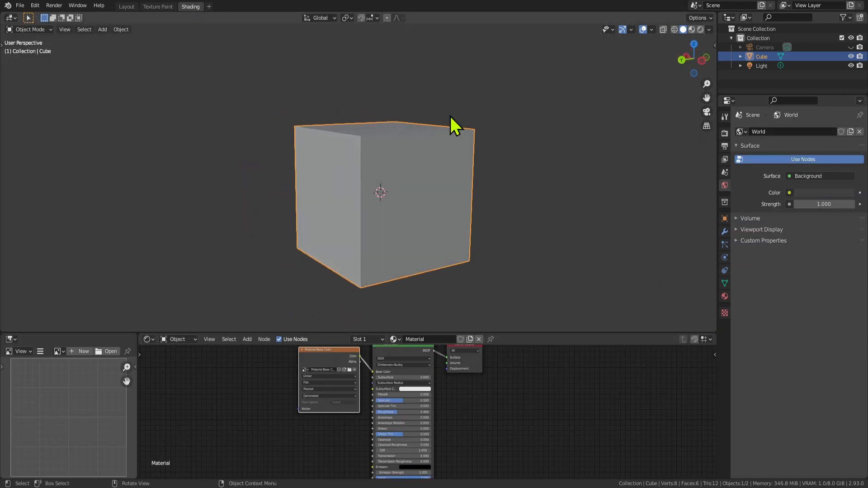
pyautogui.click(693, 30)
pyautogui.moveTo(584, 195)
pyautogui.mouseDown(button='middle')
pyautogui.moveTo(533, 240)
pyautogui.moveTo(470, 205)
pyautogui.moveTo(435, 234)
pyautogui.mouseUp(button='middle')
pyautogui.moveTo(383, 264); pyautogui.dragTo(412, 266, button='middle')
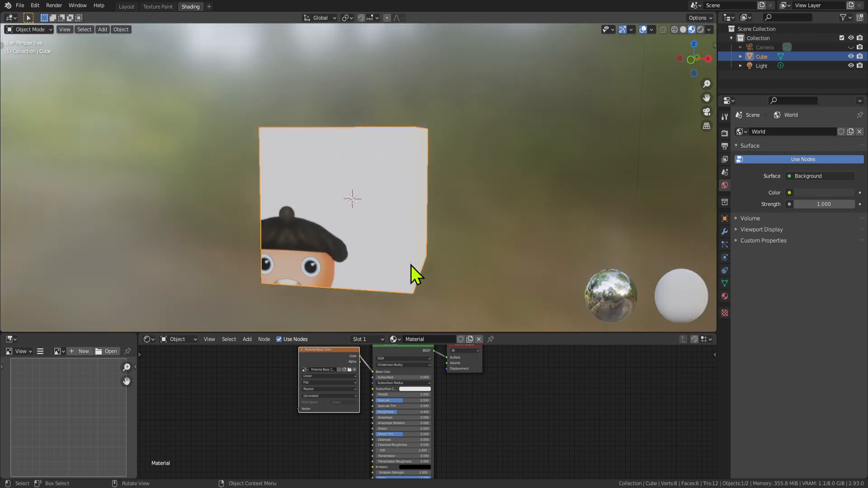
# Return to the Texture Paint workspace and paint the stencil image across a corner of the cube, covering several adjoining faces.
pyautogui.click(126, 6)
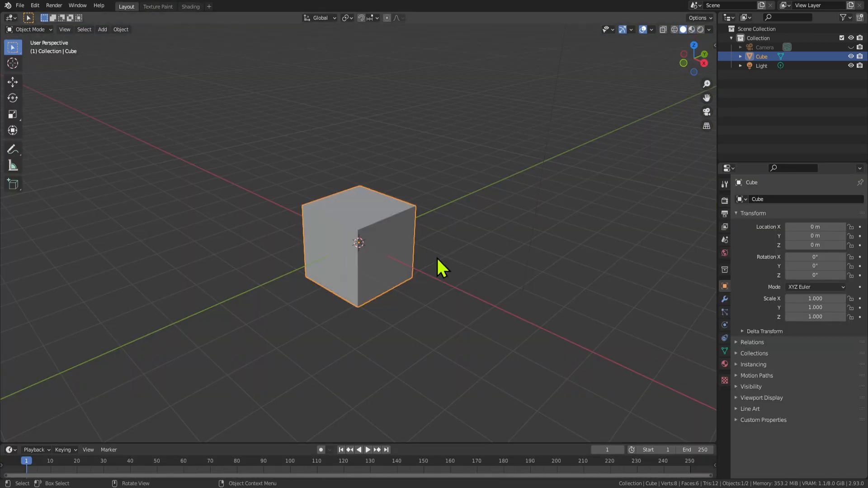
pyautogui.click(154, 6)
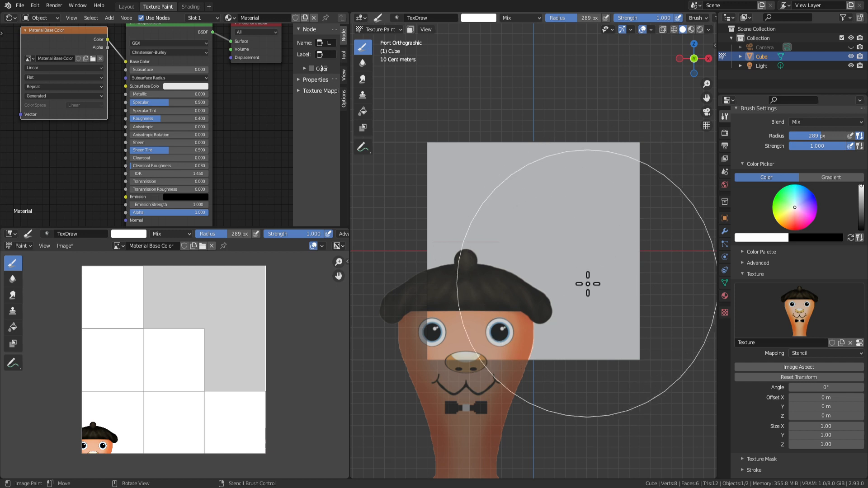
pyautogui.moveTo(575, 326); pyautogui.dragTo(547, 341, button='middle')
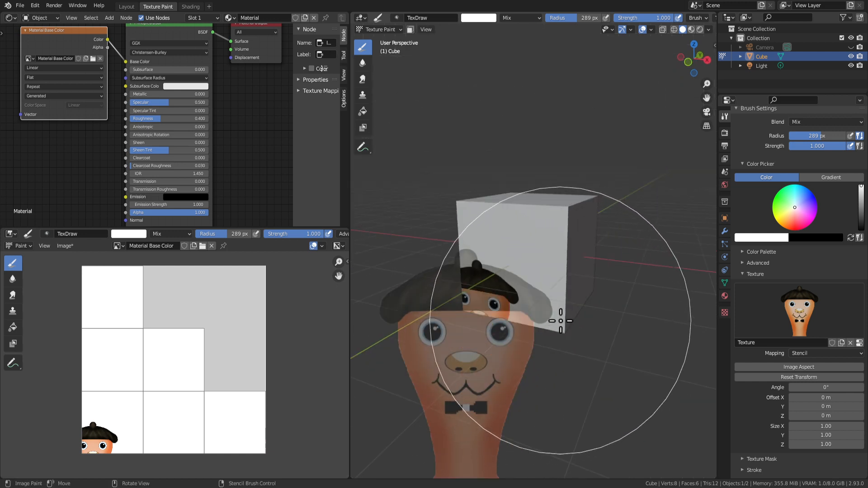
pyautogui.moveTo(558, 310)
pyautogui.mouseDown(button='middle')
pyautogui.moveTo(449, 329)
pyautogui.moveTo(491, 294)
pyautogui.moveTo(541, 286)
pyautogui.moveTo(541, 345)
pyautogui.mouseUp(button='middle')
pyautogui.moveTo(496, 283)
pyautogui.mouseDown()
pyautogui.moveTo(435, 398)
pyautogui.moveTo(584, 350)
pyautogui.moveTo(450, 350)
pyautogui.moveTo(484, 323)
pyautogui.mouseUp()
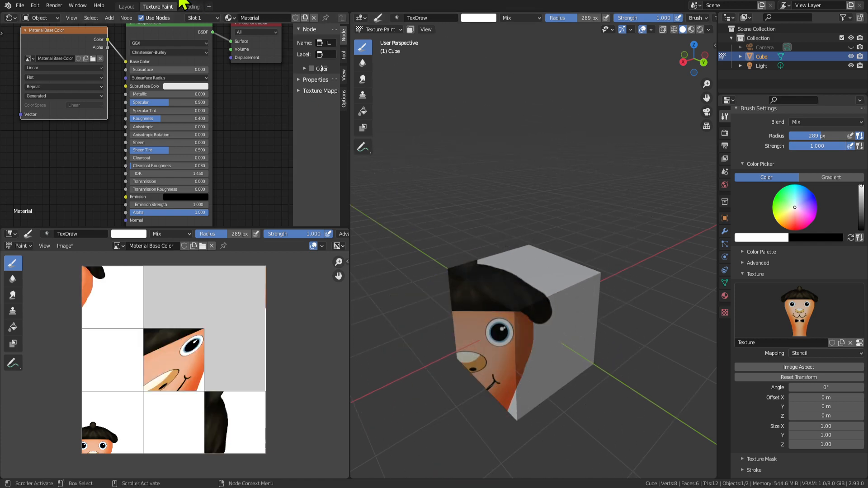
# Examine the stencil paint across the cube's adjoining faces in the Shading workspace.
pyautogui.click(192, 7)
pyautogui.moveTo(465, 214); pyautogui.dragTo(476, 239, button='middle')
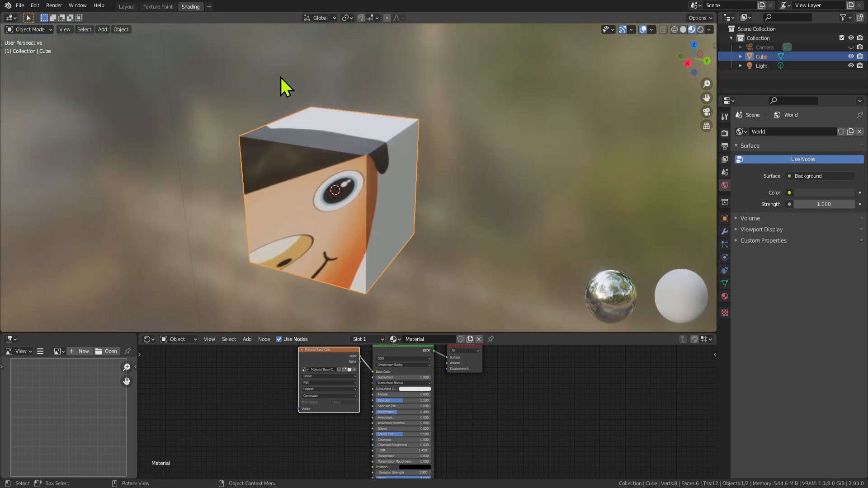
pyautogui.click(126, 6)
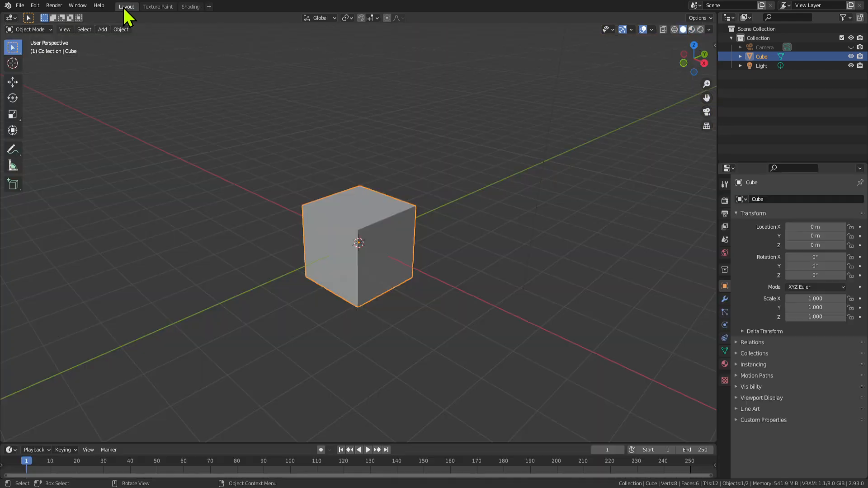
pyautogui.click(190, 6)
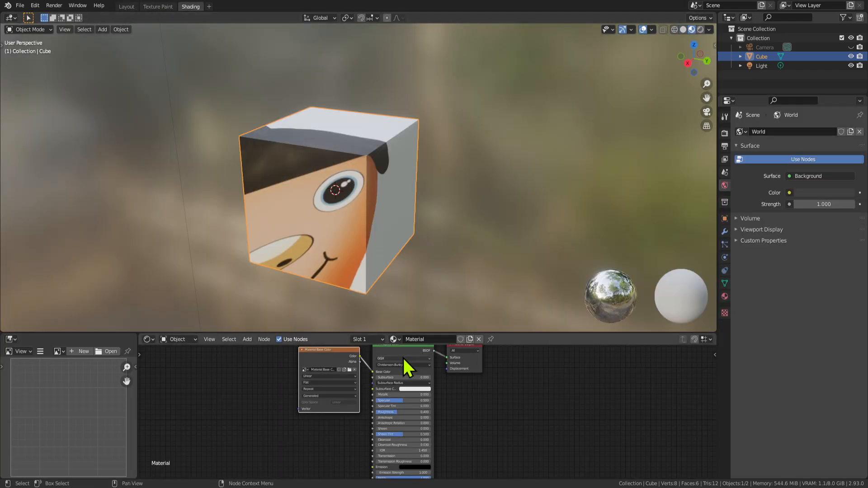
pyautogui.moveTo(378, 316); pyautogui.dragTo(492, 357, button='middle')
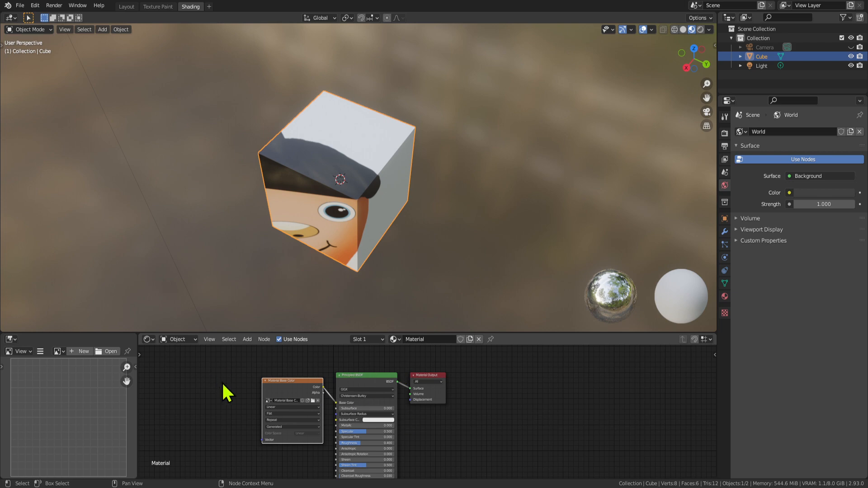
# Back in the Texture Paint workspace, paint the stencil again over the side face showing the eye, with the cube viewed from farther away.
pyautogui.click(173, 5)
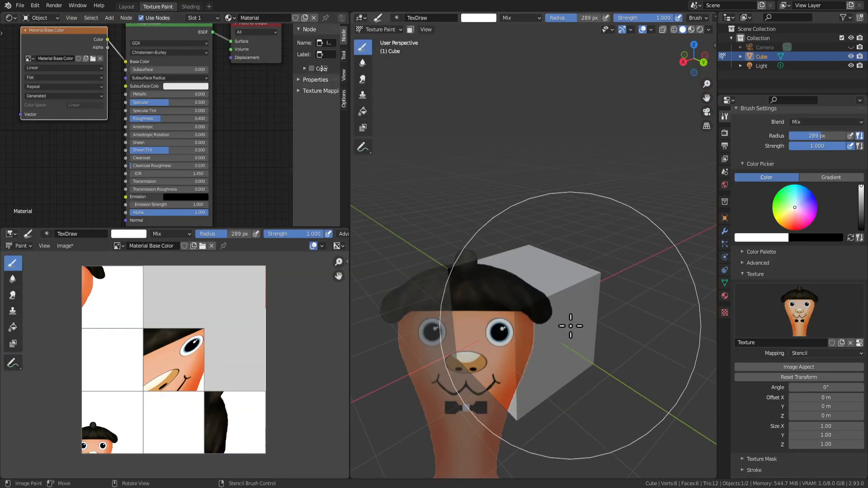
pyautogui.moveTo(514, 426); pyautogui.dragTo(543, 367, button='middle')
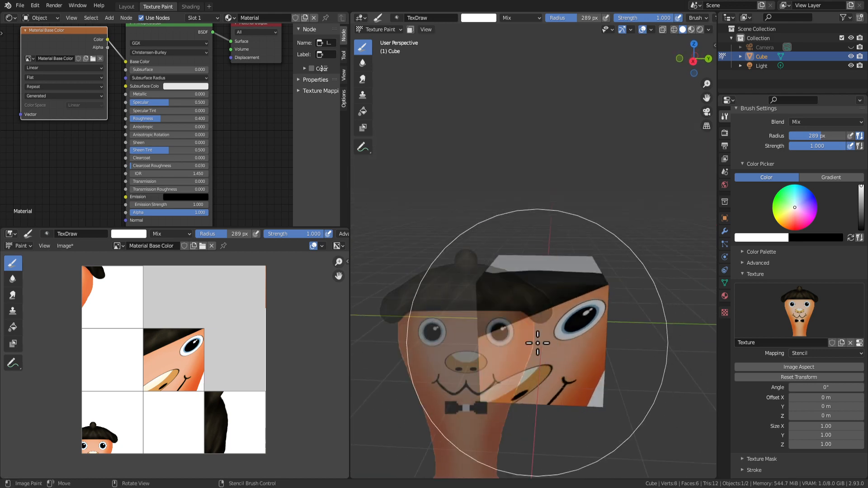
pyautogui.hotkey('shift', 'f')
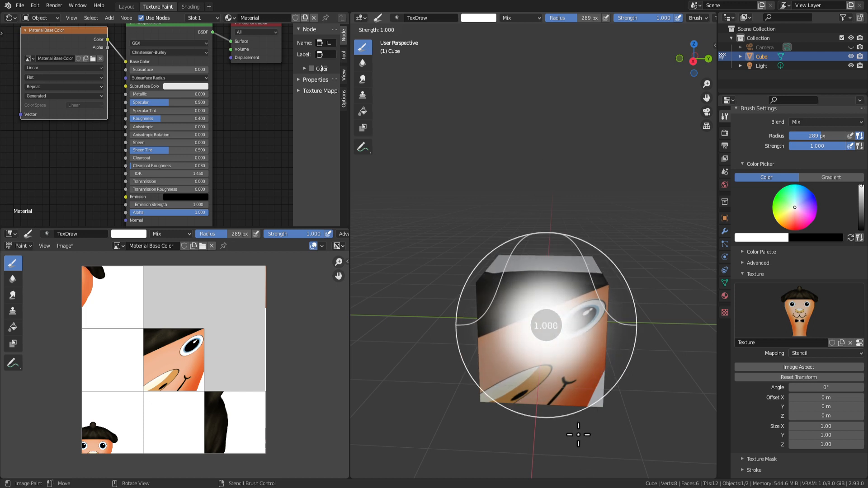
pyautogui.press('Escape')
pyautogui.press('Tab')
pyautogui.scroll(-6, 542, 343)
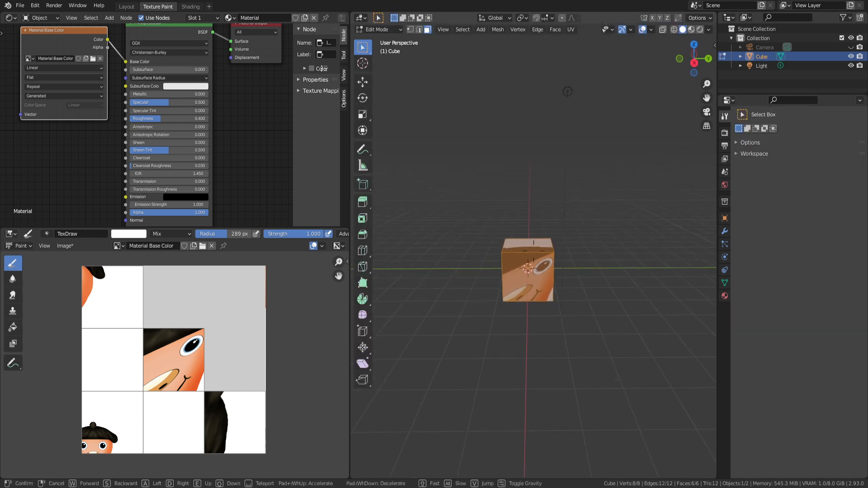
pyautogui.press('Tab')
pyautogui.moveTo(524, 213); pyautogui.dragTo(565, 292)
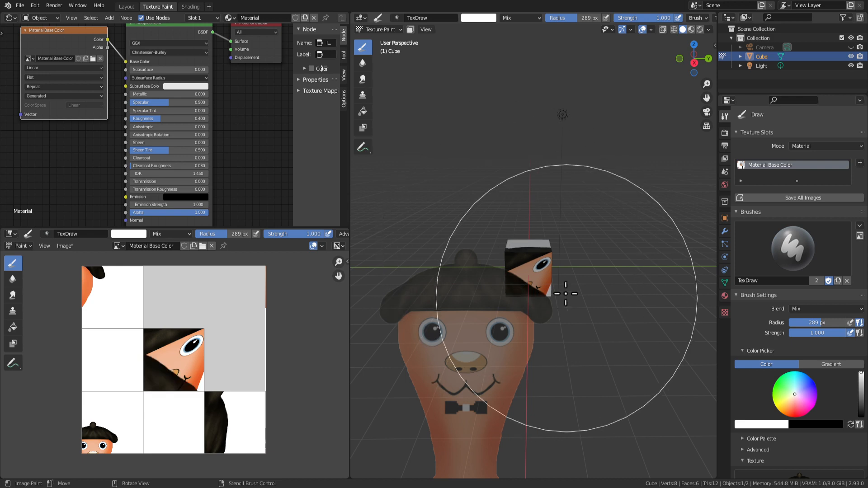
# Examine the cube's position and size relative to the stencil from several views, and look at the cube in the Layout workspace.
pyautogui.scroll(2, 505, 305)
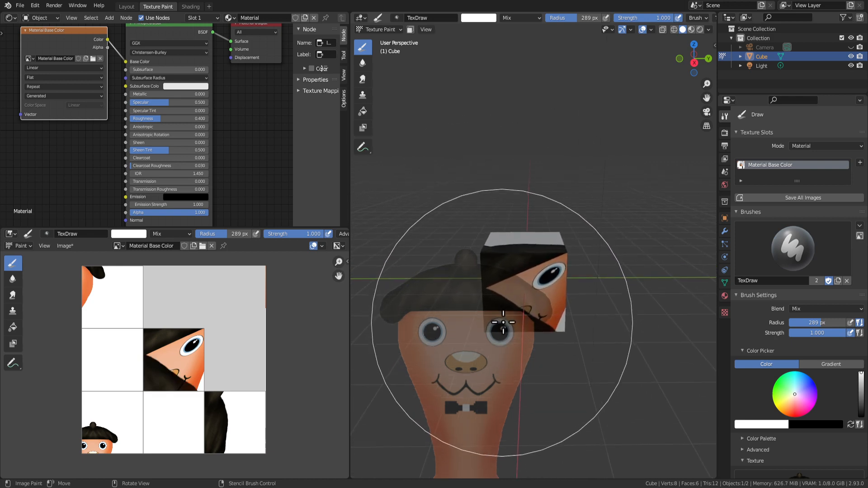
pyautogui.scroll(-1, 535, 310)
pyautogui.moveTo(539, 323)
pyautogui.mouseDown(button='middle')
pyautogui.moveTo(519, 314)
pyautogui.moveTo(507, 333)
pyautogui.mouseUp(button='middle')
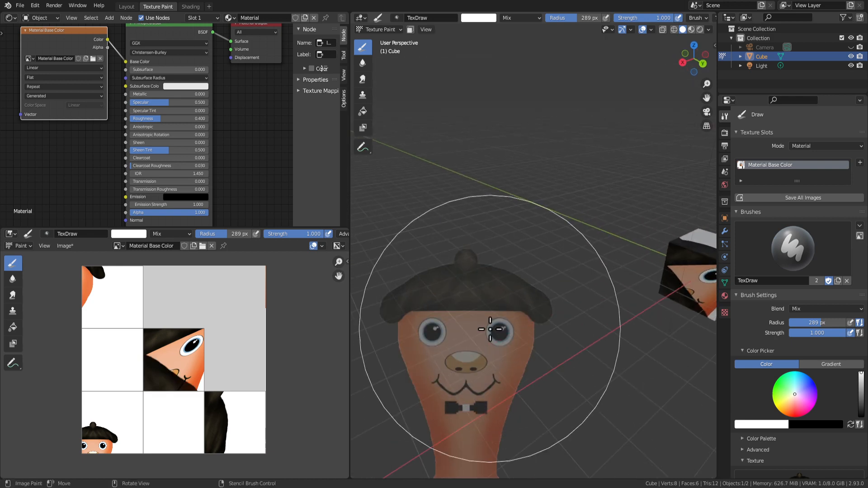
pyautogui.moveTo(504, 376)
pyautogui.keyDown('shift'); pyautogui.mouseDown(button='middle')
pyautogui.moveTo(403, 343)
pyautogui.moveTo(847, 335)
pyautogui.moveTo(576, 322)
pyautogui.mouseUp(button='middle'); pyautogui.keyUp('shift')
pyautogui.scroll(-5, 505, 378)
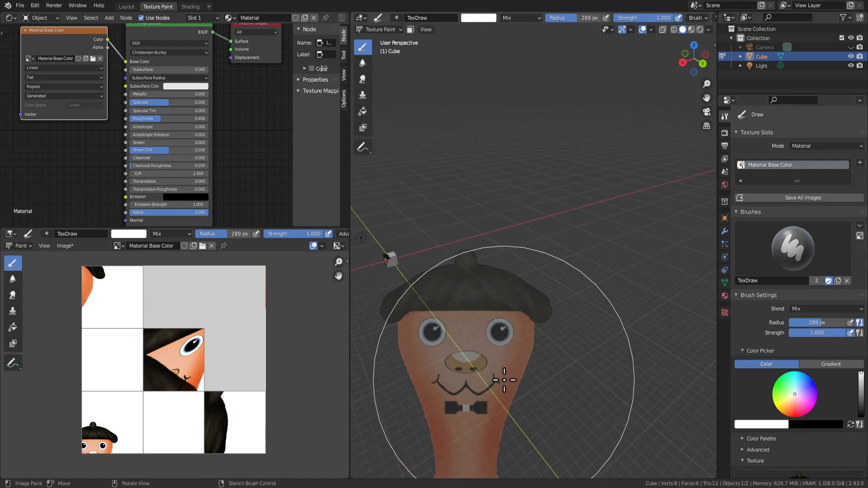
pyautogui.keyDown('shift'); pyautogui.moveTo(491, 322); pyautogui.dragTo(555, 312, button='middle'); pyautogui.keyUp('shift')
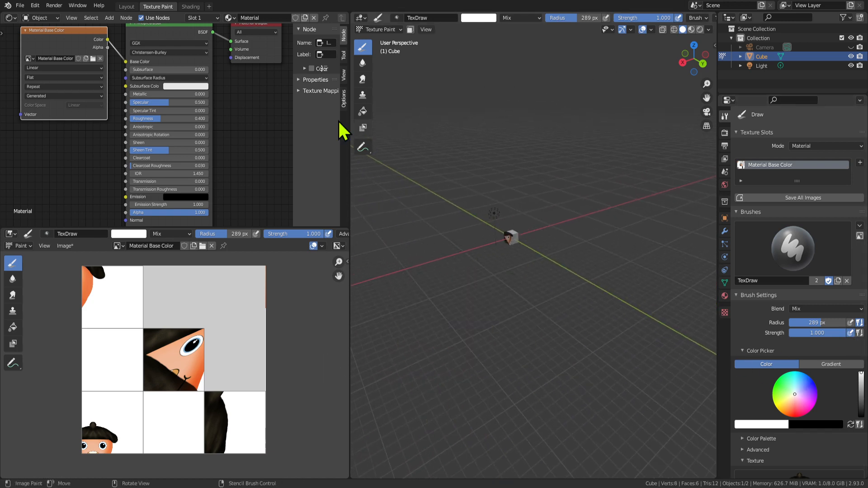
pyautogui.click(127, 6)
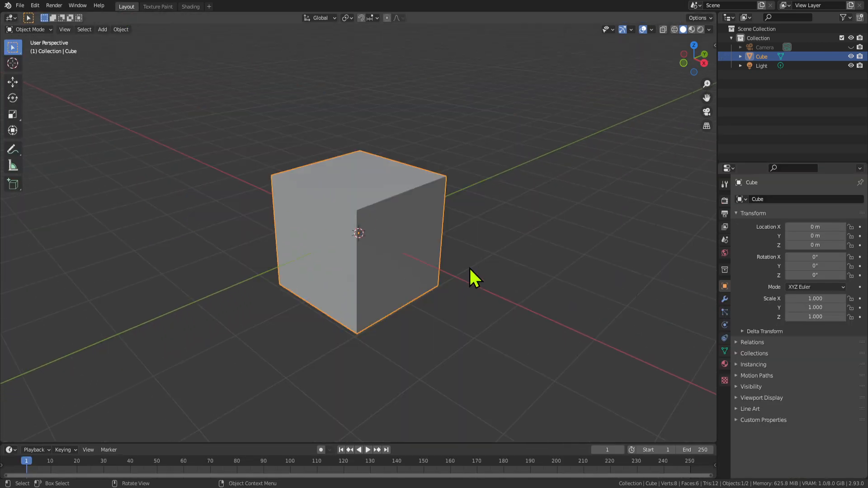
pyautogui.scroll(-2, 471, 277)
pyautogui.moveTo(471, 277); pyautogui.dragTo(443, 284, button='middle')
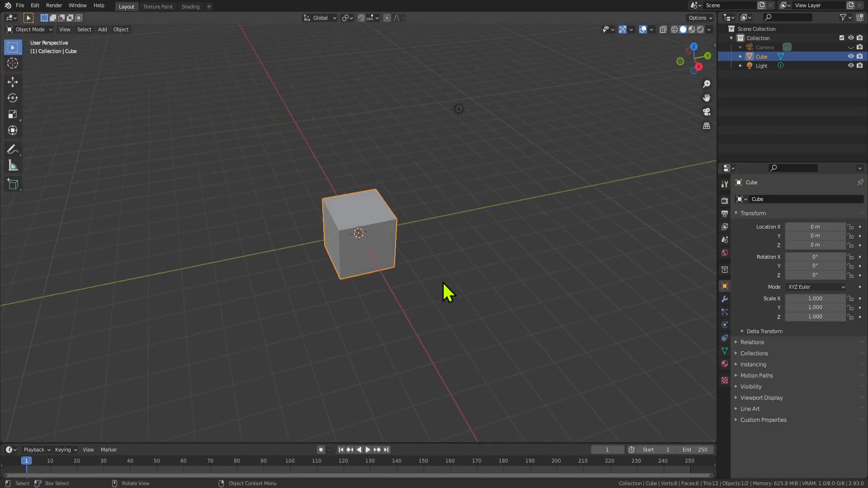
# Return to the Texture Paint workspace and move the stencil so that it overlaps the middle of the cube.
pyautogui.click(159, 6)
pyautogui.moveTo(511, 237)
pyautogui.mouseDown(button='middle')
pyautogui.moveTo(562, 265)
pyautogui.moveTo(542, 256)
pyautogui.moveTo(514, 310)
pyautogui.mouseUp(button='middle')
pyautogui.scroll(4, 552, 268)
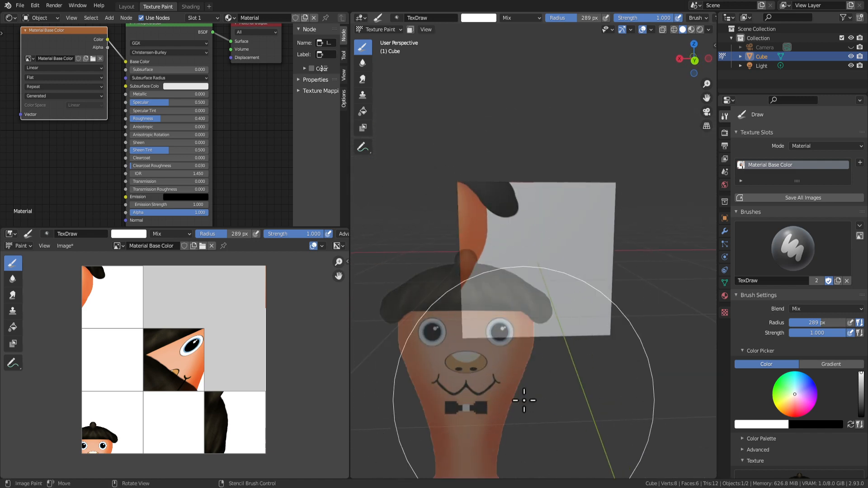
pyautogui.moveTo(484, 384); pyautogui.dragTo(496, 369, button='right')
pyautogui.moveTo(498, 132); pyautogui.dragTo(494, 161, button='right')
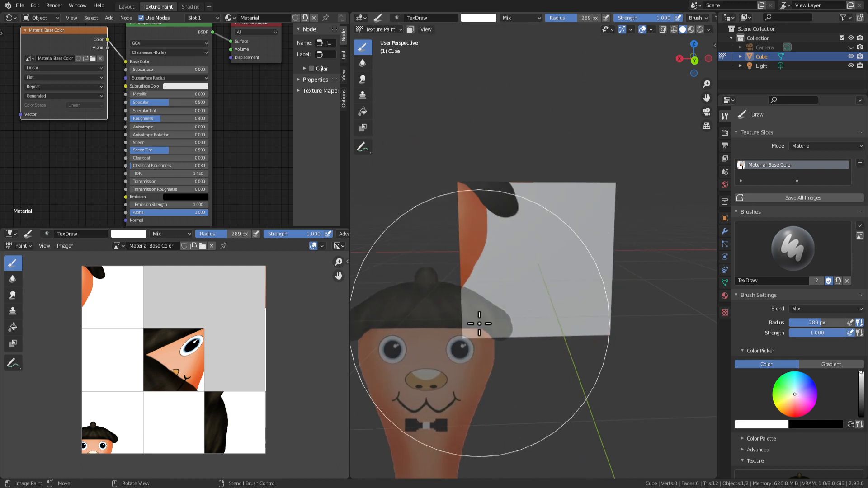
pyautogui.scroll(-10, 807, 362)
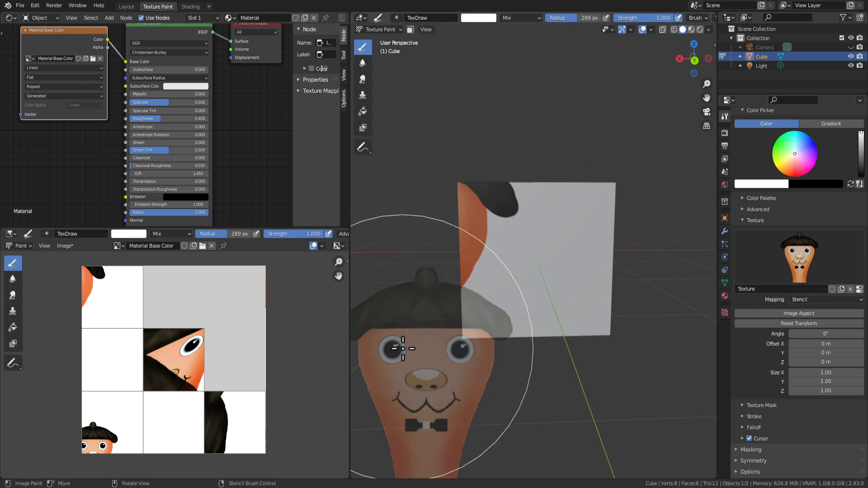
pyautogui.moveTo(426, 438)
pyautogui.mouseDown(button='right')
pyautogui.moveTo(549, 252)
pyautogui.moveTo(582, 292)
pyautogui.moveTo(587, 282)
pyautogui.mouseUp(button='right')
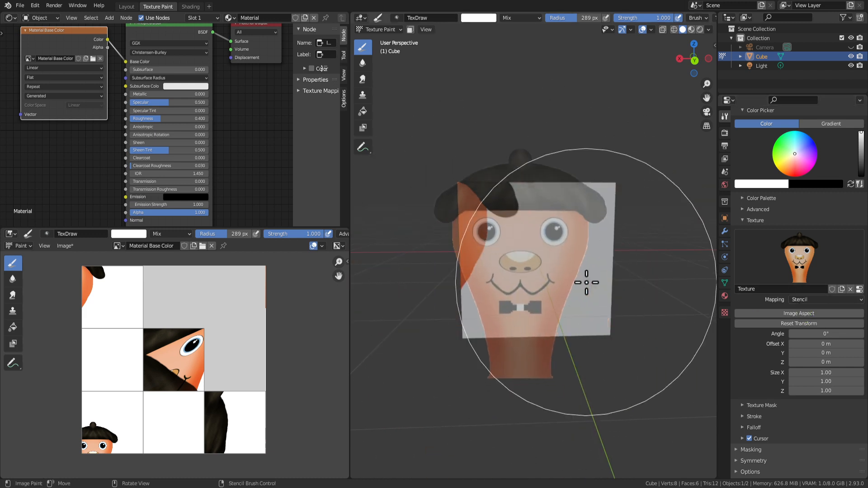
# Enlarge the cube in the Top Orthographic view and shift the stencil so that the whole figure fits inside the face.
pyautogui.press('KP_7')
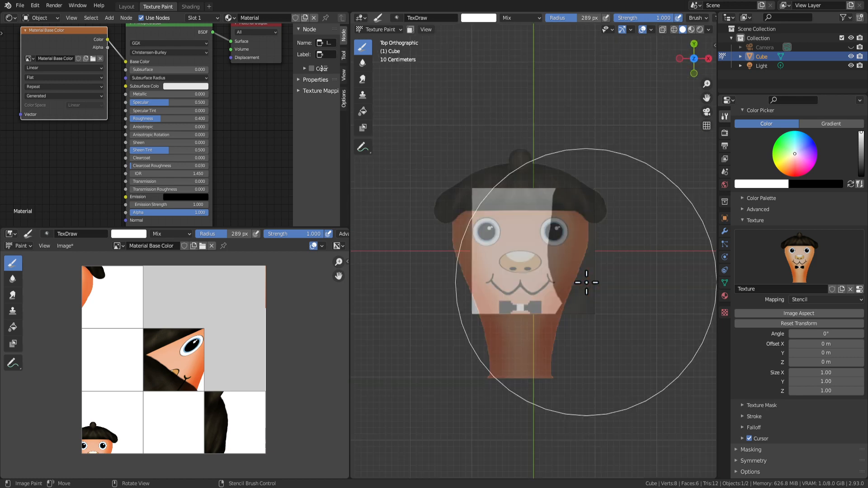
pyautogui.press('KP_6')
pyautogui.press('KP_6')
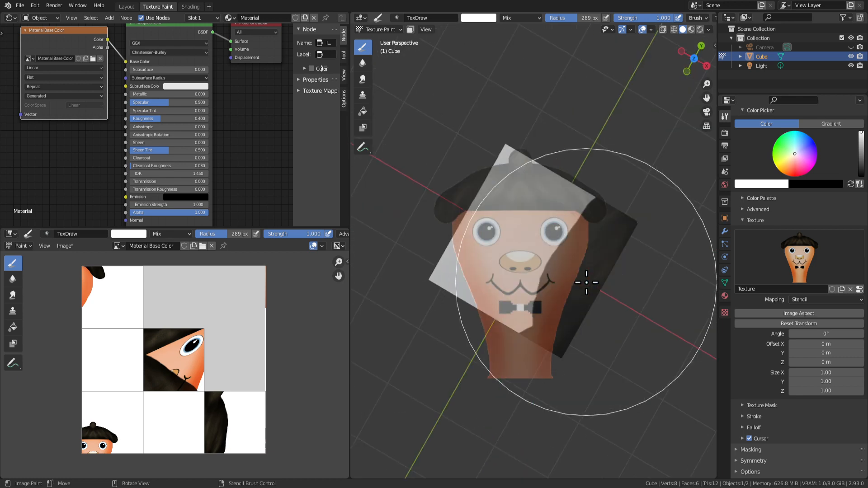
pyautogui.press('KP_1')
pyautogui.press('KP_2')
pyautogui.press('KP_7')
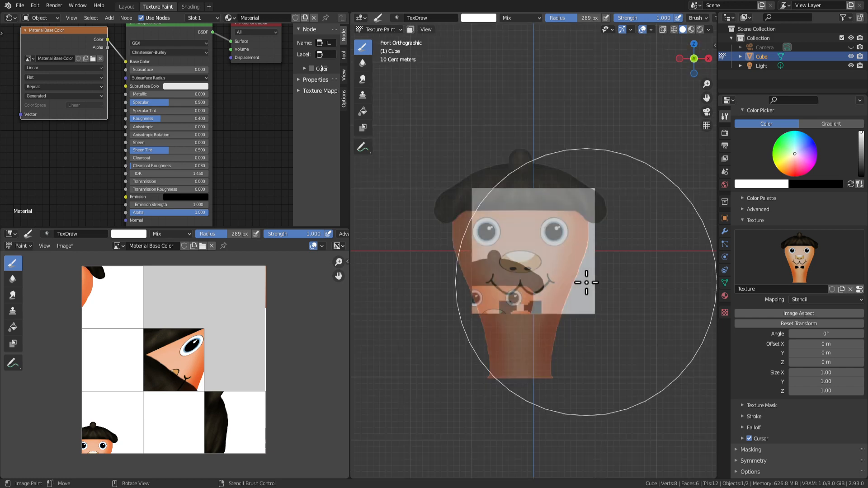
pyautogui.scroll(5, 593, 264)
pyautogui.scroll(-2, 597, 242)
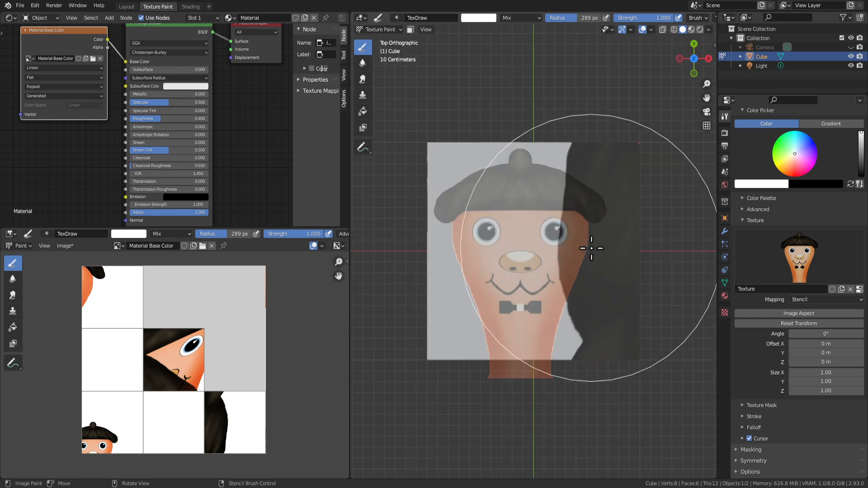
pyautogui.scroll(3, 593, 249)
pyautogui.scroll(-2, 563, 261)
pyautogui.moveTo(524, 275); pyautogui.dragTo(539, 257, button='right')
# In the Left Orthographic view, paint the whole stencil figure onto the cube's blank left side face.
pyautogui.press('KP_6')
pyautogui.press('KP_6')
pyautogui.press('KP_6')
pyautogui.press('KP_6')
pyautogui.press('KP_6')
pyautogui.press('KP_6')
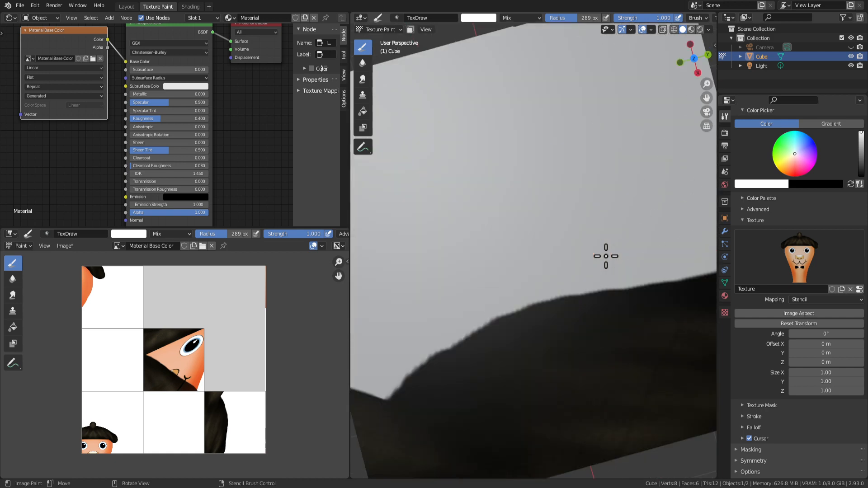
pyautogui.press('KP_7')
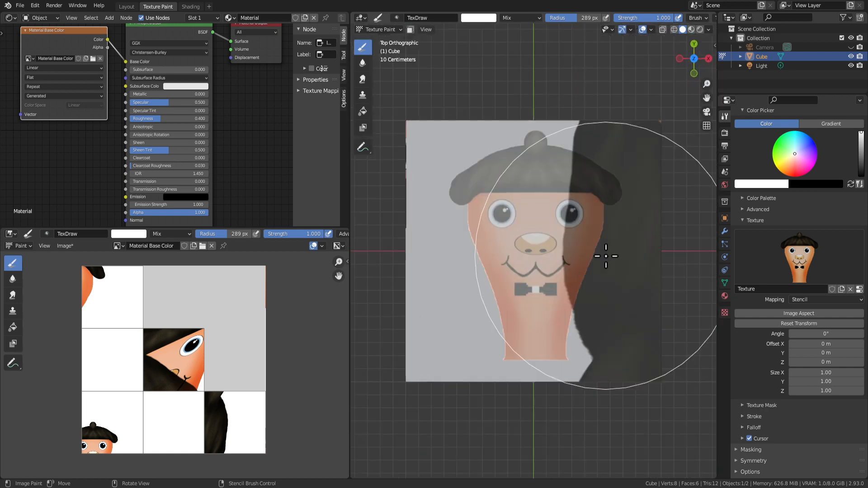
pyautogui.press('KP_1')
pyautogui.press('KP_3')
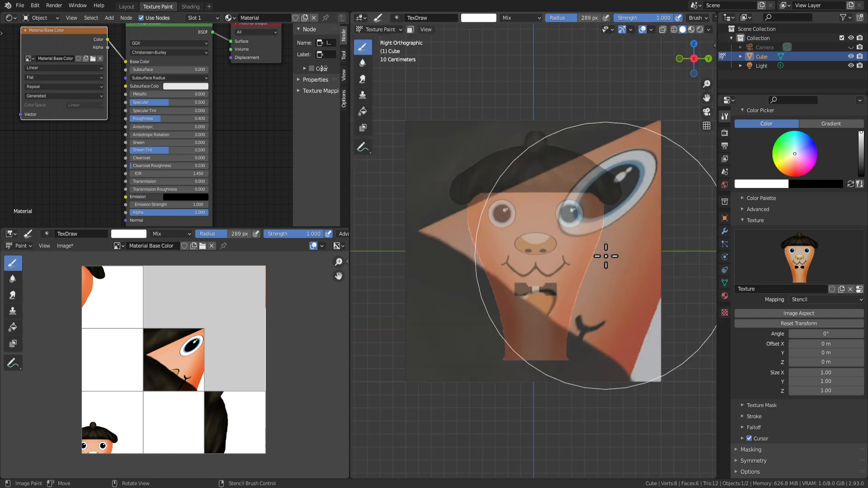
pyautogui.press('ctrl+KP_3')
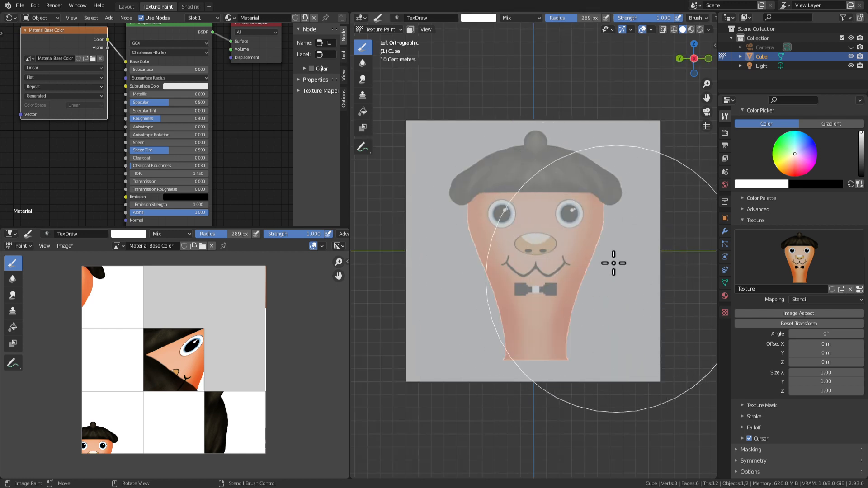
pyautogui.moveTo(536, 199)
pyautogui.mouseDown()
pyautogui.moveTo(606, 190)
pyautogui.moveTo(533, 131)
pyautogui.moveTo(607, 294)
pyautogui.moveTo(652, 244)
pyautogui.mouseUp()
pyautogui.moveTo(653, 393)
pyautogui.keyDown('shift'); pyautogui.mouseDown(button='right')
pyautogui.moveTo(556, 319)
pyautogui.moveTo(500, 348)
pyautogui.mouseUp(button='right'); pyautogui.keyUp('shift')
pyautogui.moveTo(500, 348)
pyautogui.mouseDown(button='middle')
pyautogui.moveTo(606, 359)
pyautogui.moveTo(617, 306)
pyautogui.moveTo(552, 305)
pyautogui.mouseUp(button='middle')
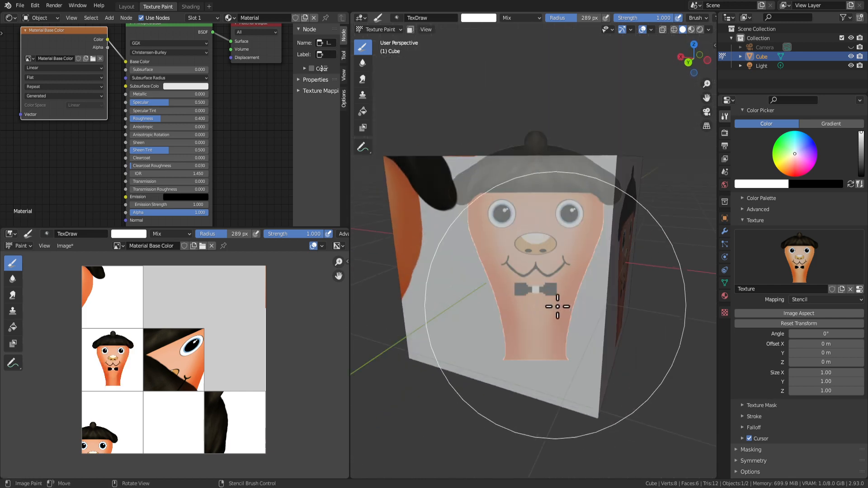
# Set the brush radius to 44 px and paint the stencil figure onto the cube's back face, enlarging the stencil for the final strokes.
pyautogui.moveTo(552, 334)
pyautogui.mouseDown(button='middle')
pyautogui.moveTo(577, 300)
pyautogui.moveTo(568, 297)
pyautogui.mouseUp(button='middle')
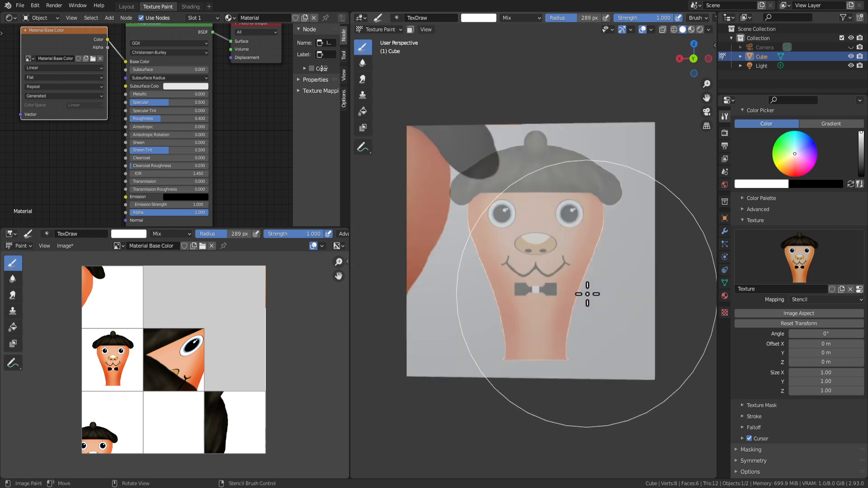
pyautogui.press('f')
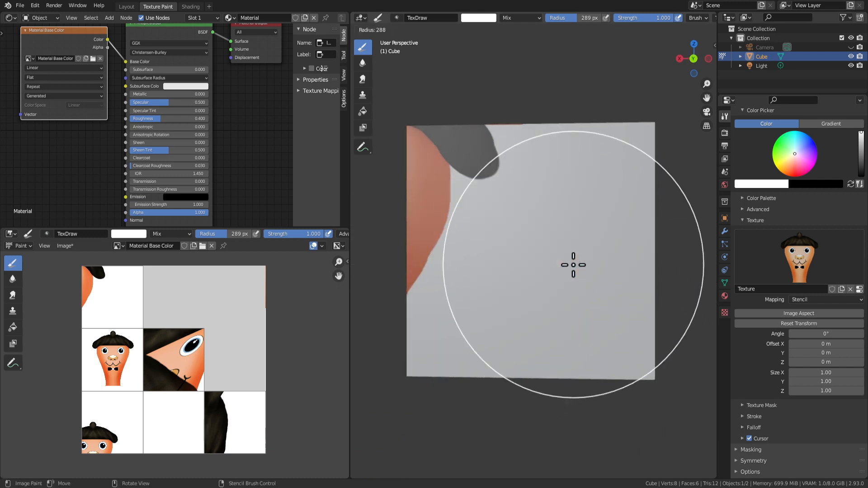
pyautogui.click(469, 204)
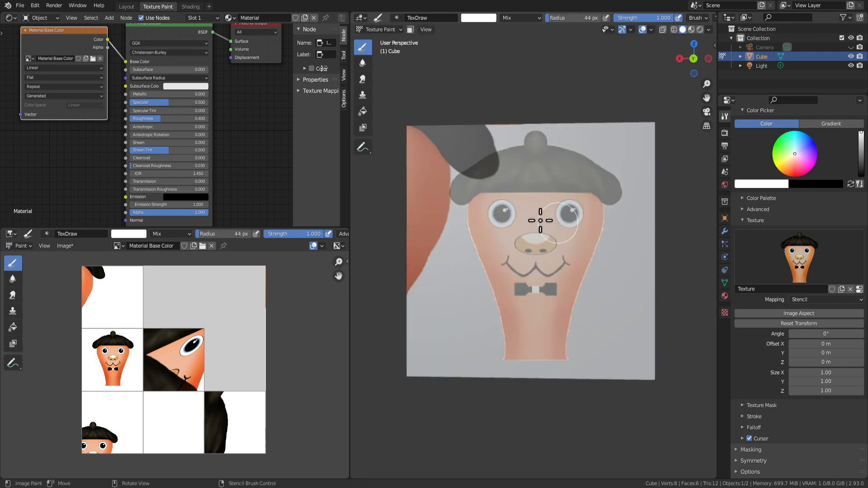
pyautogui.moveTo(557, 247)
pyautogui.mouseDown()
pyautogui.moveTo(600, 304)
pyautogui.moveTo(592, 278)
pyautogui.mouseUp()
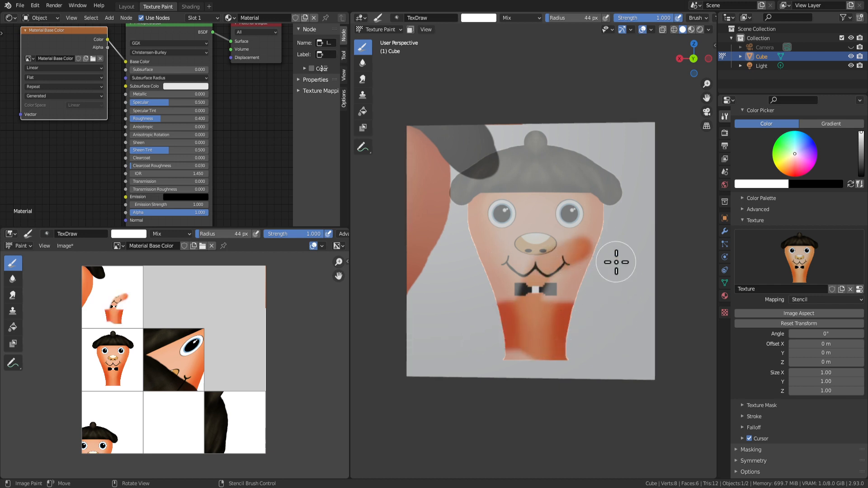
pyautogui.keyDown('shift'); pyautogui.moveTo(616, 262); pyautogui.dragTo(591, 170, button='right'); pyautogui.keyUp('shift')
pyautogui.moveTo(591, 171)
pyautogui.mouseDown()
pyautogui.moveTo(607, 300)
pyautogui.moveTo(606, 188)
pyautogui.moveTo(550, 173)
pyautogui.moveTo(536, 248)
pyautogui.mouseUp()
# Examine the painted cube in the front, back, side and top orthographic views, comparing each face with the stencil.
pyautogui.moveTo(539, 346)
pyautogui.mouseDown(button='middle')
pyautogui.moveTo(524, 271)
pyautogui.moveTo(559, 316)
pyautogui.moveTo(576, 127)
pyautogui.moveTo(575, 268)
pyautogui.mouseUp(button='middle')
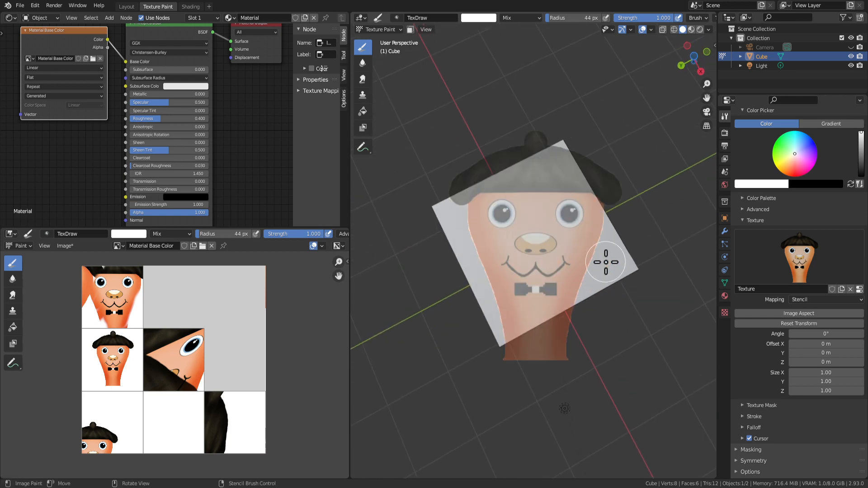
pyautogui.press('KP_1')
pyautogui.press('ctrl+KP_1')
pyautogui.press('KP_3')
pyautogui.press('ctrl+KP_3')
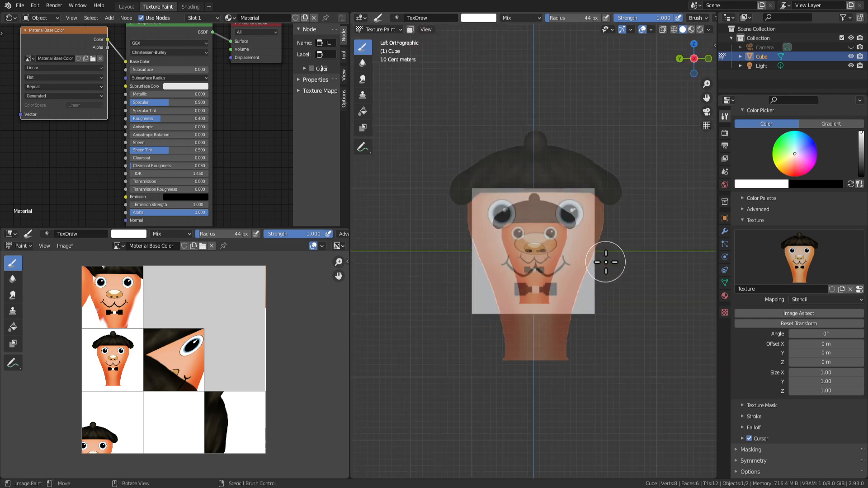
pyautogui.press('KP_1')
pyautogui.press('KP_7')
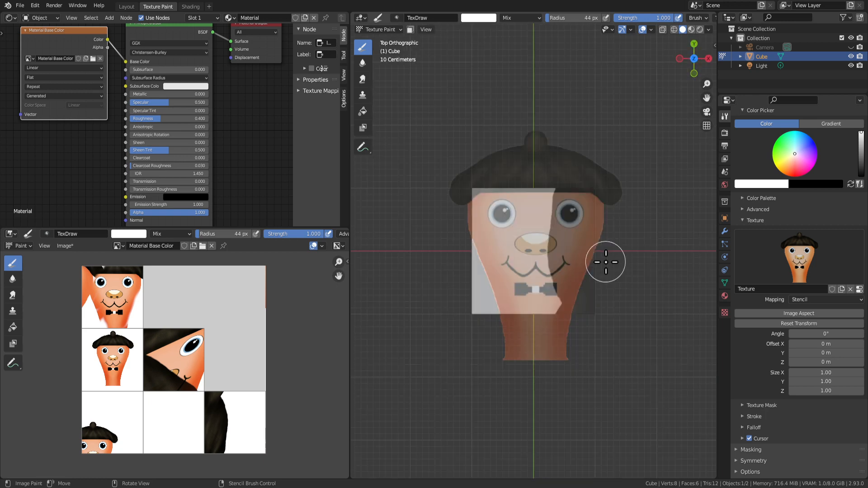
pyautogui.press('KP_1')
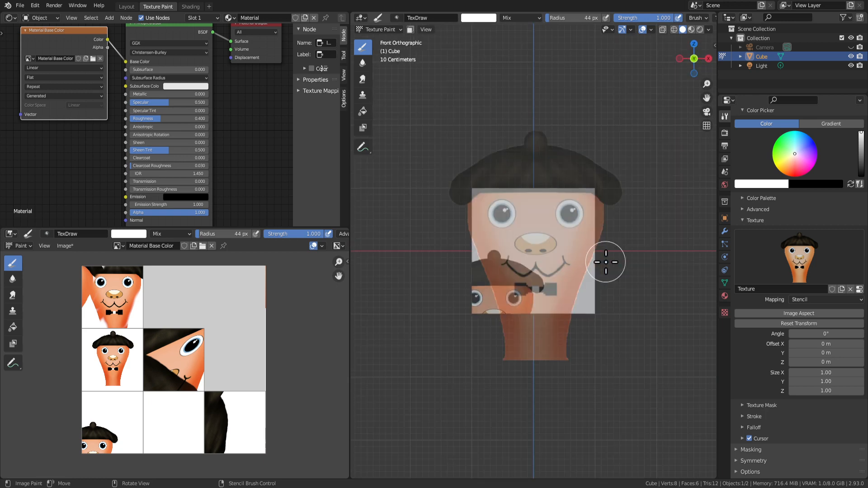
pyautogui.press('ctrl+KP_1')
pyautogui.press('KP_3')
# Shrink the stencil, place it along the near edge of the cube's blank bottom face and paint the figure there.
pyautogui.press('KP_2')
pyautogui.press('KP_2')
pyautogui.press('KP_2')
pyautogui.press('KP_2')
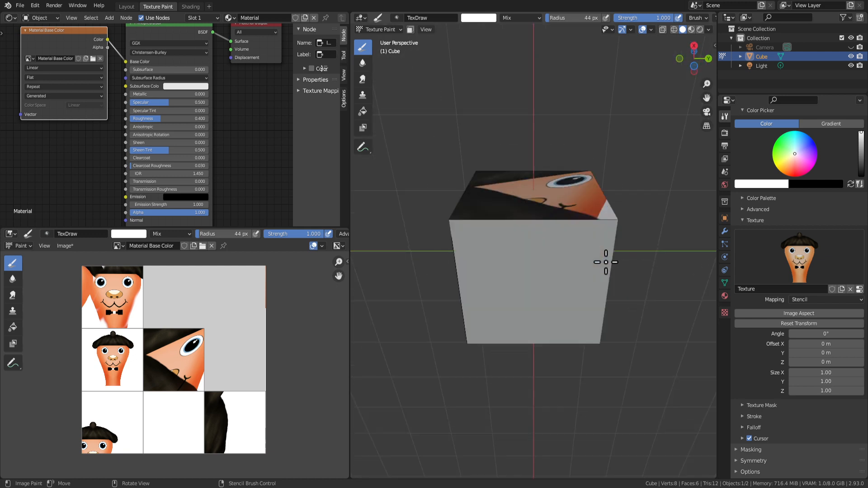
pyautogui.press('KP_2')
pyautogui.press('KP_2')
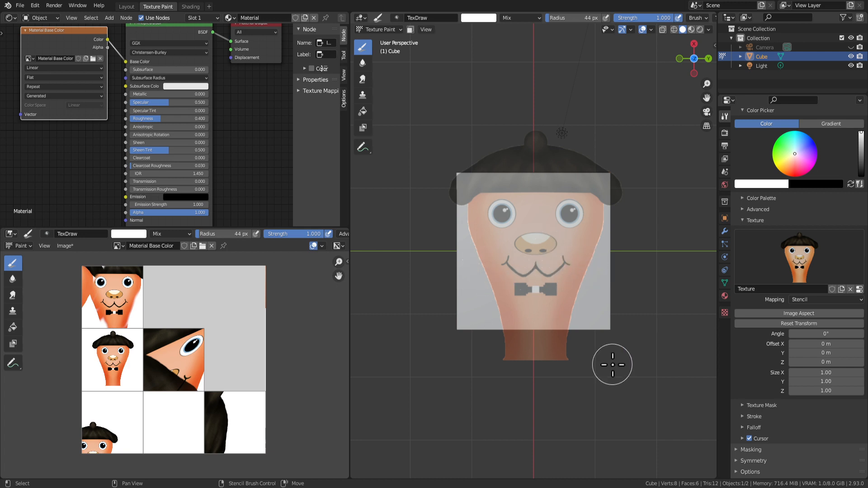
pyautogui.keyDown('shift'); pyautogui.moveTo(565, 313); pyautogui.dragTo(563, 309, button='right'); pyautogui.keyUp('shift')
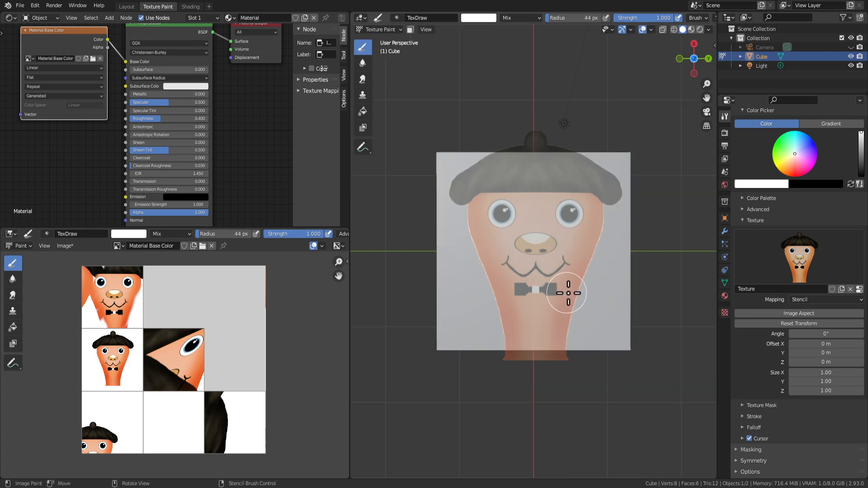
pyautogui.moveTo(568, 293)
pyautogui.keyDown('shift'); pyautogui.mouseDown(button='right')
pyautogui.moveTo(562, 281)
pyautogui.moveTo(570, 284)
pyautogui.mouseUp(button='right'); pyautogui.keyUp('shift')
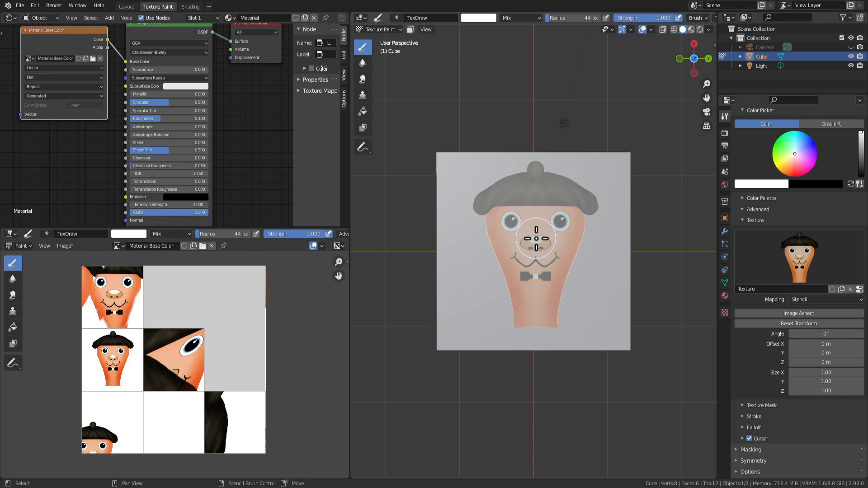
pyautogui.keyDown('shift'); pyautogui.moveTo(536, 238); pyautogui.dragTo(495, 247, button='right'); pyautogui.keyUp('shift')
pyautogui.keyDown('shift'); pyautogui.moveTo(559, 303); pyautogui.dragTo(542, 328, button='right'); pyautogui.keyUp('shift')
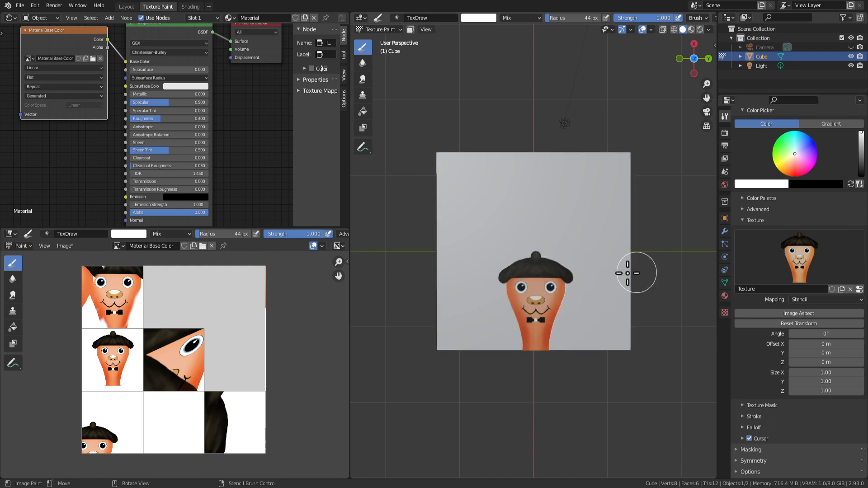
pyautogui.click(516, 336)
pyautogui.moveTo(574, 412)
pyautogui.mouseDown(button='middle')
pyautogui.moveTo(606, 358)
pyautogui.moveTo(576, 211)
pyautogui.moveTo(578, 306)
pyautogui.moveTo(588, 344)
pyautogui.mouseUp(button='middle')
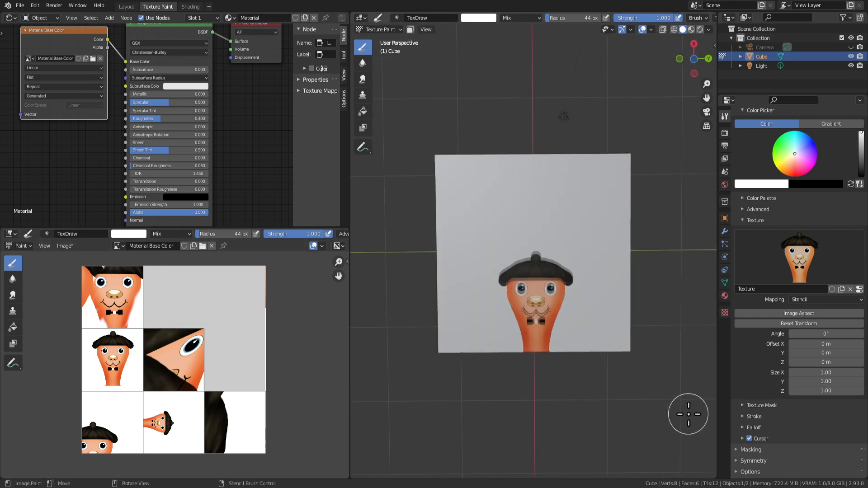
# Move the stencil off the painted figure and set the brush texture's size to 2 on X, Y and Z.
pyautogui.moveTo(573, 329)
pyautogui.mouseDown(button='right')
pyautogui.moveTo(607, 252)
pyautogui.moveTo(645, 355)
pyautogui.moveTo(650, 339)
pyautogui.mouseUp(button='right')
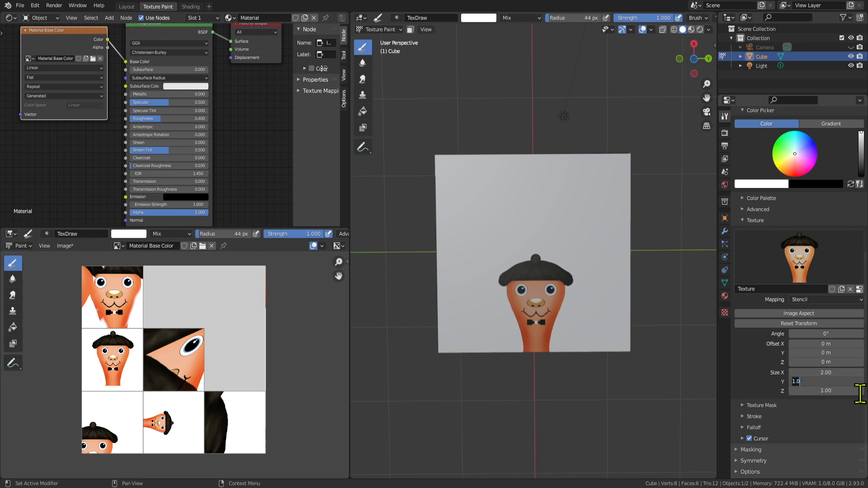
pyautogui.write('2')
pyautogui.press('Return')
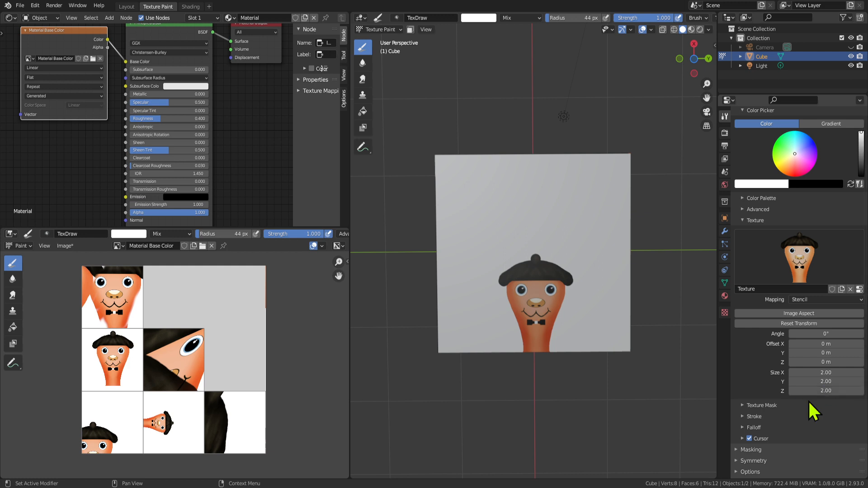
# Paint the tiled stencil above the existing figure on the cube's bottom face, and move the stencil slightly aside.
pyautogui.moveTo(630, 324); pyautogui.dragTo(585, 258, button='right')
pyautogui.moveTo(585, 258); pyautogui.dragTo(653, 283)
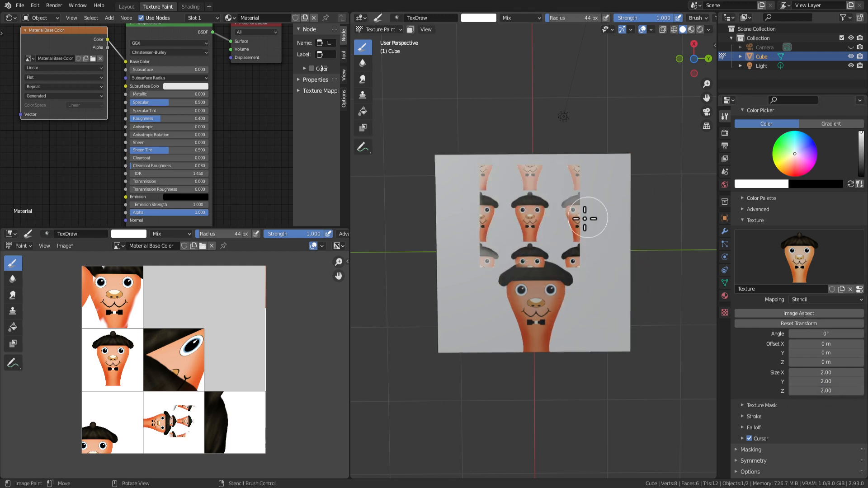
pyautogui.moveTo(672, 321)
pyautogui.mouseDown(button='right')
pyautogui.moveTo(607, 341)
pyautogui.moveTo(646, 299)
pyautogui.mouseUp(button='right')
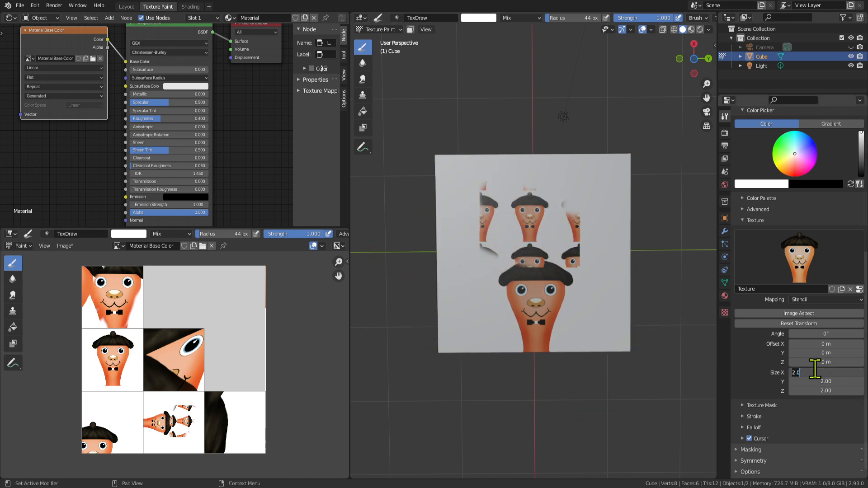
# Try a brush texture size of 0 on X, Y and Z.
pyautogui.press('Return')
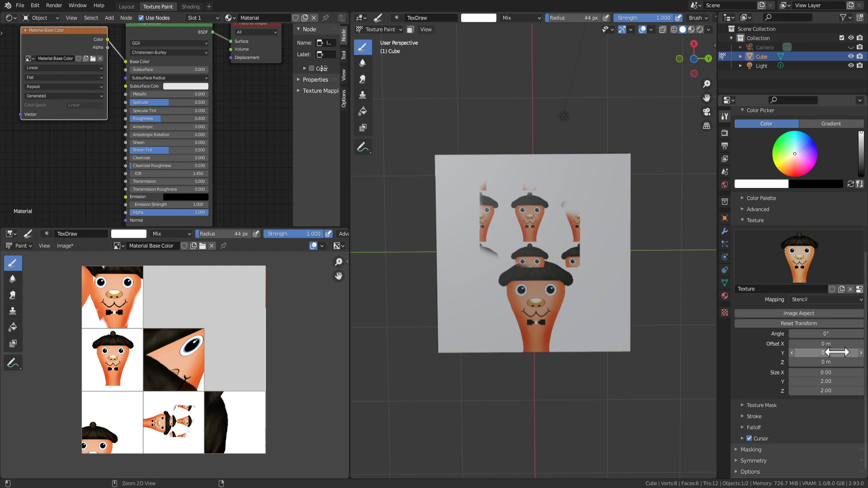
pyautogui.hotkey('ctrl', 'c')
pyautogui.hotkey('ctrl', 'v')
pyautogui.hotkey('ctrl', 'v')
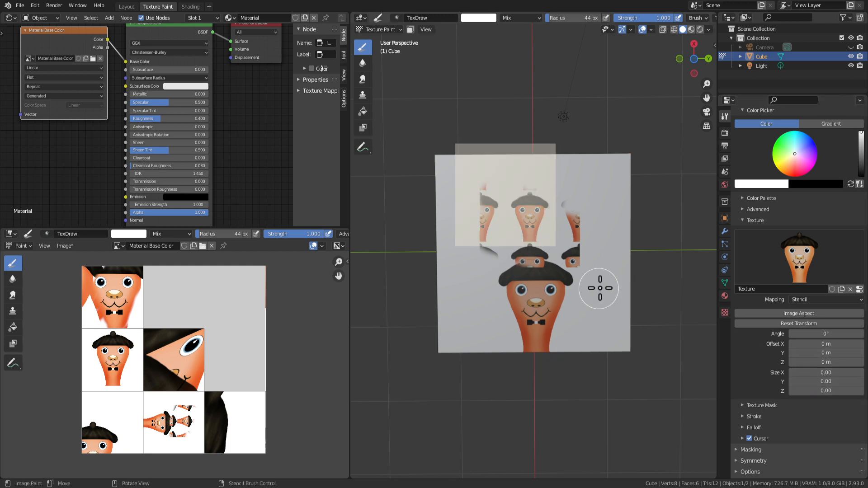
# Reset the brush texture's size values to their defaults.
pyautogui.rightClick(805, 372)
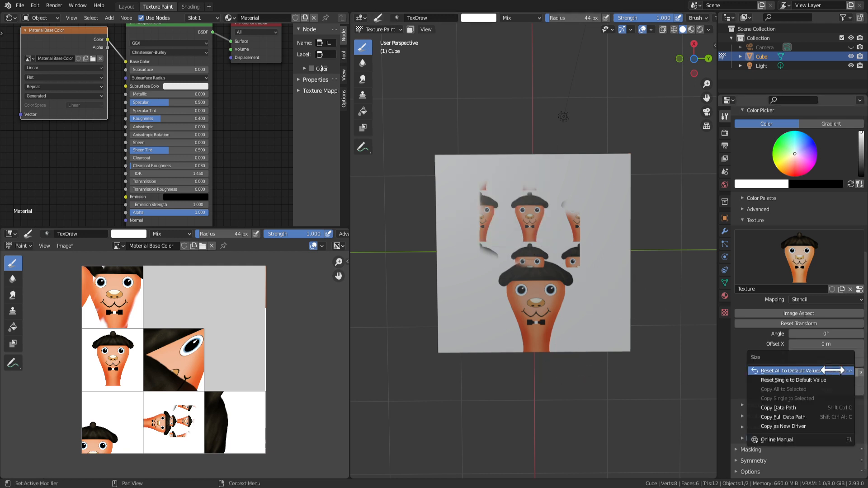
pyautogui.click(803, 372)
pyautogui.rightClick(817, 381)
pyautogui.click(813, 381)
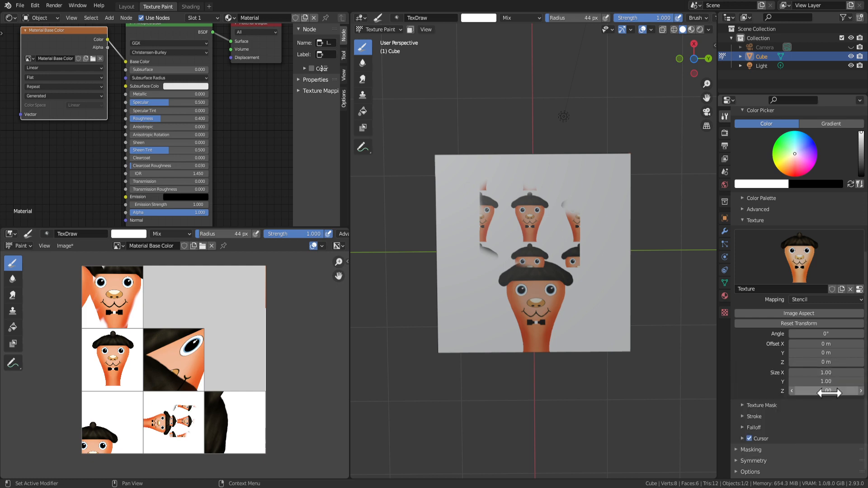
# Fill the cube's whole painted texture with plain white using the Fill tool.
pyautogui.moveTo(604, 300)
pyautogui.mouseDown(button='middle')
pyautogui.moveTo(552, 407)
pyautogui.moveTo(544, 346)
pyautogui.moveTo(555, 287)
pyautogui.mouseUp(button='middle')
pyautogui.scroll(4, 554, 287)
pyautogui.click(366, 111)
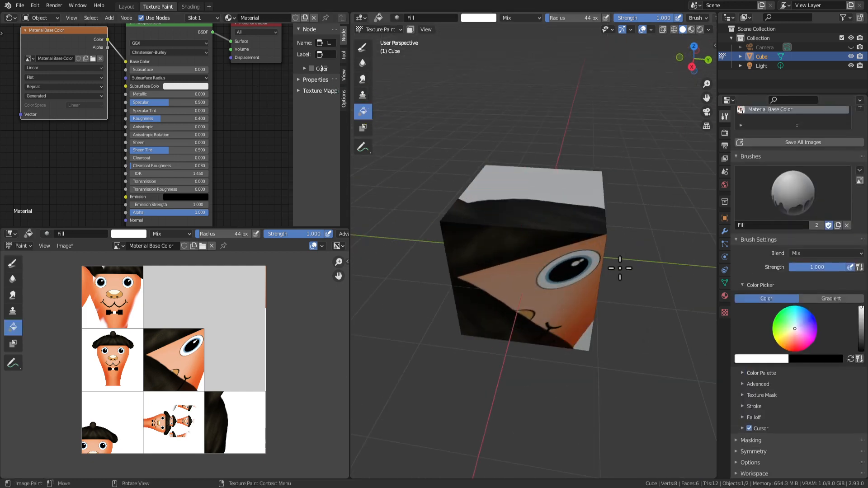
pyautogui.click(594, 266)
pyautogui.moveTo(626, 324); pyautogui.dragTo(537, 300, button='middle')
pyautogui.scroll(2, 538, 300)
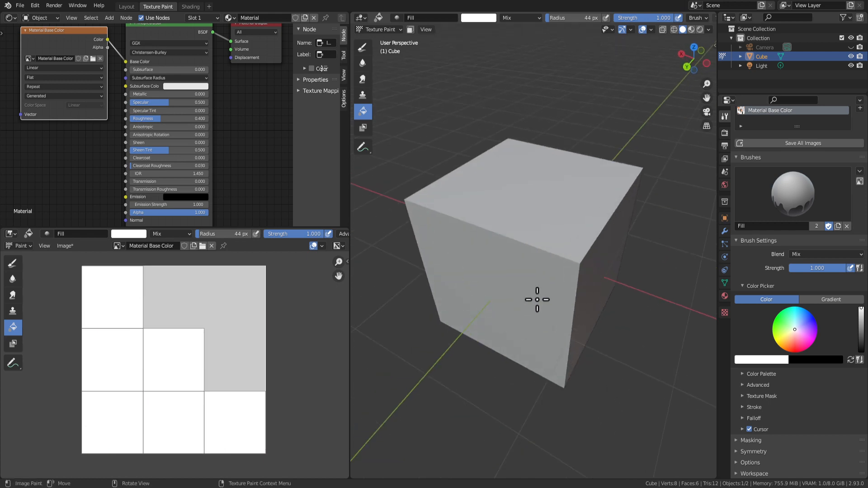
# Switch to the Draw brush in front view, then center the Lara stencil on the cube's front face and enlarge it to nearly full height.
pyautogui.press('KP_1')
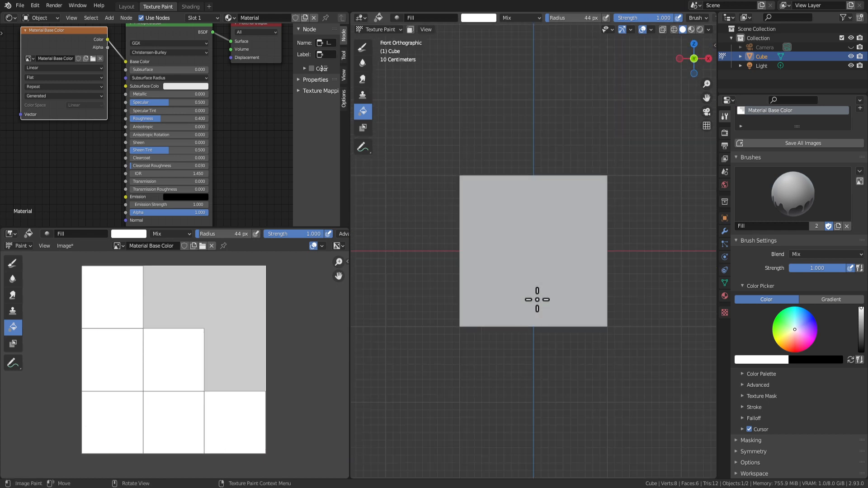
pyautogui.scroll(2, 593, 202)
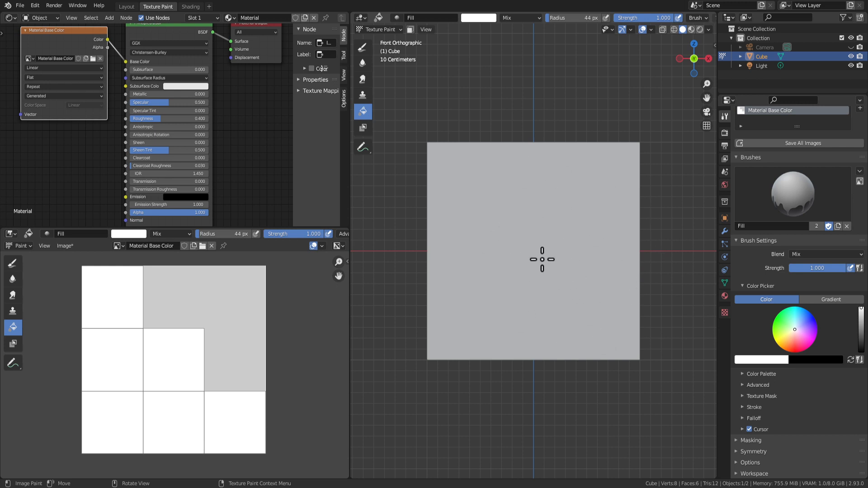
pyautogui.scroll(-3, 519, 353)
pyautogui.scroll(5, 520, 237)
pyautogui.scroll(-3, 535, 311)
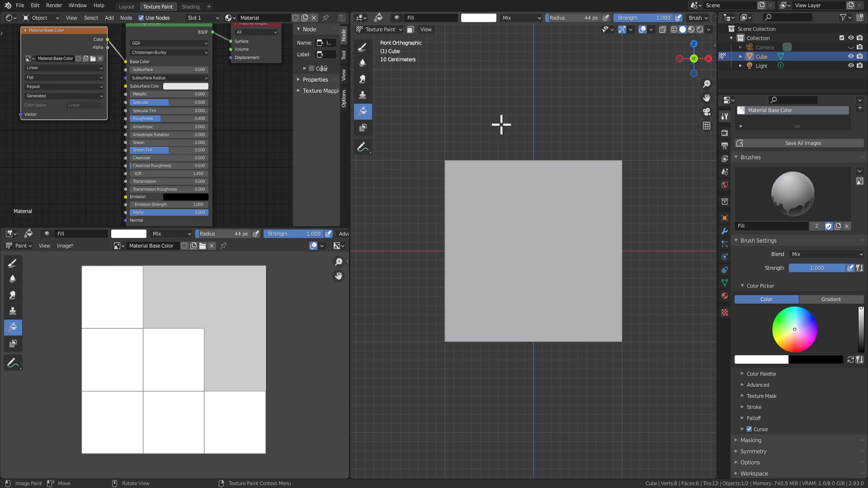
pyautogui.click(127, 7)
pyautogui.click(158, 8)
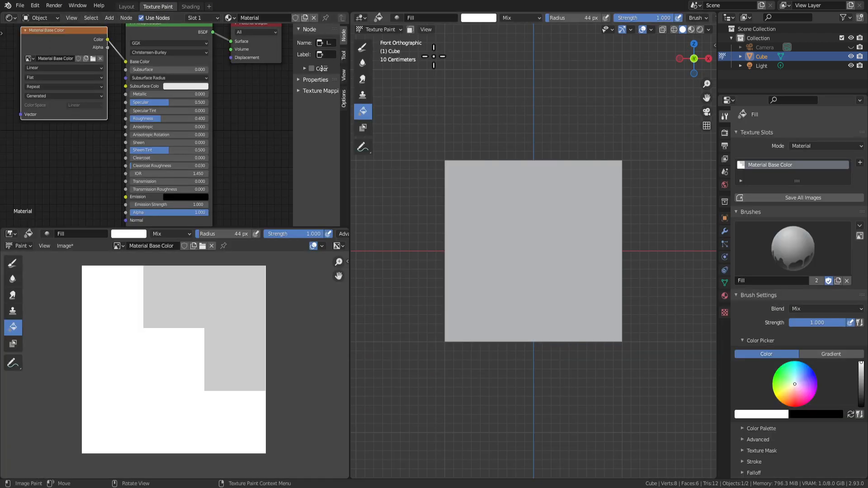
pyautogui.click(363, 48)
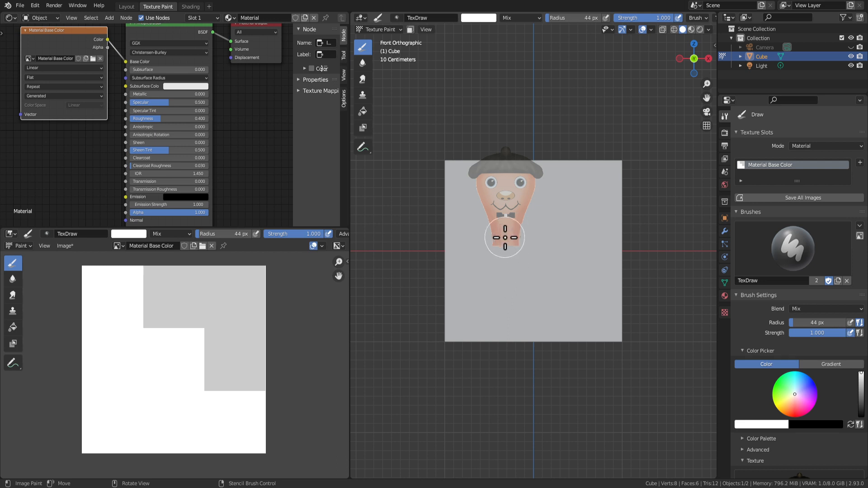
pyautogui.moveTo(506, 205); pyautogui.dragTo(542, 255, button='right')
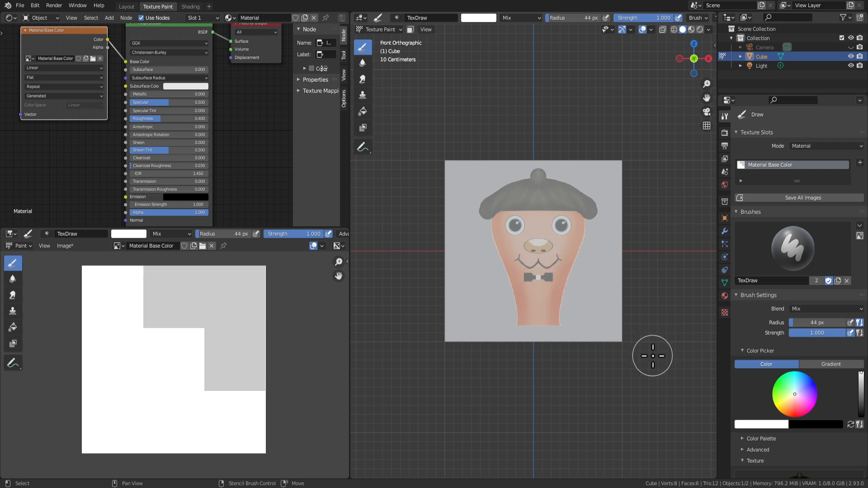
pyautogui.moveTo(560, 298); pyautogui.dragTo(546, 291)
pyautogui.keyDown('shift'); pyautogui.moveTo(547, 291); pyautogui.dragTo(537, 259, button='right'); pyautogui.keyUp('shift')
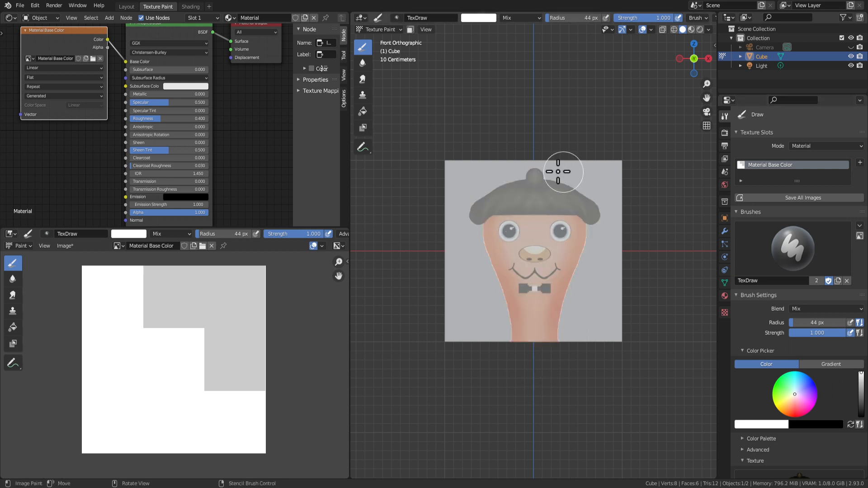
# Paint part of the beret through the stencil on the front face, and realign the front view with the stencil.
pyautogui.moveTo(558, 172)
pyautogui.mouseDown()
pyautogui.moveTo(498, 193)
pyautogui.moveTo(560, 199)
pyautogui.mouseUp()
pyautogui.keyDown('shift'); pyautogui.moveTo(452, 397); pyautogui.dragTo(676, 437, button='right'); pyautogui.keyUp('shift')
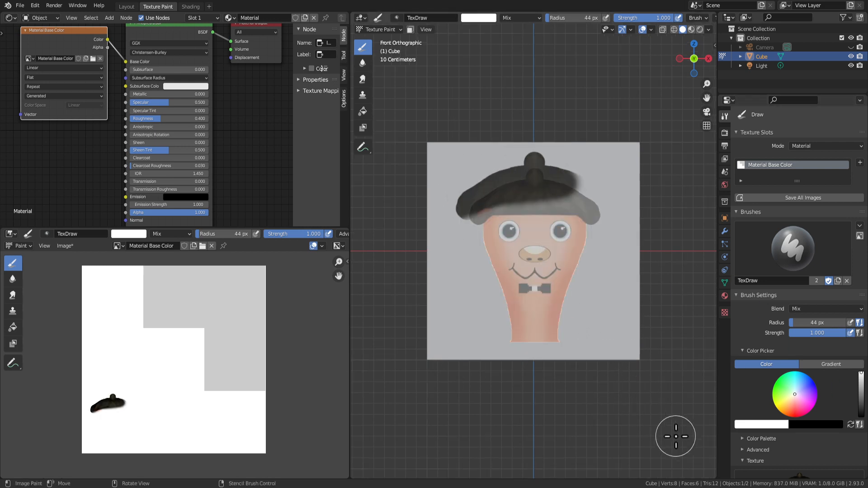
pyautogui.moveTo(657, 449); pyautogui.dragTo(541, 445, button='middle')
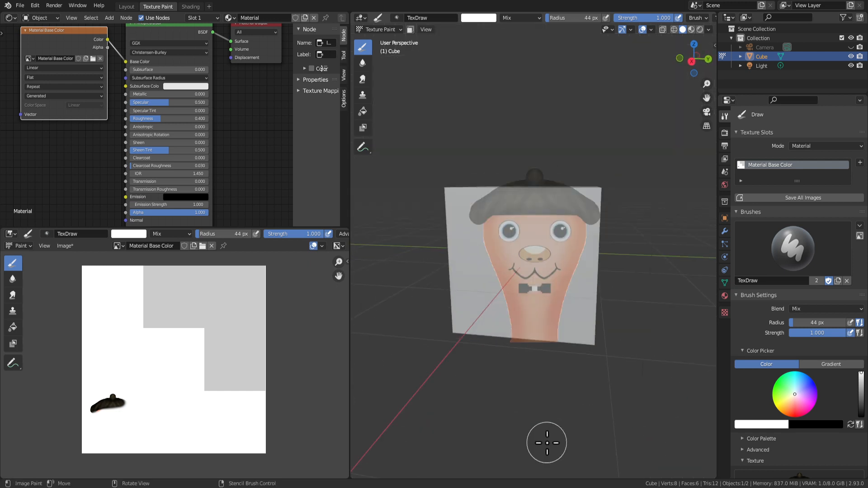
pyautogui.press('KP_1')
pyautogui.scroll(3, 570, 376)
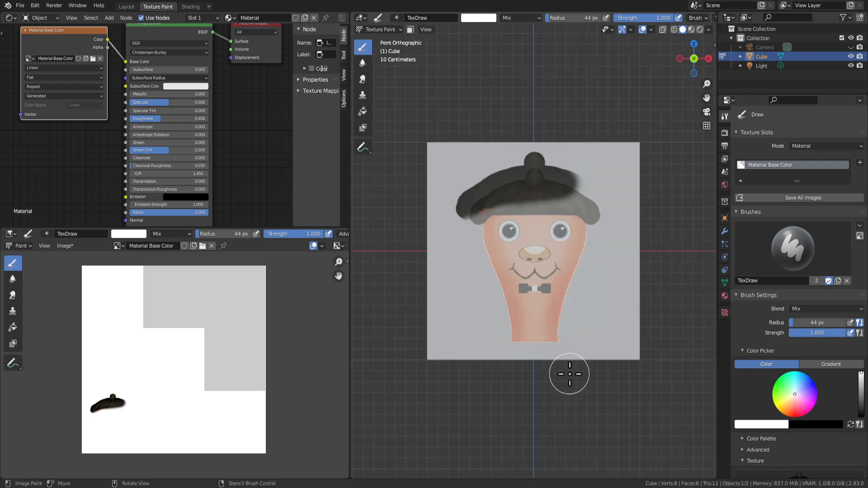
pyautogui.scroll(-1, 540, 335)
pyautogui.scroll(1, 537, 333)
pyautogui.scroll(-1, 537, 334)
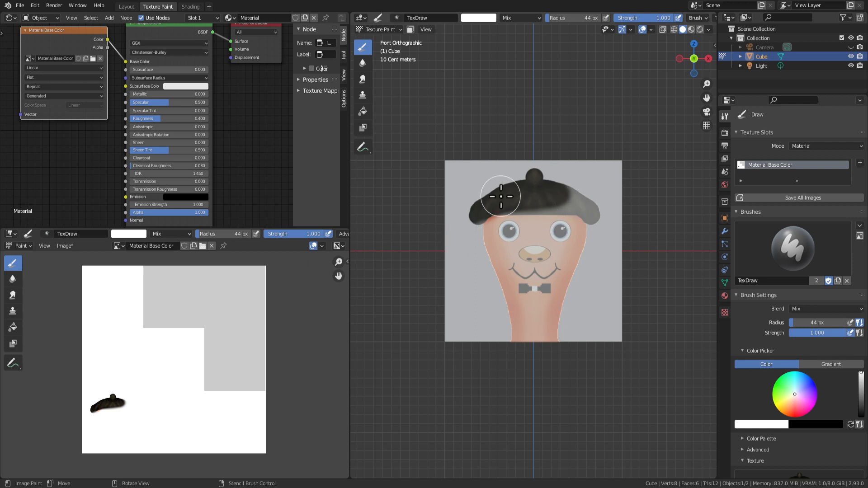
# Enlarge the brush radius to 294 px and paint the complete Lara figure on the cube's front face.
pyautogui.press('f')
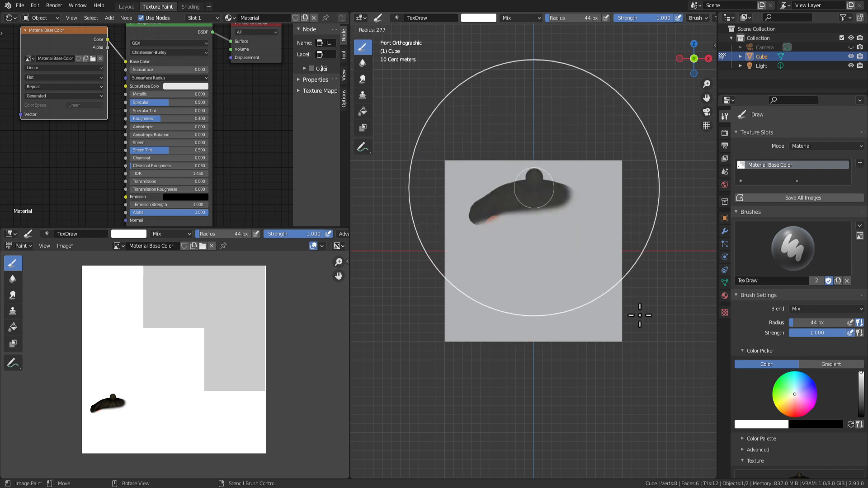
pyautogui.click(639, 310)
pyautogui.moveTo(528, 217)
pyautogui.mouseDown()
pyautogui.moveTo(528, 384)
pyautogui.moveTo(568, 188)
pyautogui.moveTo(525, 355)
pyautogui.moveTo(604, 371)
pyautogui.mouseUp()
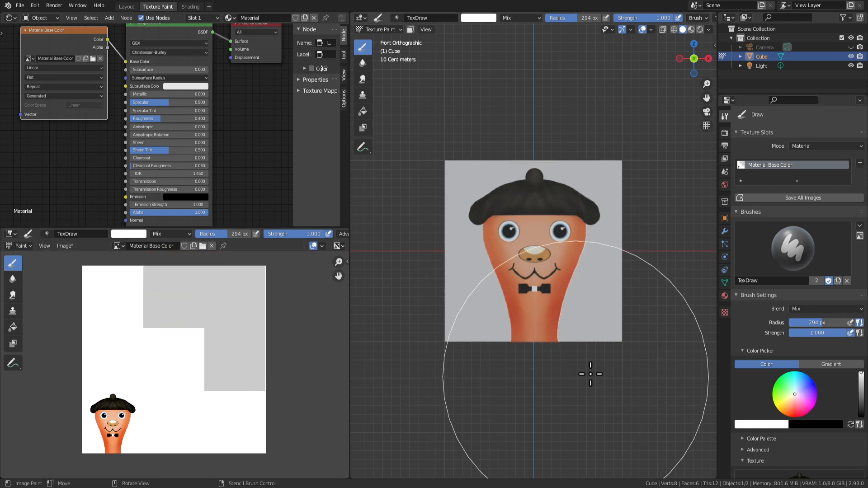
# Turn to the cube's right face and load Raven Vogel SD.png as the brush texture image.
pyautogui.press('KP_6')
pyautogui.press('KP_6')
pyautogui.press('KP_6')
pyautogui.press('KP_6')
pyautogui.press('KP_6')
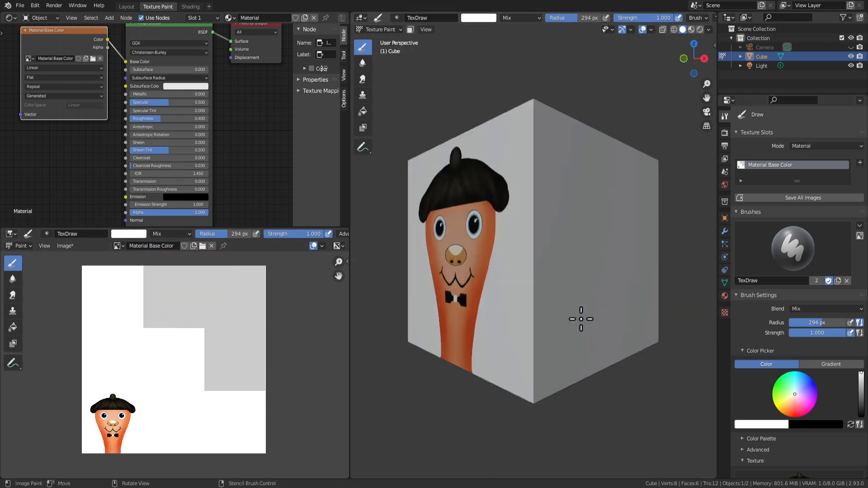
pyautogui.scroll(1, 581, 318)
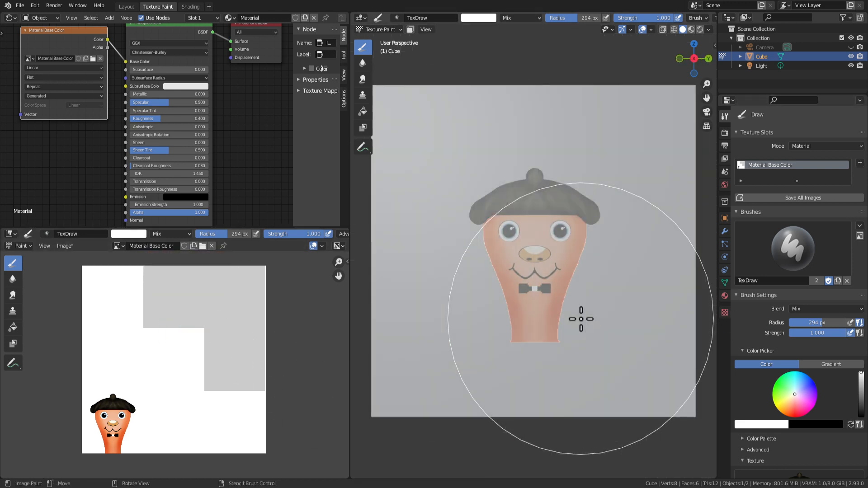
pyautogui.press('KP_6')
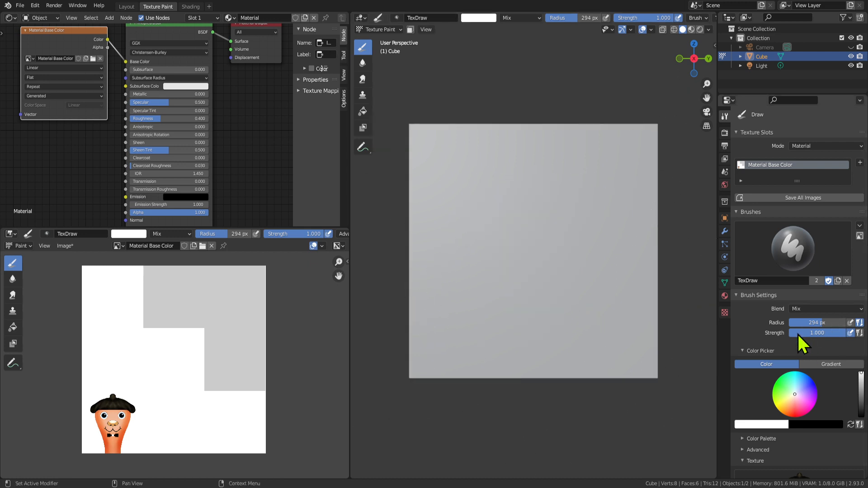
pyautogui.click(724, 312)
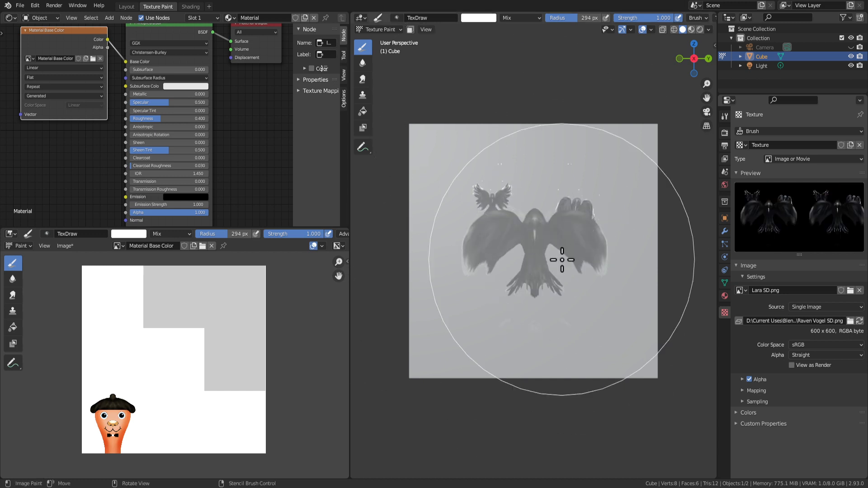
# Fit the cube's right face around the raven stencil and paint the raven onto it.
pyautogui.scroll(3, 530, 342)
pyautogui.scroll(-4, 532, 339)
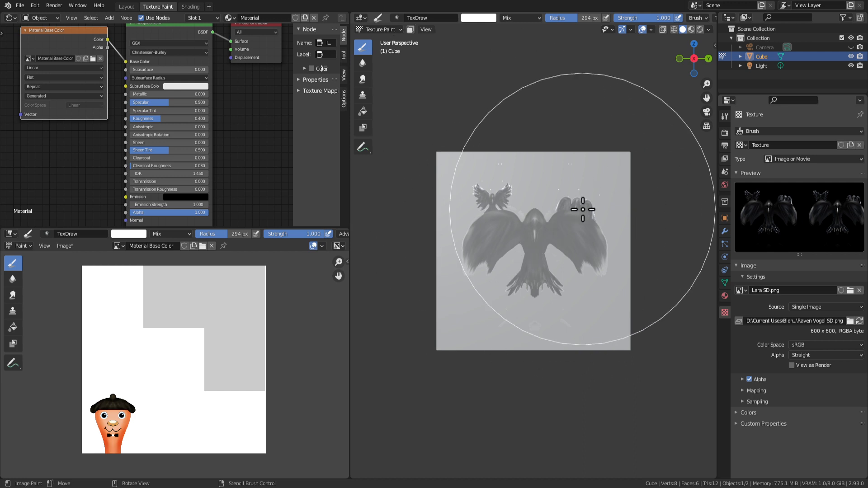
pyautogui.moveTo(520, 339)
pyautogui.mouseDown()
pyautogui.moveTo(519, 319)
pyautogui.moveTo(570, 227)
pyautogui.moveTo(513, 293)
pyautogui.moveTo(643, 297)
pyautogui.moveTo(524, 226)
pyautogui.mouseUp()
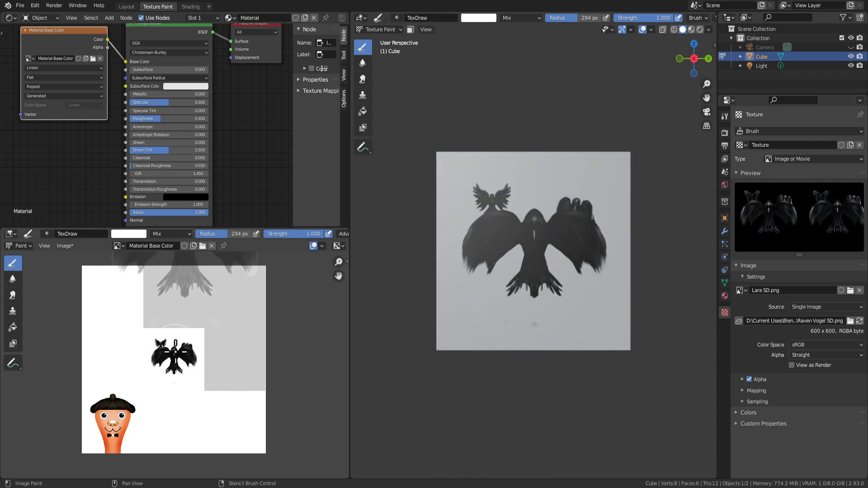
# Try painting the raven stencil across the cube's top and left faces from an angled view, and undo the stroke.
pyautogui.moveTo(446, 265); pyautogui.dragTo(523, 266, button='middle')
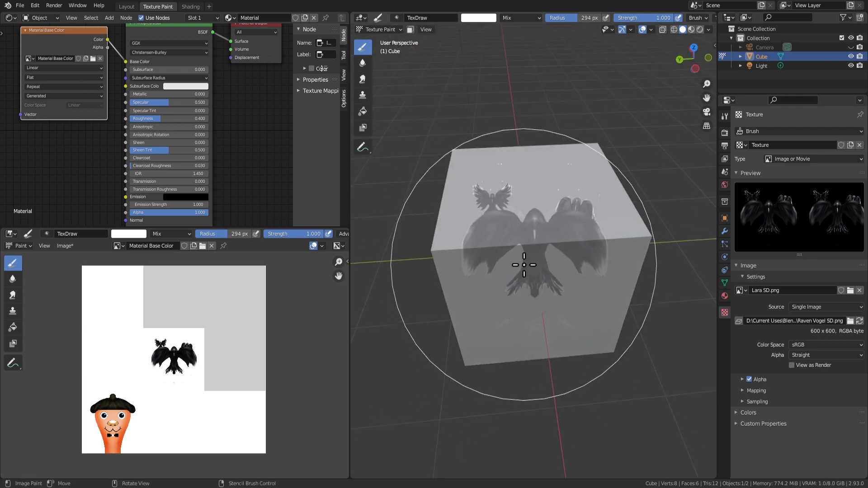
pyautogui.moveTo(567, 258)
pyautogui.mouseDown()
pyautogui.moveTo(473, 300)
pyautogui.moveTo(534, 200)
pyautogui.moveTo(511, 285)
pyautogui.mouseUp()
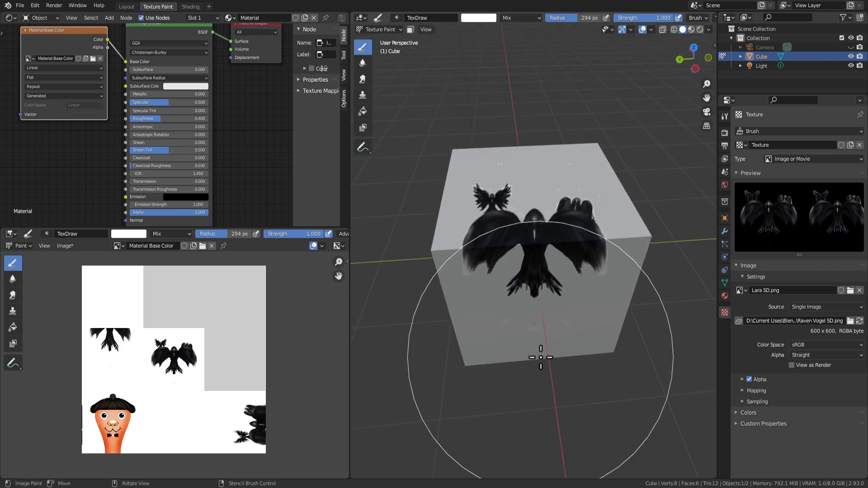
pyautogui.moveTo(540, 357)
pyautogui.mouseDown(button='middle')
pyautogui.moveTo(552, 288)
pyautogui.moveTo(558, 368)
pyautogui.moveTo(562, 286)
pyautogui.moveTo(558, 306)
pyautogui.moveTo(603, 332)
pyautogui.moveTo(710, 294)
pyautogui.moveTo(647, 302)
pyautogui.moveTo(621, 283)
pyautogui.mouseUp(button='middle')
pyautogui.hotkey('ctrl', 'z')
pyautogui.scroll(-2, 618, 281)
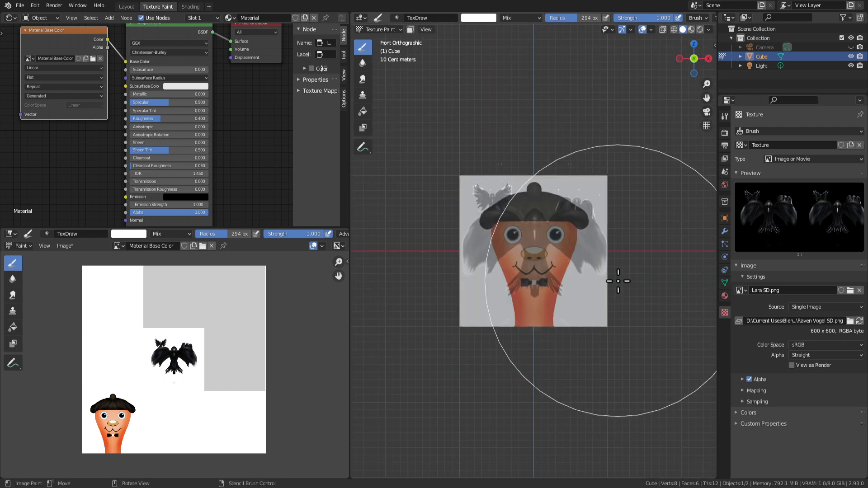
# Turn to the cube's left face, load the Lusankrieger SD klein kein hintergrund.png image as the brush texture, and paint the warrior onto it.
pyautogui.press('KP_4')
pyautogui.press('KP_4')
pyautogui.press('KP_4')
pyautogui.press('KP_4')
pyautogui.press('KP_4')
pyautogui.press('KP_4')
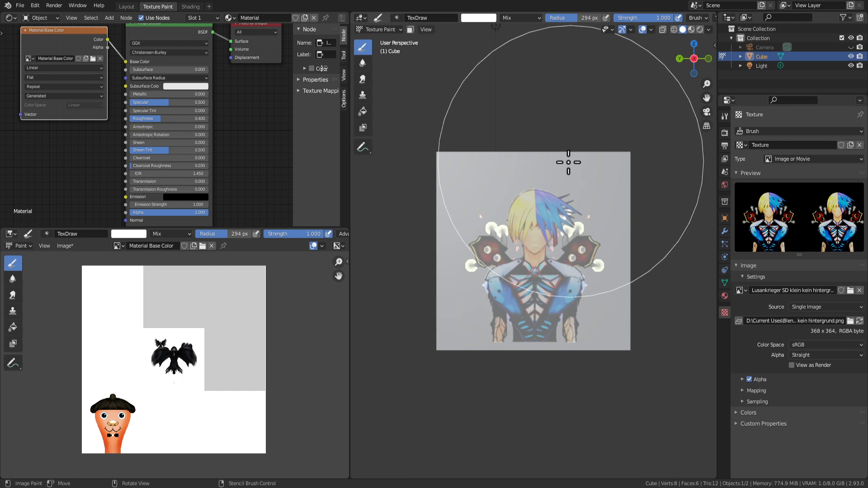
pyautogui.moveTo(510, 270); pyautogui.dragTo(505, 242)
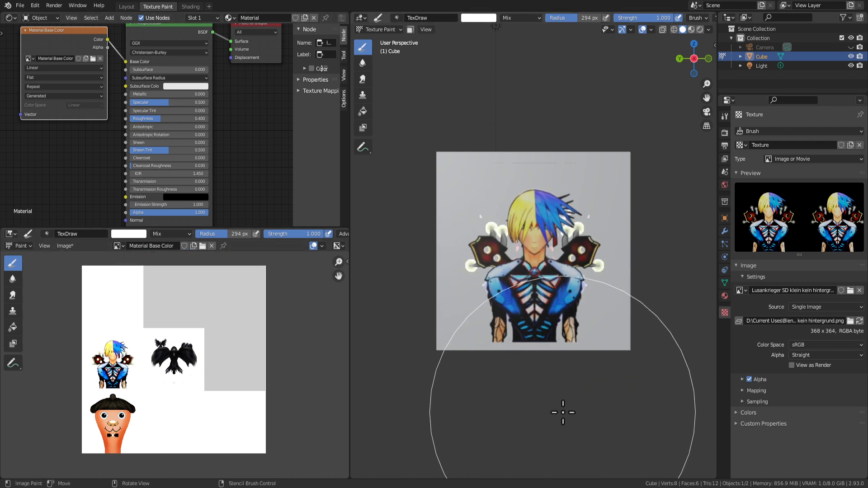
# Load the box badezimmer.png bathroom image as the brush texture and paint it onto the cube's top face in top view.
pyautogui.moveTo(563, 412)
pyautogui.mouseDown(button='middle')
pyautogui.moveTo(480, 409)
pyautogui.moveTo(398, 380)
pyautogui.moveTo(626, 395)
pyautogui.moveTo(580, 325)
pyautogui.moveTo(467, 310)
pyautogui.moveTo(583, 311)
pyautogui.mouseUp(button='middle')
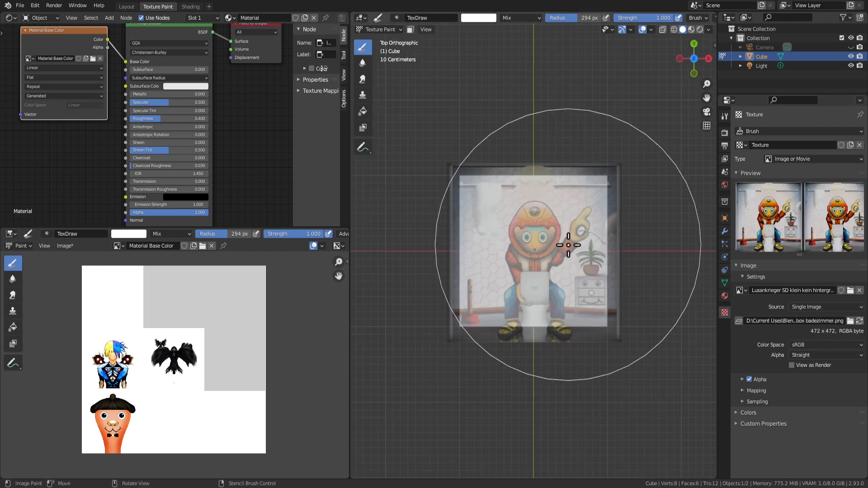
pyautogui.moveTo(573, 245); pyautogui.dragTo(576, 277, button='middle')
pyautogui.press('KP_7')
pyautogui.scroll(-2, 576, 276)
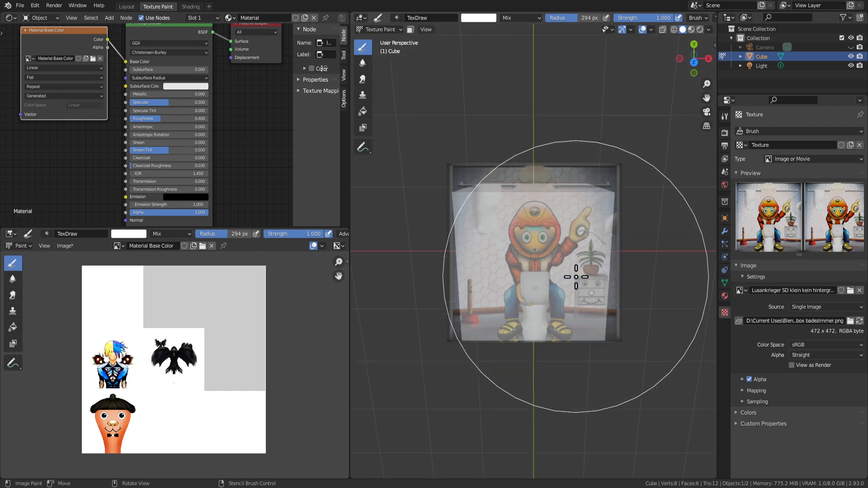
pyautogui.scroll(2, 547, 277)
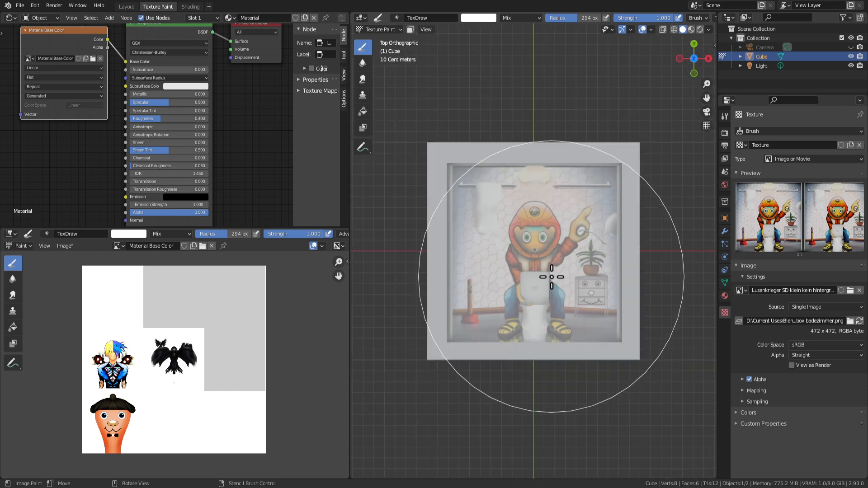
pyautogui.moveTo(565, 229)
pyautogui.mouseDown()
pyautogui.moveTo(500, 237)
pyautogui.moveTo(500, 229)
pyautogui.moveTo(500, 341)
pyautogui.moveTo(576, 280)
pyautogui.moveTo(460, 243)
pyautogui.moveTo(552, 374)
pyautogui.moveTo(490, 365)
pyautogui.moveTo(635, 381)
pyautogui.mouseUp()
# Check the painted cube in the Shading workspace, and load 88 SD.png as the brush texture image for texture painting.
pyautogui.moveTo(616, 367)
pyautogui.mouseDown(button='middle')
pyautogui.moveTo(624, 296)
pyautogui.moveTo(610, 286)
pyautogui.moveTo(571, 287)
pyautogui.moveTo(346, 210)
pyautogui.moveTo(198, 221)
pyautogui.moveTo(256, 199)
pyautogui.moveTo(536, 229)
pyautogui.moveTo(477, 186)
pyautogui.mouseUp(button='middle')
pyautogui.scroll(-8, 609, 289)
pyautogui.click(187, 11)
pyautogui.moveTo(396, 189); pyautogui.dragTo(396, 189, button='middle')
pyautogui.scroll(3, 396, 189)
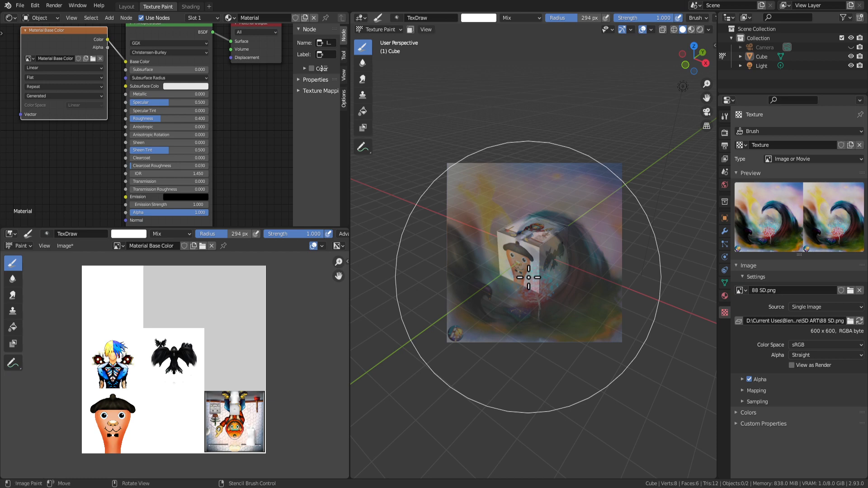
# Turn to the cube's bottom face, fit it around the stencil, and paint the 88 SD.png wave image onto it.
pyautogui.press('KP_3')
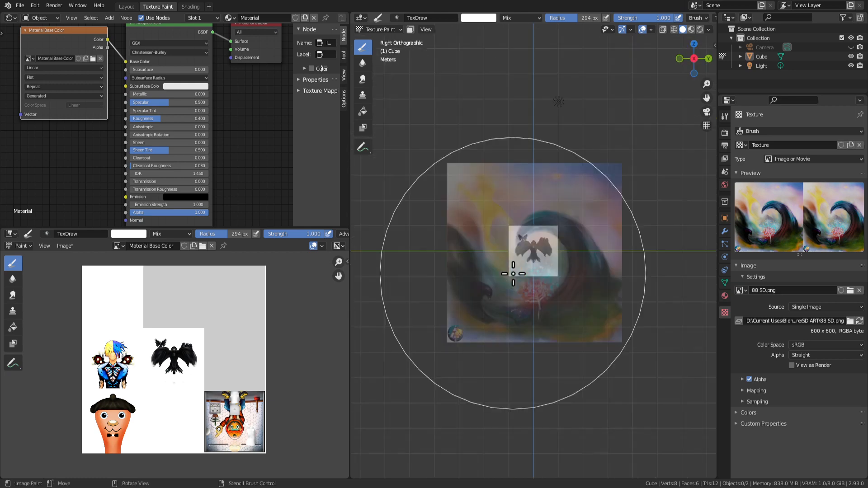
pyautogui.press('KP_2')
pyautogui.press('KP_2')
pyautogui.press('KP_2')
pyautogui.press('KP_2')
pyautogui.press('KP_2')
pyautogui.press('KP_2')
pyautogui.press('KP_2')
pyautogui.press('KP_2')
pyautogui.press('KP_2')
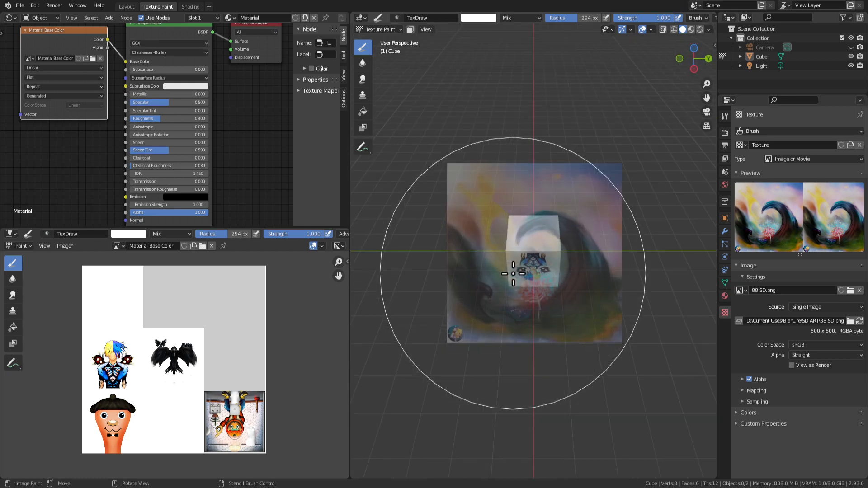
pyautogui.press('KP_2')
pyautogui.press('KP_2')
pyautogui.press('KP_2')
pyautogui.press('KP_2')
pyautogui.press('KP_2')
pyautogui.press('KP_2')
pyautogui.press('KP_2')
pyautogui.press('KP_2')
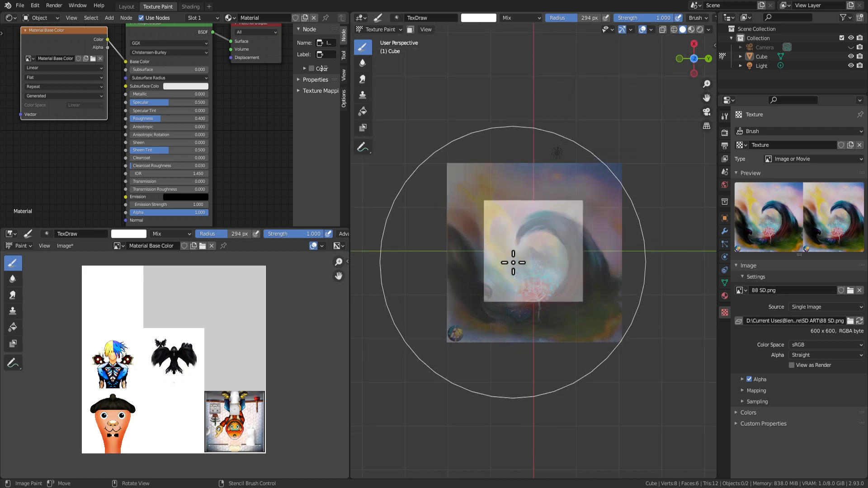
pyautogui.scroll(5, 520, 276)
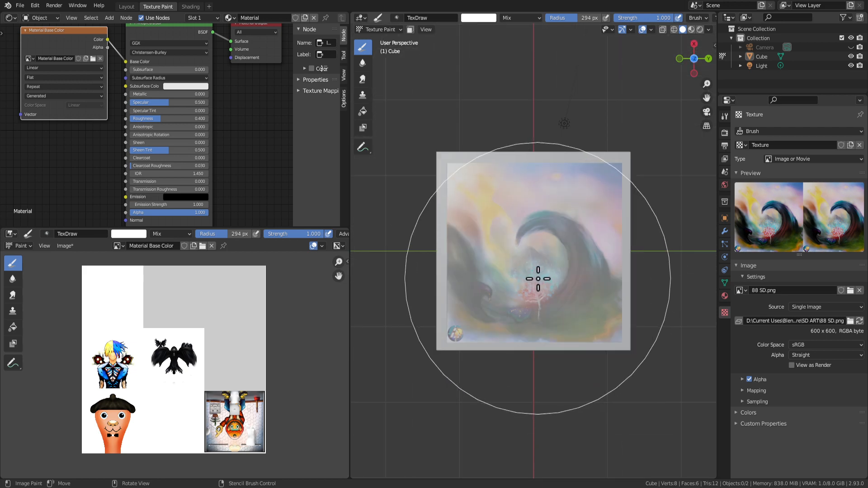
pyautogui.scroll(-1, 539, 279)
pyautogui.scroll(2, 535, 280)
pyautogui.scroll(-1, 535, 280)
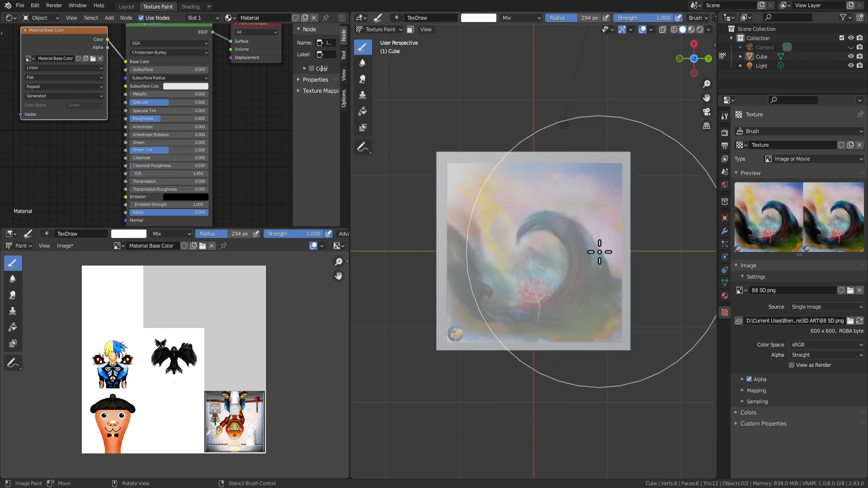
pyautogui.scroll(1, 551, 329)
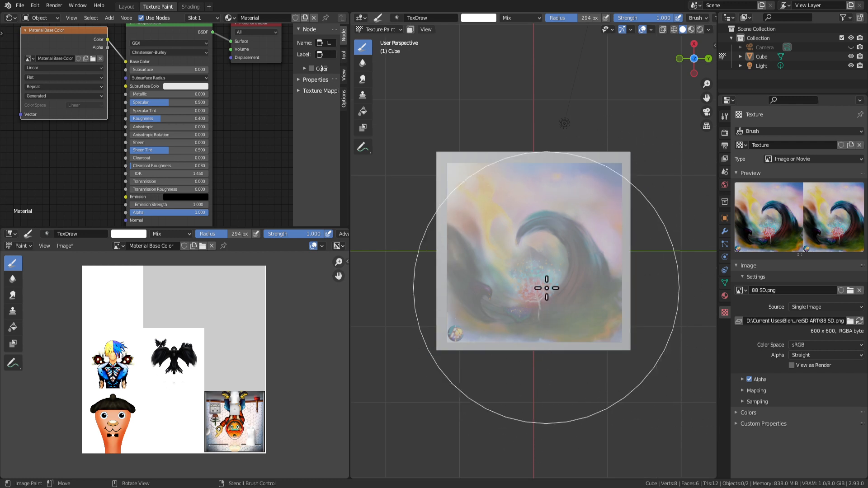
pyautogui.moveTo(529, 149)
pyautogui.mouseDown()
pyautogui.moveTo(430, 230)
pyautogui.moveTo(619, 183)
pyautogui.moveTo(630, 271)
pyautogui.moveTo(571, 351)
pyautogui.moveTo(557, 200)
pyautogui.moveTo(558, 288)
pyautogui.moveTo(508, 306)
pyautogui.moveTo(491, 232)
pyautogui.moveTo(502, 254)
pyautogui.moveTo(534, 205)
pyautogui.mouseUp()
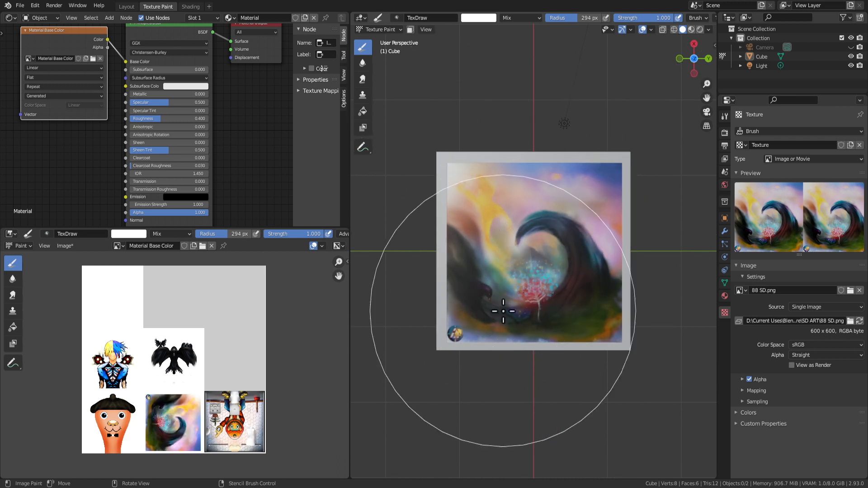
# Switch to the Layout workspace and display the painted cube in Rendered viewport shading.
pyautogui.moveTo(554, 407)
pyautogui.mouseDown(button='middle')
pyautogui.moveTo(585, 265)
pyautogui.moveTo(582, 103)
pyautogui.moveTo(543, 97)
pyautogui.moveTo(520, 81)
pyautogui.mouseUp(button='middle')
pyautogui.click(127, 7)
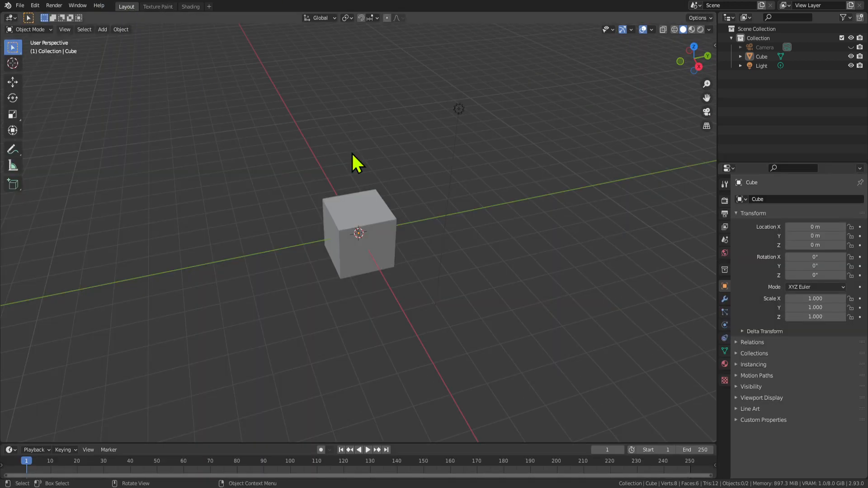
pyautogui.scroll(5, 502, 215)
pyautogui.moveTo(502, 215); pyautogui.dragTo(454, 38, button='middle')
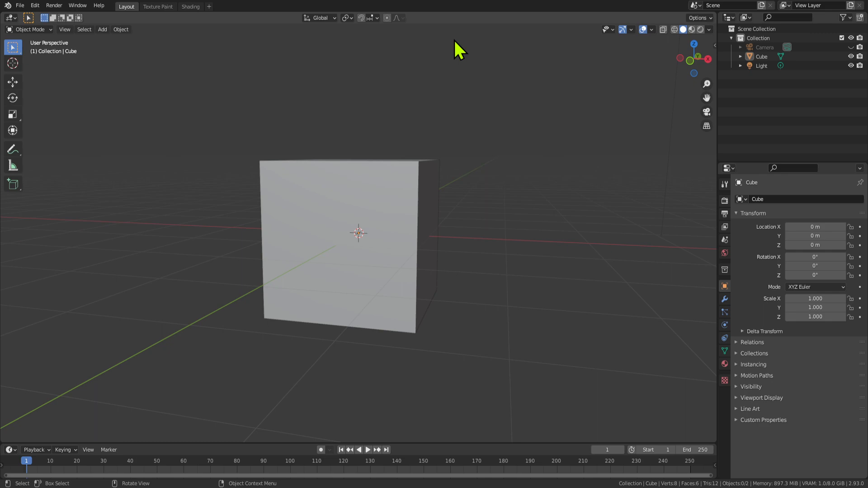
pyautogui.click(700, 29)
pyautogui.moveTo(544, 204)
pyautogui.mouseDown(button='middle')
pyautogui.moveTo(321, 272)
pyautogui.moveTo(155, 219)
pyautogui.moveTo(210, 208)
pyautogui.moveTo(252, 287)
pyautogui.moveTo(434, 310)
pyautogui.moveTo(546, 228)
pyautogui.moveTo(522, 160)
pyautogui.moveTo(365, 177)
pyautogui.moveTo(252, 237)
pyautogui.moveTo(341, 244)
pyautogui.moveTo(488, 324)
pyautogui.moveTo(398, 219)
pyautogui.moveTo(291, 245)
pyautogui.moveTo(404, 209)
pyautogui.mouseUp(button='middle')
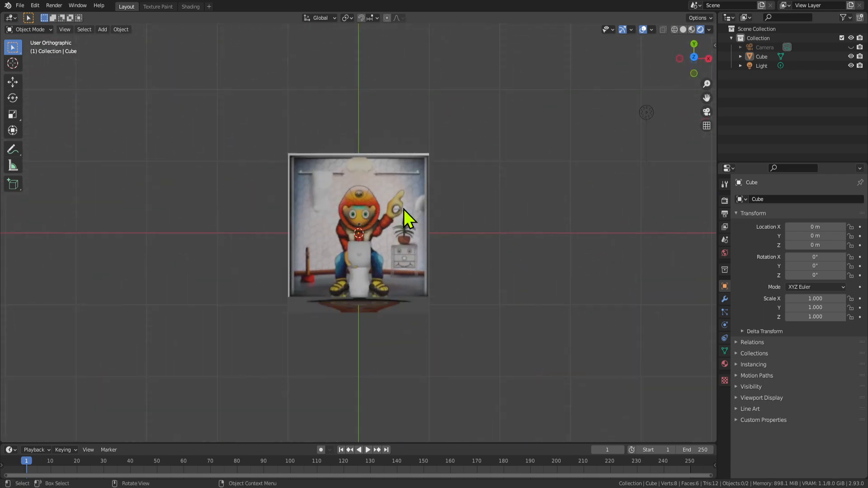
# Examine the rendered cube face by face, from the top bathroom image around to the raven and back faces.
pyautogui.press('KP_2')
pyautogui.press('KP_2')
pyautogui.press('KP_2')
pyautogui.press('KP_2')
pyautogui.press('KP_2')
pyautogui.press('KP_2')
pyautogui.press('KP_6')
pyautogui.press('KP_6')
pyautogui.press('KP_6')
pyautogui.press('KP_6')
pyautogui.press('KP_6')
pyautogui.press('KP_6')
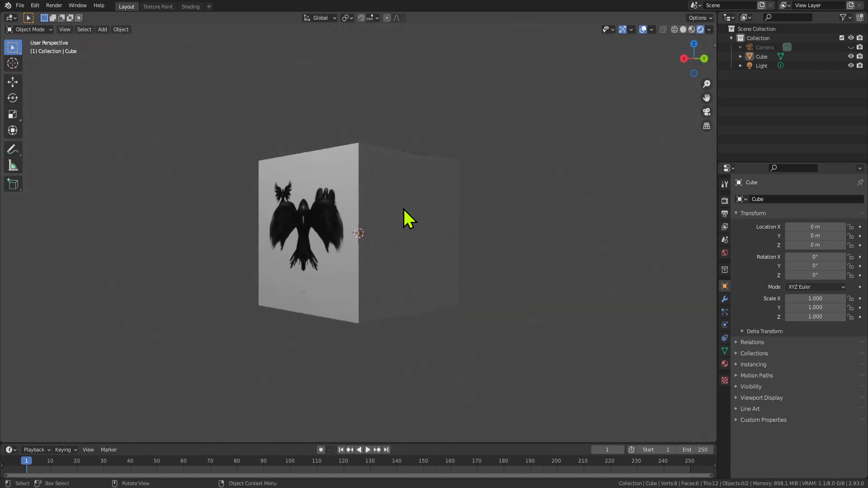
pyautogui.press('KP_6')
pyautogui.press('KP_6')
pyautogui.press('KP_6')
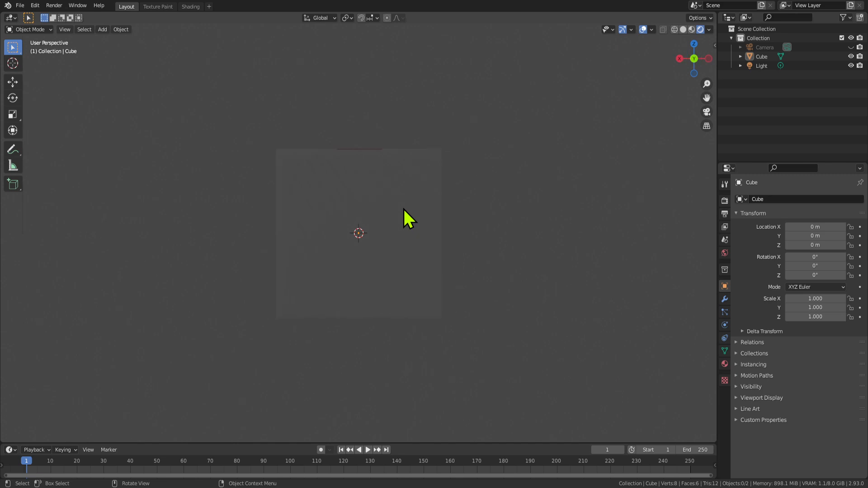
pyautogui.moveTo(391, 205); pyautogui.dragTo(391, 220, button='middle')
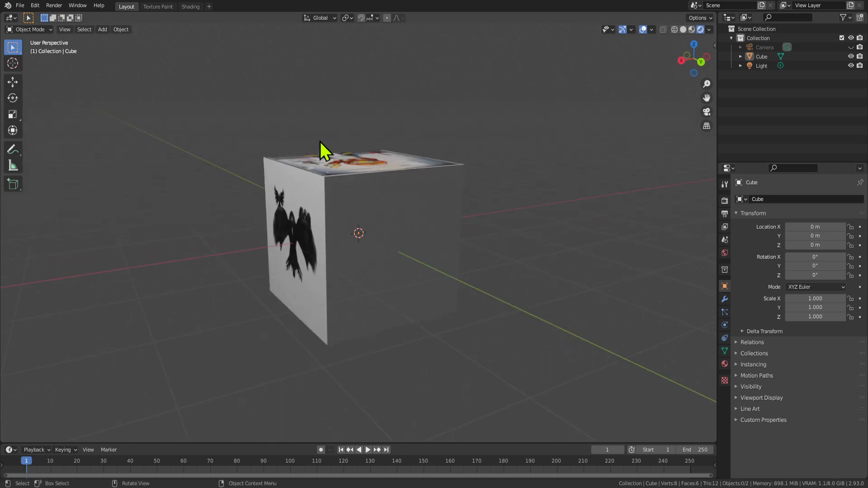
# Return to the Texture Paint workspace and turn the view to the cube's blank back face.
pyautogui.click(158, 6)
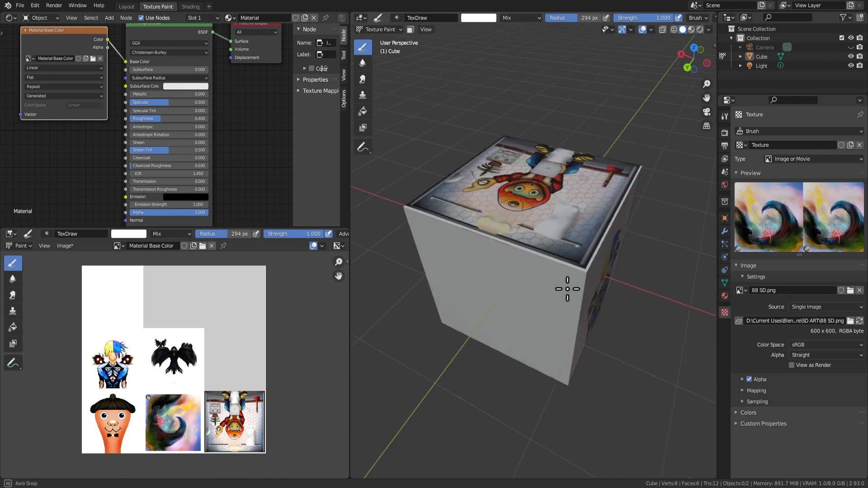
pyautogui.moveTo(568, 289)
pyautogui.mouseDown(button='middle')
pyautogui.moveTo(558, 277)
pyautogui.moveTo(624, 250)
pyautogui.mouseUp(button='middle')
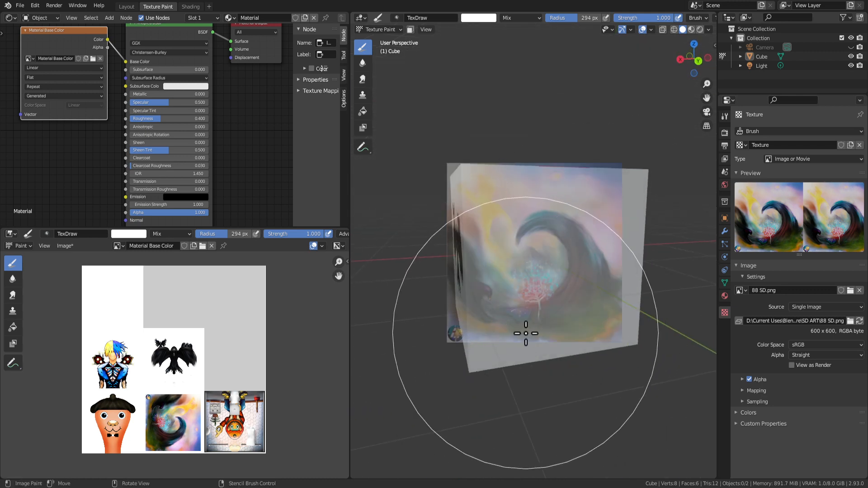
pyautogui.moveTo(526, 333); pyautogui.dragTo(526, 333, button='middle')
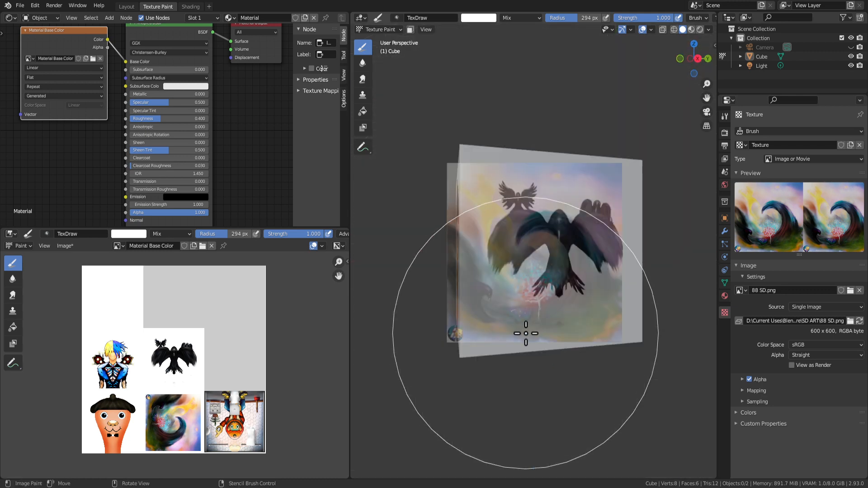
pyautogui.press('KP_6')
pyautogui.press('KP_6')
pyautogui.press('KP_6')
pyautogui.press('KP_6')
pyautogui.press('KP_6')
pyautogui.press('KP_6')
pyautogui.press('KP_6')
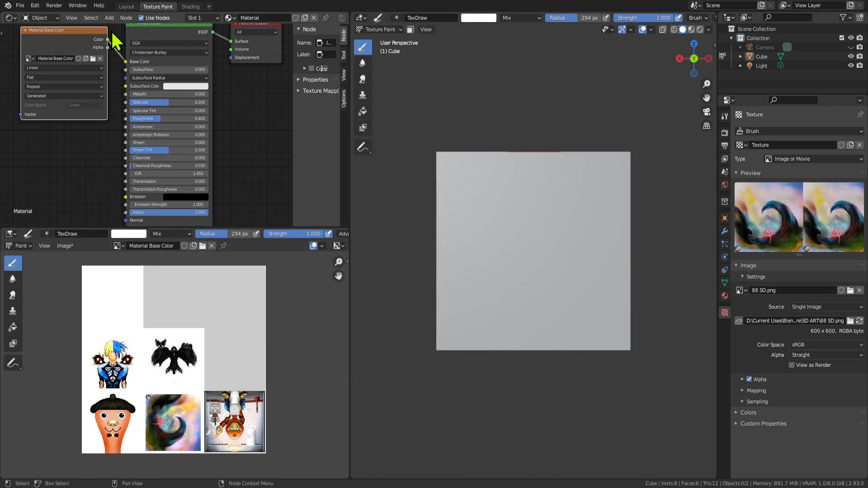
# Add a UV Editing workspace from the General set.
pyautogui.click(209, 7)
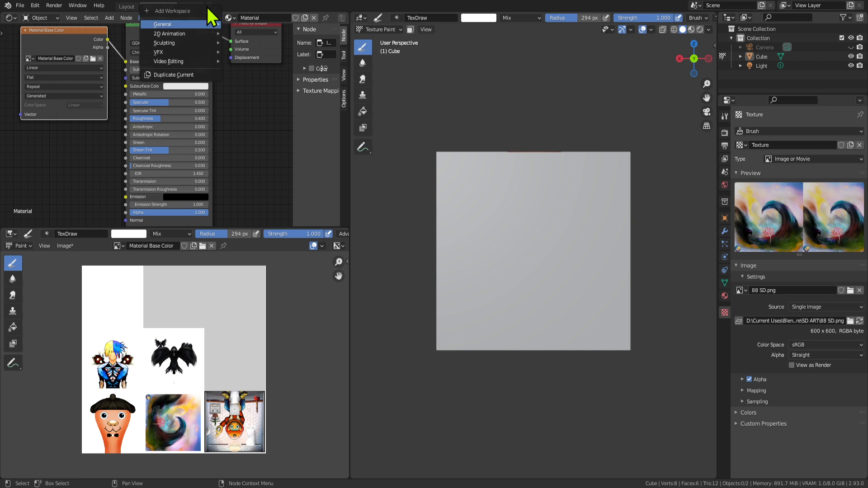
pyautogui.moveTo(178, 25)
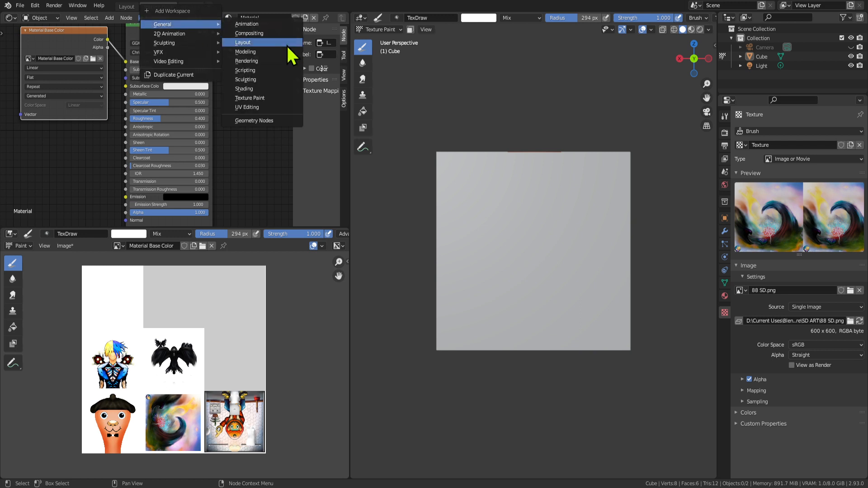
pyautogui.click(253, 107)
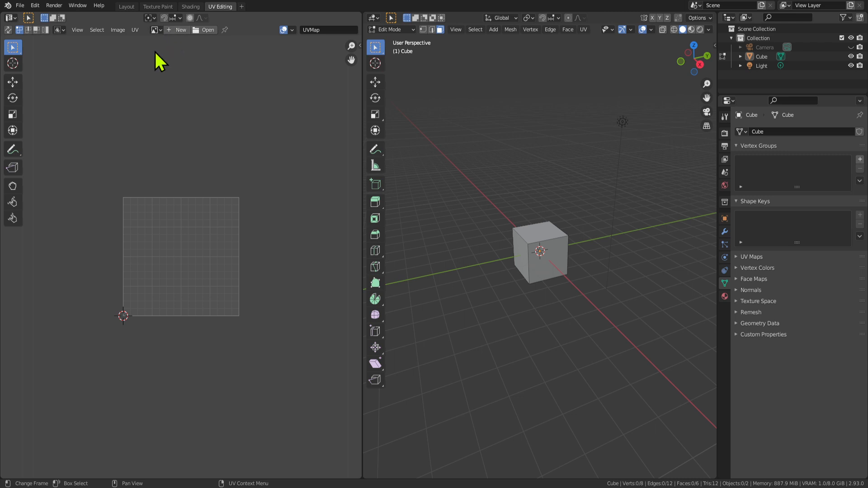
# Examine the cube from several angles alongside the UV editor, including the front orthographic view.
pyautogui.click(135, 30)
pyautogui.scroll(2, 232, 263)
pyautogui.scroll(8, 567, 293)
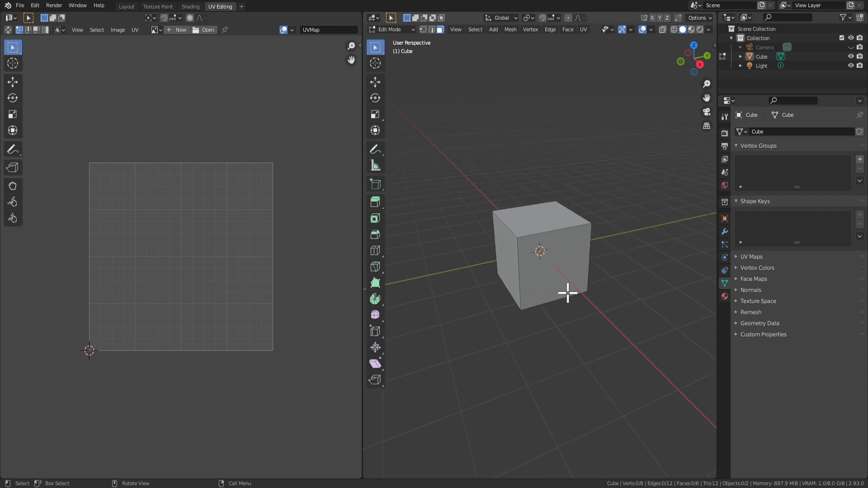
pyautogui.moveTo(568, 293); pyautogui.dragTo(434, 230, button='middle')
pyautogui.scroll(-4, 471, 259)
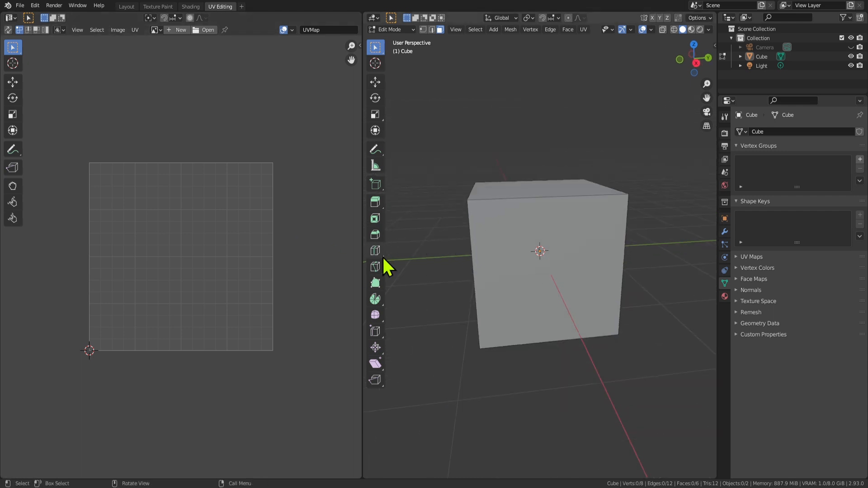
pyautogui.moveTo(523, 375); pyautogui.dragTo(541, 333, button='middle')
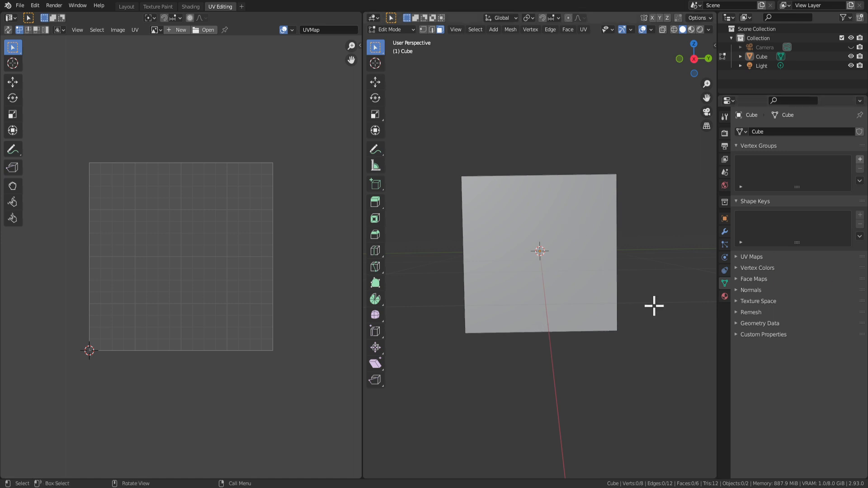
pyautogui.scroll(2, 637, 305)
pyautogui.press('KP_1')
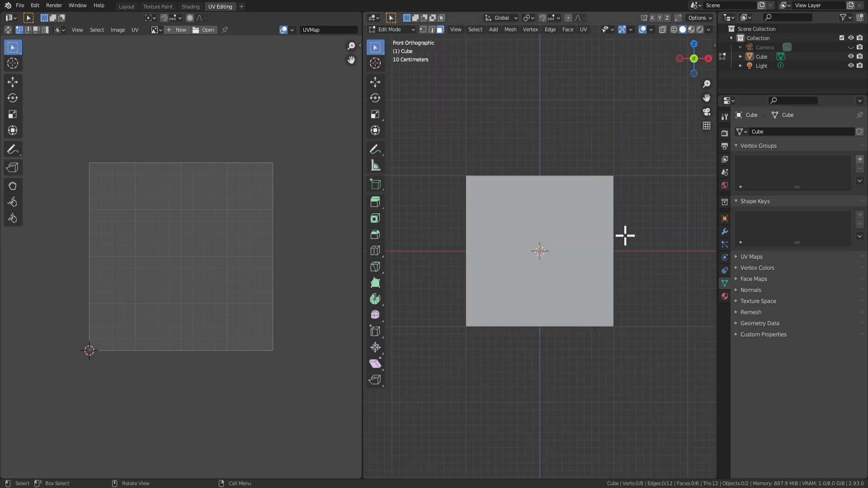
pyautogui.scroll(4, 453, 293)
pyautogui.scroll(-2, 239, 308)
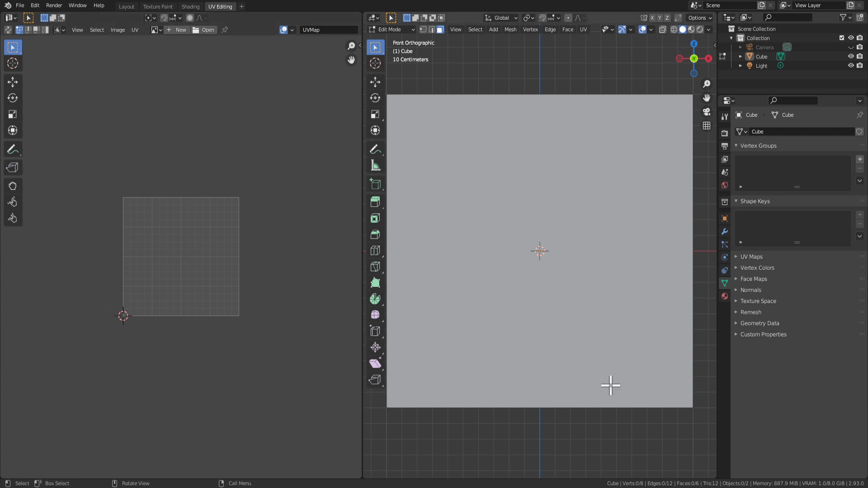
pyautogui.scroll(-1, 514, 333)
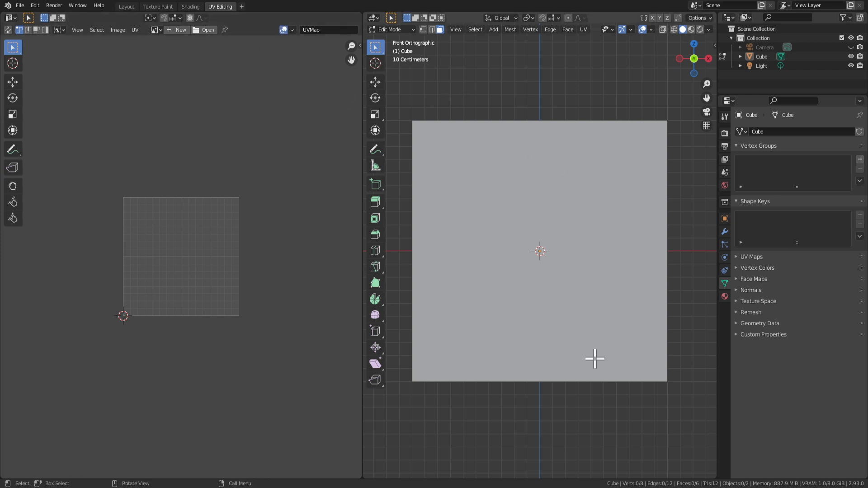
pyautogui.moveTo(595, 358); pyautogui.dragTo(593, 291, button='middle')
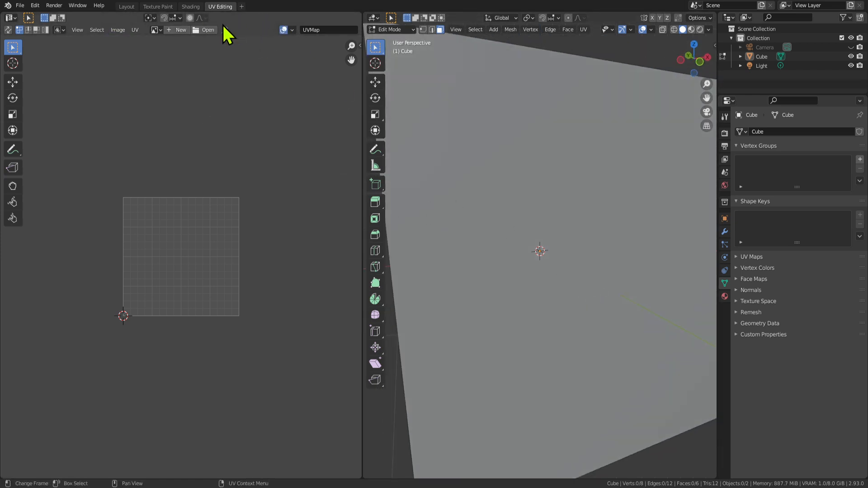
# Return to the Texture Paint workspace and remove the 88 SD.png image from the brush texture.
pyautogui.click(167, 7)
pyautogui.scroll(1, 181, 365)
pyautogui.scroll(2, 523, 341)
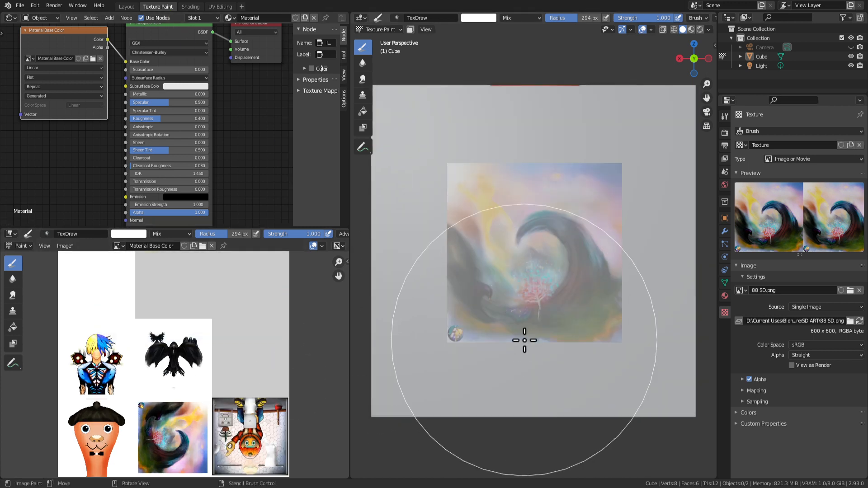
pyautogui.scroll(-1, 542, 336)
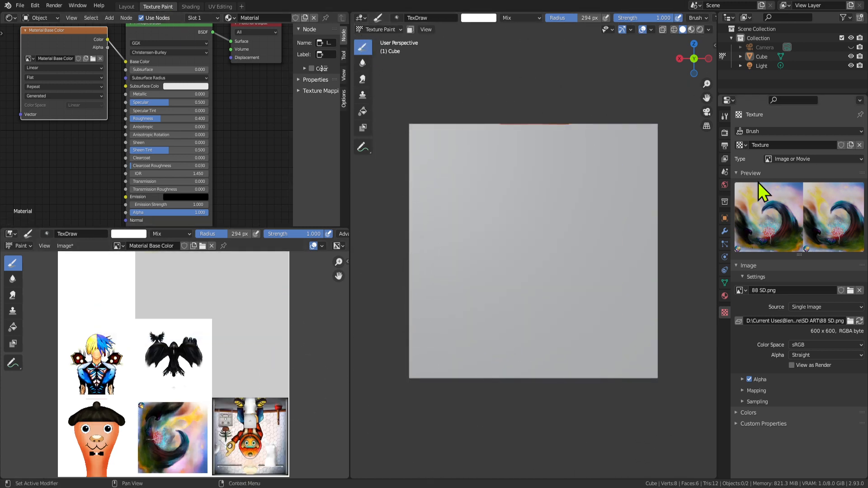
pyautogui.click(860, 291)
# Reduce the TexDraw brush radius to 43 px and set its colour to blue.
pyautogui.click(725, 116)
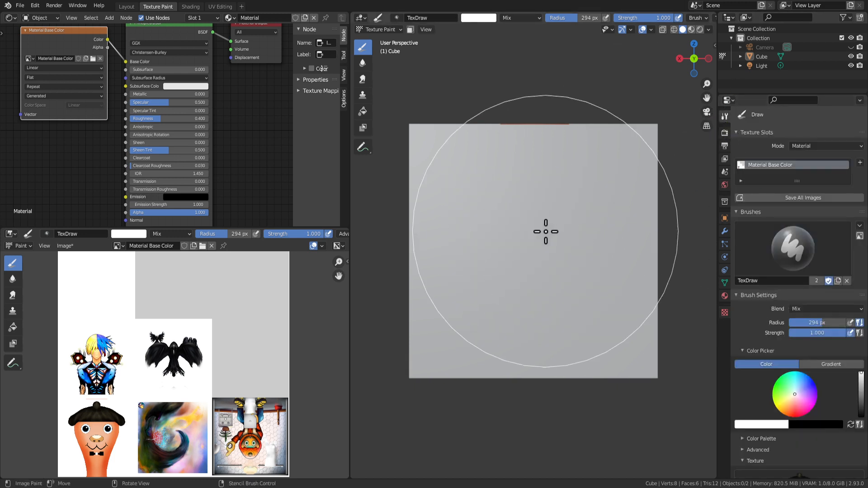
pyautogui.press('f')
pyautogui.click(504, 210)
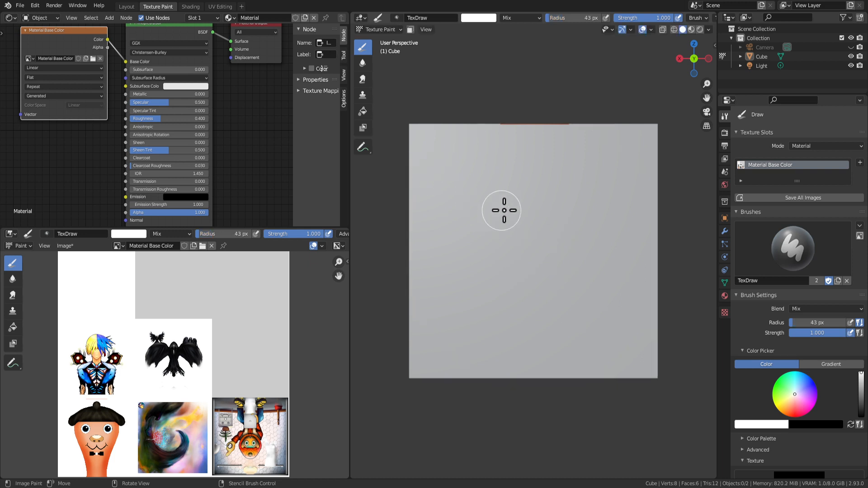
pyautogui.click(808, 376)
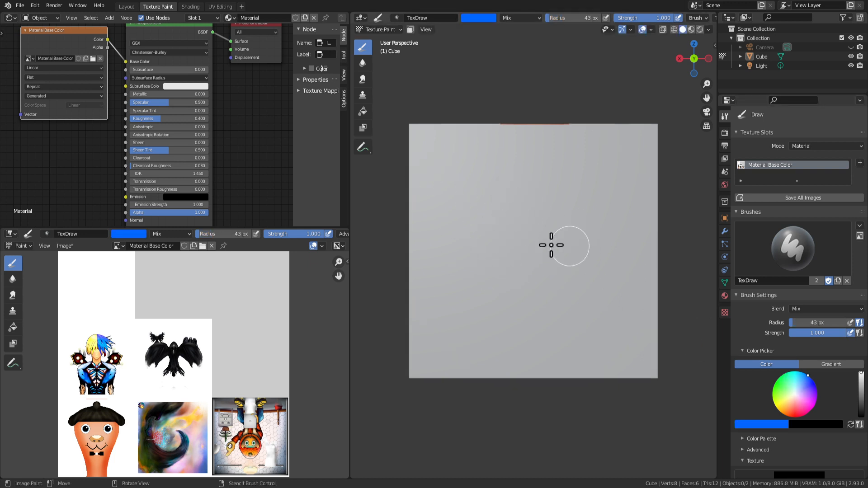
# Inspect the blank back face and its neighbouring faces from several angles, switching Edit Mode on and off again.
pyautogui.moveTo(499, 319); pyautogui.dragTo(558, 272, button='middle')
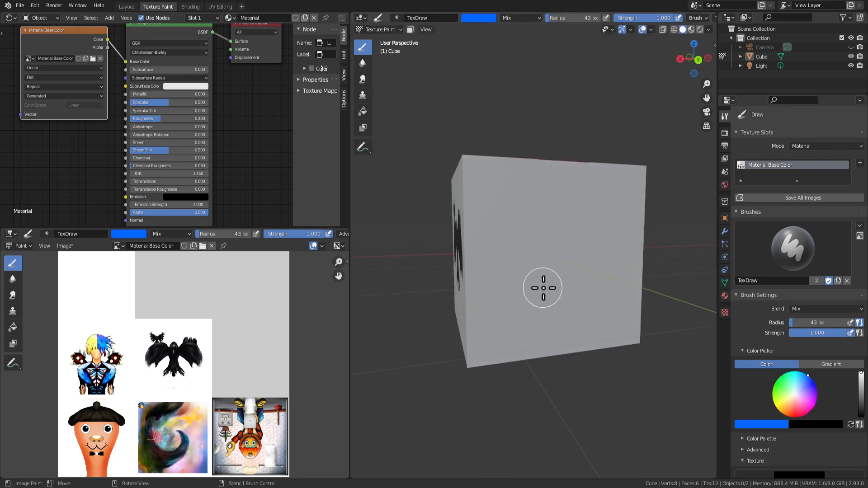
pyautogui.moveTo(398, 357); pyautogui.dragTo(542, 258, button='middle')
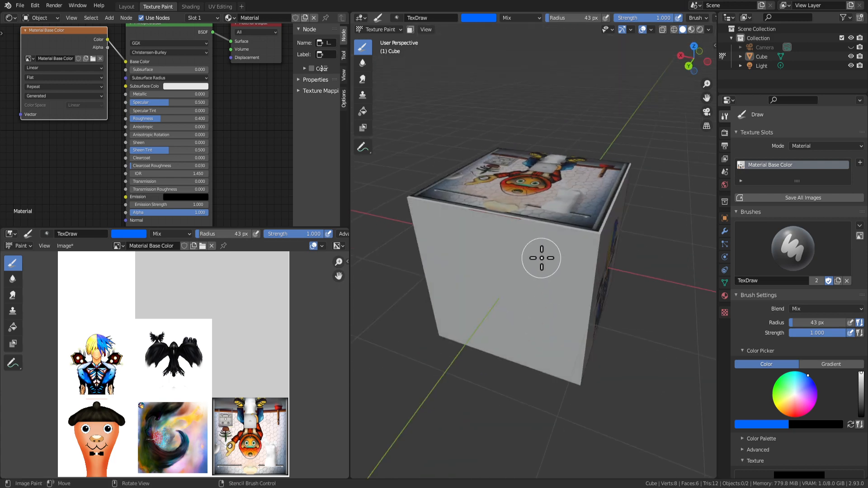
pyautogui.moveTo(536, 304)
pyautogui.mouseDown(button='middle')
pyautogui.moveTo(494, 286)
pyautogui.moveTo(580, 254)
pyautogui.mouseUp(button='middle')
pyautogui.press('Tab')
pyautogui.press('Tab')
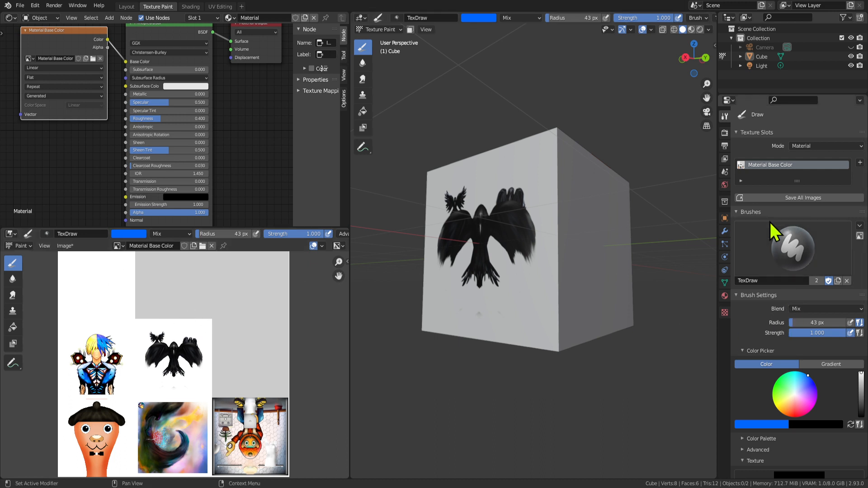
# Unlink the texture data-block from the TexDraw brush so that it paints plain colour.
pyautogui.scroll(-3, 797, 410)
pyautogui.scroll(-7, 796, 408)
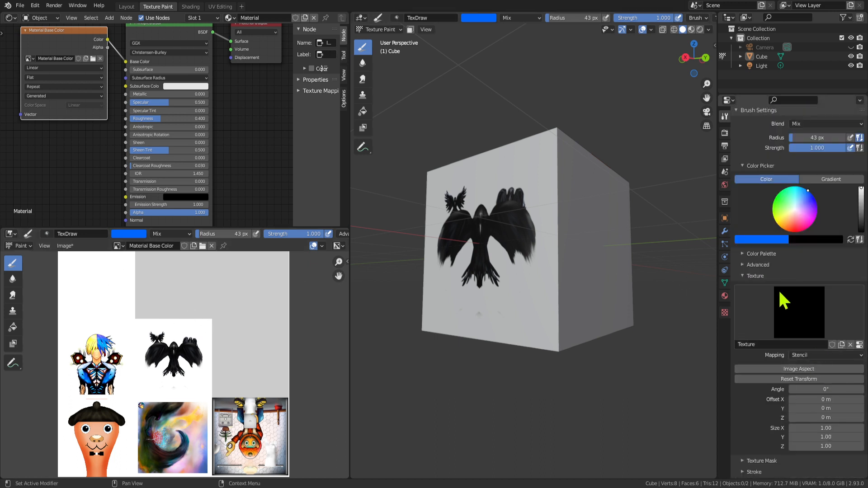
pyautogui.click(850, 346)
# Paint a thick blue hooked stroke freehand across the middle of the cube's blank back face.
pyautogui.moveTo(507, 271); pyautogui.dragTo(536, 300, button='middle')
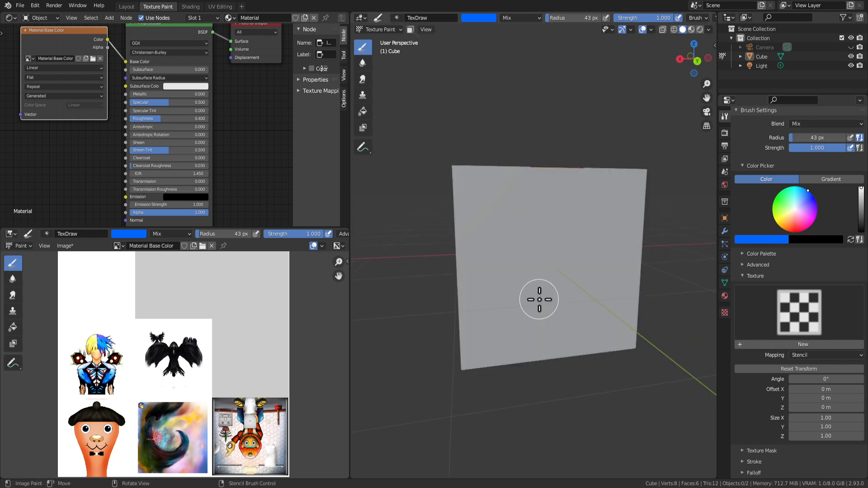
pyautogui.moveTo(541, 224)
pyautogui.mouseDown()
pyautogui.moveTo(593, 258)
pyautogui.moveTo(574, 287)
pyautogui.mouseUp()
pyautogui.scroll(3, 583, 280)
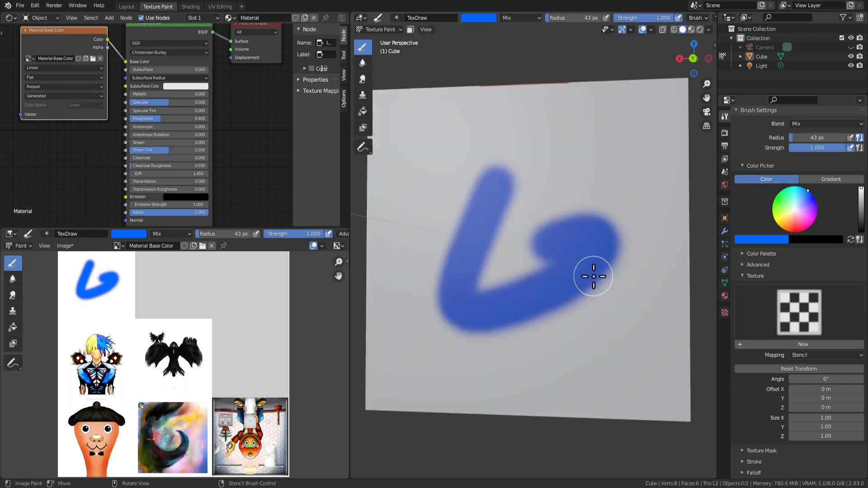
pyautogui.scroll(2, 594, 294)
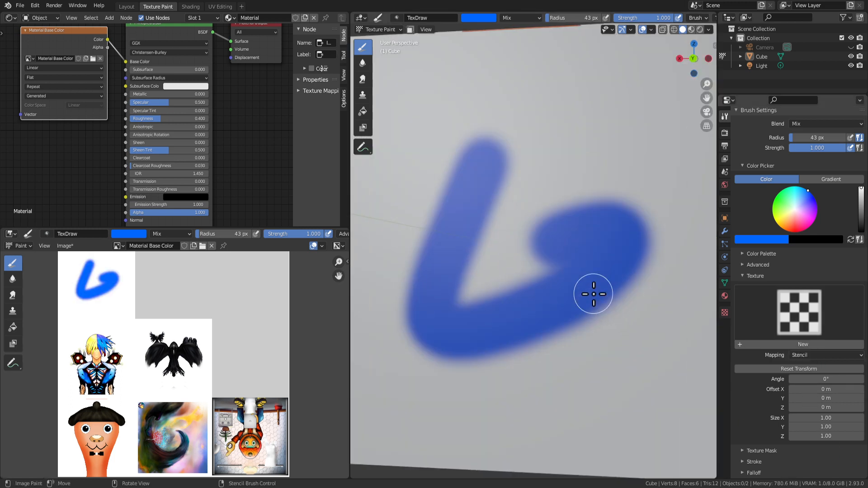
pyautogui.scroll(-5, 593, 294)
# Examine the cube from the front view and rotate around it in increments to face the blue stroke squarely.
pyautogui.press('KP_1')
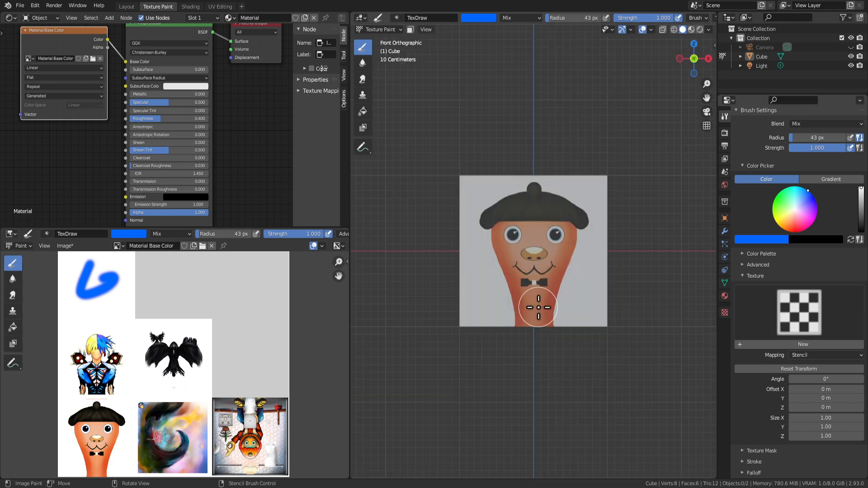
pyautogui.press('KP_6')
pyautogui.press('KP_6')
pyautogui.press('KP_6')
pyautogui.press('KP_6')
pyautogui.press('KP_6')
pyautogui.press('KP_6')
pyautogui.press('KP_6')
pyautogui.press('KP_6')
pyautogui.press('KP_6')
pyautogui.press('KP_6')
pyautogui.press('KP_6')
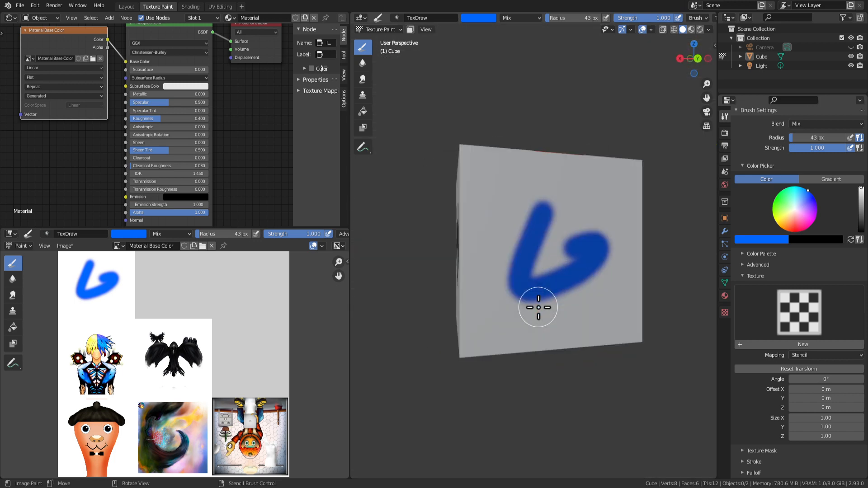
pyautogui.press('KP_6')
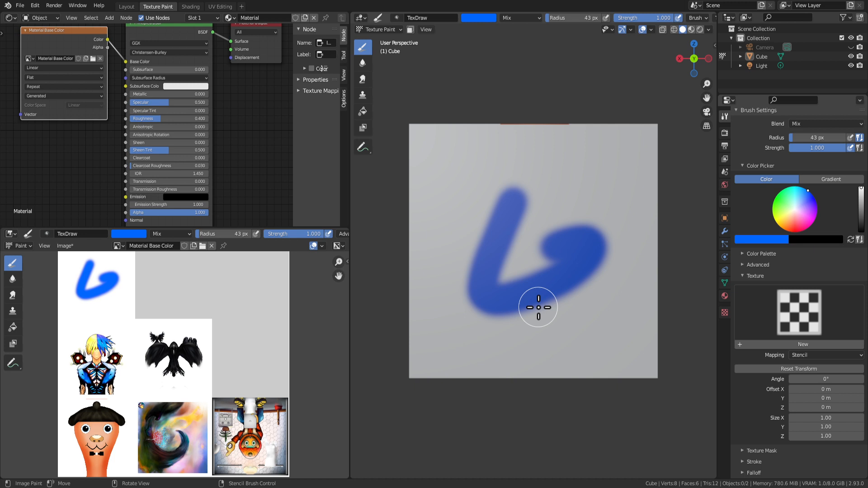
pyautogui.scroll(1, 539, 229)
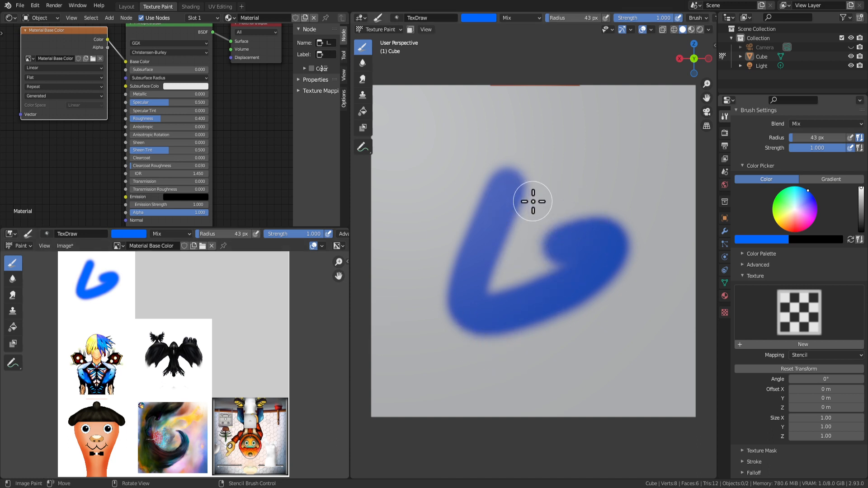
# Set the brush colour to red and paint a vertical, a curved and a long wavy stroke over the back face.
pyautogui.click(800, 232)
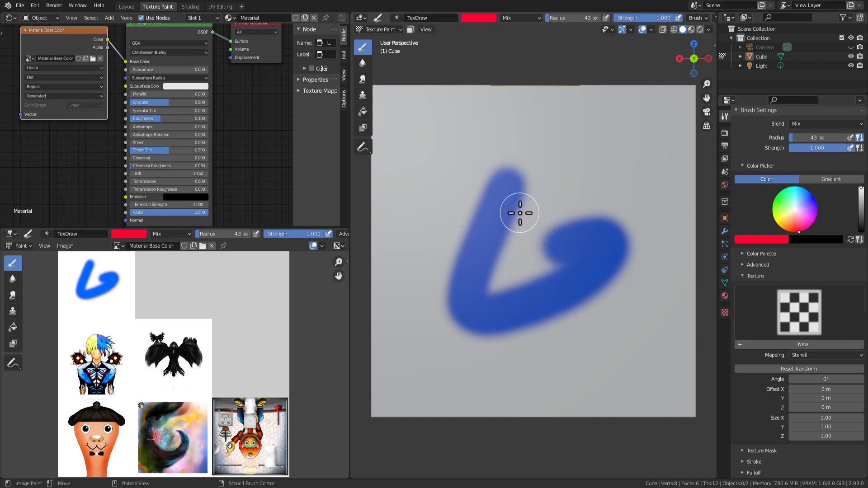
pyautogui.moveTo(511, 249); pyautogui.dragTo(519, 277, button='middle')
pyautogui.moveTo(559, 179); pyautogui.dragTo(552, 346)
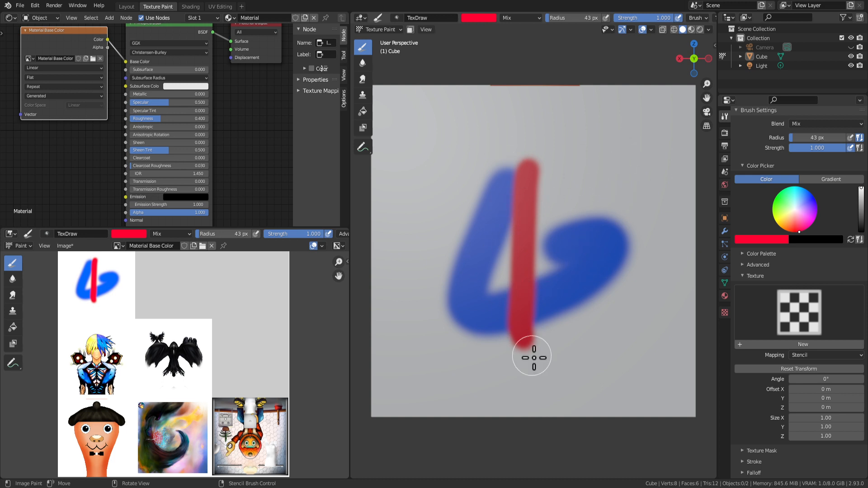
pyautogui.scroll(-2, 540, 316)
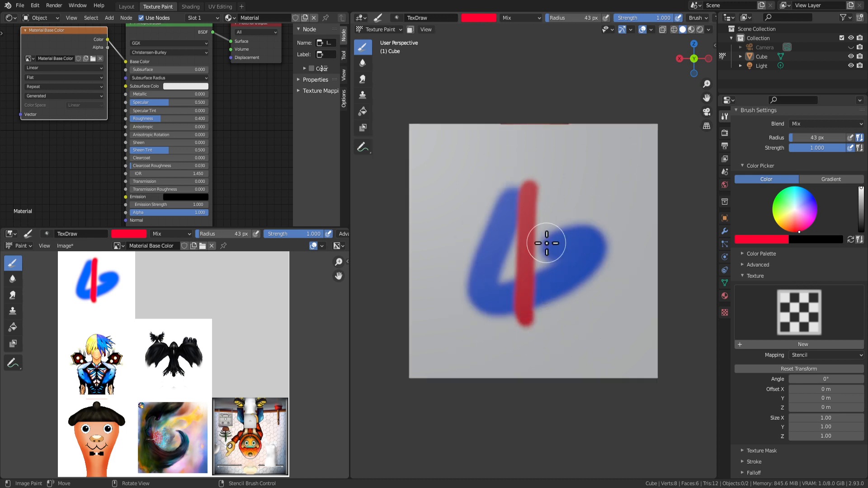
pyautogui.moveTo(547, 241); pyautogui.dragTo(557, 228)
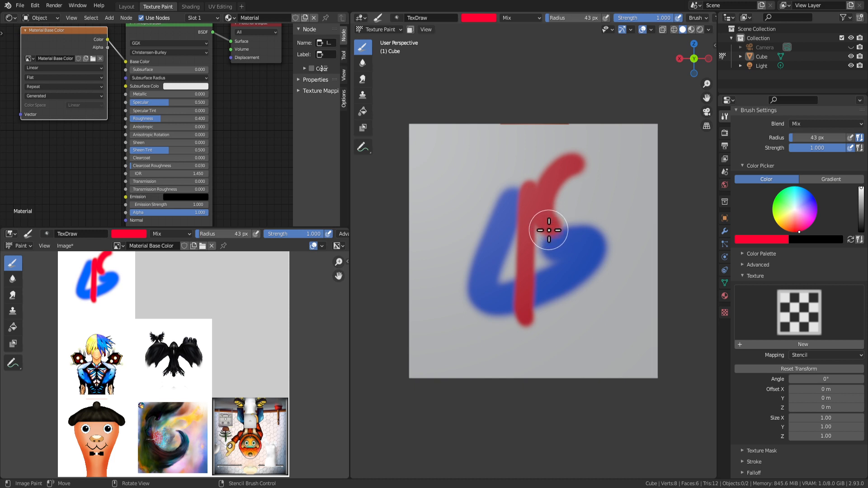
pyautogui.scroll(1, 549, 231)
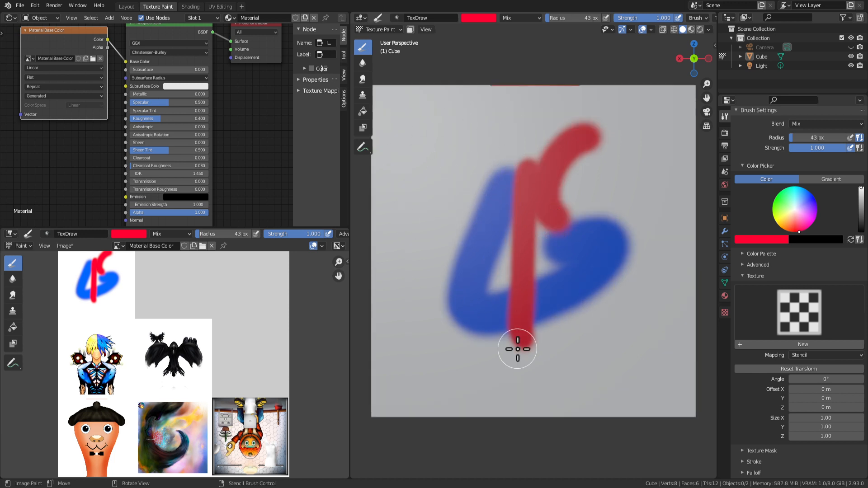
pyautogui.moveTo(538, 364); pyautogui.dragTo(535, 368, button='middle')
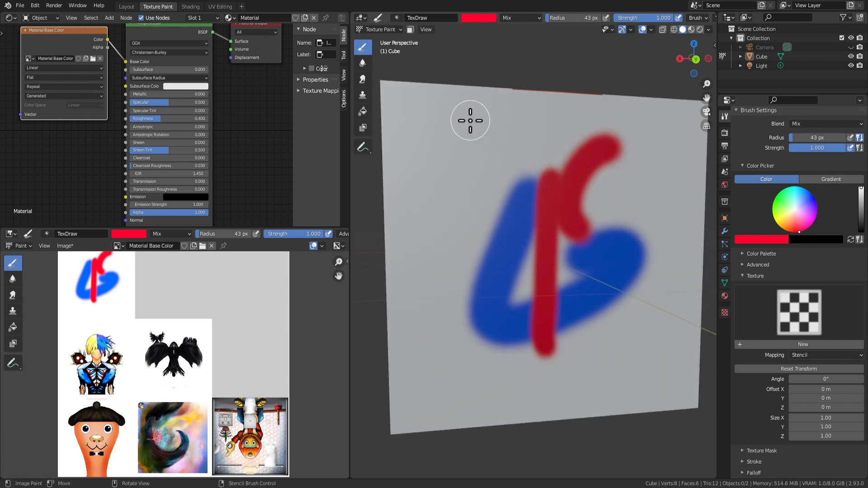
pyautogui.moveTo(467, 120); pyautogui.dragTo(436, 401)
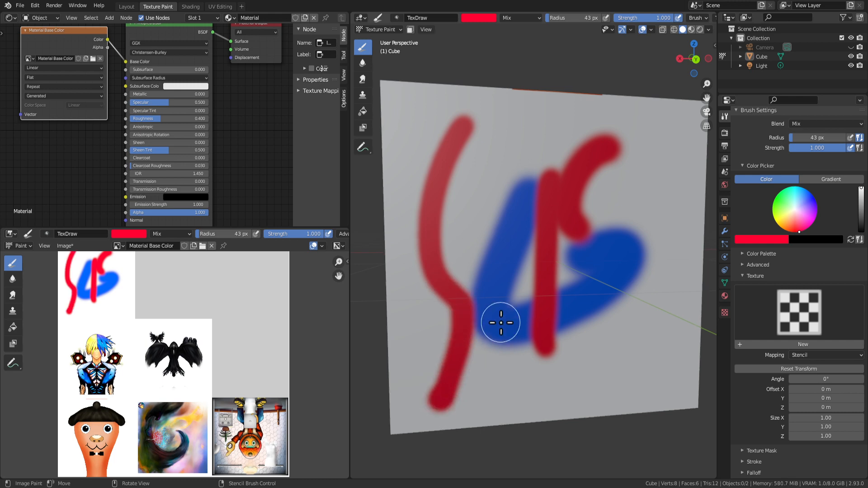
# Inspect the cube's top and side faces, rotating in increments until the painted back face is seen squarely again.
pyautogui.press('KP_7')
pyautogui.press('KP_6')
pyautogui.press('KP_6')
pyautogui.press('KP_6')
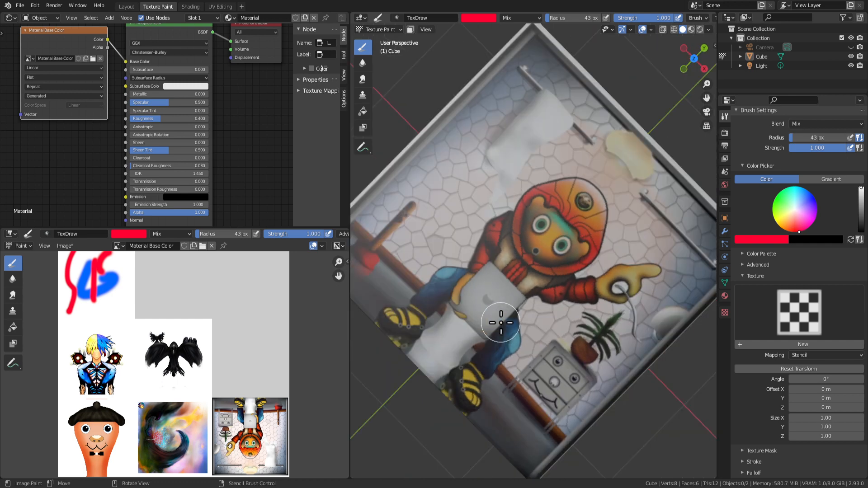
pyautogui.press('KP_3')
pyautogui.press('KP_6')
pyautogui.press('KP_6')
pyautogui.press('KP_6')
pyautogui.press('KP_6')
pyautogui.press('KP_6')
pyautogui.press('KP_6')
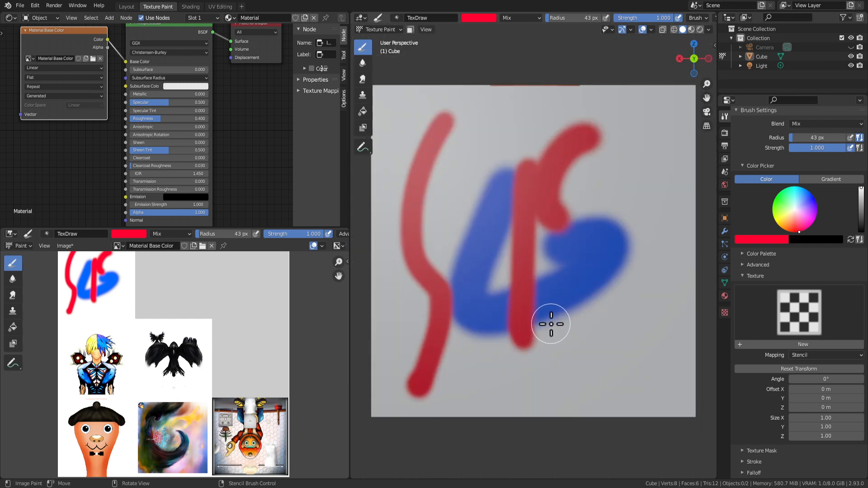
# Set the brush colour to green and paint an upward-pointing arrow over the blue and red strokes.
pyautogui.click(778, 193)
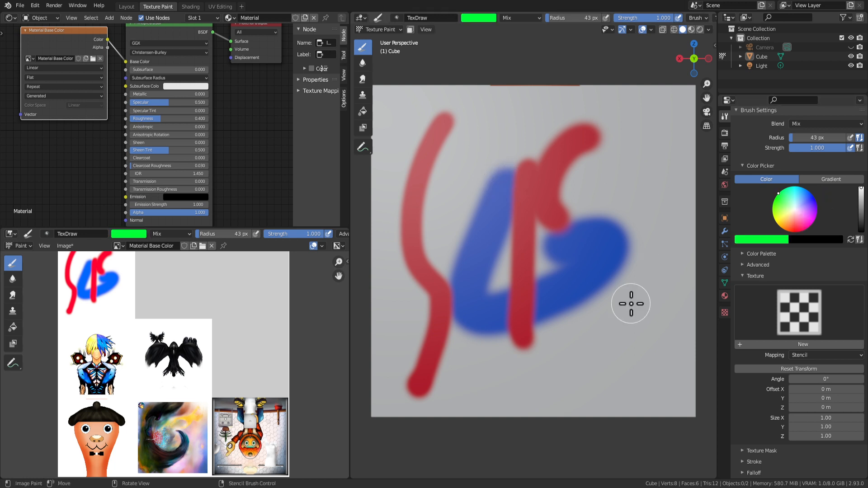
pyautogui.moveTo(619, 236); pyautogui.dragTo(611, 239, button='middle')
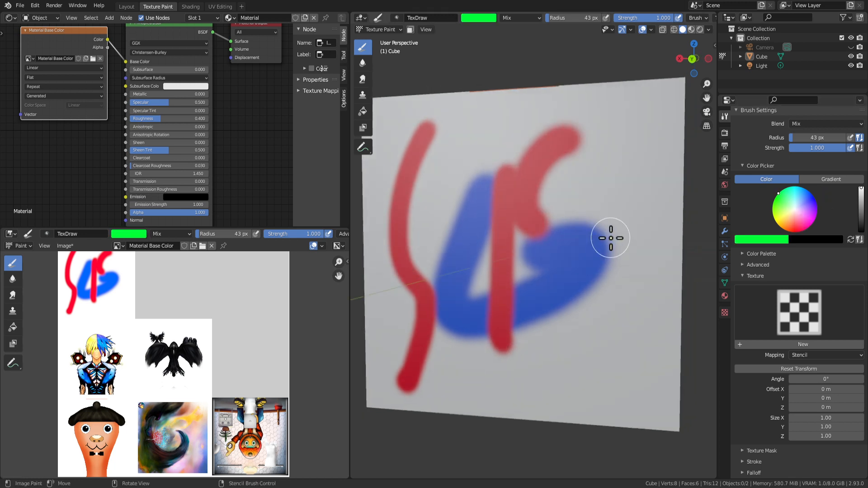
pyautogui.moveTo(497, 173); pyautogui.dragTo(482, 349)
pyautogui.moveTo(498, 158)
pyautogui.mouseDown()
pyautogui.moveTo(436, 227)
pyautogui.moveTo(601, 262)
pyautogui.mouseUp()
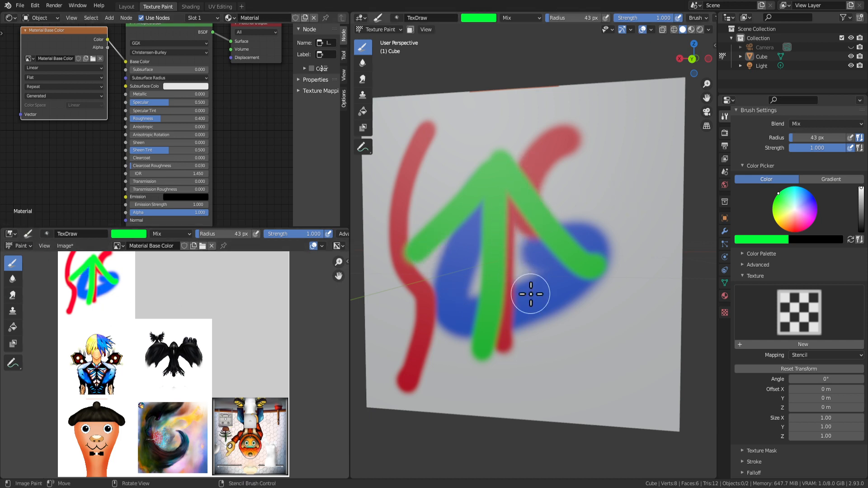
# Paint a thick green border along all the edges of the back face.
pyautogui.scroll(-4, 578, 254)
pyautogui.moveTo(546, 297)
pyautogui.mouseDown(button='middle')
pyautogui.moveTo(554, 310)
pyautogui.moveTo(573, 304)
pyautogui.moveTo(467, 223)
pyautogui.mouseUp(button='middle')
pyautogui.moveTo(451, 174)
pyautogui.mouseDown()
pyautogui.moveTo(450, 203)
pyautogui.moveTo(501, 321)
pyautogui.moveTo(595, 184)
pyautogui.moveTo(430, 181)
pyautogui.mouseUp()
pyautogui.moveTo(387, 393)
pyautogui.mouseDown(button='middle')
pyautogui.moveTo(595, 334)
pyautogui.moveTo(351, 324)
pyautogui.moveTo(615, 322)
pyautogui.moveTo(500, 304)
pyautogui.mouseUp(button='middle')
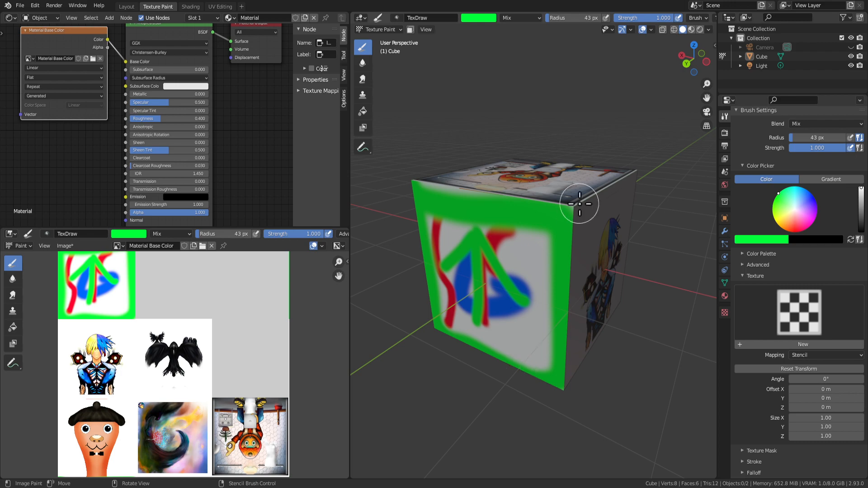
# Look at the black bird face, the render properties and the cube's right orthographic view in the UV Editing workspace.
pyautogui.moveTo(481, 242); pyautogui.dragTo(669, 194, button='middle')
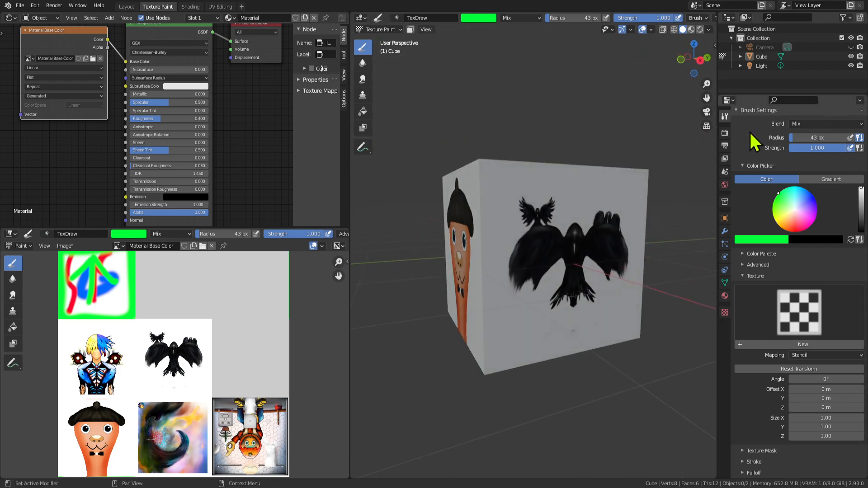
pyautogui.click(725, 146)
pyautogui.click(724, 135)
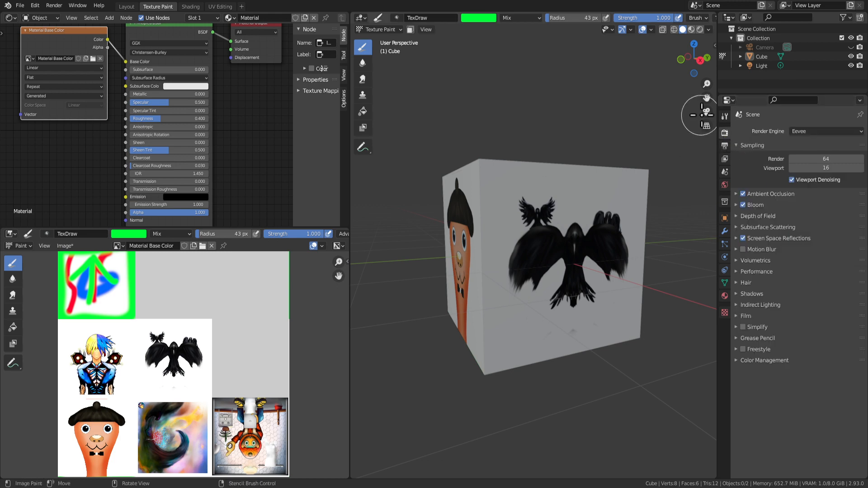
pyautogui.click(220, 6)
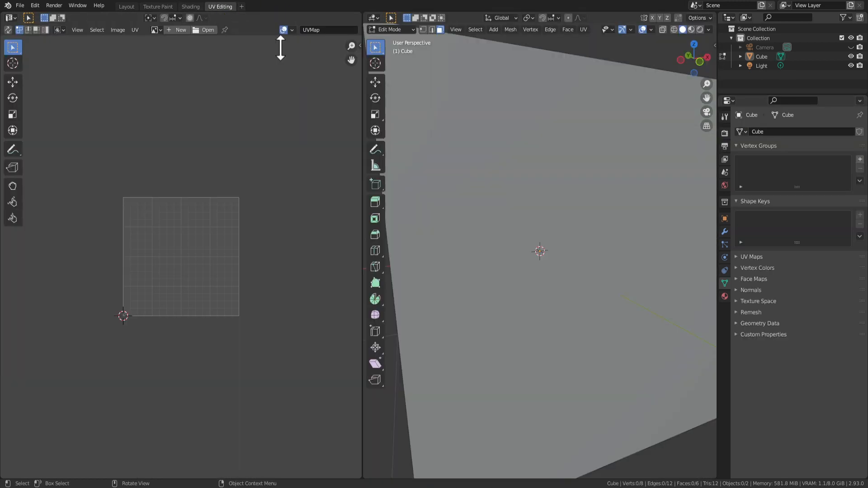
pyautogui.press('KP_3')
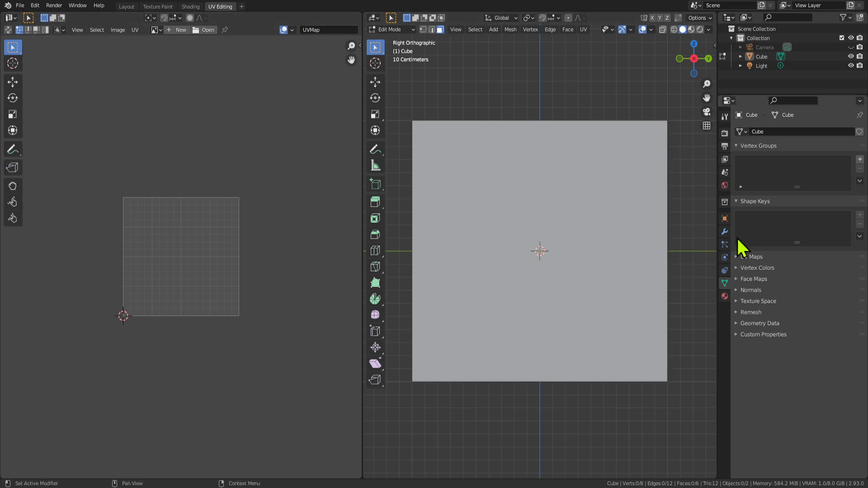
# Return to the Texture Paint workspace, rotate the cube to the black bird face and show the active brush settings.
pyautogui.click(156, 7)
pyautogui.press('KP_3')
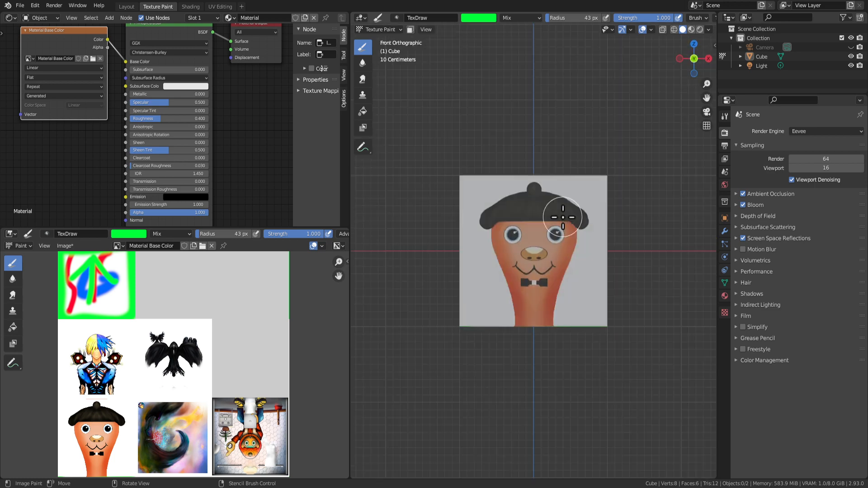
pyautogui.press('KP_4')
pyautogui.press('KP_4')
pyautogui.press('KP_4')
pyautogui.press('KP_4')
pyautogui.press('KP_4')
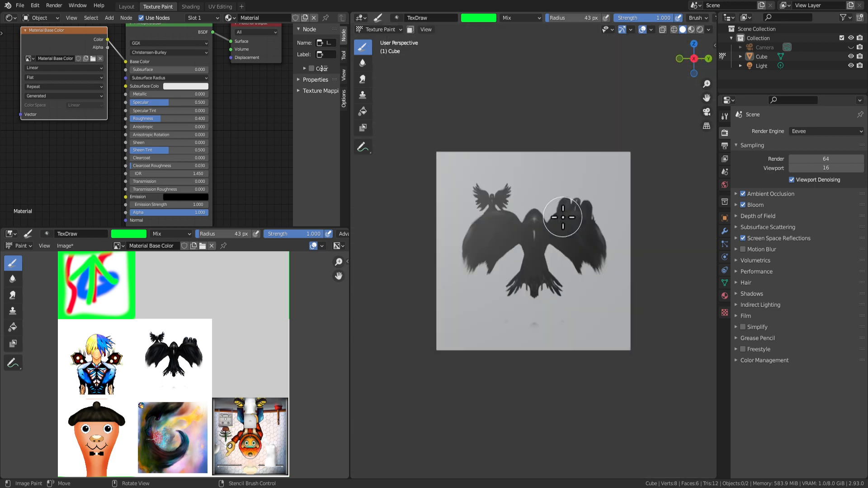
pyautogui.scroll(1, 534, 181)
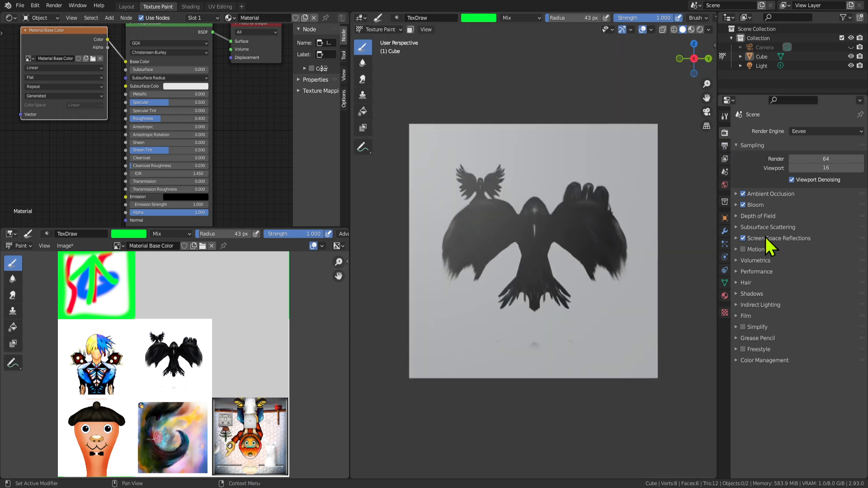
pyautogui.click(725, 116)
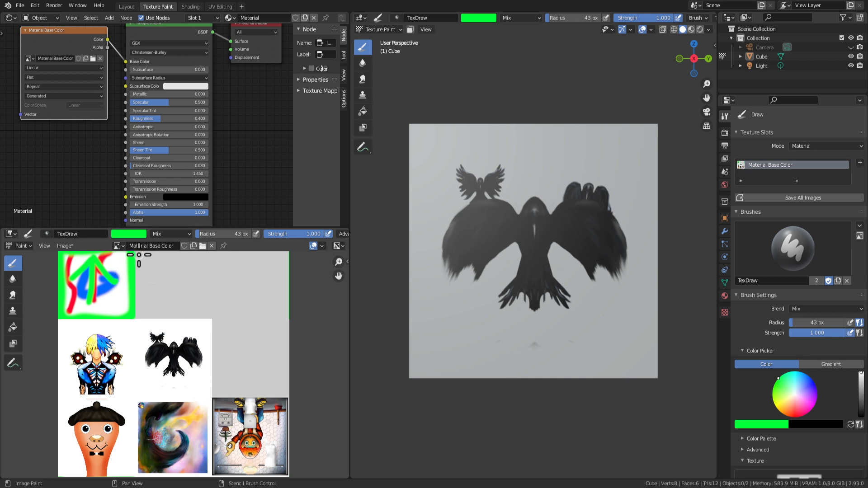
# Look through the image saving options and enable Fake User for the Material Base Color image.
pyautogui.click(65, 246)
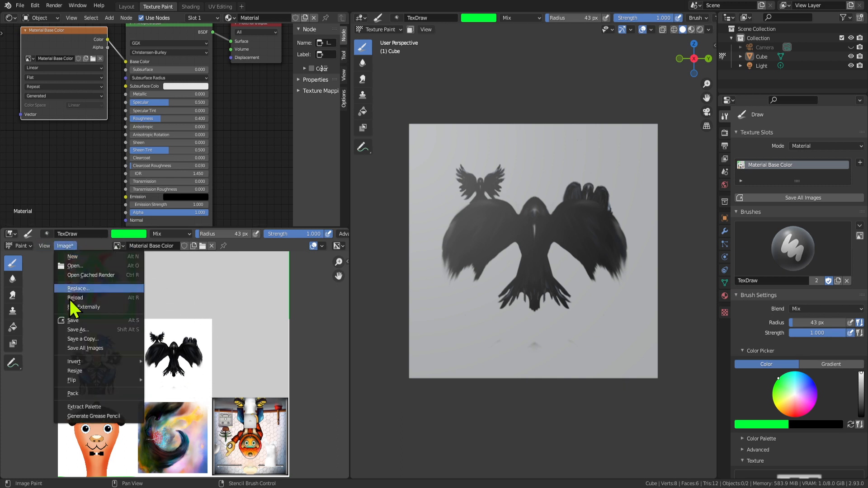
pyautogui.click(102, 329)
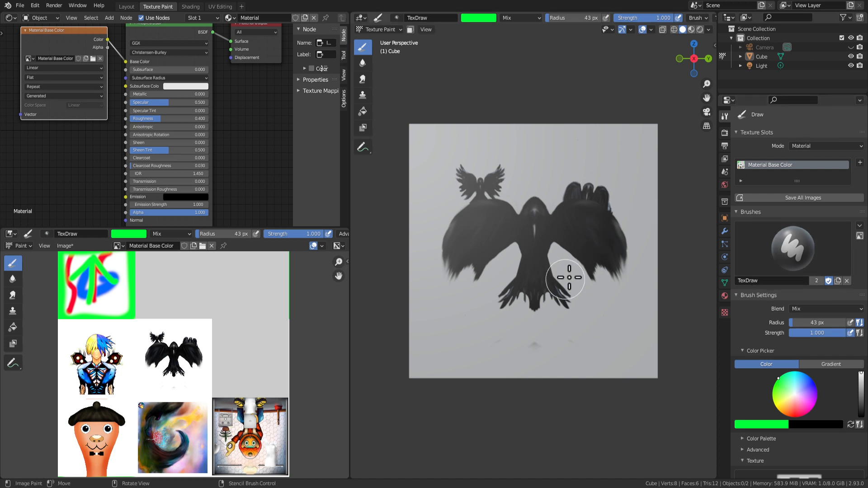
pyautogui.click(184, 246)
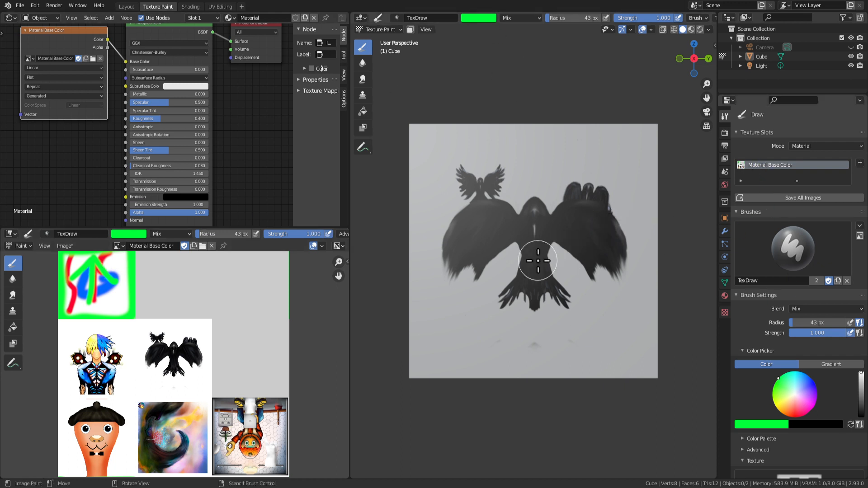
pyautogui.scroll(1, 538, 261)
pyautogui.scroll(1, 538, 216)
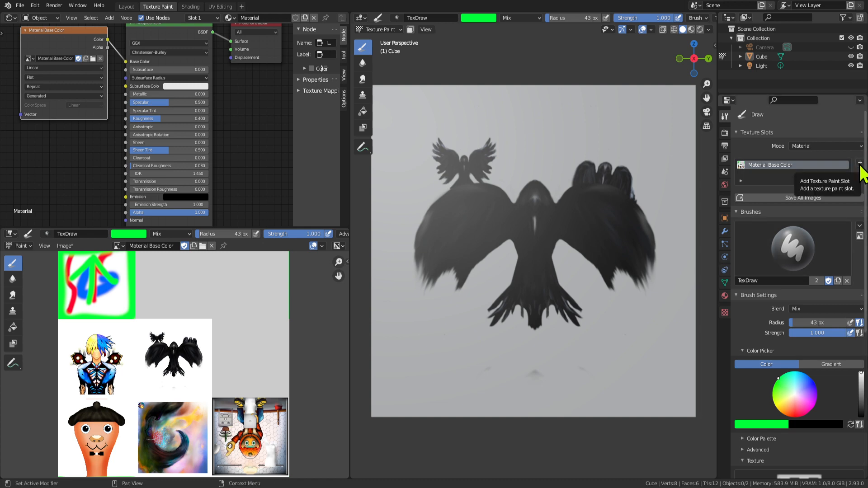
pyautogui.scroll(-2, 180, 151)
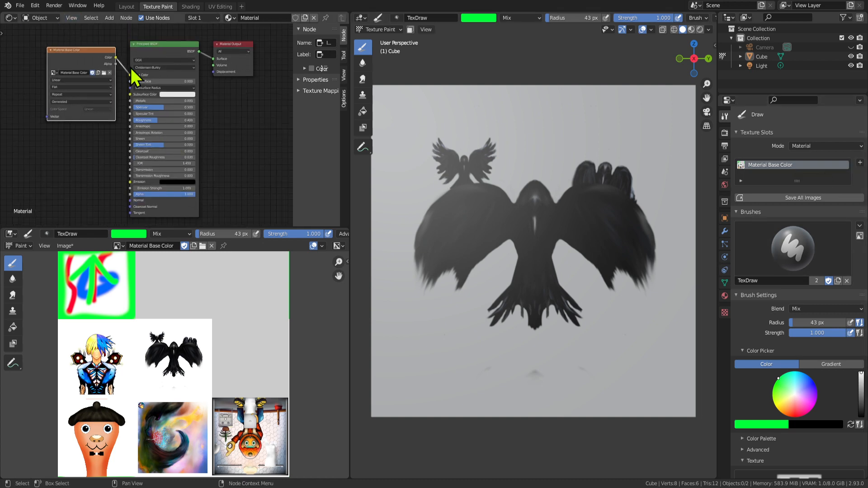
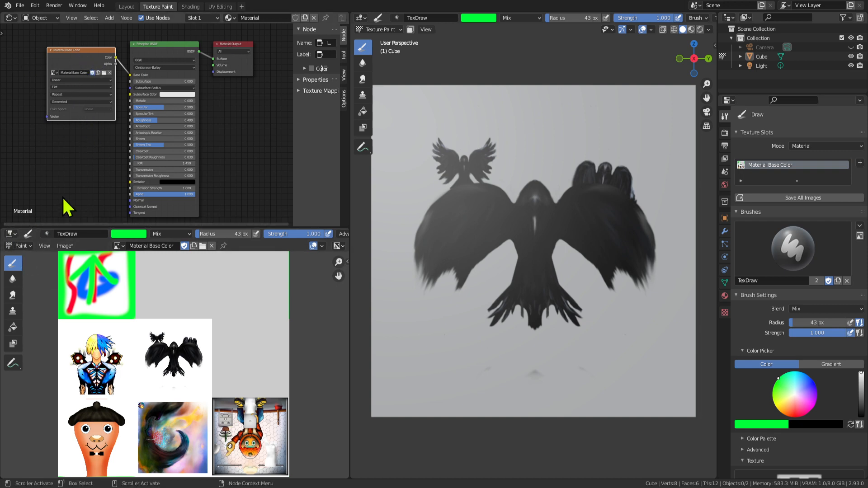
# Add a second blank 32-bit float Base Color paint slot of 2048 × 2048 px and move its image node beneath the first.
pyautogui.click(860, 163)
pyautogui.click(824, 177)
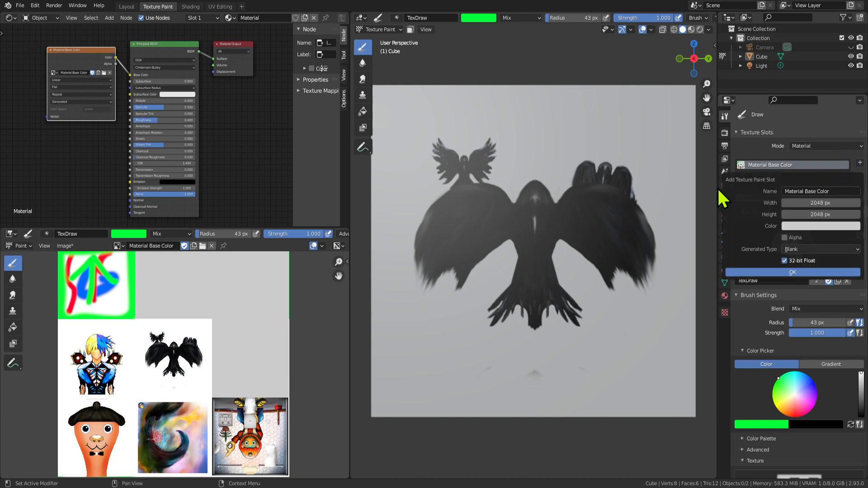
pyautogui.click(792, 272)
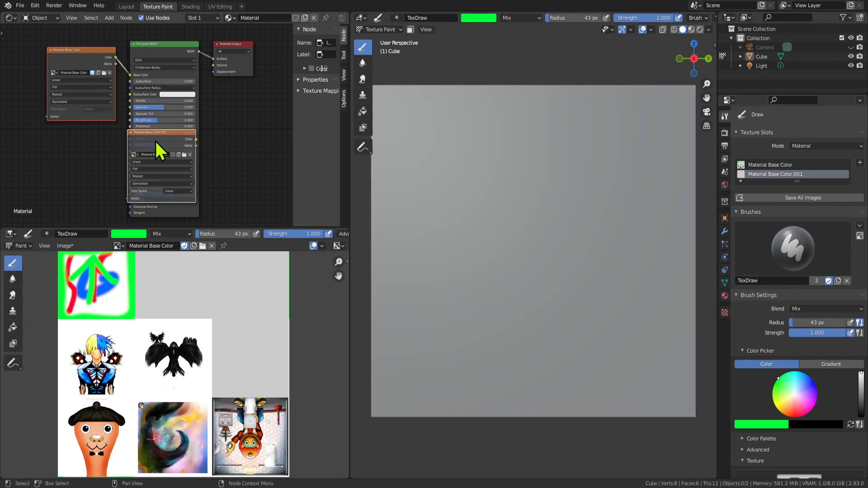
pyautogui.moveTo(155, 140); pyautogui.dragTo(88, 142)
pyautogui.scroll(-2, 196, 171)
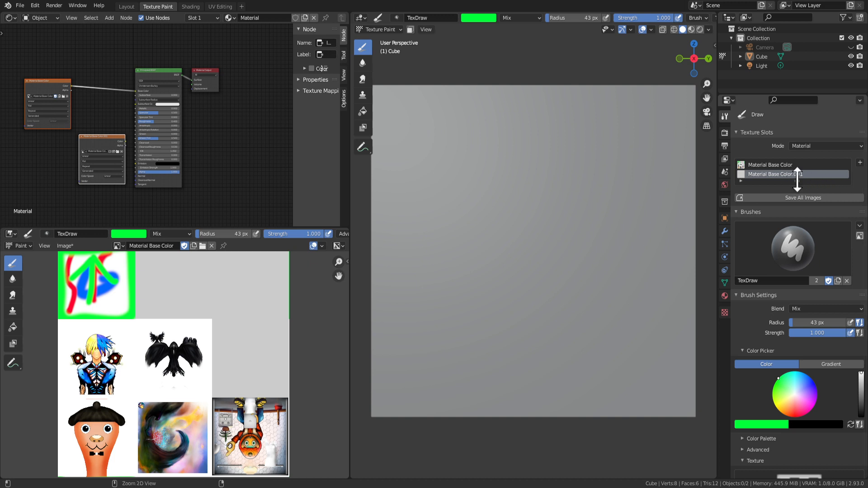
# Delete the image texture node of the second Base Color slot from the material.
pyautogui.click(99, 154)
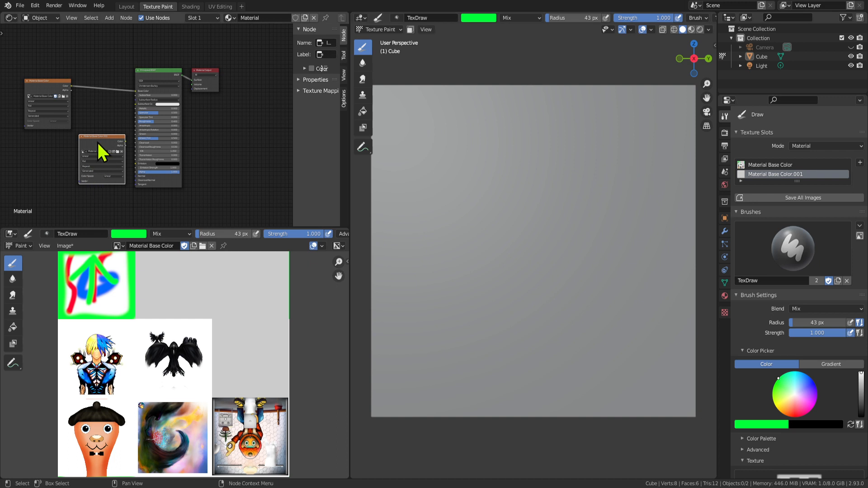
pyautogui.press('x')
pyautogui.rightClick(820, 176)
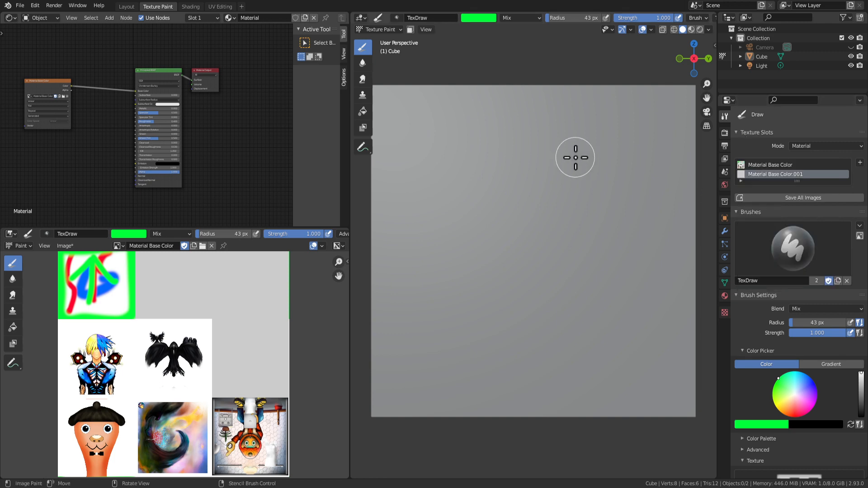
pyautogui.click(782, 180)
pyautogui.click(150, 82)
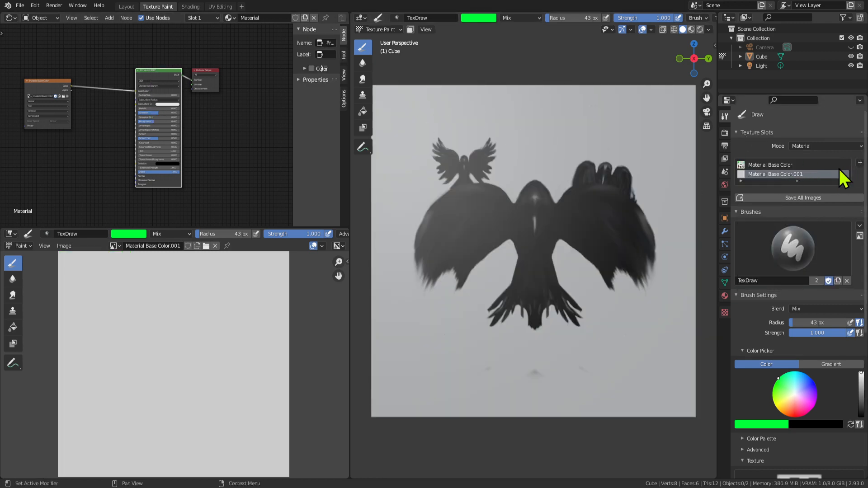
# Add a blank 32-bit float Bump texture paint slot of 2048 × 2048 px to the material.
pyautogui.click(860, 163)
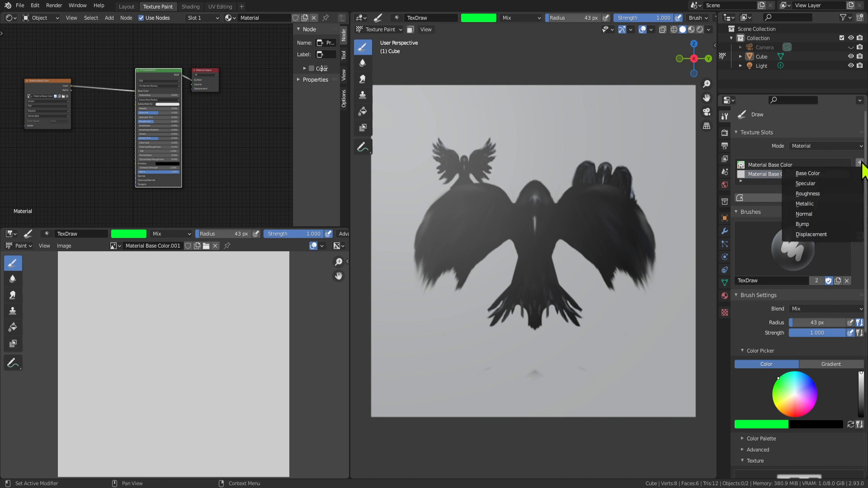
pyautogui.click(807, 224)
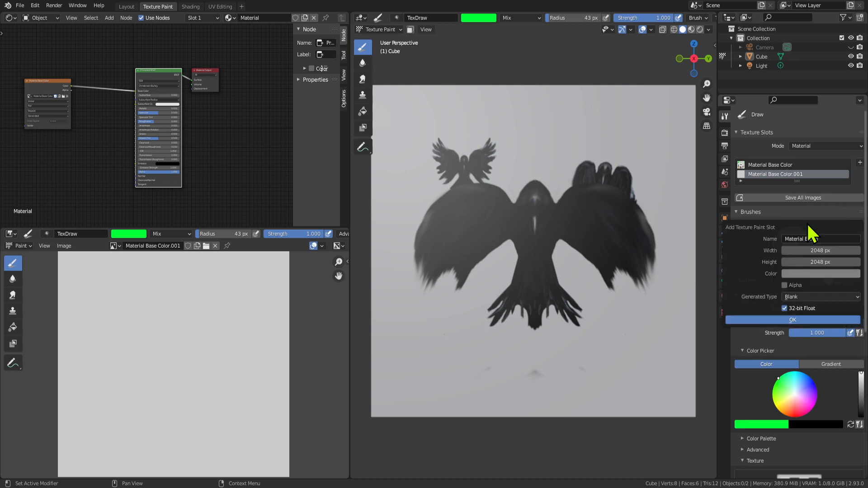
pyautogui.click(804, 322)
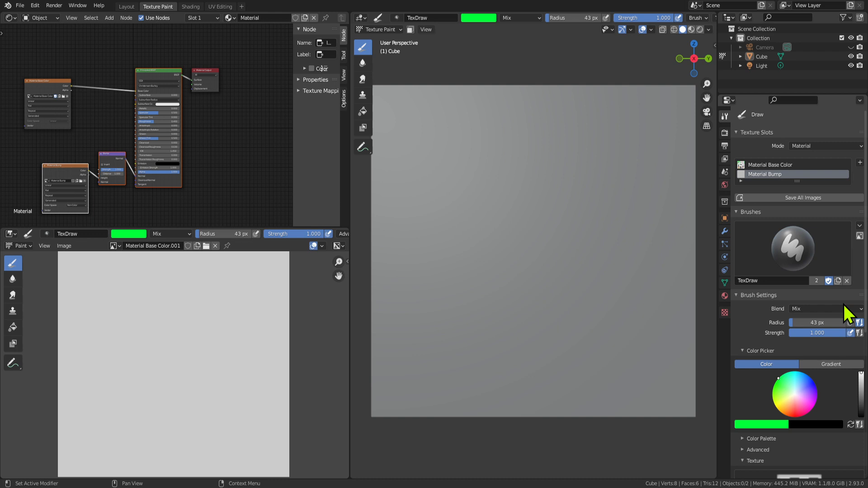
pyautogui.scroll(-1, 780, 142)
pyautogui.scroll(1, 796, 180)
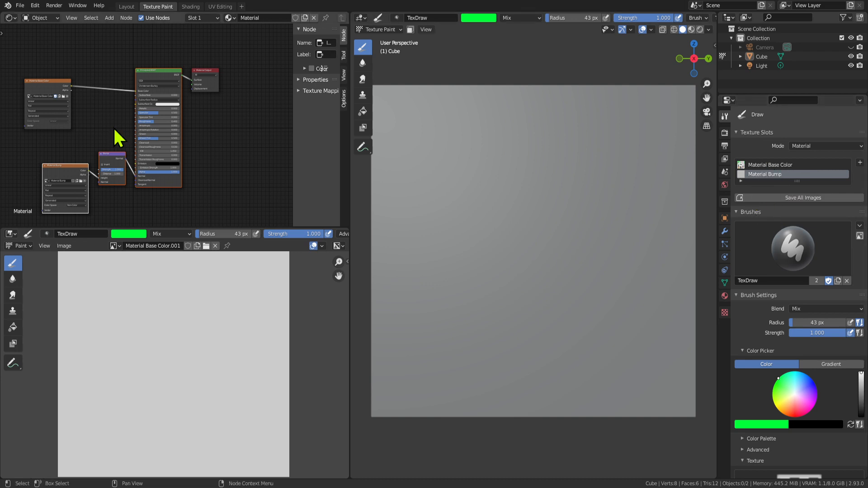
# Examine how the Material Bump image and the Bump node connect to the Principled BSDF node.
pyautogui.scroll(3, 99, 144)
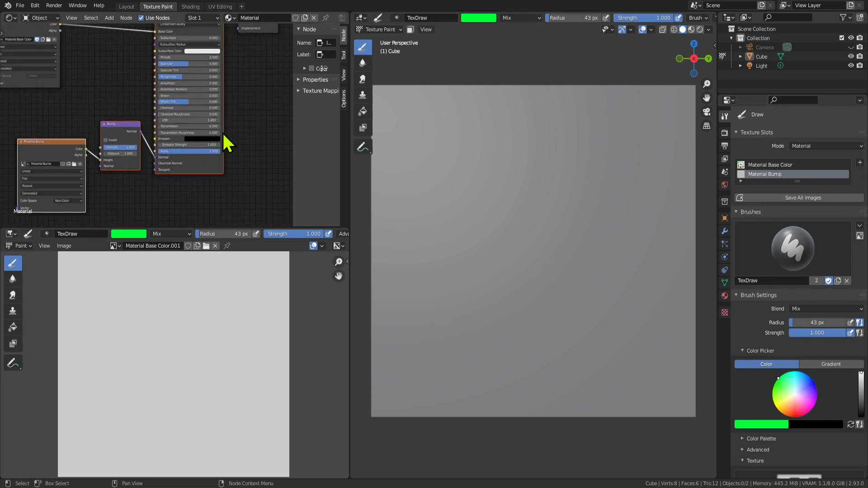
pyautogui.moveTo(115, 121); pyautogui.dragTo(138, 122, button='middle')
pyautogui.click(58, 107)
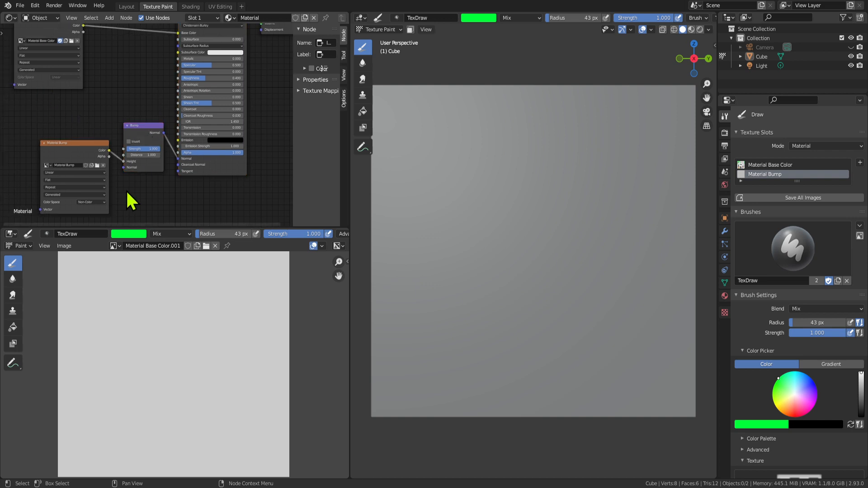
pyautogui.scroll(-1, 131, 201)
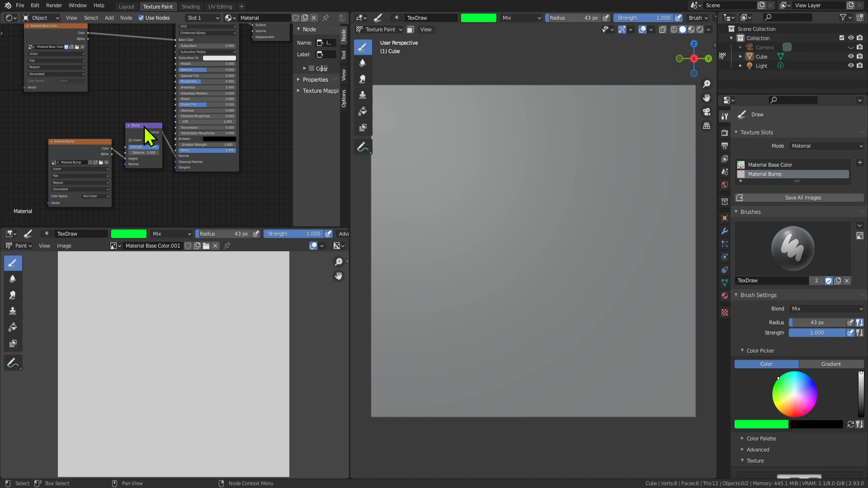
pyautogui.click(72, 144)
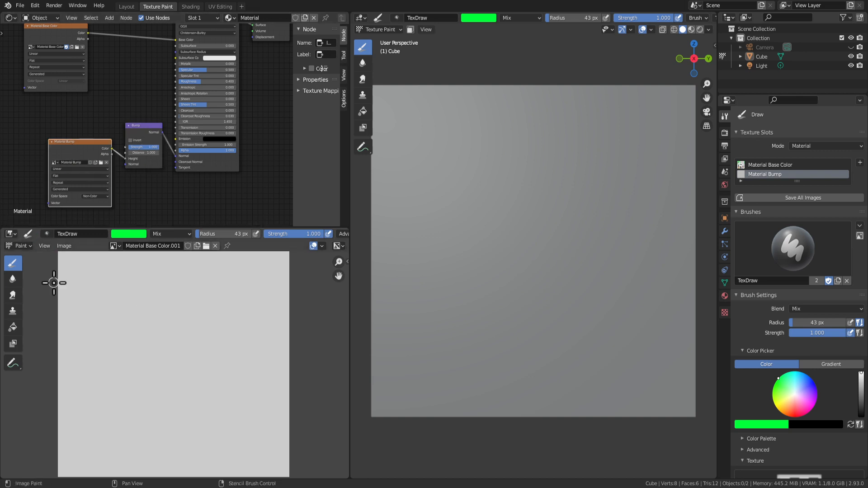
pyautogui.scroll(-3, 180, 360)
pyautogui.scroll(3, 180, 361)
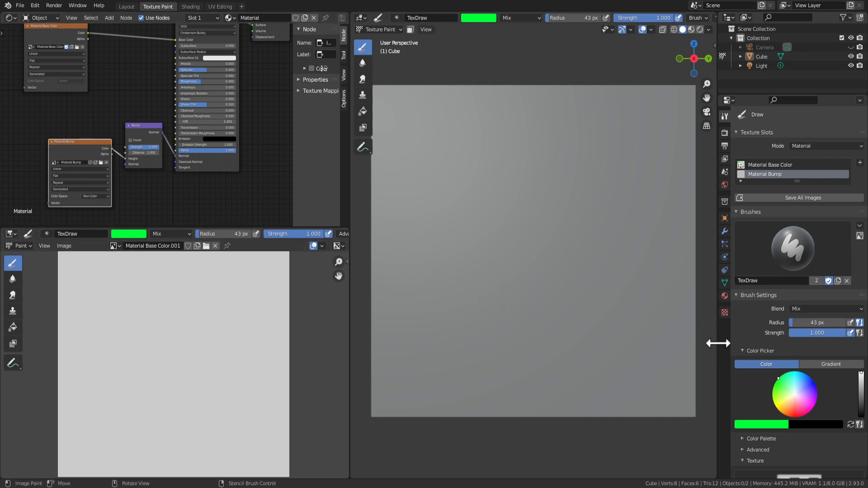
# Open the brush texture properties and display the Material Bump image in the image editor.
pyautogui.click(723, 311)
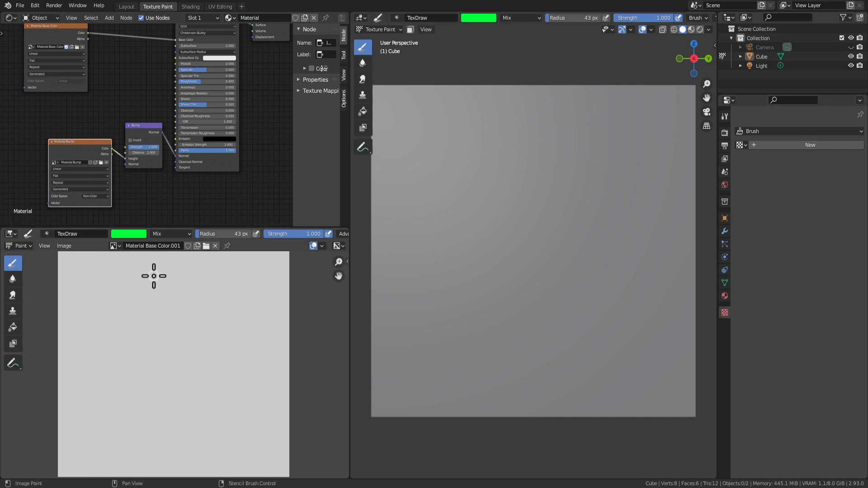
pyautogui.click(112, 246)
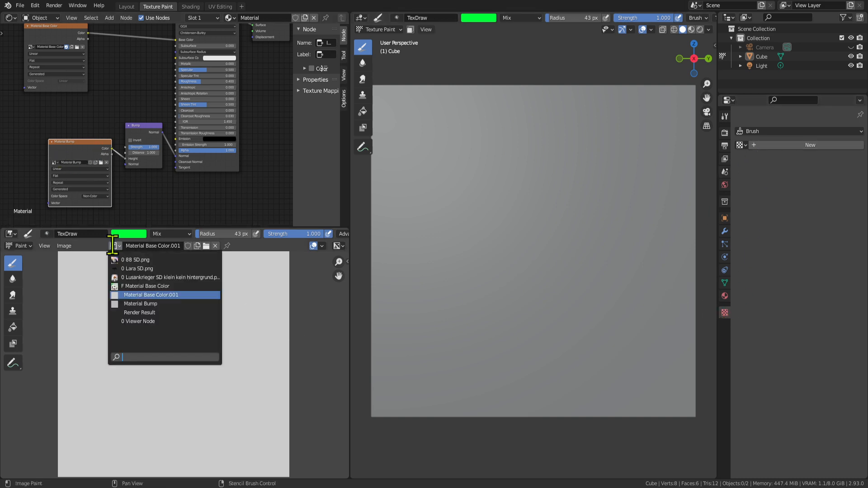
pyautogui.click(147, 304)
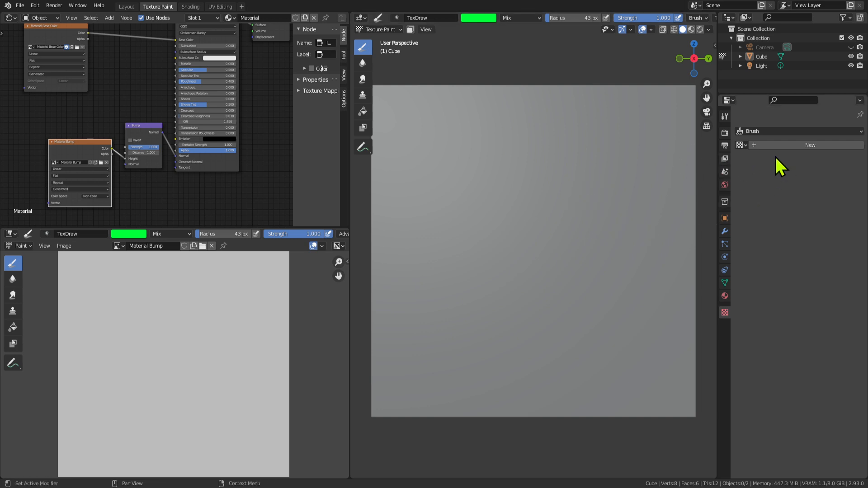
# Switch the 3D viewport to rendered shading and bring the cube's top face into view.
pyautogui.scroll(-4, 542, 204)
pyautogui.moveTo(558, 209); pyautogui.dragTo(534, 233, button='middle')
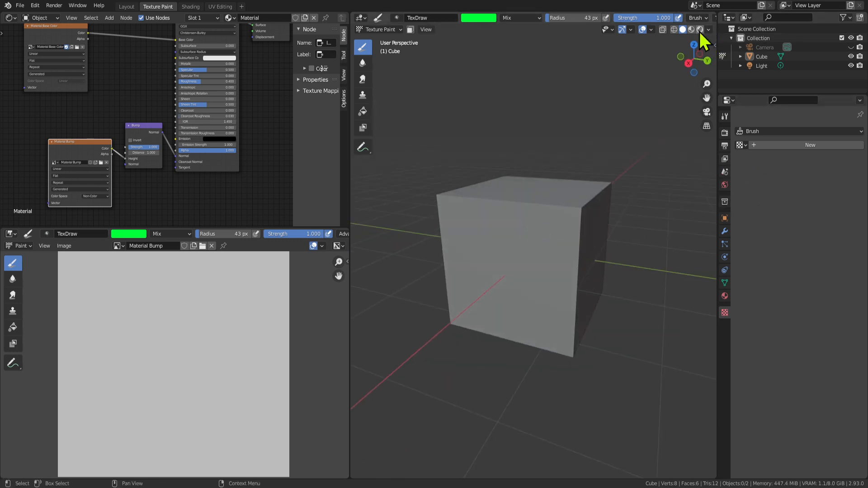
pyautogui.click(700, 29)
pyautogui.moveTo(654, 140); pyautogui.dragTo(505, 213, button='middle')
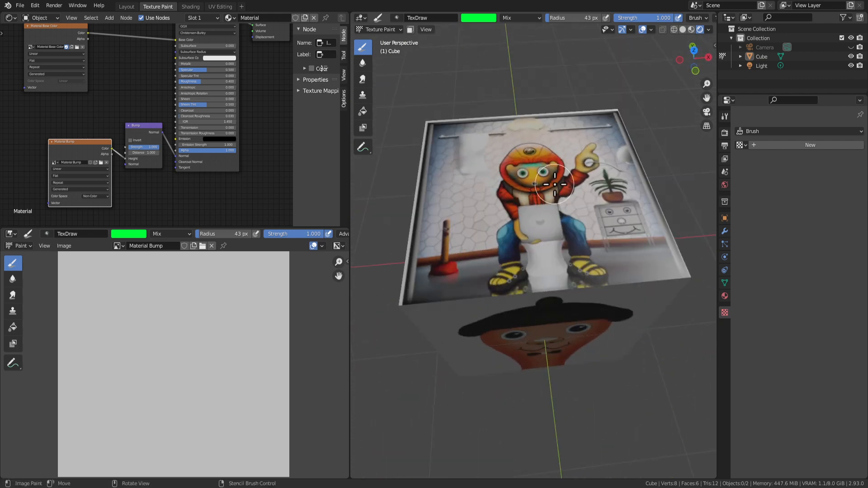
# Paint a green test squiggle into the bump map on the top face and undo it.
pyautogui.moveTo(506, 179)
pyautogui.mouseDown()
pyautogui.moveTo(435, 244)
pyautogui.moveTo(452, 181)
pyautogui.moveTo(511, 135)
pyautogui.moveTo(523, 204)
pyautogui.moveTo(456, 244)
pyautogui.moveTo(565, 199)
pyautogui.moveTo(570, 213)
pyautogui.mouseUp()
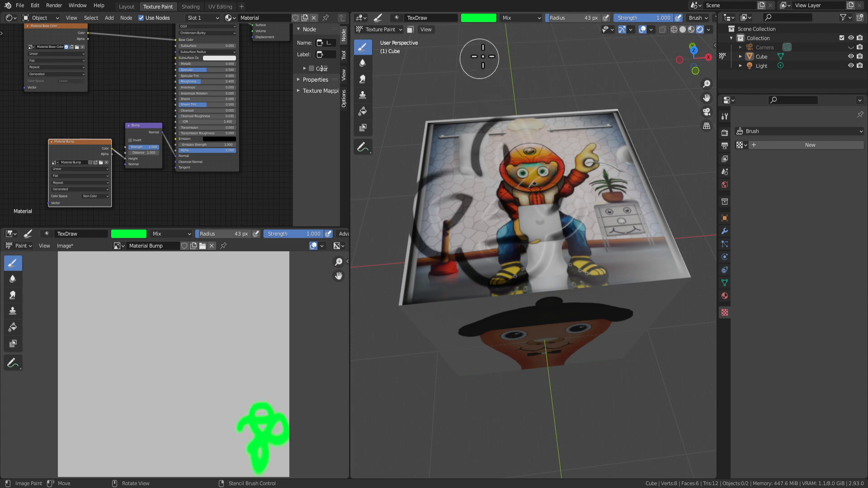
pyautogui.hotkey('ctrl', 'z')
# Set the brush colour to black, paint curved test strokes into the top face's bump map and undo them.
pyautogui.click(481, 19)
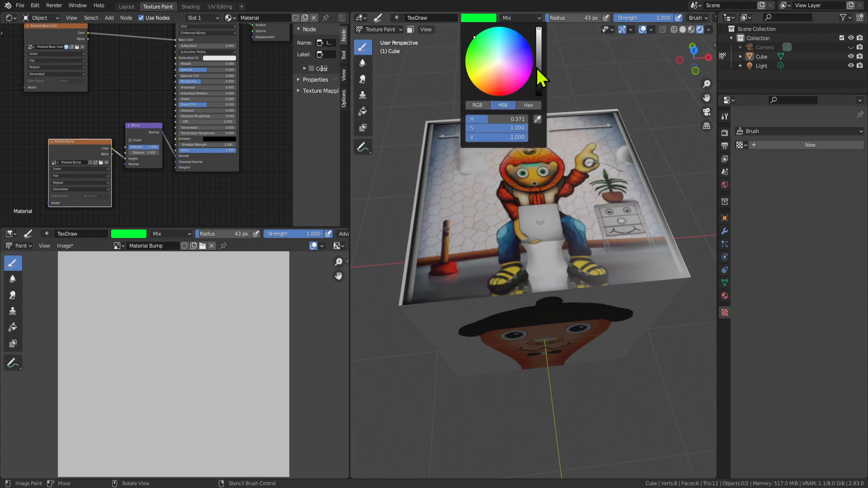
pyautogui.moveTo(539, 77); pyautogui.dragTo(539, 97)
pyautogui.moveTo(522, 326)
pyautogui.mouseDown(button='middle')
pyautogui.moveTo(556, 310)
pyautogui.moveTo(556, 285)
pyautogui.mouseUp(button='middle')
pyautogui.moveTo(513, 174)
pyautogui.mouseDown()
pyautogui.moveTo(494, 180)
pyautogui.moveTo(508, 250)
pyautogui.moveTo(489, 229)
pyautogui.mouseUp()
pyautogui.moveTo(566, 227)
pyautogui.mouseDown(button='middle')
pyautogui.moveTo(580, 244)
pyautogui.moveTo(492, 229)
pyautogui.mouseUp(button='middle')
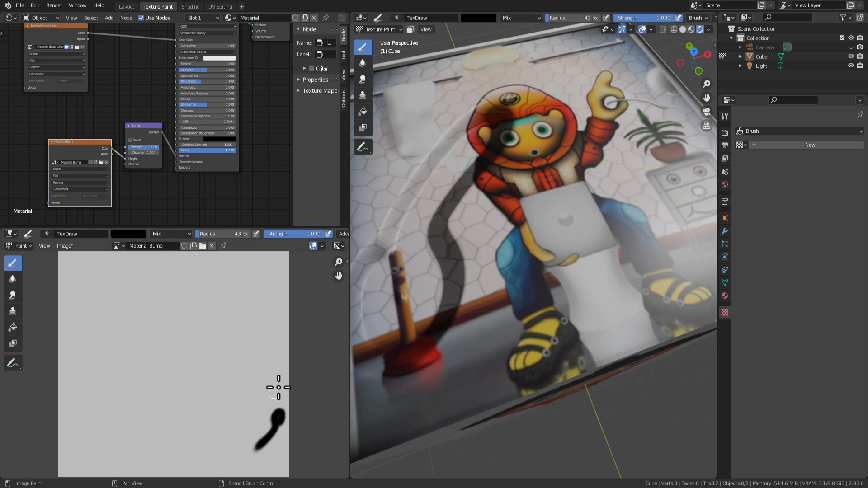
pyautogui.moveTo(476, 173)
pyautogui.mouseDown()
pyautogui.moveTo(590, 104)
pyautogui.moveTo(546, 80)
pyautogui.mouseUp()
pyautogui.moveTo(600, 181); pyautogui.dragTo(635, 149, button='middle')
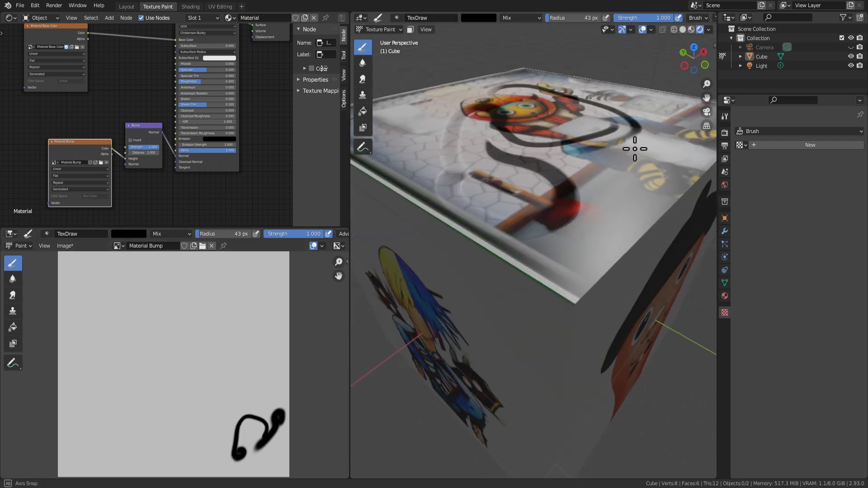
pyautogui.hotkey('ctrl', 'z')
pyautogui.hotkey('ctrl', 'z')
# Set the brush colour to pure white for painting the bump map.
pyautogui.moveTo(613, 182); pyautogui.dragTo(557, 165, button='middle')
pyautogui.click(489, 19)
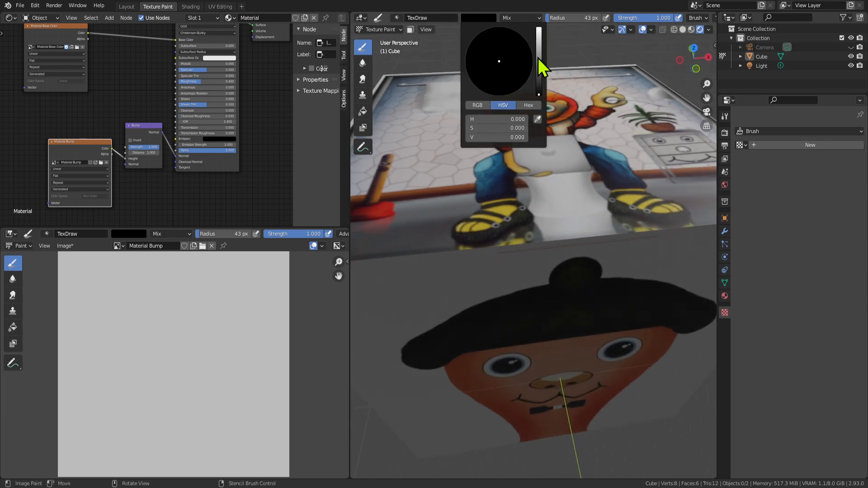
pyautogui.moveTo(538, 58); pyautogui.dragTo(539, 26)
# Paint white test strokes into the bump map on the top and front faces and undo them.
pyautogui.moveTo(480, 115)
pyautogui.mouseDown()
pyautogui.moveTo(474, 208)
pyautogui.moveTo(418, 156)
pyautogui.mouseUp()
pyautogui.moveTo(459, 152)
pyautogui.mouseDown(button='middle')
pyautogui.moveTo(478, 148)
pyautogui.moveTo(520, 171)
pyautogui.moveTo(500, 147)
pyautogui.moveTo(510, 169)
pyautogui.mouseUp(button='middle')
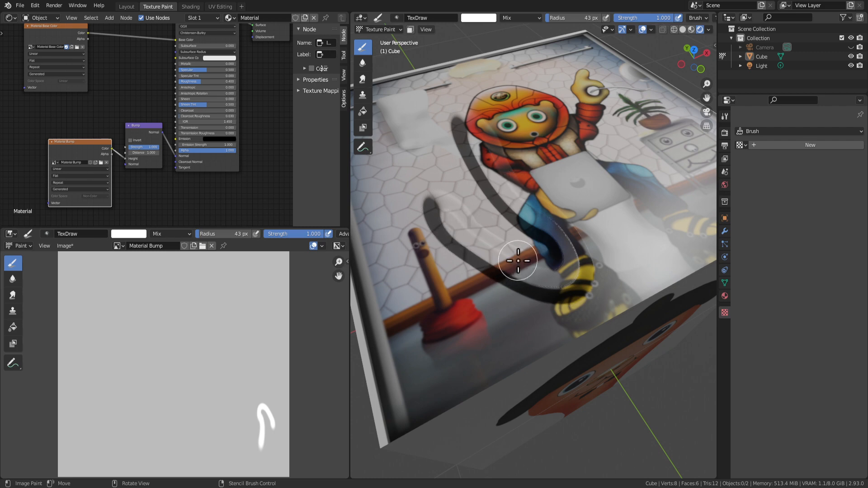
pyautogui.moveTo(453, 127)
pyautogui.mouseDown(button='middle')
pyautogui.moveTo(458, 73)
pyautogui.moveTo(502, 201)
pyautogui.moveTo(538, 196)
pyautogui.moveTo(528, 166)
pyautogui.mouseUp(button='middle')
pyautogui.hotkey('ctrl', 'z')
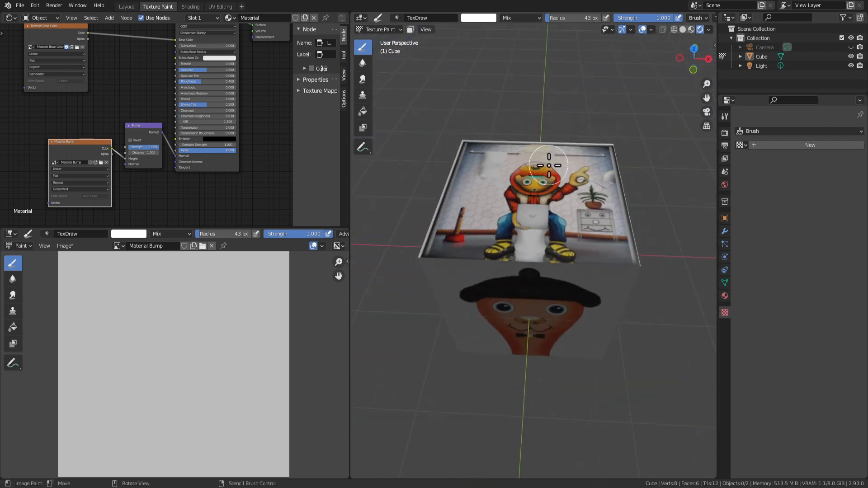
pyautogui.moveTo(528, 166); pyautogui.dragTo(477, 242, button='middle')
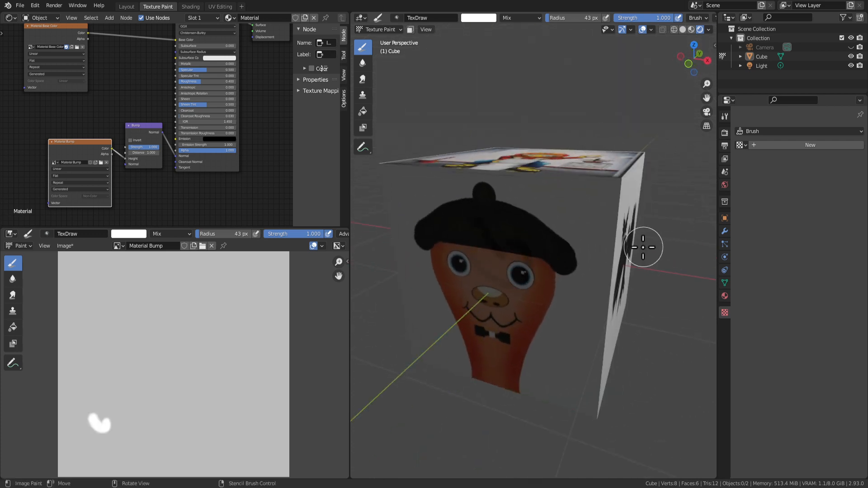
pyautogui.moveTo(644, 246); pyautogui.dragTo(561, 180, button='middle')
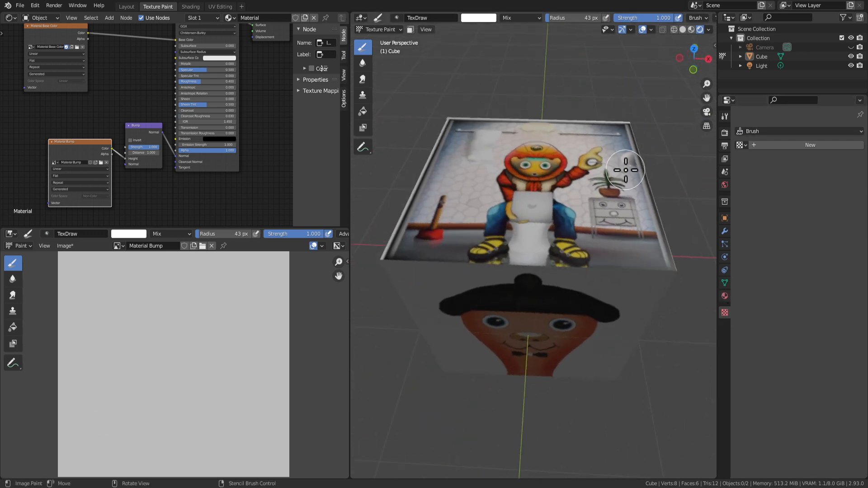
# Create a new brush texture using the image propperdisc.exr and show the cube in front orthographic view behind the stencil.
pyautogui.click(796, 145)
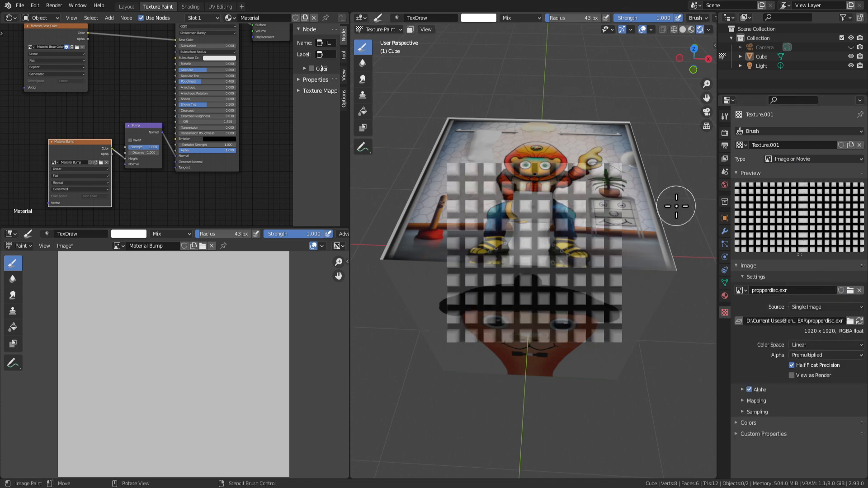
pyautogui.moveTo(562, 285); pyautogui.dragTo(495, 203, button='middle')
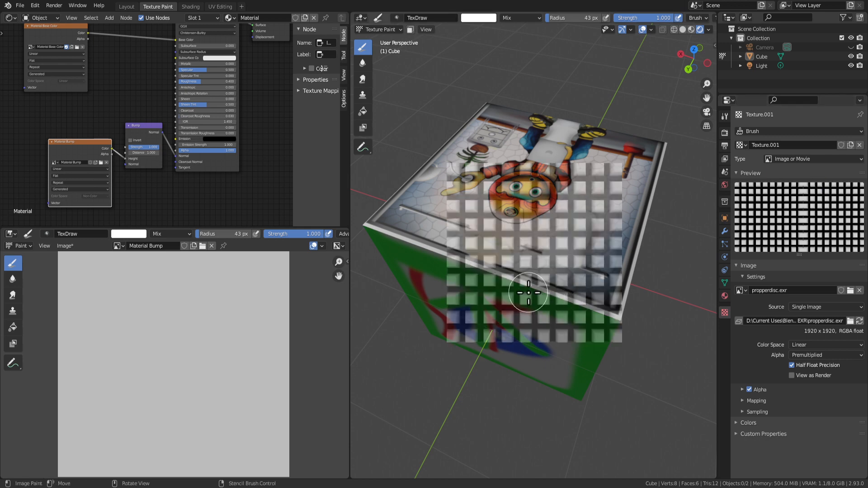
pyautogui.moveTo(489, 235); pyautogui.dragTo(552, 252, button='middle')
pyautogui.press('KP_1')
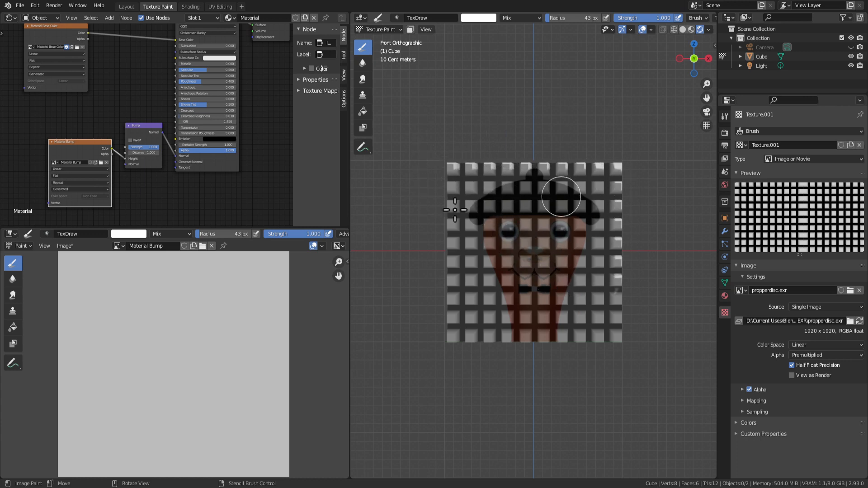
# Enlarge the brush radius to 347 px and paint the grid stencil over the whole front face into Material Bump.
pyautogui.click(520, 230)
pyautogui.press('f')
pyautogui.click(651, 314)
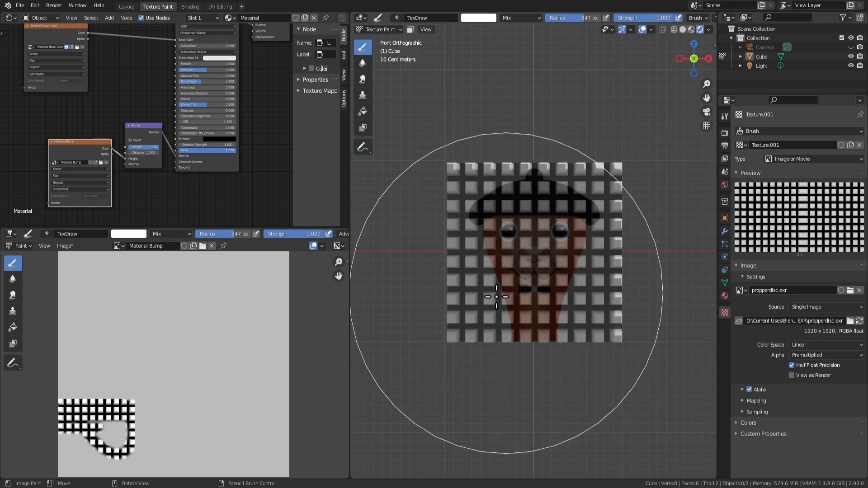
# Examine the front face's bump grid and the other cube faces from several angles in the Shading workspace.
pyautogui.click(198, 7)
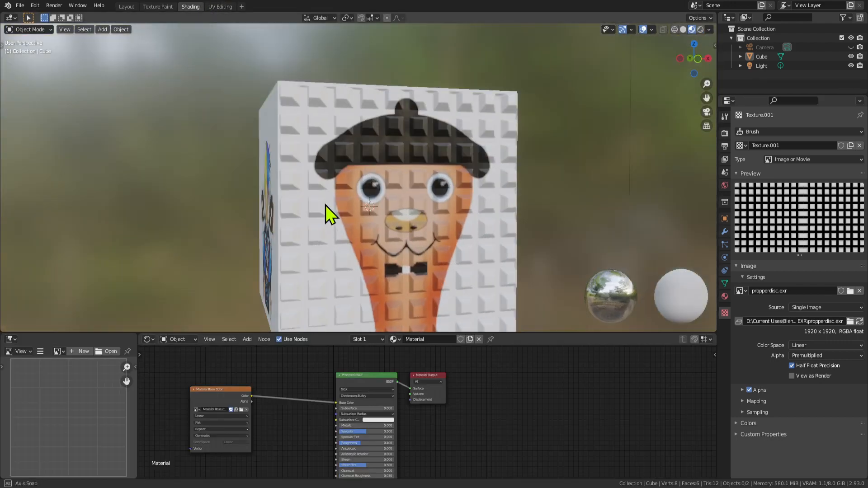
pyautogui.moveTo(325, 205)
pyautogui.mouseDown(button='middle')
pyautogui.moveTo(315, 194)
pyautogui.moveTo(360, 184)
pyautogui.moveTo(460, 185)
pyautogui.moveTo(485, 191)
pyautogui.moveTo(506, 221)
pyautogui.moveTo(500, 199)
pyautogui.moveTo(403, 219)
pyautogui.moveTo(433, 242)
pyautogui.moveTo(467, 193)
pyautogui.moveTo(356, 229)
pyautogui.moveTo(421, 235)
pyautogui.moveTo(503, 185)
pyautogui.moveTo(416, 180)
pyautogui.mouseUp(button='middle')
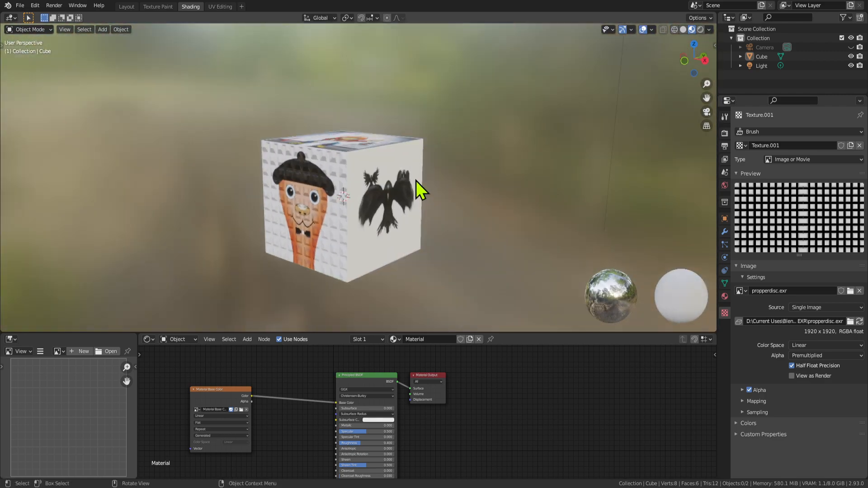
pyautogui.moveTo(397, 222); pyautogui.dragTo(428, 188, button='middle')
pyautogui.scroll(3, 427, 187)
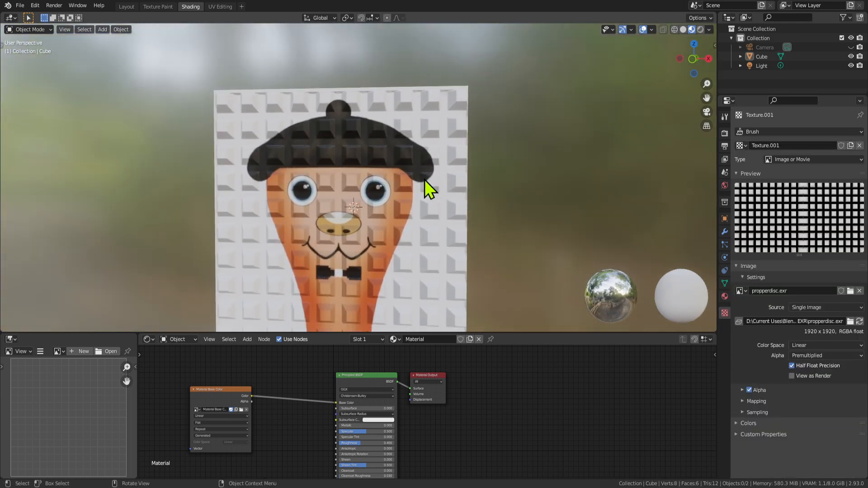
pyautogui.scroll(-3, 428, 188)
pyautogui.moveTo(646, 228); pyautogui.dragTo(446, 209, button='middle')
pyautogui.press('Tab')
pyautogui.press('Tab')
pyautogui.moveTo(491, 276); pyautogui.dragTo(427, 273, button='middle')
pyautogui.press('Tab')
pyautogui.press('Tab')
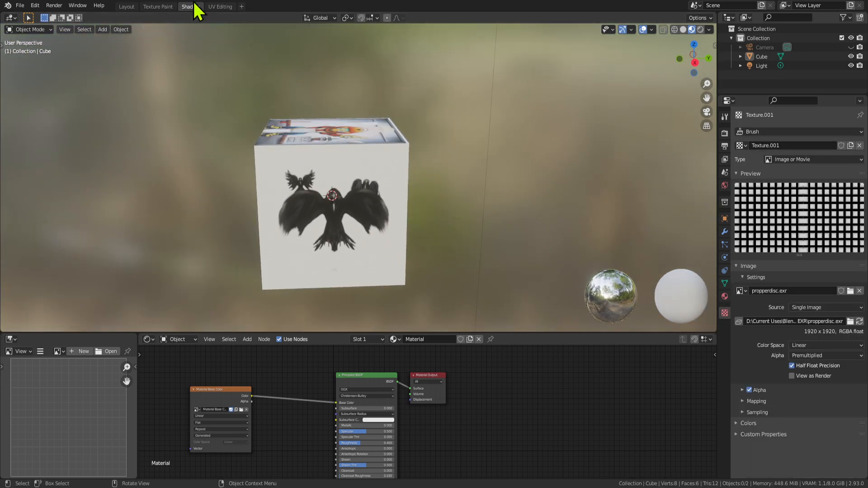
# Return to the Texture Paint workspace and enlarge the brush radius to 500 px over the black bird face.
pyautogui.click(158, 6)
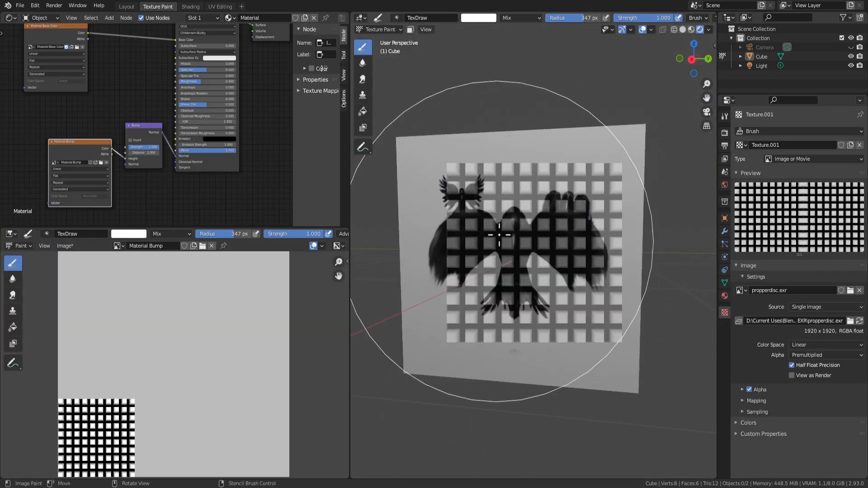
pyautogui.press('f')
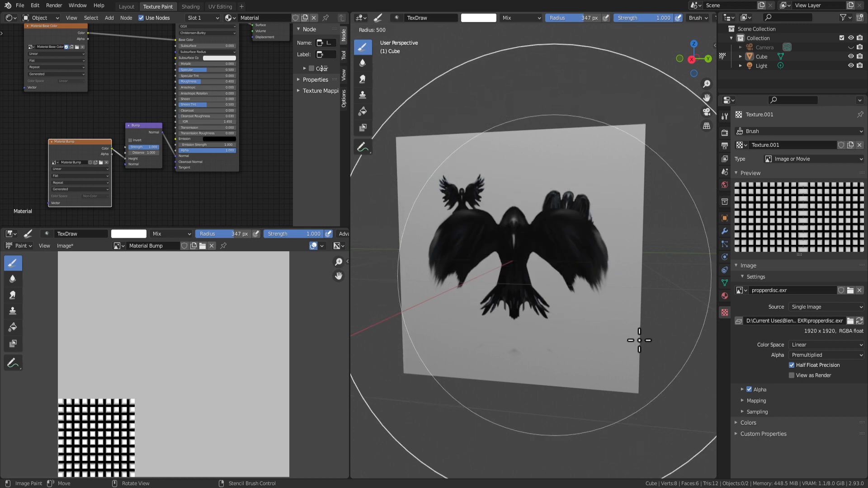
# Shrink the brush stencil over the bird face and set the brush radius to 95 px.
pyautogui.press('Escape')
pyautogui.keyDown('shift'); pyautogui.moveTo(639, 340); pyautogui.dragTo(540, 253, button='right'); pyautogui.keyUp('shift')
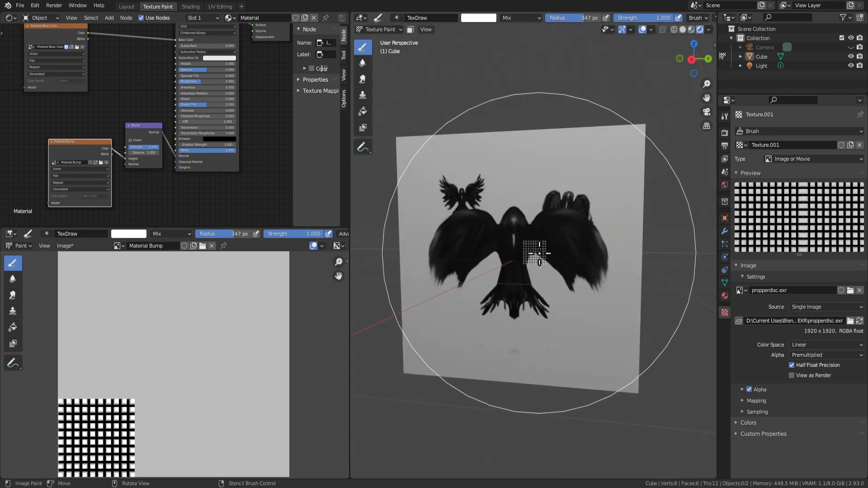
pyautogui.scroll(2, 536, 274)
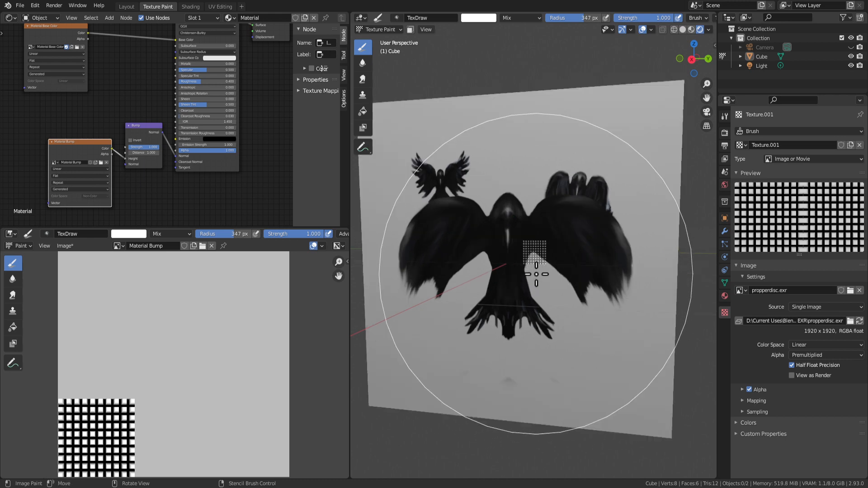
pyautogui.scroll(2, 536, 274)
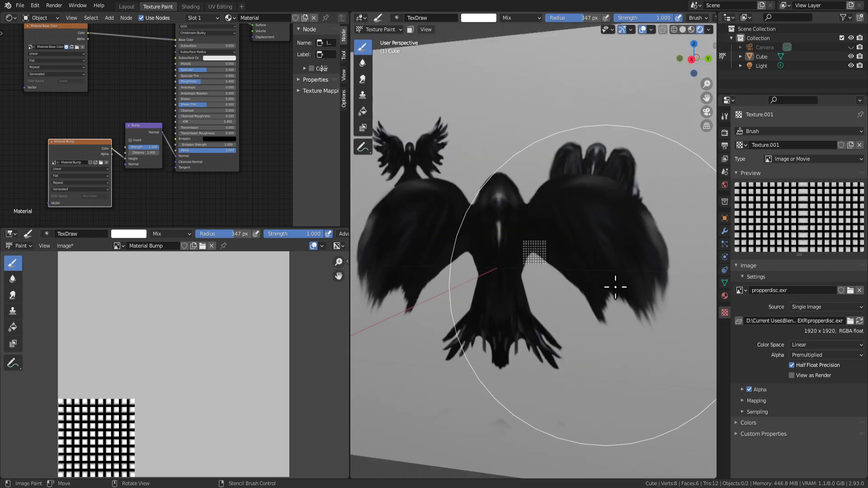
pyautogui.press('f')
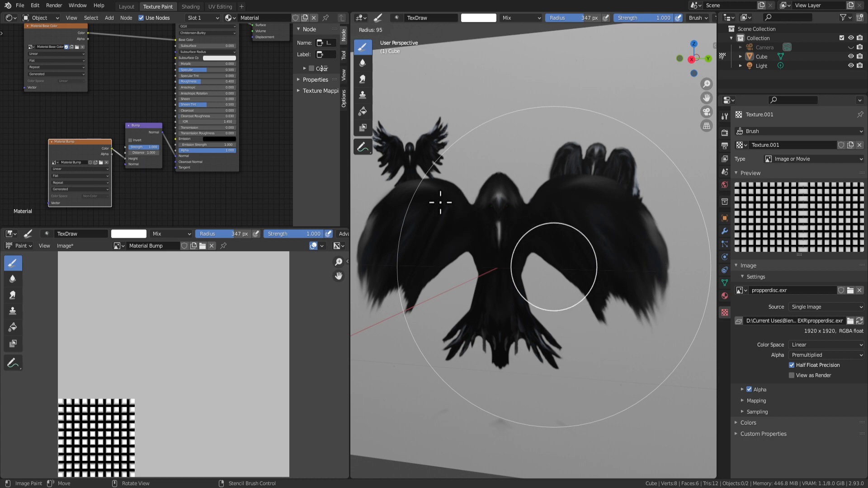
pyautogui.click(440, 202)
# Enlarge the grid stencil over the middle of the bird and paint a patch of bump through it.
pyautogui.moveTo(580, 220); pyautogui.dragTo(513, 162, button='middle')
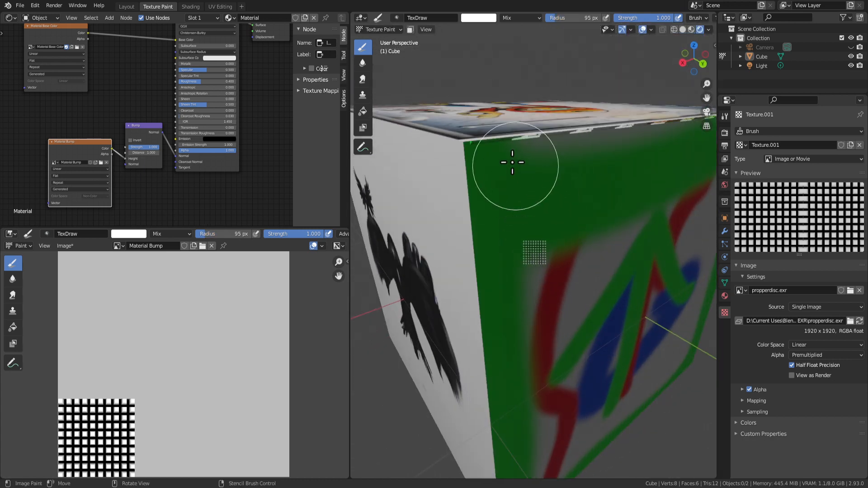
pyautogui.scroll(-4, 655, 256)
pyautogui.moveTo(566, 229); pyautogui.dragTo(539, 248, button='middle')
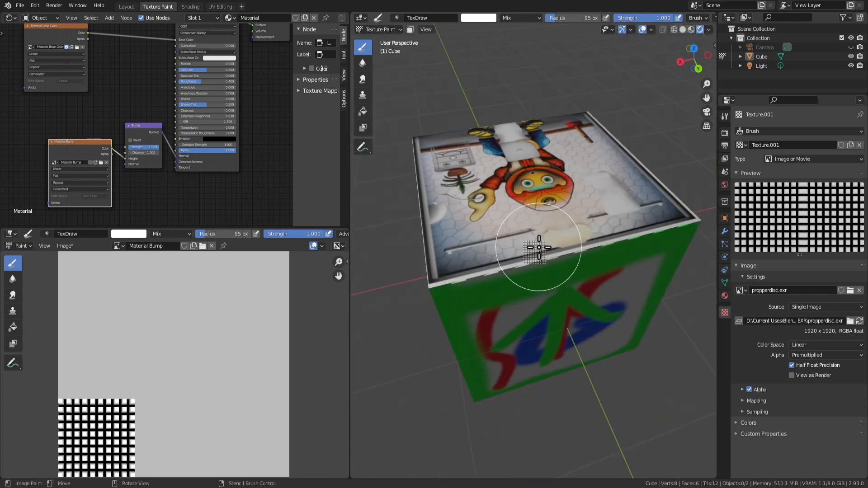
pyautogui.moveTo(464, 265); pyautogui.dragTo(592, 254, button='middle')
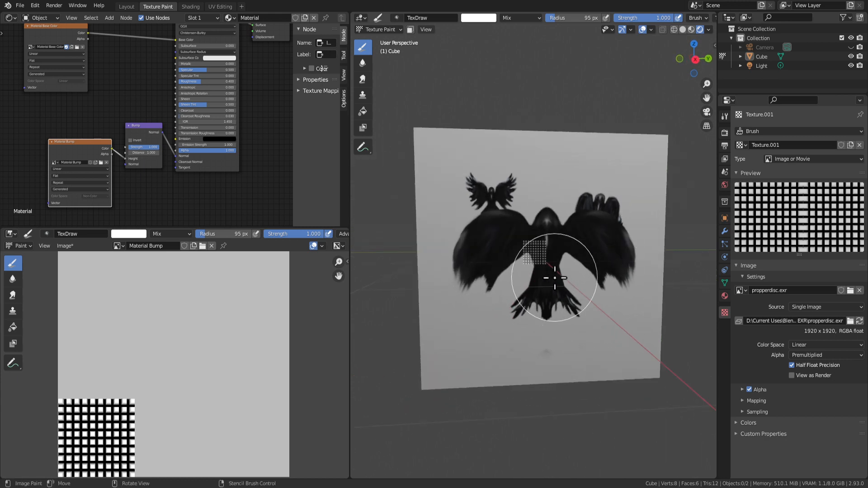
pyautogui.keyDown('shift'); pyautogui.moveTo(546, 275); pyautogui.dragTo(603, 312, button='right'); pyautogui.keyUp('shift')
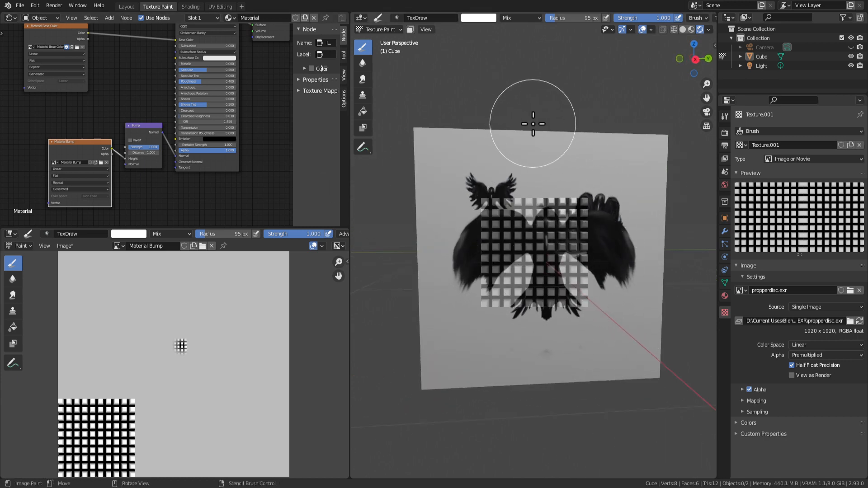
# Examine the painted bump patch on the bird face from several angles and distances.
pyautogui.moveTo(639, 194)
pyautogui.mouseDown(button='middle')
pyautogui.moveTo(601, 194)
pyautogui.moveTo(626, 341)
pyautogui.moveTo(630, 310)
pyautogui.moveTo(566, 260)
pyautogui.mouseUp(button='middle')
pyautogui.moveTo(540, 164); pyautogui.dragTo(498, 226, button='middle')
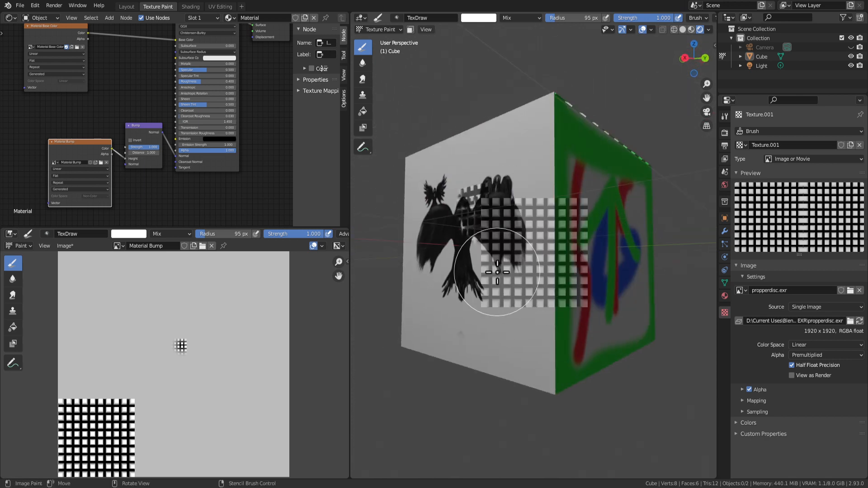
pyautogui.moveTo(575, 269); pyautogui.dragTo(609, 248, button='middle')
pyautogui.scroll(4, 608, 234)
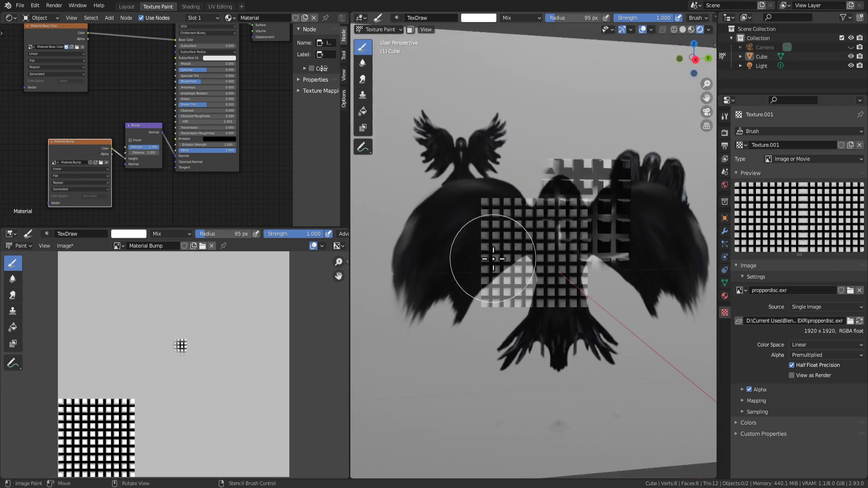
pyautogui.scroll(-3, 500, 317)
pyautogui.moveTo(598, 349)
pyautogui.mouseDown(button='middle')
pyautogui.moveTo(563, 347)
pyautogui.moveTo(564, 333)
pyautogui.moveTo(584, 344)
pyautogui.mouseUp(button='middle')
pyautogui.scroll(4, 531, 241)
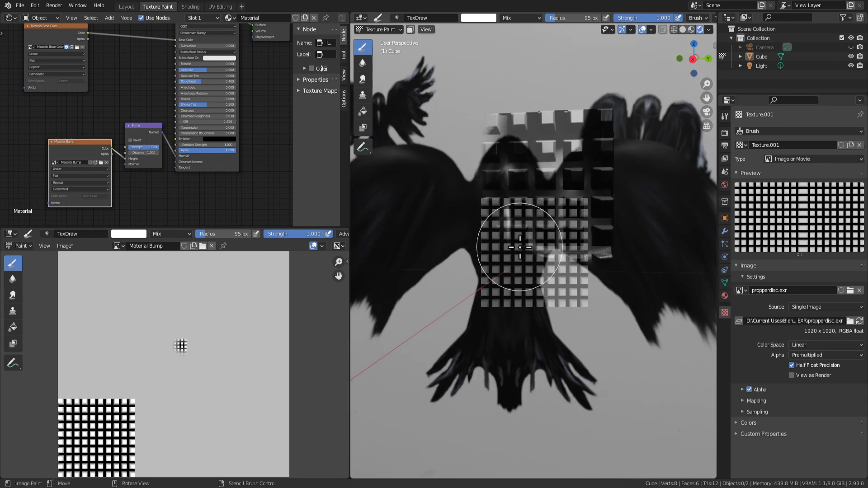
pyautogui.scroll(-3, 558, 249)
pyautogui.moveTo(541, 303); pyautogui.dragTo(559, 299, button='middle')
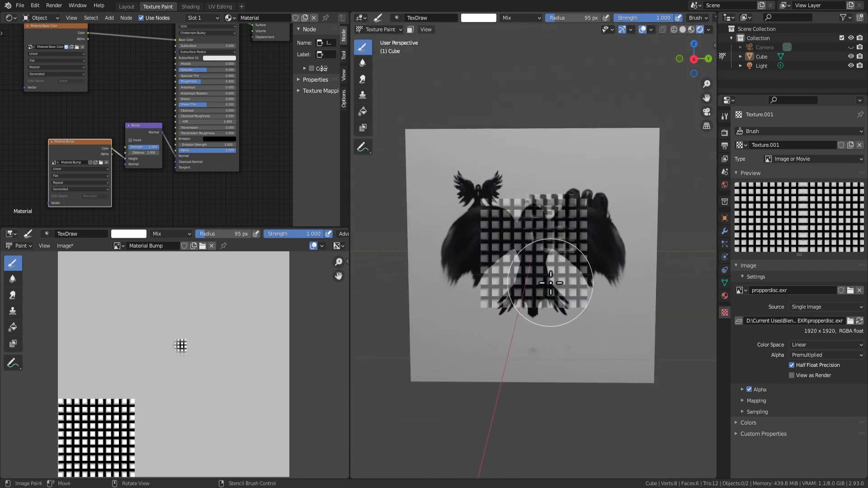
# Face the bird side straight on, move the stencil over the bird's left-hand wing and paint the grid bump through it.
pyautogui.moveTo(550, 260)
pyautogui.mouseDown(button='middle')
pyautogui.moveTo(538, 244)
pyautogui.moveTo(569, 260)
pyautogui.moveTo(543, 259)
pyautogui.mouseUp(button='middle')
pyautogui.press('KP_6')
pyautogui.press('KP_6')
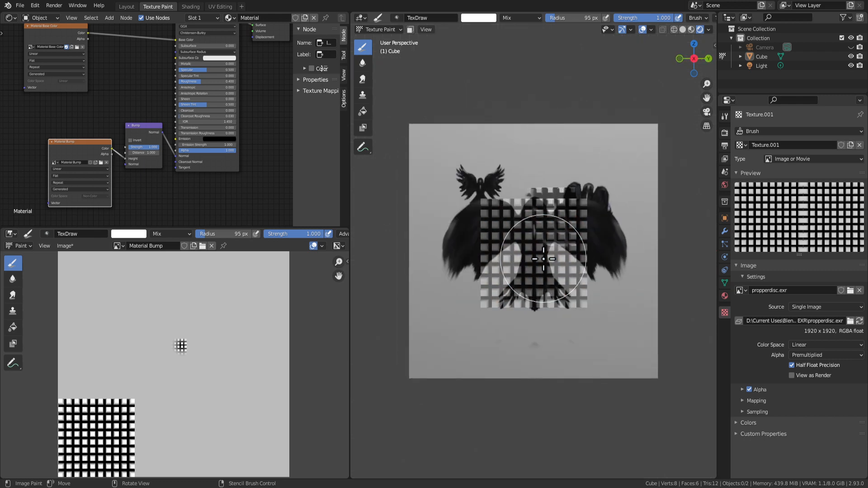
pyautogui.moveTo(525, 229)
pyautogui.mouseDown(button='right')
pyautogui.moveTo(420, 211)
pyautogui.moveTo(451, 210)
pyautogui.mouseUp(button='right')
pyautogui.click(451, 210)
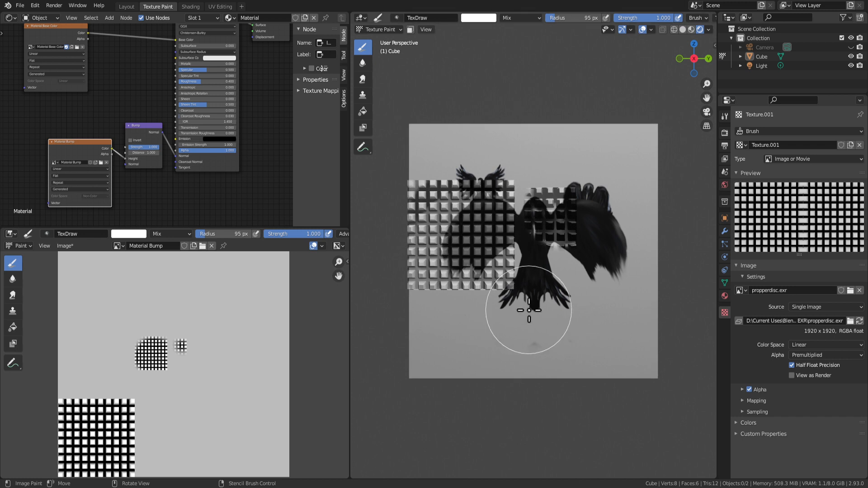
# Move the stencil above the cube, clear of the bird face, and inspect the painted bump.
pyautogui.moveTo(465, 248); pyautogui.dragTo(492, 62, button='right')
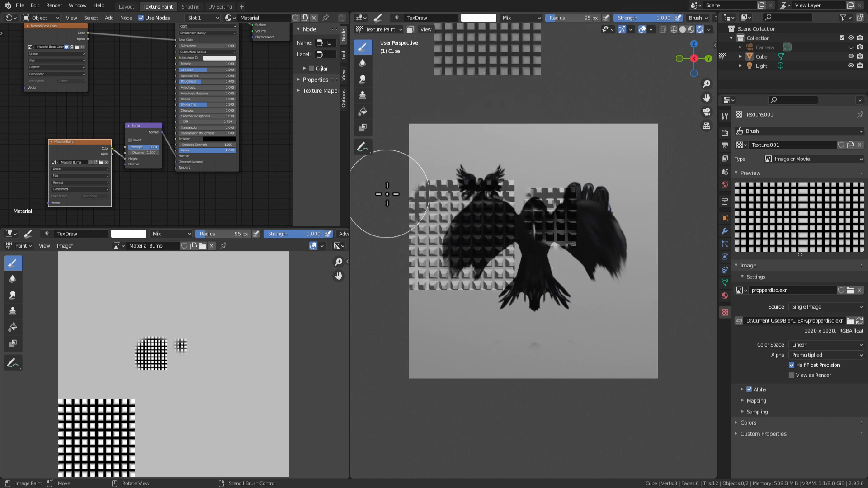
pyautogui.scroll(3, 454, 252)
pyautogui.scroll(-1, 500, 252)
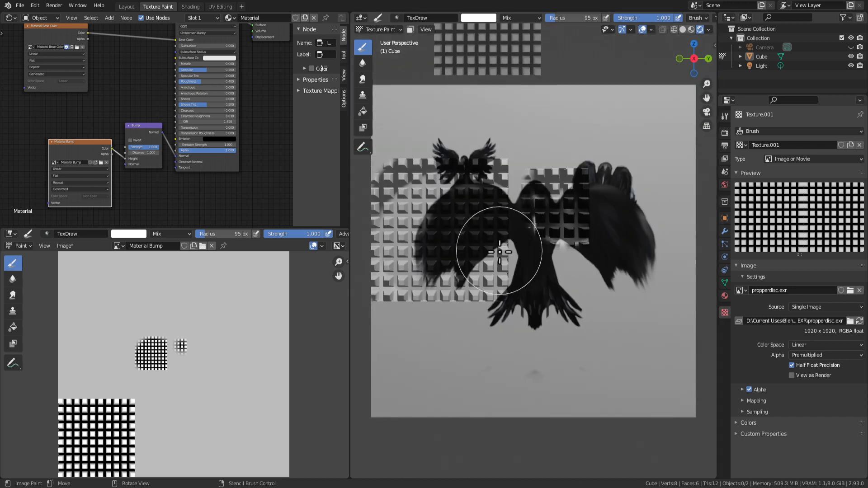
pyautogui.scroll(-2, 486, 337)
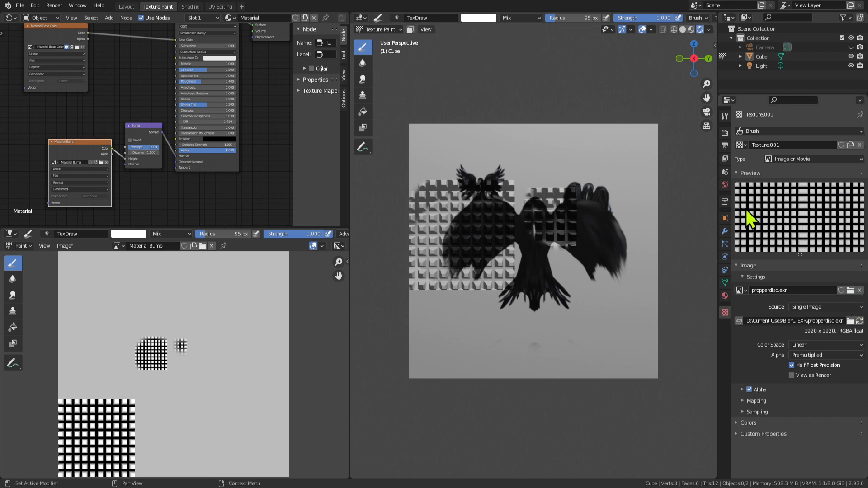
# Unlink the grid texture from the TexDraw brush and create a new empty brush texture.
pyautogui.click(725, 134)
pyautogui.click(728, 147)
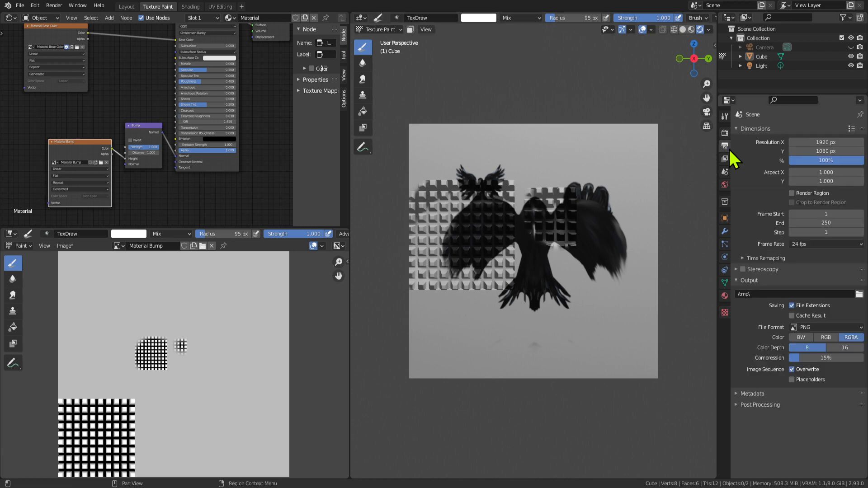
pyautogui.click(725, 160)
pyautogui.click(723, 148)
pyautogui.click(725, 132)
pyautogui.click(725, 117)
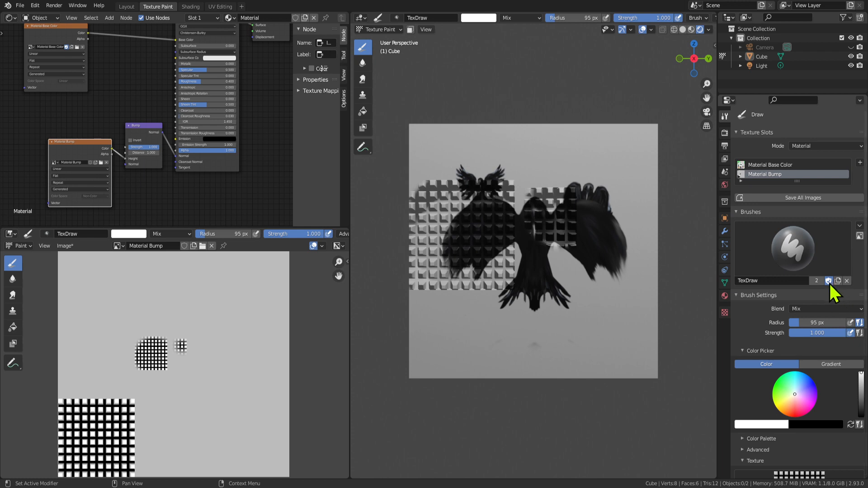
pyautogui.scroll(-3, 778, 407)
pyautogui.scroll(-4, 771, 429)
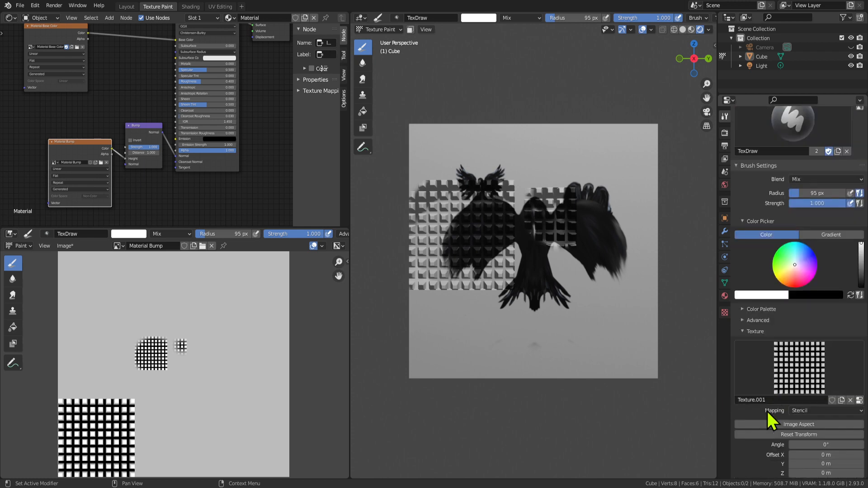
pyautogui.click(850, 400)
pyautogui.click(842, 398)
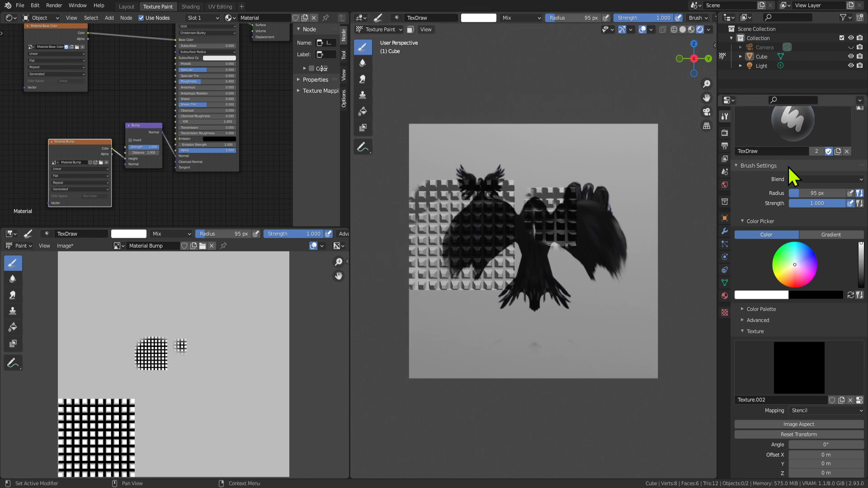
# Examine the grid relief on the bird face in perspective and in the right orthographic view.
pyautogui.scroll(2, 494, 281)
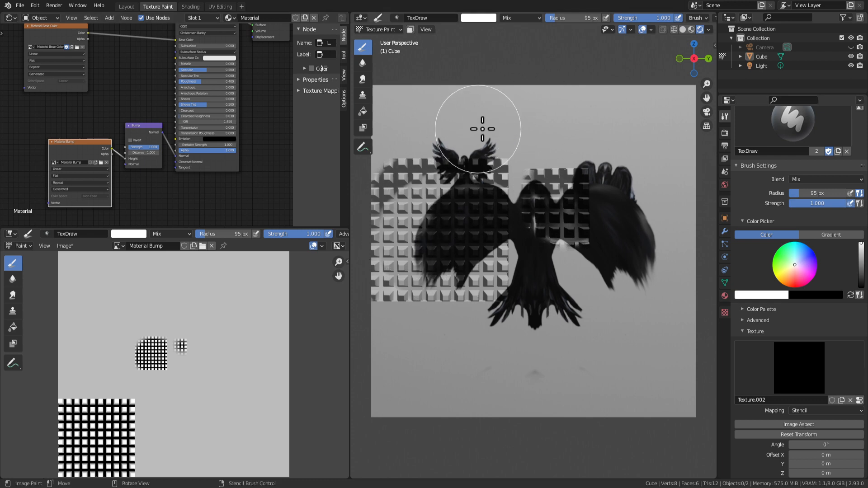
pyautogui.moveTo(482, 129); pyautogui.dragTo(523, 145, button='middle')
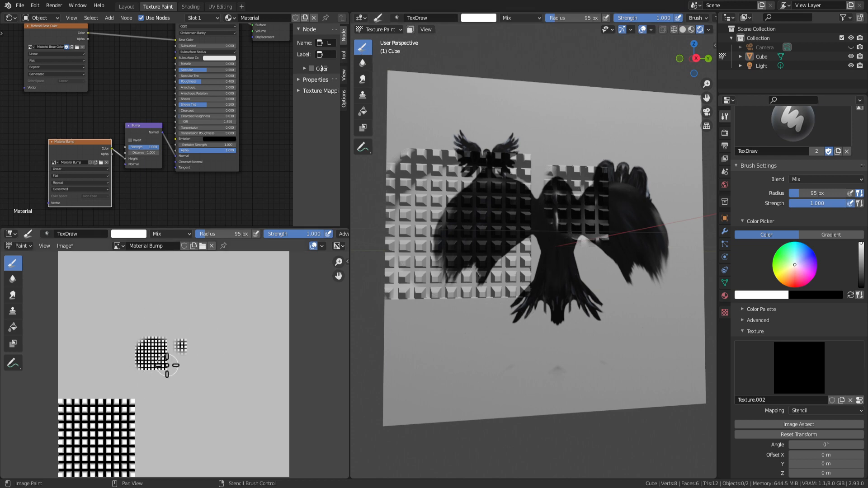
pyautogui.moveTo(552, 359); pyautogui.dragTo(582, 261, button='middle')
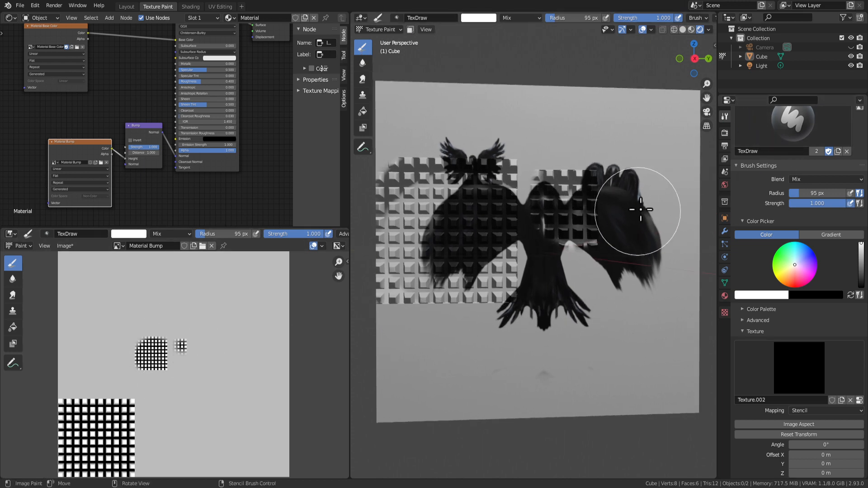
pyautogui.press('KP_7')
pyautogui.press('KP_3')
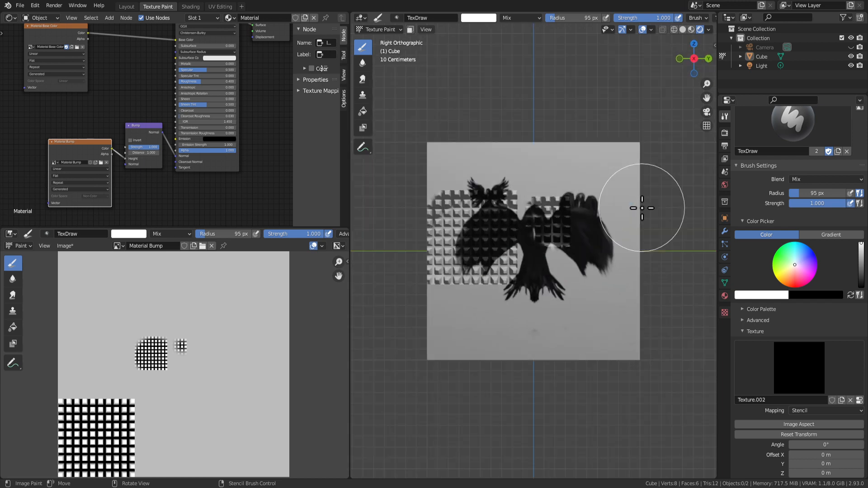
pyautogui.scroll(4, 500, 316)
pyautogui.scroll(-3, 488, 198)
pyautogui.scroll(4, 488, 199)
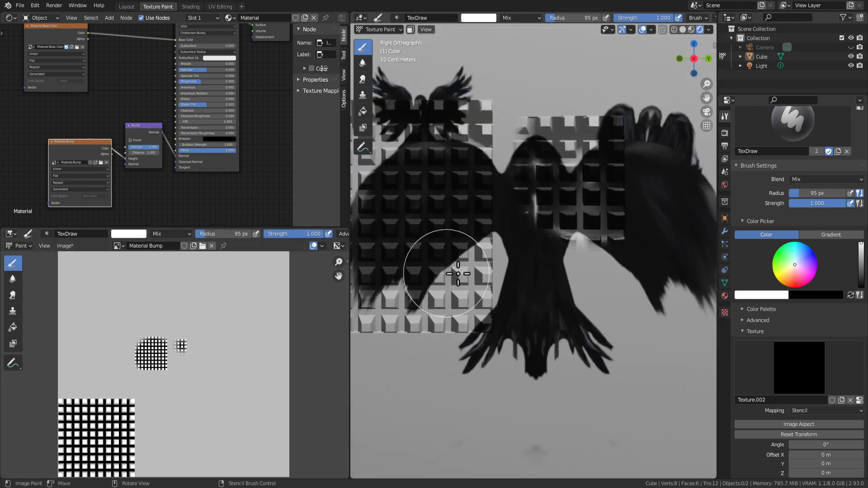
pyautogui.scroll(-2, 446, 271)
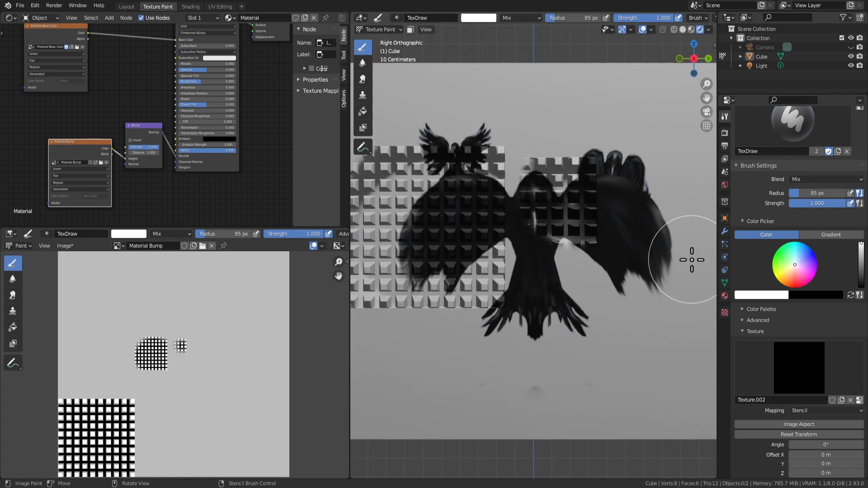
# Collapse the brush's texture settings and set the brush color to black.
pyautogui.click(744, 331)
pyautogui.scroll(5, 792, 203)
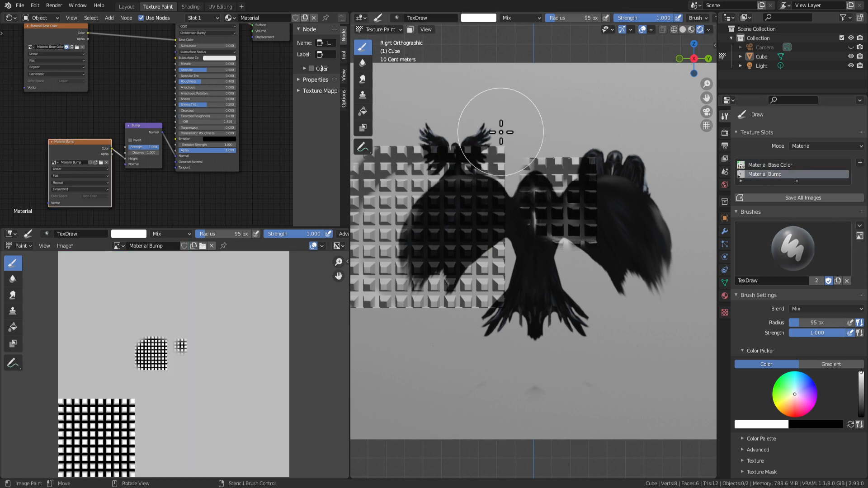
pyautogui.click(482, 19)
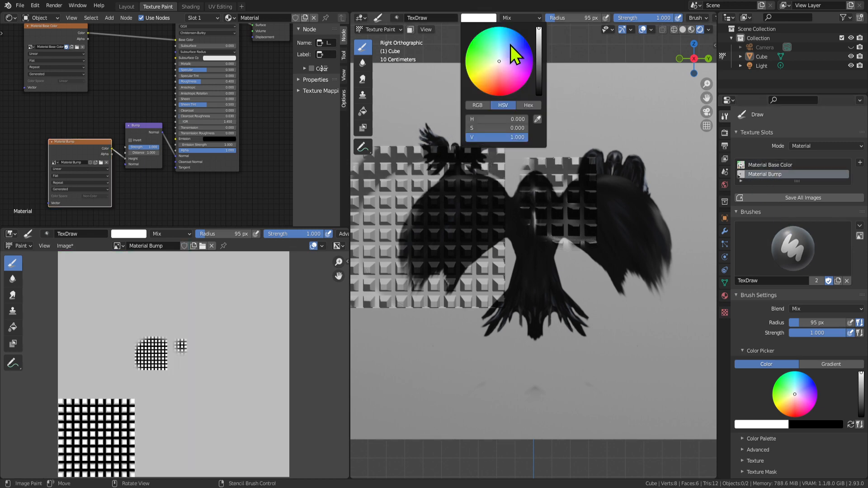
pyautogui.moveTo(538, 29); pyautogui.dragTo(538, 95)
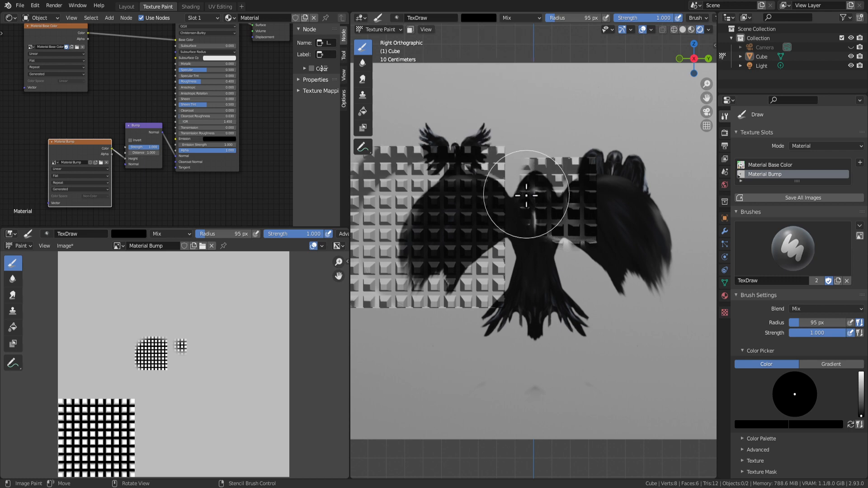
# Switch to the Layout workspace, select the cube and inspect the bump on its bird face.
pyautogui.moveTo(530, 194); pyautogui.dragTo(532, 209, button='middle')
pyautogui.scroll(-3, 603, 310)
pyautogui.moveTo(603, 310); pyautogui.dragTo(497, 378, button='middle')
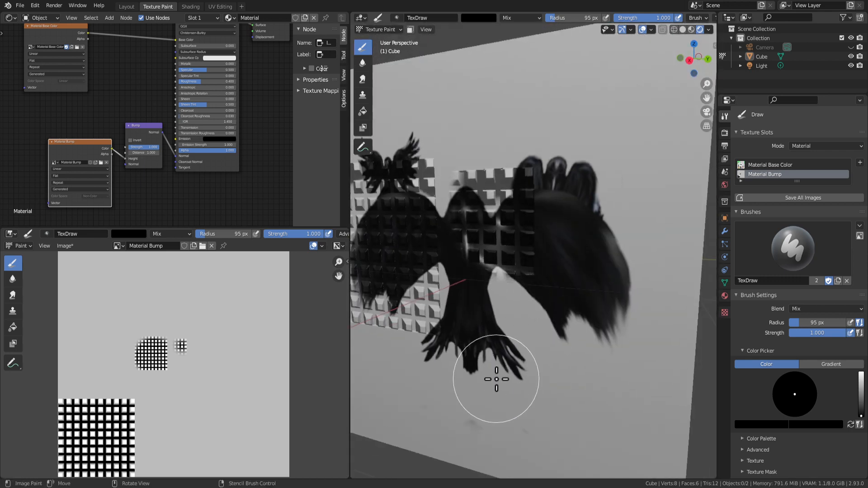
pyautogui.scroll(-3, 536, 330)
pyautogui.scroll(-5, 535, 330)
pyautogui.click(126, 7)
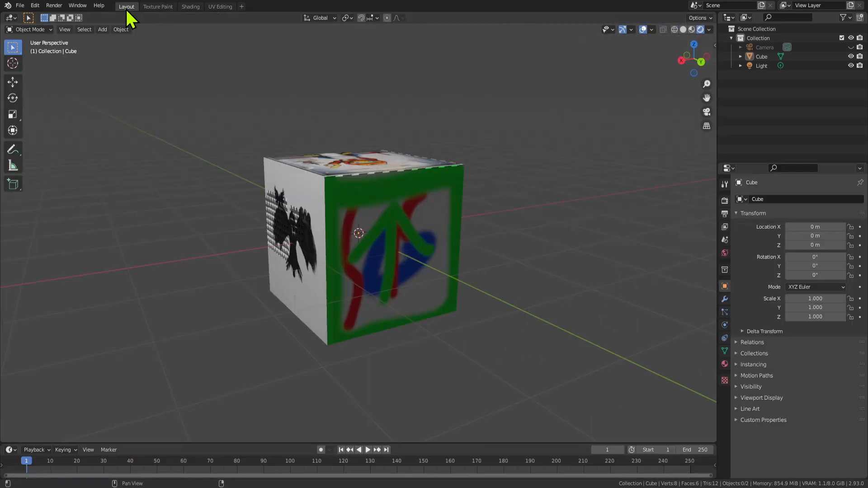
pyautogui.scroll(-2, 504, 210)
pyautogui.scroll(5, 503, 208)
pyautogui.moveTo(344, 226); pyautogui.dragTo(393, 203, button='middle')
pyautogui.click(334, 184)
pyautogui.moveTo(382, 156); pyautogui.dragTo(351, 167, button='middle')
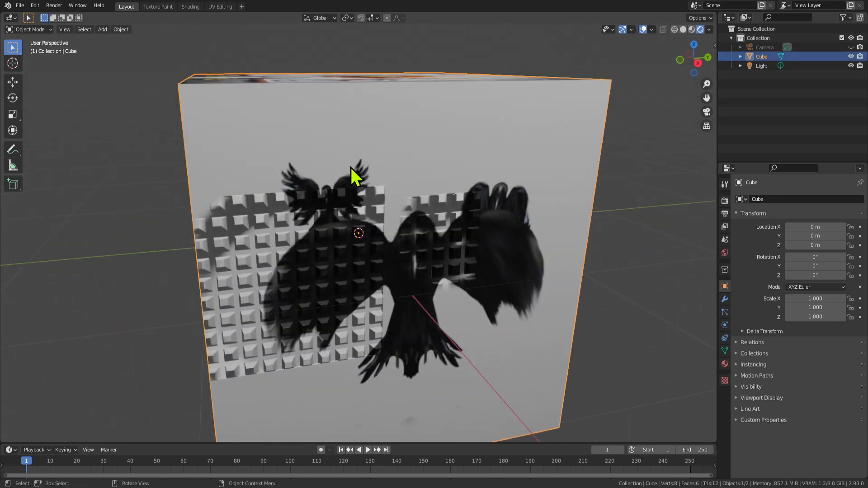
# Deselect the cube and put it into Edit Mode with the bird face in view.
pyautogui.click(104, 149)
pyautogui.scroll(-2, 103, 148)
pyautogui.scroll(1, 122, 230)
pyautogui.press('Tab')
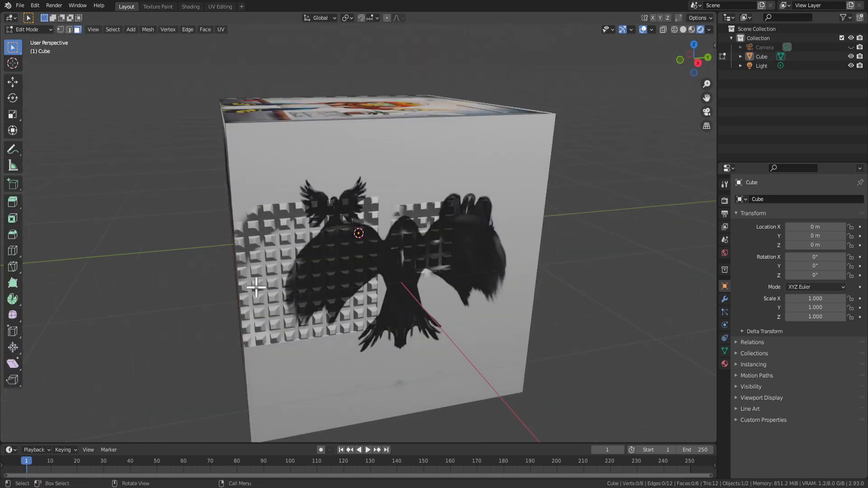
pyautogui.press('Tab')
pyautogui.moveTo(311, 295)
pyautogui.mouseDown(button='middle')
pyautogui.moveTo(371, 377)
pyautogui.moveTo(318, 275)
pyautogui.mouseUp(button='middle')
pyautogui.press('Tab')
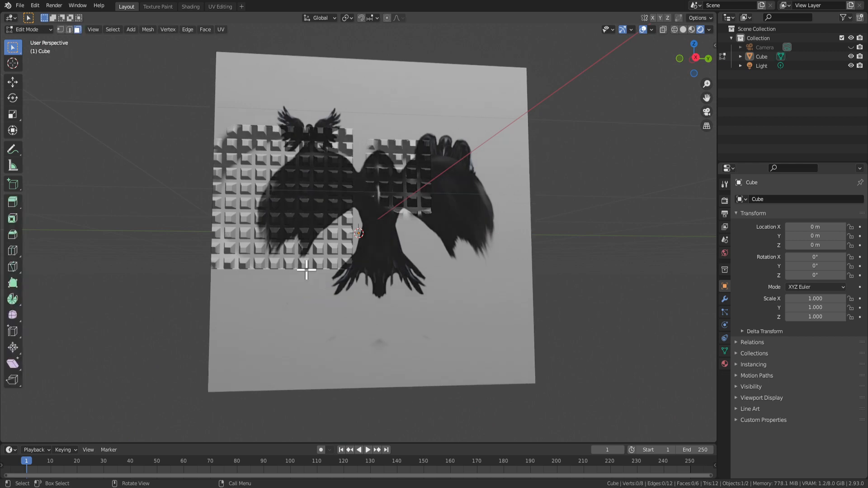
# Switch to the Texture Paint workspace.
pyautogui.click(169, 6)
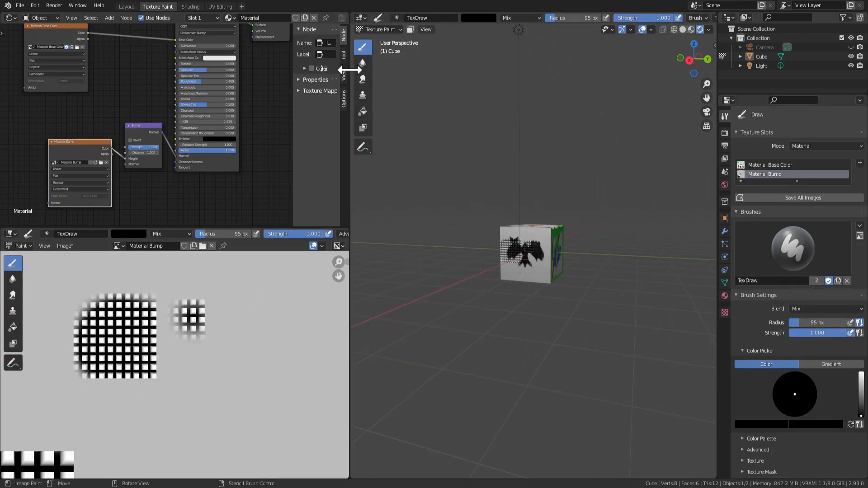
# Try smearing the outer side of the large painted grid on the bird face with the Smear brush, and undo the stroke.
pyautogui.click(362, 79)
pyautogui.scroll(8, 494, 288)
pyautogui.moveTo(494, 288)
pyautogui.mouseDown()
pyautogui.moveTo(442, 272)
pyautogui.moveTo(452, 290)
pyautogui.mouseUp()
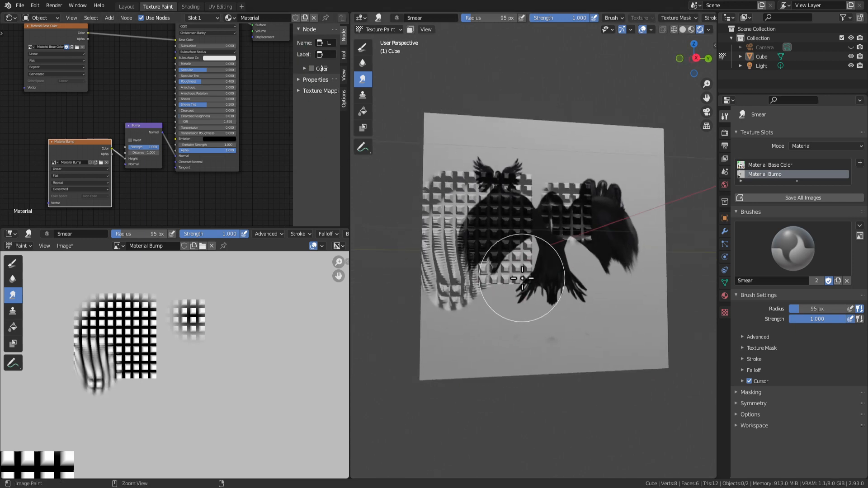
pyautogui.hotkey('ctrl', 'z')
pyautogui.scroll(2, 476, 352)
pyautogui.scroll(2, 476, 352)
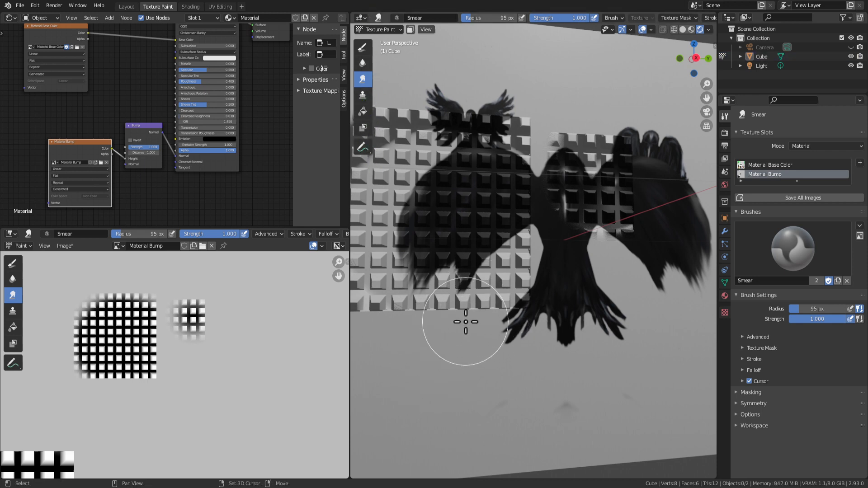
# Look through the output and render settings, the available Smear brushes and the brush texture settings.
pyautogui.click(724, 145)
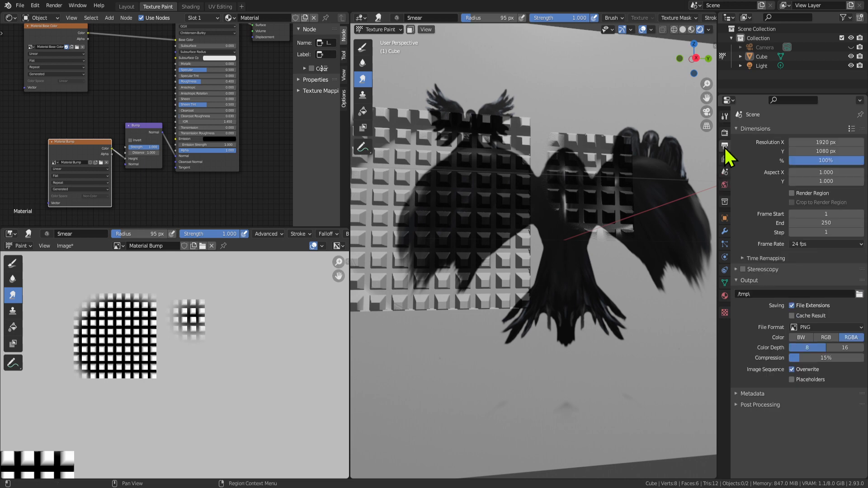
pyautogui.click(725, 133)
pyautogui.click(725, 116)
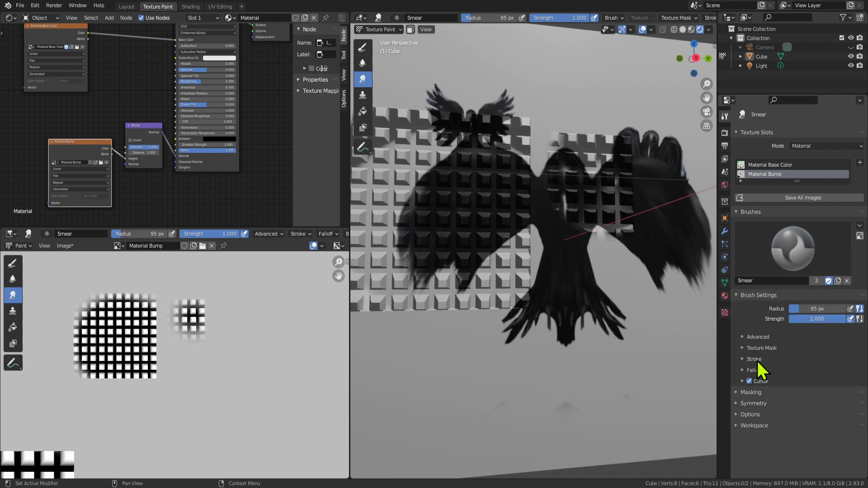
pyautogui.click(805, 246)
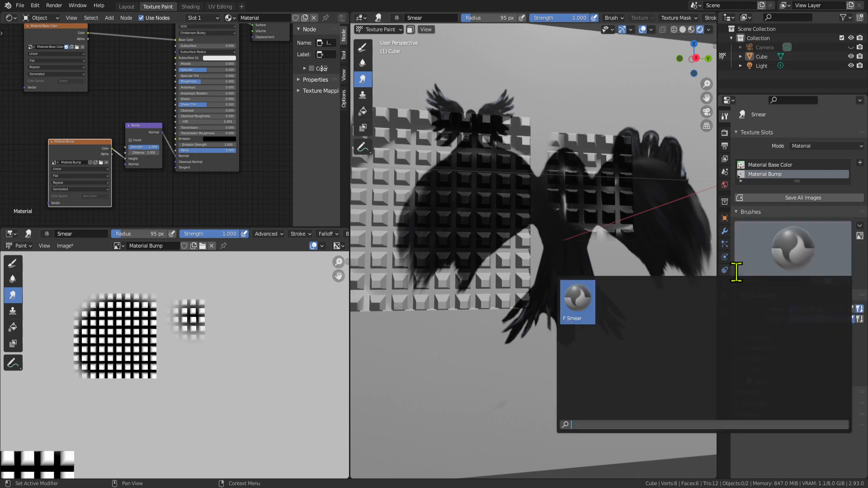
pyautogui.click(577, 317)
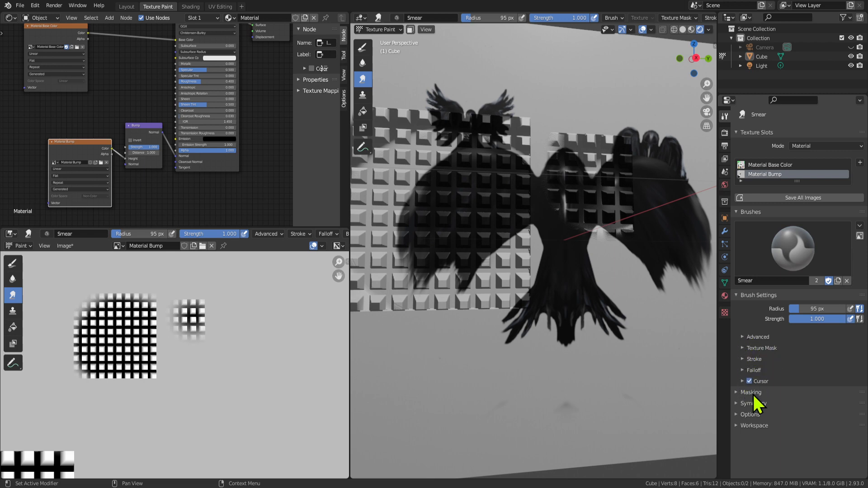
pyautogui.click(725, 312)
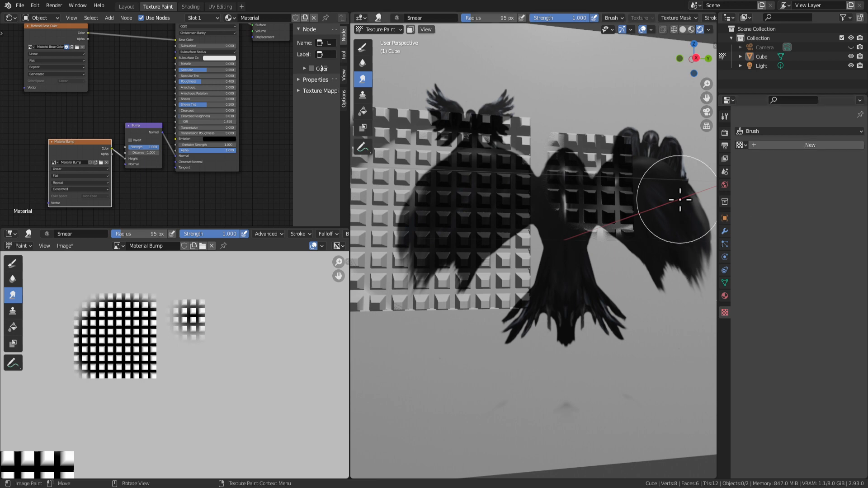
pyautogui.scroll(2, 516, 209)
pyautogui.scroll(-3, 418, 136)
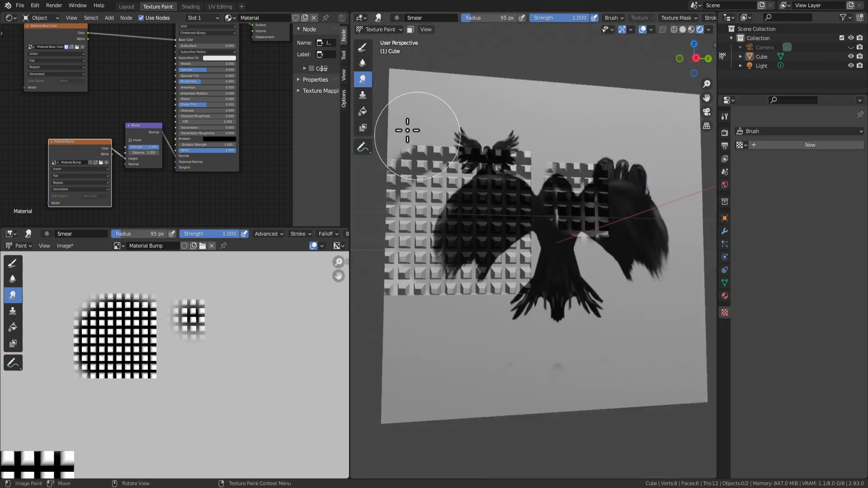
# Return to the Draw brush and set its color to white.
pyautogui.click(364, 49)
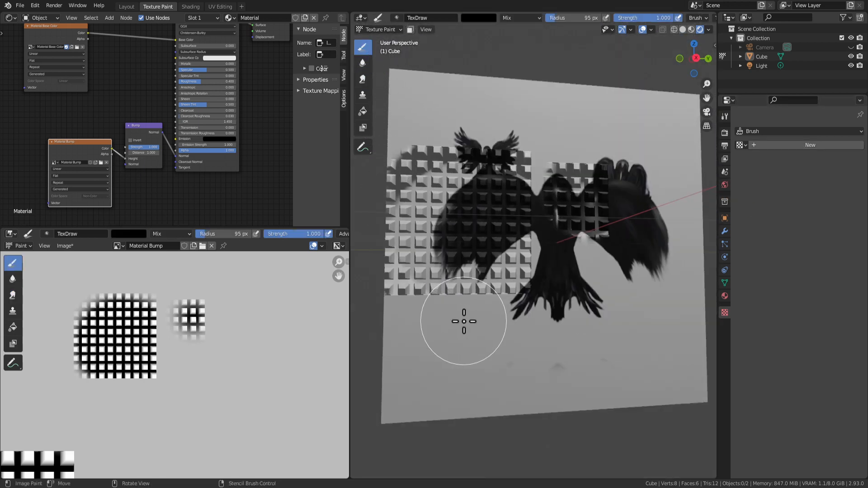
pyautogui.click(394, 30)
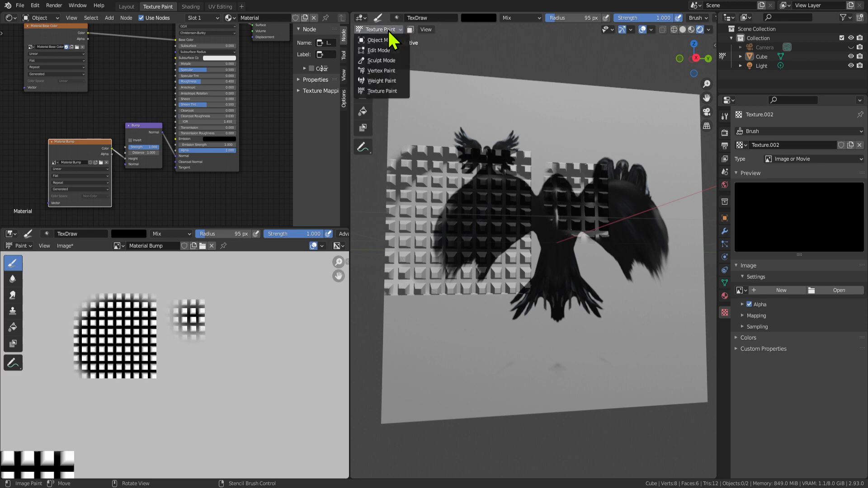
pyautogui.click(388, 31)
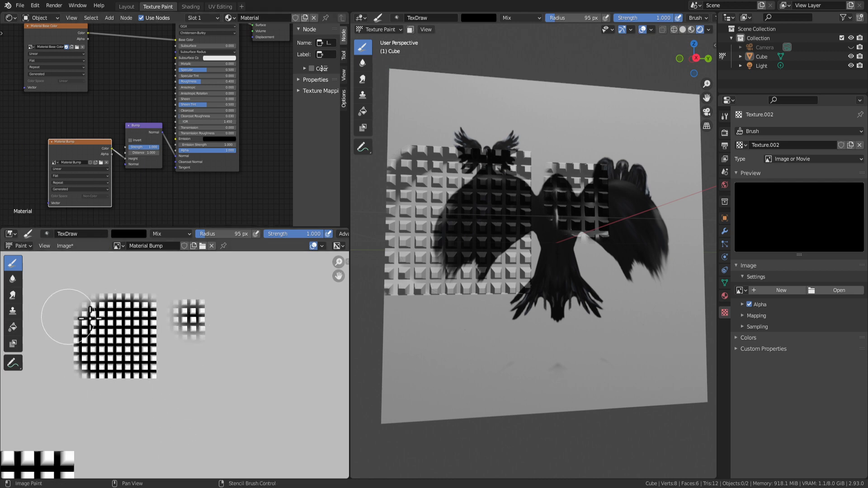
pyautogui.click(11, 284)
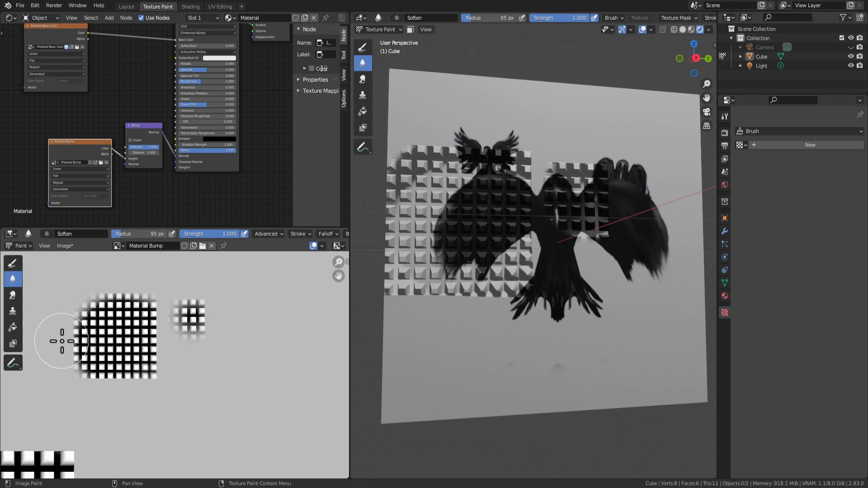
pyautogui.click(13, 263)
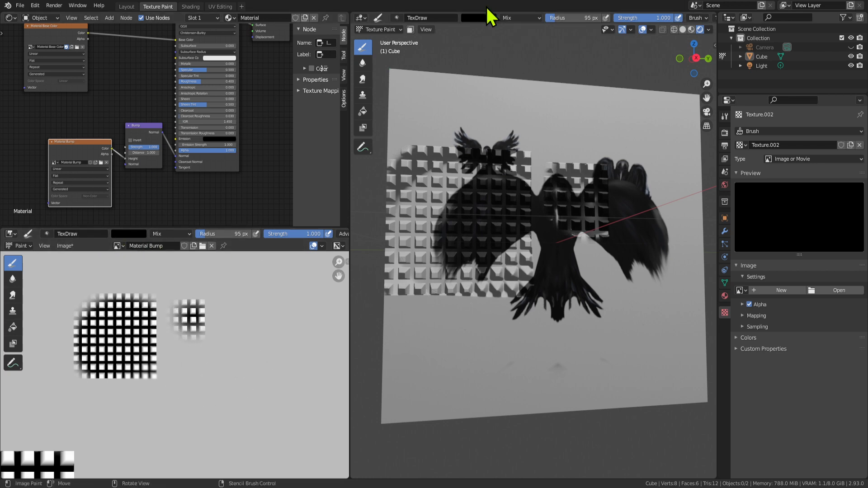
pyautogui.click(397, 17)
pyautogui.click(490, 20)
pyautogui.moveTo(539, 85); pyautogui.dragTo(539, 28)
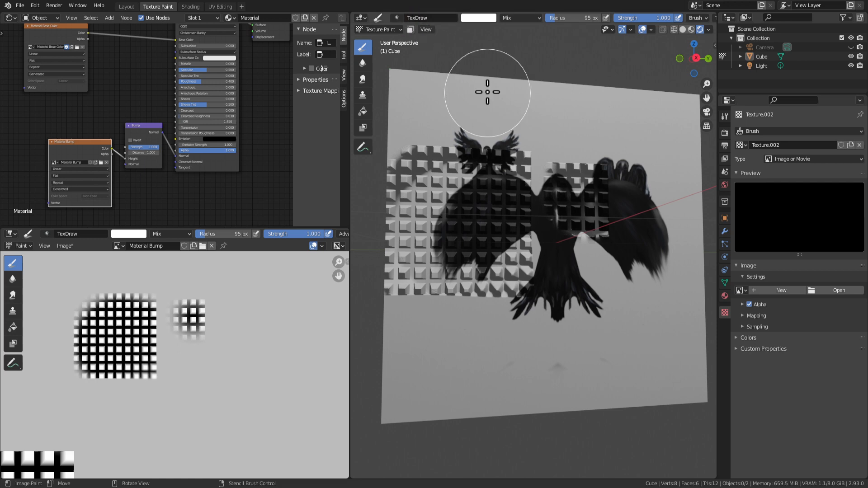
pyautogui.click(398, 17)
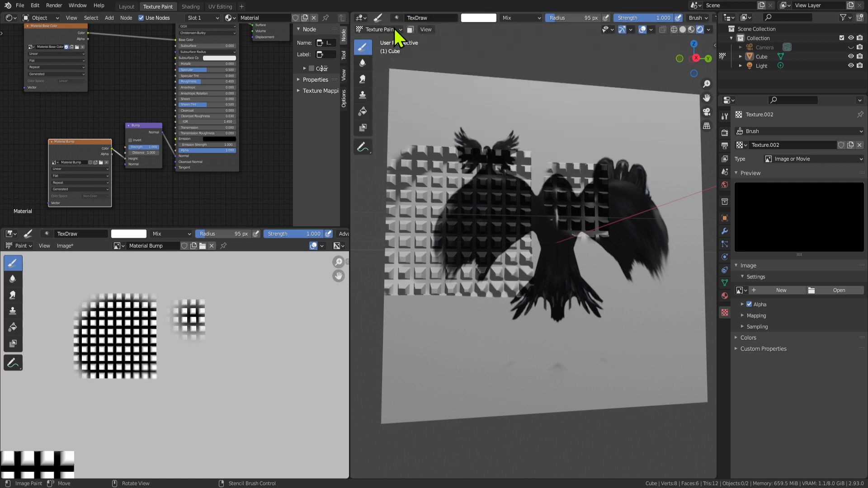
pyautogui.click(394, 28)
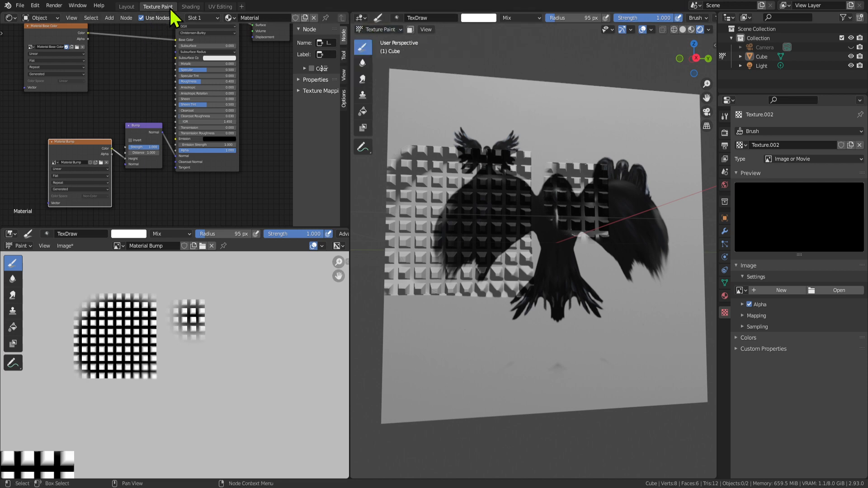
pyautogui.click(190, 6)
pyautogui.click(159, 7)
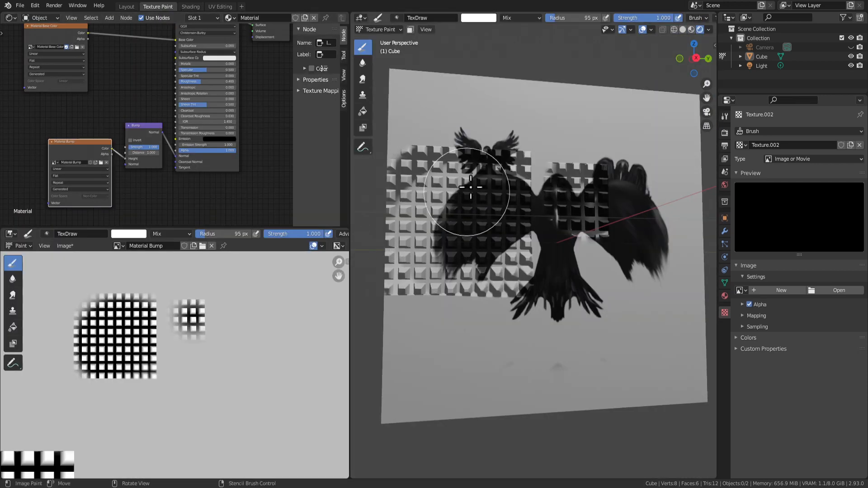
# Undo the last change to bring back the propperdisc.exr grid image in the brush texture.
pyautogui.moveTo(471, 186)
pyautogui.mouseDown(button='middle')
pyautogui.moveTo(464, 177)
pyautogui.moveTo(468, 192)
pyautogui.mouseUp(button='middle')
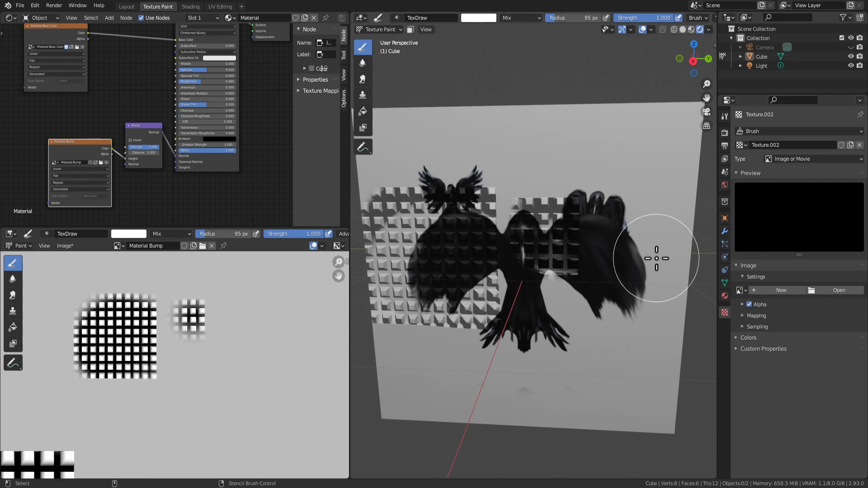
pyautogui.hotkey('ctrl', 'z')
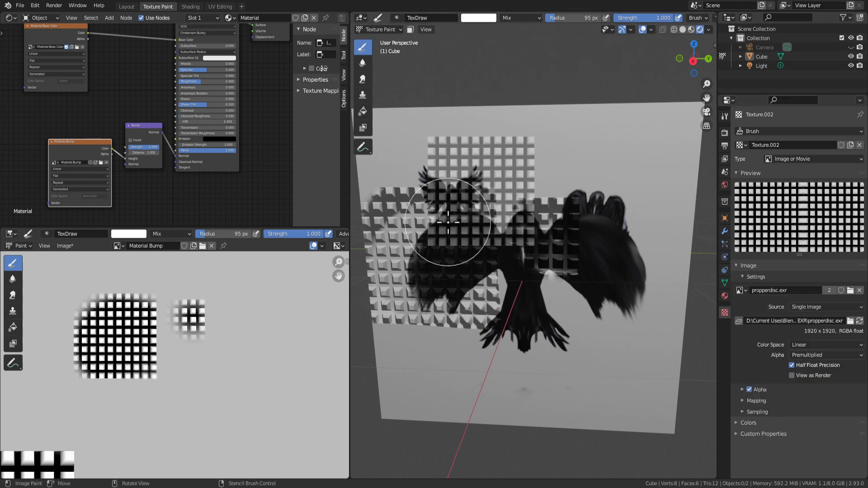
# Examine the stencil image's source options, the brush options and the output settings.
pyautogui.click(820, 308)
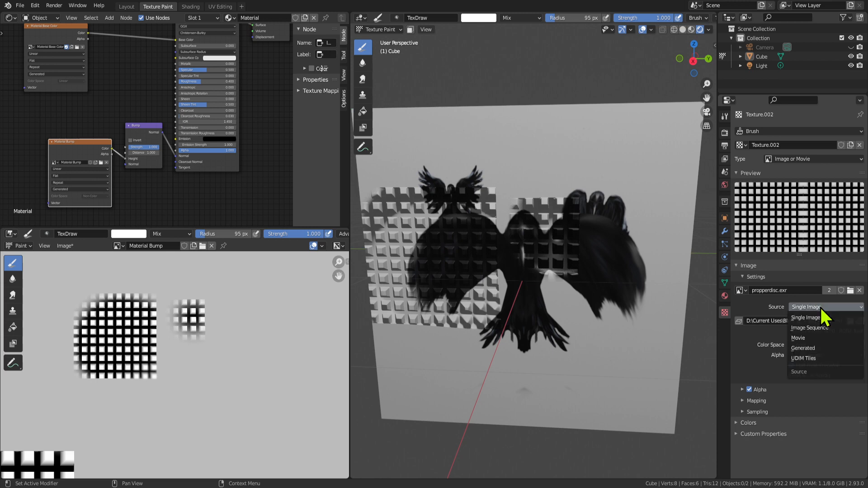
pyautogui.click(724, 117)
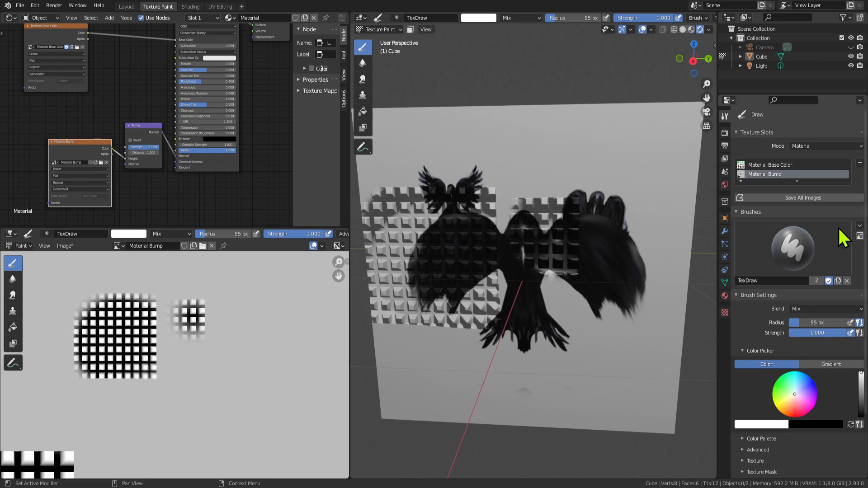
pyautogui.click(860, 227)
pyautogui.moveTo(836, 235)
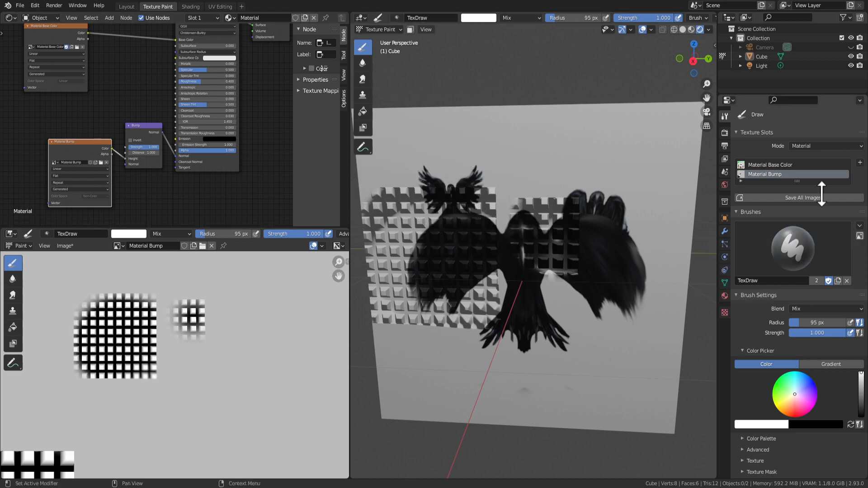
pyautogui.click(725, 146)
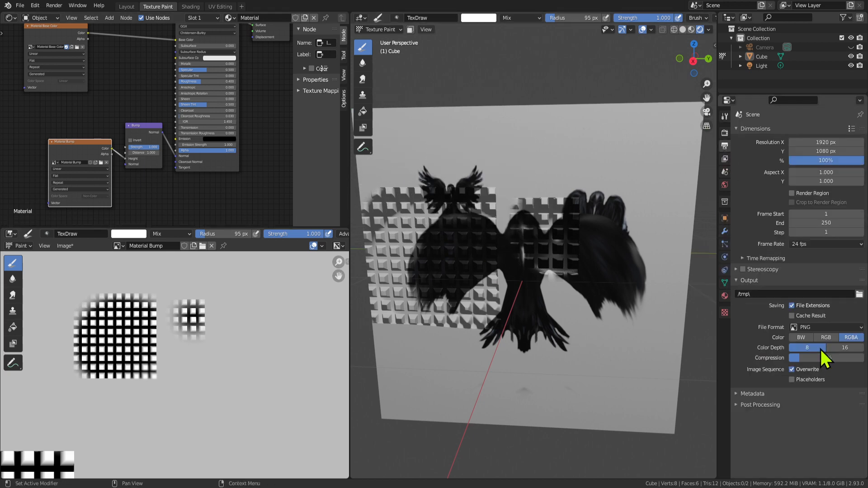
pyautogui.click(725, 118)
pyautogui.scroll(-3, 803, 370)
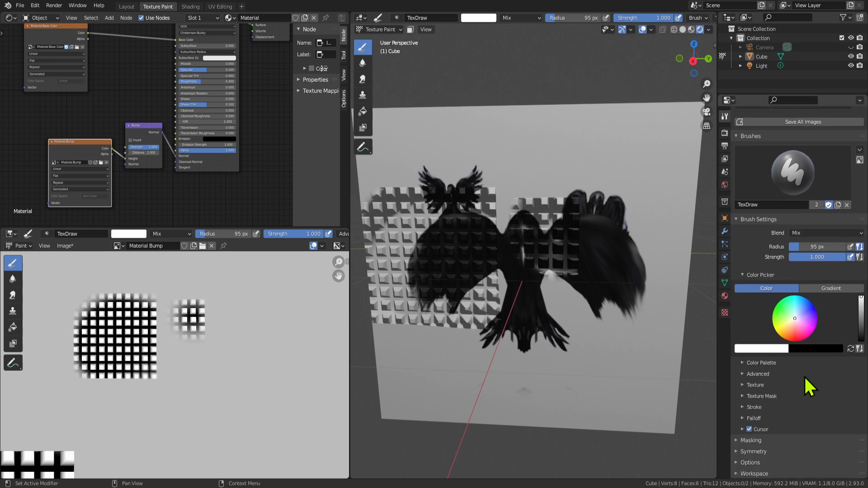
pyautogui.scroll(2, 768, 386)
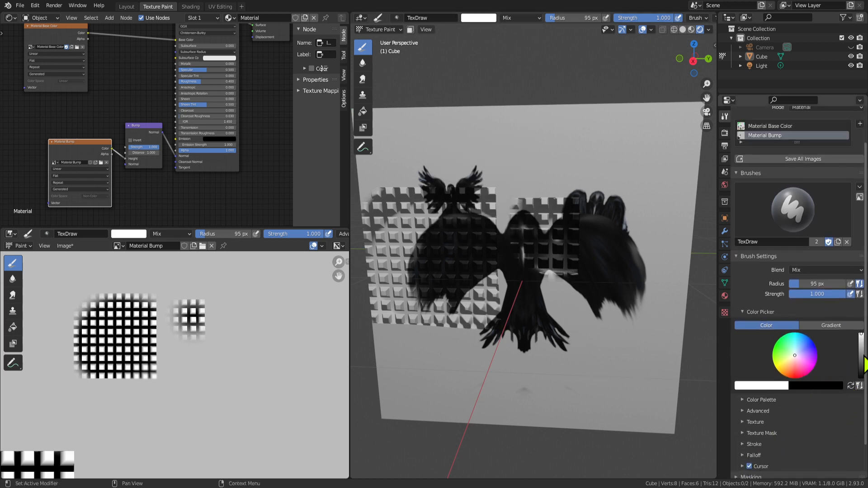
# View the cube from the front, and rotate the view in steps until it squarely faces the bird side.
pyautogui.moveTo(497, 325); pyautogui.dragTo(505, 345, button='middle')
pyautogui.press('KP_1')
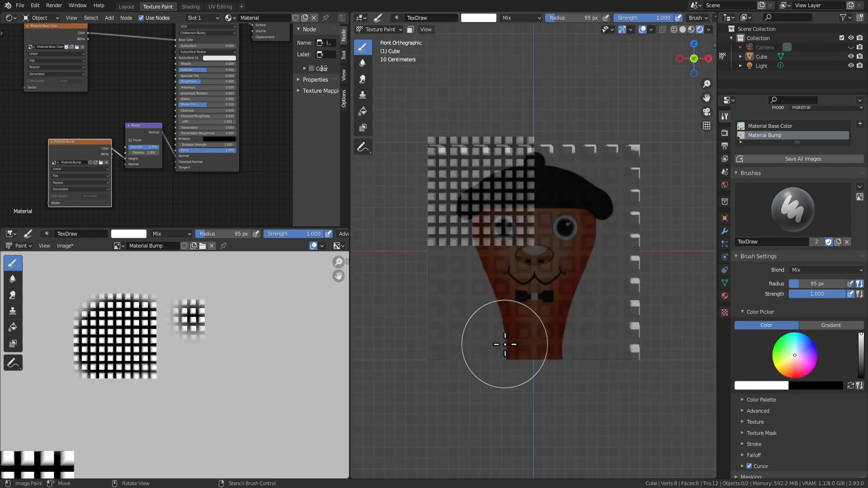
pyautogui.press('KP_6')
pyautogui.press('KP_6')
pyautogui.press('KP_6')
pyautogui.press('KP_6')
pyautogui.press('KP_6')
pyautogui.press('KP_6')
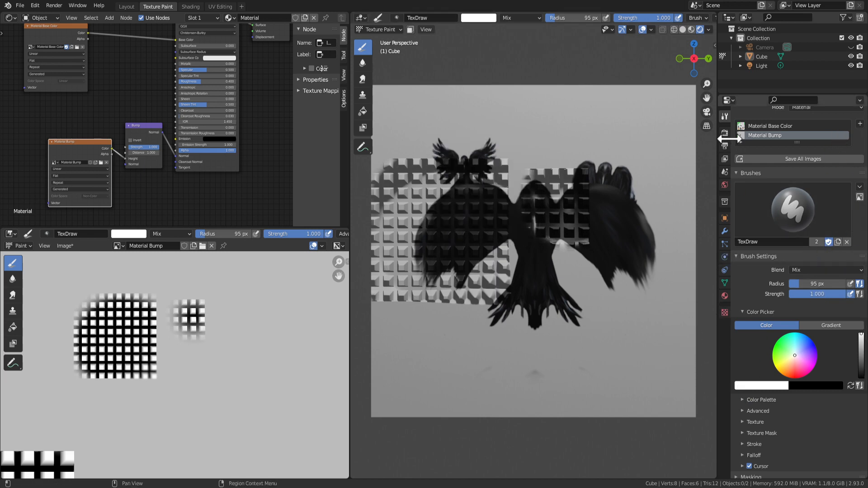
# Check the stencil texture's image properties and expand the Draw brush's texture settings.
pyautogui.click(725, 313)
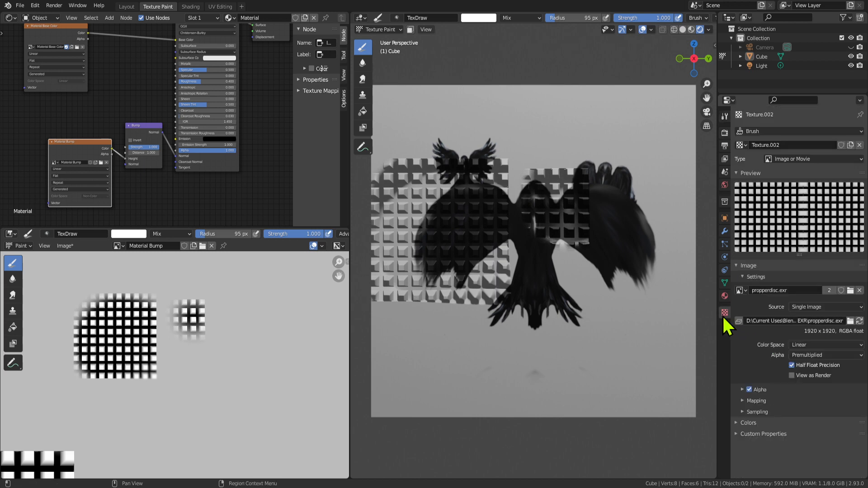
pyautogui.click(724, 131)
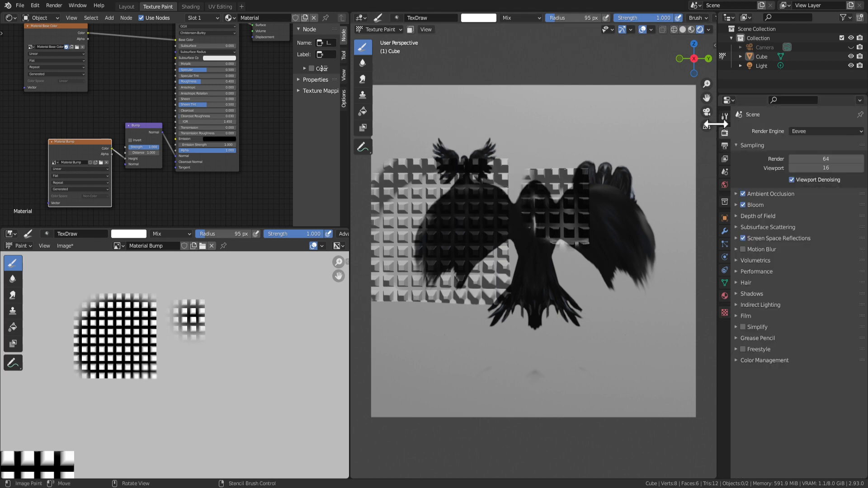
pyautogui.click(725, 117)
pyautogui.scroll(-4, 795, 353)
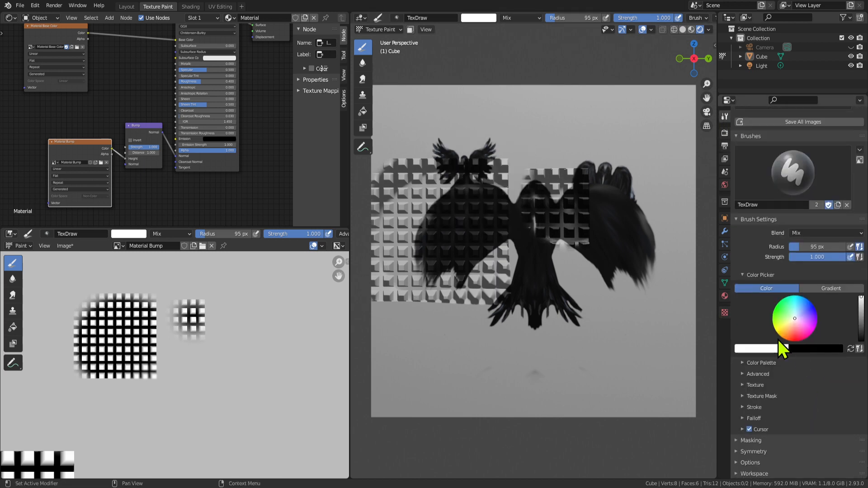
pyautogui.click(744, 385)
pyautogui.scroll(-4, 805, 403)
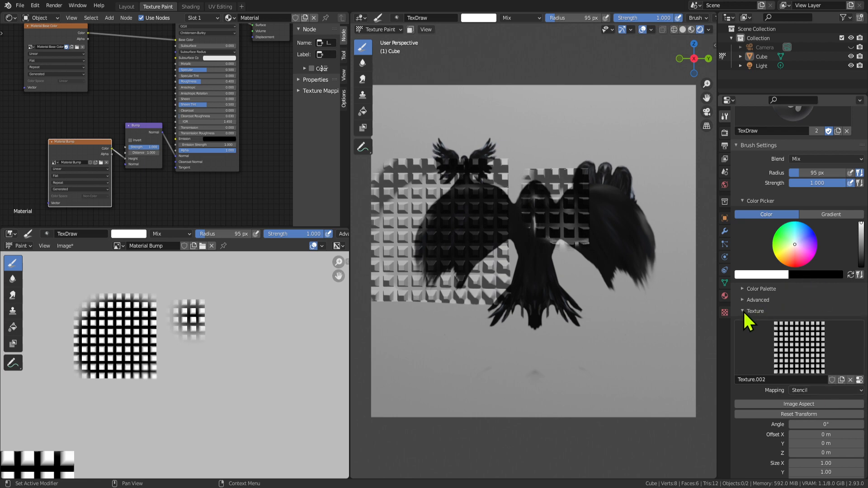
# Create a color palette containing the white brush color, and unlink the grid texture Texture.002 from the Draw brush.
pyautogui.click(742, 288)
pyautogui.click(778, 302)
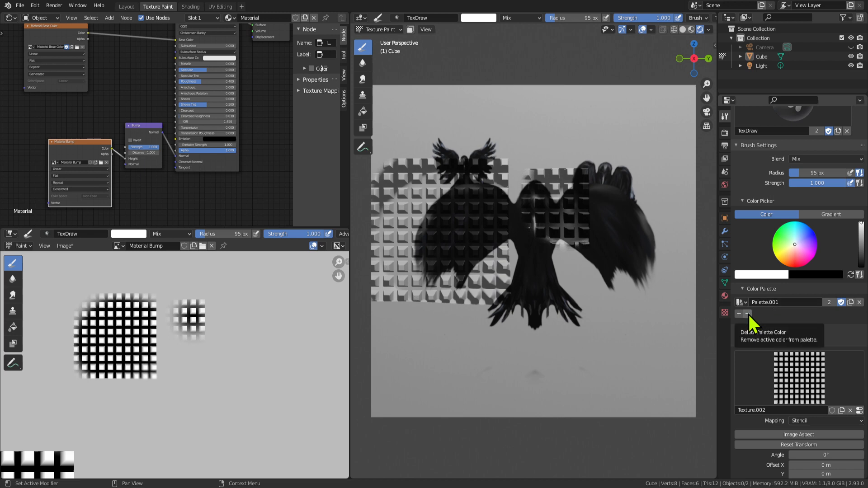
pyautogui.click(850, 411)
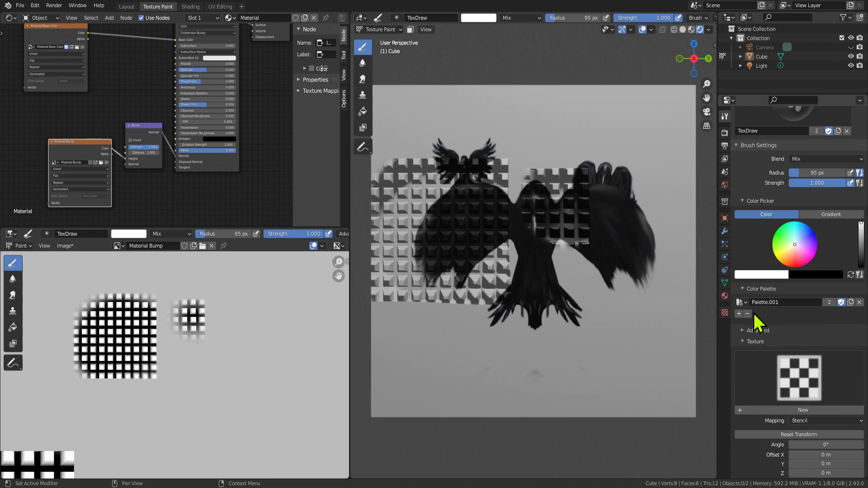
pyautogui.click(739, 314)
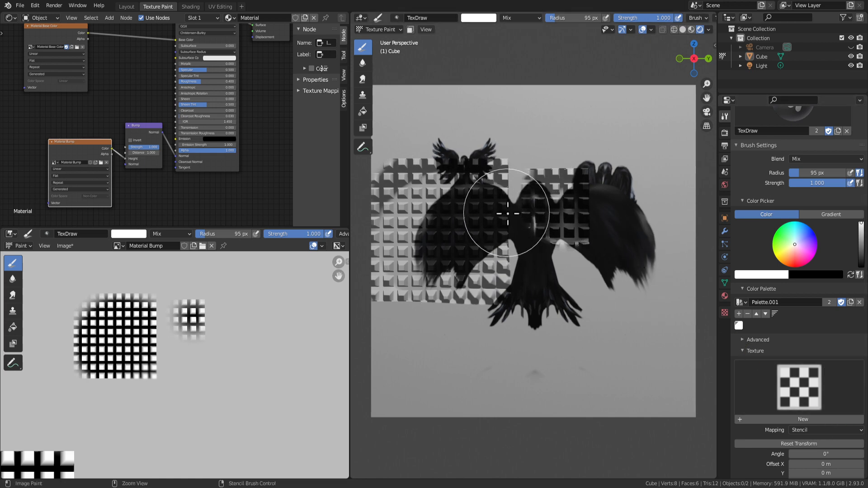
# Undo the creation of the color palette while staying in Texture Paint mode with the Draw brush's settings shown.
pyautogui.hotkey('ctrl', 'z')
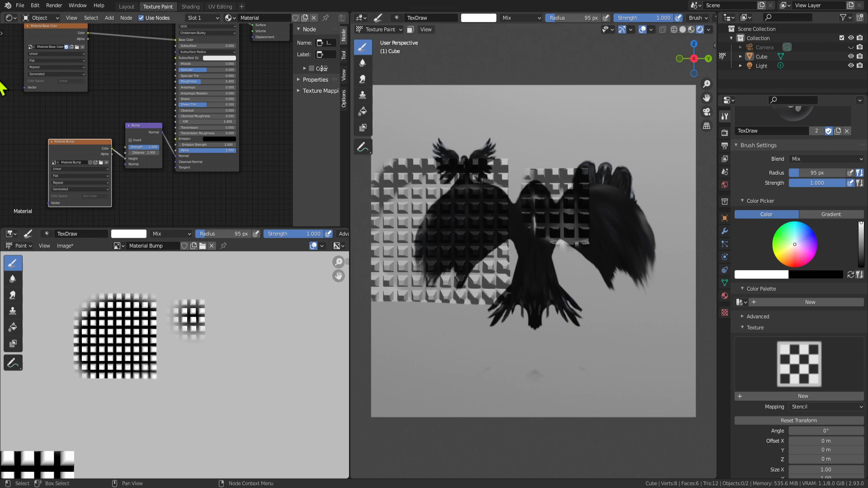
pyautogui.hotkey('ctrl', 'z')
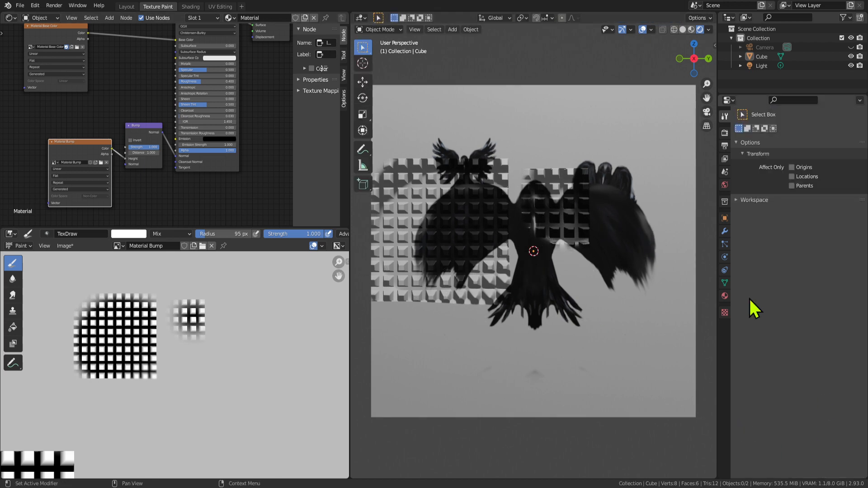
pyautogui.hotkey('ctrl', 'shift', 'z')
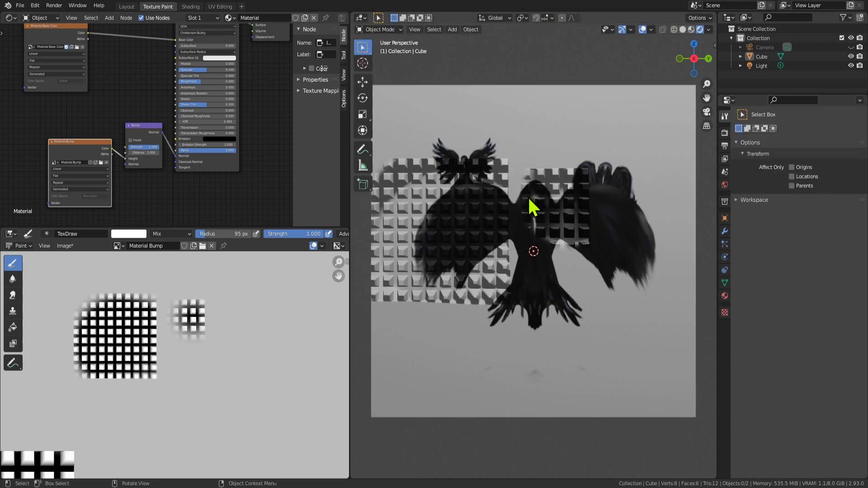
pyautogui.scroll(-6, 791, 310)
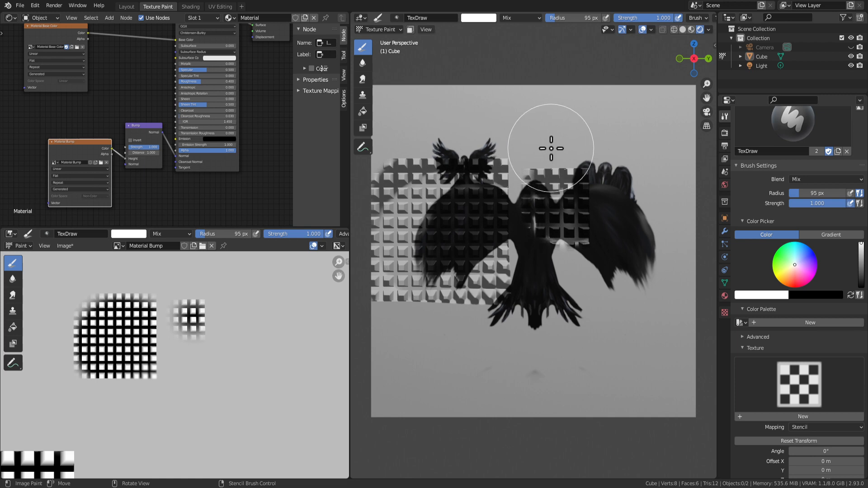
# Switch to the Smear brush, show its texture properties, and try smearing the large grid in the Material Bump image.
pyautogui.click(363, 79)
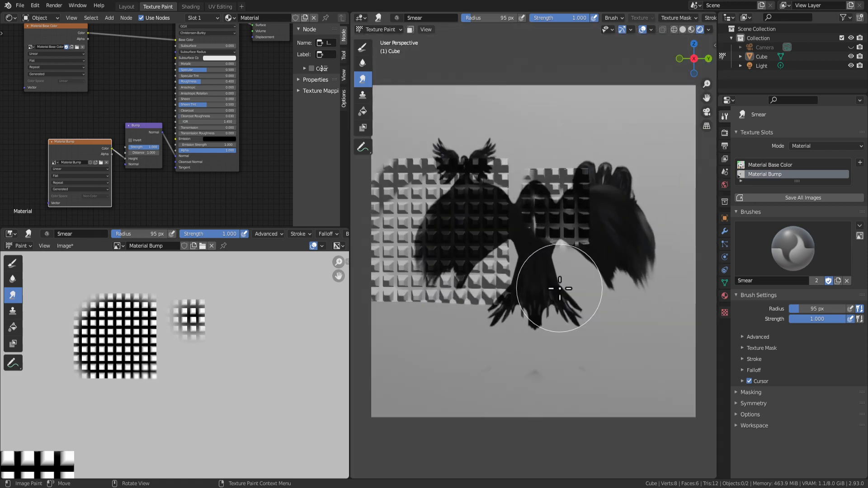
pyautogui.click(725, 312)
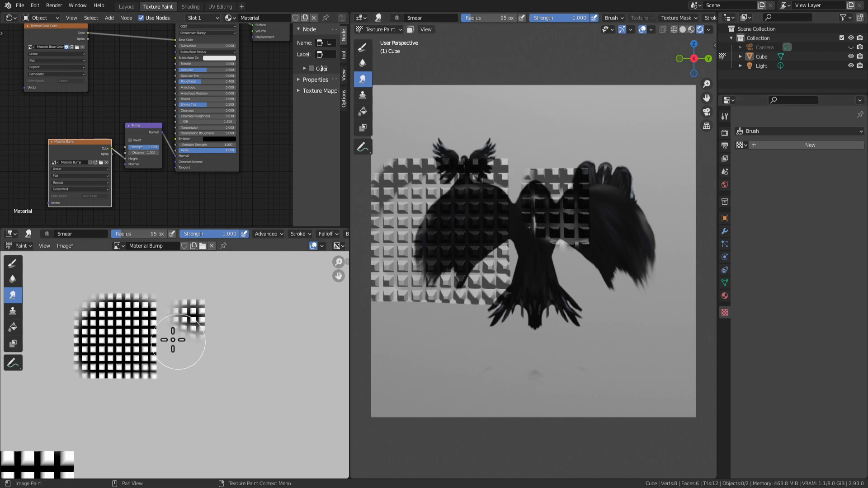
pyautogui.moveTo(177, 344); pyautogui.dragTo(152, 356)
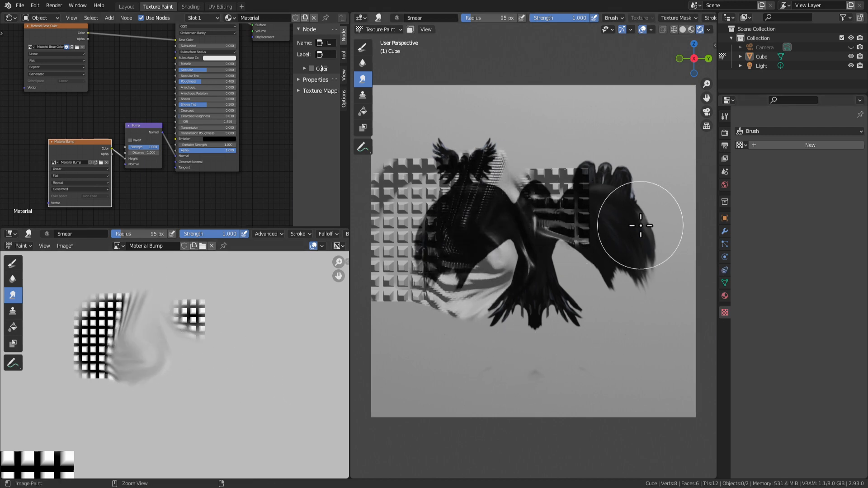
pyautogui.hotkey('ctrl', 'z')
# Examine the bump grid and the birds on the cube from oblique angles, both close up and from farther away.
pyautogui.moveTo(634, 227)
pyautogui.mouseDown(button='middle')
pyautogui.moveTo(518, 231)
pyautogui.moveTo(532, 231)
pyautogui.mouseUp(button='middle')
pyautogui.press('Tab')
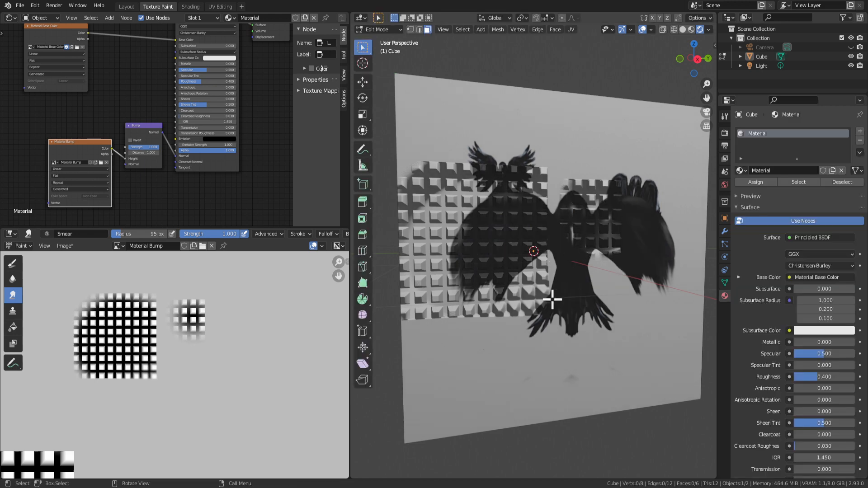
pyautogui.press('Tab')
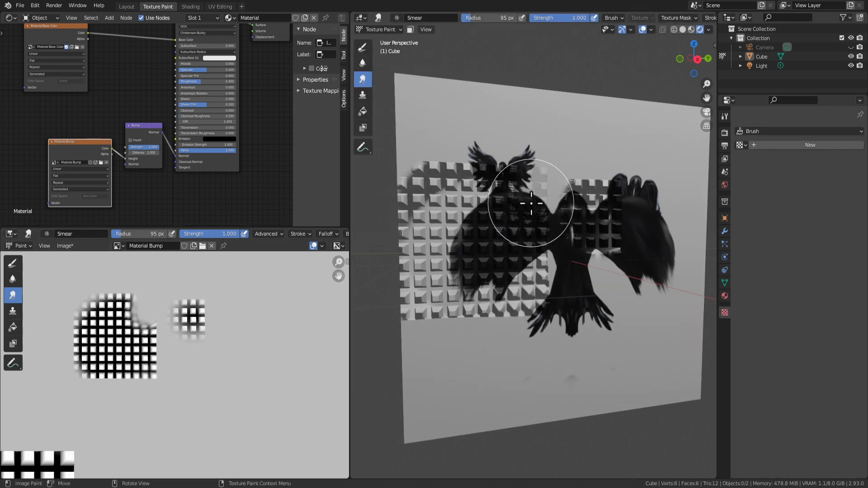
pyautogui.scroll(3, 509, 172)
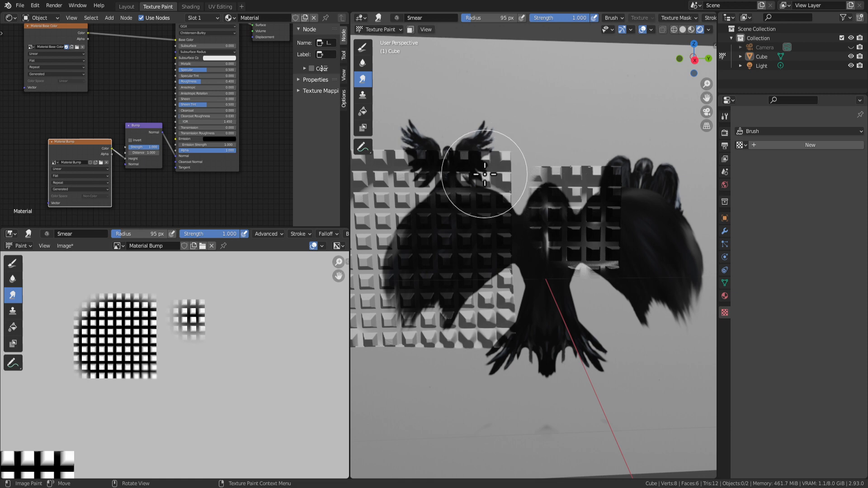
pyautogui.scroll(-5, 461, 211)
pyautogui.scroll(5, 514, 310)
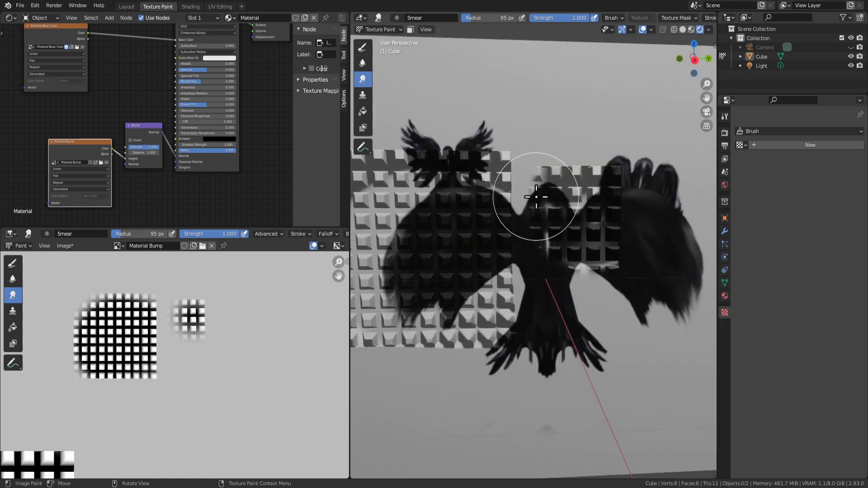
pyautogui.moveTo(543, 213)
pyautogui.mouseDown(button='middle')
pyautogui.moveTo(496, 206)
pyautogui.moveTo(594, 162)
pyautogui.moveTo(639, 106)
pyautogui.mouseUp(button='middle')
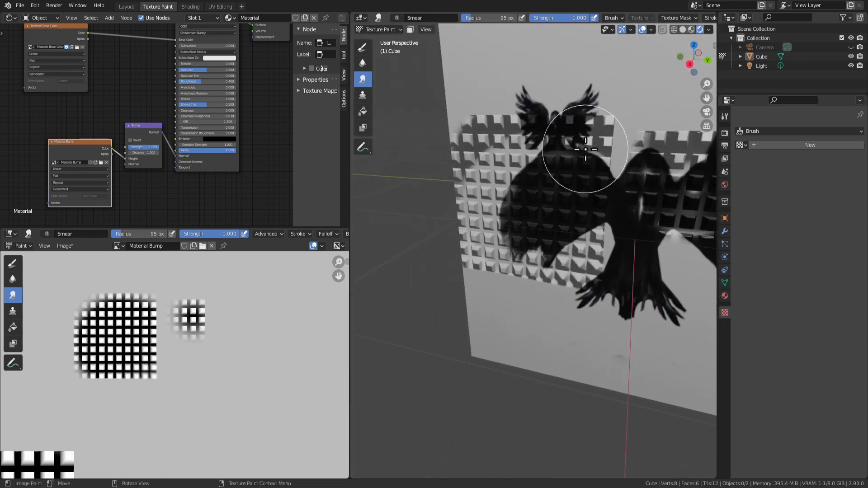
pyautogui.moveTo(526, 194); pyautogui.dragTo(533, 152, button='middle')
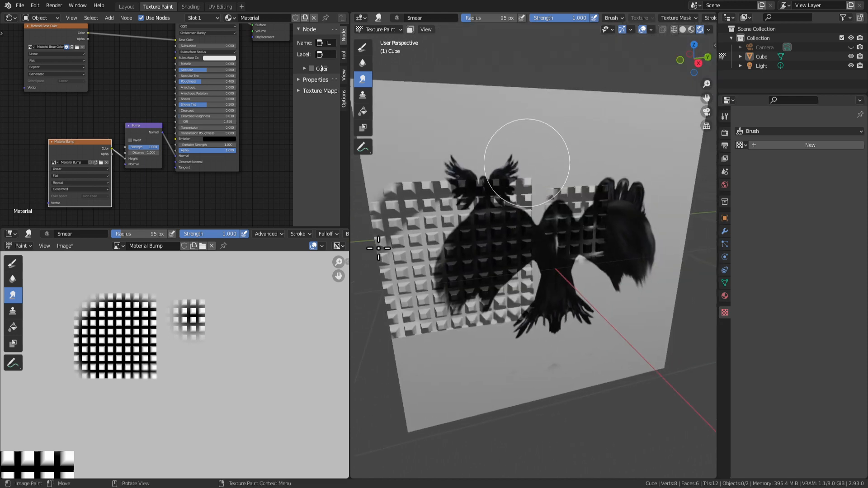
# Smear the upper corner of the bump grid on the cube, next to the small bird's wing.
pyautogui.moveTo(503, 197); pyautogui.dragTo(512, 223)
pyautogui.hotkey('ctrl', 'z')
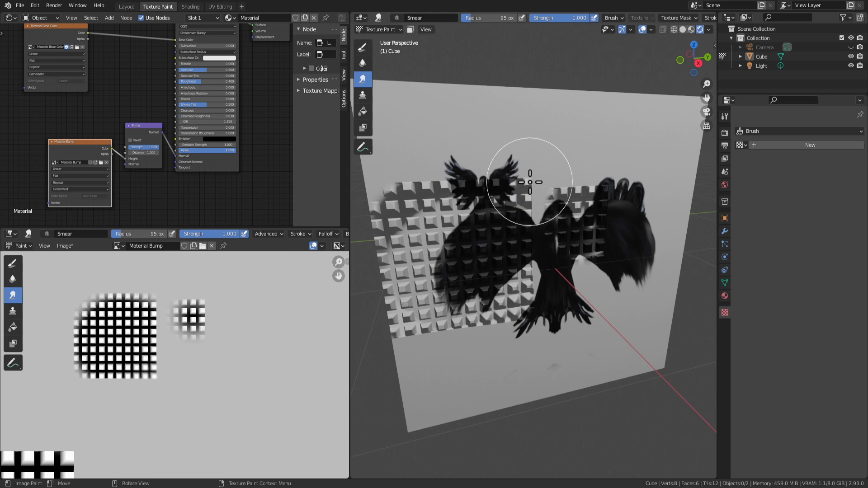
pyautogui.scroll(3, 523, 176)
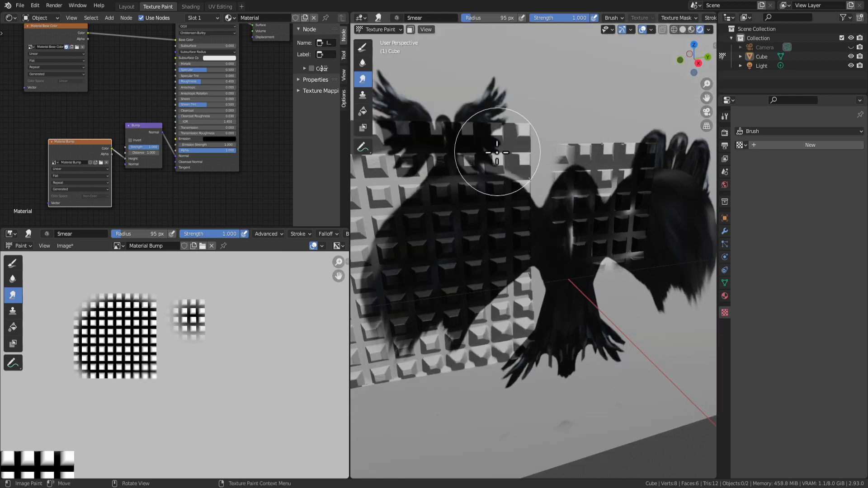
pyautogui.scroll(-3, 523, 178)
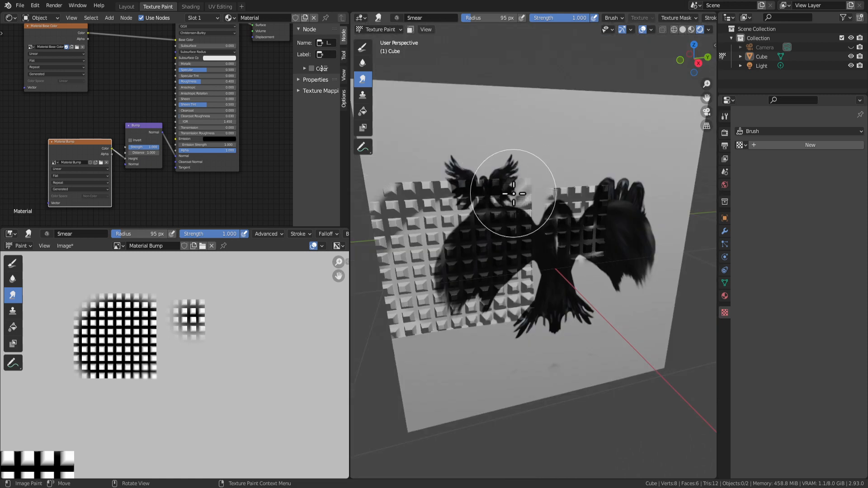
pyautogui.scroll(3, 514, 193)
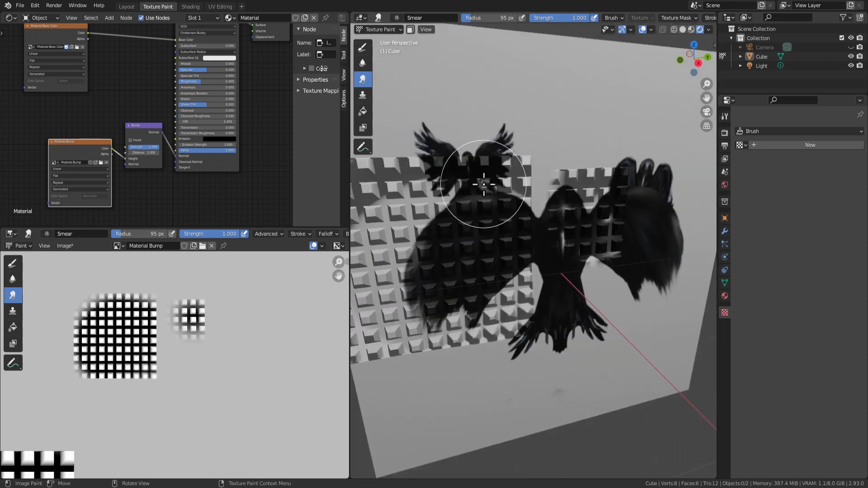
pyautogui.moveTo(517, 165)
pyautogui.mouseDown(button='middle')
pyautogui.moveTo(505, 156)
pyautogui.moveTo(502, 167)
pyautogui.mouseUp(button='middle')
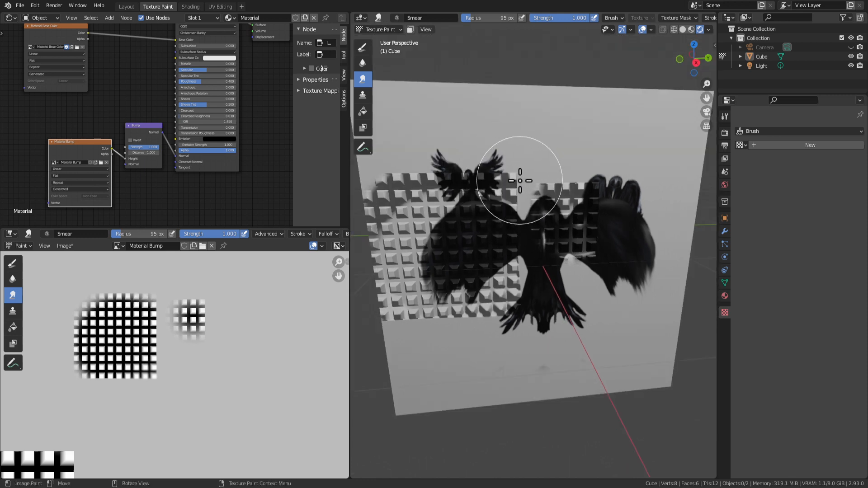
pyautogui.scroll(2, 518, 180)
pyautogui.scroll(-3, 519, 179)
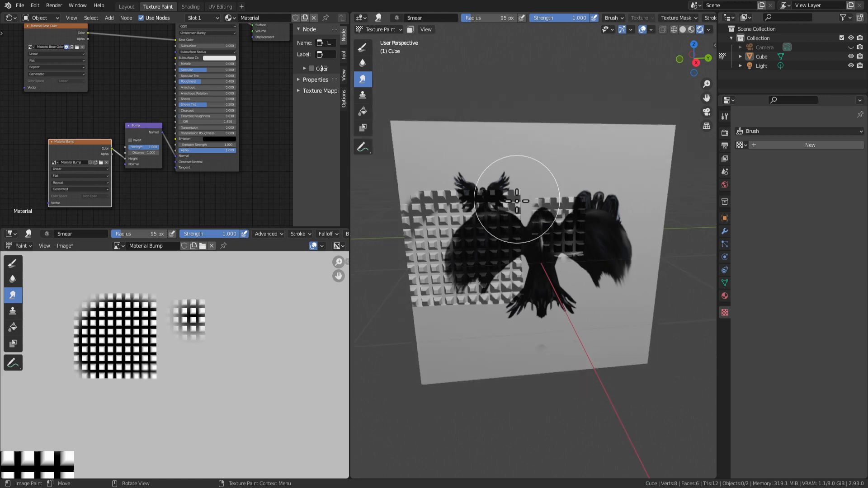
pyautogui.moveTo(504, 201); pyautogui.dragTo(507, 172)
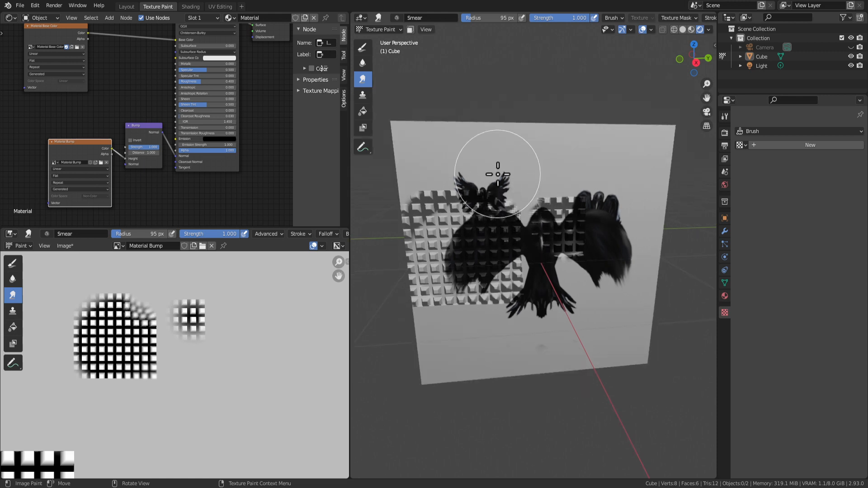
# Switch to the Draw brush and try painting a white bump stroke on the cube above the birds.
pyautogui.click(362, 47)
pyautogui.moveTo(565, 150)
pyautogui.mouseDown()
pyautogui.moveTo(546, 160)
pyautogui.moveTo(570, 159)
pyautogui.mouseUp()
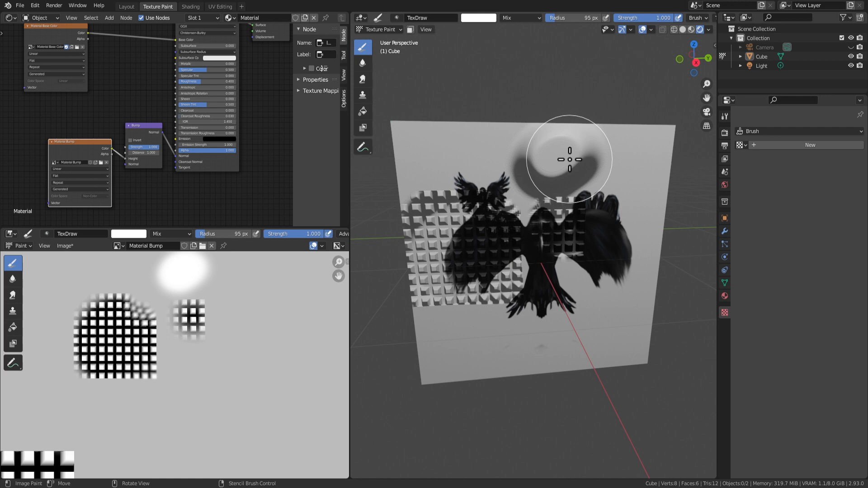
pyautogui.hotkey('ctrl', 'z')
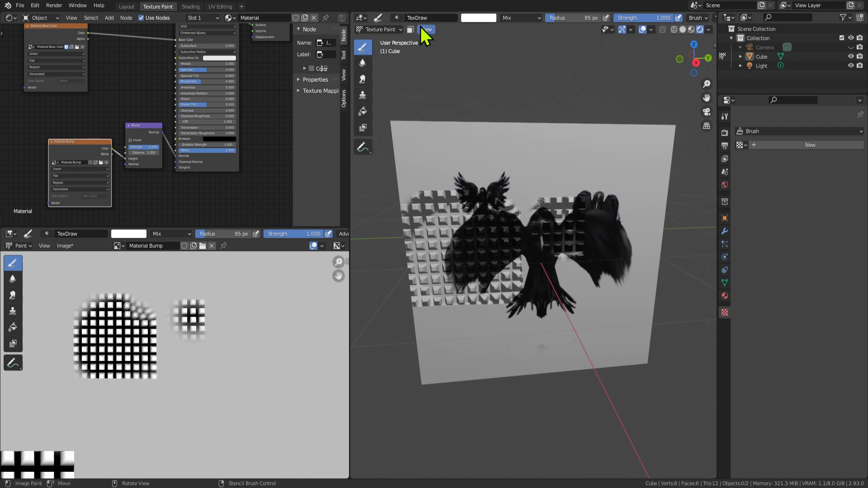
# Sample the cube's grey surface as the brush color, and test it on the cube before trying a dark dab in the bump image.
pyautogui.click(490, 19)
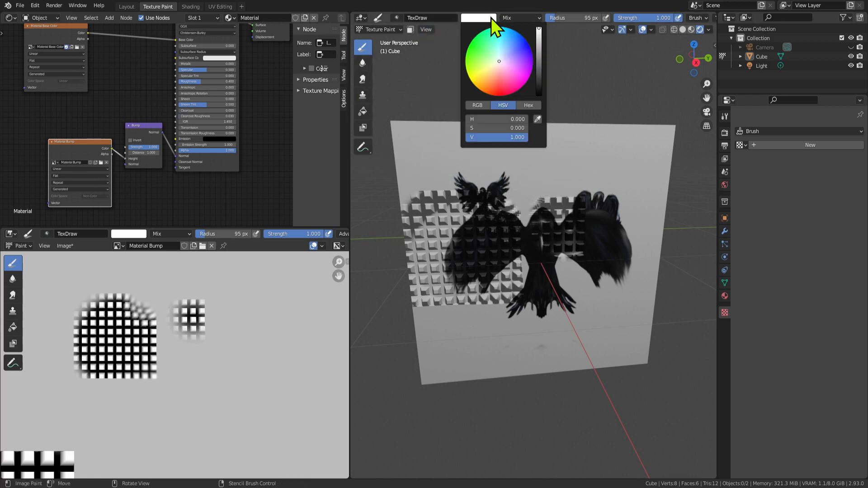
pyautogui.click(537, 118)
pyautogui.click(550, 160)
pyautogui.moveTo(527, 153); pyautogui.dragTo(518, 186)
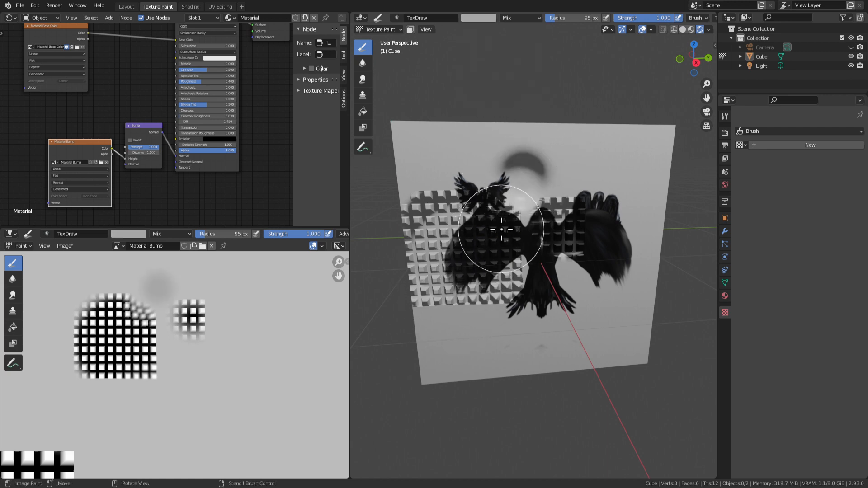
pyautogui.hotkey('ctrl', 'z')
pyautogui.keyDown('ctrl'); pyautogui.click(193, 387); pyautogui.keyUp('ctrl')
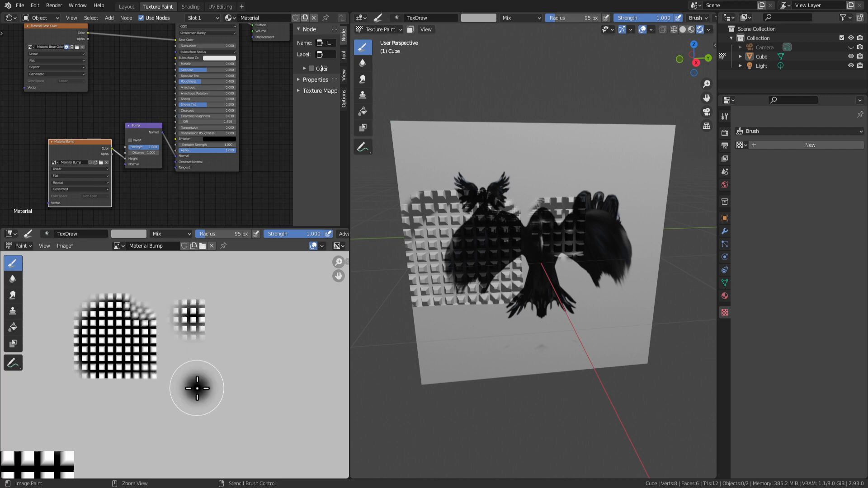
pyautogui.hotkey('ctrl', 'z')
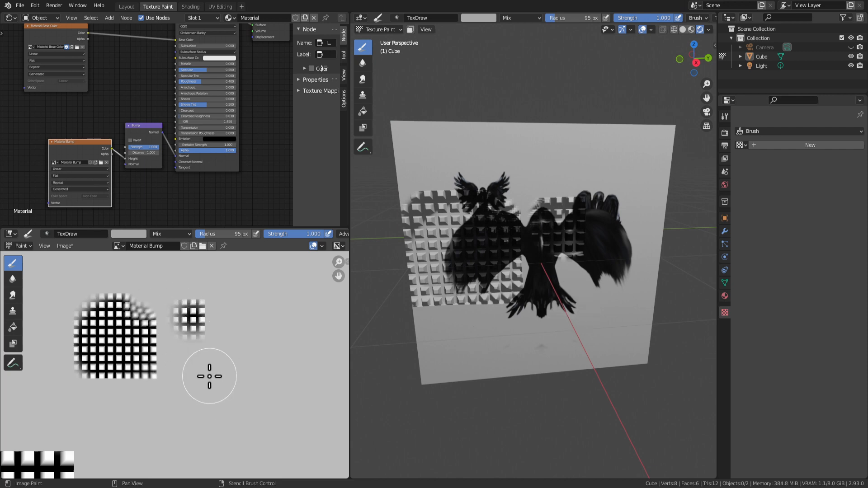
# Sample the brush color from the bump image's grey background and try painting it below and beside the large grid.
pyautogui.click(129, 234)
pyautogui.press('e')
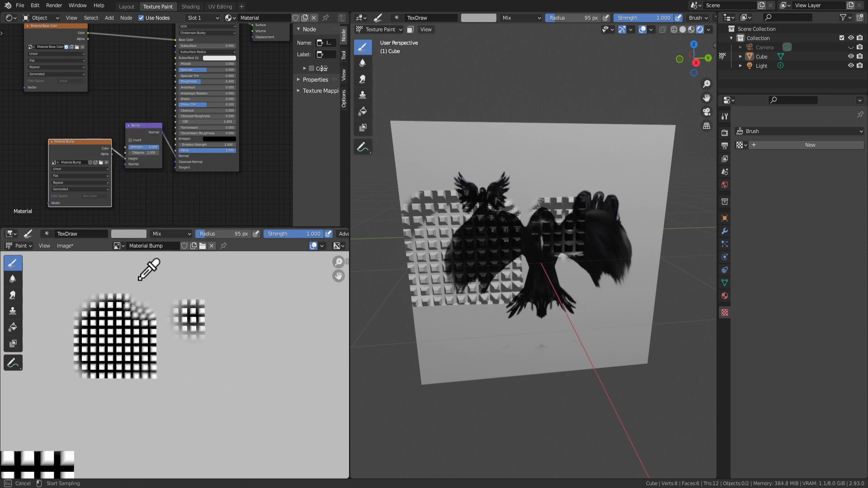
pyautogui.click(154, 284)
pyautogui.moveTo(164, 388)
pyautogui.mouseDown()
pyautogui.moveTo(159, 368)
pyautogui.moveTo(168, 382)
pyautogui.mouseUp()
pyautogui.hotkey('ctrl', 'z')
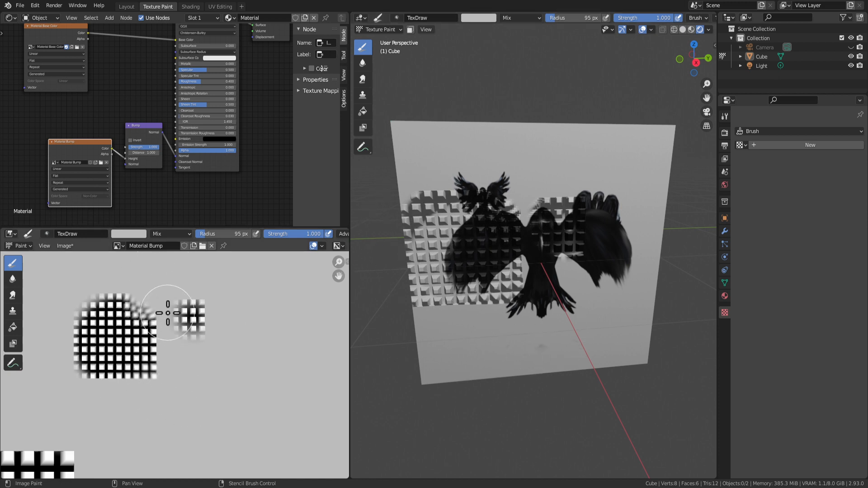
pyautogui.moveTo(165, 349)
pyautogui.mouseDown()
pyautogui.moveTo(155, 398)
pyautogui.moveTo(171, 354)
pyautogui.mouseUp()
pyautogui.hotkey('ctrl', 'z')
# Resample the bump image's grey with the color picker's eyedropper and try a dab at the large grid's lower corner.
pyautogui.click(131, 234)
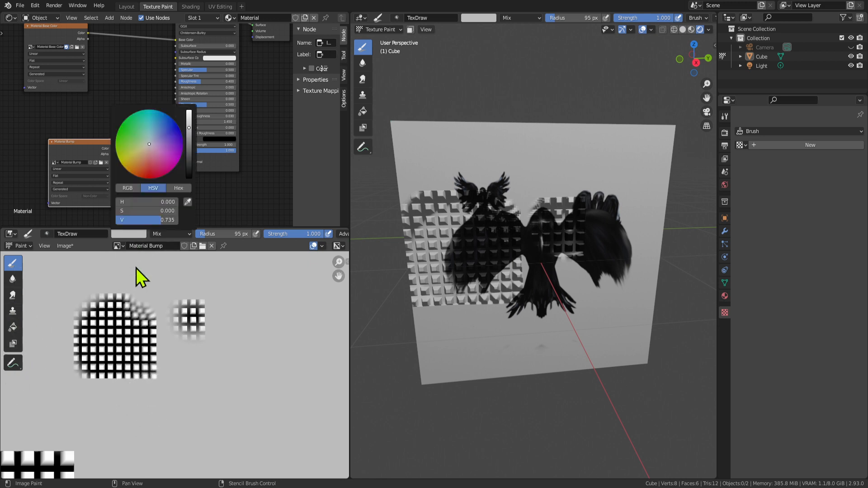
pyautogui.click(125, 236)
pyautogui.click(189, 202)
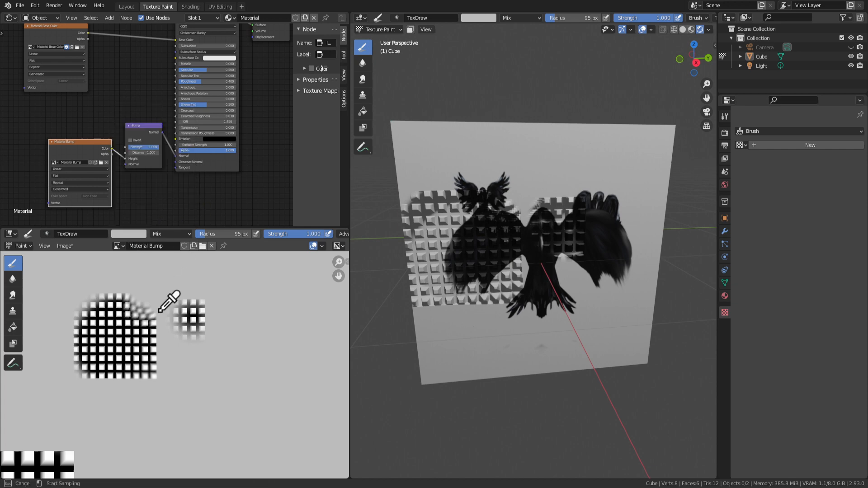
pyautogui.click(164, 428)
pyautogui.click(163, 387)
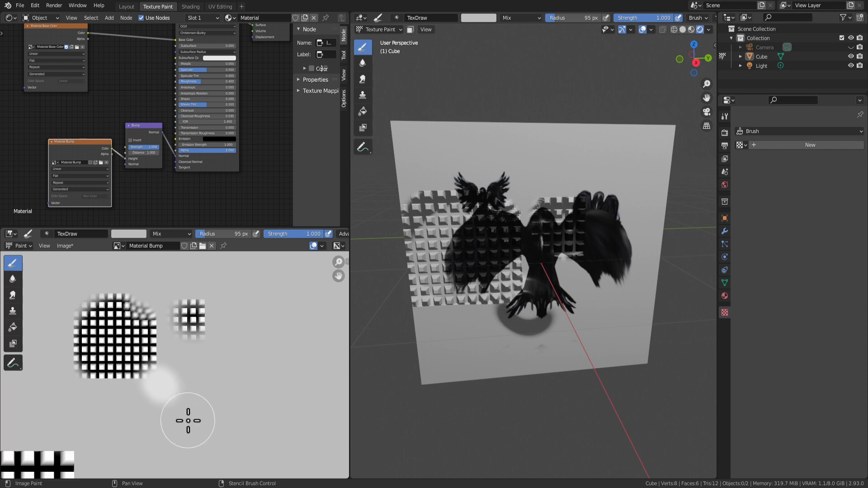
pyautogui.hotkey('ctrl', 'z')
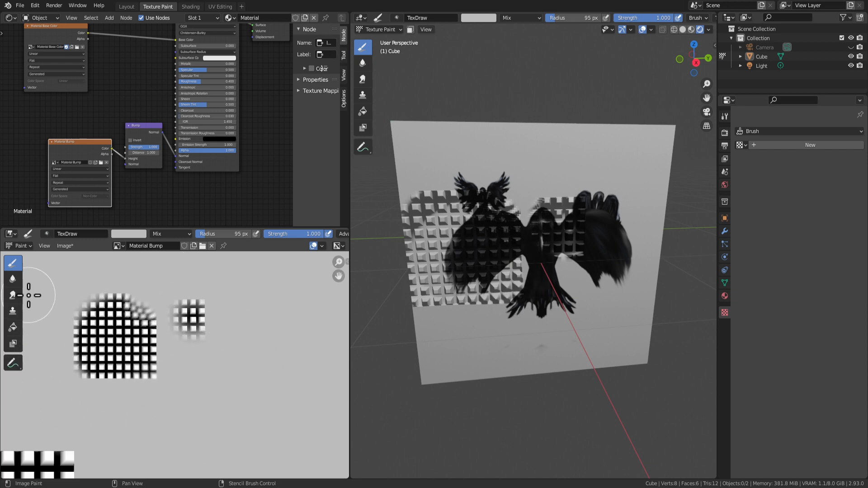
# Switch the viewport to Material Preview, sample the cube's light surface color, and paint it over the large grid's lower corner in the bump image.
pyautogui.click(691, 31)
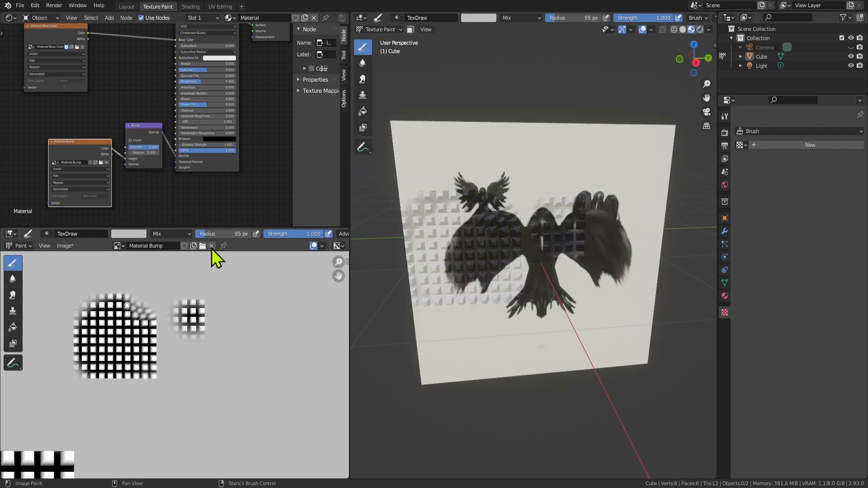
pyautogui.click(134, 235)
pyautogui.click(187, 201)
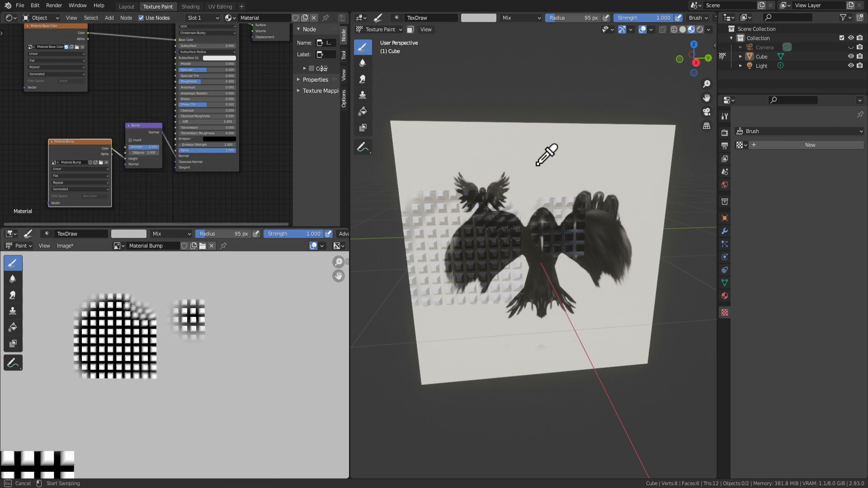
pyautogui.click(542, 164)
pyautogui.moveTo(154, 379); pyautogui.dragTo(170, 378)
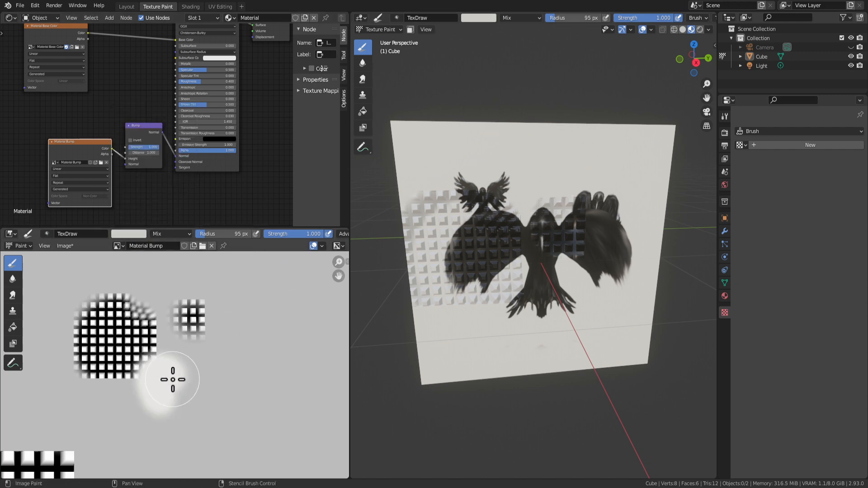
# In Solid shading, undo the light dab and paint the bump grid's lower corner with grey sampled from the cube surface.
pyautogui.click(684, 29)
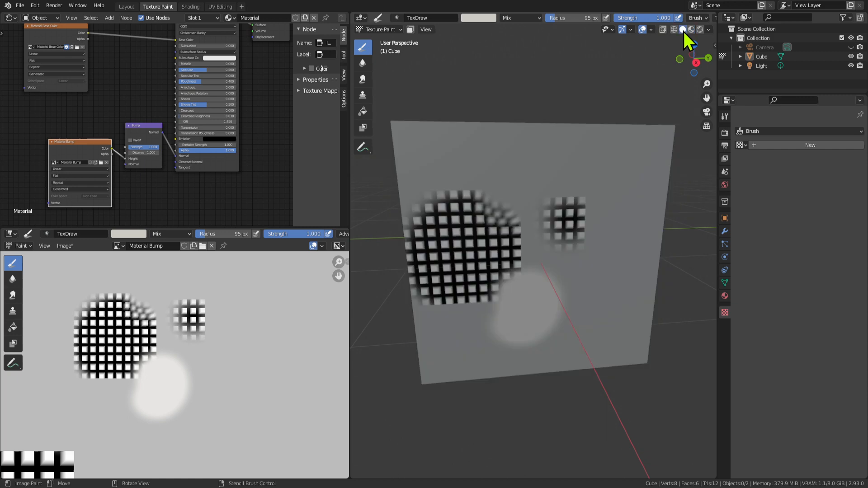
pyautogui.hotkey('ctrl', 'z')
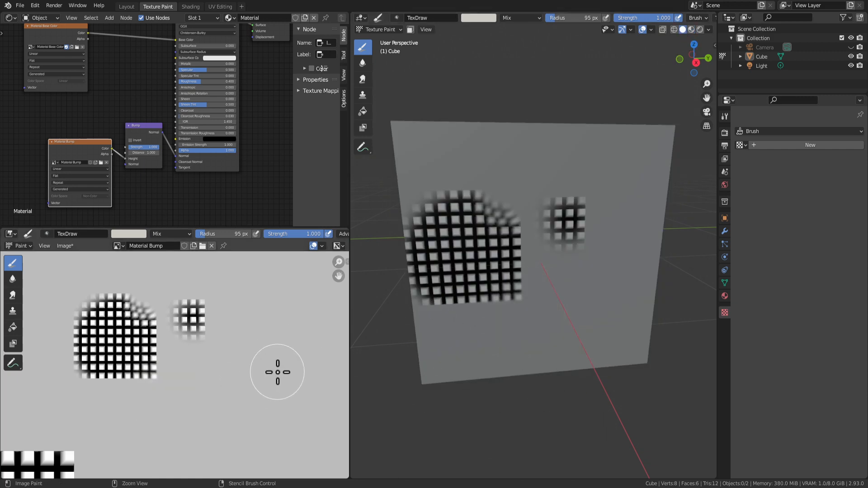
pyautogui.click(464, 19)
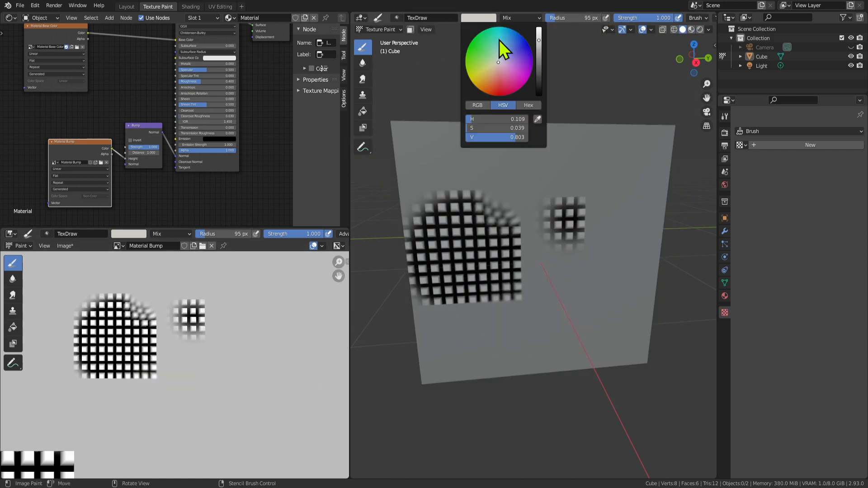
pyautogui.click(538, 119)
pyautogui.click(561, 153)
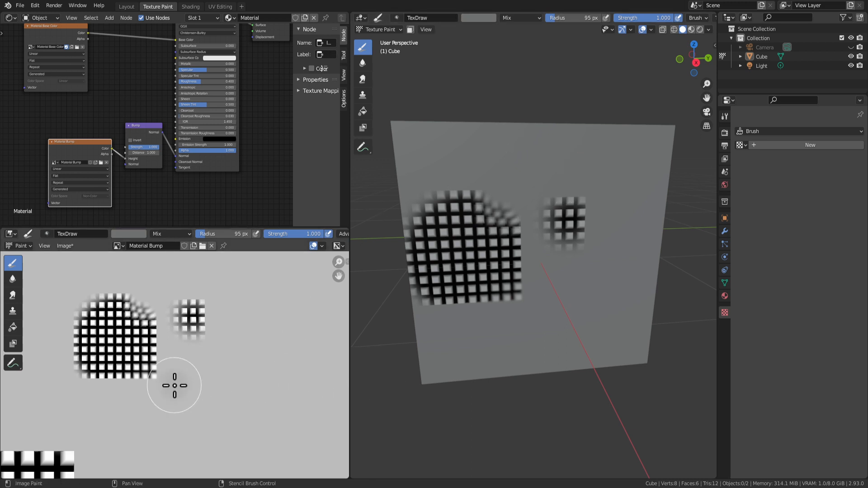
pyautogui.moveTo(174, 380)
pyautogui.mouseDown()
pyautogui.moveTo(136, 398)
pyautogui.moveTo(170, 374)
pyautogui.mouseUp()
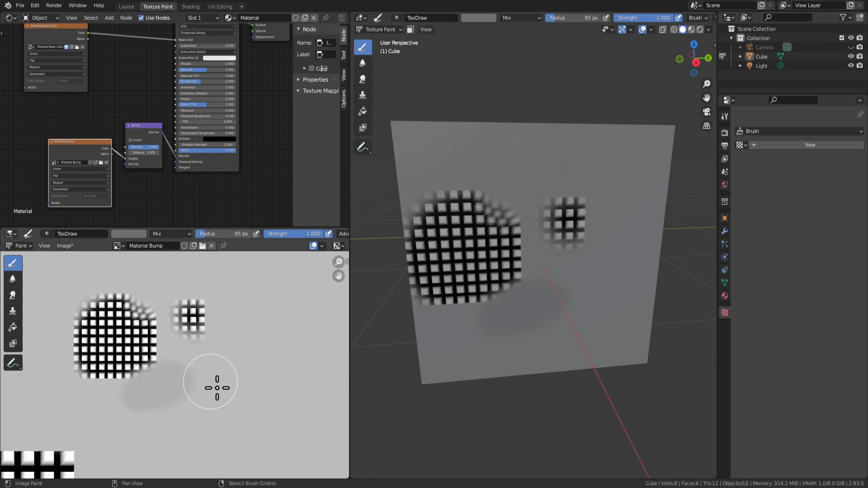
# Try painting grey strokes directly on the cube's right face below the large grid, and undo them.
pyautogui.scroll(4, 482, 329)
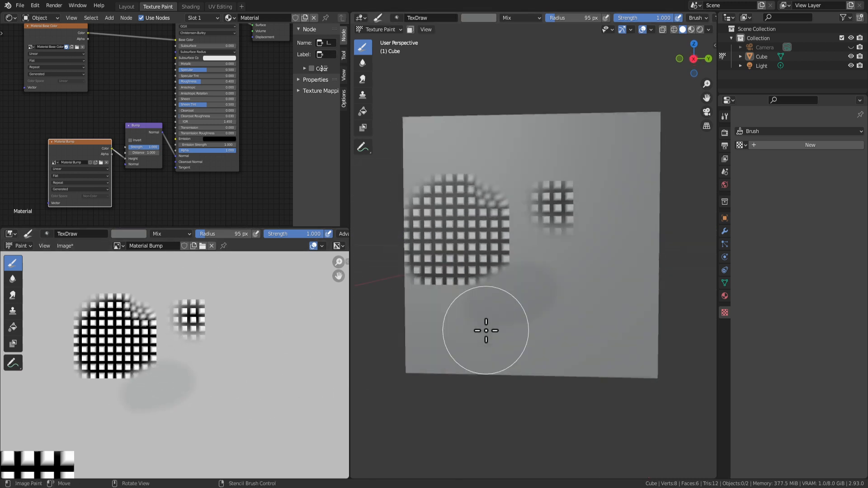
pyautogui.press('KP_3')
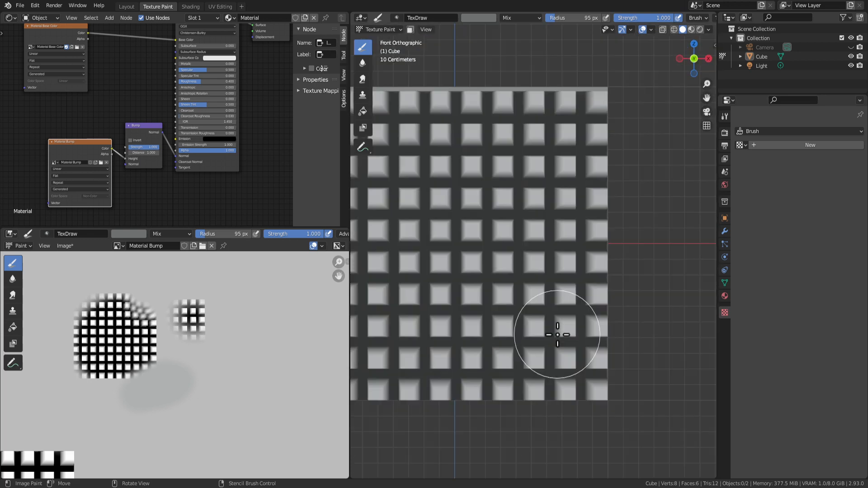
pyautogui.moveTo(547, 341); pyautogui.dragTo(439, 376)
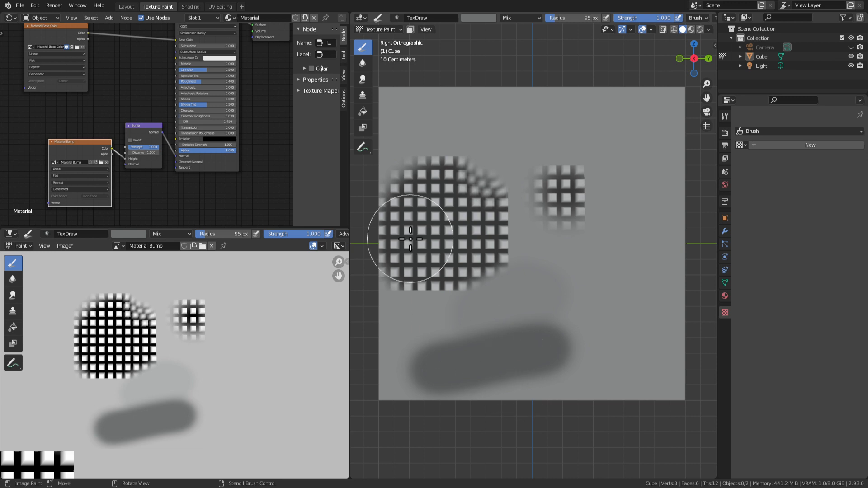
pyautogui.moveTo(540, 283); pyautogui.dragTo(474, 342)
pyautogui.hotkey('ctrl', 'z')
pyautogui.hotkey('ctrl', 'z')
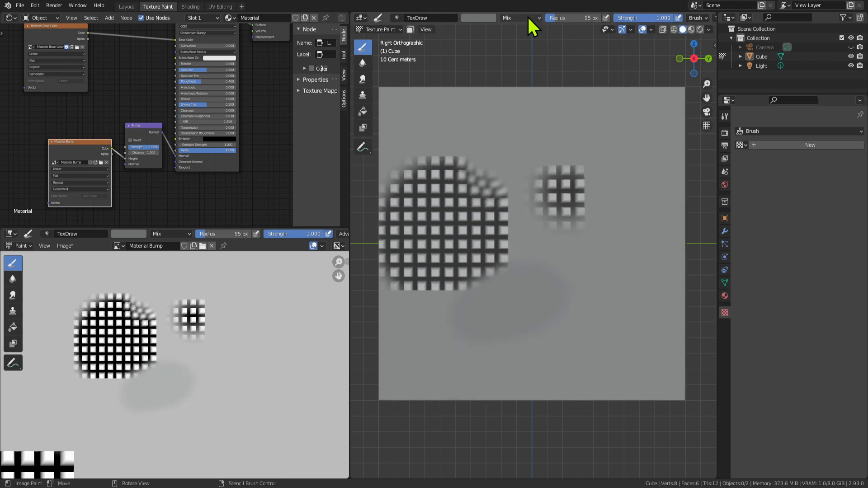
# Resample the brush color from the cube's plain surface above the grids and try a broad stroke over the faint patch.
pyautogui.click(486, 18)
pyautogui.click(537, 119)
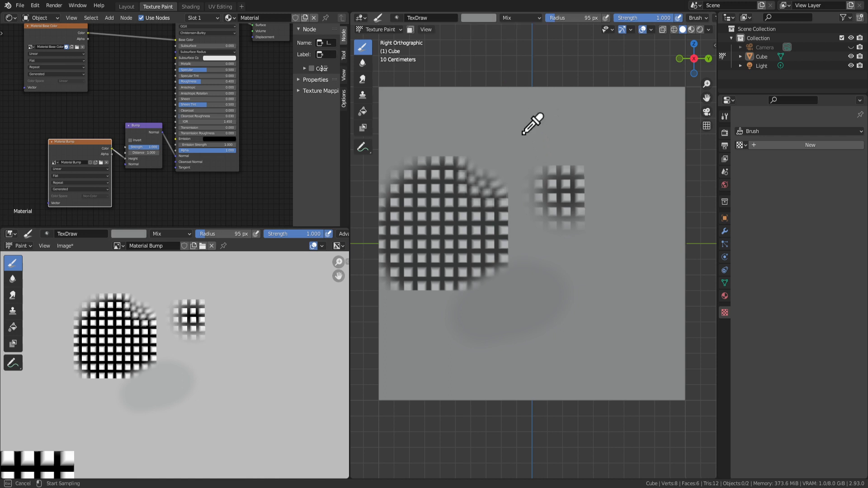
pyautogui.click(527, 123)
pyautogui.moveTo(561, 316); pyautogui.dragTo(452, 332)
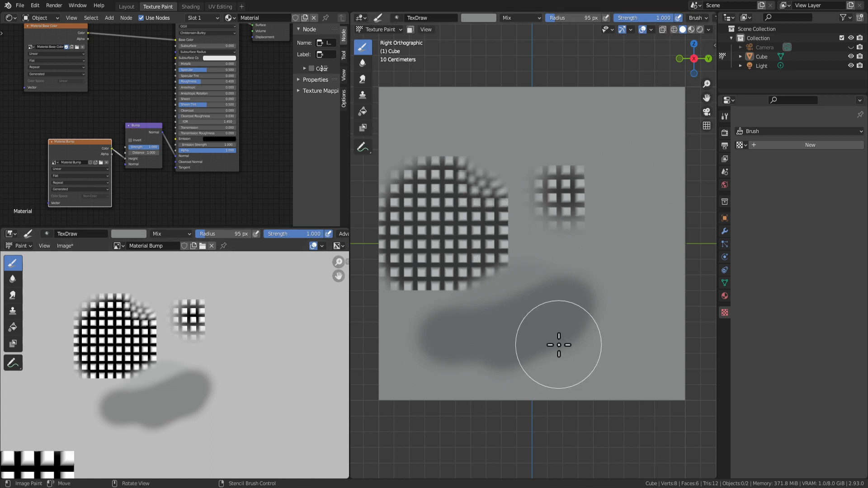
pyautogui.hotkey('ctrl', 'z')
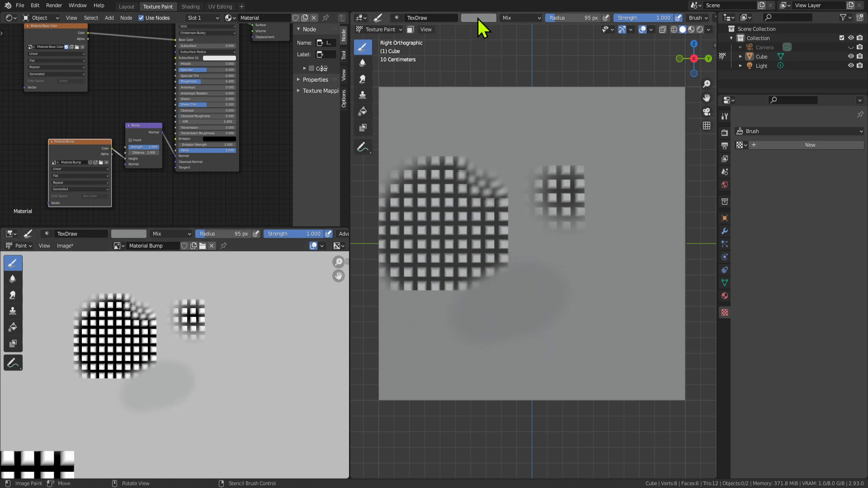
# Reselect the Mix blending mode and test a single dab beside the faint patch, undoing it.
pyautogui.click(518, 18)
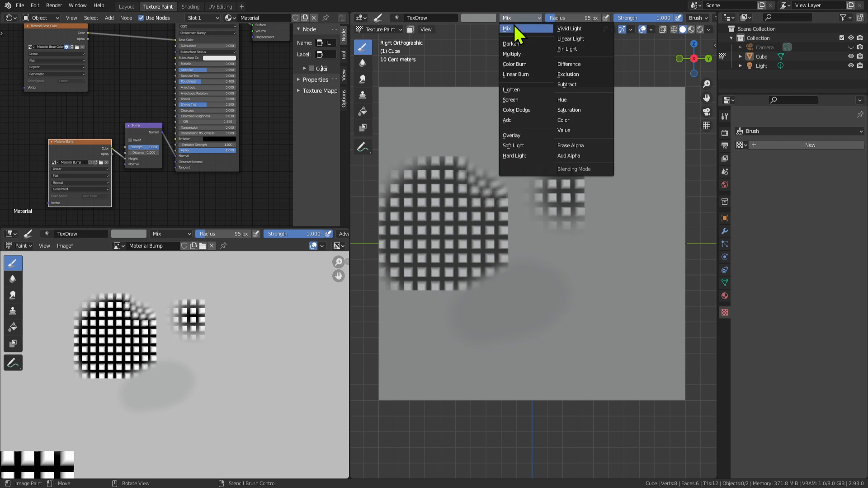
pyautogui.click(514, 27)
pyautogui.click(579, 324)
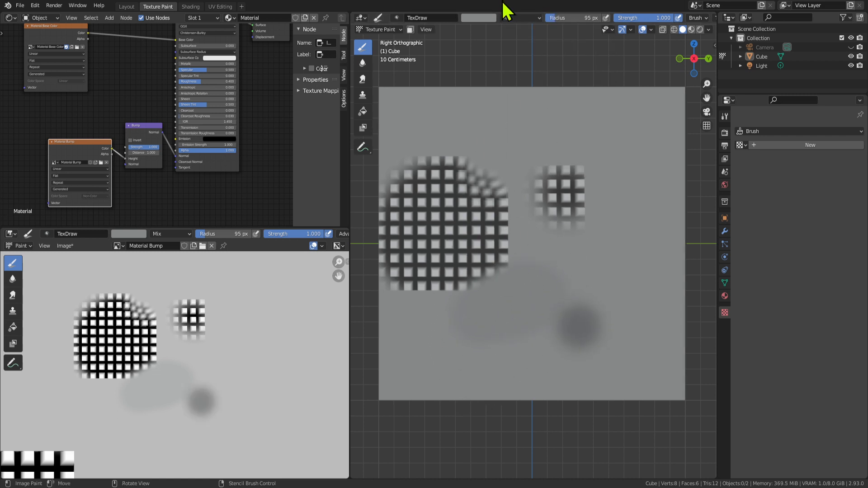
pyautogui.hotkey('ctrl', 'z')
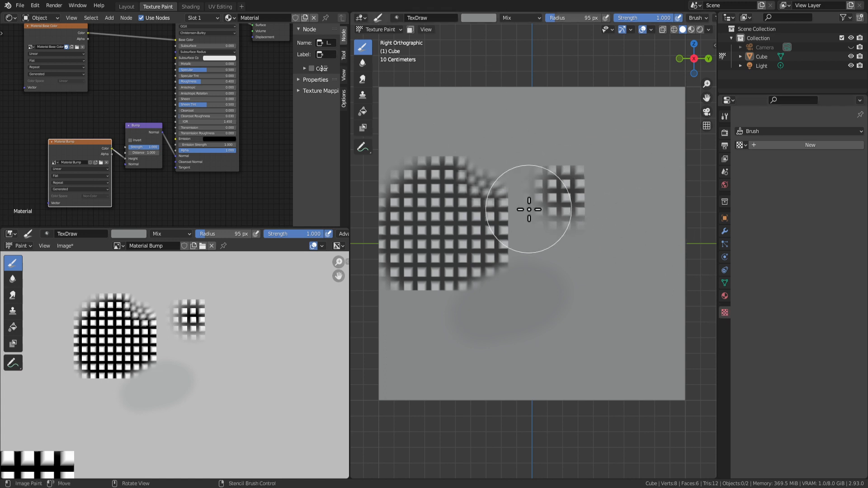
# Raise the brush color's value to 1.000 and test a white stroke low on the cube face, undoing it.
pyautogui.click(465, 17)
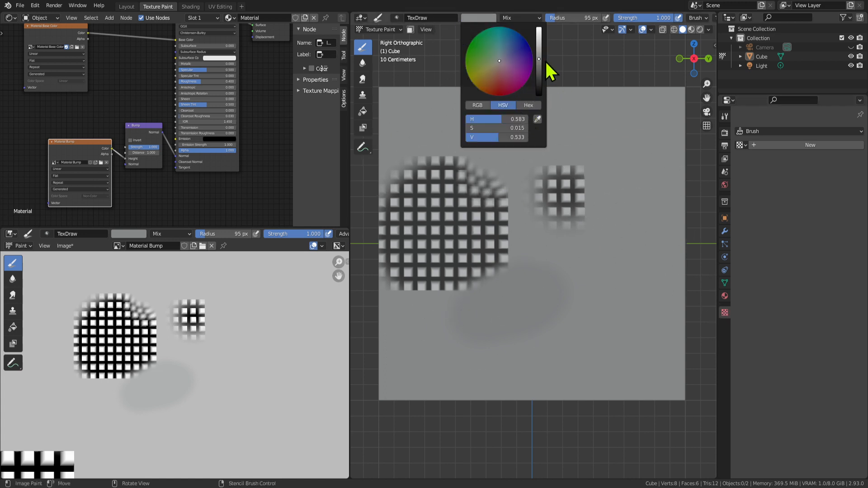
pyautogui.moveTo(538, 64)
pyautogui.mouseDown()
pyautogui.moveTo(539, 79)
pyautogui.moveTo(538, 28)
pyautogui.mouseUp()
pyautogui.moveTo(572, 346); pyautogui.dragTo(495, 362)
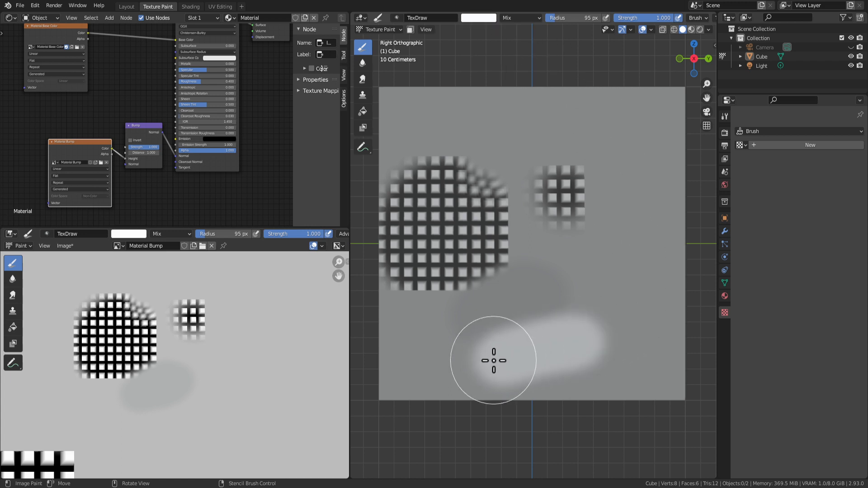
pyautogui.hotkey('ctrl', 'z')
# Sample the cube's grey again and try strokes over the faint patch and along the face's upper edge, undoing both.
pyautogui.click(486, 18)
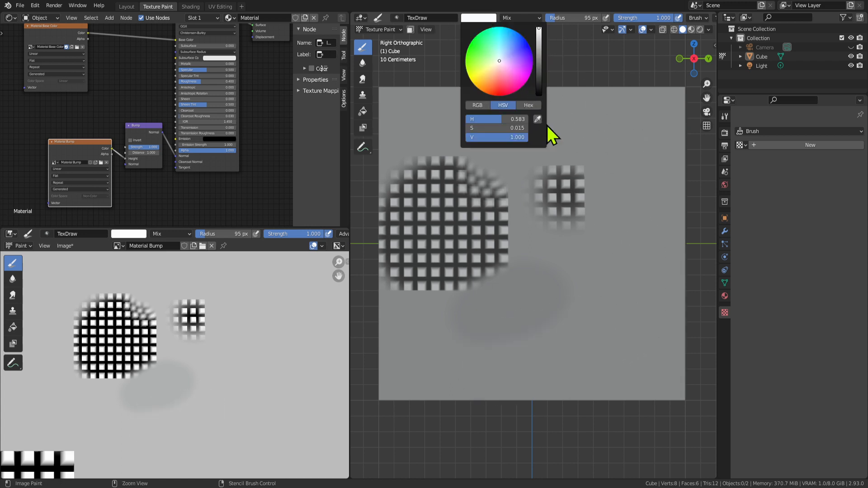
pyautogui.click(544, 132)
pyautogui.click(553, 134)
pyautogui.moveTo(566, 323); pyautogui.dragTo(452, 343)
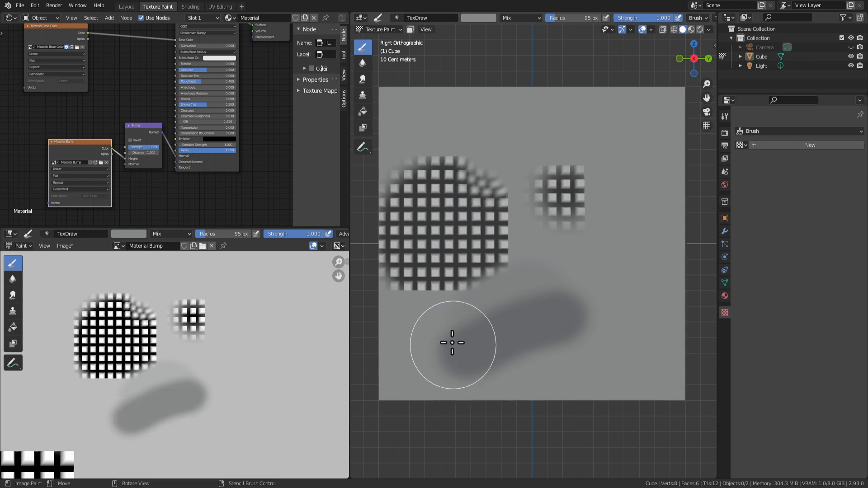
pyautogui.hotkey('ctrl', 'z')
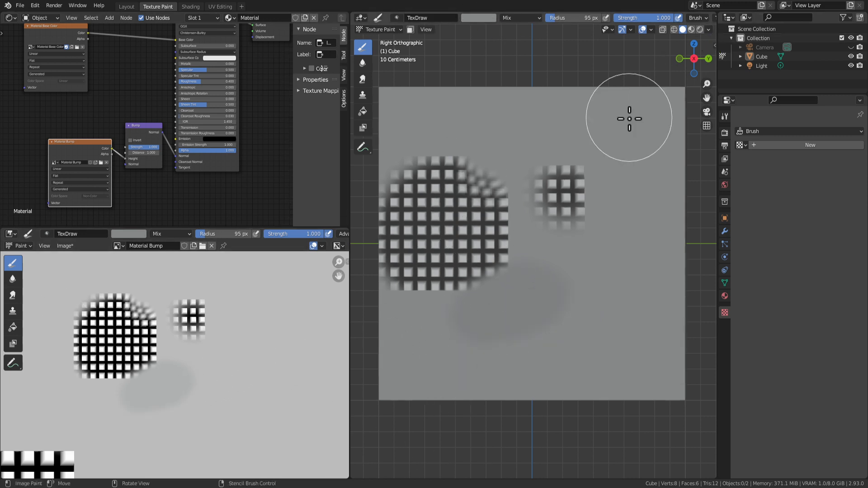
pyautogui.moveTo(504, 120); pyautogui.dragTo(479, 97)
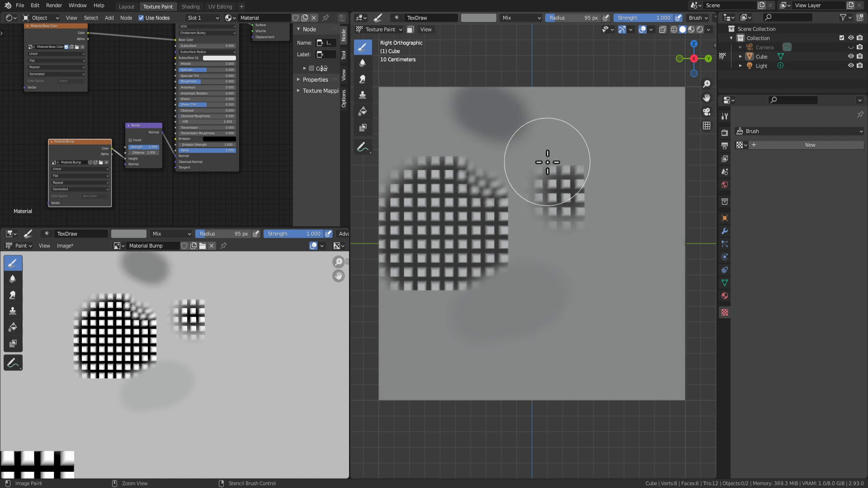
pyautogui.hotkey('ctrl', 'z')
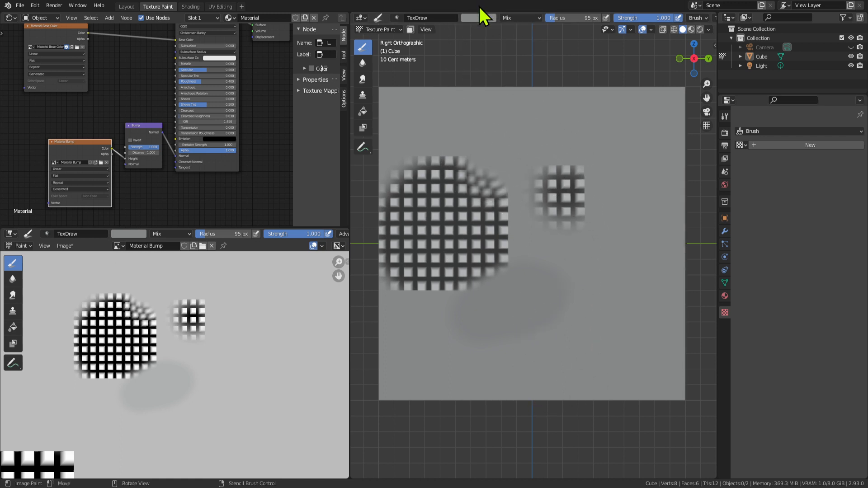
# Sample the bump image's background grey as the brush color and paint over the darker patch below the large grid on the cube.
pyautogui.click(478, 18)
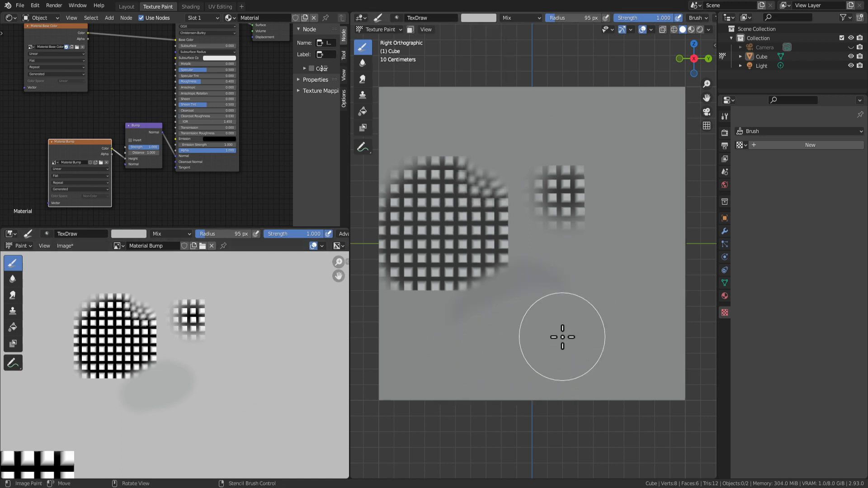
pyautogui.hotkey('ctrl', 'z')
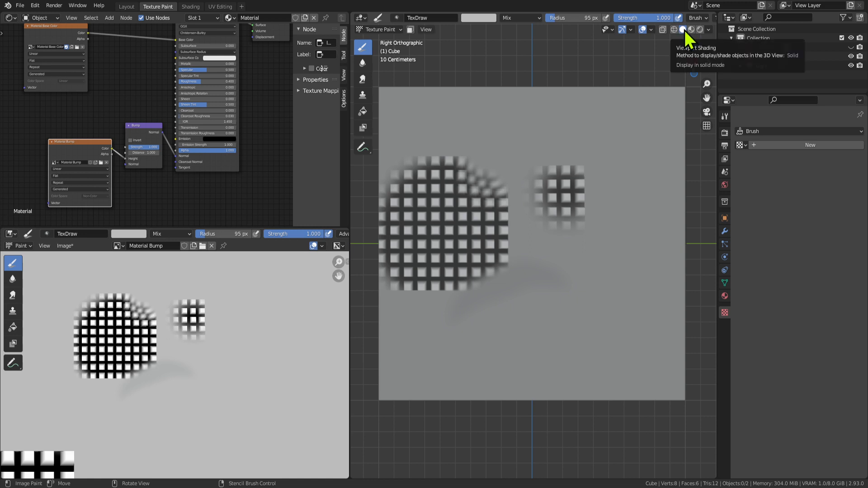
pyautogui.click(476, 21)
pyautogui.click(539, 118)
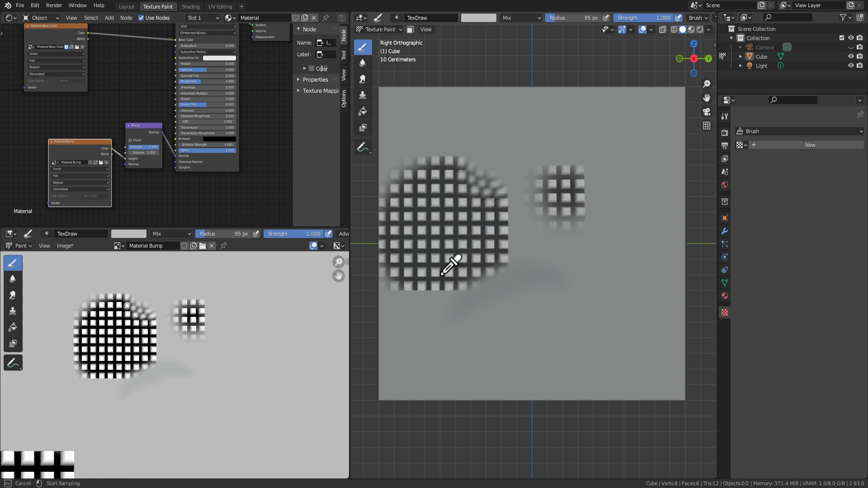
pyautogui.click(273, 329)
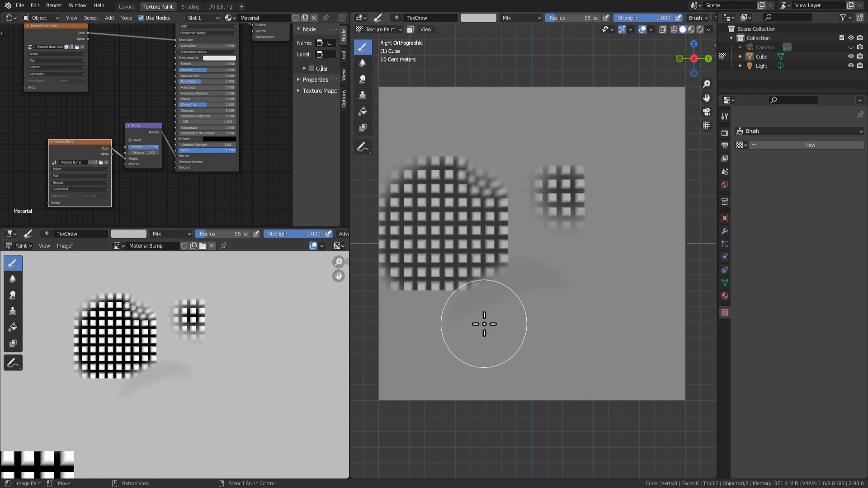
pyautogui.moveTo(475, 315); pyautogui.dragTo(461, 316)
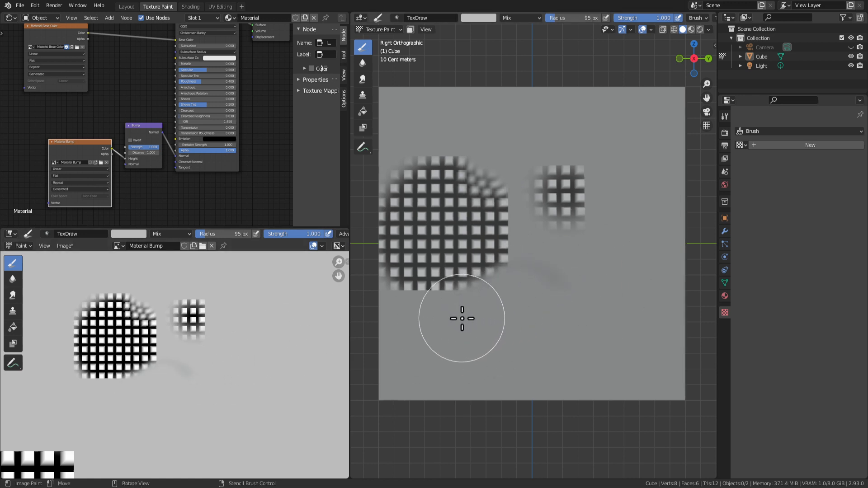
# In Material Preview, paint away the bump grid around the bird's left wing and across its body and right wing.
pyautogui.click(691, 29)
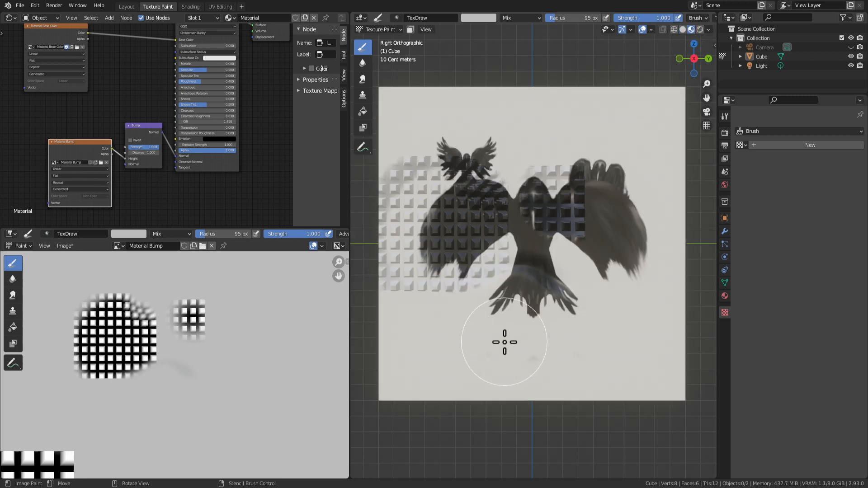
pyautogui.moveTo(514, 265)
pyautogui.mouseDown()
pyautogui.moveTo(475, 310)
pyautogui.moveTo(514, 248)
pyautogui.moveTo(488, 328)
pyautogui.moveTo(407, 283)
pyautogui.moveTo(391, 219)
pyautogui.moveTo(393, 277)
pyautogui.moveTo(418, 153)
pyautogui.moveTo(401, 194)
pyautogui.moveTo(435, 159)
pyautogui.moveTo(413, 156)
pyautogui.moveTo(396, 189)
pyautogui.moveTo(494, 120)
pyautogui.mouseUp()
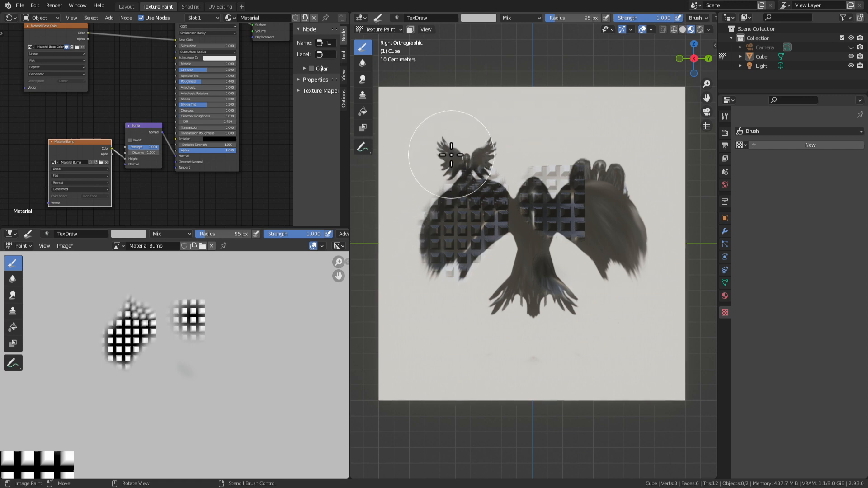
pyautogui.moveTo(529, 174)
pyautogui.mouseDown()
pyautogui.moveTo(559, 287)
pyautogui.moveTo(601, 252)
pyautogui.moveTo(630, 145)
pyautogui.moveTo(508, 164)
pyautogui.mouseUp()
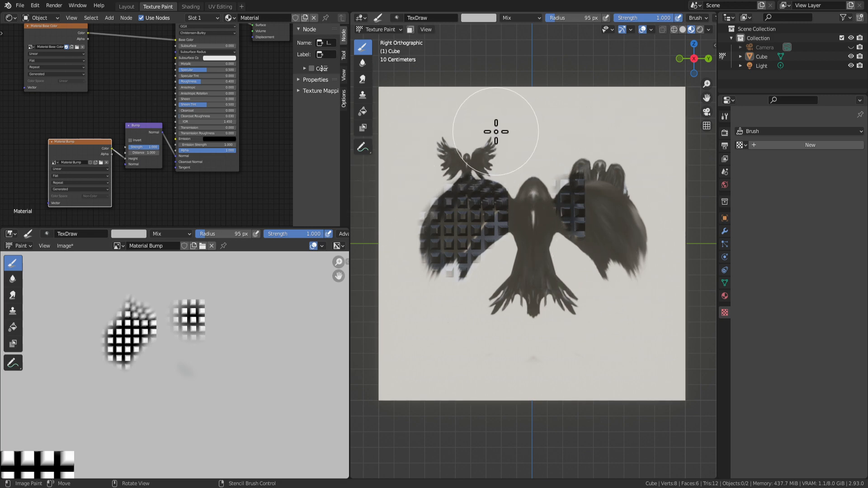
pyautogui.moveTo(504, 135)
pyautogui.mouseDown()
pyautogui.moveTo(599, 174)
pyautogui.moveTo(624, 219)
pyautogui.mouseUp()
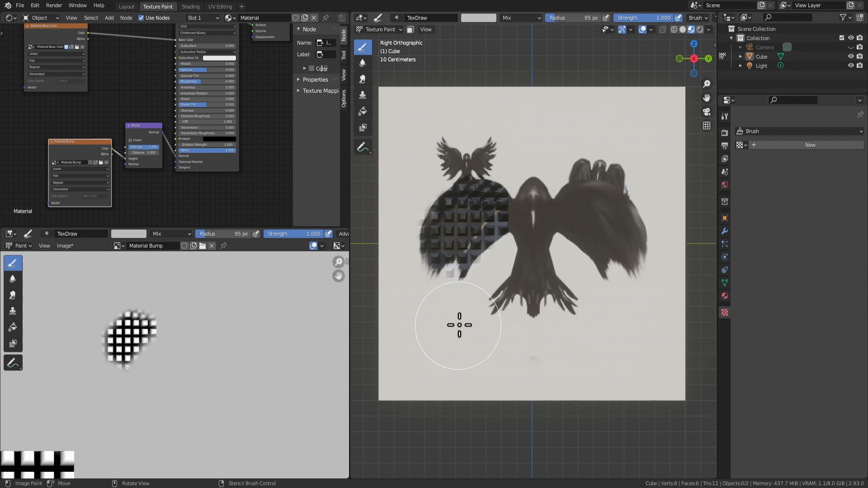
# Reduce the brush radius to 45 px, paint out the stray bumps between the left wing's lower tips, and inspect the wing up close.
pyautogui.press('f')
pyautogui.click(453, 281)
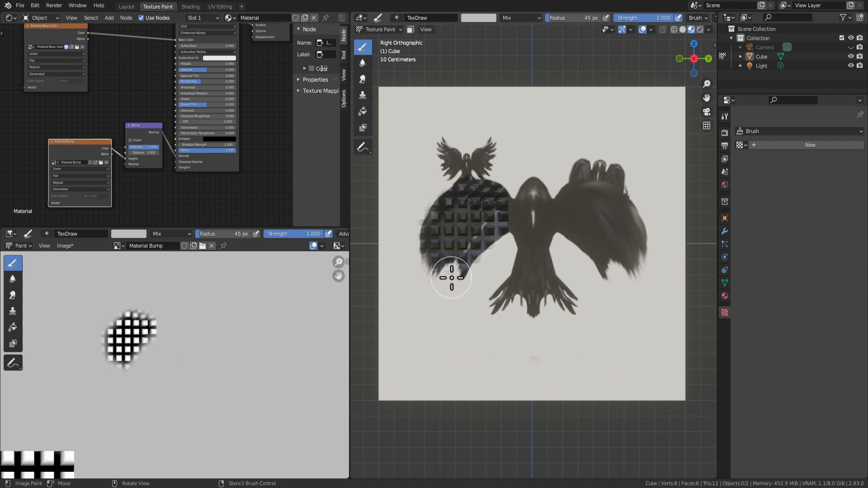
pyautogui.moveTo(453, 265); pyautogui.dragTo(441, 303)
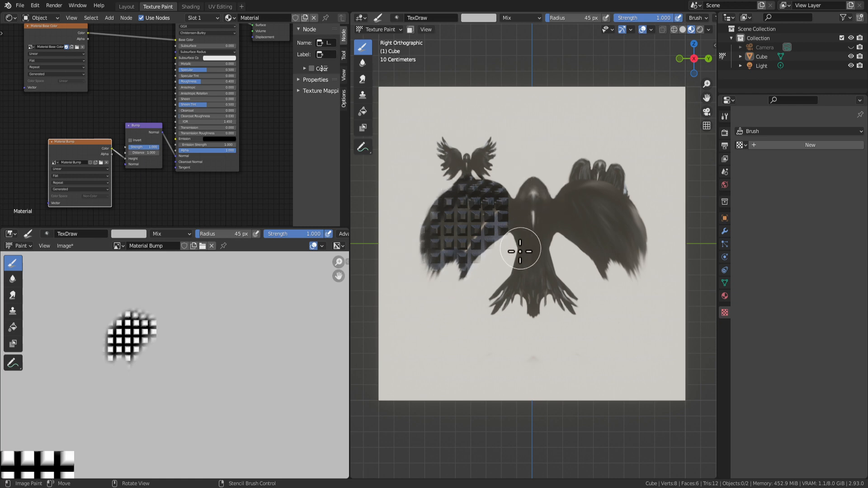
pyautogui.scroll(-2, 634, 276)
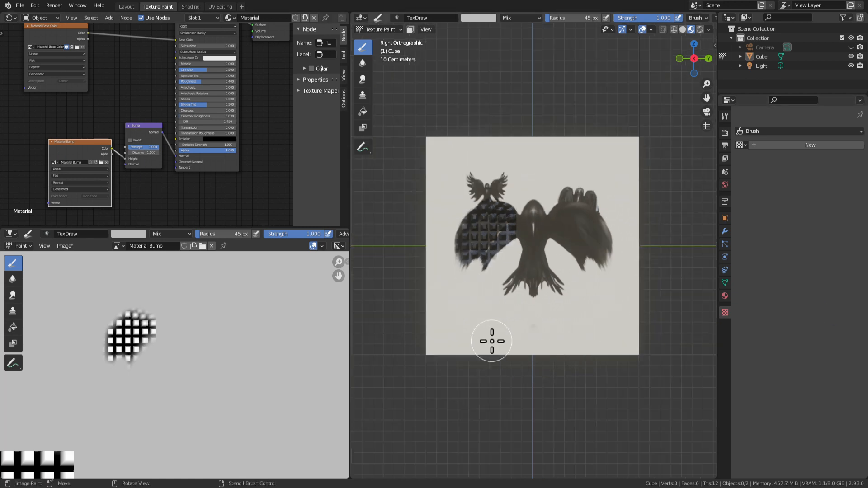
pyautogui.moveTo(492, 341)
pyautogui.mouseDown(button='middle')
pyautogui.moveTo(533, 324)
pyautogui.moveTo(556, 354)
pyautogui.moveTo(452, 364)
pyautogui.moveTo(408, 359)
pyautogui.moveTo(449, 345)
pyautogui.moveTo(479, 300)
pyautogui.moveTo(520, 306)
pyautogui.mouseUp(button='middle')
pyautogui.scroll(5, 564, 238)
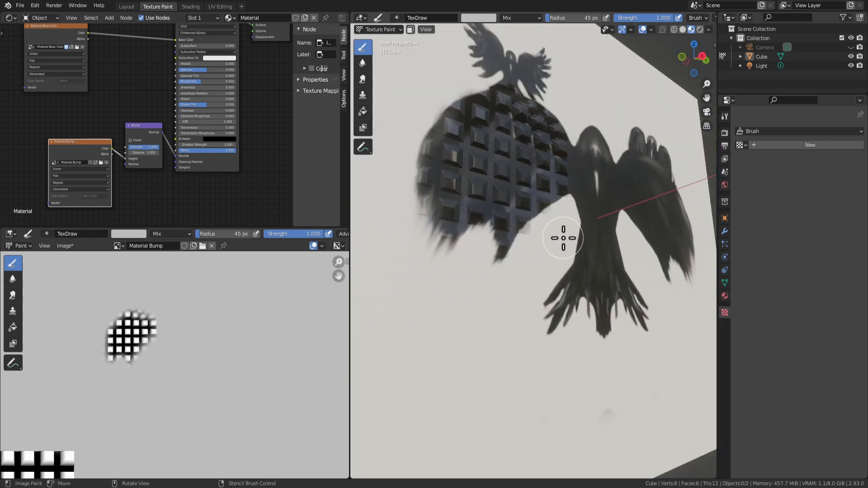
# Examine the cube's painted faces from all around after the bump cleanup.
pyautogui.scroll(-5, 524, 183)
pyautogui.moveTo(523, 183); pyautogui.dragTo(442, 227, button='middle')
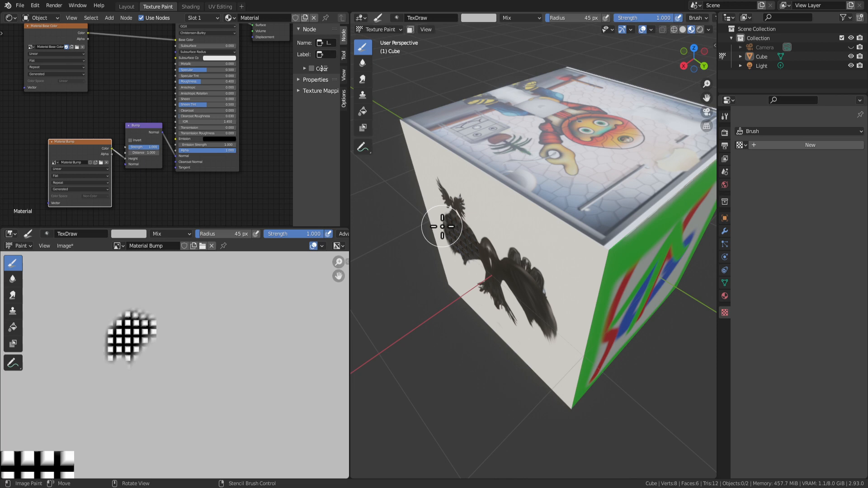
pyautogui.moveTo(416, 289)
pyautogui.mouseDown(button='middle')
pyautogui.moveTo(481, 314)
pyautogui.moveTo(416, 285)
pyautogui.moveTo(611, 270)
pyautogui.mouseUp(button='middle')
pyautogui.scroll(-4, 588, 280)
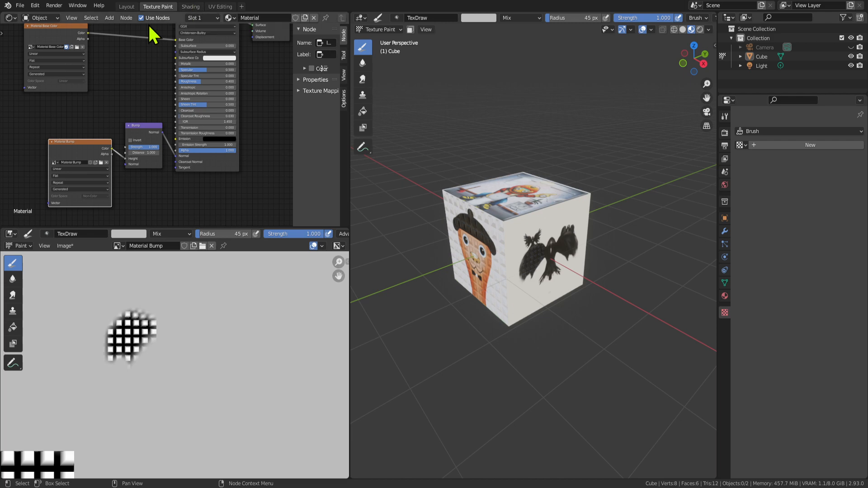
pyautogui.moveTo(515, 269)
pyautogui.mouseDown(button='middle')
pyautogui.moveTo(463, 339)
pyautogui.moveTo(675, 302)
pyautogui.moveTo(681, 285)
pyautogui.mouseUp(button='middle')
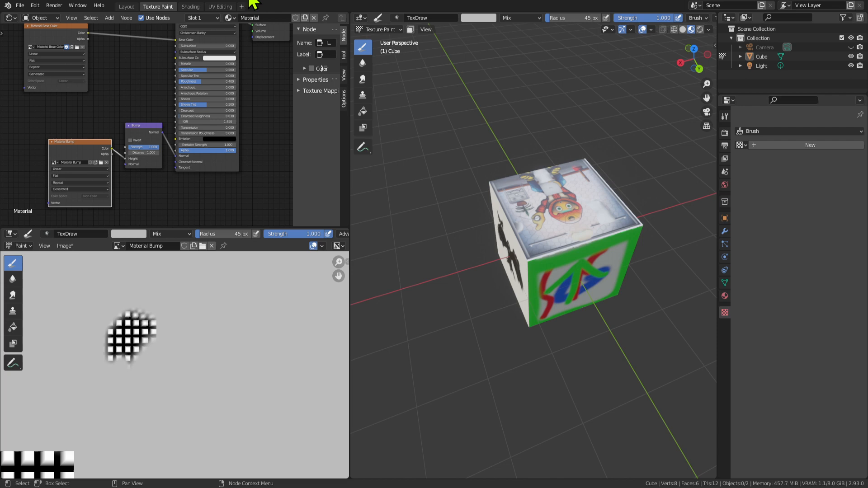
pyautogui.moveTo(493, 172); pyautogui.dragTo(588, 169, button='middle')
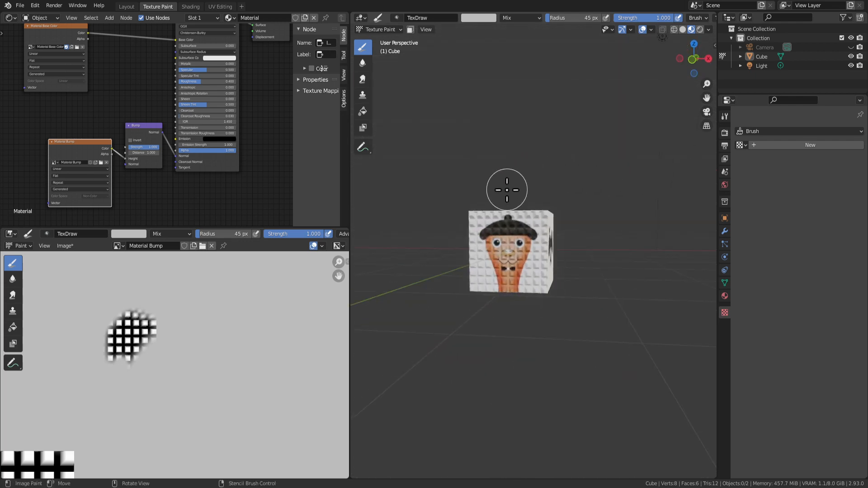
pyautogui.moveTo(506, 184); pyautogui.dragTo(498, 178, button='middle')
# Switch to the Layout workspace and examine the rendered cube's faces up close and from a distance.
pyautogui.click(128, 7)
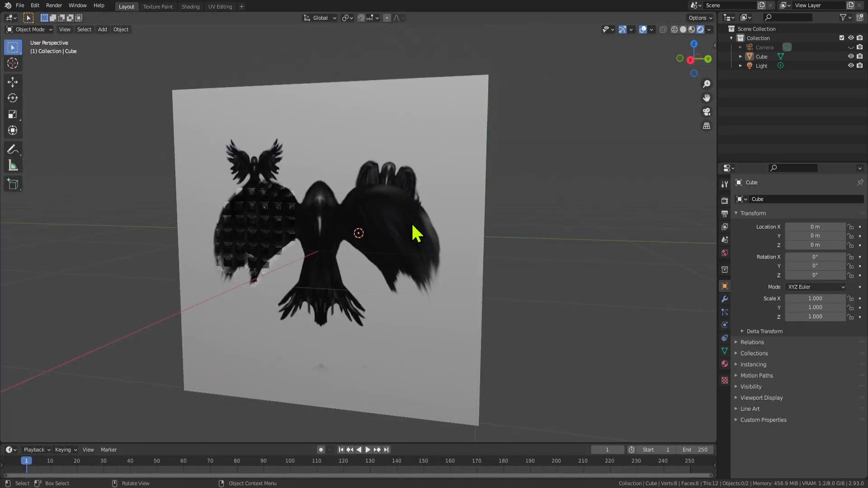
pyautogui.scroll(-4, 411, 222)
pyautogui.moveTo(313, 250); pyautogui.dragTo(199, 319, button='middle')
pyautogui.moveTo(403, 182); pyautogui.dragTo(253, 142, button='middle')
pyautogui.scroll(4, 359, 192)
pyautogui.moveTo(484, 160); pyautogui.dragTo(407, 168, button='middle')
pyautogui.scroll(-3, 444, 298)
pyautogui.moveTo(444, 299); pyautogui.dragTo(469, 277, button='middle')
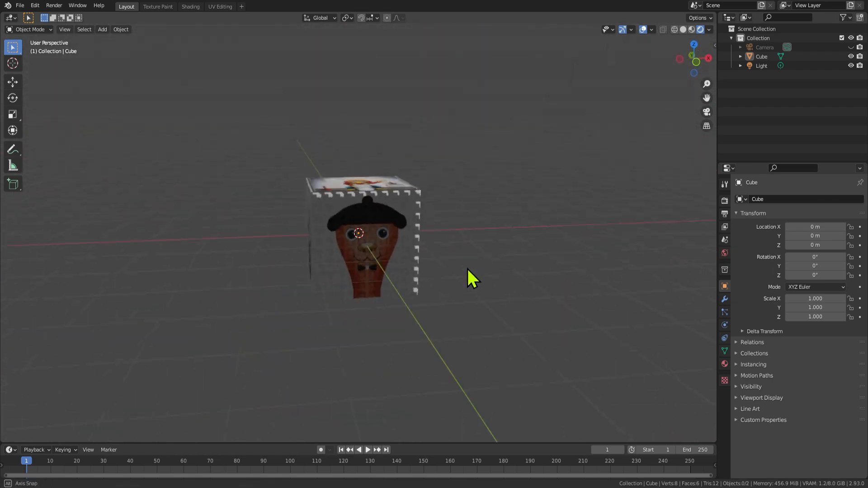
pyautogui.scroll(4, 496, 252)
pyautogui.scroll(-4, 538, 235)
pyautogui.moveTo(538, 235); pyautogui.dragTo(511, 312, button='middle')
pyautogui.scroll(-3, 512, 312)
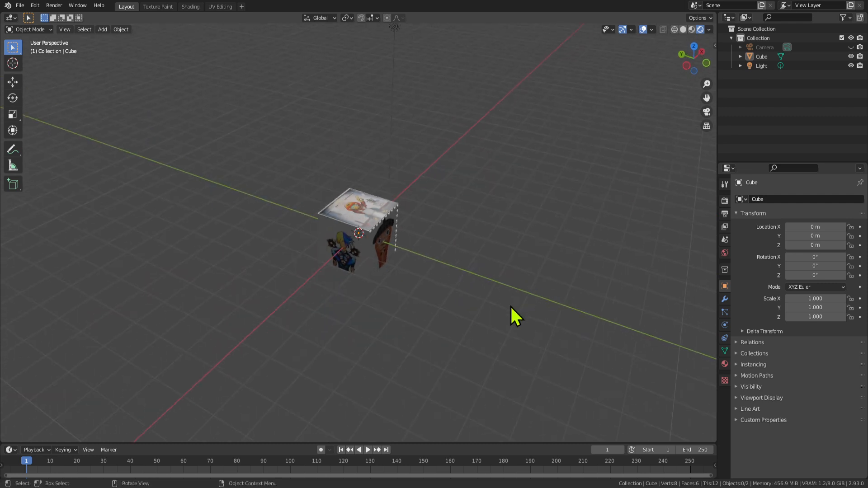
pyautogui.scroll(3, 407, 303)
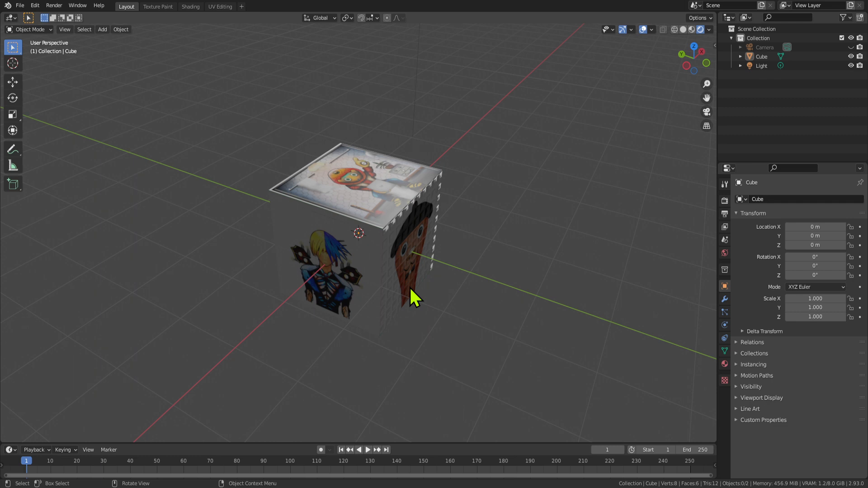
# Select the cube, copy it to the clipboard, and look at the face with the beret character.
pyautogui.moveTo(444, 86); pyautogui.dragTo(364, 166, button='middle')
pyautogui.click(392, 218)
pyautogui.hotkey('ctrl', 'c')
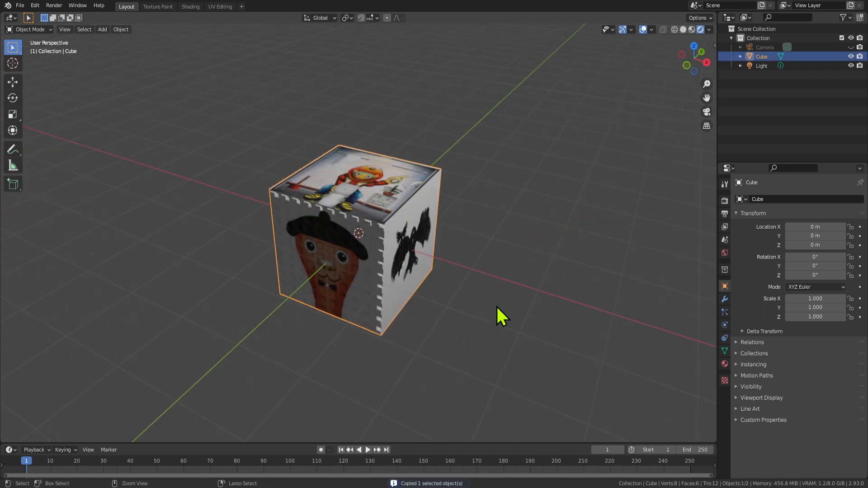
pyautogui.click(496, 305)
pyautogui.moveTo(376, 253); pyautogui.dragTo(417, 217, button='middle')
pyautogui.click(416, 216)
pyautogui.moveTo(465, 191); pyautogui.dragTo(437, 195, button='middle')
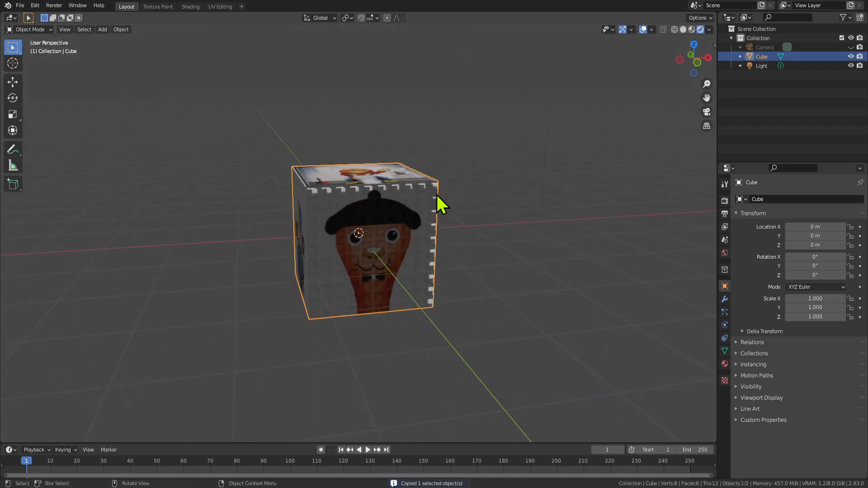
pyautogui.scroll(-5, 476, 307)
pyautogui.scroll(4, 477, 309)
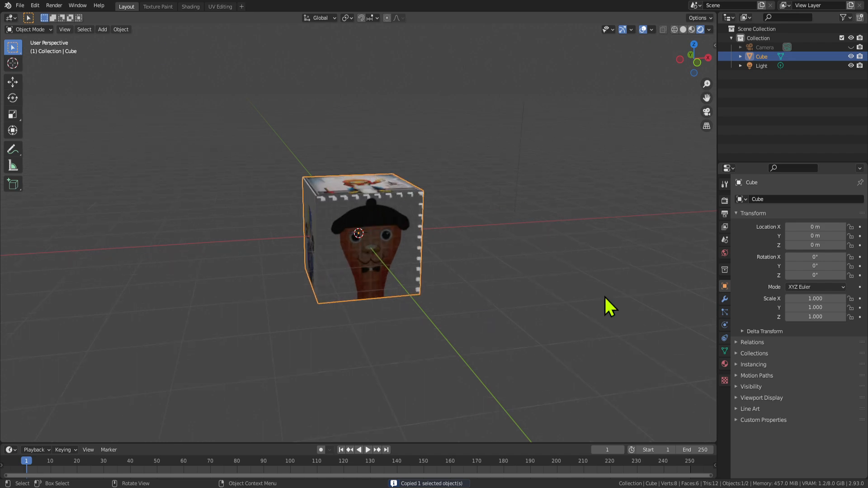
pyautogui.click(526, 292)
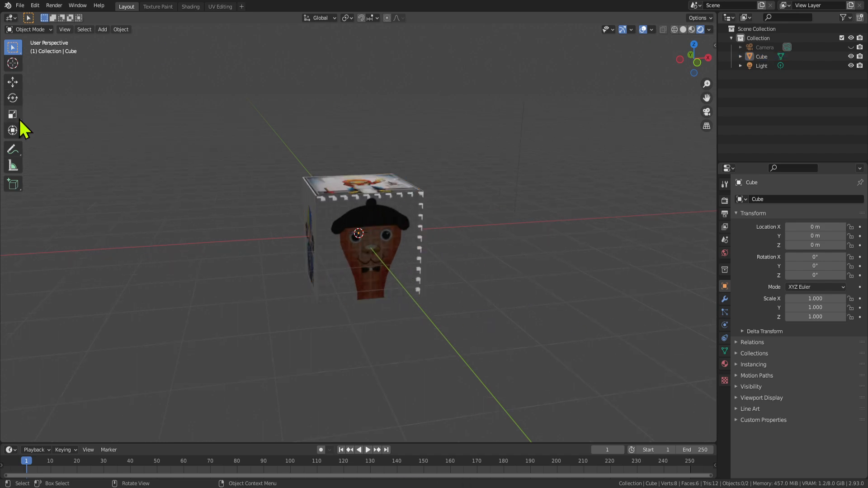
pyautogui.hotkey('ctrl', 'q')
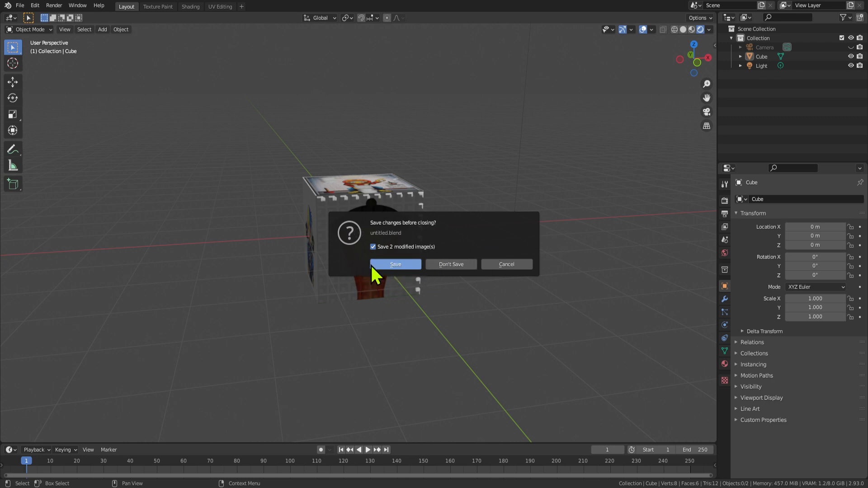
pyautogui.click(525, 267)
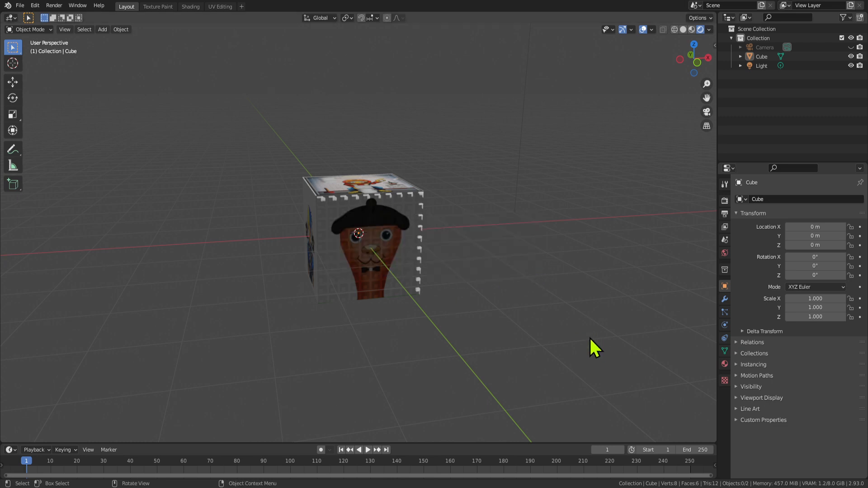
# Select the textured cube and copy it to the clipboard.
pyautogui.moveTo(589, 336); pyautogui.dragTo(540, 208, button='middle')
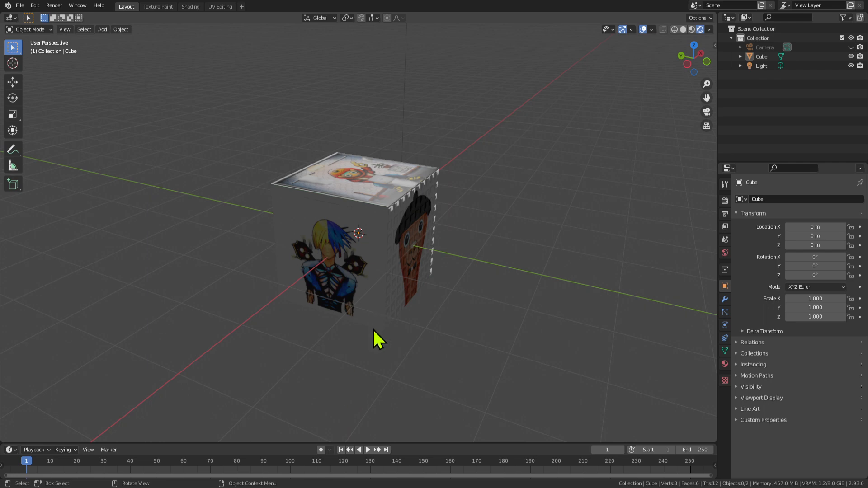
pyautogui.moveTo(458, 252); pyautogui.dragTo(552, 245, button='middle')
pyautogui.click(436, 239)
pyautogui.press('KP_1')
pyautogui.hotkey('ctrl', 'c')
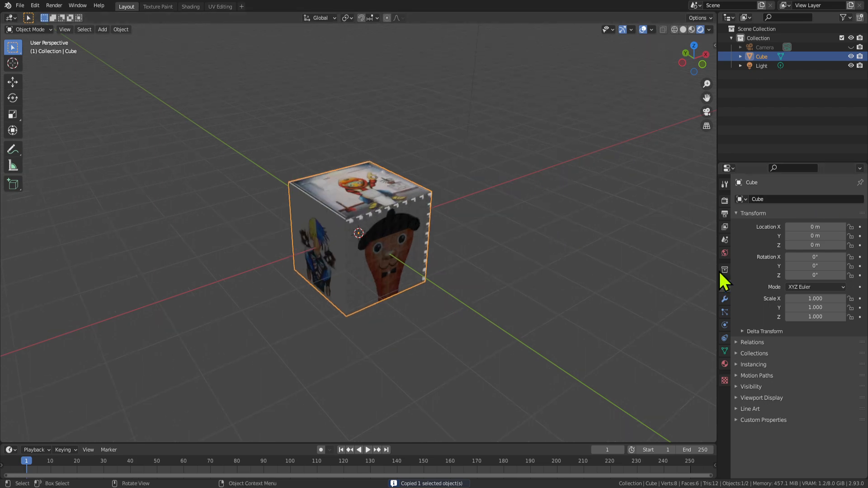
pyautogui.click(601, 219)
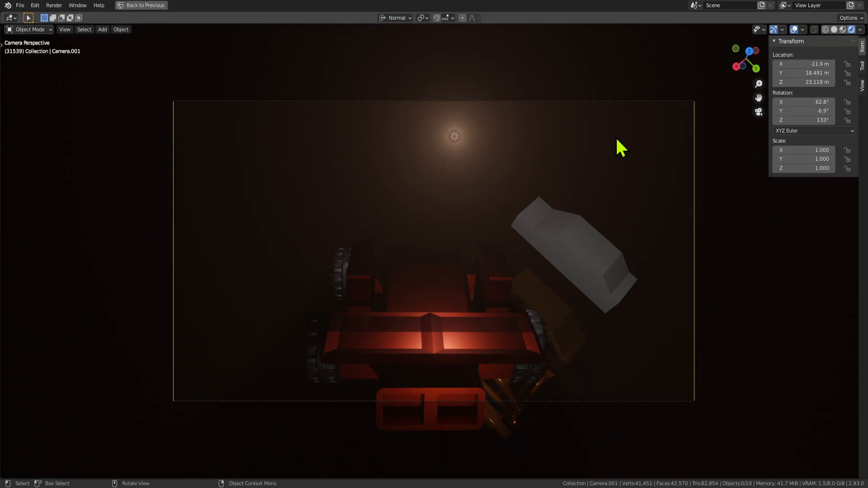
# In the car scene, play the animation, show it in Material Preview, and leave the camera view for an overview of the path.
pyautogui.press('space')
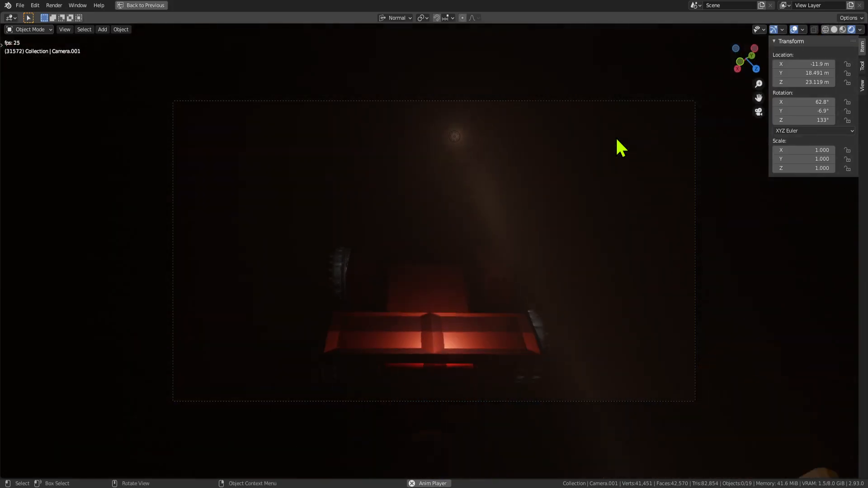
pyautogui.scroll(3, 623, 367)
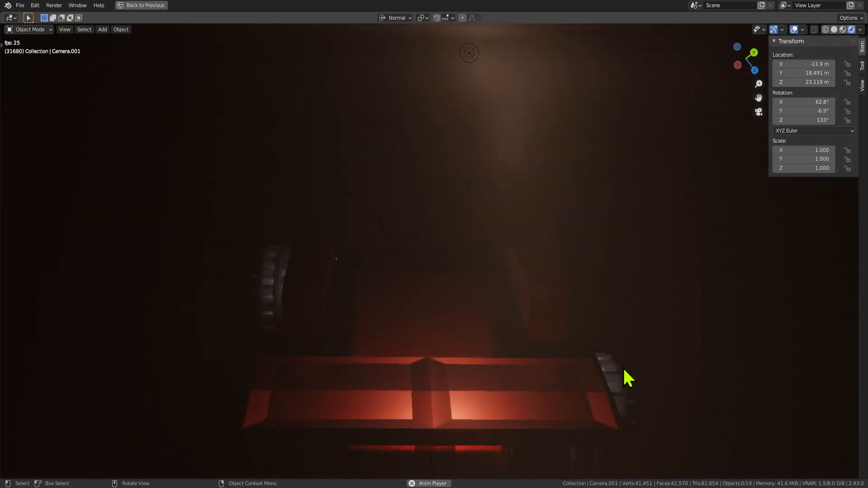
pyautogui.click(843, 29)
pyautogui.scroll(-4, 591, 170)
pyautogui.moveTo(591, 170); pyautogui.dragTo(539, 231, button='middle')
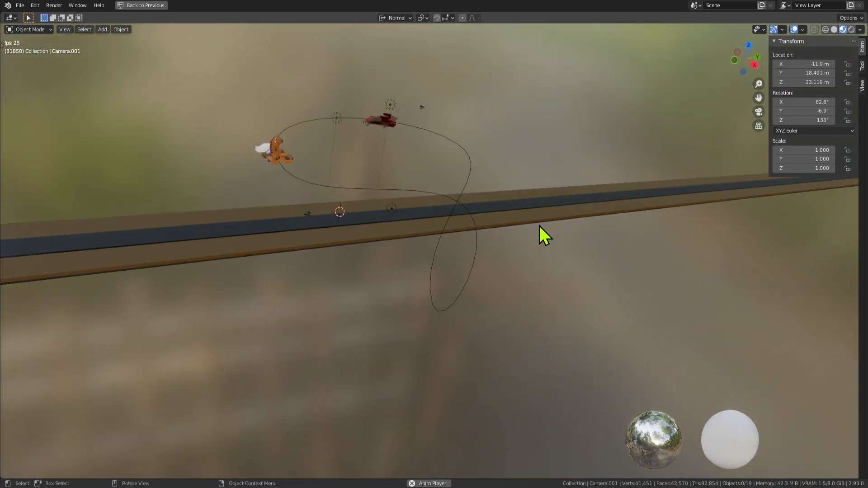
# Select the cars' curve path and examine it from the front and from below during playback.
pyautogui.click(387, 189)
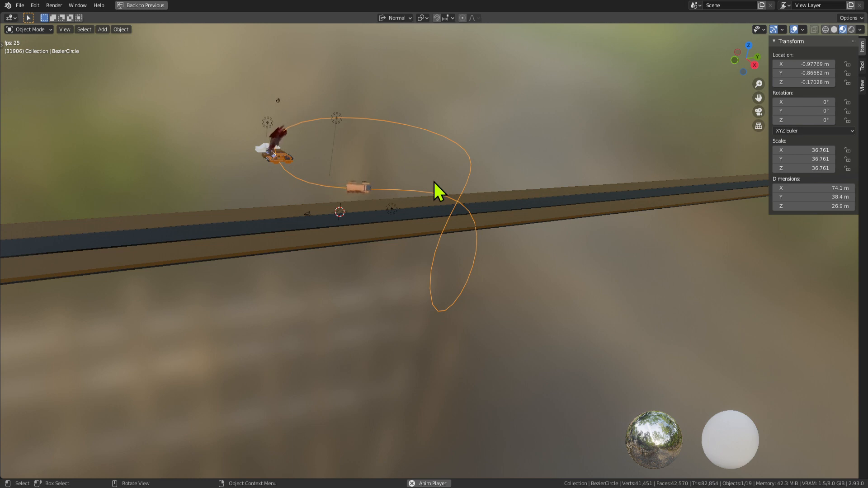
pyautogui.press('KP_7')
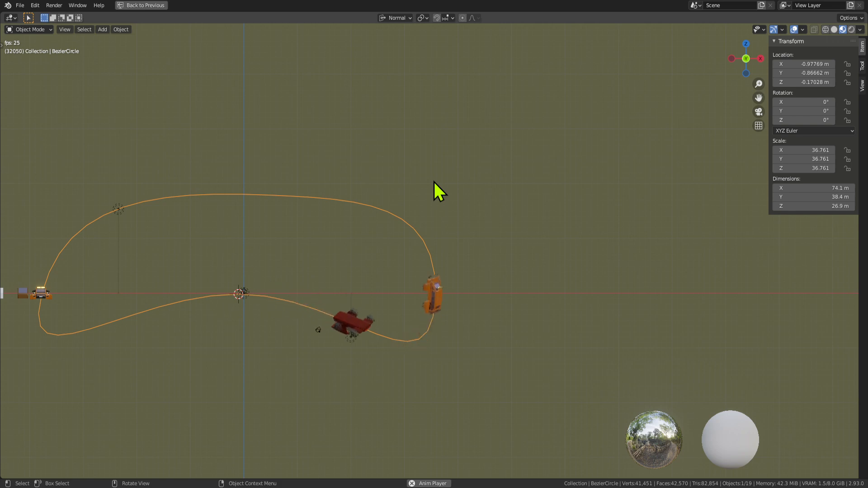
pyautogui.press('KP_2')
pyautogui.press('KP_2')
pyautogui.press('KP_2')
pyautogui.press('KP_2')
pyautogui.press('KP_2')
pyautogui.press('KP_2')
pyautogui.press('KP_2')
pyautogui.press('KP_2')
pyautogui.press('KP_2')
pyautogui.press('KP_2')
pyautogui.press('KP_2')
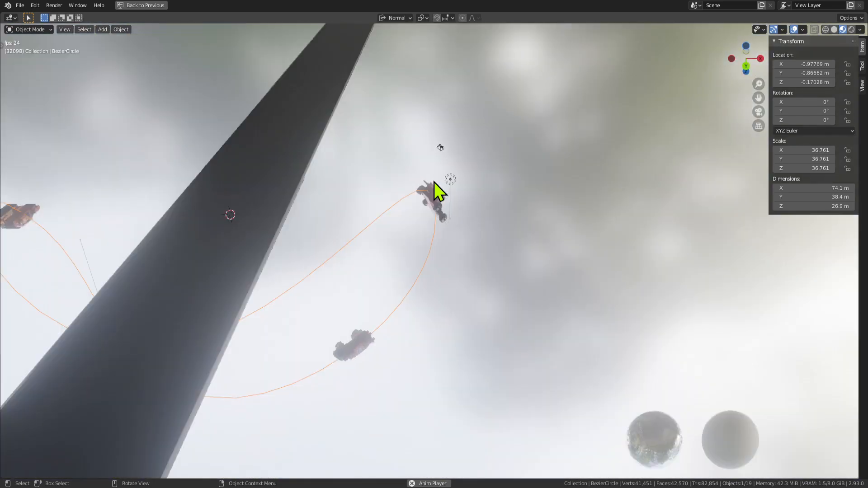
pyautogui.press('KP_2')
# Examine the cars travelling along the looping path from the side and from several angles around it.
pyautogui.press('KP_6')
pyautogui.press('KP_6')
pyautogui.press('KP_6')
pyautogui.press('KP_6')
pyautogui.press('KP_6')
pyautogui.press('KP_6')
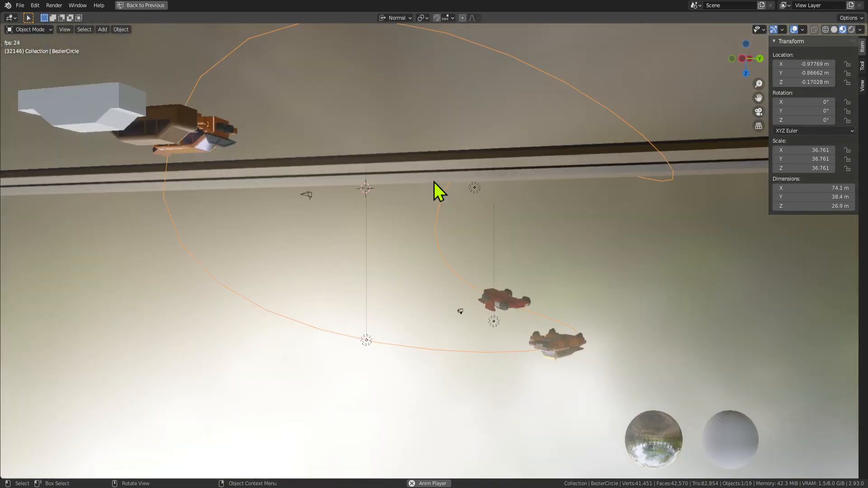
pyautogui.press('KP_2')
pyautogui.press('KP_2')
pyautogui.press('KP_2')
pyautogui.press('KP_2')
pyautogui.press('KP_2')
pyautogui.press('KP_2')
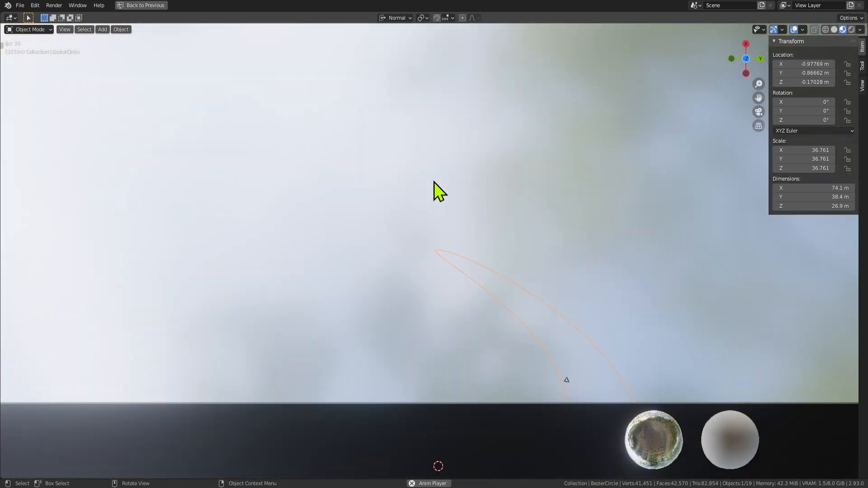
pyautogui.press('KP_8')
pyautogui.press('KP_8')
pyautogui.press('KP_8')
pyautogui.press('KP_8')
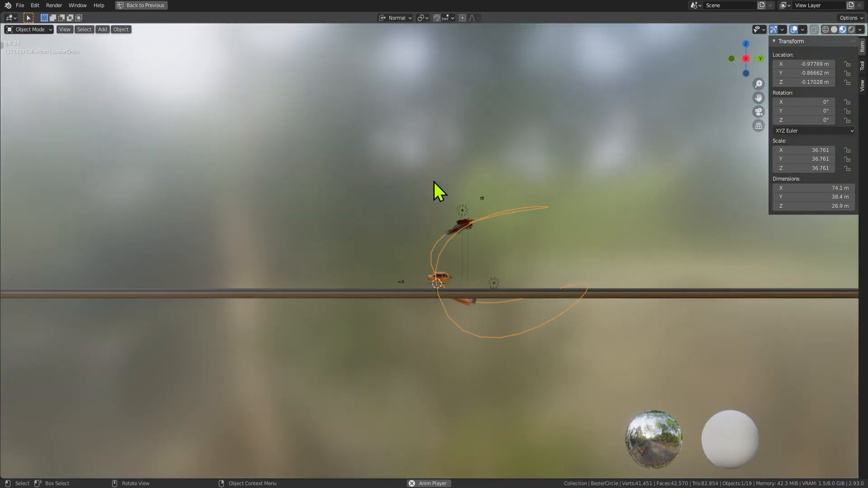
pyautogui.moveTo(434, 182); pyautogui.dragTo(616, 279, button='middle')
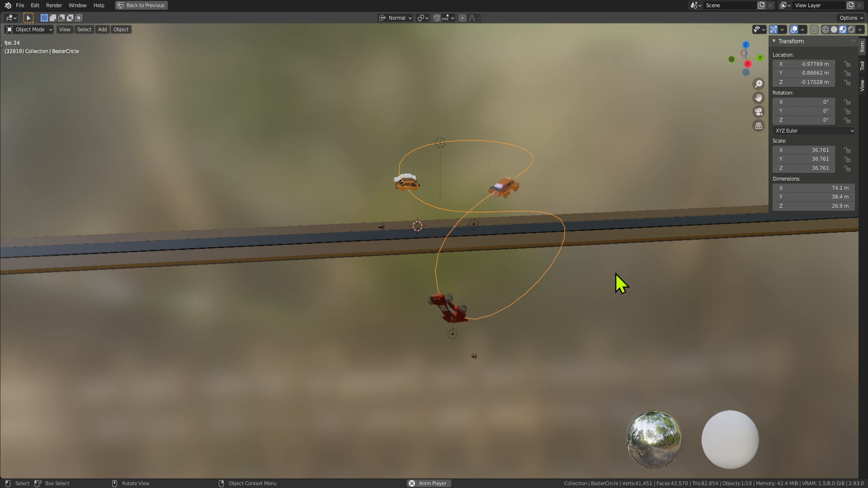
pyautogui.moveTo(616, 274); pyautogui.dragTo(522, 200, button='middle')
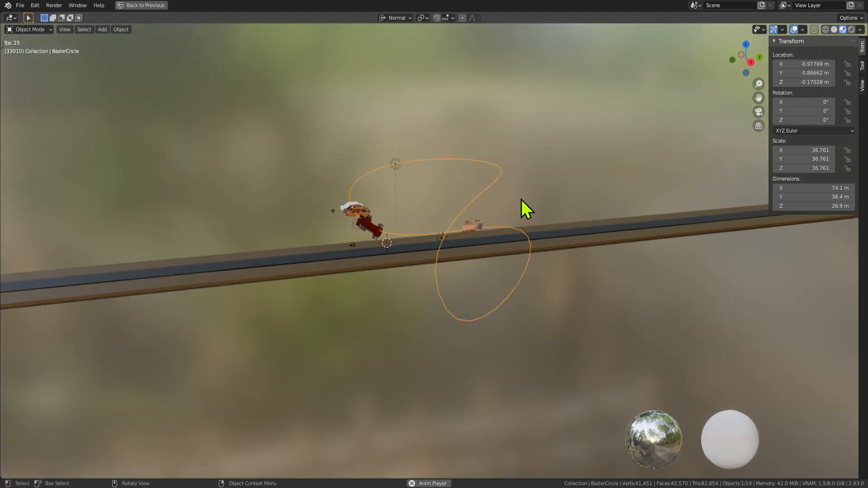
pyautogui.scroll(2, 494, 257)
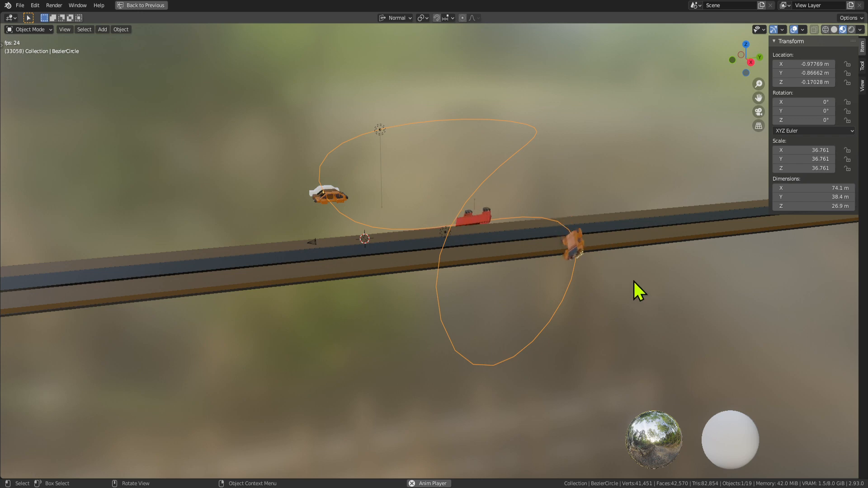
pyautogui.moveTo(634, 281)
pyautogui.mouseDown(button='middle')
pyautogui.moveTo(538, 246)
pyautogui.moveTo(629, 283)
pyautogui.mouseUp(button='middle')
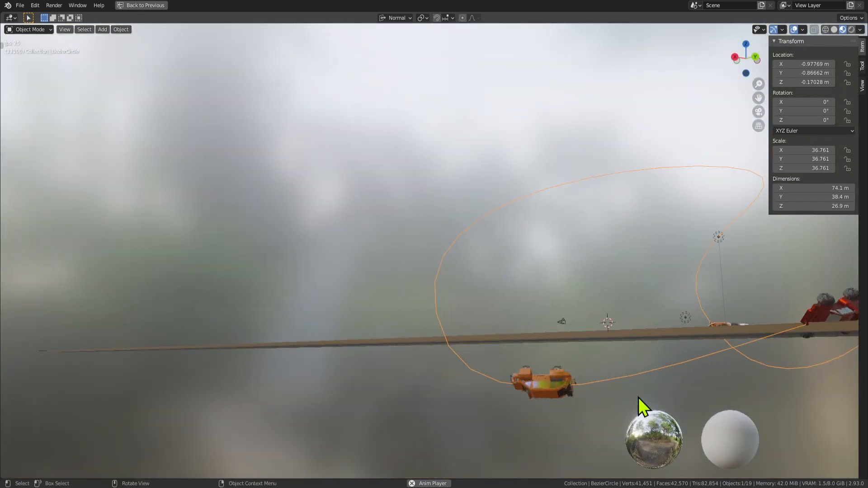
pyautogui.moveTo(638, 398); pyautogui.dragTo(629, 371, button='middle')
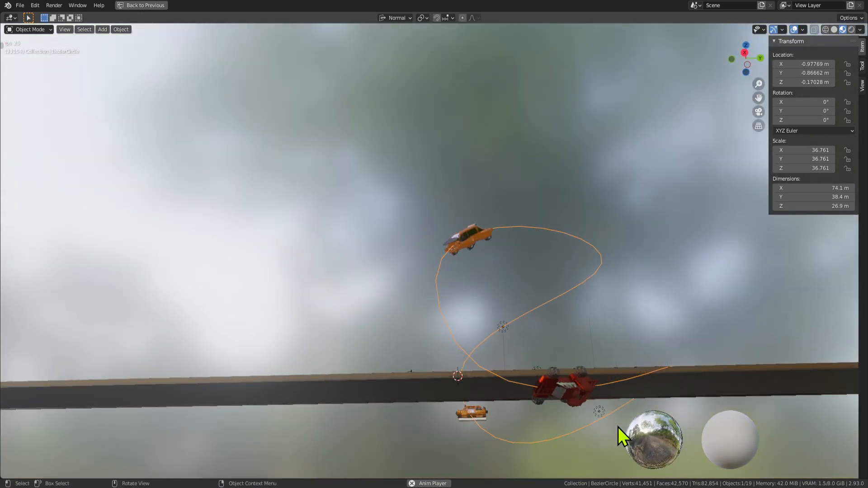
# Select the camera following the red car and view the running animation through it with the whole frame in sight.
pyautogui.click(608, 441)
pyautogui.press('KP_Decimal')
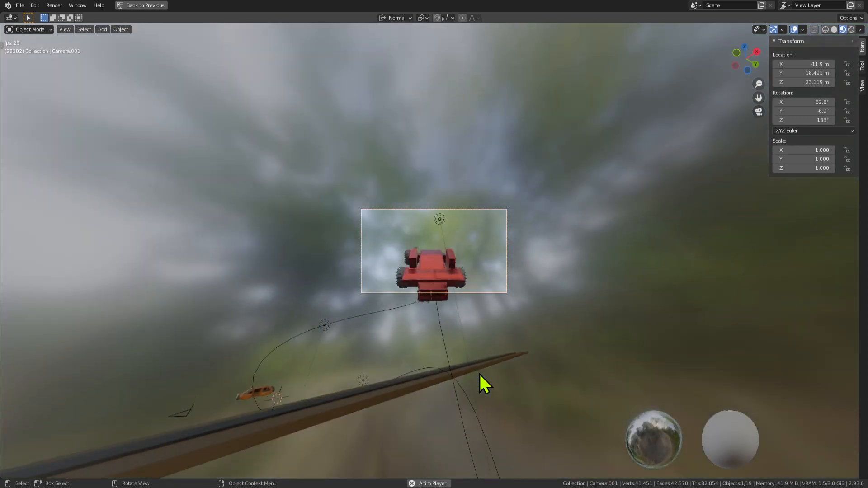
pyautogui.press('Home')
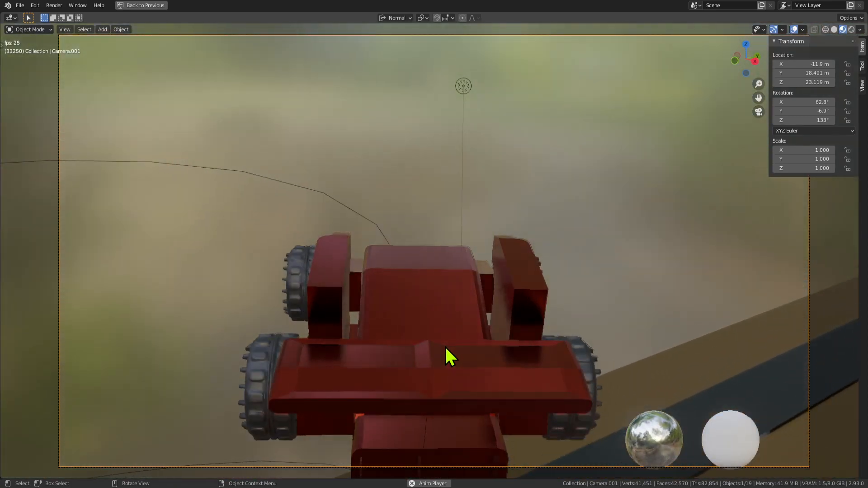
pyautogui.scroll(-5, 441, 355)
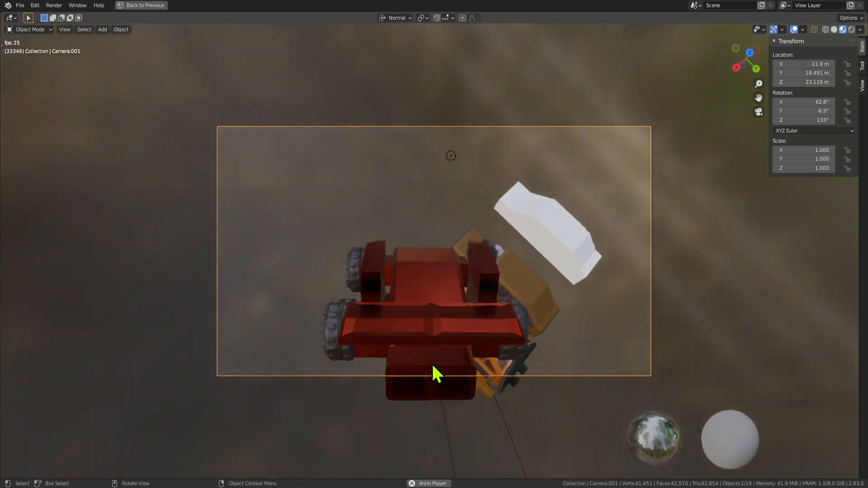
pyautogui.scroll(-3, 422, 371)
pyautogui.scroll(4, 437, 357)
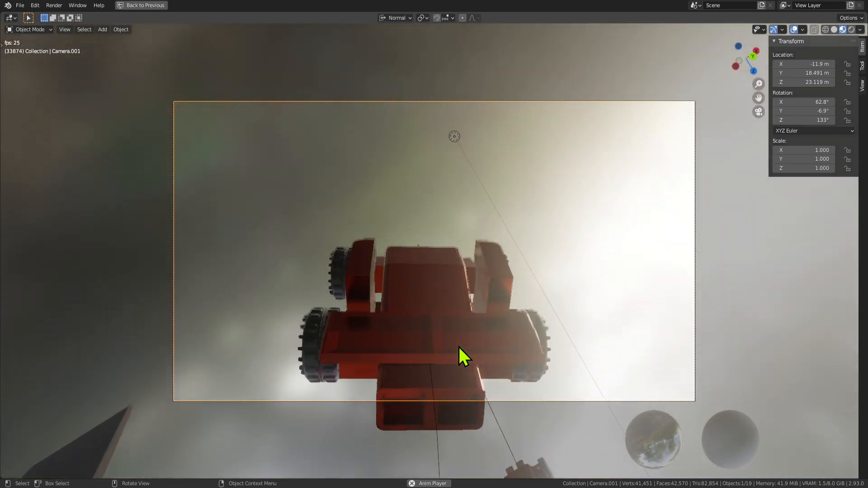
# Examine the red car through its following camera at several zoom levels during playback, and try walk navigation from there.
pyautogui.scroll(-2, 452, 407)
pyautogui.scroll(3, 479, 380)
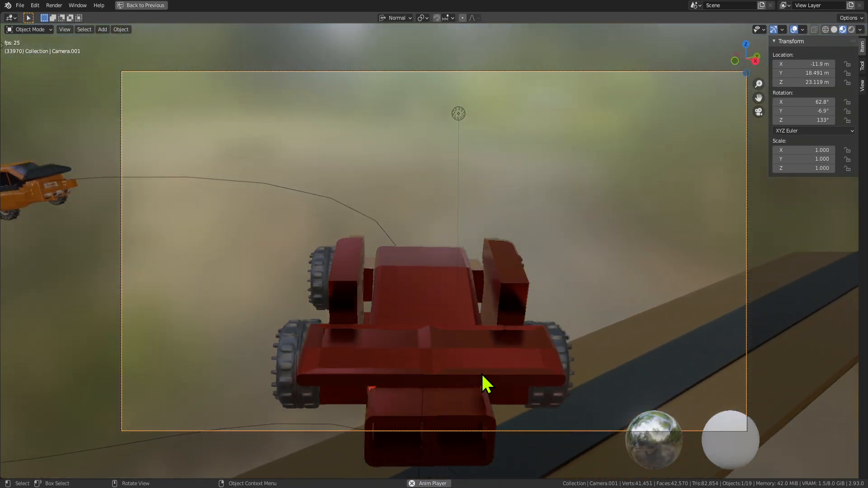
pyautogui.scroll(-3, 475, 380)
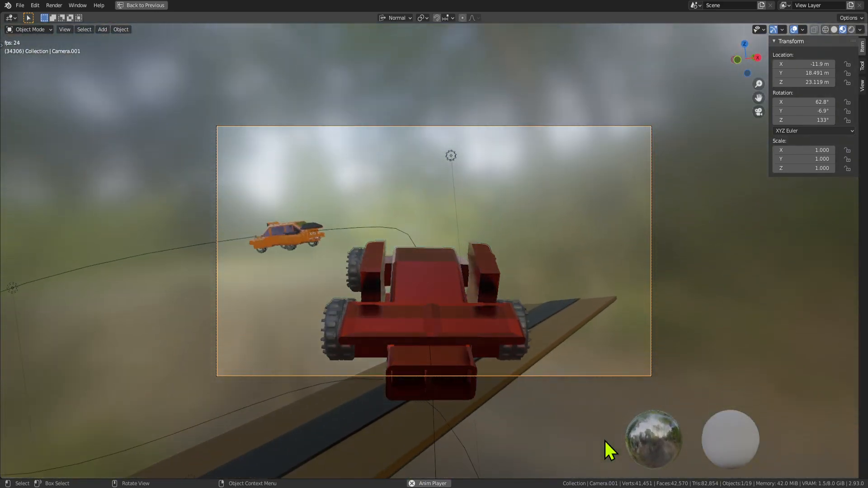
pyautogui.scroll(-1, 515, 434)
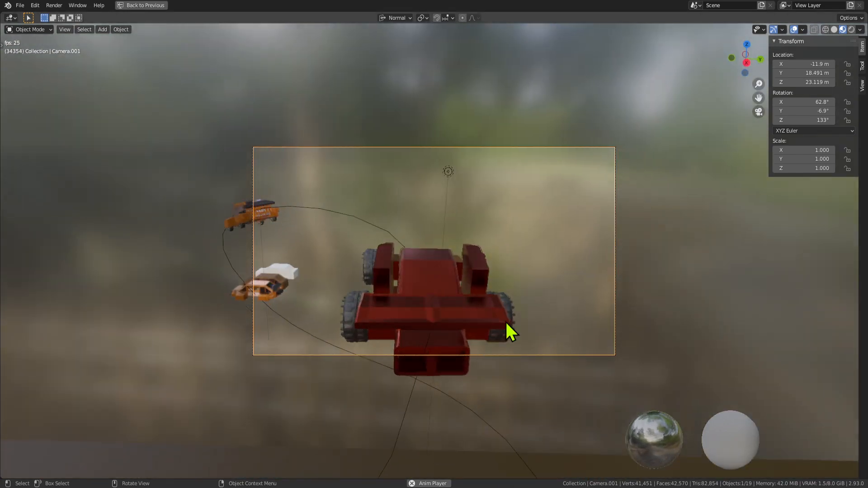
pyautogui.scroll(1, 555, 322)
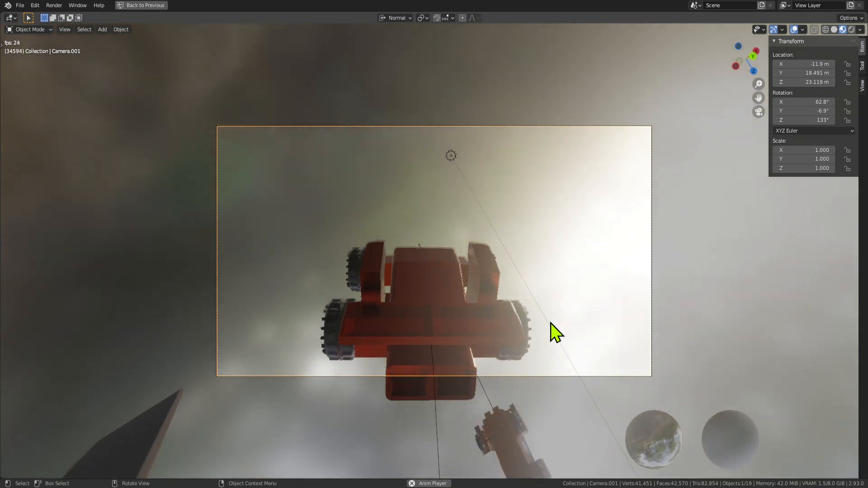
pyautogui.hotkey('shift', '`')
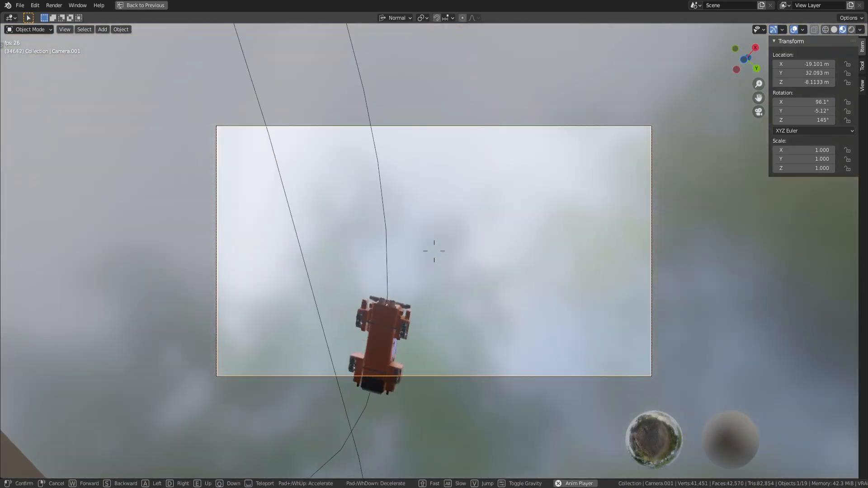
pyautogui.press('Escape')
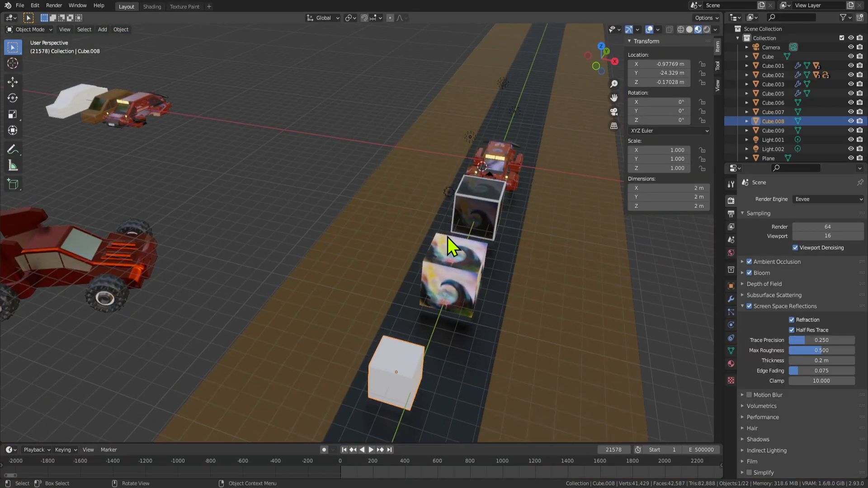
# Select the three cubes lined up on the road near the red car and move them about 32.4 m along X.
pyautogui.scroll(-5, 437, 248)
pyautogui.moveTo(427, 251); pyautogui.dragTo(321, 207, button='middle')
pyautogui.scroll(4, 408, 256)
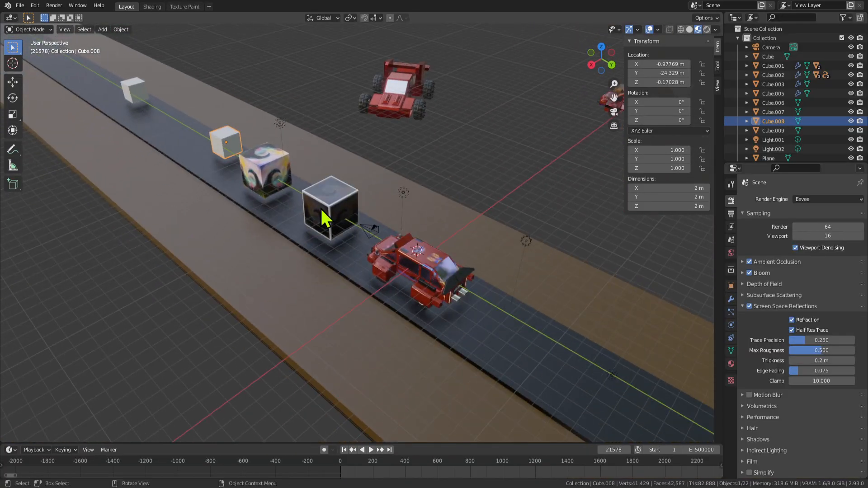
pyautogui.moveTo(370, 303); pyautogui.dragTo(415, 266, button='middle')
pyautogui.keyDown('shift'); pyautogui.click(415, 266); pyautogui.keyUp('shift')
pyautogui.click(487, 266)
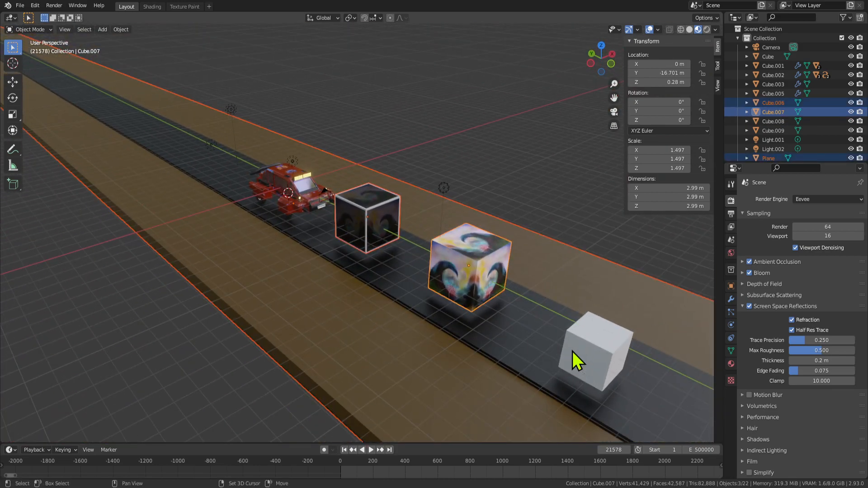
pyautogui.click(596, 348)
pyautogui.keyDown('shift'); pyautogui.click(457, 265); pyautogui.keyUp('shift')
pyautogui.keyDown('shift'); pyautogui.click(362, 213); pyautogui.keyUp('shift')
pyautogui.moveTo(362, 213); pyautogui.dragTo(440, 193, button='middle')
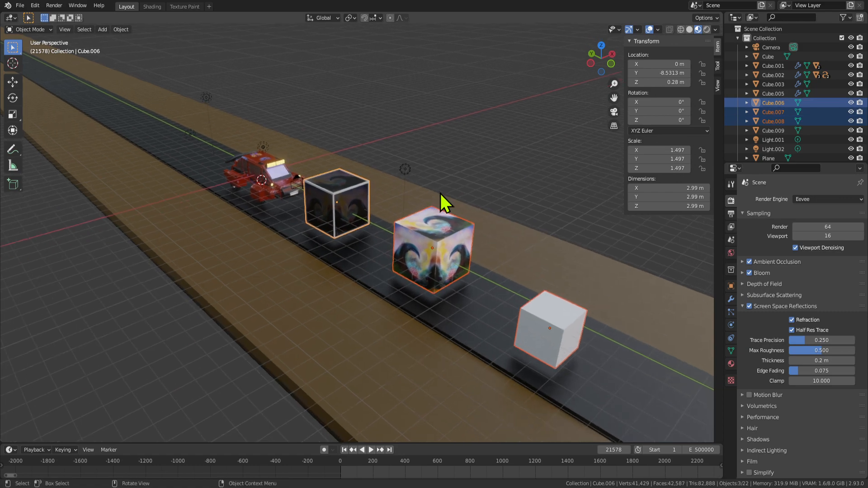
pyautogui.press('g')
pyautogui.press('x')
pyautogui.click(704, 136)
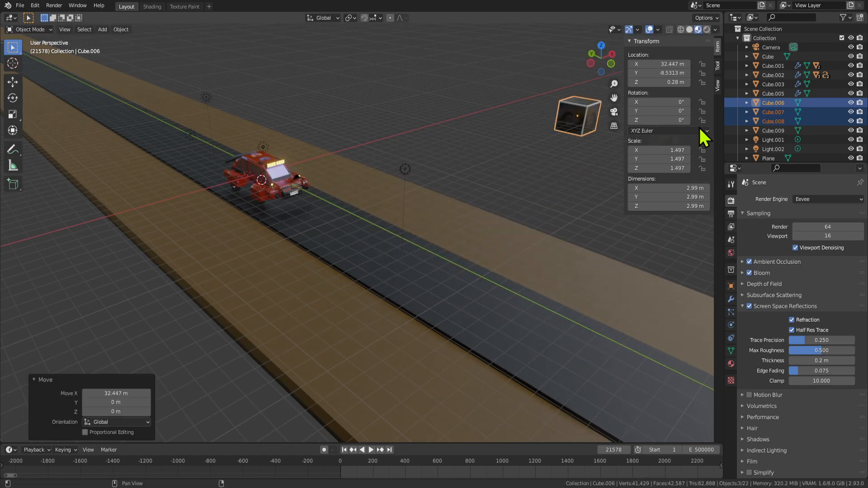
# Select the camera in front of the red car, hide it in the viewport, and inspect the car from the side.
pyautogui.click(294, 185)
pyautogui.press('KP_Decimal')
pyautogui.moveTo(510, 191); pyautogui.dragTo(407, 259, button='middle')
pyautogui.moveTo(557, 198); pyautogui.dragTo(374, 312, button='middle')
pyautogui.click(409, 359)
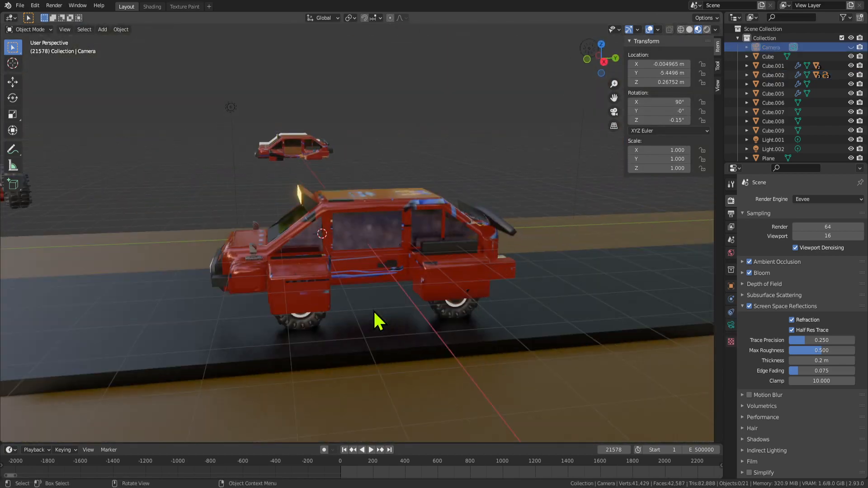
# Select the red car's body, check its mesh in Edit Mode, and switch to the Texture Paint workspace.
pyautogui.moveTo(158, 221); pyautogui.dragTo(426, 284, button='middle')
pyautogui.click(398, 292)
pyautogui.press('Tab')
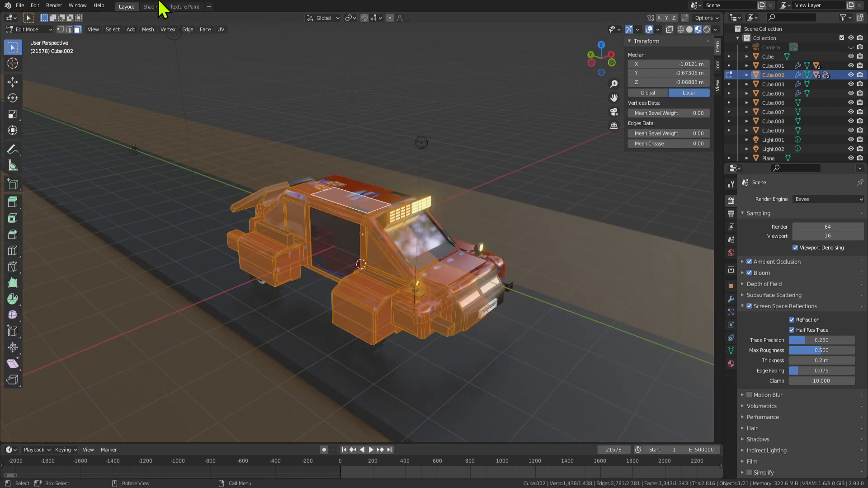
pyautogui.click(181, 6)
pyautogui.moveTo(330, 274)
pyautogui.mouseDown(button='middle')
pyautogui.moveTo(342, 242)
pyautogui.moveTo(590, 269)
pyautogui.mouseUp(button='middle')
pyautogui.scroll(5, 467, 310)
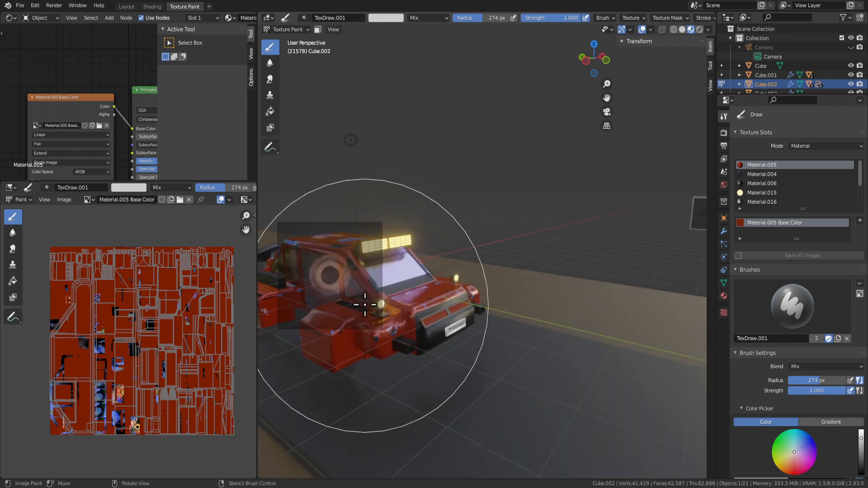
# Unwrap all faces of the car body with Smart UV Project at a 66° angle limit, with Scale to Bounds enabled.
pyautogui.press('Tab')
pyautogui.rightClick(403, 300)
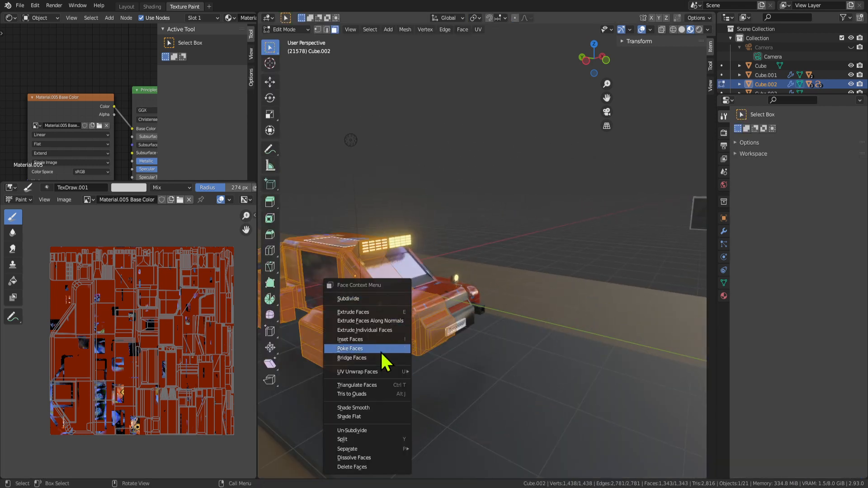
pyautogui.moveTo(375, 373)
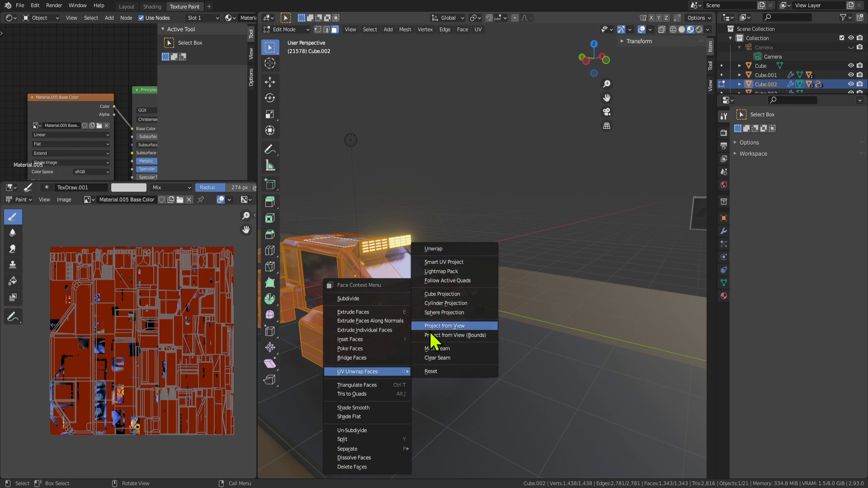
pyautogui.click(451, 263)
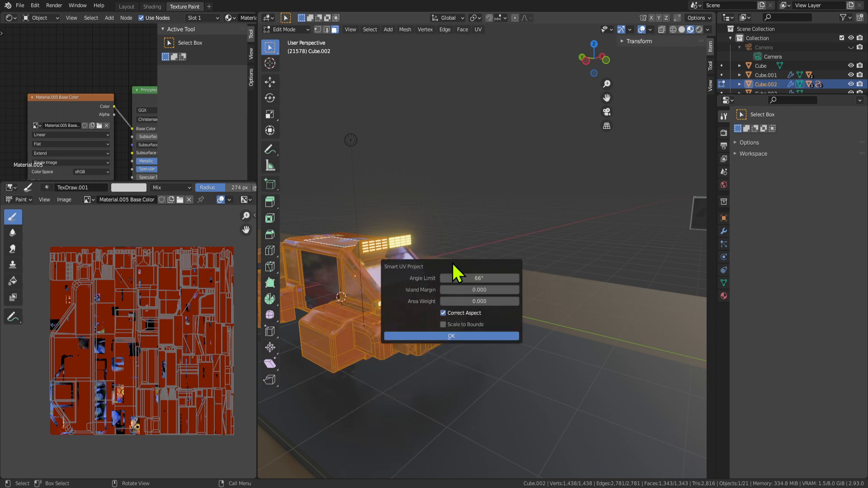
pyautogui.click(443, 324)
pyautogui.click(453, 337)
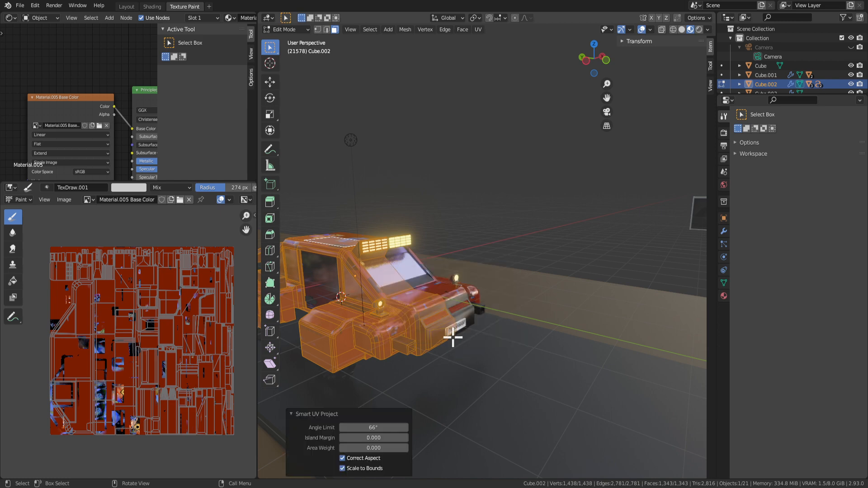
# Deselect the car's faces, bring the hood into close view, and return to Texture Paint mode.
pyautogui.click(330, 228)
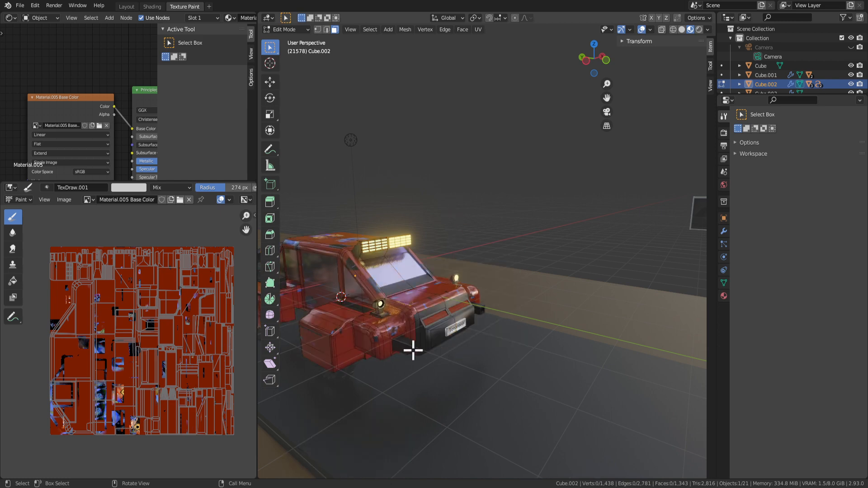
pyautogui.moveTo(410, 326)
pyautogui.mouseDown(button='middle')
pyautogui.moveTo(457, 334)
pyautogui.moveTo(428, 389)
pyautogui.moveTo(403, 366)
pyautogui.moveTo(591, 265)
pyautogui.moveTo(520, 300)
pyautogui.mouseUp(button='middle')
pyautogui.scroll(4, 426, 319)
pyautogui.scroll(4, 520, 301)
pyautogui.press('Tab')
pyautogui.press('Tab')
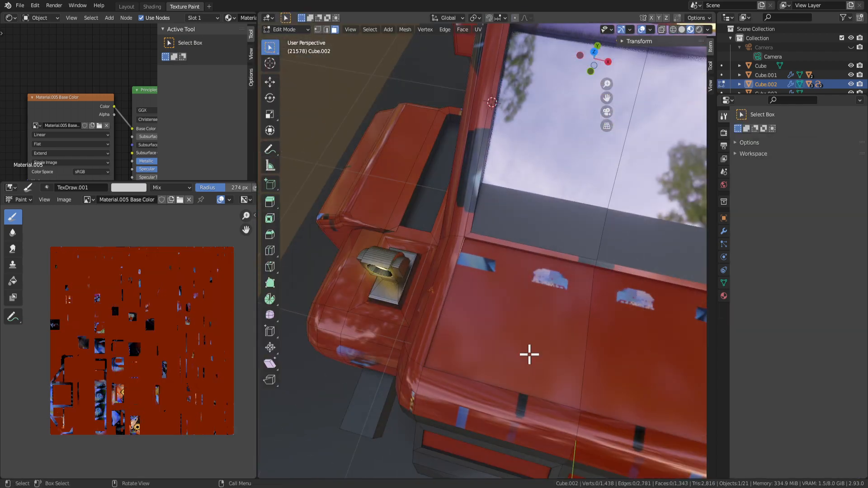
pyautogui.press('Tab')
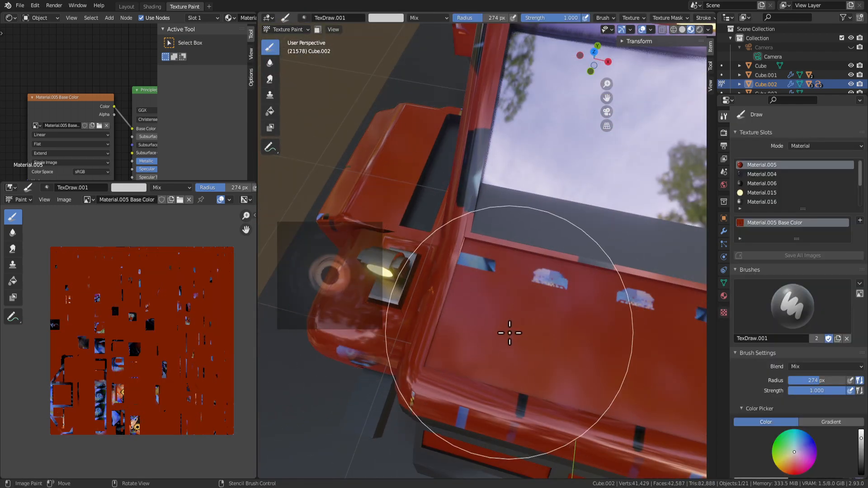
# In top view, enlarge the ring-shaped brush stencil and position it over one half of the car's hood.
pyautogui.moveTo(509, 333); pyautogui.dragTo(699, 187, button='middle')
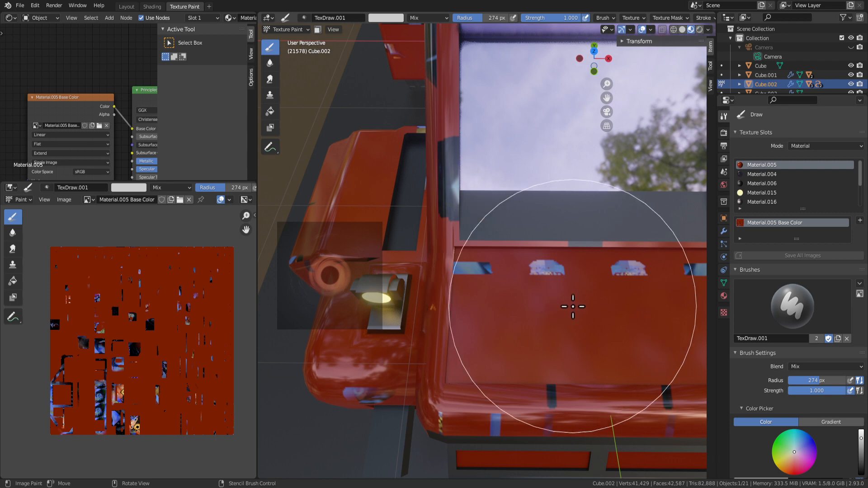
pyautogui.press('KP_7')
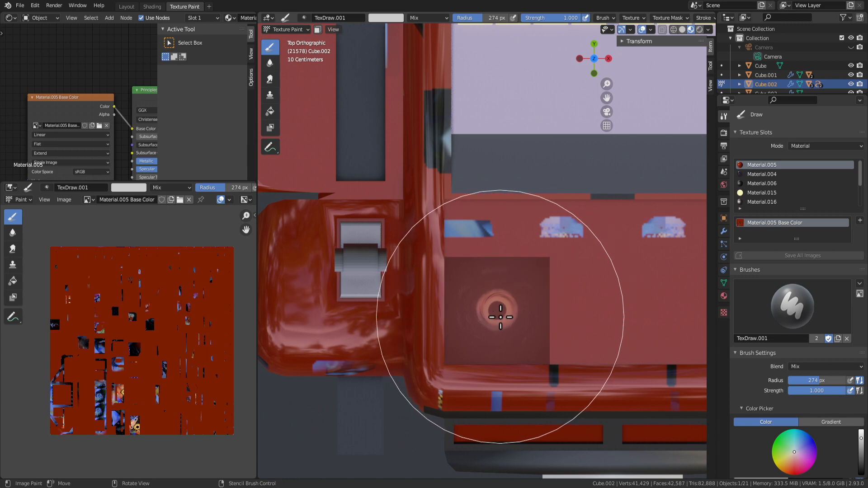
pyautogui.keyDown('shift'); pyautogui.moveTo(549, 362); pyautogui.dragTo(410, 351, button='middle'); pyautogui.keyUp('shift')
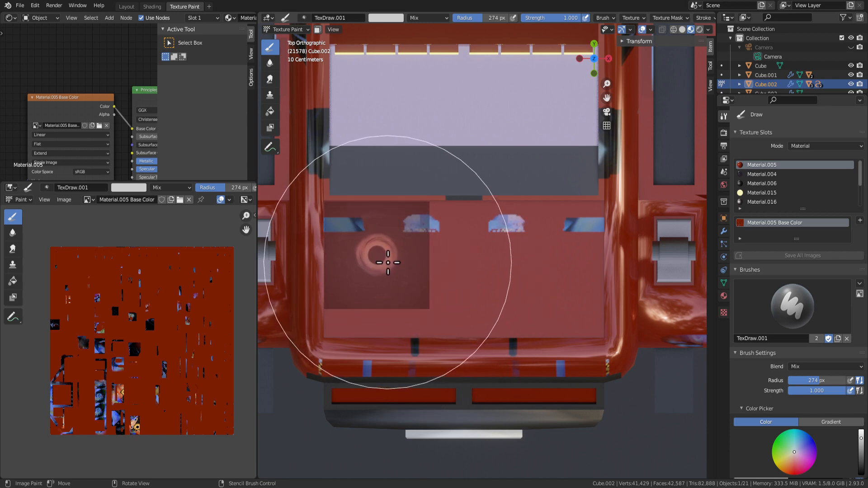
pyautogui.keyDown('shift'); pyautogui.moveTo(417, 300); pyautogui.dragTo(440, 316, button='right'); pyautogui.keyUp('shift')
pyautogui.moveTo(400, 276); pyautogui.dragTo(423, 294, button='right')
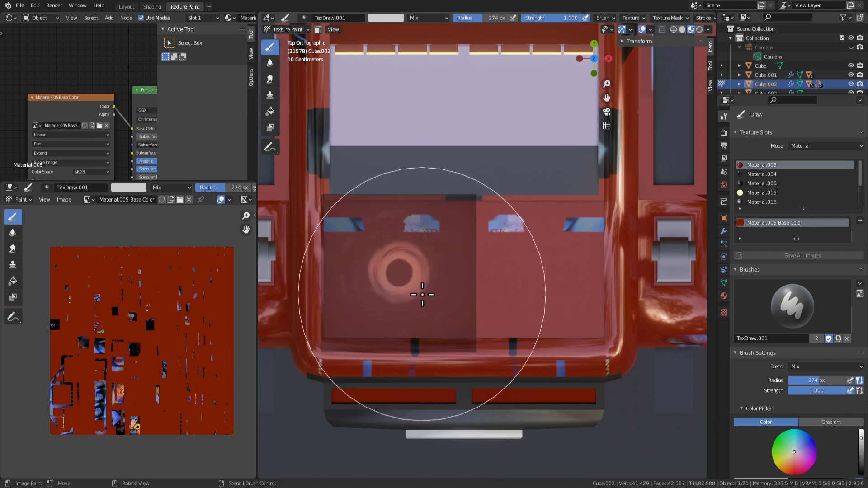
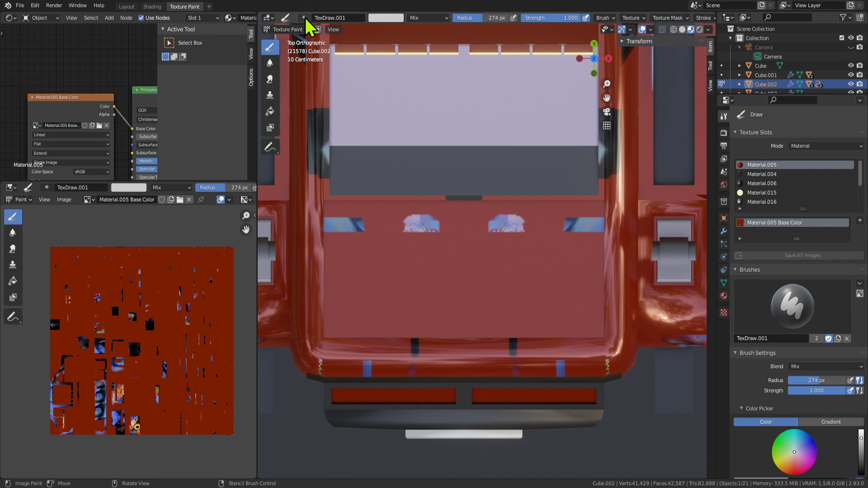
# Choose the Space stroke method and paint the ring stencil onto the car's hood.
pyautogui.click(615, 25)
pyautogui.click(704, 19)
pyautogui.click(727, 37)
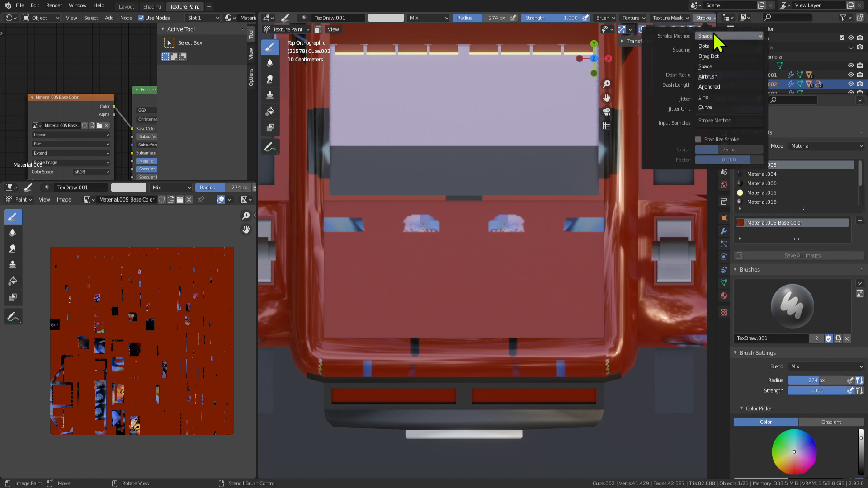
pyautogui.click(712, 67)
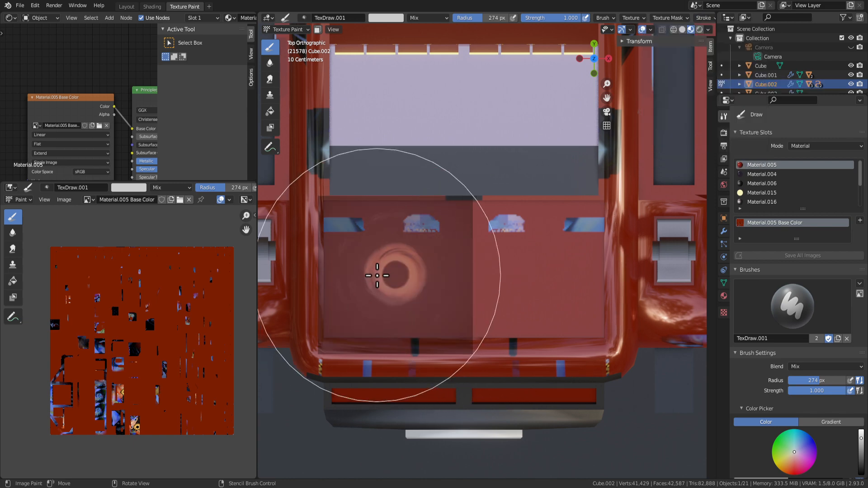
pyautogui.moveTo(377, 275); pyautogui.dragTo(429, 270)
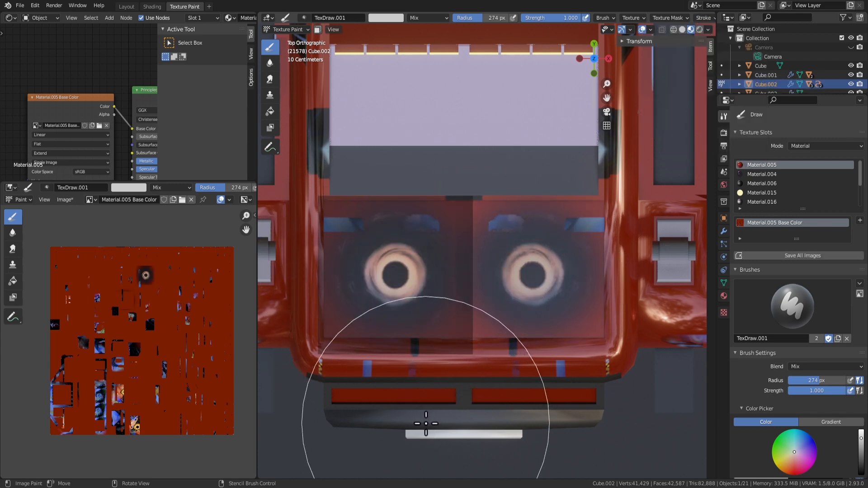
# Revisit the brush's stroke method options and widen the 3D viewport to reveal the remaining brush settings.
pyautogui.click(703, 18)
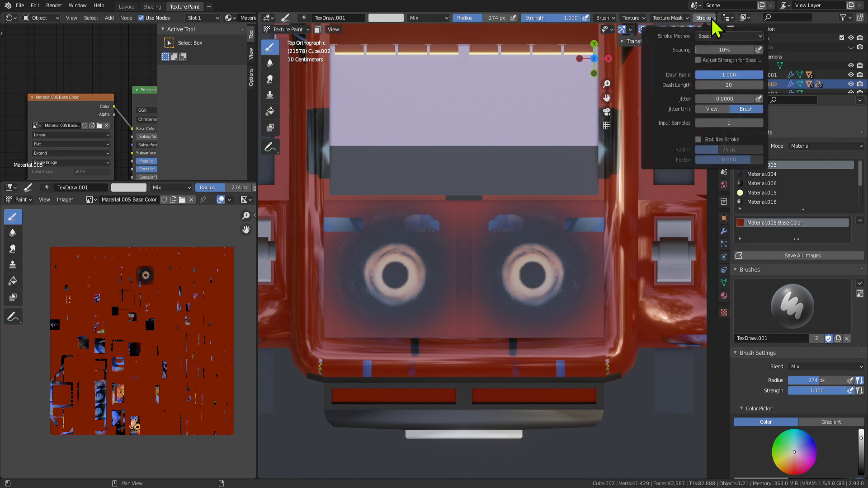
pyautogui.click(736, 36)
pyautogui.click(722, 50)
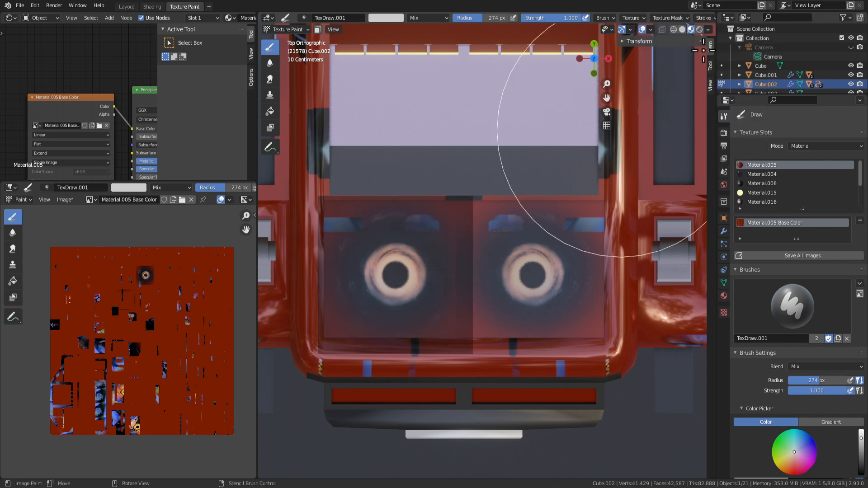
pyautogui.moveTo(716, 43); pyautogui.dragTo(784, 45)
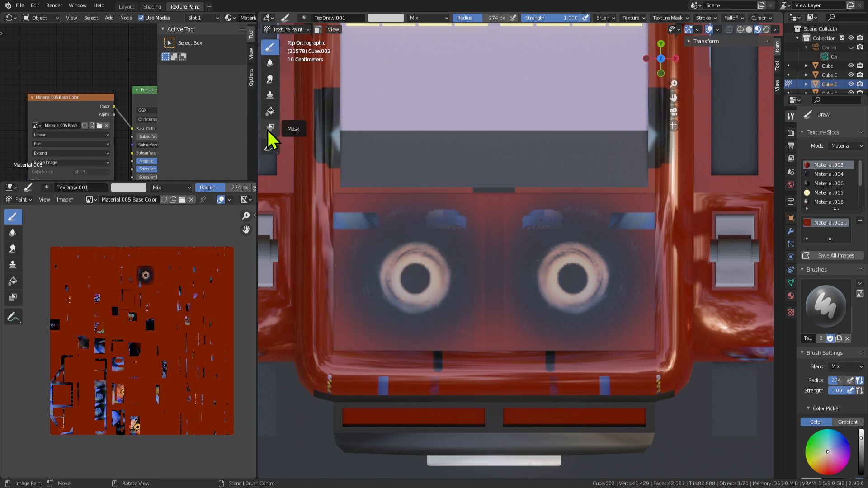
# Undo the stencil painting on the hood, and try the Mask brush there before returning to the Draw brush.
pyautogui.hotkey('ctrl', 'z')
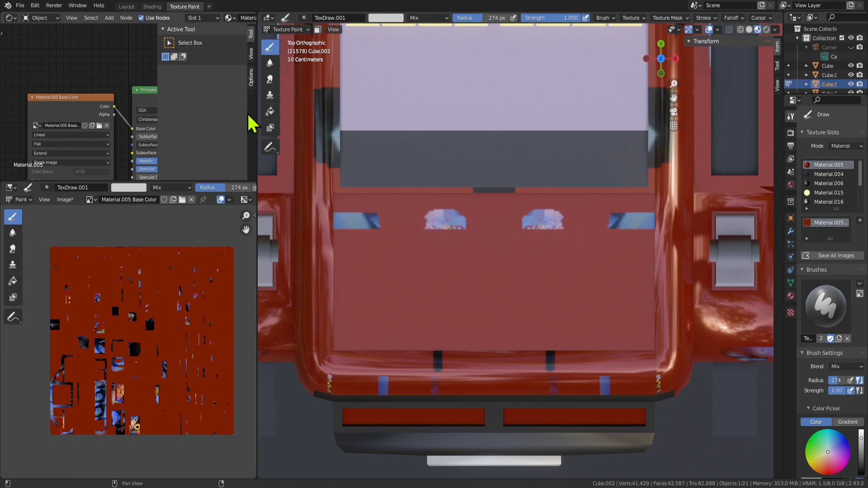
pyautogui.click(271, 129)
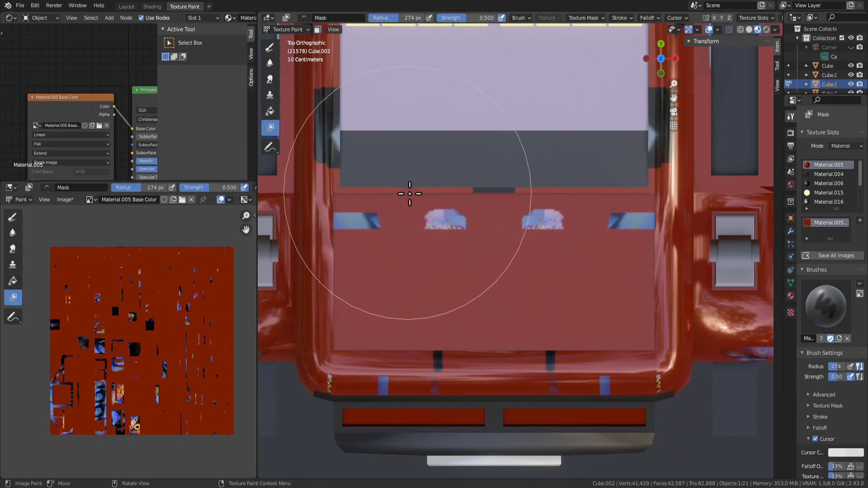
pyautogui.click(504, 328)
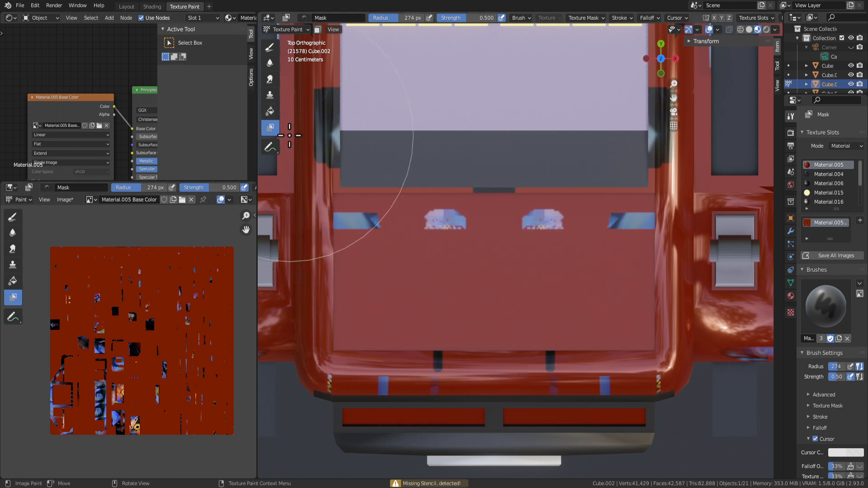
pyautogui.click(269, 49)
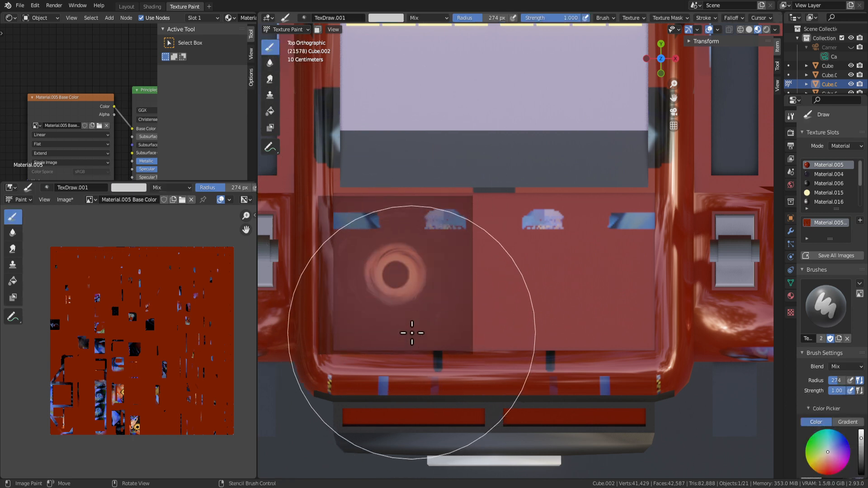
# Reposition the ring stencil over one half of the car's hood and paint the ring texture there.
pyautogui.moveTo(411, 329)
pyautogui.keyDown('shift'); pyautogui.mouseDown(button='right')
pyautogui.moveTo(423, 309)
pyautogui.moveTo(430, 321)
pyautogui.moveTo(411, 301)
pyautogui.moveTo(420, 303)
pyautogui.mouseUp(button='right'); pyautogui.keyUp('shift')
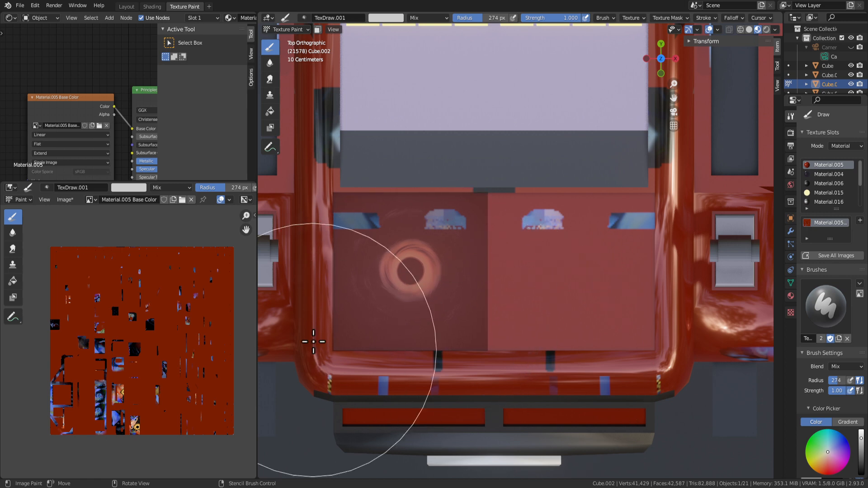
pyautogui.moveTo(444, 283); pyautogui.dragTo(349, 263)
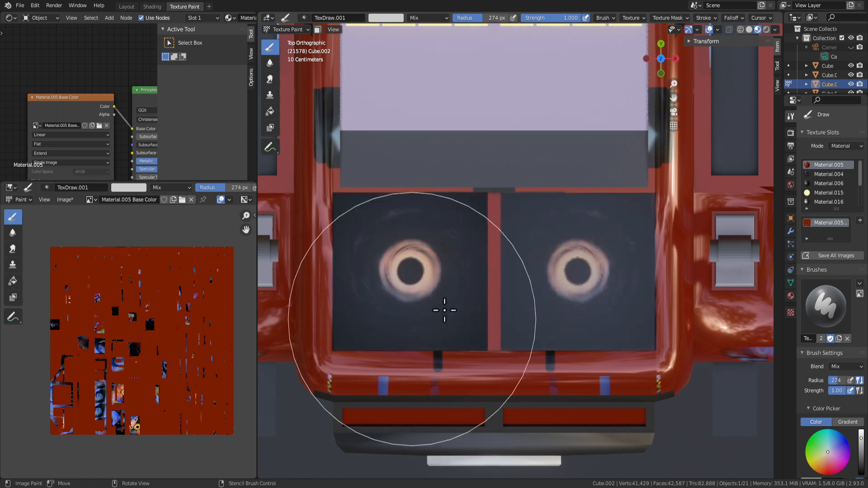
pyautogui.scroll(-5, 473, 400)
pyautogui.moveTo(473, 399)
pyautogui.mouseDown(button='middle')
pyautogui.moveTo(530, 367)
pyautogui.moveTo(558, 323)
pyautogui.moveTo(545, 394)
pyautogui.moveTo(457, 354)
pyautogui.moveTo(471, 360)
pyautogui.mouseUp(button='middle')
pyautogui.scroll(5, 448, 369)
pyautogui.scroll(3, 401, 317)
pyautogui.scroll(2, 334, 162)
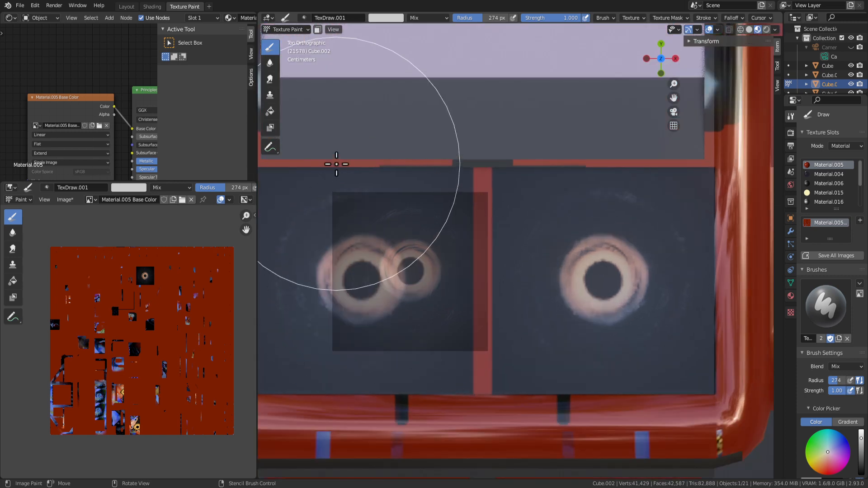
pyautogui.scroll(-1, 415, 230)
# Reduce the brush radius to 131 px and sample the hood's dark blue-grey as the brush colour.
pyautogui.press('f')
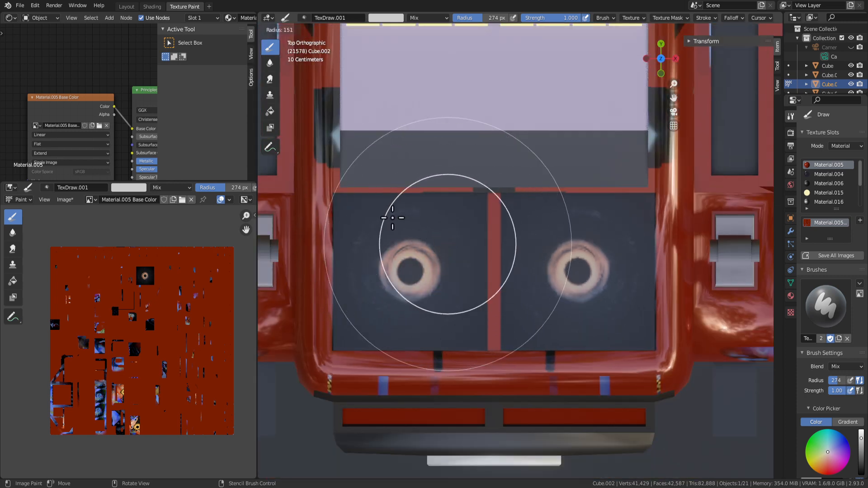
pyautogui.click(384, 211)
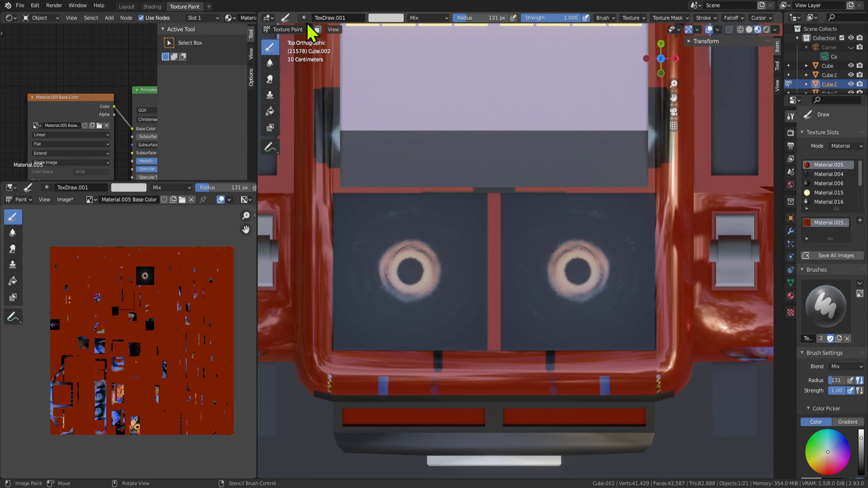
pyautogui.click(386, 18)
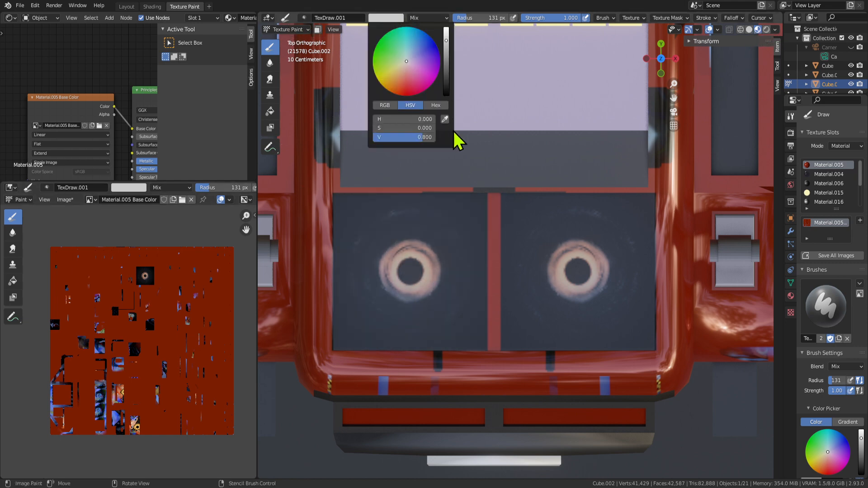
pyautogui.click(442, 120)
pyautogui.click(466, 218)
# Try a 39 px brush stroke over the red strip between the hood's halves and undo it.
pyautogui.press('f')
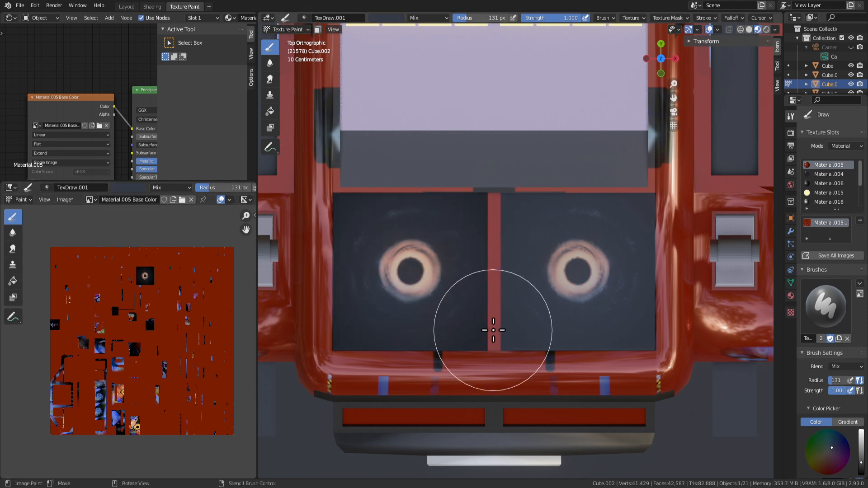
pyautogui.click(459, 299)
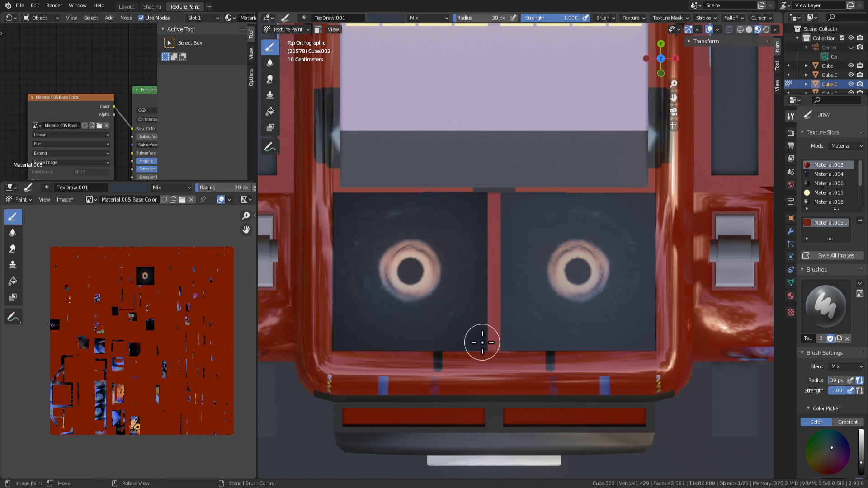
pyautogui.moveTo(482, 316)
pyautogui.mouseDown()
pyautogui.moveTo(407, 306)
pyautogui.moveTo(407, 262)
pyautogui.moveTo(416, 255)
pyautogui.moveTo(518, 309)
pyautogui.mouseUp()
pyautogui.hotkey('ctrl', 'z')
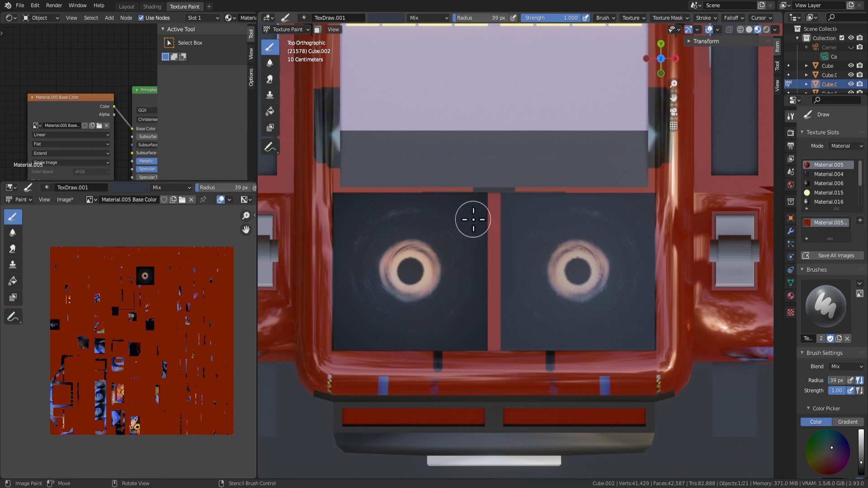
# Enlarge the brush to 217 px, paint the hood with the dark stencil colour, and reduce the radius to 141 px.
pyautogui.press('f')
pyautogui.click(553, 358)
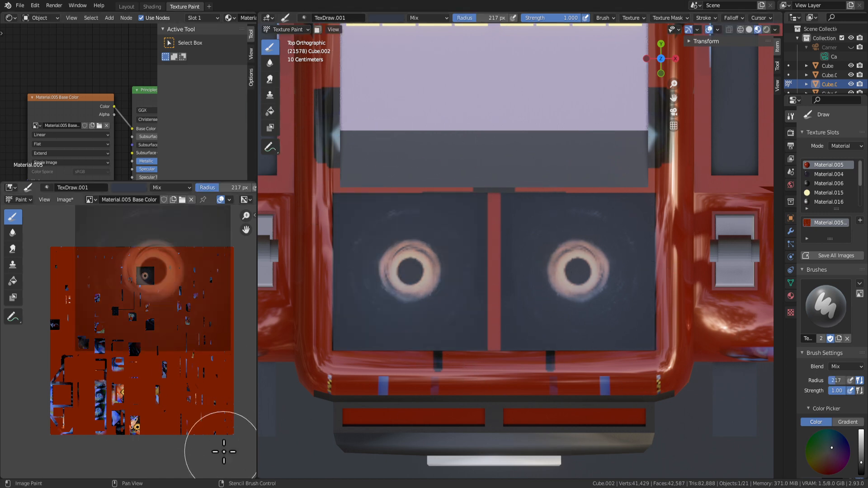
pyautogui.moveTo(560, 275)
pyautogui.mouseDown()
pyautogui.moveTo(537, 290)
pyautogui.moveTo(475, 196)
pyautogui.moveTo(381, 316)
pyautogui.moveTo(321, 294)
pyautogui.moveTo(519, 294)
pyautogui.moveTo(333, 271)
pyautogui.moveTo(442, 207)
pyautogui.moveTo(480, 277)
pyautogui.moveTo(441, 248)
pyautogui.moveTo(448, 245)
pyautogui.mouseUp()
pyautogui.press('f')
pyautogui.click(411, 223)
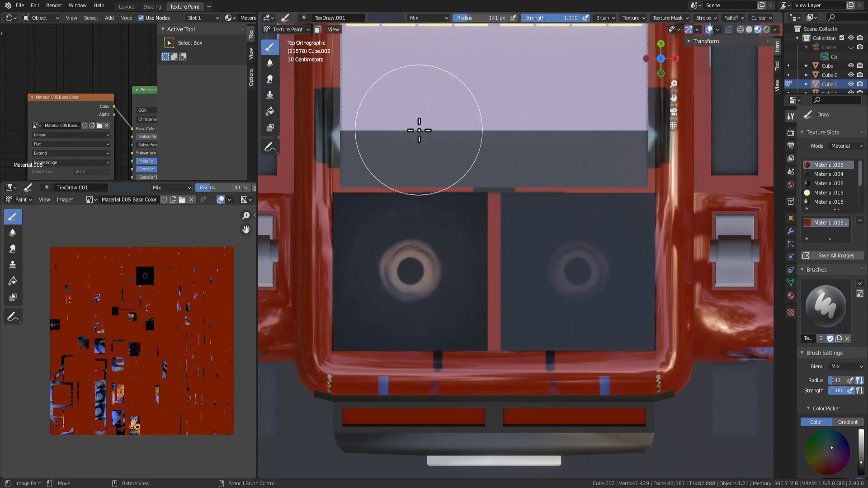
pyautogui.hotkey('ctrl', 'z')
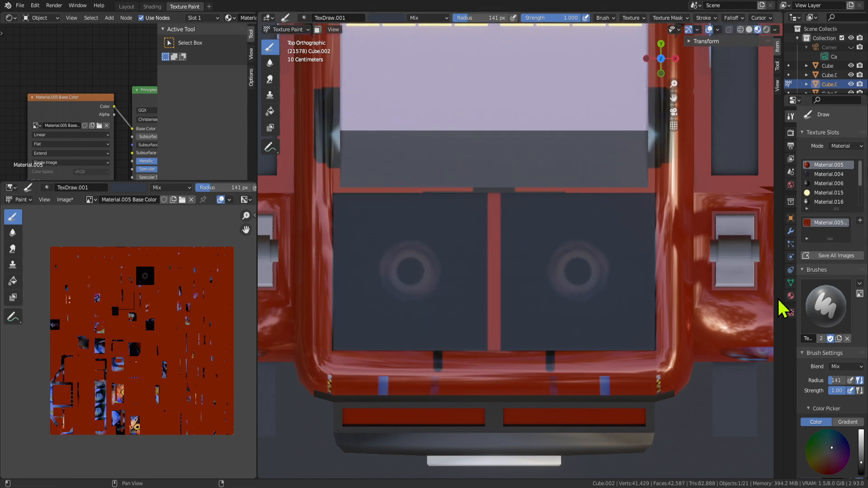
# Widen the properties editor and bring the brush's colour and texture settings into view.
pyautogui.moveTo(782, 298); pyautogui.dragTo(683, 302)
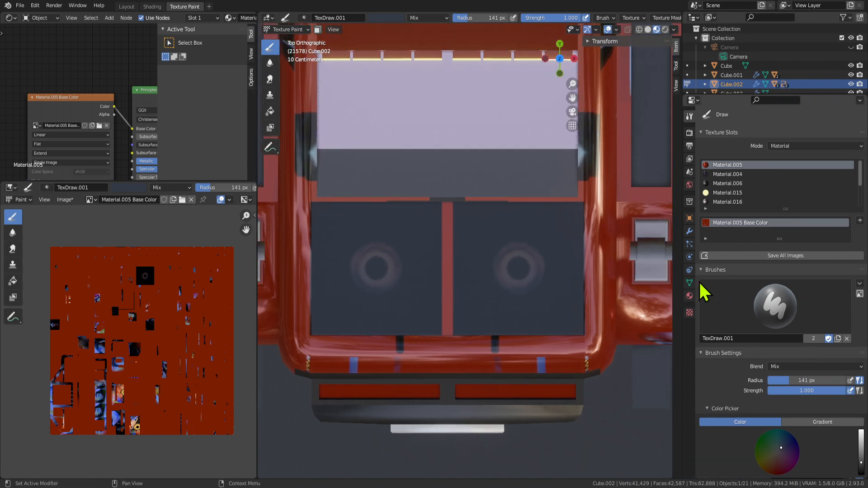
pyautogui.scroll(-4, 763, 374)
pyautogui.scroll(-7, 763, 373)
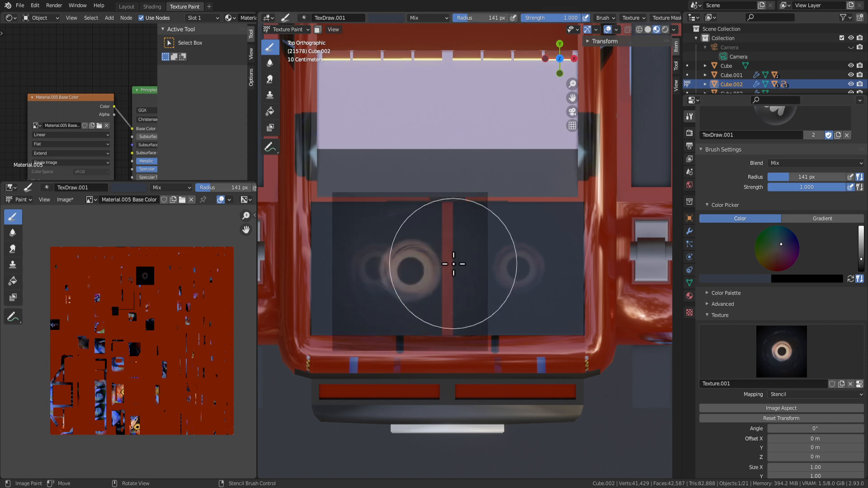
# Brighten the brush colour to light blue and try painting the ring stencil across the middle of the hood.
pyautogui.click(394, 19)
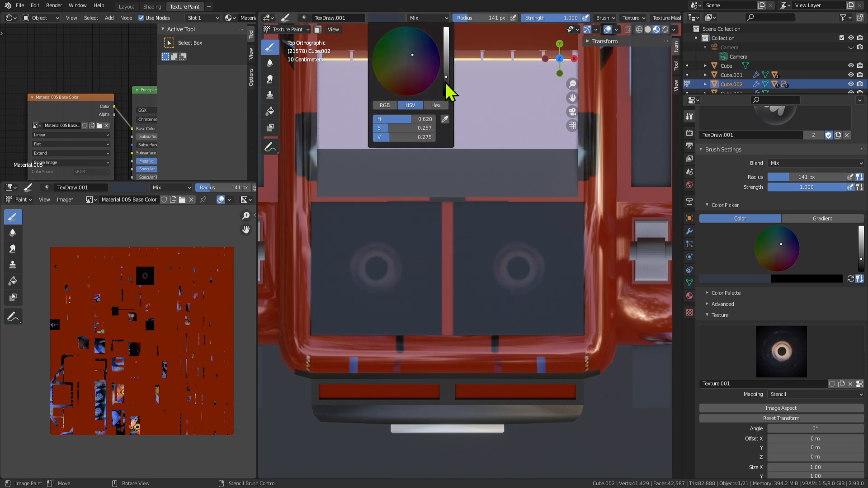
pyautogui.moveTo(446, 88); pyautogui.dragTo(446, 31)
pyautogui.moveTo(388, 271)
pyautogui.mouseDown()
pyautogui.moveTo(339, 339)
pyautogui.moveTo(394, 358)
pyautogui.mouseUp()
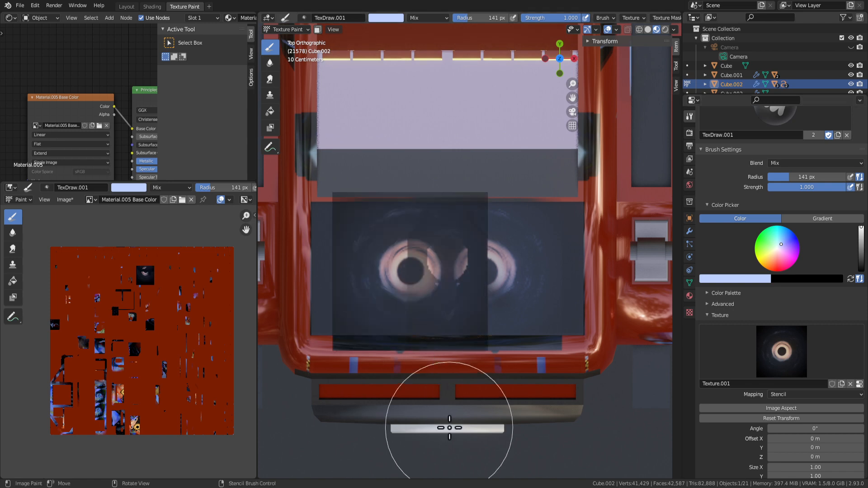
# Shift the stencil toward the hood's outer edge and undo the recent stencil strokes.
pyautogui.moveTo(429, 281); pyautogui.dragTo(397, 271, button='right')
pyautogui.click(398, 272)
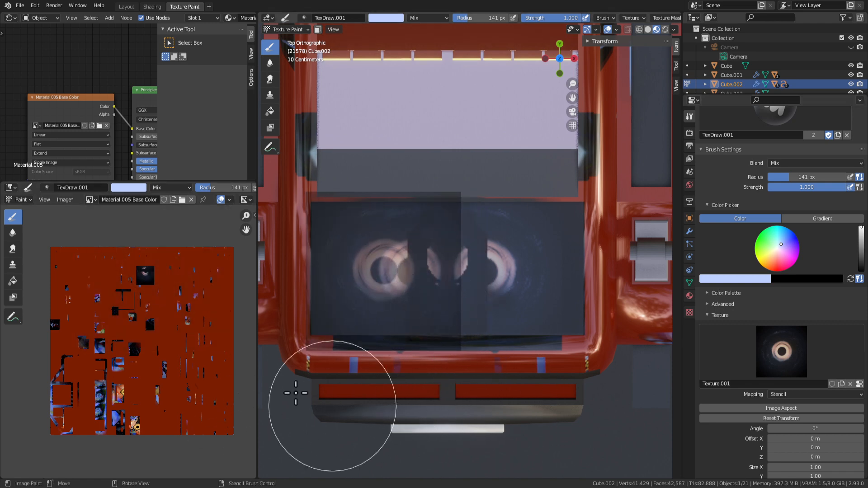
pyautogui.hotkey('ctrl', 'z')
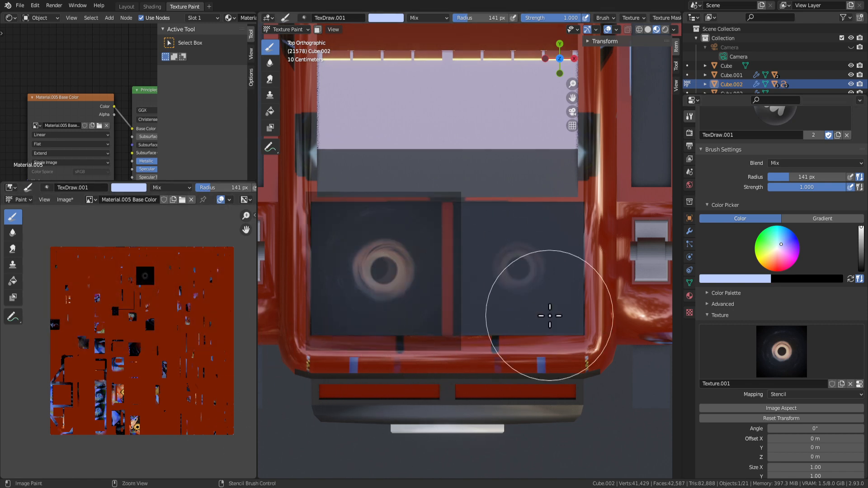
pyautogui.hotkey('ctrl', 'z')
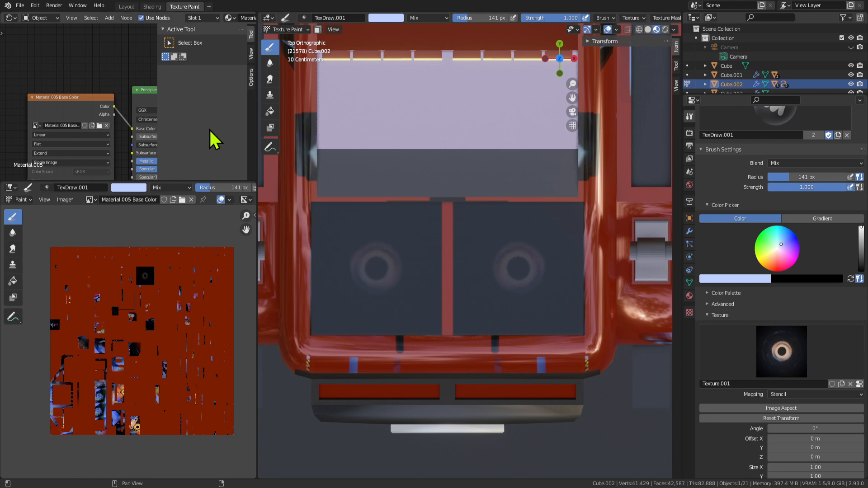
# Switch to the Fill tool and add a second Base Color texture paint slot to Material.005.
pyautogui.click(271, 112)
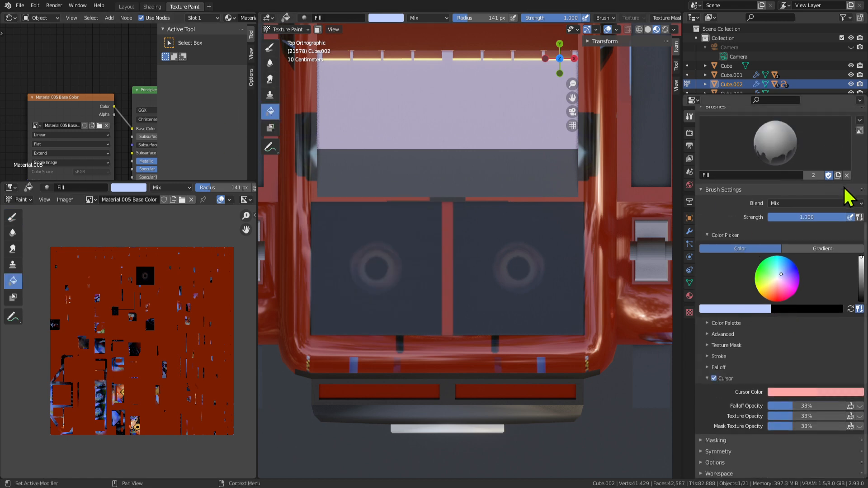
pyautogui.scroll(2, 762, 195)
pyautogui.scroll(5, 800, 194)
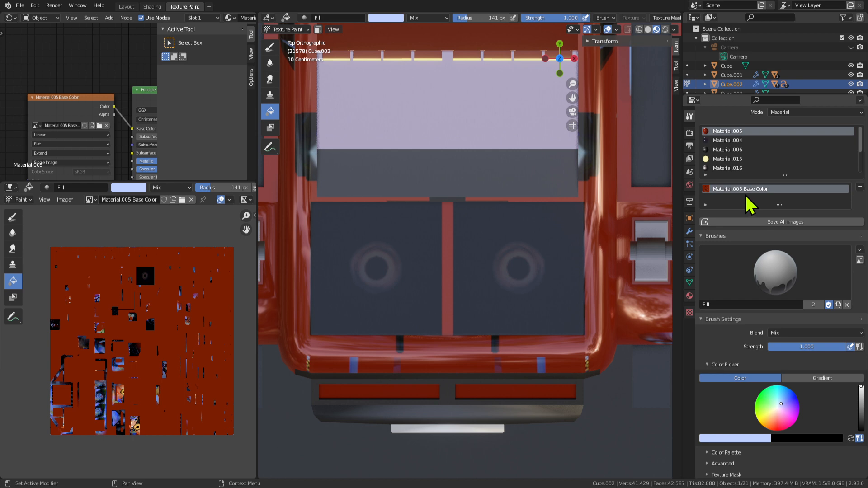
pyautogui.click(860, 187)
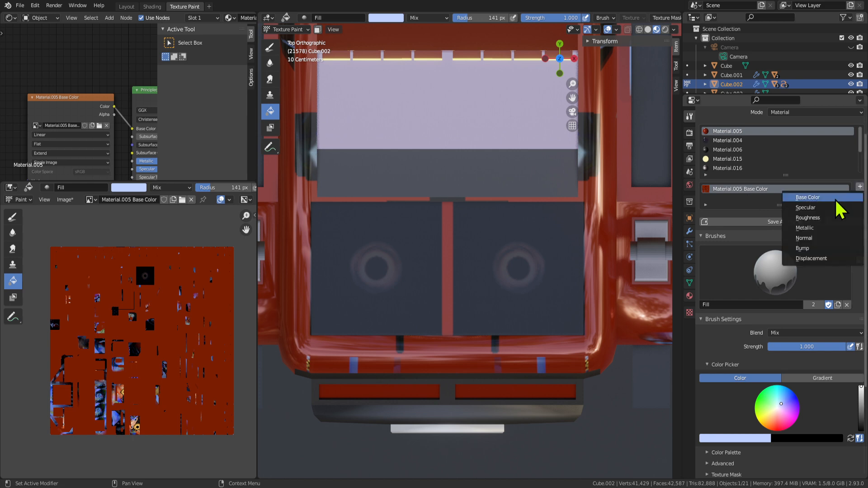
pyautogui.click(814, 197)
pyautogui.click(807, 248)
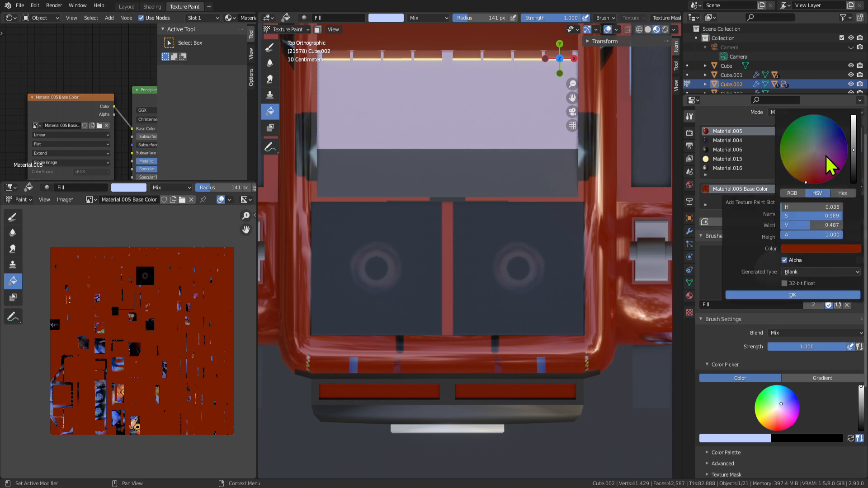
pyautogui.click(801, 296)
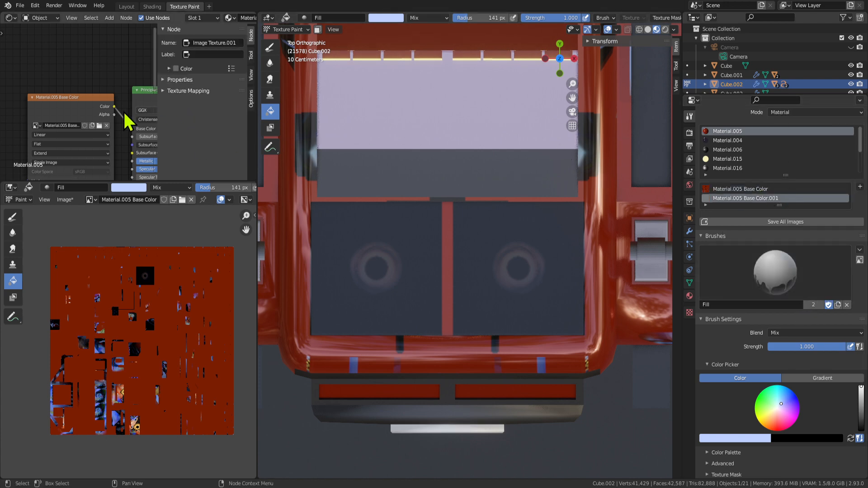
# Move the newly added image texture node away from the shader and delete it.
pyautogui.scroll(-5, 129, 138)
pyautogui.moveTo(120, 141); pyautogui.dragTo(52, 151)
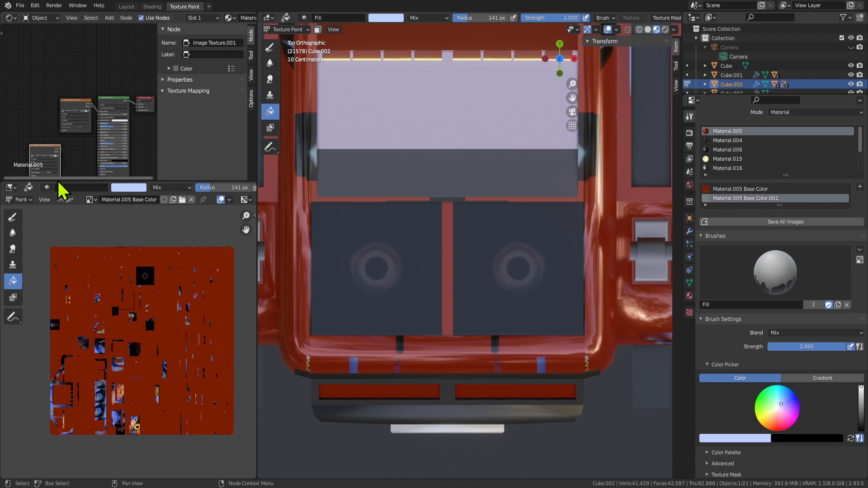
pyautogui.press('x')
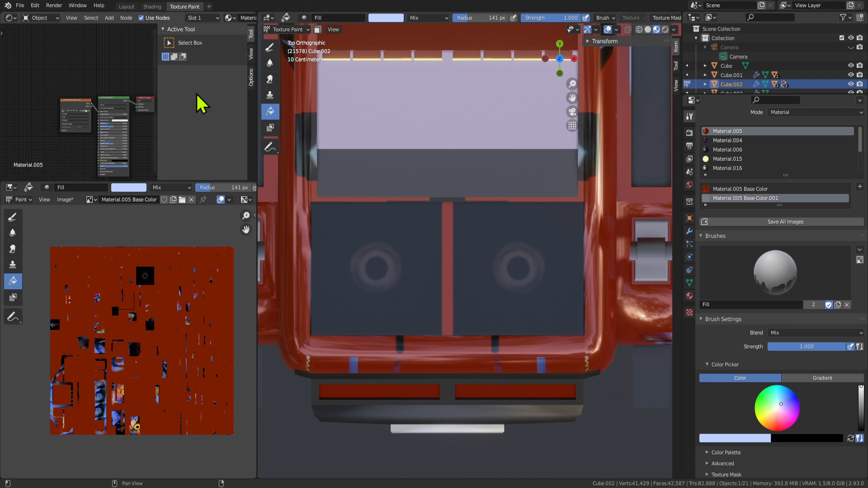
# Return to the Draw brush and pick the light grey swatch from its color palette, Palette.001.
pyautogui.scroll(-7, 752, 339)
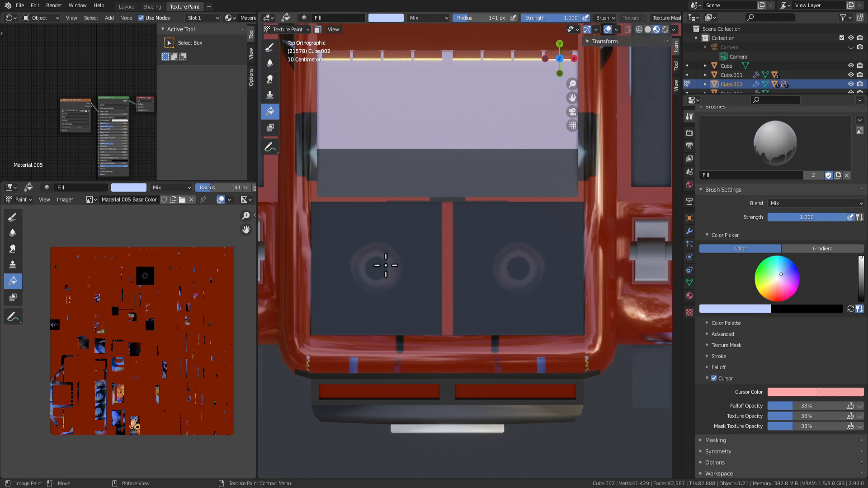
pyautogui.scroll(3, 430, 289)
pyautogui.scroll(-3, 430, 289)
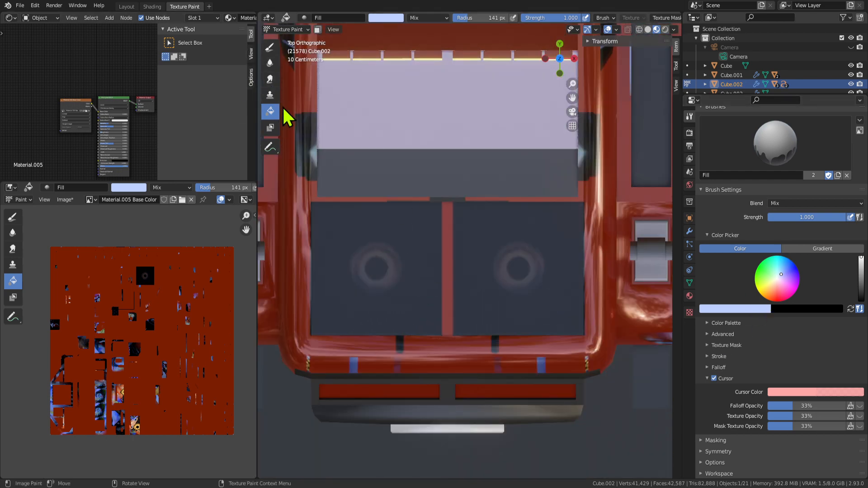
pyautogui.click(270, 47)
pyautogui.scroll(-3, 769, 344)
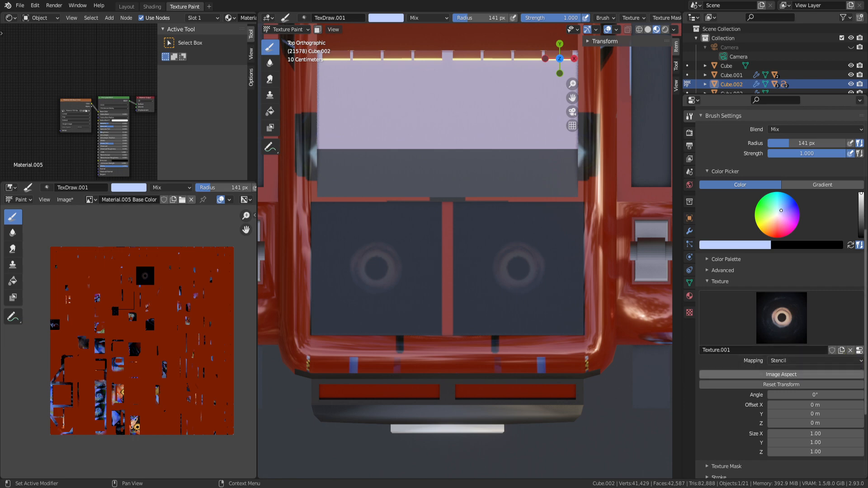
pyautogui.click(725, 259)
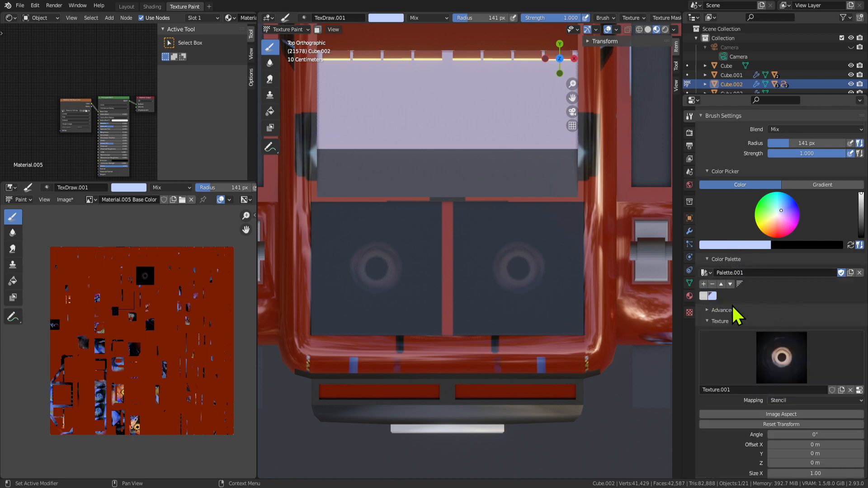
pyautogui.click(704, 296)
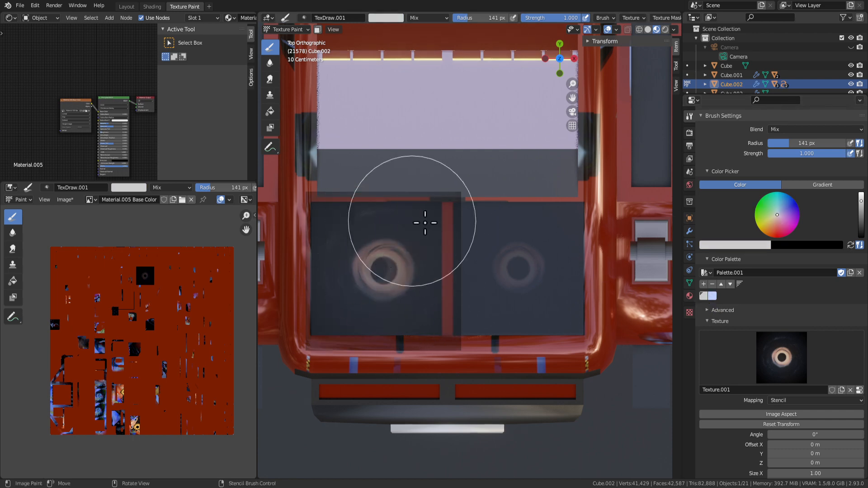
# Set the brush colour to red, try painting the ring stencil across the hood, and undo the strokes.
pyautogui.click(782, 237)
pyautogui.moveTo(474, 258); pyautogui.dragTo(409, 207)
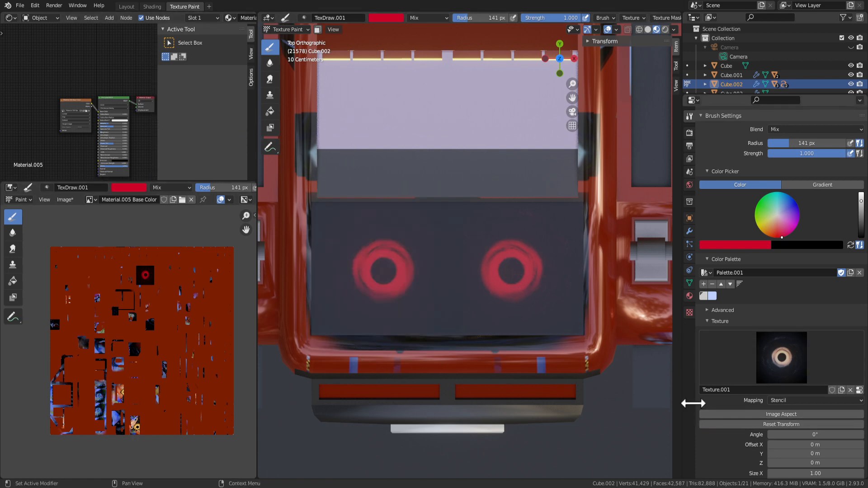
pyautogui.hotkey('ctrl', 'z')
pyautogui.hotkey('ctrl', 'z')
pyautogui.hotkey('ctrl', 'z')
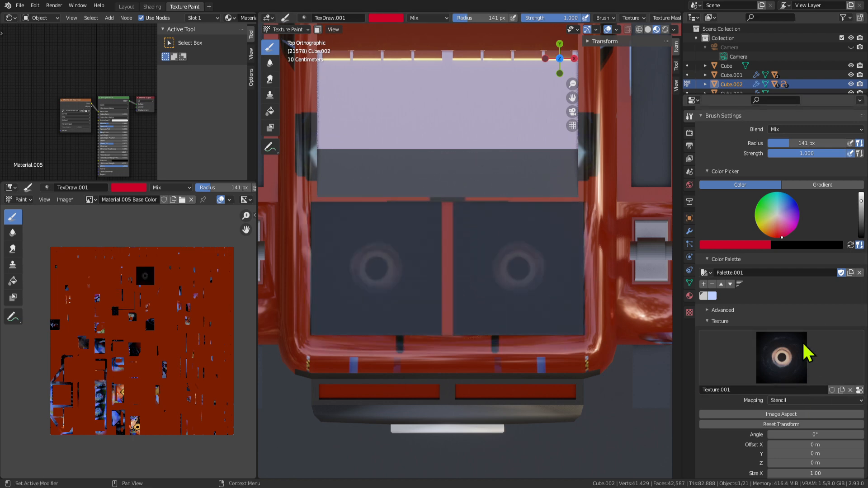
# Unlink the ring texture Texture.001 from the Draw brush.
pyautogui.scroll(2, 800, 370)
pyautogui.click(329, 252)
pyautogui.scroll(1, 422, 266)
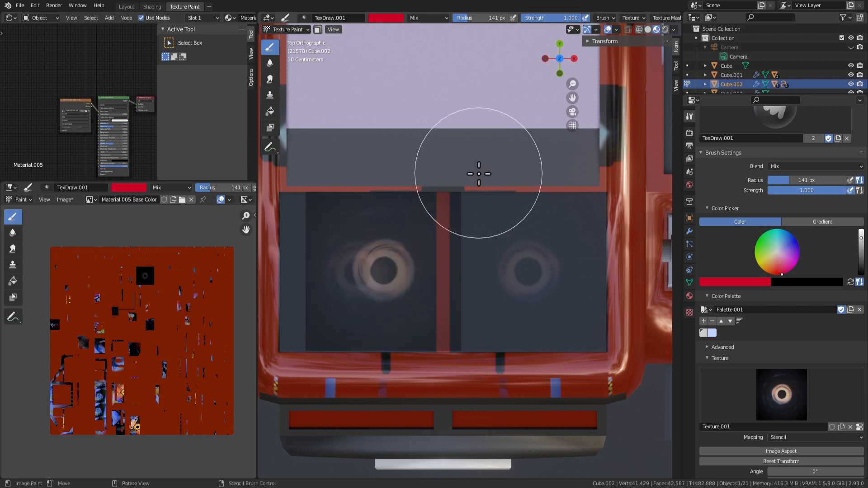
pyautogui.click(851, 427)
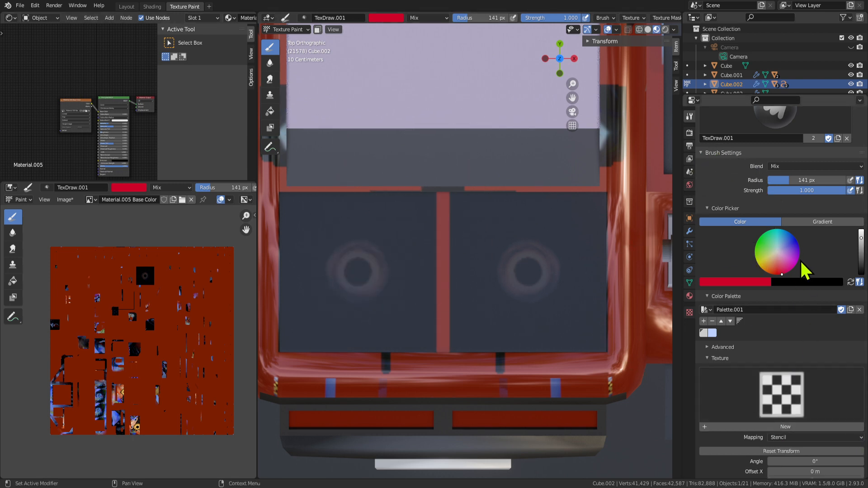
# Reset the brush colour to its default black and flood the car body with it using the Fill tool.
pyautogui.rightClick(389, 27)
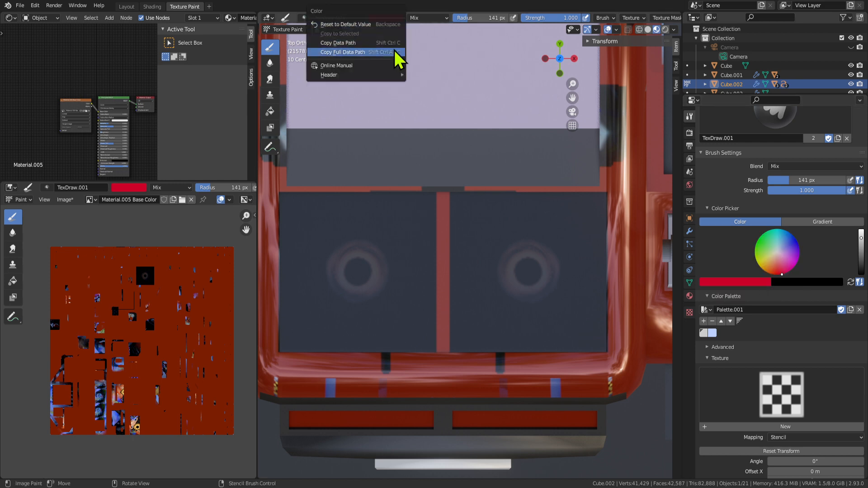
pyautogui.click(368, 35)
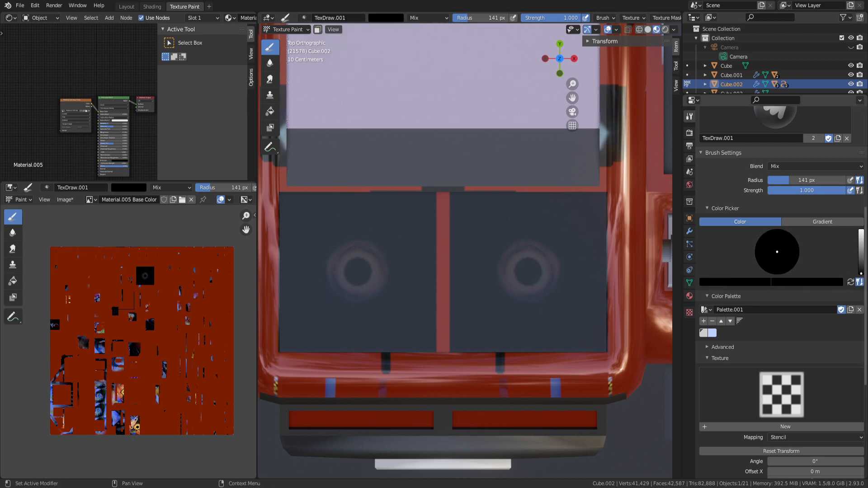
pyautogui.click(270, 111)
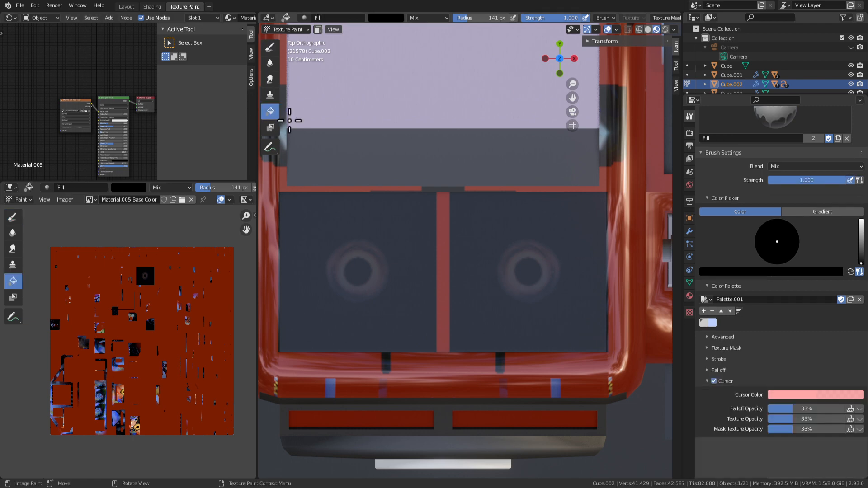
pyautogui.click(523, 298)
pyautogui.moveTo(522, 297); pyautogui.dragTo(535, 341, button='middle')
pyautogui.scroll(-3, 535, 341)
pyautogui.scroll(5, 407, 392)
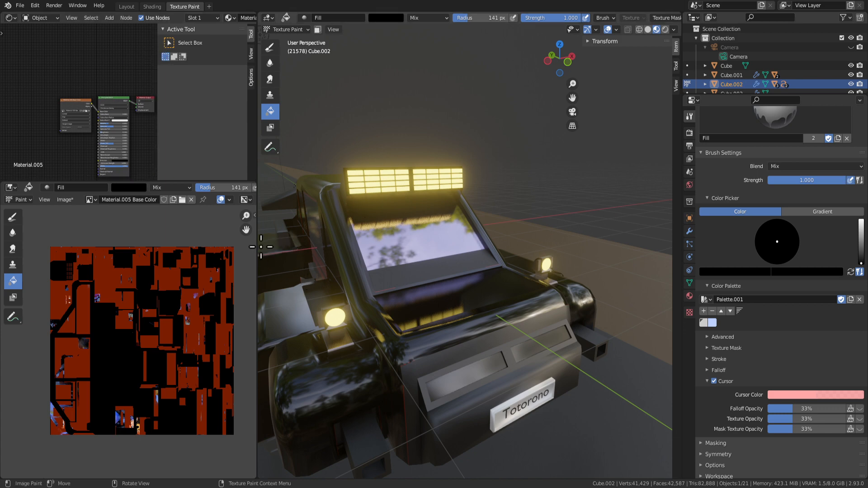
# Widen the 3D viewport by narrowing the node and image editors, and look at the car from directly above.
pyautogui.moveTo(255, 245); pyautogui.dragTo(177, 235)
pyautogui.scroll(-2, 308, 237)
pyautogui.keyDown('shift'); pyautogui.moveTo(371, 279); pyautogui.dragTo(451, 242, button='middle'); pyautogui.keyUp('shift')
pyautogui.moveTo(552, 252); pyautogui.dragTo(506, 206, button='middle')
pyautogui.press('KP_7')
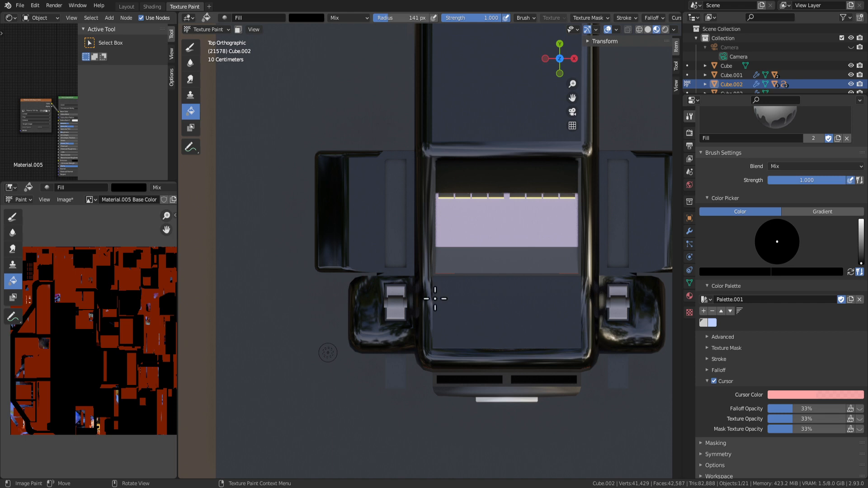
pyautogui.moveTo(435, 299); pyautogui.dragTo(454, 290, button='middle')
pyautogui.press('KP_7')
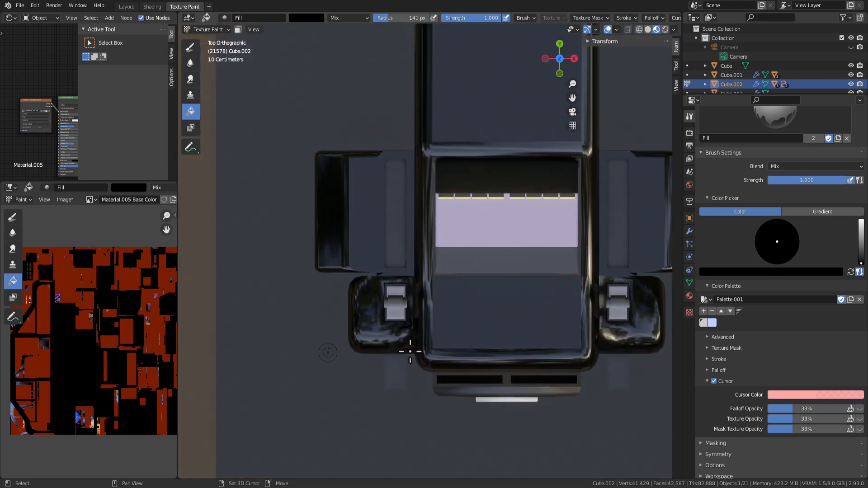
pyautogui.keyDown('shift'); pyautogui.moveTo(411, 351); pyautogui.dragTo(340, 372, button='middle'); pyautogui.keyUp('shift')
pyautogui.scroll(1, 403, 368)
pyautogui.scroll(-2, 409, 419)
pyautogui.scroll(2, 275, 448)
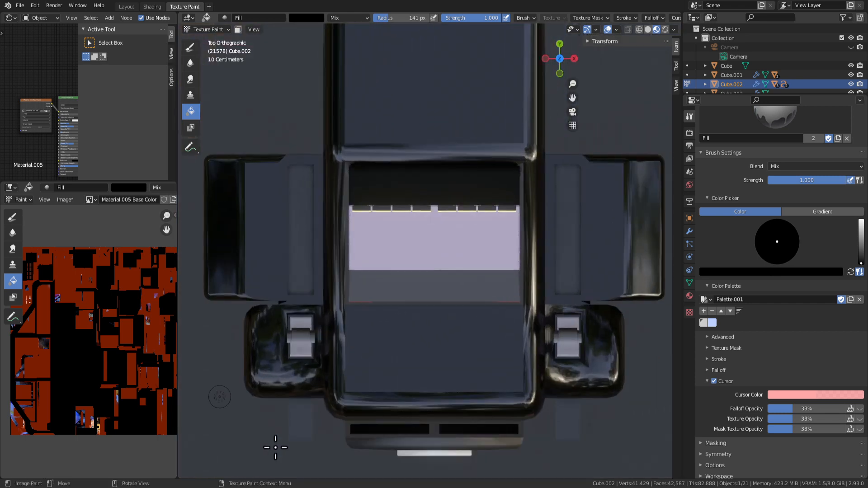
pyautogui.scroll(-2, 372, 365)
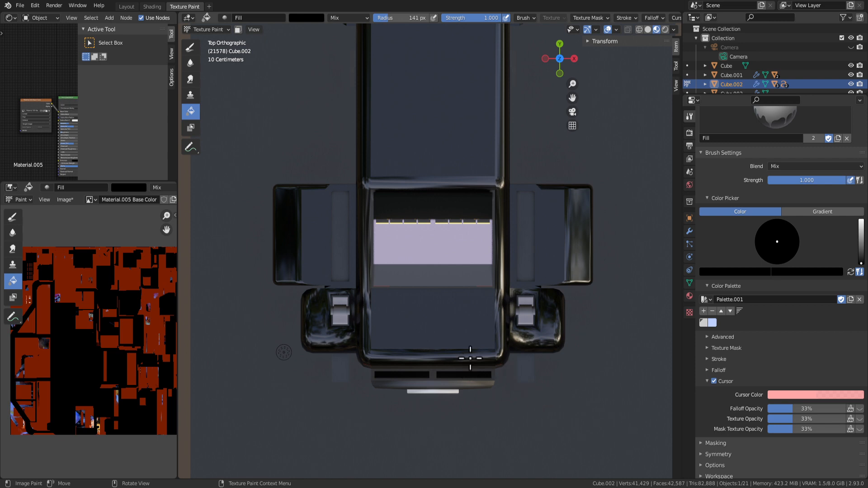
pyautogui.scroll(1, 455, 368)
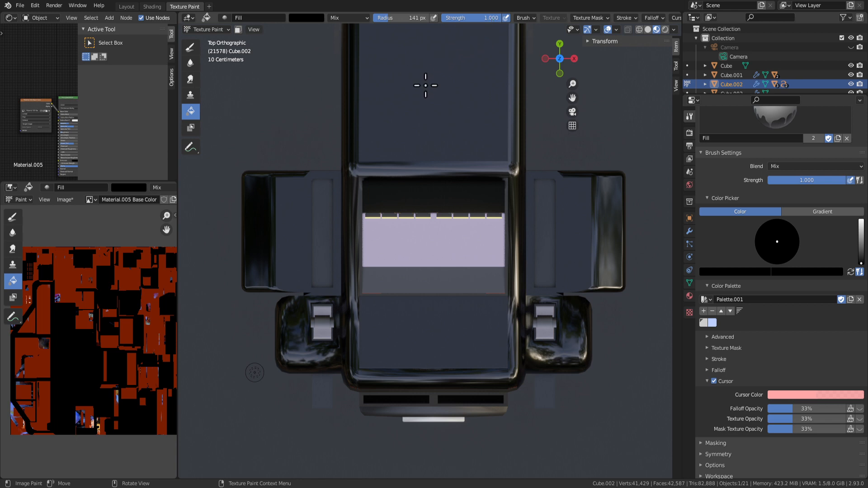
pyautogui.scroll(-2, 500, 280)
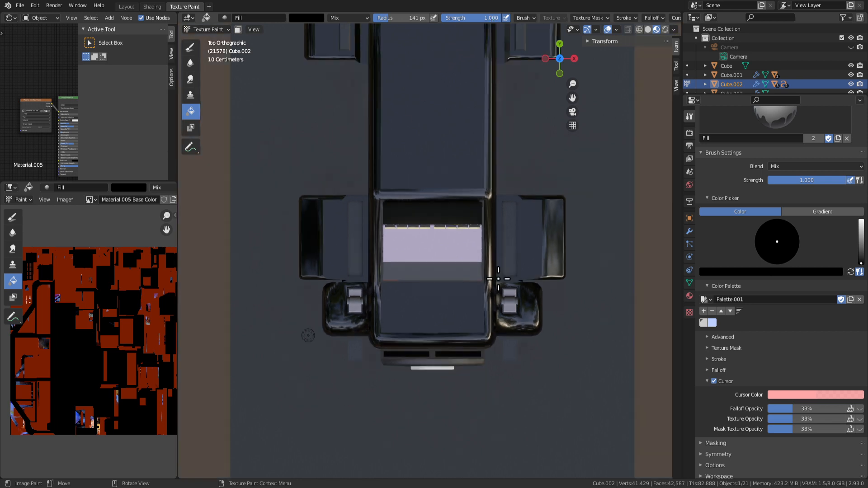
pyautogui.scroll(3, 490, 277)
pyautogui.scroll(-4, 494, 284)
pyautogui.scroll(3, 482, 319)
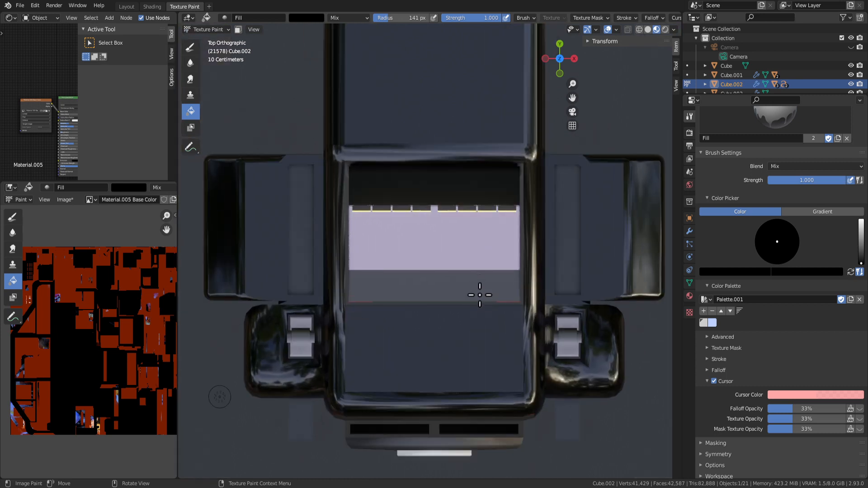
pyautogui.scroll(-5, 542, 352)
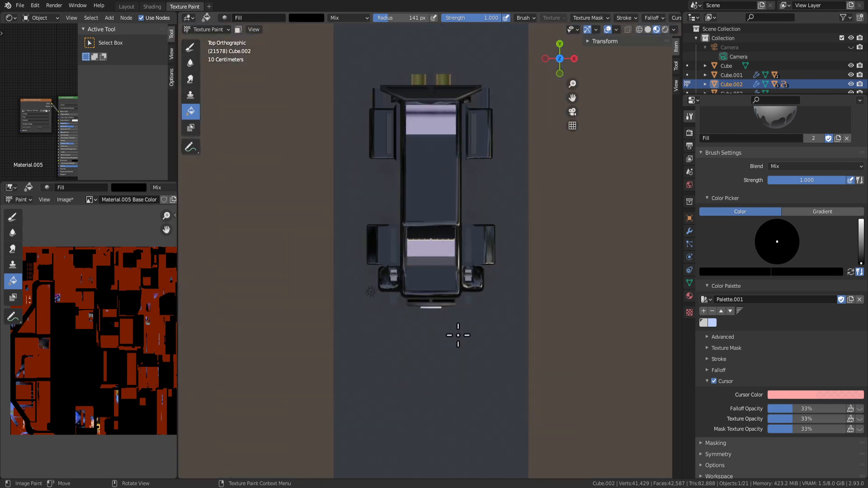
pyautogui.scroll(2, 457, 344)
pyautogui.moveTo(428, 262); pyautogui.dragTo(540, 249, button='middle')
pyautogui.scroll(-2, 543, 250)
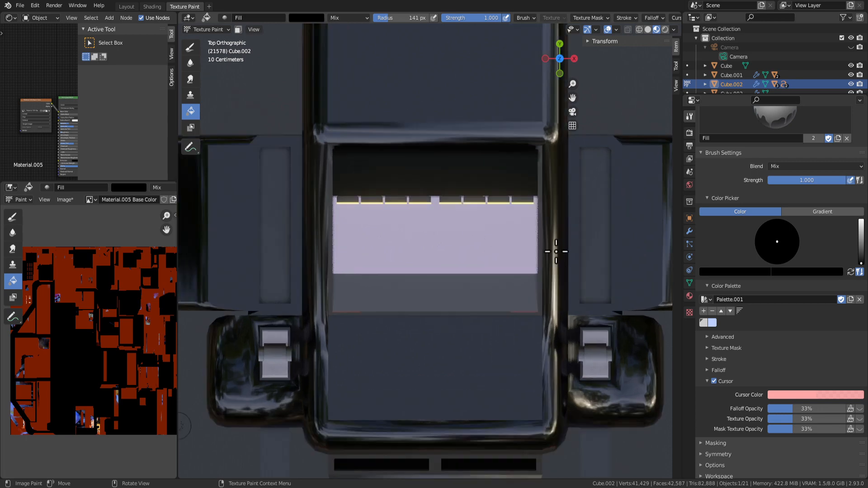
pyautogui.scroll(1, 500, 397)
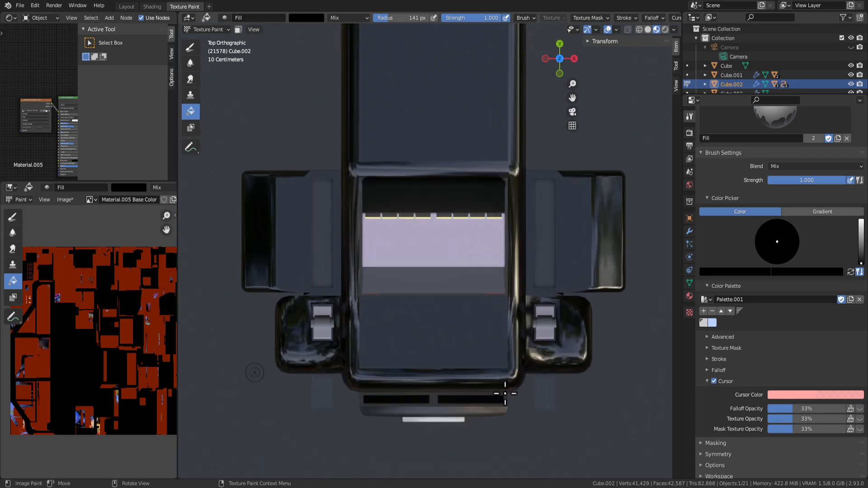
pyautogui.scroll(-2, 479, 397)
pyautogui.scroll(3, 479, 397)
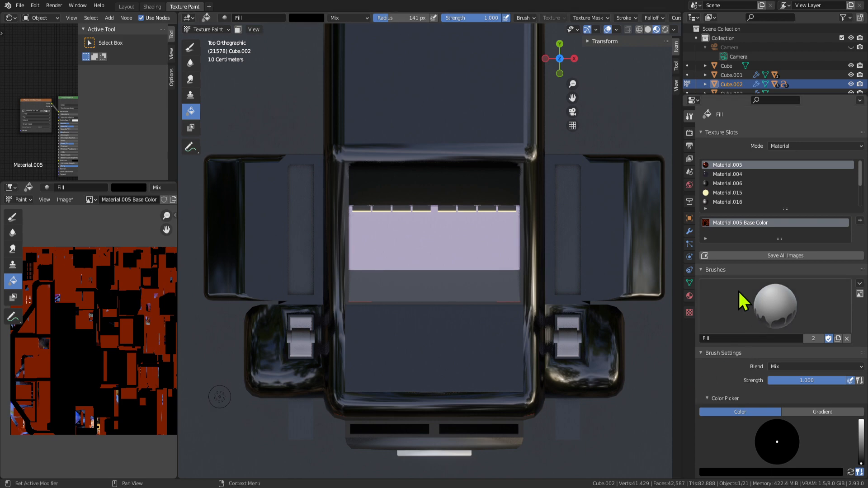
pyautogui.scroll(3, 491, 318)
pyautogui.scroll(-4, 525, 339)
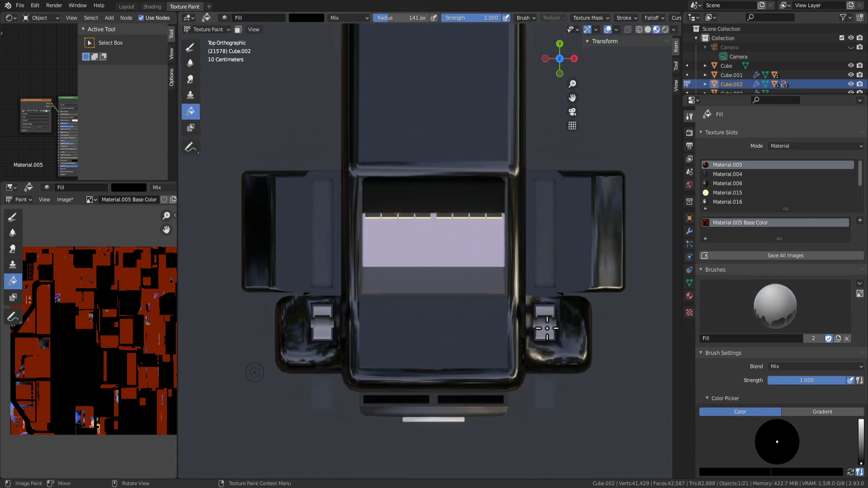
pyautogui.moveTo(545, 337); pyautogui.dragTo(565, 269, button='middle')
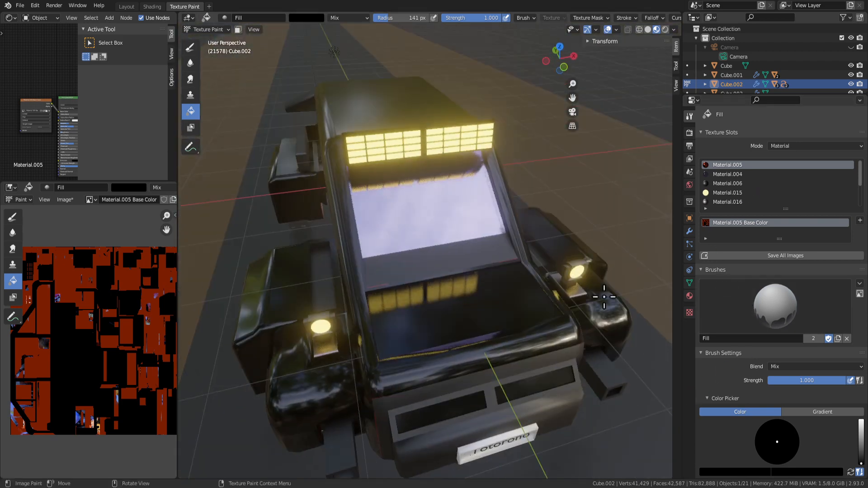
pyautogui.press('KP_7')
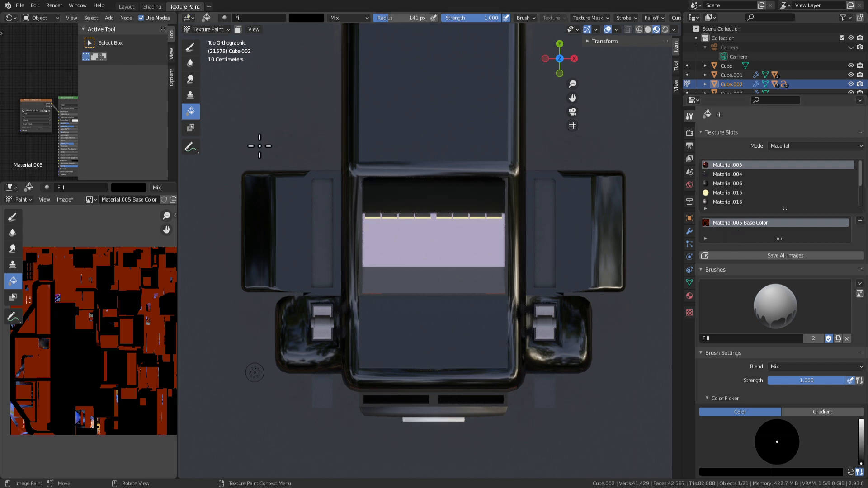
# Switch to the Draw brush and give it a new image texture that uses 40 SD.png.
pyautogui.click(191, 47)
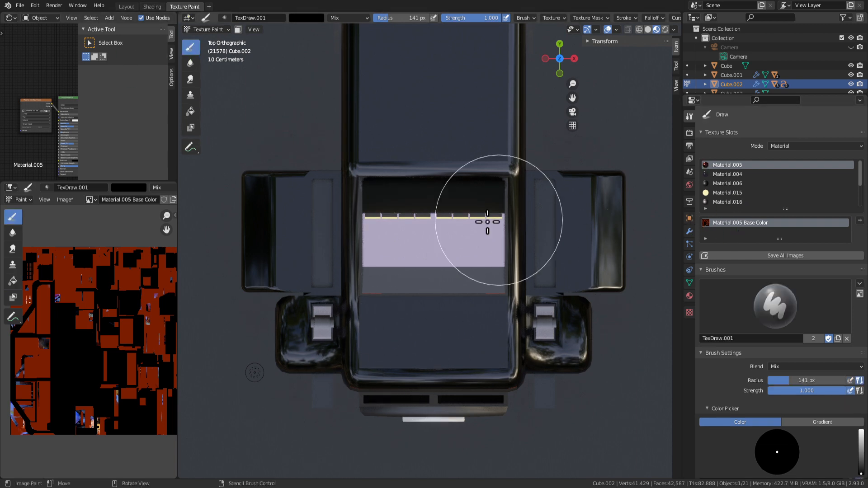
pyautogui.moveTo(475, 226); pyautogui.dragTo(491, 204, button='middle')
pyautogui.moveTo(504, 262); pyautogui.dragTo(462, 294, button='middle')
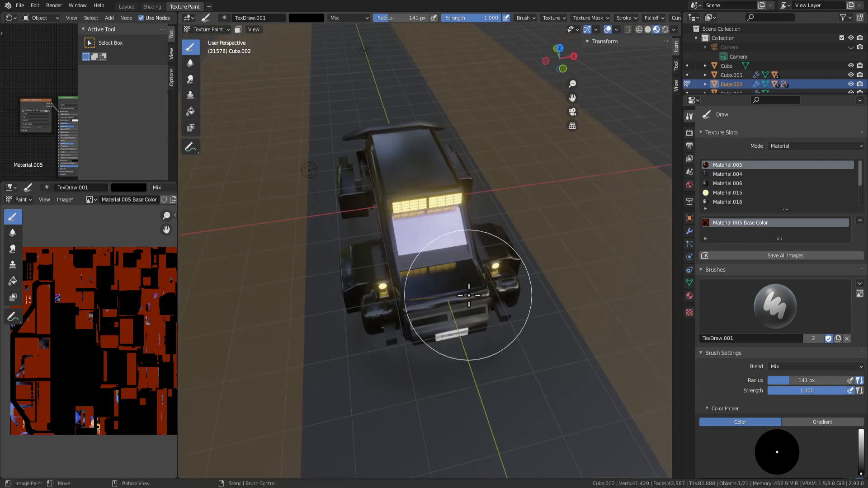
pyautogui.press('KP_7')
pyautogui.scroll(4, 498, 285)
pyautogui.scroll(-10, 728, 393)
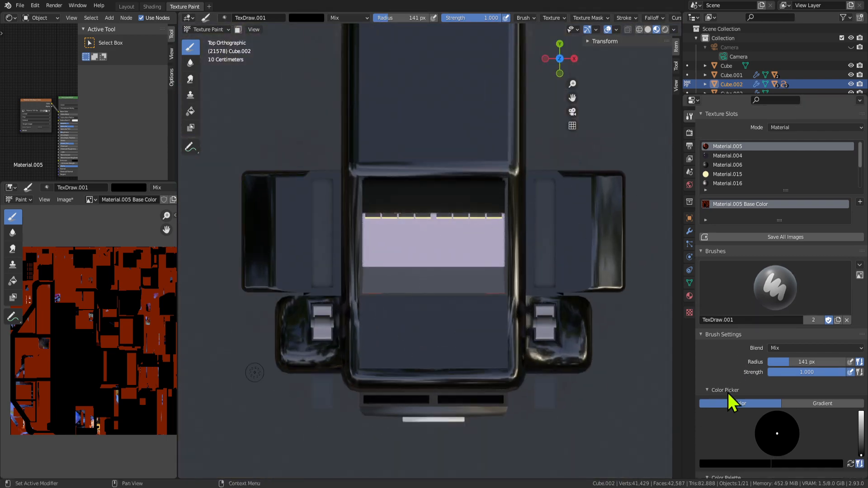
pyautogui.scroll(-2, 725, 410)
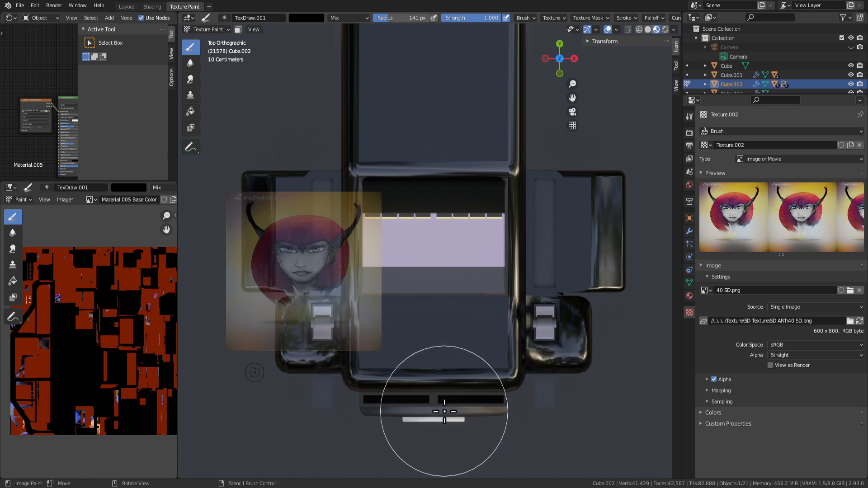
# Move the 40 SD.png stencil over the left part of the hood and scale it down.
pyautogui.scroll(2, 358, 330)
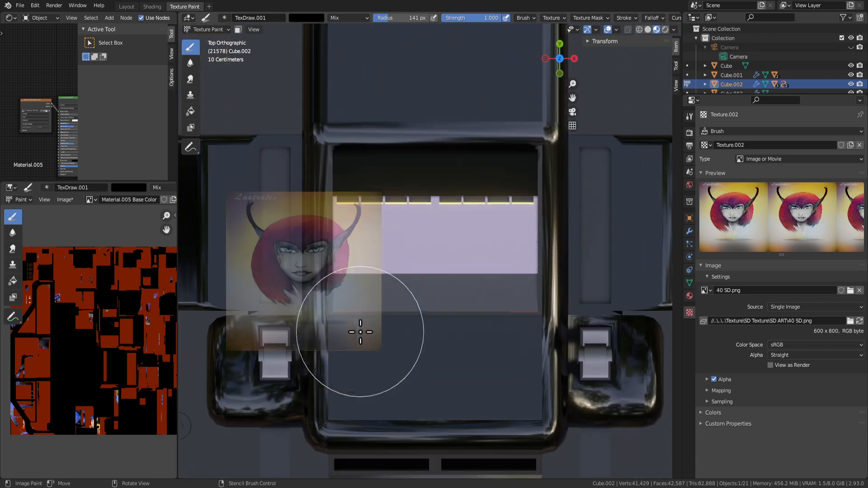
pyautogui.scroll(-2, 388, 335)
pyautogui.scroll(2, 376, 322)
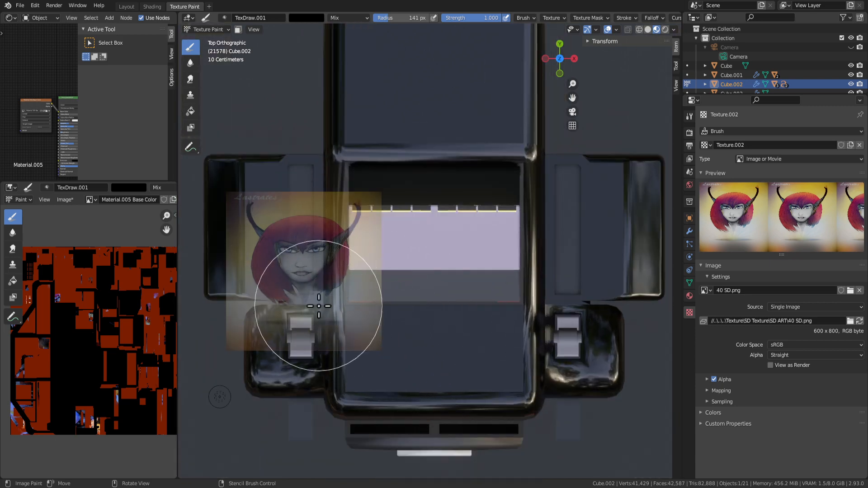
pyautogui.moveTo(332, 289); pyautogui.dragTo(408, 384, button='right')
pyautogui.scroll(2, 432, 397)
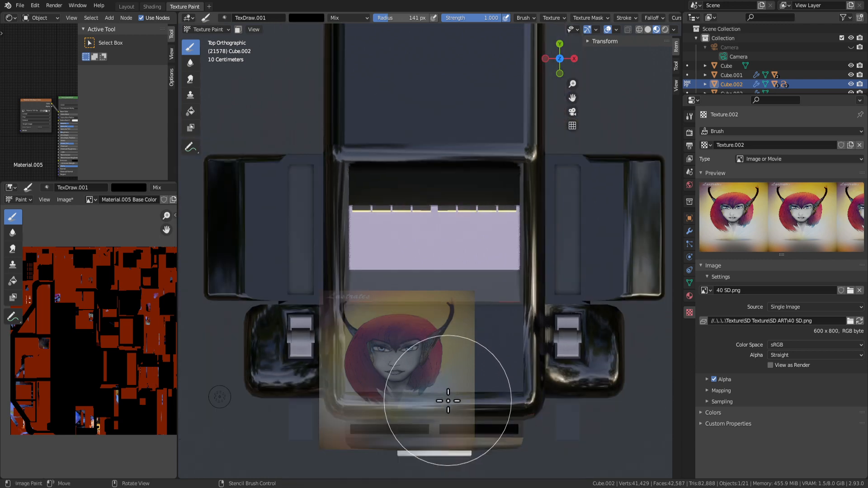
pyautogui.keyDown('shift'); pyautogui.moveTo(459, 387); pyautogui.dragTo(420, 393, button='right'); pyautogui.keyUp('shift')
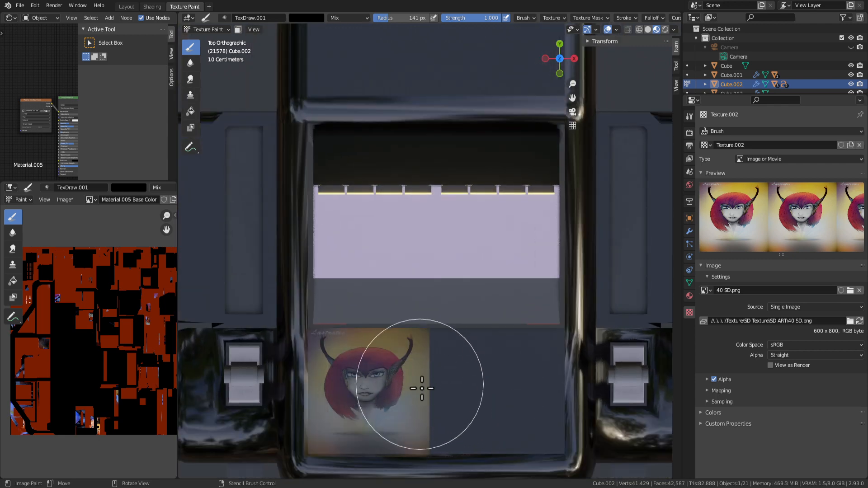
pyautogui.scroll(-3, 392, 357)
pyautogui.moveTo(401, 382); pyautogui.dragTo(412, 335, button='right')
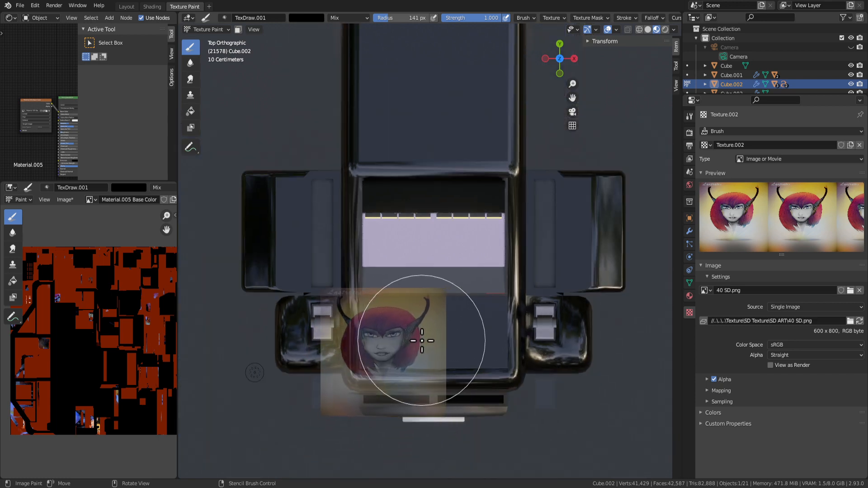
# Bring up the Draw brush's texture mapping settings and inspect the stencil against the car in perspective.
pyautogui.moveTo(387, 349)
pyautogui.mouseDown(button='middle')
pyautogui.moveTo(450, 366)
pyautogui.moveTo(523, 272)
pyautogui.mouseUp(button='middle')
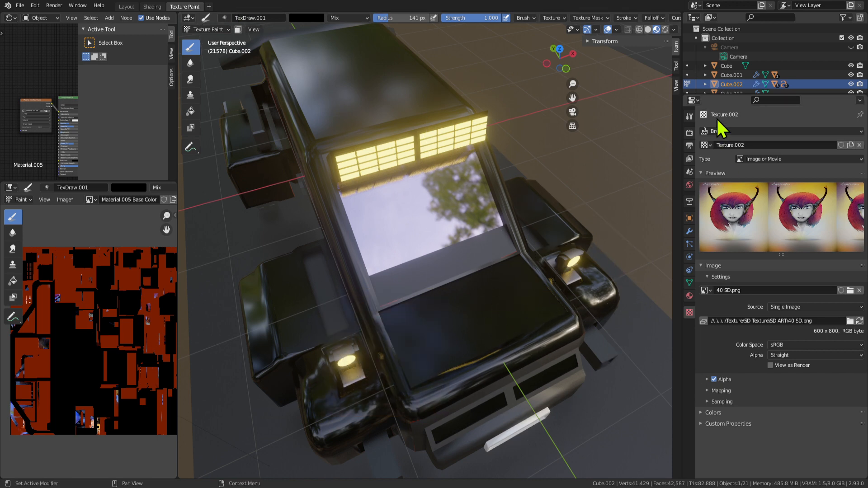
pyautogui.click(690, 118)
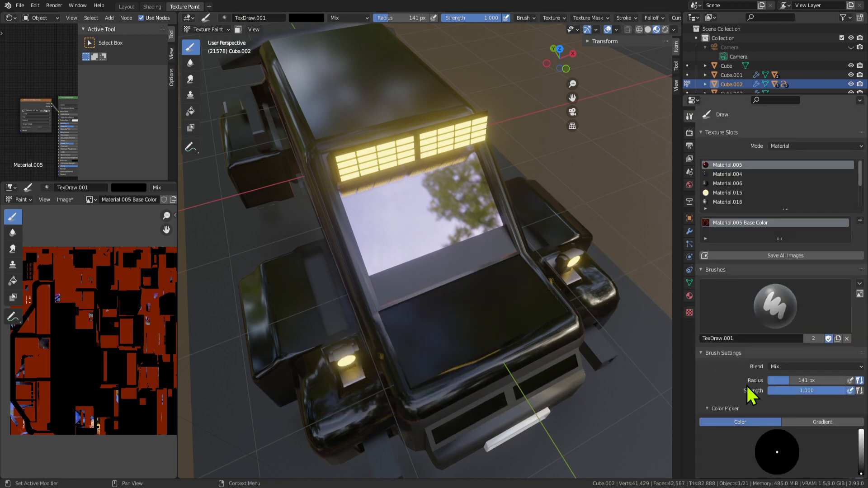
pyautogui.scroll(-10, 744, 389)
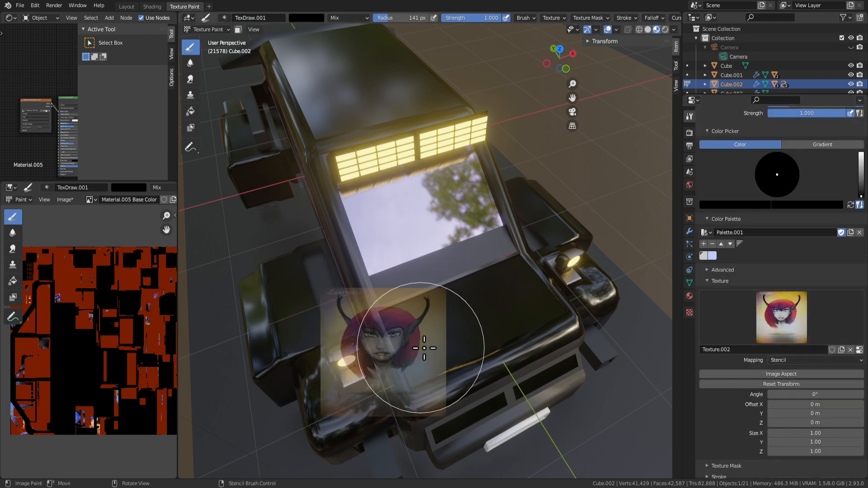
pyautogui.moveTo(398, 349)
pyautogui.mouseDown(button='middle')
pyautogui.moveTo(509, 344)
pyautogui.moveTo(452, 311)
pyautogui.mouseUp(button='middle')
pyautogui.moveTo(507, 334); pyautogui.dragTo(407, 310, button='middle')
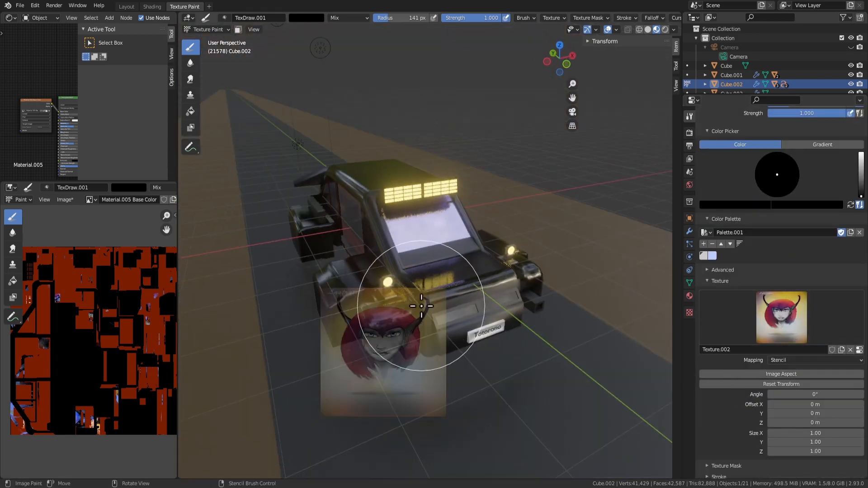
# Check the car body in Edit Mode in the Layout workspace, and return to the hood's top view in the Texture Paint workspace.
pyautogui.click(126, 7)
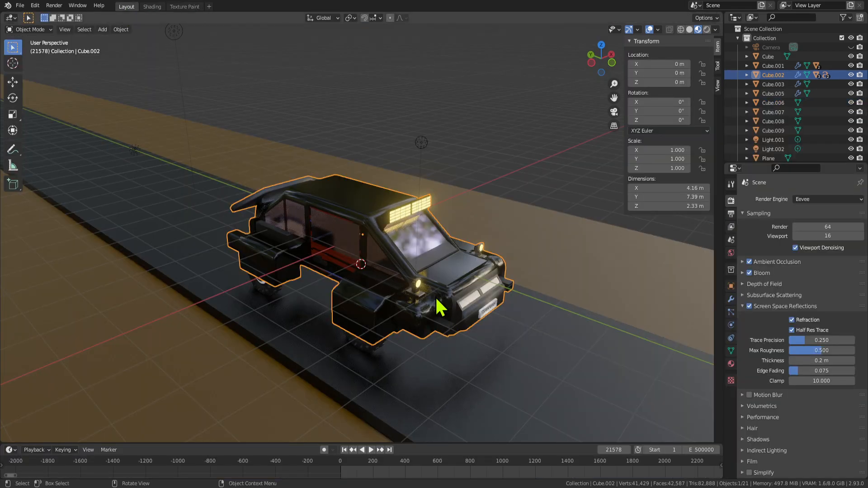
pyautogui.press('Tab')
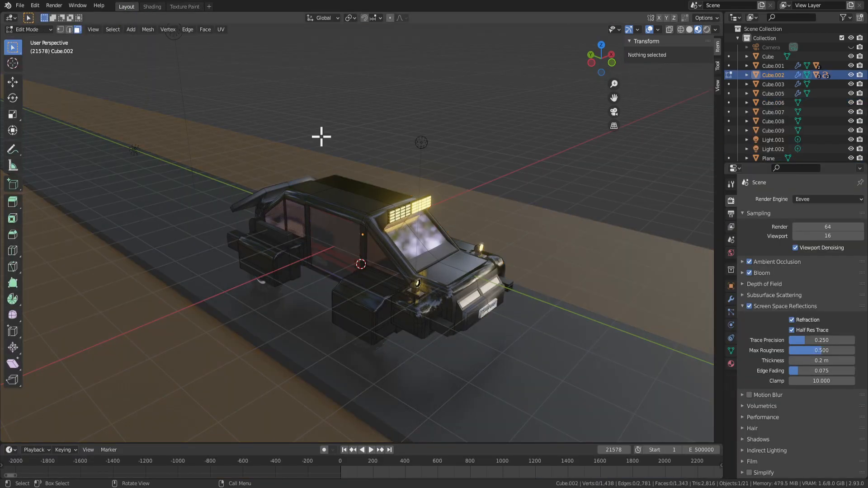
pyautogui.click(188, 7)
pyautogui.moveTo(369, 310)
pyautogui.mouseDown(button='middle')
pyautogui.moveTo(445, 329)
pyautogui.moveTo(438, 358)
pyautogui.mouseUp(button='middle')
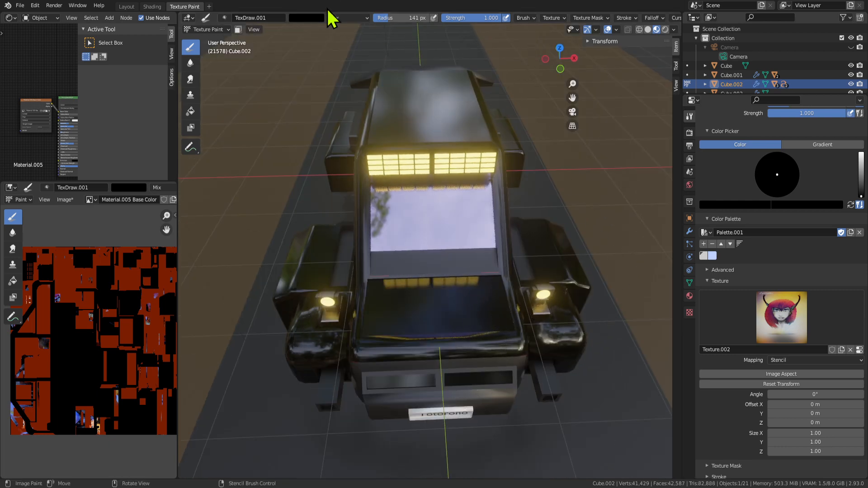
pyautogui.press('KP_7')
pyautogui.scroll(3, 398, 252)
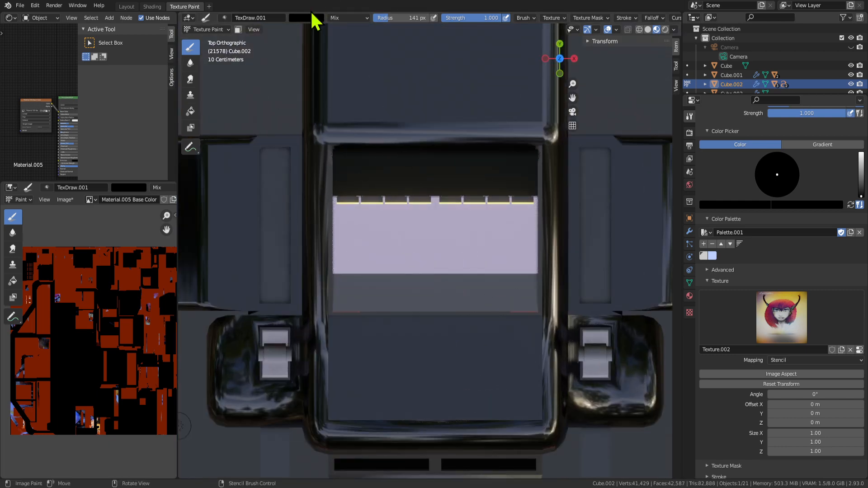
# Set the Draw brush colour to white, try a stroke through the stencil on the hood, and undo it.
pyautogui.click(316, 21)
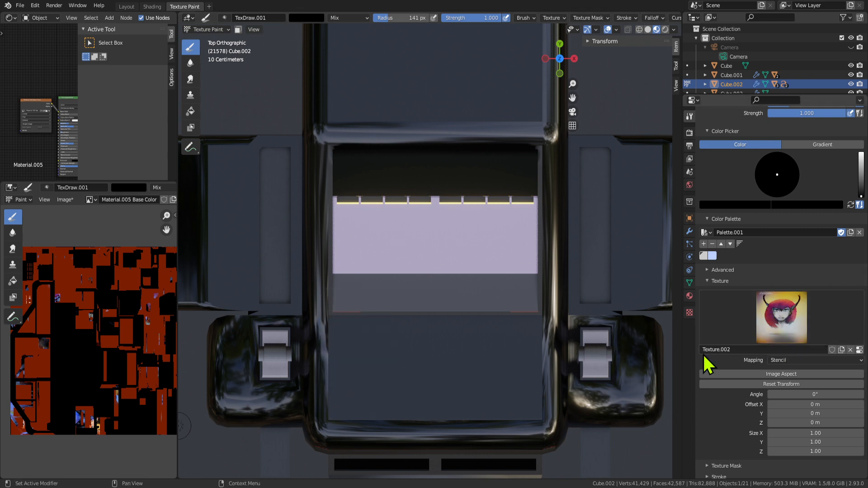
pyautogui.click(292, 18)
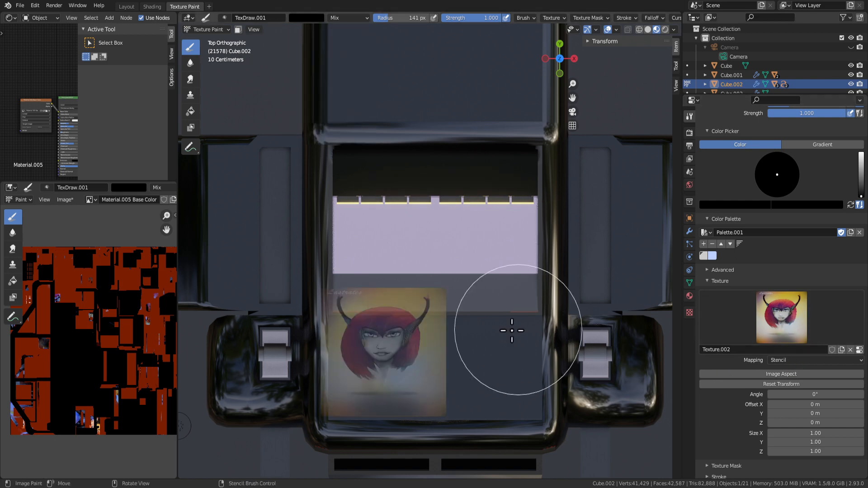
pyautogui.click(319, 19)
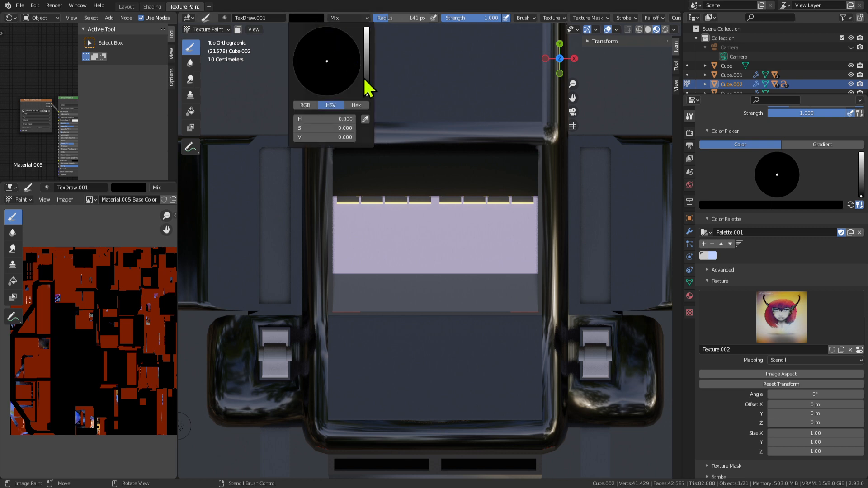
pyautogui.moveTo(365, 80); pyautogui.dragTo(366, 27)
pyautogui.moveTo(446, 400)
pyautogui.mouseDown()
pyautogui.moveTo(413, 341)
pyautogui.moveTo(317, 341)
pyautogui.mouseUp()
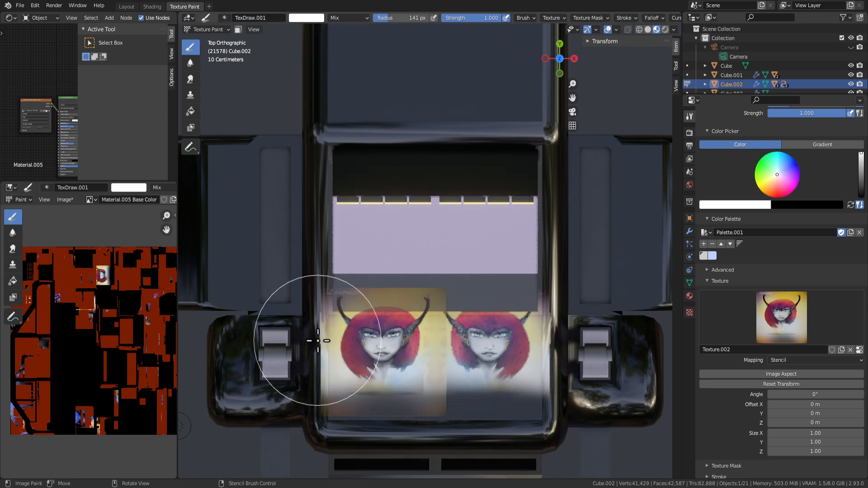
pyautogui.hotkey('ctrl', 'z')
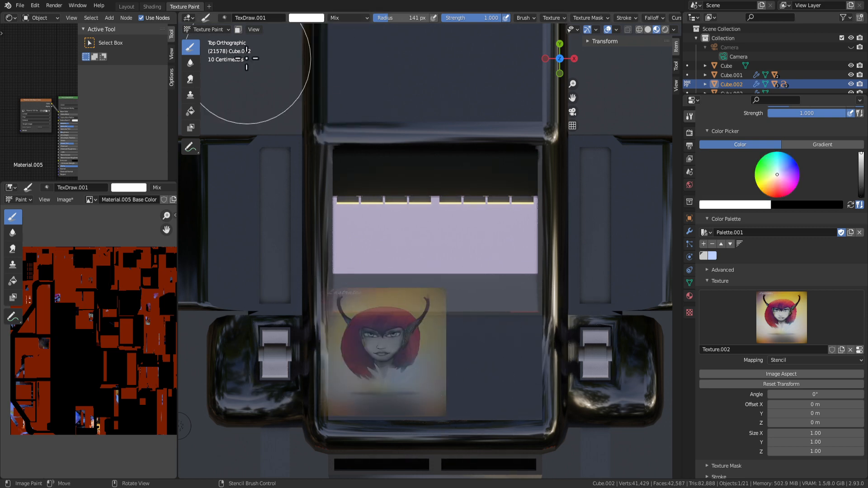
# Fit the stencil over the left half of the hood panel, scale it down slightly, and paint the image through it.
pyautogui.scroll(1, 501, 368)
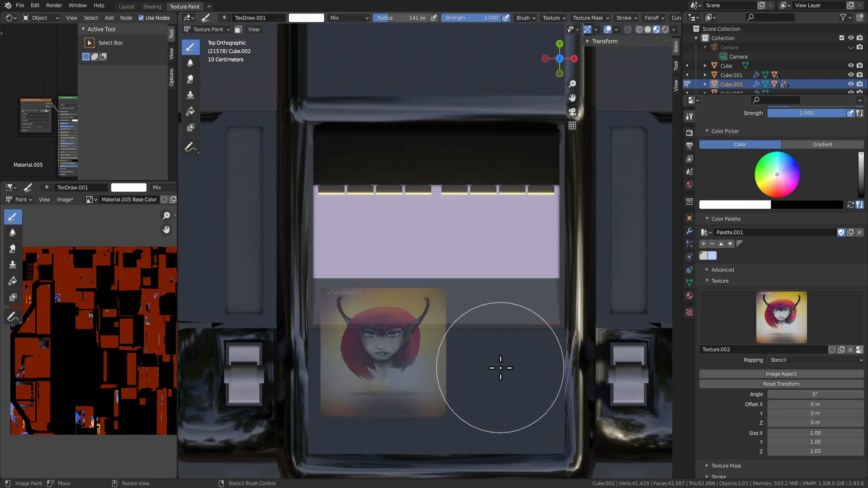
pyautogui.moveTo(398, 340); pyautogui.dragTo(385, 378, button='right')
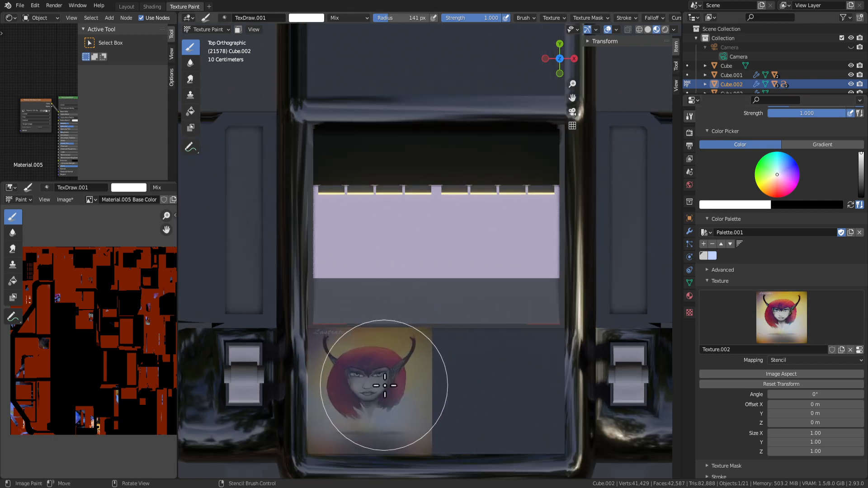
pyautogui.moveTo(410, 430); pyautogui.dragTo(406, 421, button='right')
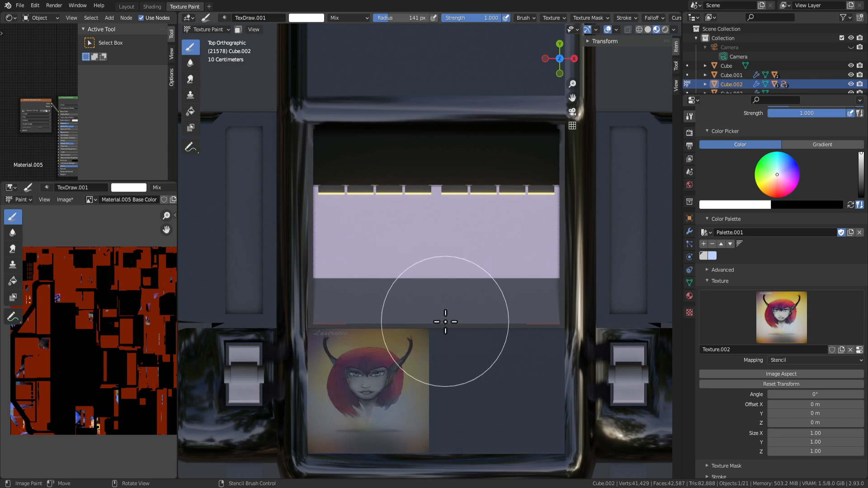
pyautogui.moveTo(443, 322)
pyautogui.mouseDown()
pyautogui.moveTo(419, 402)
pyautogui.moveTo(323, 411)
pyautogui.moveTo(288, 344)
pyautogui.mouseUp()
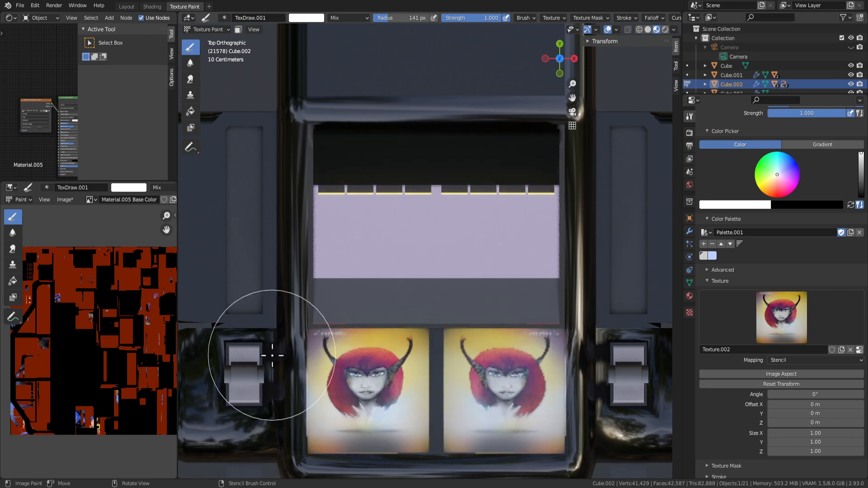
# Examine the painted hood images in perspective, close up and from farther away.
pyautogui.scroll(-3, 548, 398)
pyautogui.moveTo(548, 398); pyautogui.dragTo(484, 343, button='middle')
pyautogui.scroll(5, 562, 403)
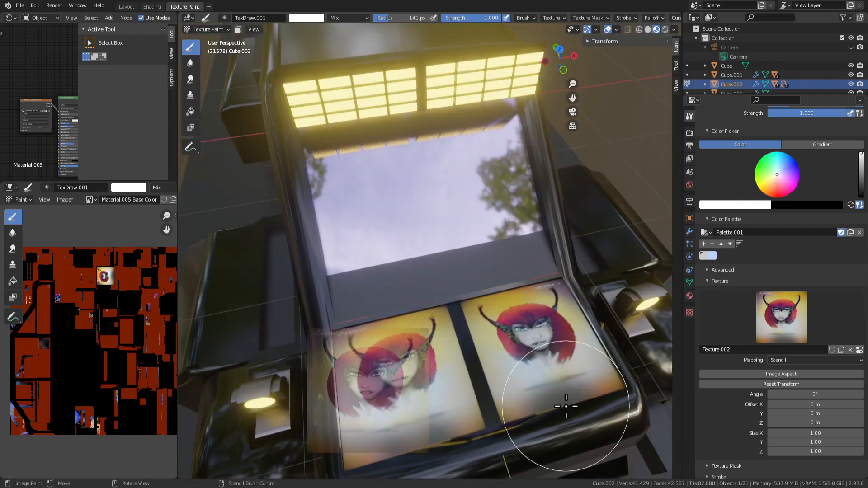
pyautogui.scroll(-5, 568, 401)
pyautogui.scroll(5, 513, 378)
pyautogui.scroll(-3, 465, 359)
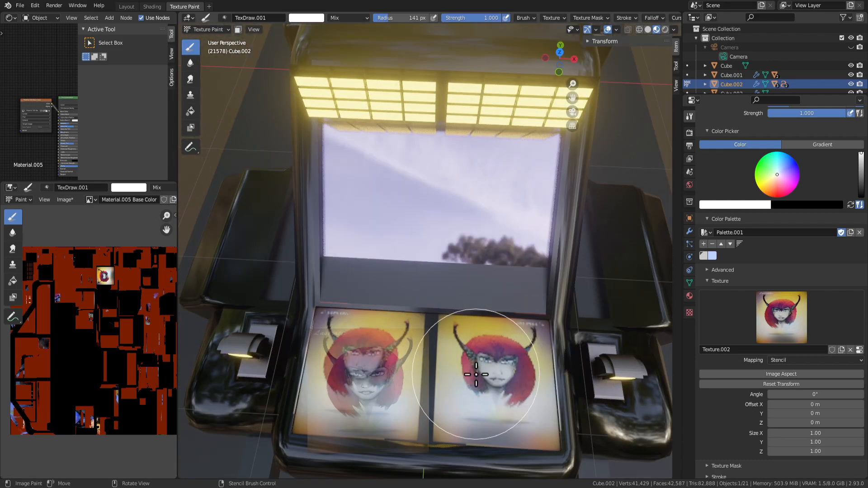
pyautogui.scroll(1, 513, 400)
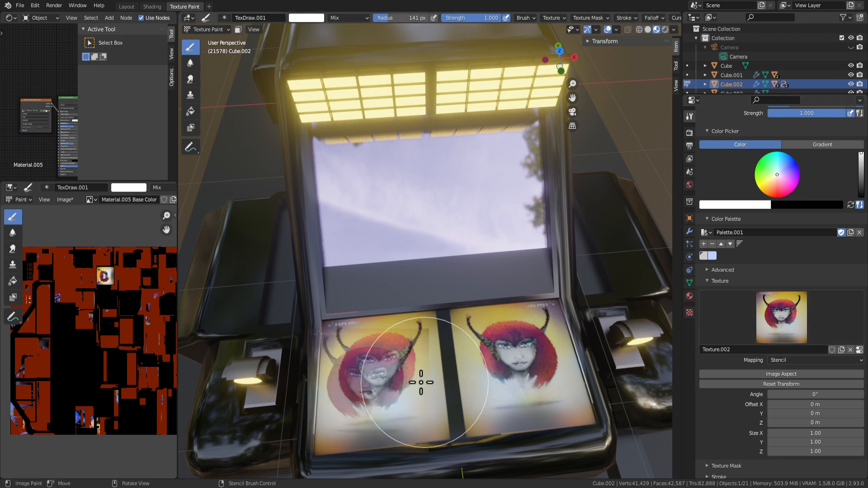
pyautogui.scroll(1, 422, 339)
pyautogui.scroll(-2, 466, 384)
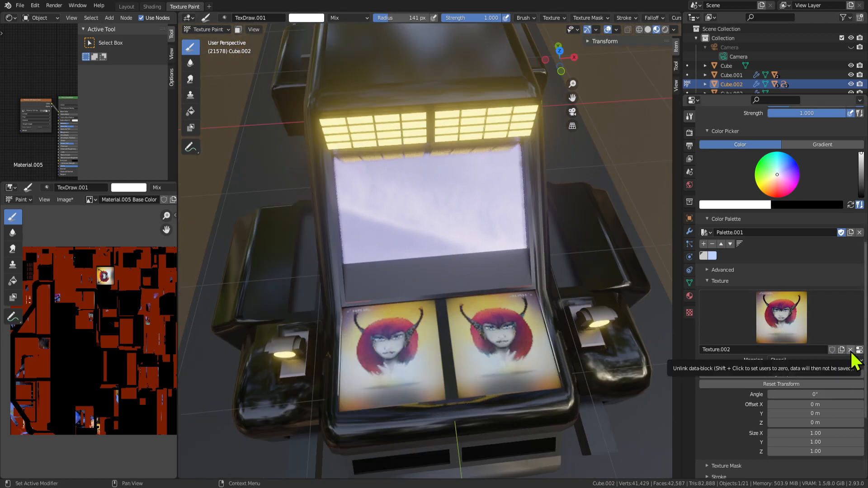
pyautogui.scroll(2, 481, 366)
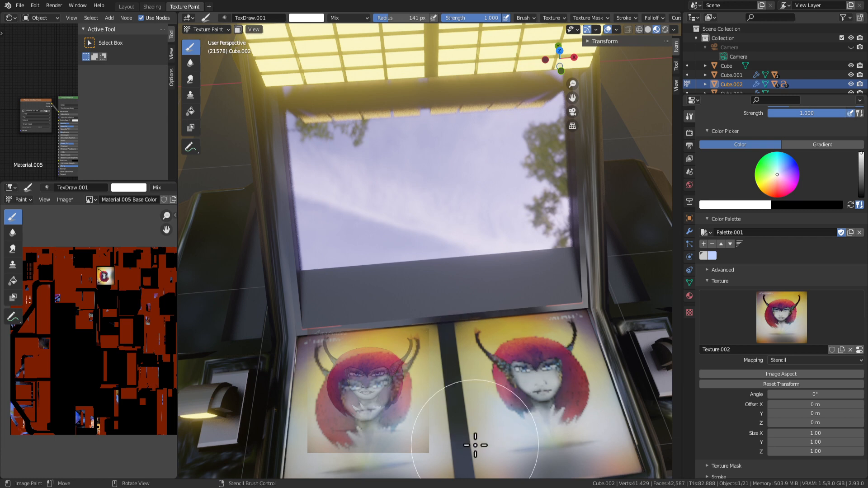
pyautogui.scroll(-1, 475, 443)
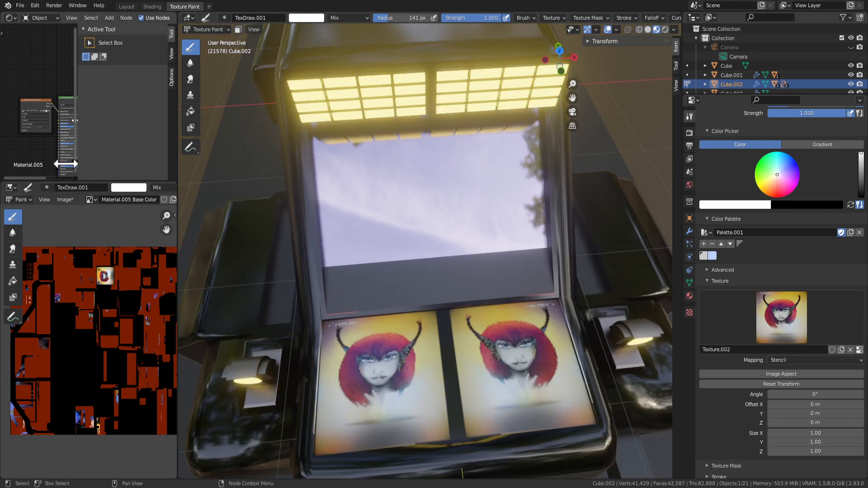
# Examine how much of the Material.005 Base Color texture the painted hood image occupies.
pyautogui.scroll(2, 117, 291)
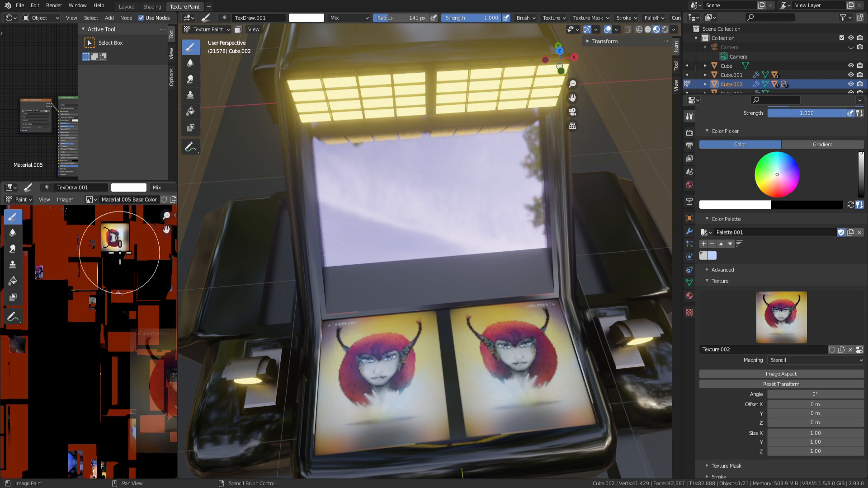
pyautogui.scroll(3, 117, 290)
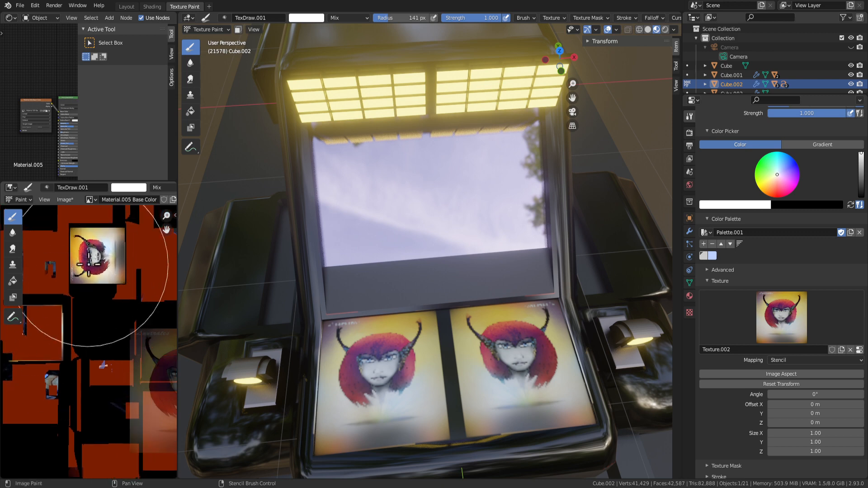
pyautogui.scroll(-6, 127, 344)
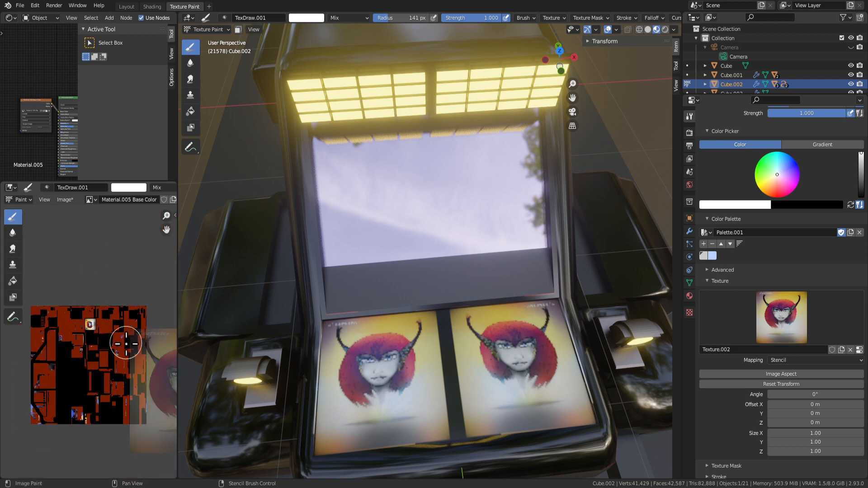
pyautogui.scroll(4, 126, 344)
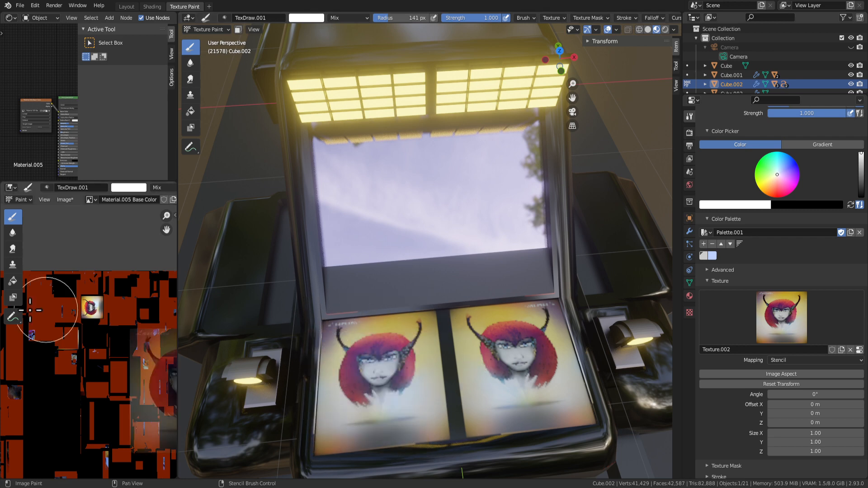
pyautogui.scroll(-3, 93, 389)
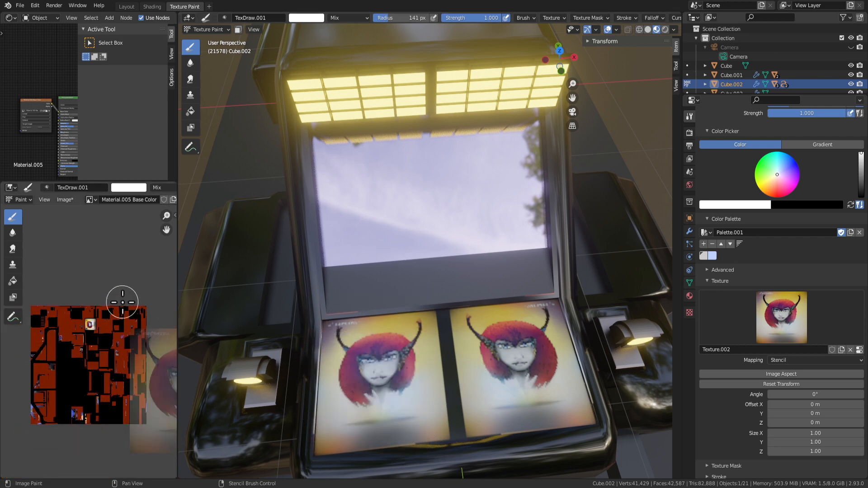
pyautogui.scroll(6, 114, 359)
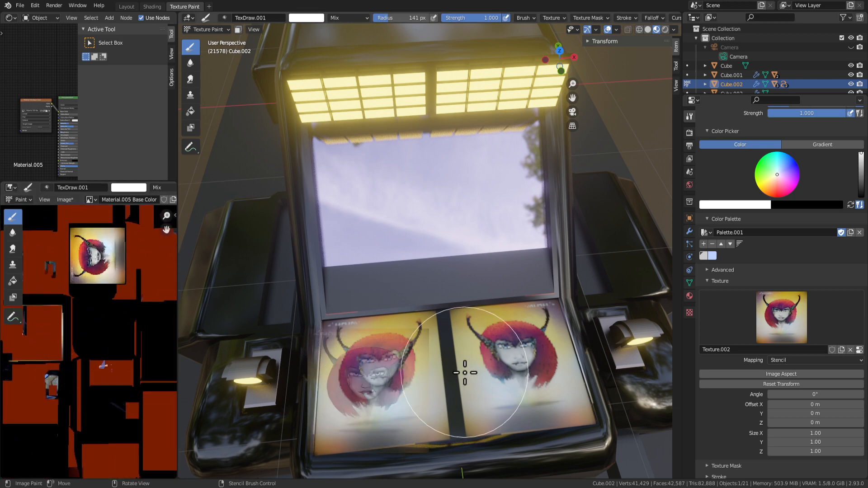
# Return to the top view and examine the pixel detail of the two painted hood images.
pyautogui.scroll(-5, 425, 402)
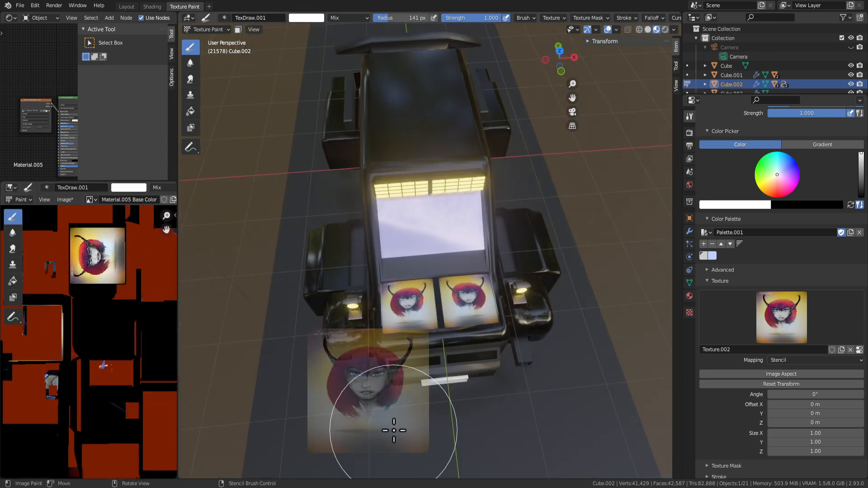
pyautogui.press('KP_7')
pyautogui.scroll(4, 430, 364)
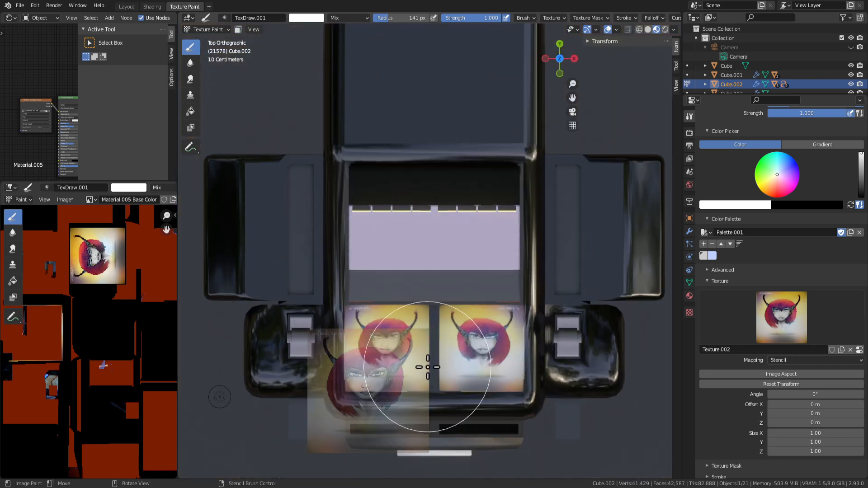
pyautogui.scroll(2, 468, 355)
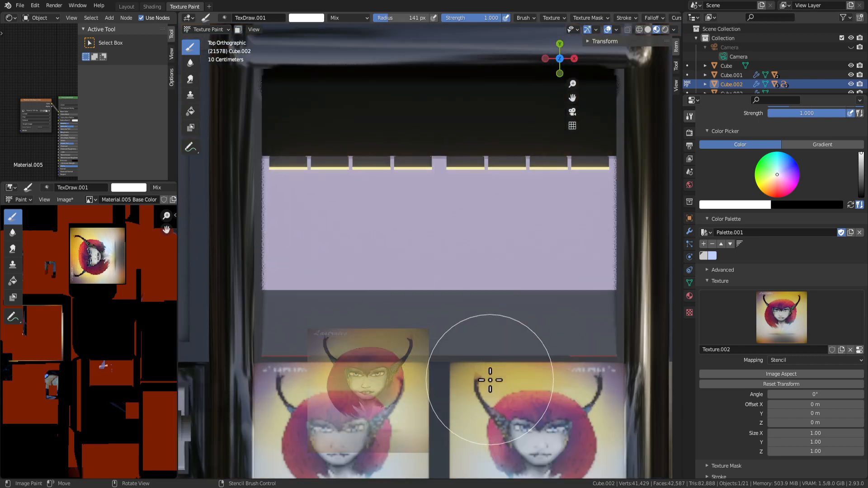
pyautogui.scroll(-1, 475, 343)
pyautogui.keyDown('shift'); pyautogui.moveTo(529, 394); pyautogui.dragTo(533, 258, button='middle'); pyautogui.keyUp('shift')
pyautogui.scroll(1, 529, 257)
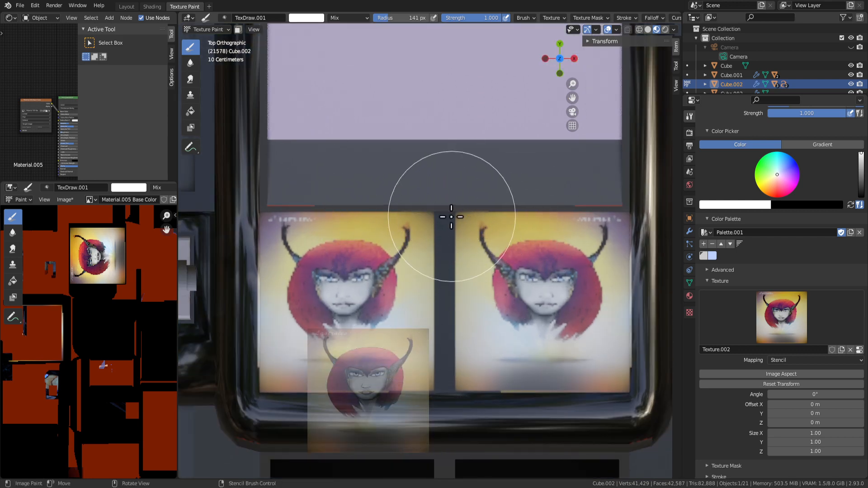
# Examine the two mirrored portraits painted on the hood panel and the bare strip between them in top view.
pyautogui.scroll(-1, 310, 261)
pyautogui.scroll(-4, 475, 363)
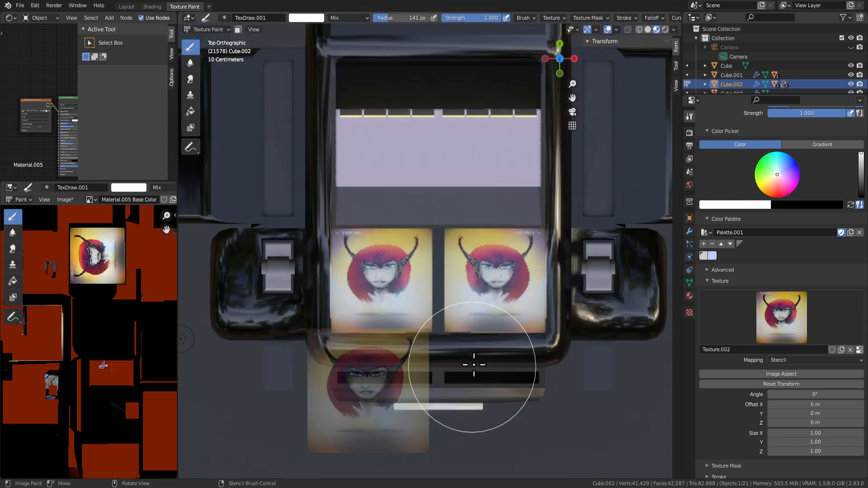
pyautogui.scroll(3, 461, 370)
pyautogui.scroll(-2, 465, 366)
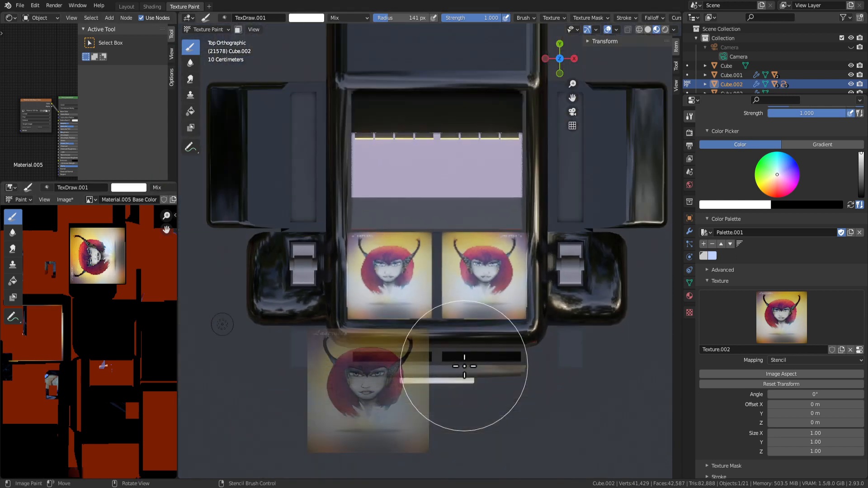
pyautogui.scroll(3, 461, 358)
pyautogui.scroll(-1, 450, 410)
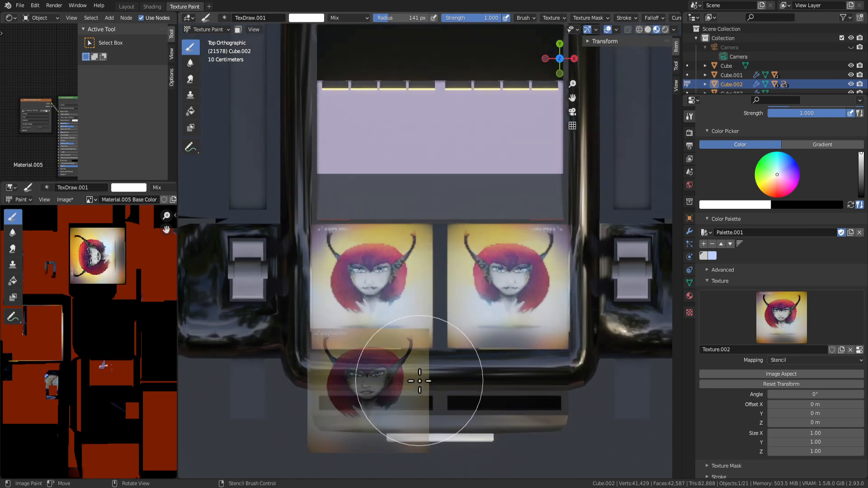
pyautogui.moveTo(449, 295)
pyautogui.keyDown('shift'); pyautogui.mouseDown(button='middle')
pyautogui.moveTo(440, 354)
pyautogui.moveTo(470, 335)
pyautogui.moveTo(500, 353)
pyautogui.moveTo(479, 355)
pyautogui.mouseUp(button='middle'); pyautogui.keyUp('shift')
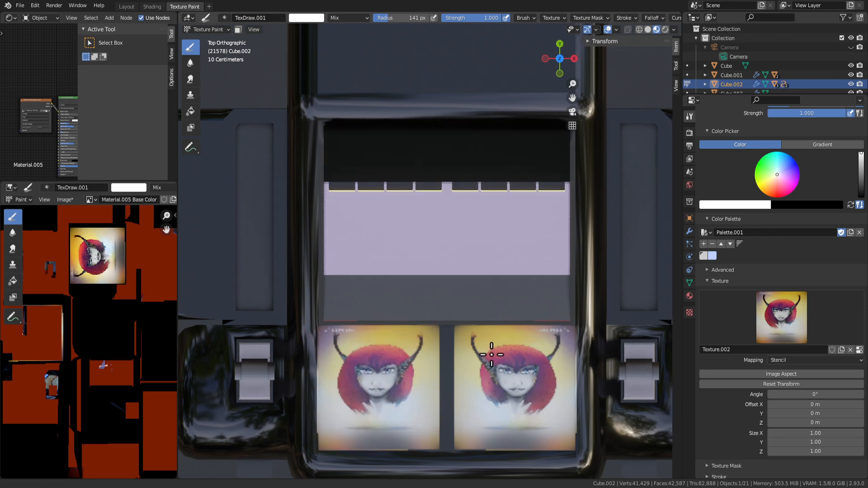
pyautogui.scroll(2, 430, 388)
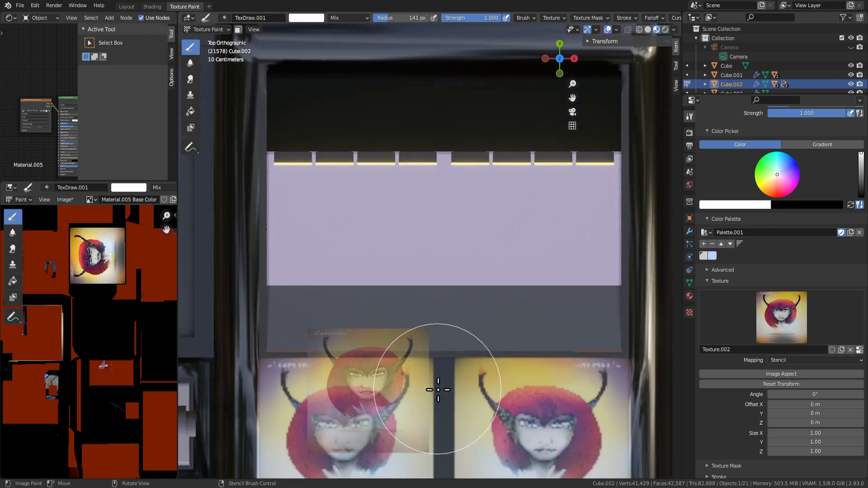
pyautogui.scroll(-1, 434, 393)
pyautogui.keyDown('shift'); pyautogui.moveTo(442, 397); pyautogui.dragTo(452, 343, button='middle'); pyautogui.keyUp('shift')
pyautogui.scroll(-1, 451, 335)
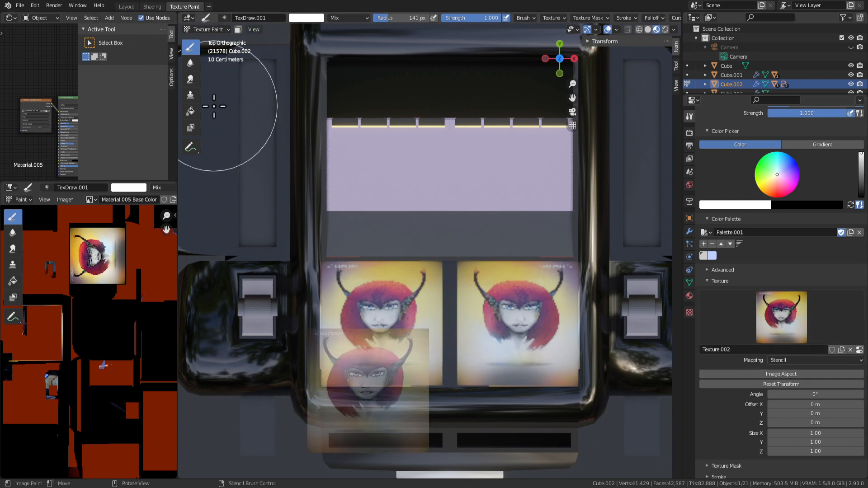
# Using the Smear brush, pull the yellow background over the upper end of the dark strip between the two portraits.
pyautogui.click(190, 80)
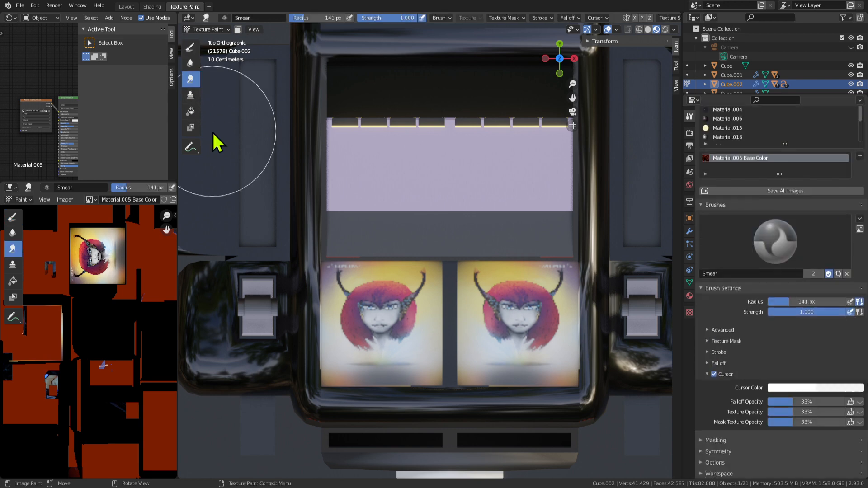
pyautogui.scroll(3, 444, 359)
pyautogui.scroll(3, 470, 309)
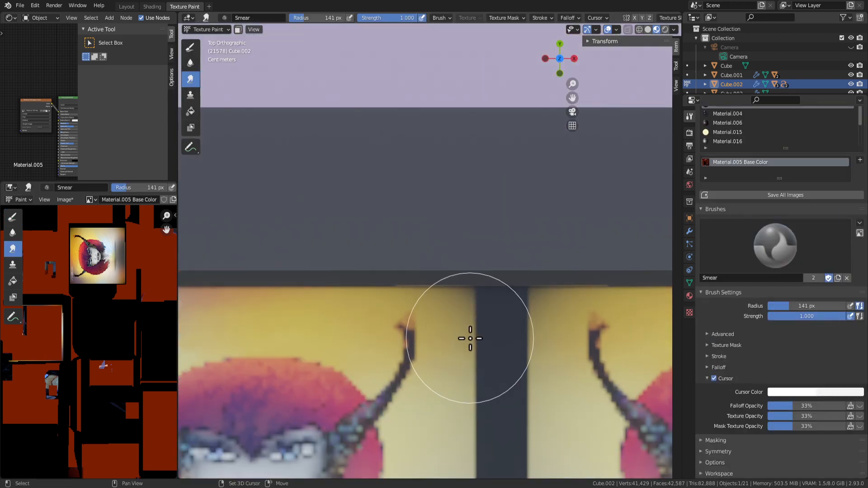
pyautogui.scroll(4, 470, 285)
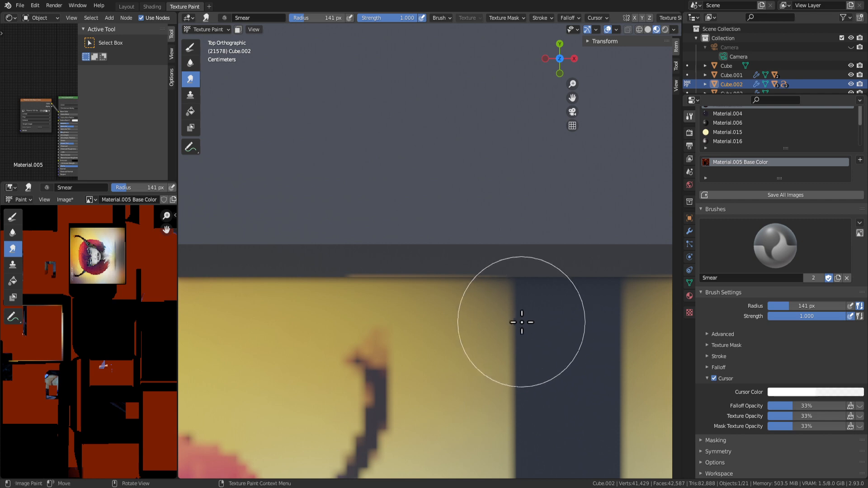
pyautogui.moveTo(522, 320)
pyautogui.mouseDown()
pyautogui.moveTo(547, 310)
pyautogui.moveTo(560, 349)
pyautogui.moveTo(521, 326)
pyautogui.moveTo(556, 295)
pyautogui.moveTo(640, 362)
pyautogui.moveTo(560, 397)
pyautogui.moveTo(568, 437)
pyautogui.mouseUp()
pyautogui.scroll(-5, 561, 435)
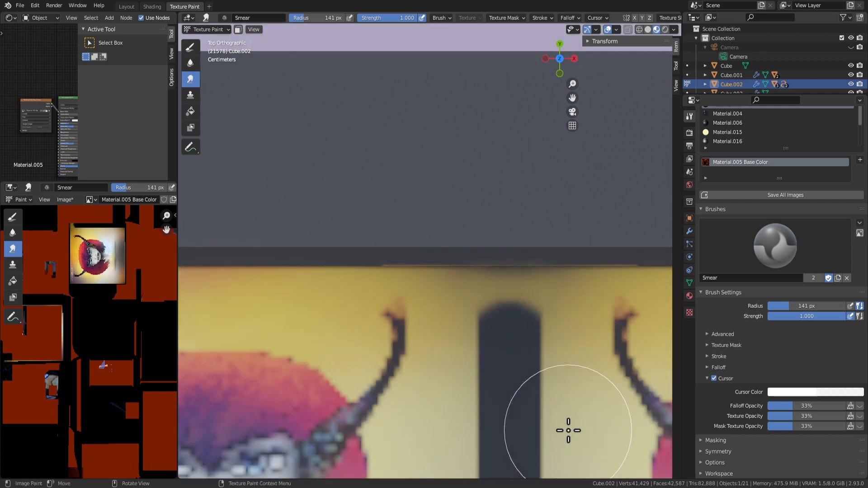
pyautogui.moveTo(549, 430)
pyautogui.keyDown('shift'); pyautogui.mouseDown(button='middle')
pyautogui.moveTo(543, 266)
pyautogui.moveTo(506, 196)
pyautogui.mouseUp(button='middle'); pyautogui.keyUp('shift')
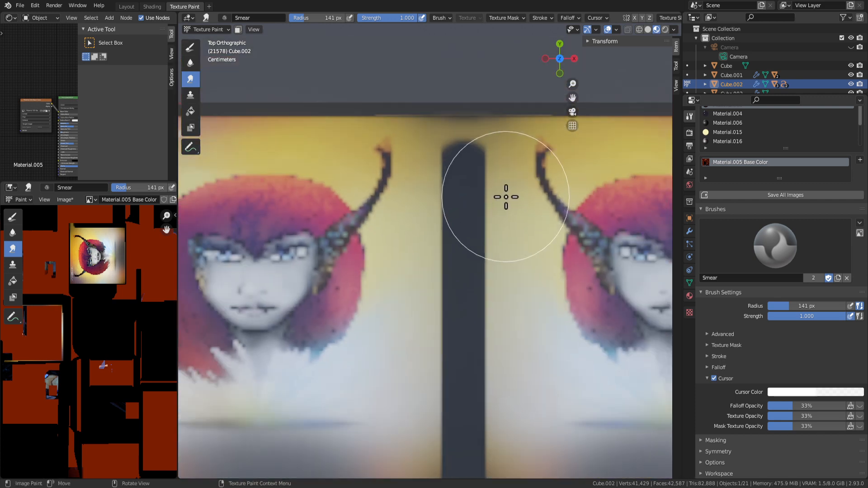
# Reduce the Smear brush radius to 100 px and smear the background colour down along the dark strip between the portraits.
pyautogui.scroll(3, 452, 175)
pyautogui.press('f')
pyautogui.click(442, 169)
pyautogui.moveTo(422, 85)
pyautogui.mouseDown()
pyautogui.moveTo(455, 58)
pyautogui.moveTo(473, 126)
pyautogui.moveTo(461, 181)
pyautogui.moveTo(471, 159)
pyautogui.mouseUp()
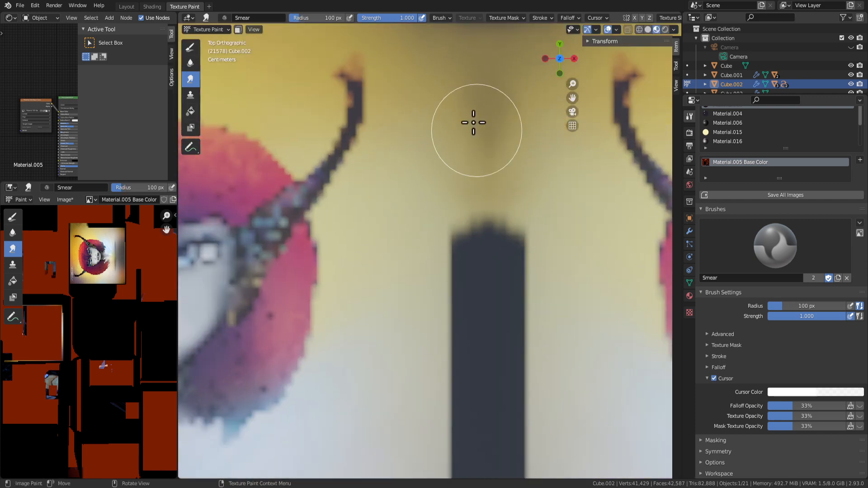
pyautogui.scroll(-2, 512, 217)
pyautogui.moveTo(433, 214)
pyautogui.mouseDown()
pyautogui.moveTo(496, 271)
pyautogui.moveTo(485, 362)
pyautogui.moveTo(398, 347)
pyautogui.moveTo(495, 454)
pyautogui.mouseUp()
pyautogui.scroll(-3, 495, 454)
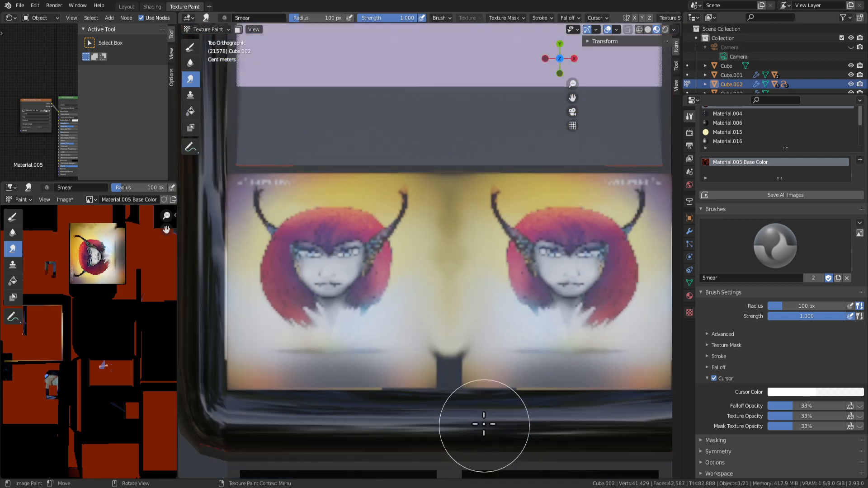
# Smear the surrounding light colours over the remaining dark notch at the lower end of the strip.
pyautogui.scroll(2, 484, 423)
pyautogui.scroll(1, 459, 393)
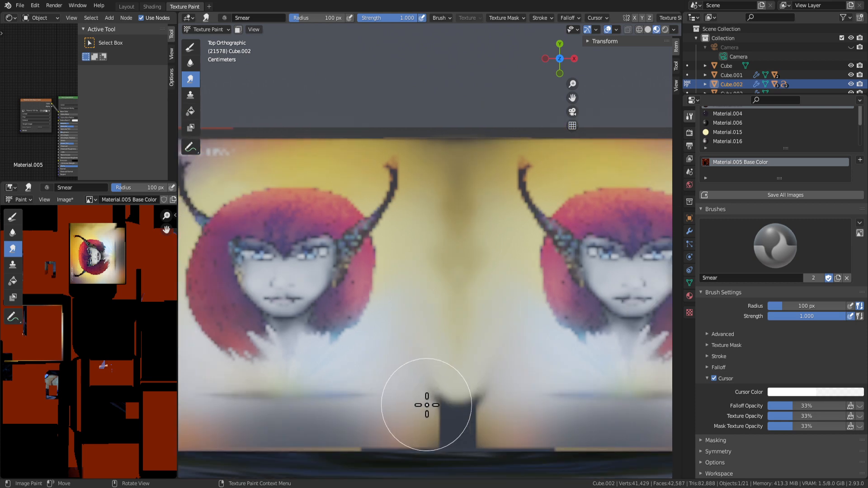
pyautogui.moveTo(407, 413)
pyautogui.mouseDown()
pyautogui.moveTo(430, 398)
pyautogui.moveTo(453, 413)
pyautogui.moveTo(416, 417)
pyautogui.moveTo(459, 423)
pyautogui.moveTo(413, 383)
pyautogui.moveTo(447, 396)
pyautogui.mouseUp()
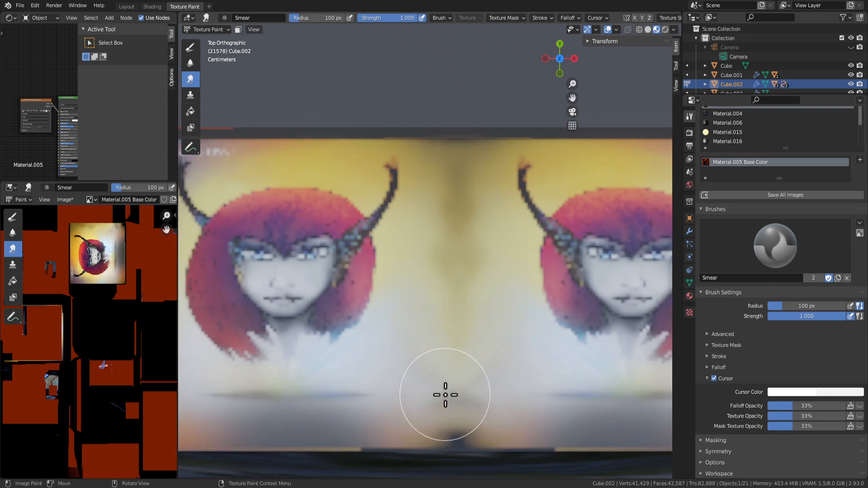
# Set the Smear brush radius to 58 px and blend the panel's lower edge and the centre between the portraits.
pyautogui.press('f')
pyautogui.click(417, 403)
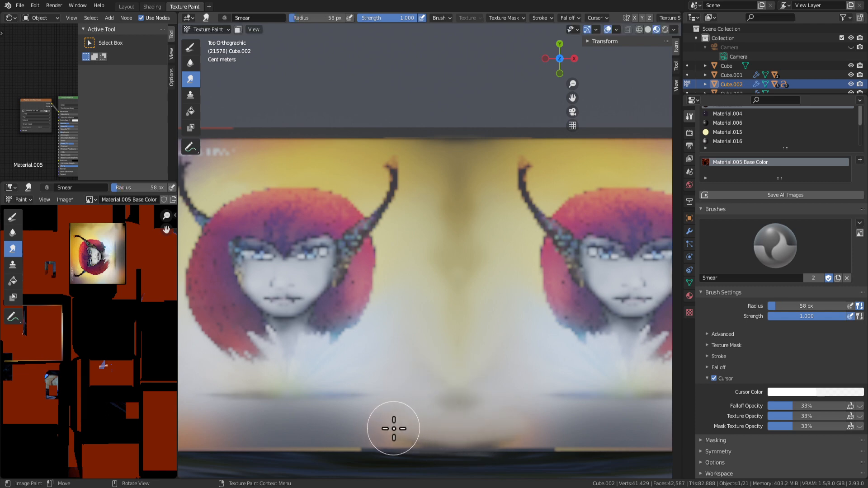
pyautogui.moveTo(411, 439)
pyautogui.mouseDown()
pyautogui.moveTo(448, 381)
pyautogui.moveTo(549, 419)
pyautogui.moveTo(474, 406)
pyautogui.mouseUp()
pyautogui.moveTo(519, 376)
pyautogui.mouseDown()
pyautogui.moveTo(548, 408)
pyautogui.moveTo(442, 425)
pyautogui.moveTo(455, 356)
pyautogui.mouseUp()
pyautogui.moveTo(458, 311); pyautogui.dragTo(459, 233)
pyautogui.scroll(-4, 514, 449)
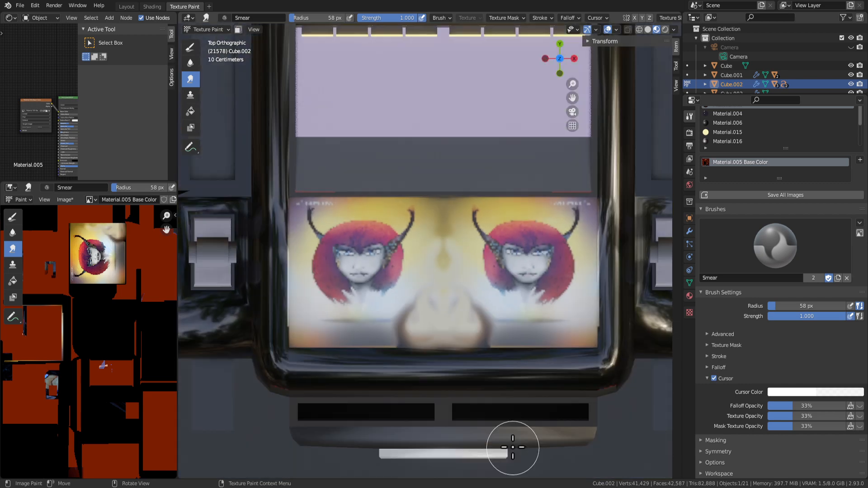
# Smear curved strokes beneath both portraits and upward through the light area between them.
pyautogui.scroll(2, 478, 374)
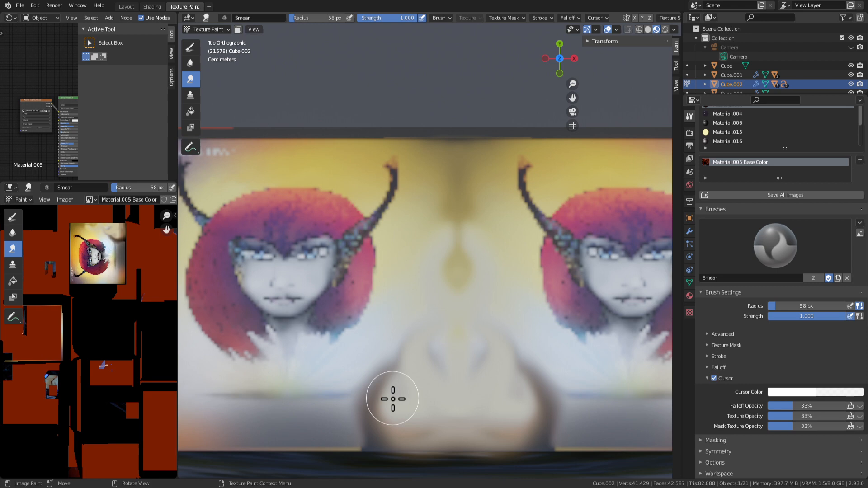
pyautogui.moveTo(393, 397)
pyautogui.mouseDown()
pyautogui.moveTo(287, 378)
pyautogui.moveTo(392, 422)
pyautogui.mouseUp()
pyautogui.scroll(-1, 391, 422)
pyautogui.scroll(2, 355, 373)
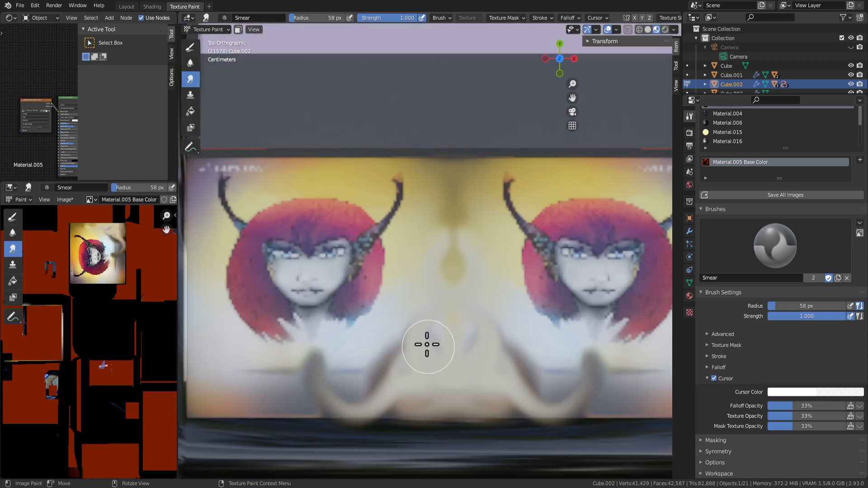
pyautogui.moveTo(427, 344); pyautogui.dragTo(436, 324)
pyautogui.moveTo(421, 290); pyautogui.dragTo(416, 151)
pyautogui.scroll(-2, 460, 409)
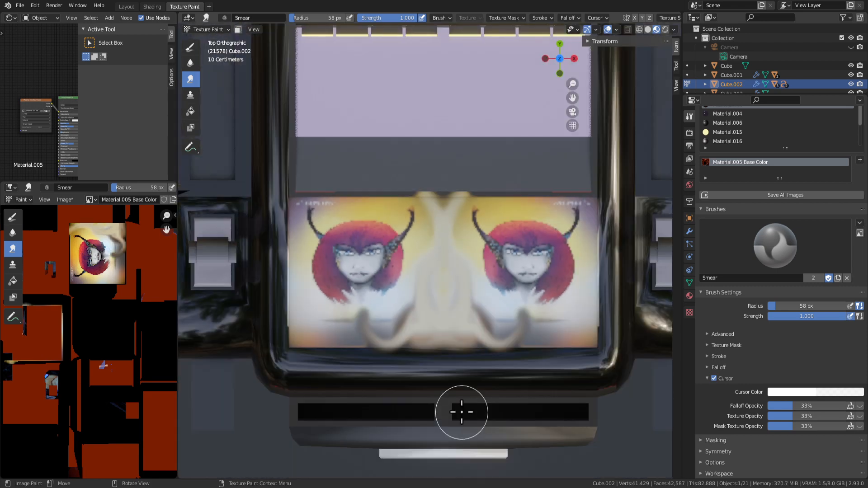
# Smear the grey shading up beneath the portrait's chin and outward along the panel's lower edge to its corner.
pyautogui.scroll(-4, 414, 351)
pyautogui.scroll(4, 427, 322)
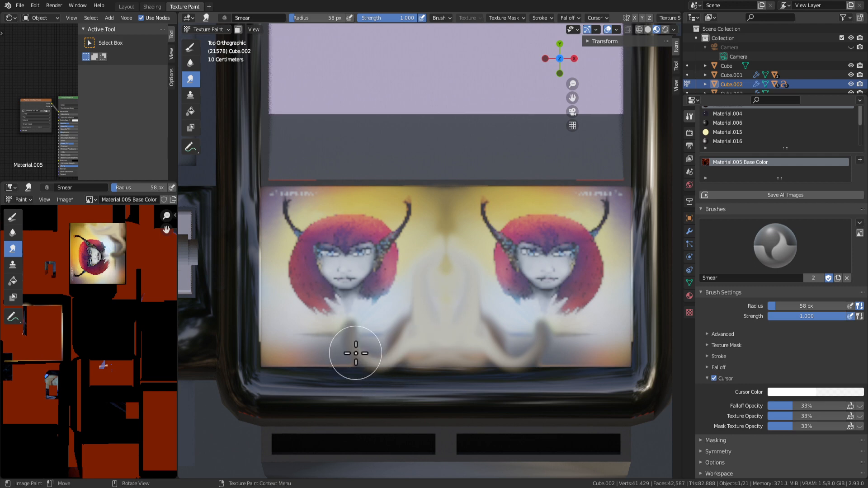
pyautogui.scroll(2, 356, 353)
pyautogui.scroll(-3, 320, 368)
pyautogui.scroll(5, 348, 348)
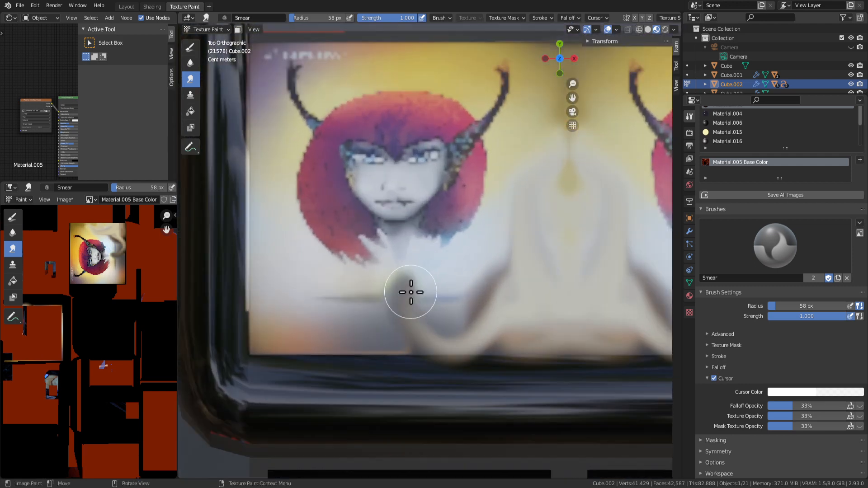
pyautogui.scroll(1, 411, 293)
pyautogui.moveTo(398, 305); pyautogui.dragTo(392, 254)
pyautogui.moveTo(402, 322)
pyautogui.mouseDown()
pyautogui.moveTo(301, 339)
pyautogui.moveTo(321, 352)
pyautogui.moveTo(259, 353)
pyautogui.mouseUp()
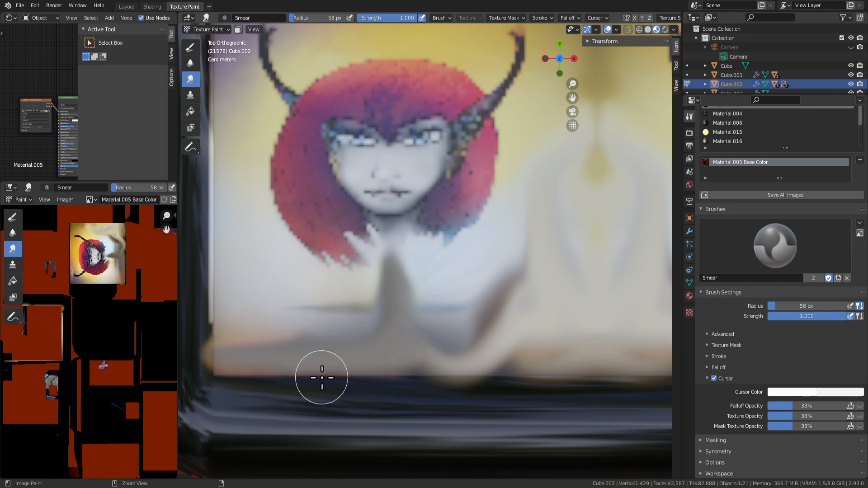
# Reduce the Smear brush radius to 43 px and blend the panel's lower outer corner and side edge.
pyautogui.scroll(-5, 362, 362)
pyautogui.scroll(3, 461, 329)
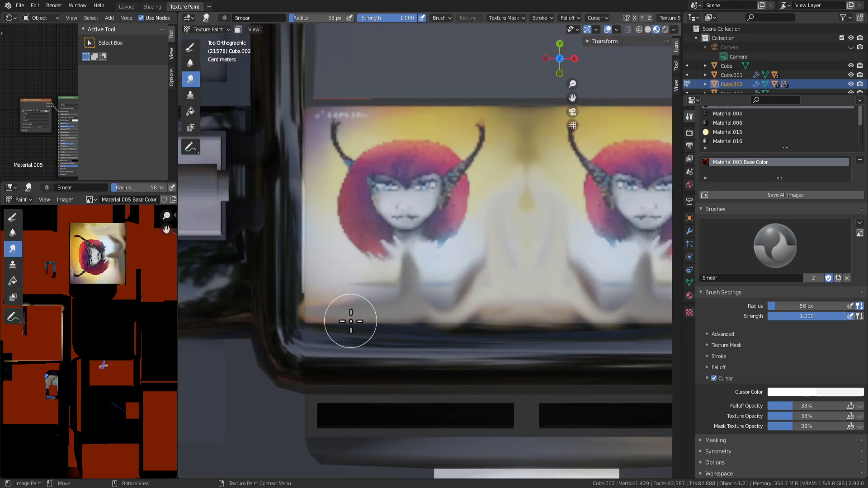
pyautogui.press('[')
pyautogui.press('[')
pyautogui.press('[')
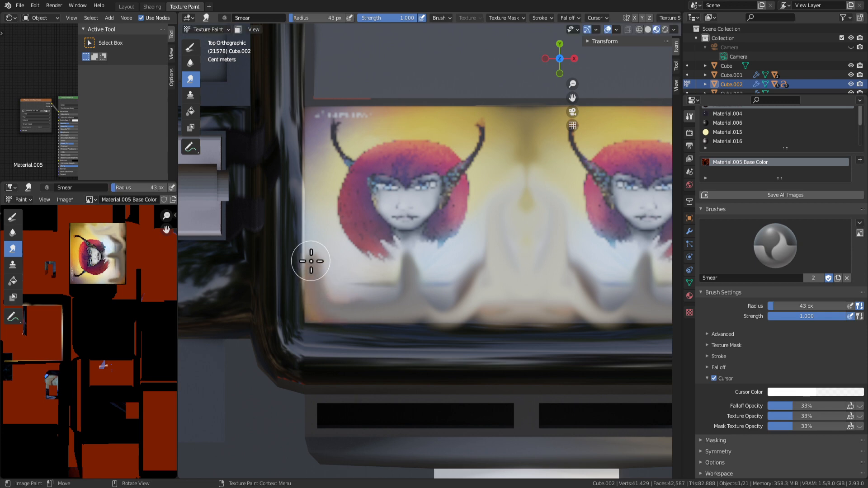
pyautogui.scroll(-5, 395, 334)
pyautogui.scroll(4, 458, 270)
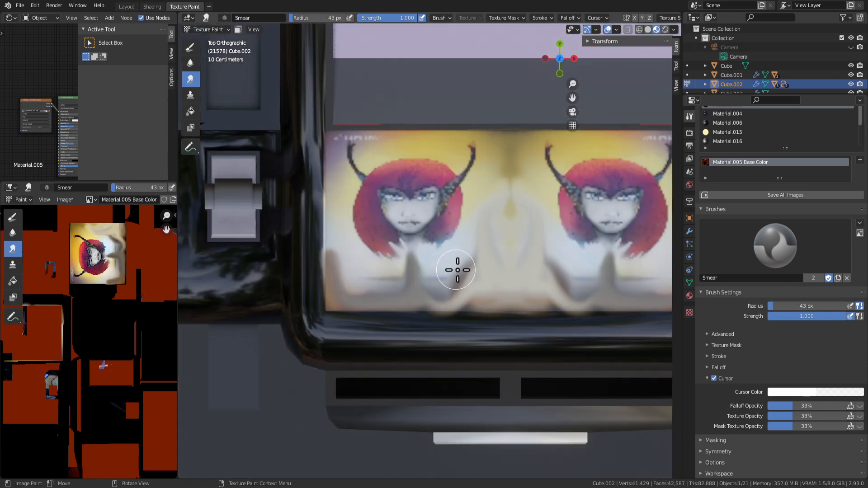
# Smear the tan and grey tones sideways beneath the portraits toward the centre of the panel.
pyautogui.moveTo(452, 278); pyautogui.dragTo(414, 274)
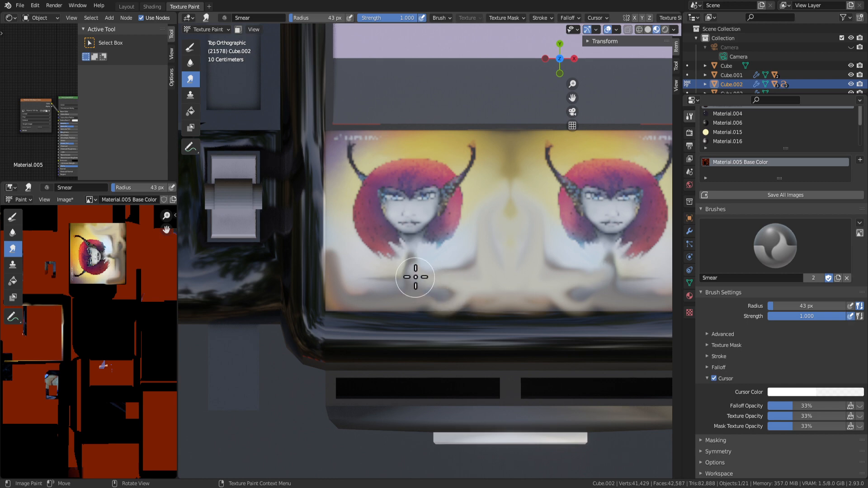
pyautogui.scroll(2, 434, 268)
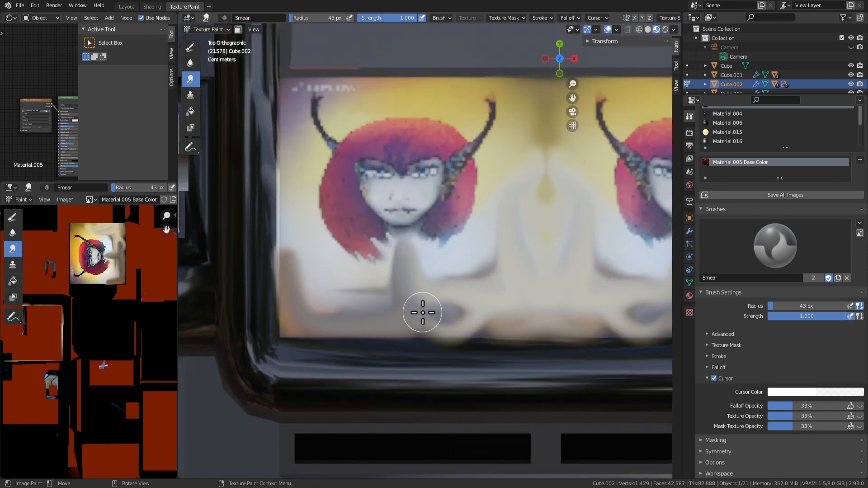
pyautogui.moveTo(464, 309)
pyautogui.mouseDown()
pyautogui.moveTo(422, 303)
pyautogui.moveTo(432, 290)
pyautogui.moveTo(545, 308)
pyautogui.mouseUp()
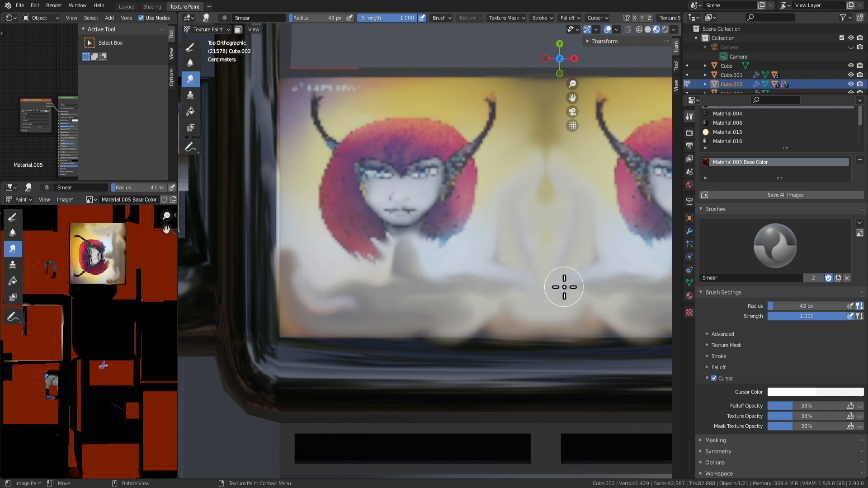
# Undo the last smear and blend curved strokes from the inner sides of the portraits down into the centre.
pyautogui.hotkey('ctrl', 'z')
pyautogui.moveTo(480, 267); pyautogui.dragTo(521, 306)
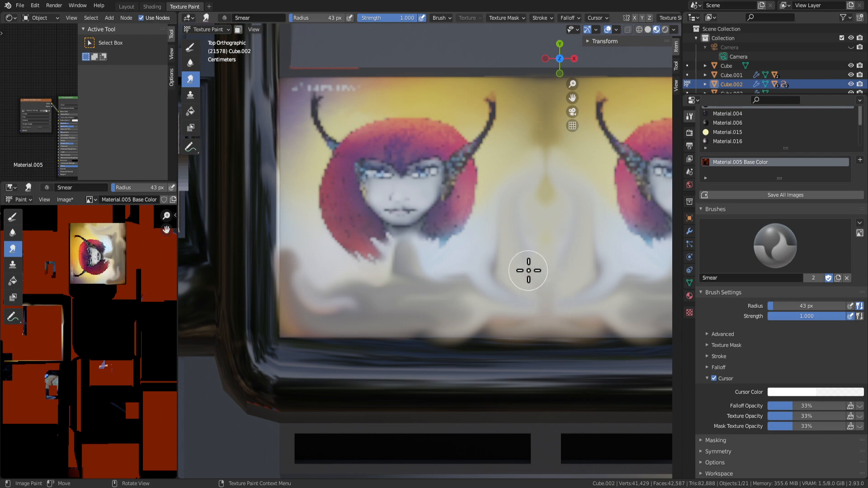
pyautogui.moveTo(476, 267); pyautogui.dragTo(499, 313)
pyautogui.scroll(-8, 517, 312)
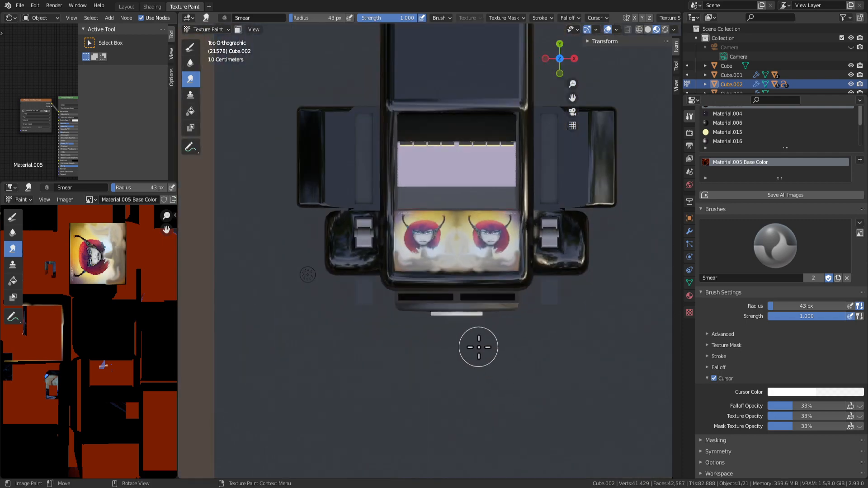
# Smear the light panel colour over the lower edge onto the glossy black frame in streaks on both sides.
pyautogui.moveTo(476, 345); pyautogui.dragTo(547, 266, button='middle')
pyautogui.scroll(8, 534, 272)
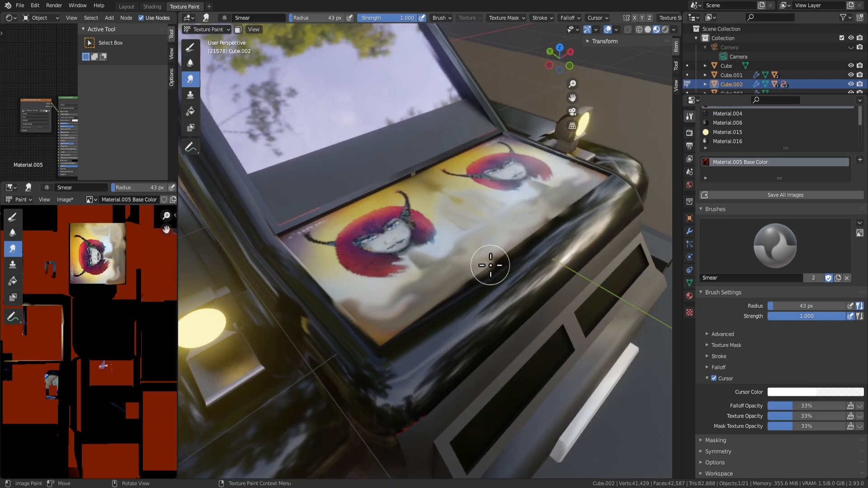
pyautogui.moveTo(491, 266)
pyautogui.mouseDown()
pyautogui.moveTo(488, 316)
pyautogui.moveTo(390, 378)
pyautogui.mouseUp()
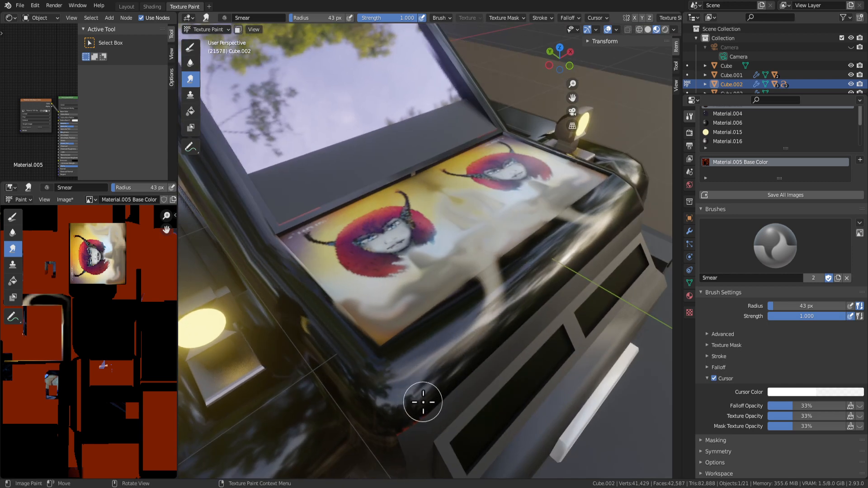
pyautogui.moveTo(423, 402); pyautogui.dragTo(452, 294, button='middle')
pyautogui.moveTo(452, 295)
pyautogui.mouseDown()
pyautogui.moveTo(386, 310)
pyautogui.moveTo(271, 284)
pyautogui.mouseUp()
pyautogui.moveTo(494, 337); pyautogui.dragTo(496, 388, button='middle')
pyautogui.scroll(-6, 463, 353)
pyautogui.scroll(1, 468, 333)
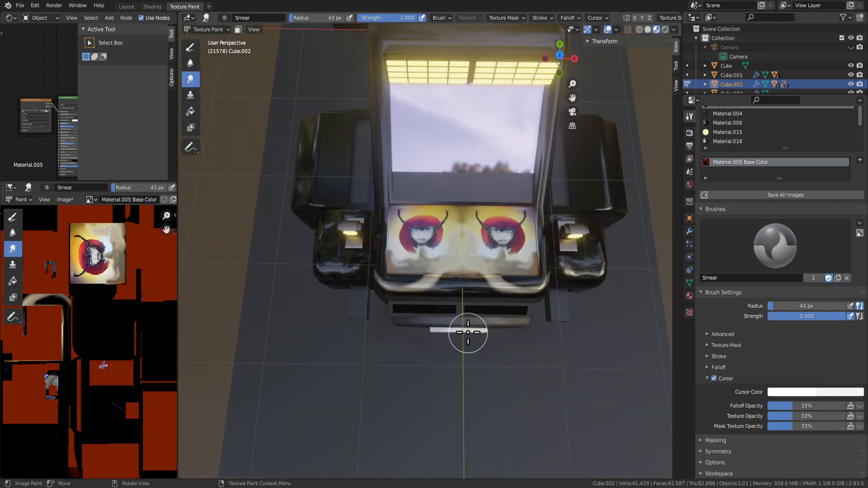
pyautogui.scroll(4, 468, 333)
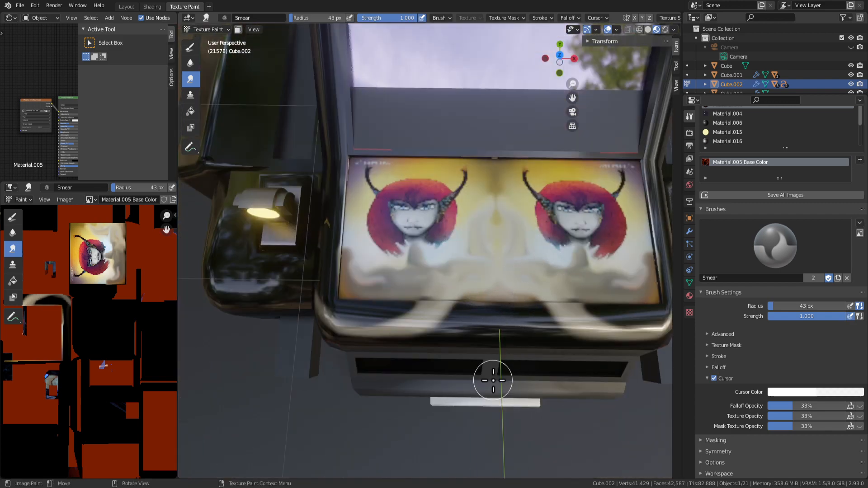
# Smear the yellow area between the portraits down both sides in curved streaks, over the hood panel's lower edge onto the black frame.
pyautogui.moveTo(493, 378); pyautogui.dragTo(508, 220, button='middle')
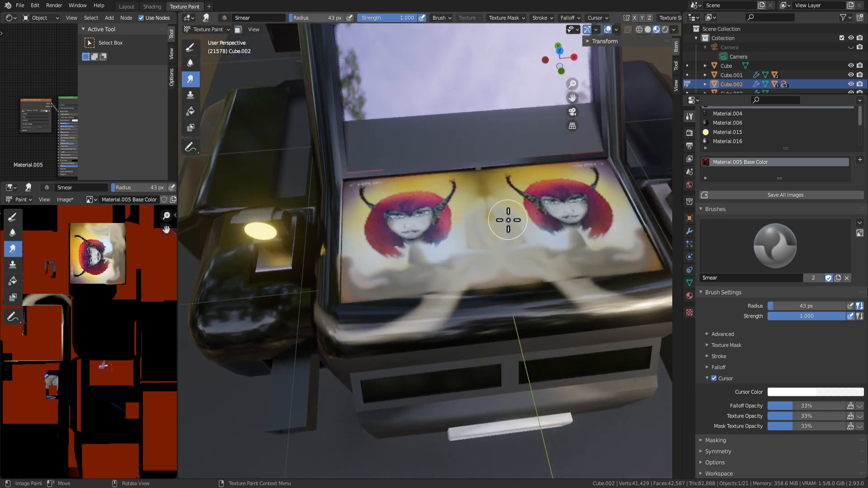
pyautogui.moveTo(474, 218)
pyautogui.mouseDown()
pyautogui.moveTo(431, 318)
pyautogui.moveTo(360, 330)
pyautogui.mouseUp()
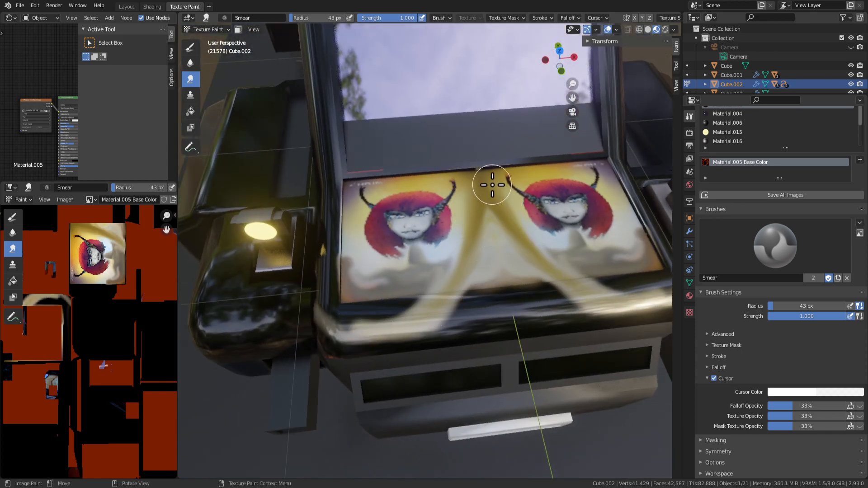
pyautogui.moveTo(492, 185)
pyautogui.mouseDown()
pyautogui.moveTo(481, 295)
pyautogui.moveTo(514, 320)
pyautogui.mouseUp()
# Smear the portraits' red hair down in flowing strands toward the lower outer corners of the hood panel and onto the frame.
pyautogui.moveTo(514, 320)
pyautogui.mouseDown(button='middle')
pyautogui.moveTo(490, 387)
pyautogui.moveTo(494, 298)
pyautogui.mouseUp(button='middle')
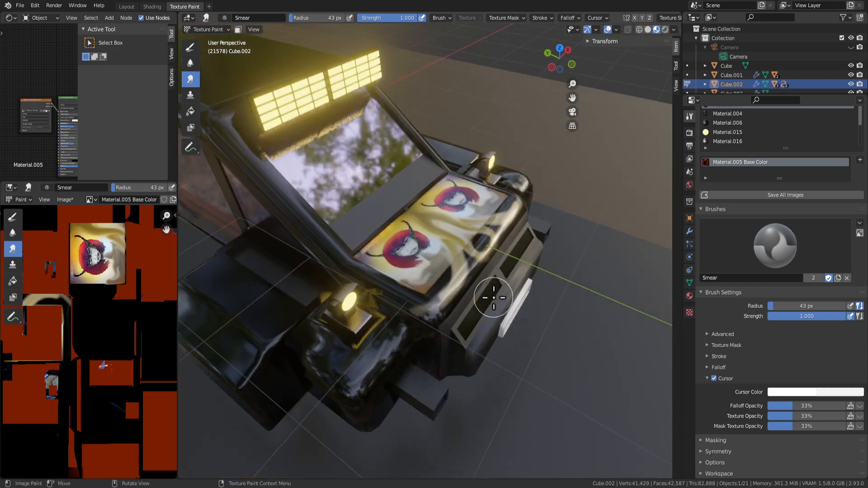
pyautogui.scroll(4, 493, 298)
pyautogui.moveTo(399, 282)
pyautogui.mouseDown()
pyautogui.moveTo(447, 289)
pyautogui.moveTo(427, 378)
pyautogui.mouseUp()
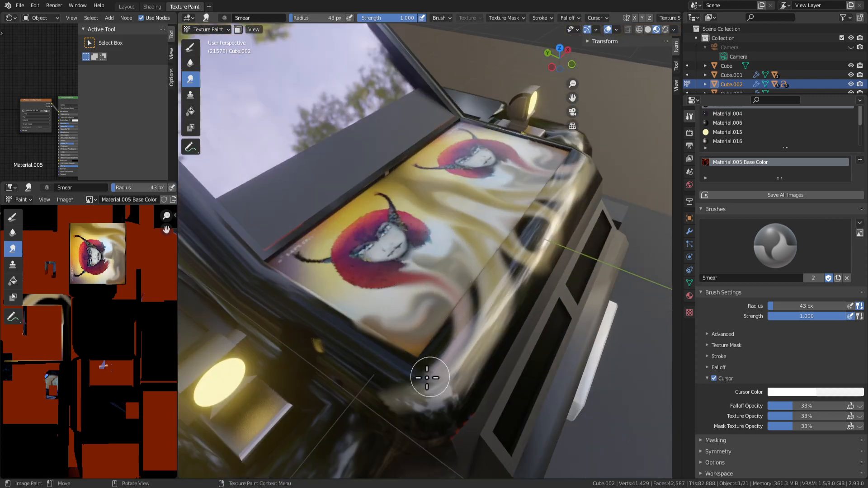
pyautogui.moveTo(427, 378)
pyautogui.mouseDown(button='middle')
pyautogui.moveTo(438, 360)
pyautogui.moveTo(432, 303)
pyautogui.mouseUp(button='middle')
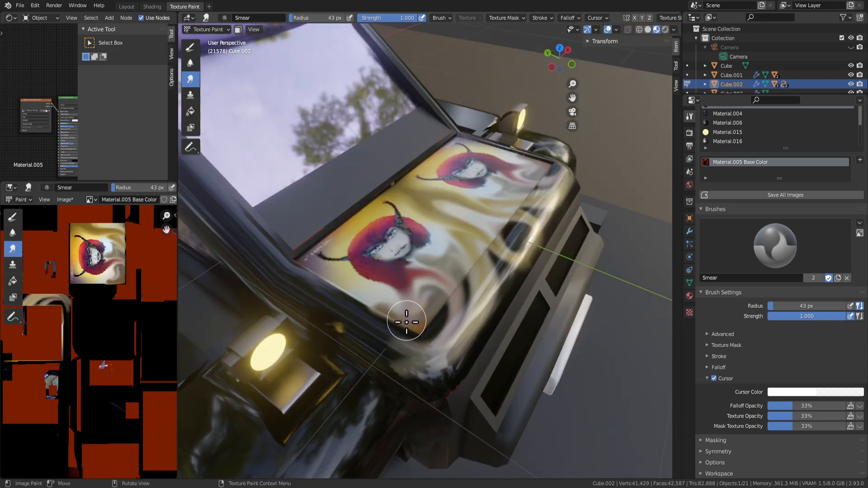
pyautogui.scroll(-3, 393, 374)
pyautogui.moveTo(470, 371)
pyautogui.mouseDown(button='middle')
pyautogui.moveTo(407, 335)
pyautogui.moveTo(382, 333)
pyautogui.mouseUp(button='middle')
pyautogui.scroll(3, 531, 322)
pyautogui.moveTo(531, 322)
pyautogui.keyDown('ctrl'); pyautogui.mouseDown(button='middle')
pyautogui.moveTo(541, 269)
pyautogui.moveTo(467, 229)
pyautogui.mouseUp(button='middle'); pyautogui.keyUp('ctrl')
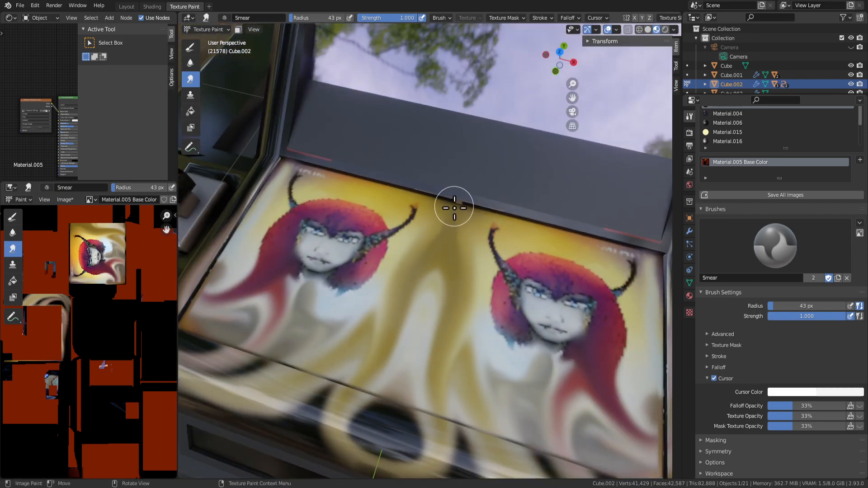
# Smear the yellow tones along and over the hood panel's upper edge below the windshield.
pyautogui.moveTo(325, 169); pyautogui.dragTo(283, 152)
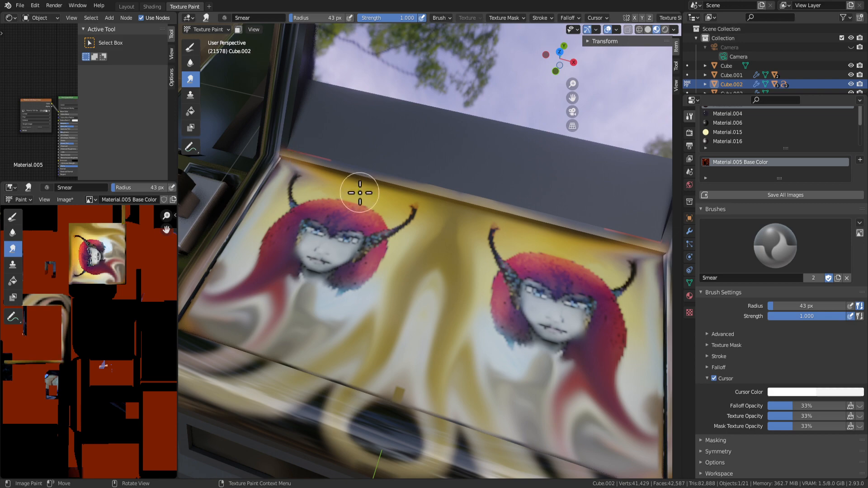
pyautogui.moveTo(360, 193)
pyautogui.mouseDown(button='middle')
pyautogui.moveTo(428, 300)
pyautogui.moveTo(336, 302)
pyautogui.mouseUp(button='middle')
pyautogui.scroll(-8, 418, 392)
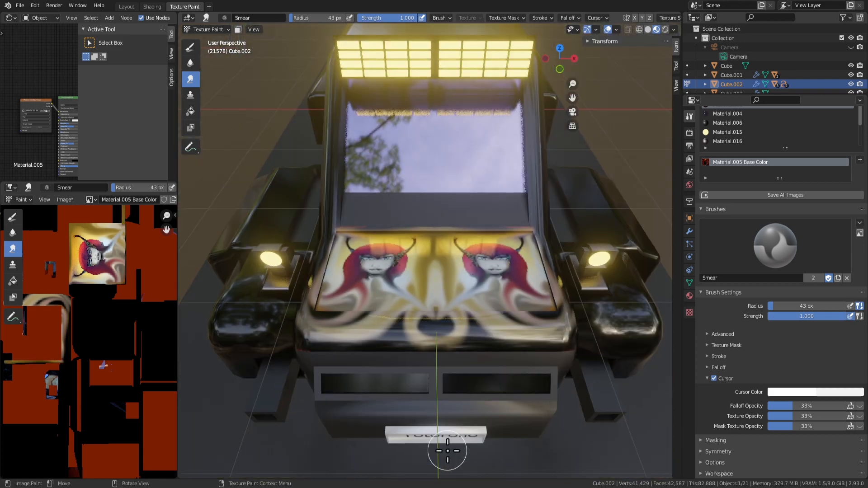
# Examine the painted hood and the whole vehicle from several angles, with the 3D viewport maximized.
pyautogui.moveTo(444, 430)
pyautogui.mouseDown(button='middle')
pyautogui.moveTo(552, 413)
pyautogui.moveTo(487, 393)
pyautogui.moveTo(442, 340)
pyautogui.moveTo(442, 310)
pyautogui.moveTo(388, 355)
pyautogui.mouseUp(button='middle')
pyautogui.scroll(3, 442, 339)
pyautogui.scroll(-8, 414, 384)
pyautogui.press('Tab')
pyautogui.moveTo(380, 430); pyautogui.dragTo(417, 454, button='middle')
pyautogui.press('Tab')
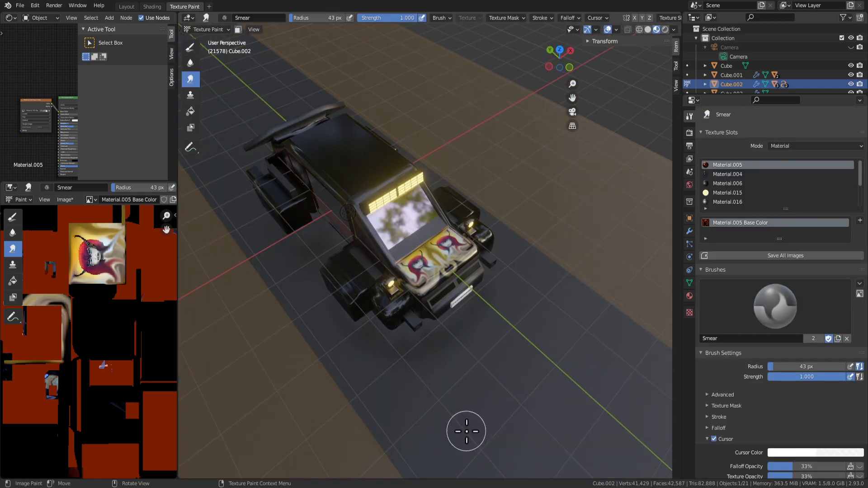
pyautogui.moveTo(465, 427); pyautogui.dragTo(471, 402, button='middle')
pyautogui.moveTo(430, 334)
pyautogui.mouseDown(button='middle')
pyautogui.moveTo(393, 381)
pyautogui.moveTo(396, 345)
pyautogui.moveTo(504, 300)
pyautogui.moveTo(588, 246)
pyautogui.moveTo(407, 290)
pyautogui.moveTo(323, 267)
pyautogui.mouseUp(button='middle')
pyautogui.hotkey('ctrl', 'space')
pyautogui.moveTo(393, 324)
pyautogui.mouseDown(button='middle')
pyautogui.moveTo(459, 293)
pyautogui.moveTo(500, 304)
pyautogui.moveTo(595, 372)
pyautogui.moveTo(527, 330)
pyautogui.moveTo(554, 273)
pyautogui.moveTo(452, 289)
pyautogui.moveTo(378, 287)
pyautogui.moveTo(398, 281)
pyautogui.moveTo(401, 204)
pyautogui.moveTo(489, 208)
pyautogui.moveTo(380, 182)
pyautogui.mouseUp(button='middle')
pyautogui.press('Tab')
pyautogui.press('Tab')
pyautogui.scroll(-5, 382, 194)
pyautogui.hotkey('shift', 'f')
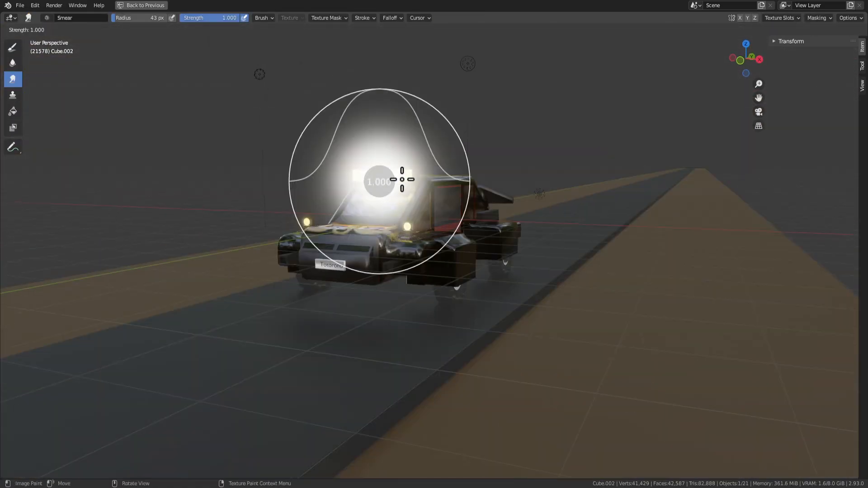
pyautogui.click(402, 180)
pyautogui.hotkey('shift', 'f')
pyautogui.click(492, 223)
# Look around the scene at the other vehicles and return to the black vehicle.
pyautogui.moveTo(541, 188); pyautogui.dragTo(219, 100, button='middle')
pyautogui.moveTo(213, 134); pyautogui.dragTo(670, 285, button='middle')
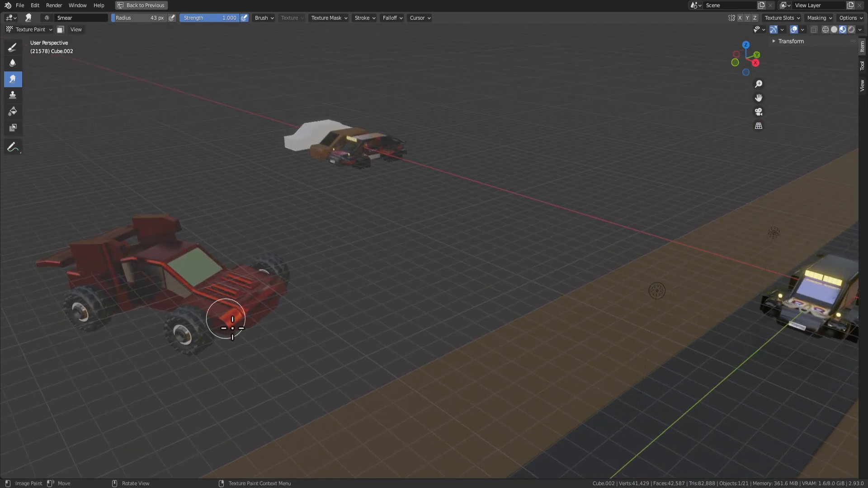
pyautogui.moveTo(232, 328); pyautogui.dragTo(640, 271, button='middle')
pyautogui.scroll(5, 639, 271)
pyautogui.keyDown('shift'); pyautogui.moveTo(706, 259); pyautogui.dragTo(485, 235, button='middle'); pyautogui.keyUp('shift')
pyautogui.rightClick(485, 226)
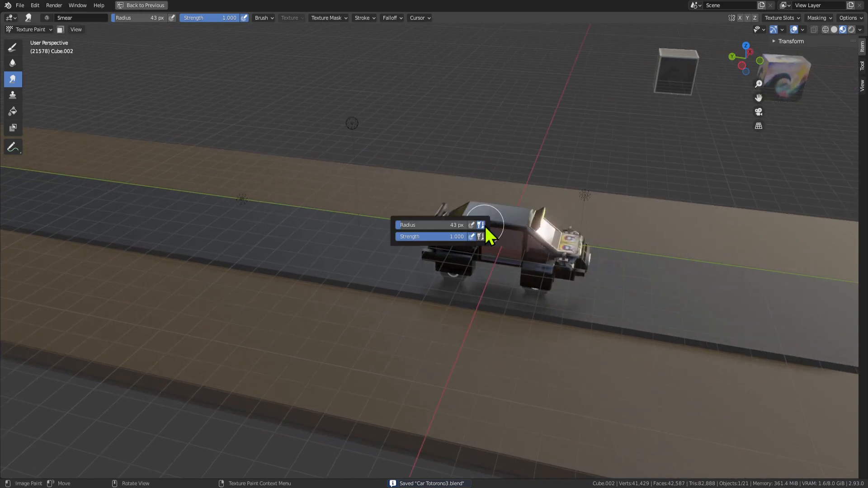
# Examine the roof's face layout, comparing it in Edit Mode and Texture Paint mode.
pyautogui.scroll(2, 602, 284)
pyautogui.moveTo(640, 285)
pyautogui.mouseDown(button='middle')
pyautogui.moveTo(527, 203)
pyautogui.moveTo(380, 183)
pyautogui.moveTo(436, 256)
pyautogui.moveTo(492, 210)
pyautogui.moveTo(445, 284)
pyautogui.mouseUp(button='middle')
pyautogui.press('Tab')
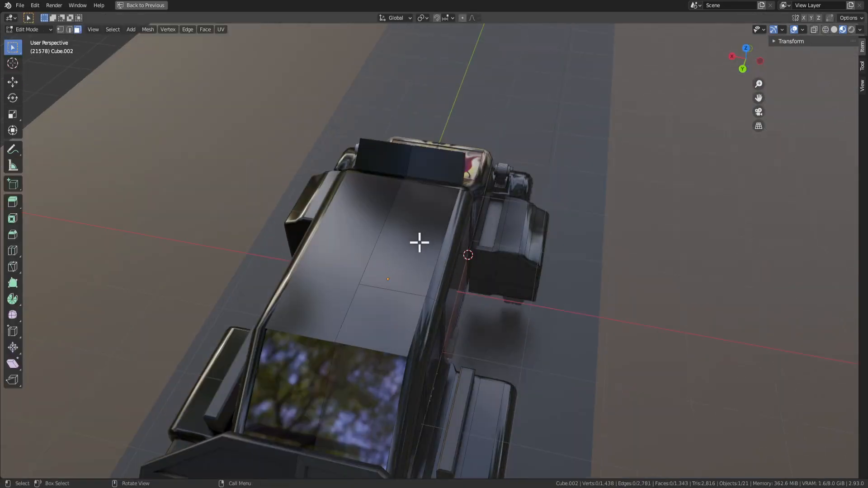
pyautogui.moveTo(419, 243); pyautogui.dragTo(485, 326, button='middle')
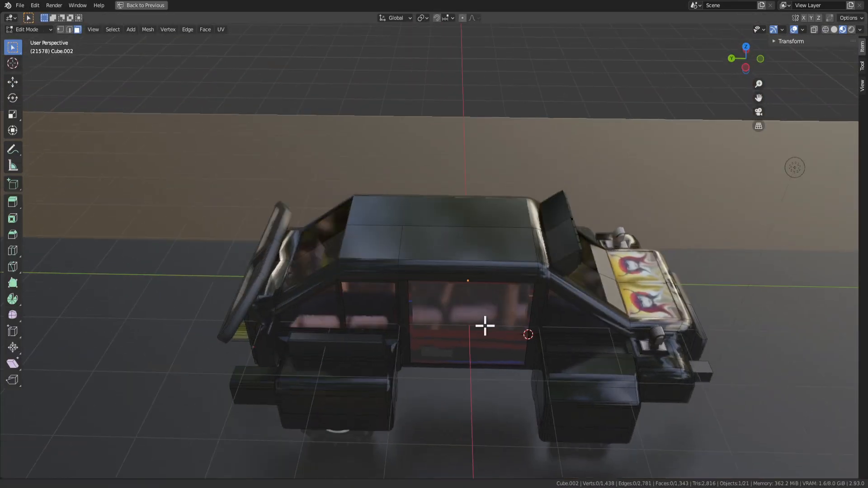
pyautogui.press('Tab')
pyautogui.scroll(3, 468, 252)
pyautogui.scroll(-2, 558, 264)
pyautogui.press('Tab')
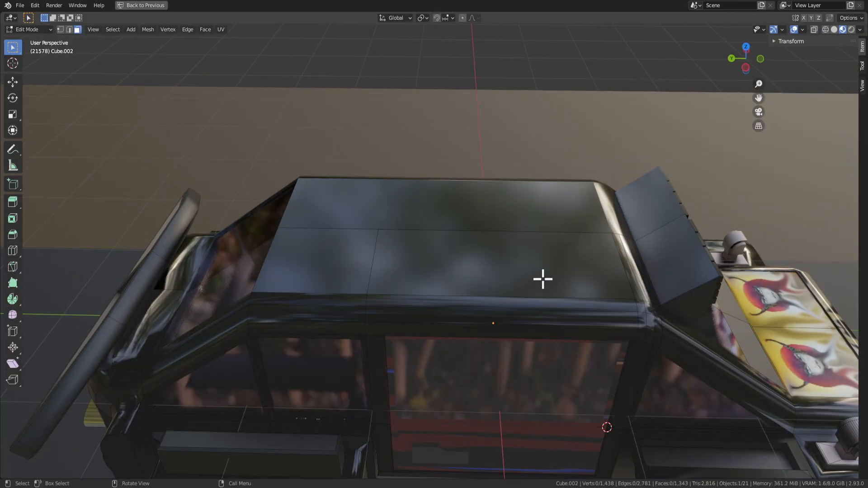
pyautogui.moveTo(537, 273); pyautogui.dragTo(447, 274, button='middle')
pyautogui.press('Tab')
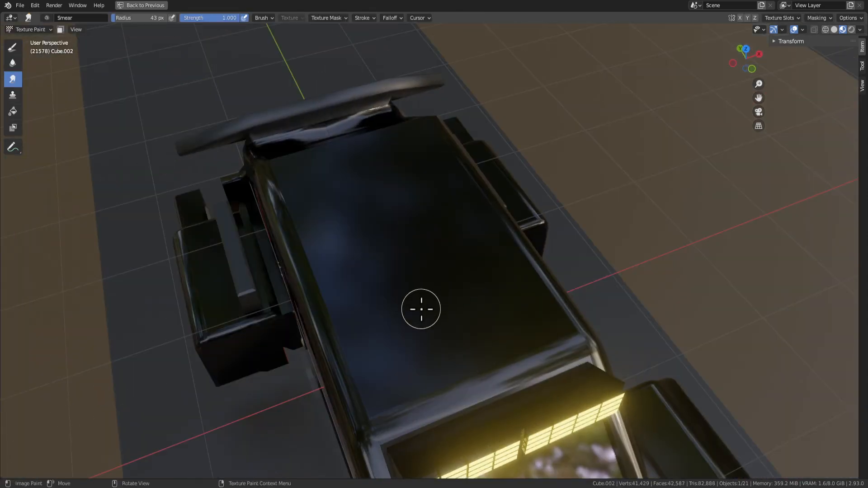
pyautogui.moveTo(421, 309)
pyautogui.mouseDown(button='middle')
pyautogui.moveTo(390, 304)
pyautogui.moveTo(443, 290)
pyautogui.moveTo(530, 309)
pyautogui.mouseUp(button='middle')
pyautogui.press('Tab')
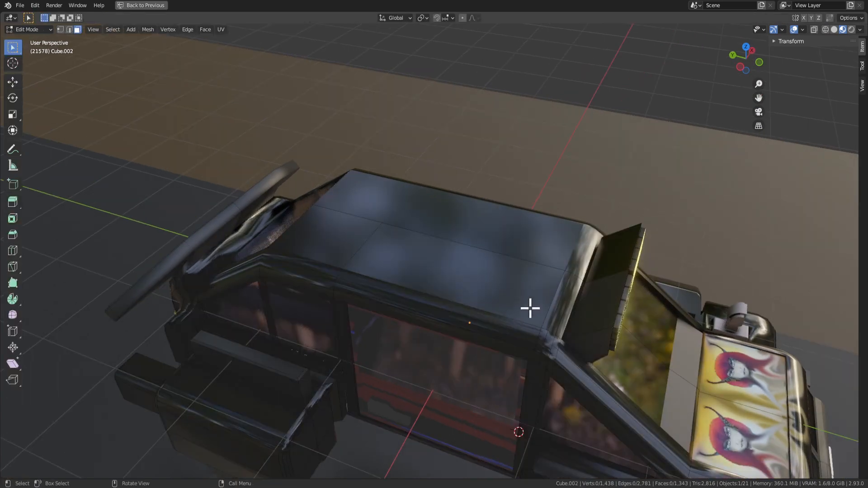
pyautogui.press('Tab')
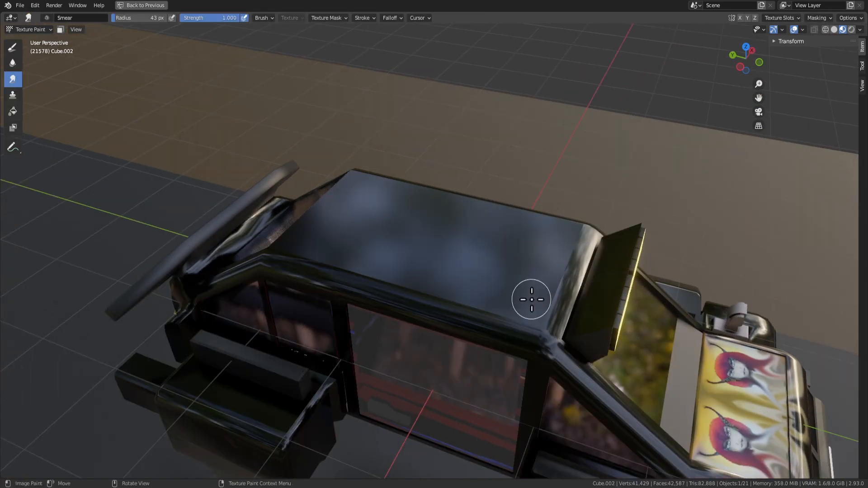
# Examine the vehicle from the front, side and rear to judge the roof as the next surface to paint.
pyautogui.moveTo(454, 257)
pyautogui.mouseDown(button='middle')
pyautogui.moveTo(419, 267)
pyautogui.moveTo(469, 237)
pyautogui.moveTo(475, 259)
pyautogui.moveTo(362, 267)
pyautogui.moveTo(397, 242)
pyautogui.moveTo(330, 258)
pyautogui.moveTo(387, 240)
pyautogui.moveTo(461, 257)
pyautogui.moveTo(344, 242)
pyautogui.moveTo(490, 202)
pyautogui.moveTo(412, 232)
pyautogui.moveTo(422, 250)
pyautogui.moveTo(406, 321)
pyautogui.moveTo(509, 254)
pyautogui.moveTo(591, 277)
pyautogui.moveTo(488, 333)
pyautogui.moveTo(450, 313)
pyautogui.mouseUp(button='middle')
pyautogui.press('Tab')
pyautogui.press('Tab')
pyautogui.press('Tab')
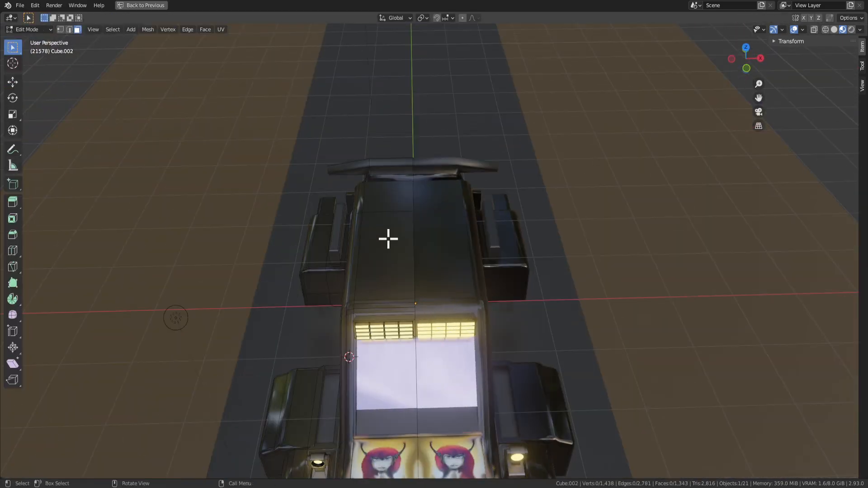
pyautogui.moveTo(388, 239); pyautogui.dragTo(473, 254, button='middle')
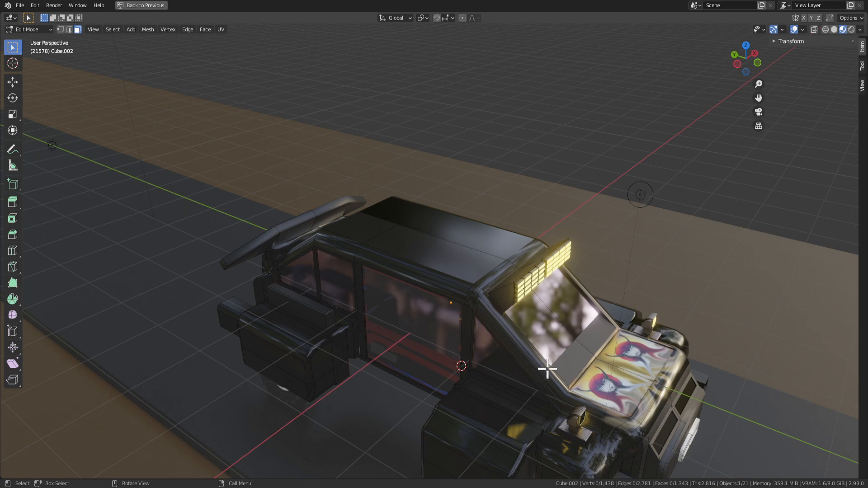
pyautogui.scroll(3, 568, 293)
pyautogui.moveTo(519, 276); pyautogui.dragTo(459, 246, button='middle')
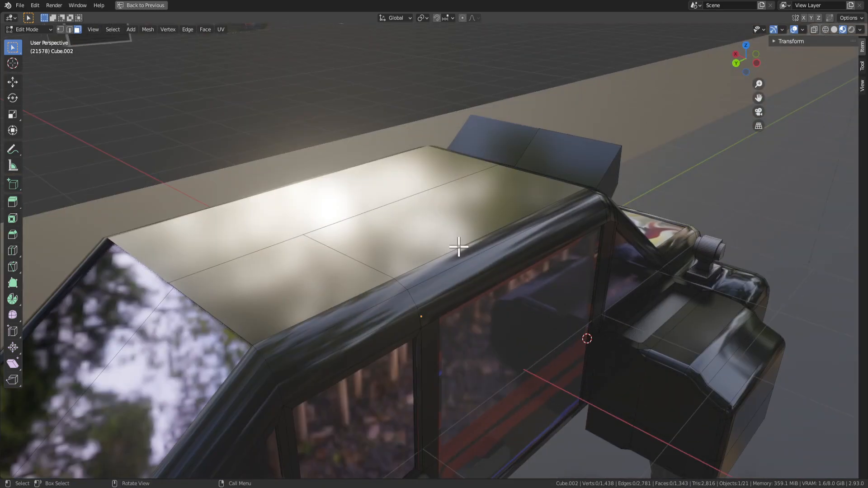
pyautogui.moveTo(460, 252)
pyautogui.mouseDown(button='middle')
pyautogui.moveTo(509, 222)
pyautogui.moveTo(469, 232)
pyautogui.moveTo(512, 238)
pyautogui.moveTo(566, 265)
pyautogui.moveTo(566, 234)
pyautogui.moveTo(520, 229)
pyautogui.moveTo(494, 239)
pyautogui.moveTo(469, 320)
pyautogui.moveTo(436, 330)
pyautogui.moveTo(454, 265)
pyautogui.moveTo(482, 294)
pyautogui.moveTo(409, 310)
pyautogui.mouseUp(button='middle')
pyautogui.hotkey('ctrl', 'Tab')
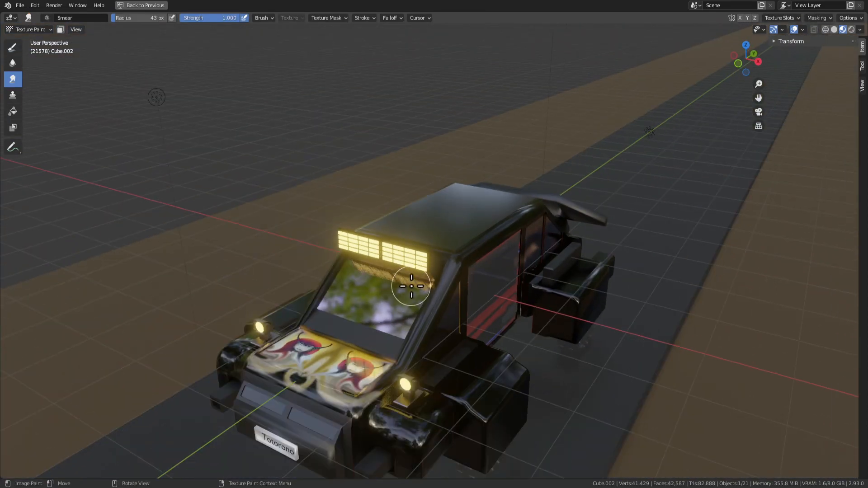
pyautogui.moveTo(407, 286)
pyautogui.mouseDown(button='middle')
pyautogui.moveTo(442, 271)
pyautogui.moveTo(547, 316)
pyautogui.moveTo(448, 272)
pyautogui.moveTo(496, 232)
pyautogui.moveTo(511, 238)
pyautogui.mouseUp(button='middle')
# Select one of the large roof faces in Edit Mode and restore the full workspace layout.
pyautogui.press('Tab')
pyautogui.click(427, 267)
pyautogui.hotkey('ctrl', 'alt', 'space')
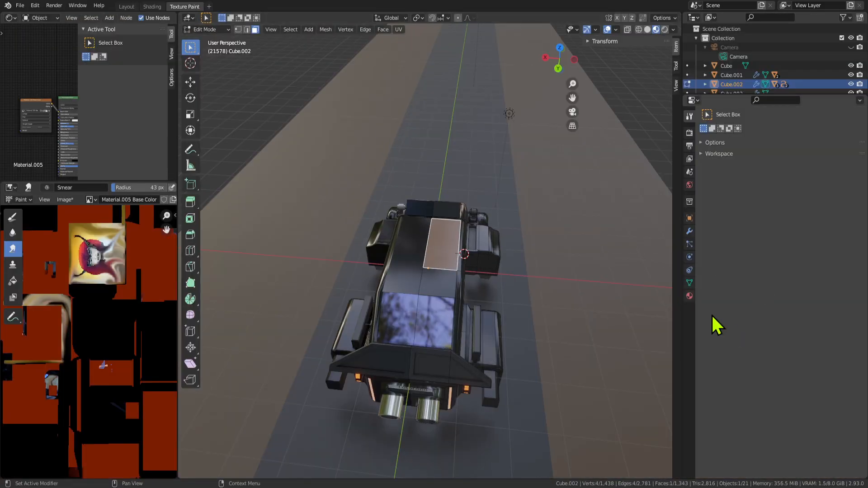
# Look through the material, render and tool properties and the Shading workspace for the brush's texture settings.
pyautogui.click(690, 296)
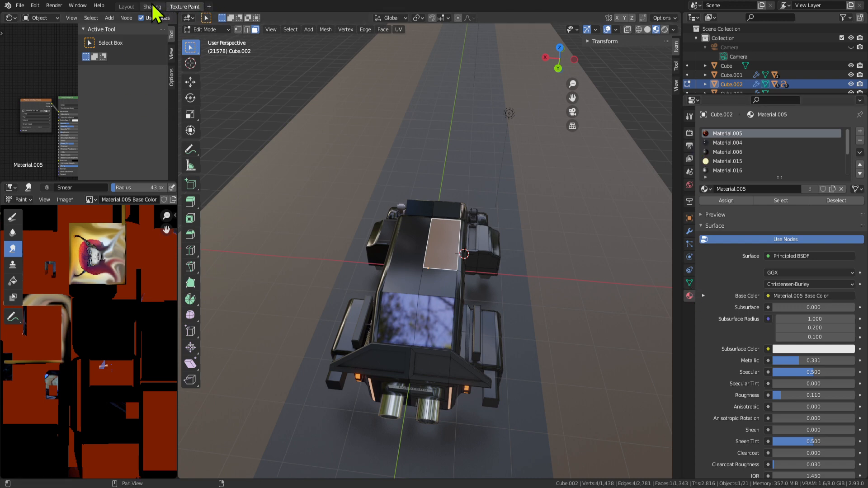
pyautogui.click(691, 115)
pyautogui.click(690, 132)
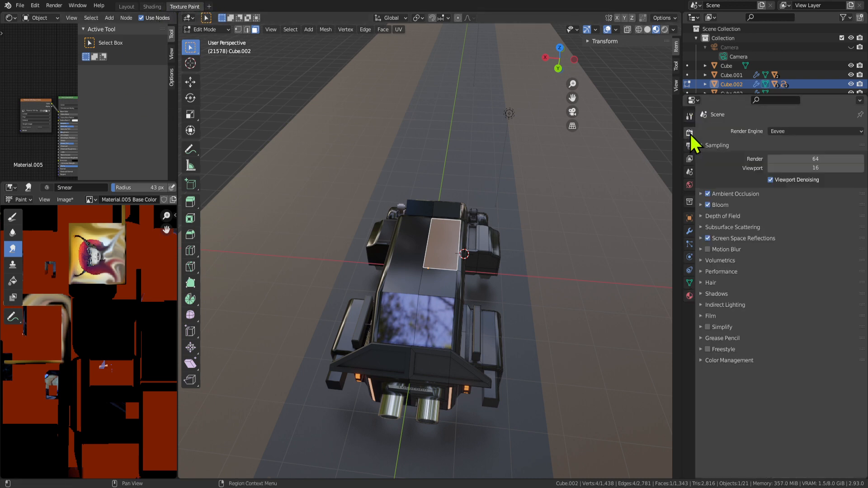
pyautogui.click(691, 117)
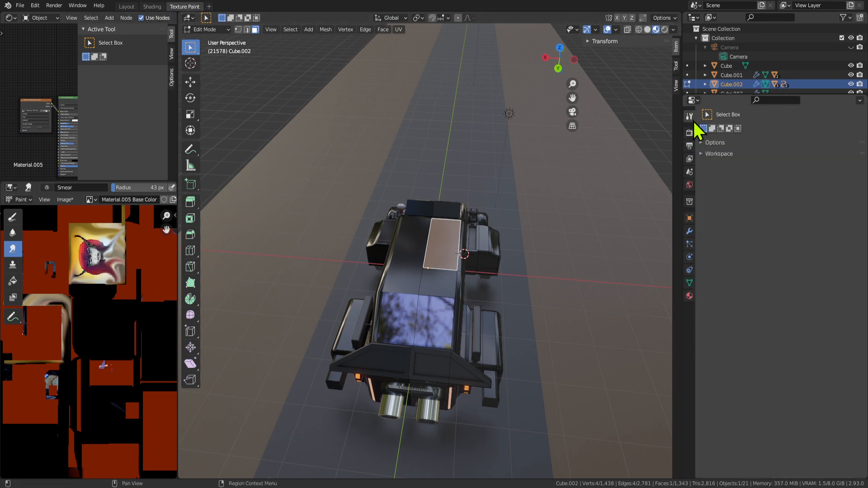
pyautogui.click(152, 7)
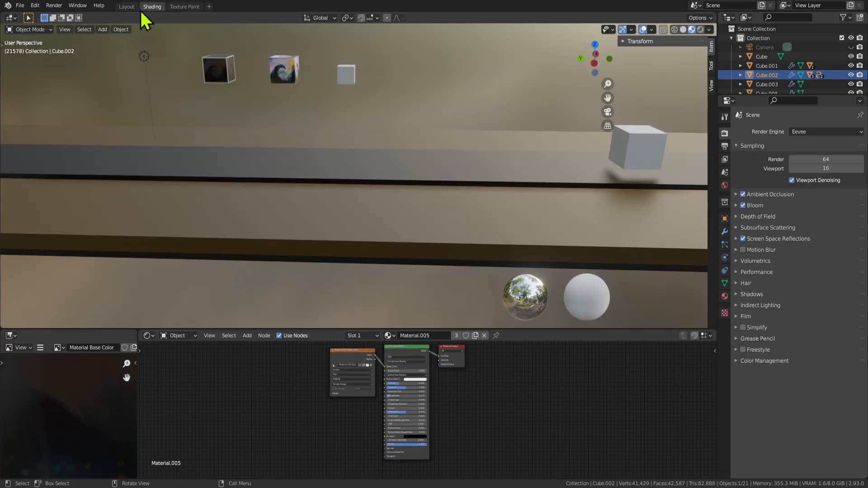
pyautogui.click(184, 7)
pyautogui.click(689, 312)
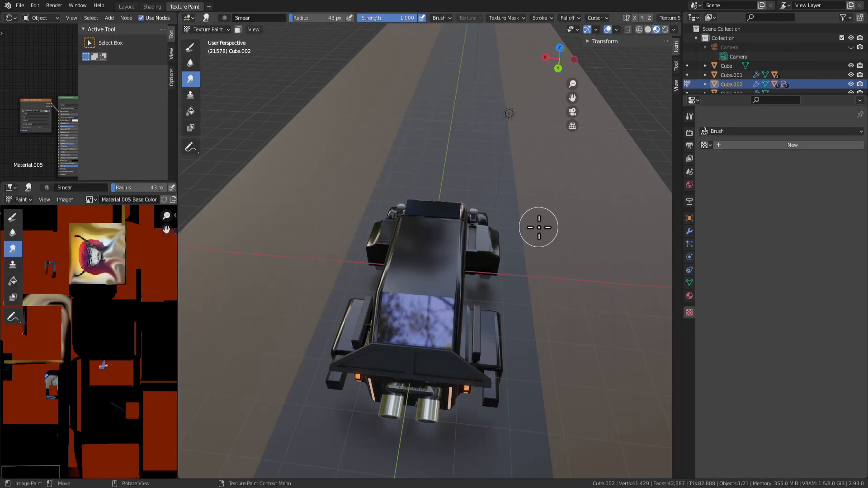
pyautogui.press('Tab')
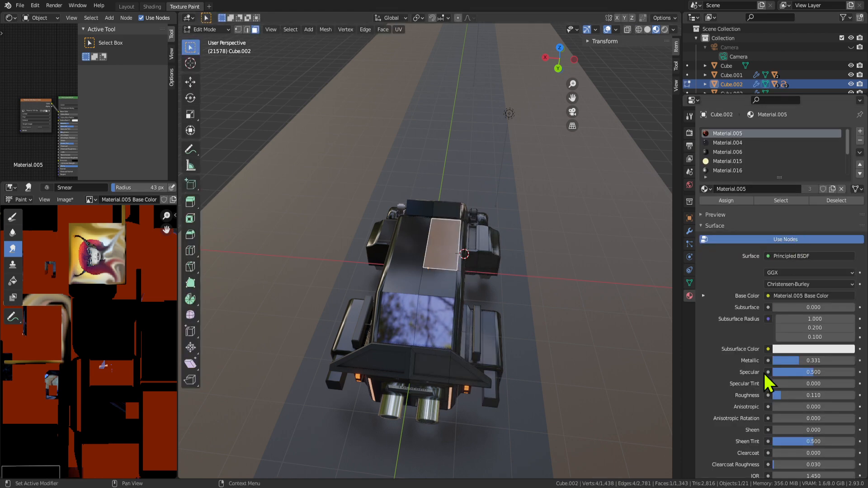
pyautogui.scroll(-5, 770, 381)
pyautogui.moveTo(660, 289)
pyautogui.mouseDown(button='middle')
pyautogui.moveTo(510, 270)
pyautogui.moveTo(452, 251)
pyautogui.mouseUp(button='middle')
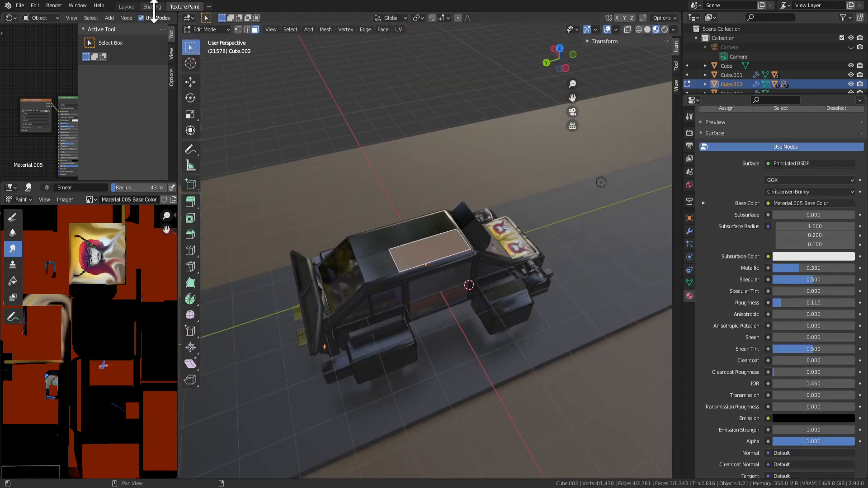
pyautogui.click(690, 118)
pyautogui.press('Tab')
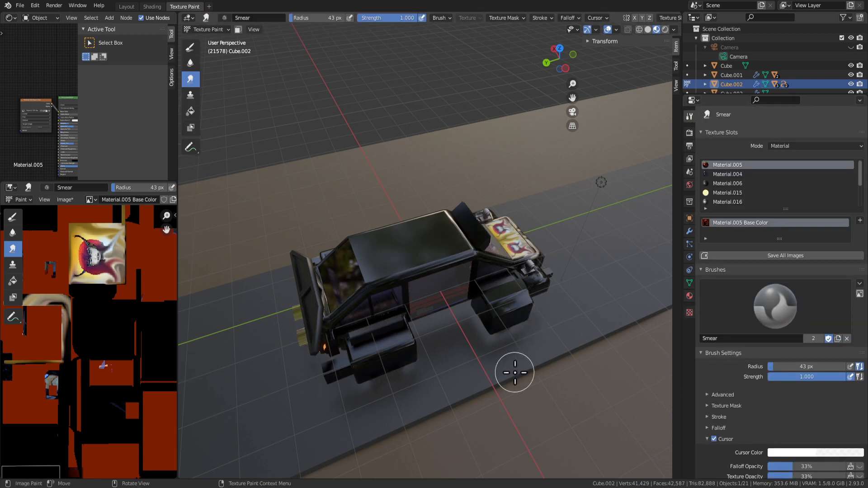
pyautogui.click(152, 6)
pyautogui.click(185, 6)
pyautogui.scroll(3, 523, 290)
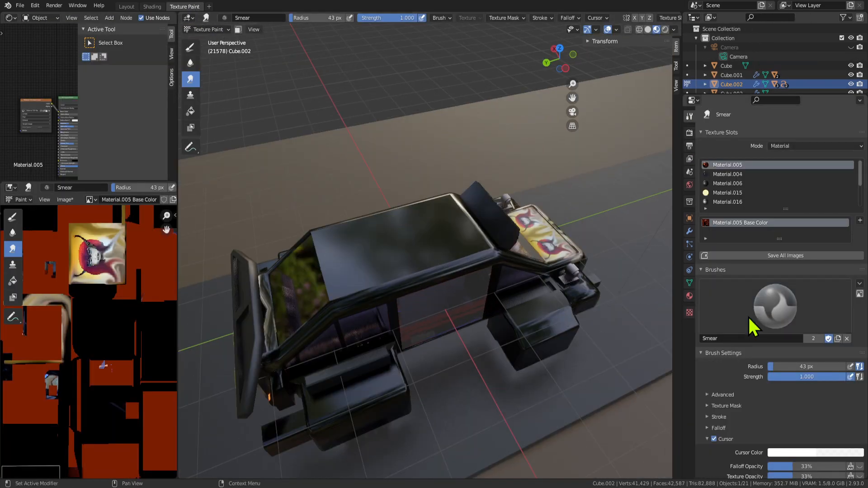
# Create a new texture for the Smear brush and load the image 95 b.jpg into it.
pyautogui.click(690, 313)
pyautogui.click(690, 133)
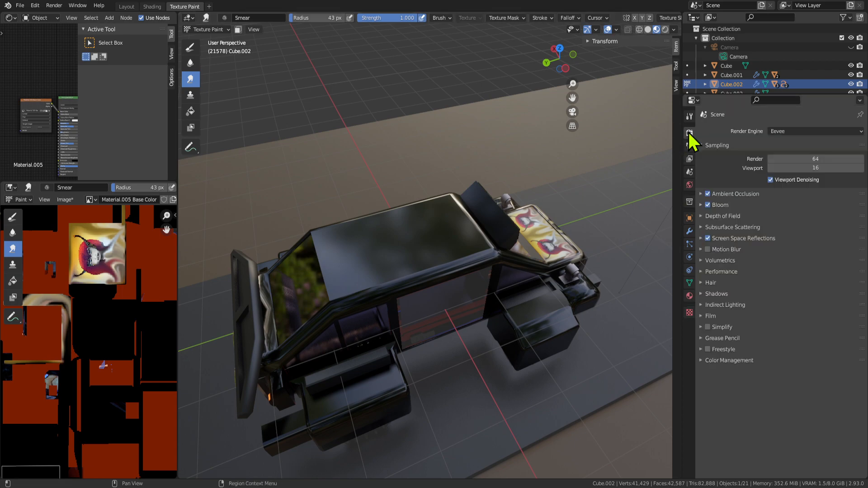
pyautogui.click(689, 312)
pyautogui.moveTo(452, 317)
pyautogui.mouseDown(button='middle')
pyautogui.moveTo(568, 188)
pyautogui.moveTo(490, 185)
pyautogui.moveTo(531, 183)
pyautogui.mouseUp(button='middle')
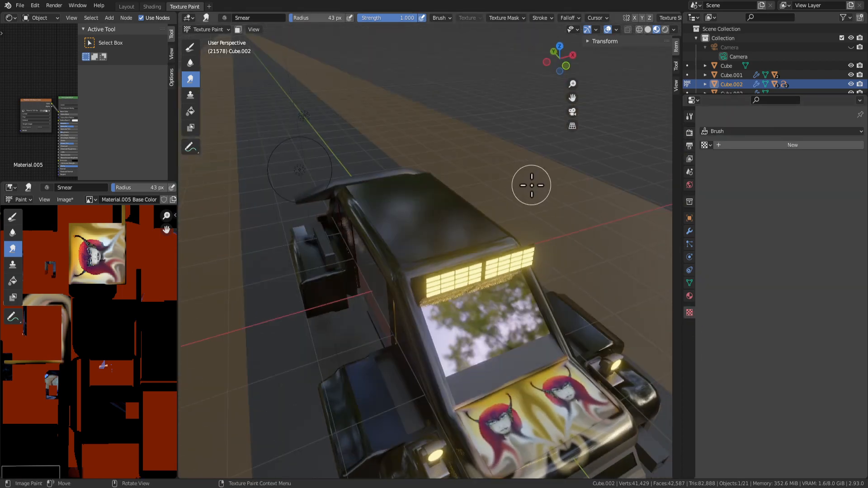
pyautogui.scroll(3, 451, 304)
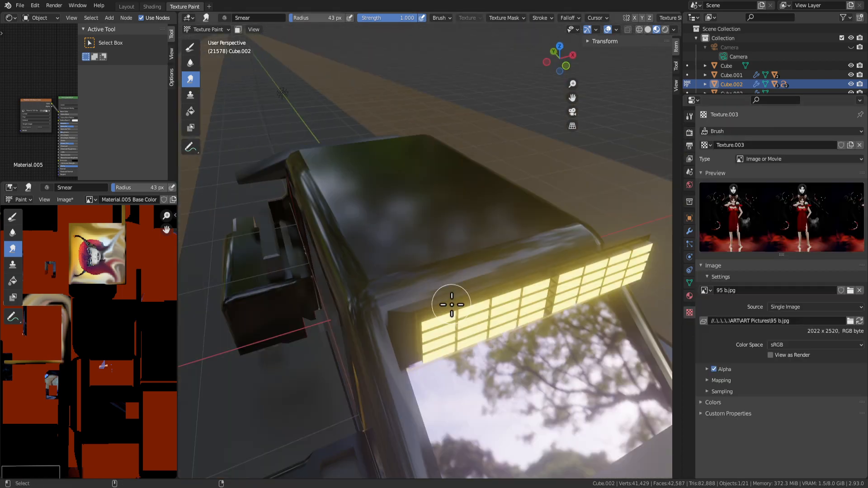
# Examine the roof from directly above at several magnifications to judge the area available for the artwork.
pyautogui.moveTo(374, 203); pyautogui.dragTo(515, 282, button='middle')
pyautogui.press('KP_7')
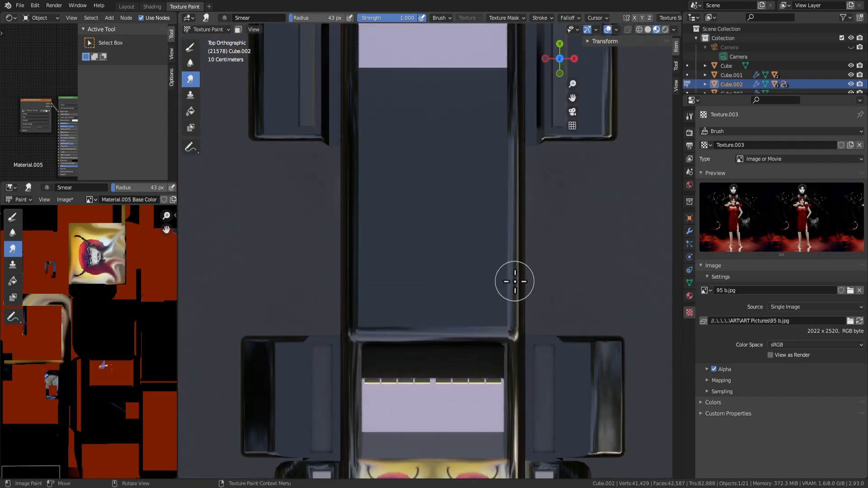
pyautogui.scroll(3, 523, 262)
pyautogui.scroll(-5, 462, 306)
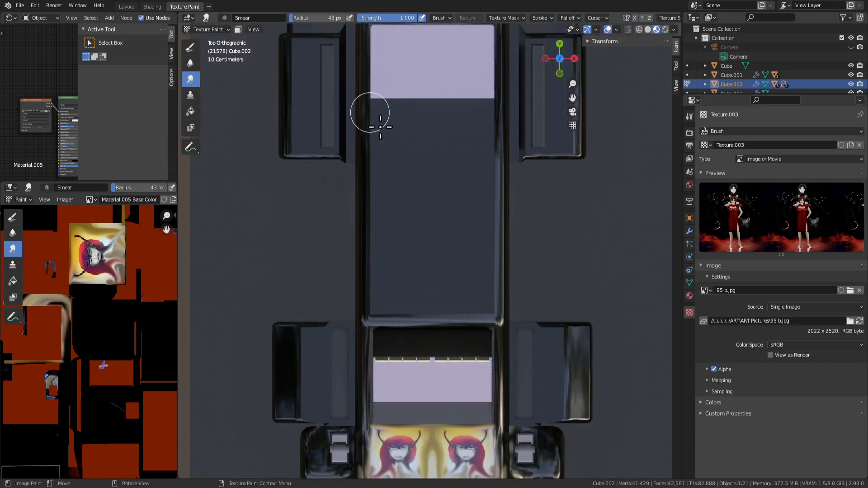
pyautogui.scroll(-2, 535, 246)
pyautogui.scroll(1, 535, 251)
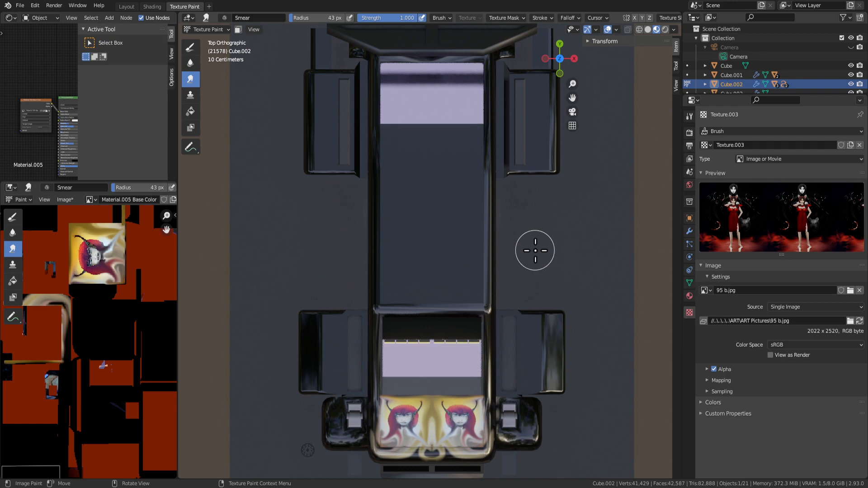
pyautogui.scroll(-2, 466, 355)
pyautogui.scroll(4, 459, 311)
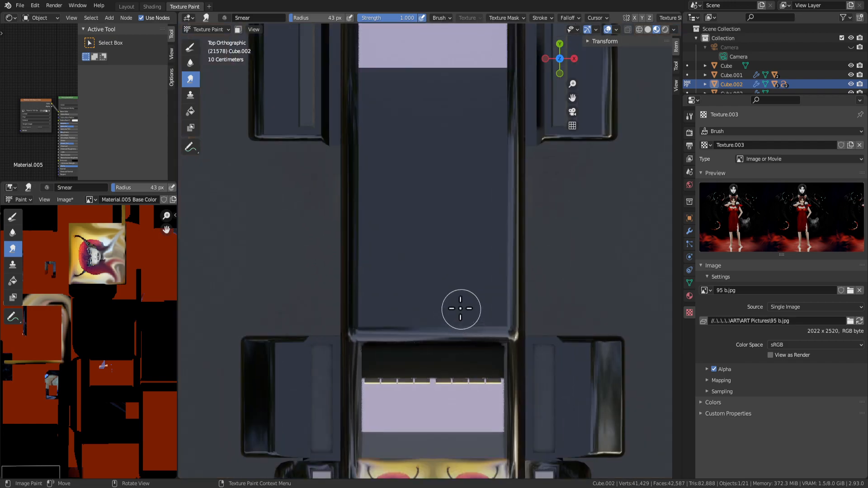
# Compare the roof in perspective and top views, checking its face division in Edit Mode against Texture Paint mode.
pyautogui.moveTo(460, 310)
pyautogui.mouseDown(button='middle')
pyautogui.moveTo(224, 244)
pyautogui.moveTo(270, 248)
pyautogui.mouseUp(button='middle')
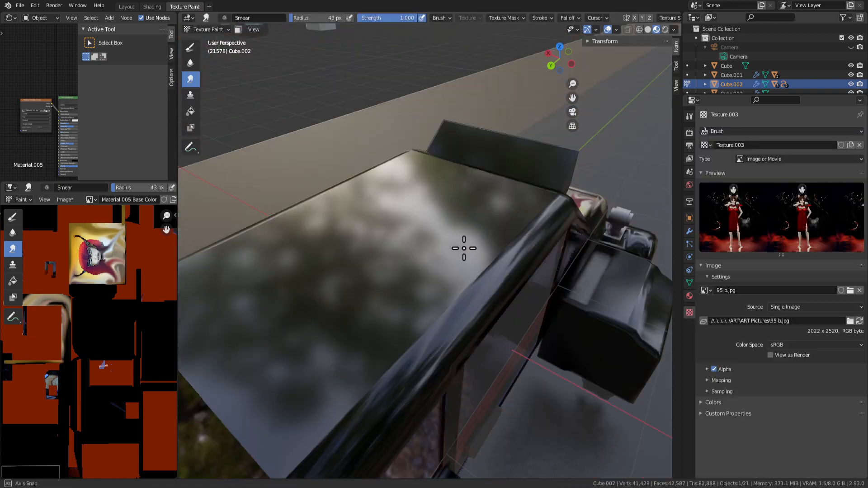
pyautogui.moveTo(464, 248); pyautogui.dragTo(541, 209, button='middle')
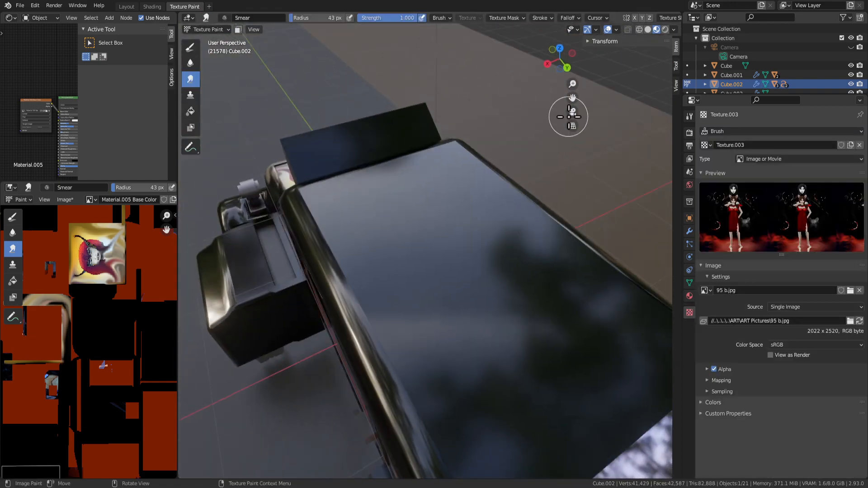
pyautogui.moveTo(619, 286); pyautogui.dragTo(401, 239, button='middle')
pyautogui.press('KP_7')
pyautogui.press('KP_7')
pyautogui.scroll(-3, 425, 294)
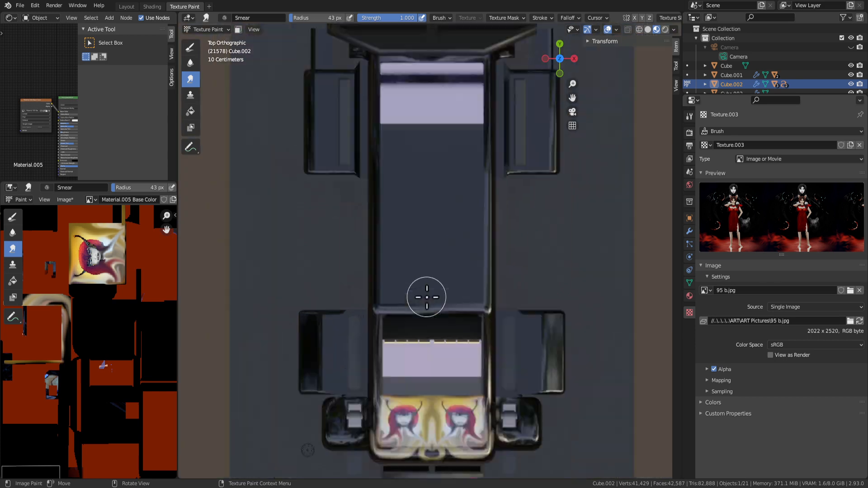
pyautogui.scroll(2, 427, 294)
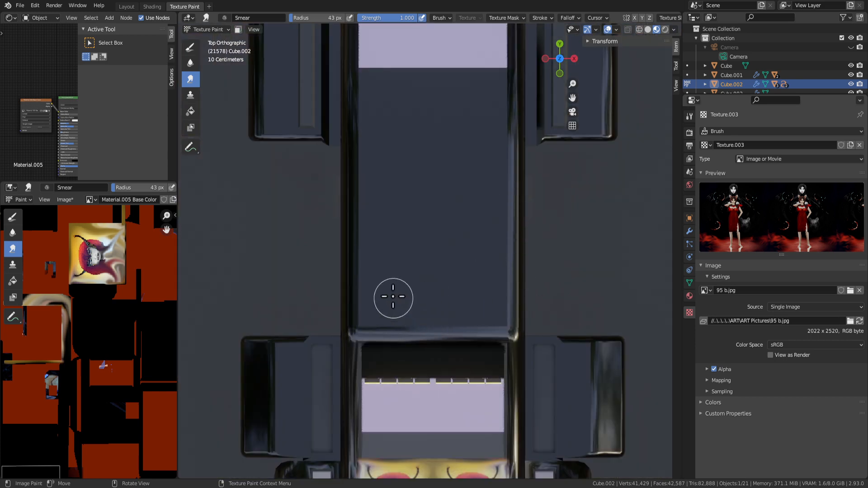
pyautogui.scroll(-4, 446, 271)
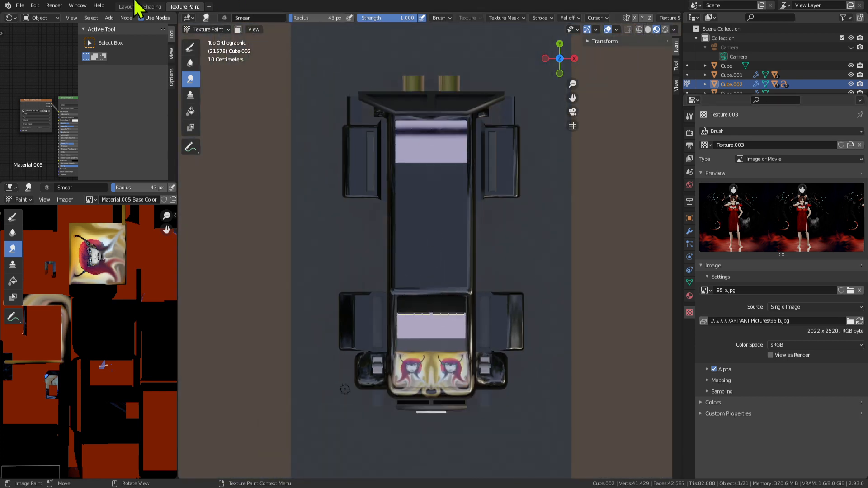
pyautogui.press('Tab')
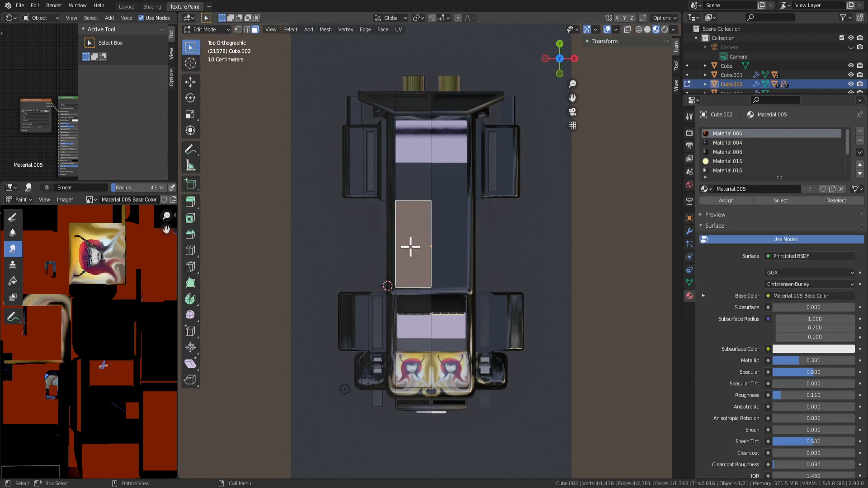
pyautogui.press('Tab')
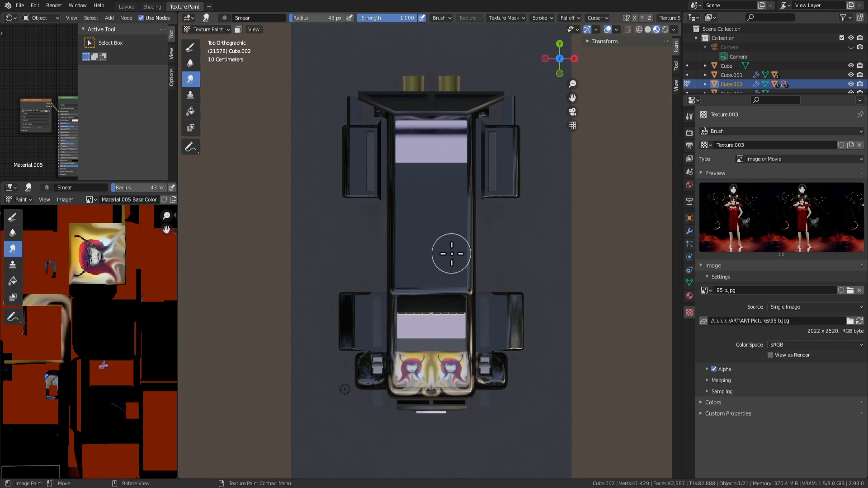
# Inspect the roof surface up close and from the side and rear of the vehicle.
pyautogui.moveTo(544, 281); pyautogui.dragTo(558, 227, button='middle')
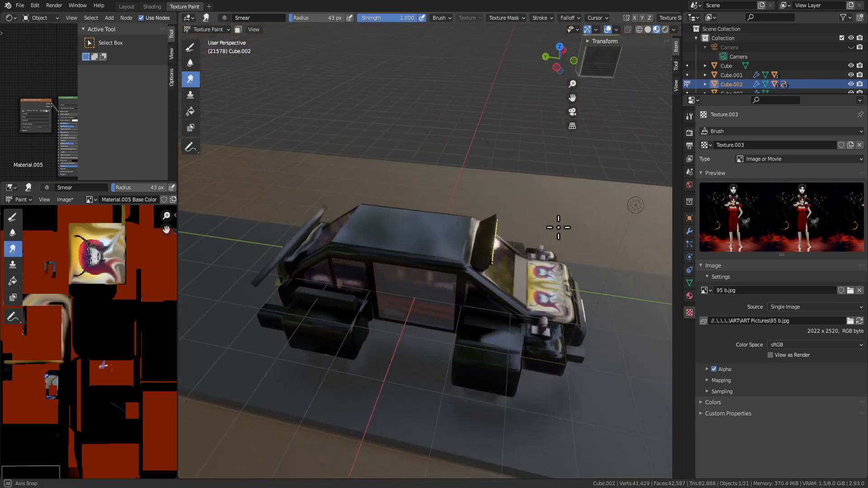
pyautogui.scroll(5, 421, 261)
pyautogui.moveTo(438, 251); pyautogui.dragTo(388, 262, button='middle')
pyautogui.scroll(-4, 453, 290)
pyautogui.scroll(5, 389, 262)
pyautogui.scroll(2, 389, 261)
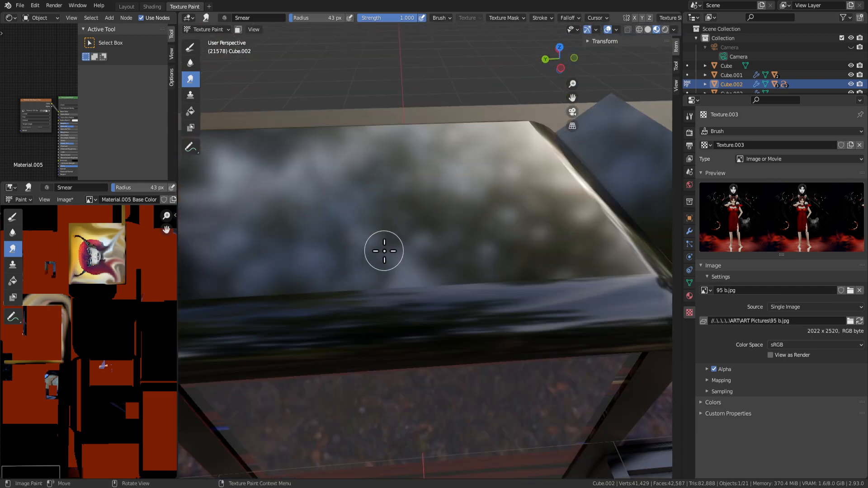
pyautogui.scroll(-5, 385, 251)
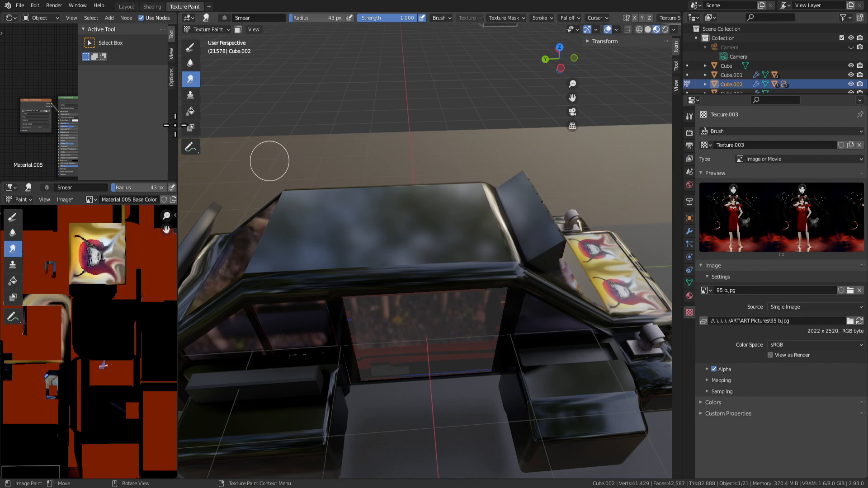
pyautogui.moveTo(269, 161); pyautogui.dragTo(411, 242, button='middle')
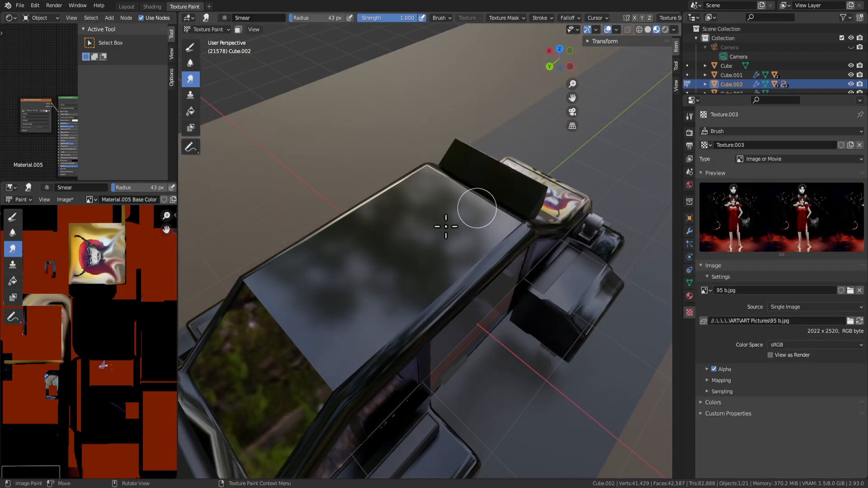
pyautogui.moveTo(477, 196); pyautogui.dragTo(407, 190, button='middle')
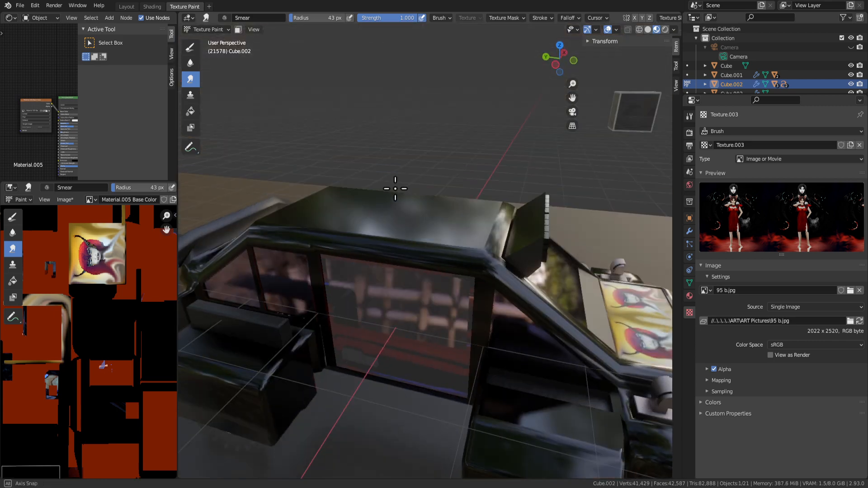
# Change from the Smear brush to the Draw brush, with the roof shown in top view.
pyautogui.click(690, 131)
pyautogui.click(690, 116)
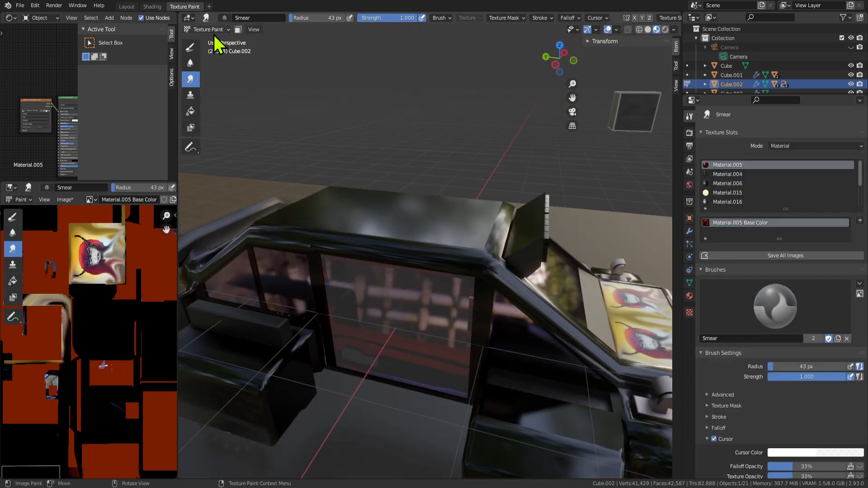
pyautogui.moveTo(430, 222); pyautogui.dragTo(486, 235, button='middle')
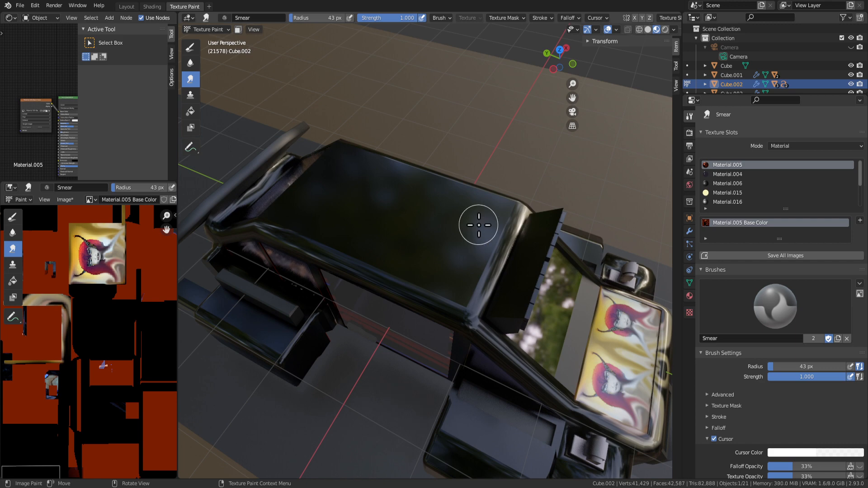
pyautogui.press('KP_7')
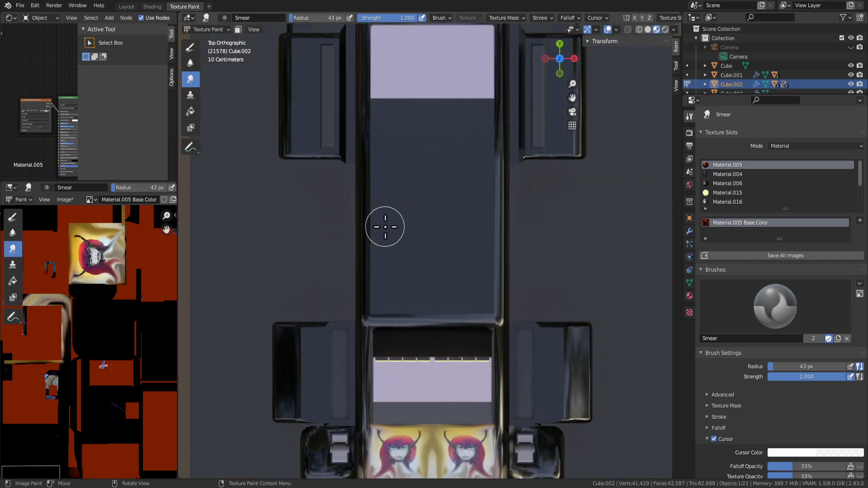
pyautogui.scroll(-4, 460, 316)
pyautogui.scroll(3, 457, 343)
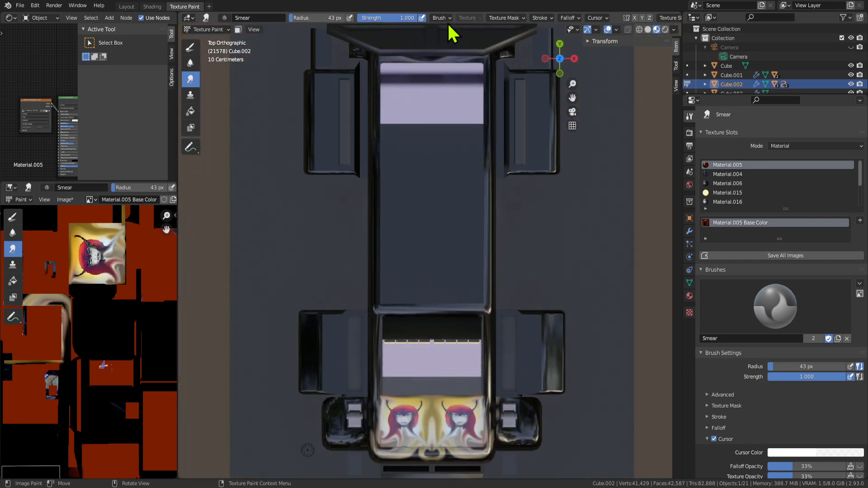
pyautogui.click(191, 48)
pyautogui.scroll(1, 407, 277)
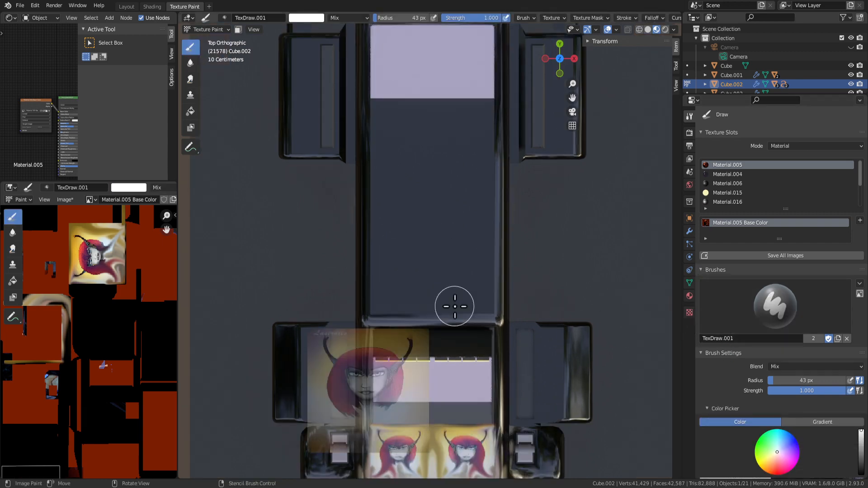
pyautogui.scroll(-2, 388, 408)
pyautogui.scroll(2, 388, 407)
# Load 95b SD.png as the Draw brush's texture image and place its stencil over the rear part of the roof.
pyautogui.click(689, 312)
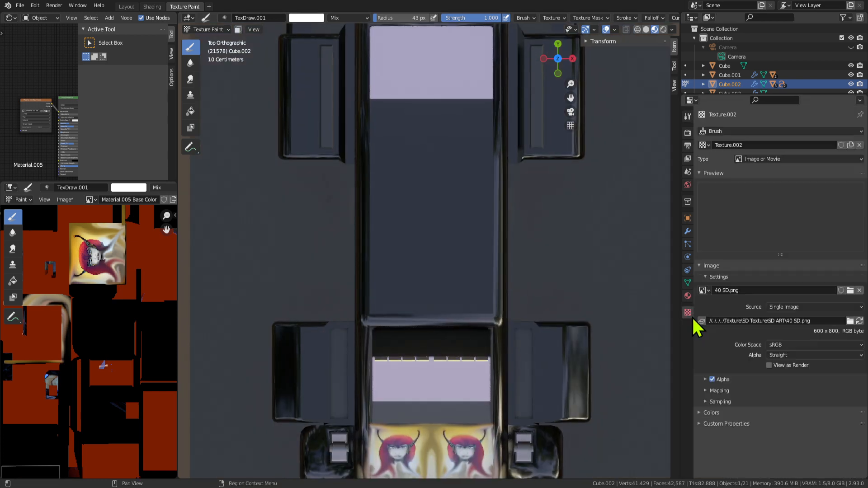
pyautogui.click(687, 134)
pyautogui.click(688, 146)
pyautogui.click(688, 132)
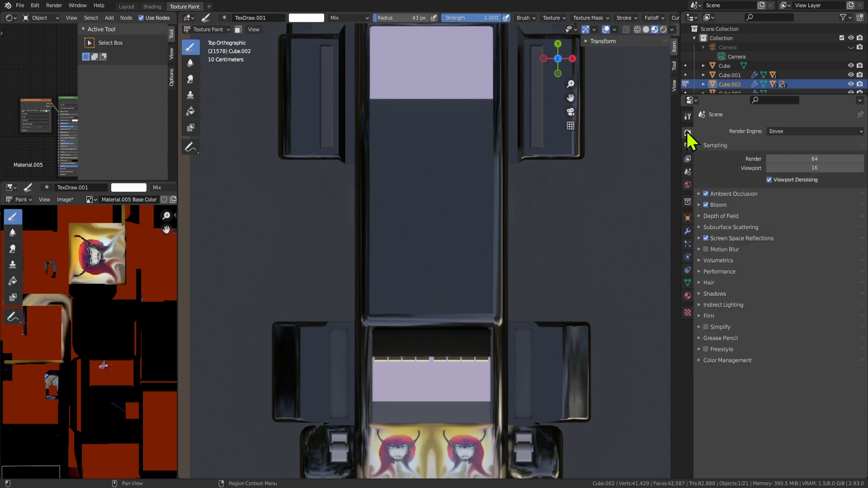
pyautogui.click(688, 313)
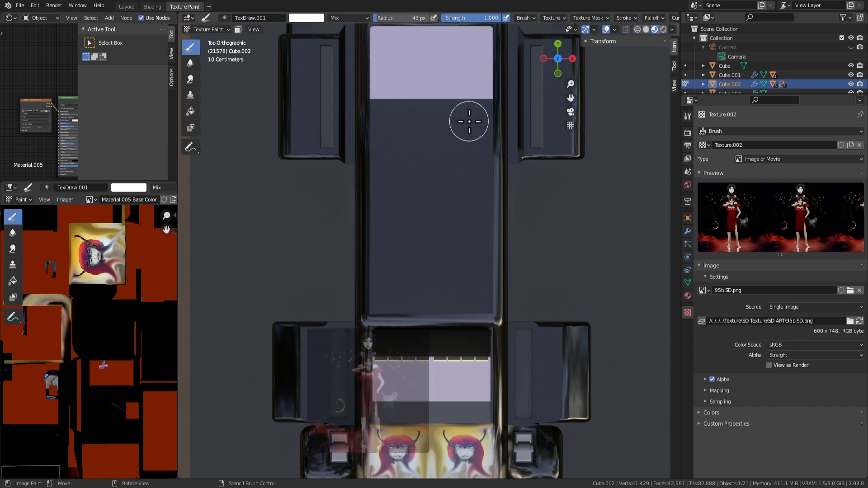
pyautogui.moveTo(374, 381); pyautogui.dragTo(439, 170, button='right')
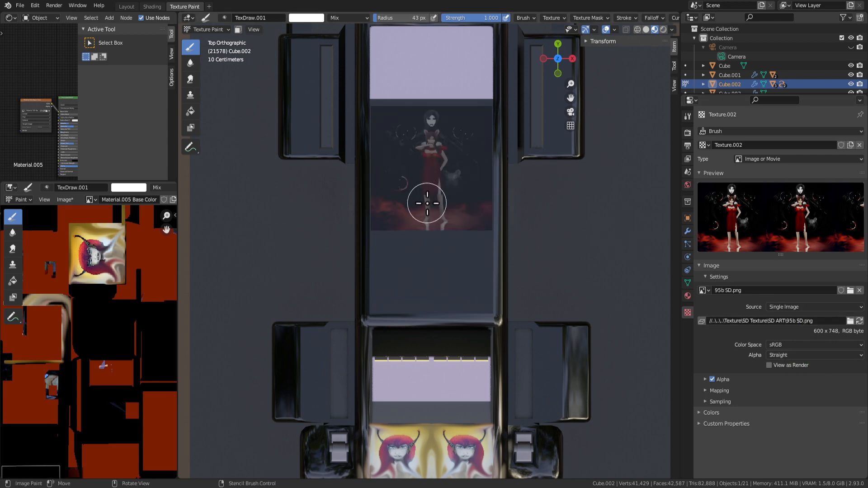
# Set the Draw brush texture's mapping to View Plane.
pyautogui.click(686, 133)
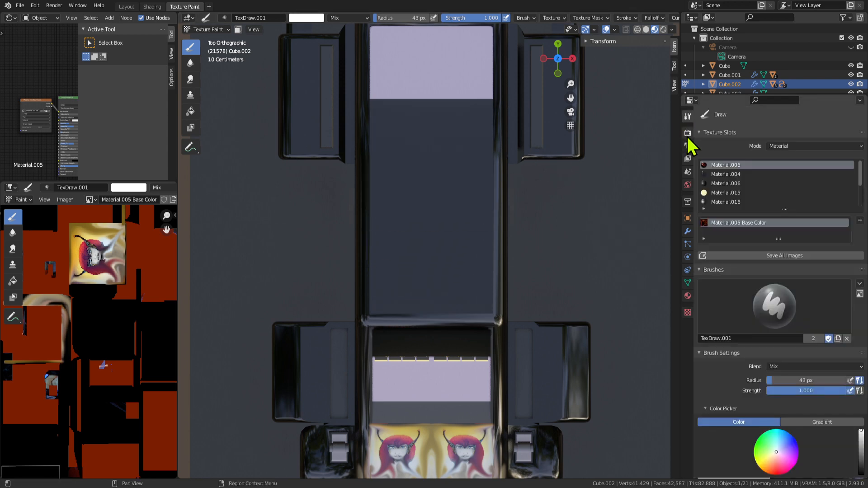
pyautogui.scroll(-10, 786, 398)
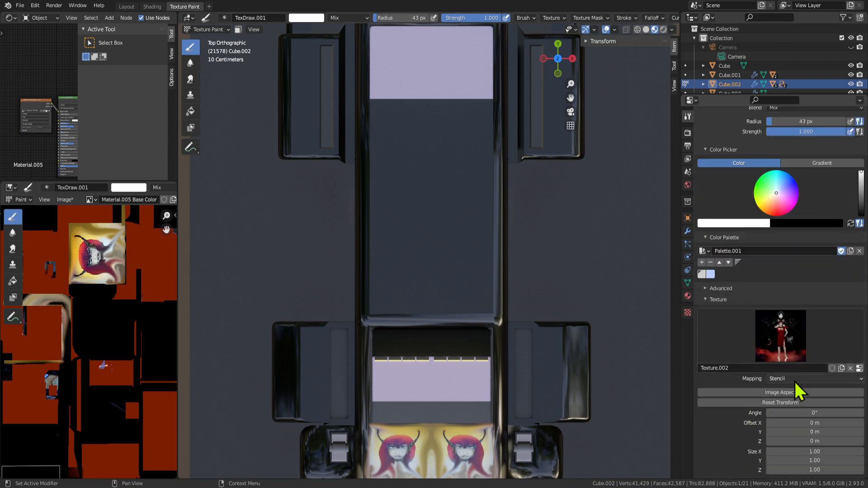
pyautogui.click(796, 380)
pyautogui.click(791, 391)
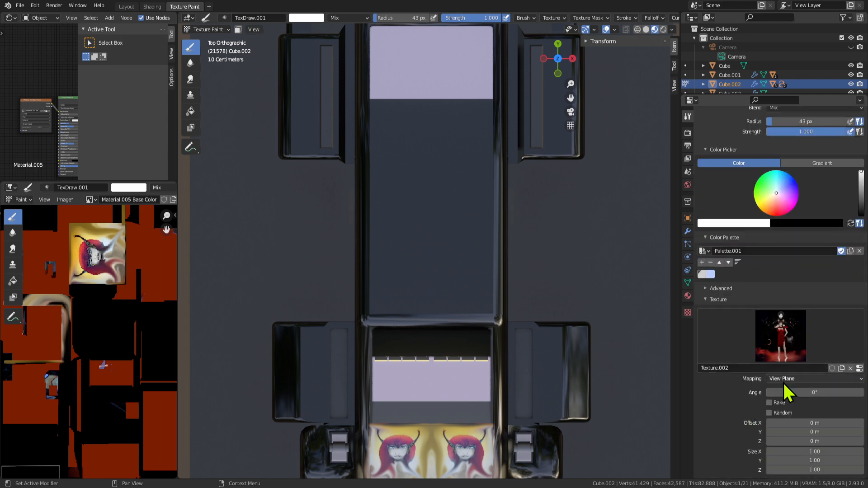
# Try painting the image along the roof with View Plane mapping, inspect the pattern in perspective, and undo the strokes.
pyautogui.moveTo(418, 181)
pyautogui.mouseDown()
pyautogui.moveTo(389, 272)
pyautogui.moveTo(422, 171)
pyautogui.moveTo(432, 217)
pyautogui.moveTo(457, 162)
pyautogui.moveTo(388, 137)
pyautogui.moveTo(432, 219)
pyautogui.mouseUp()
pyautogui.scroll(-5, 381, 290)
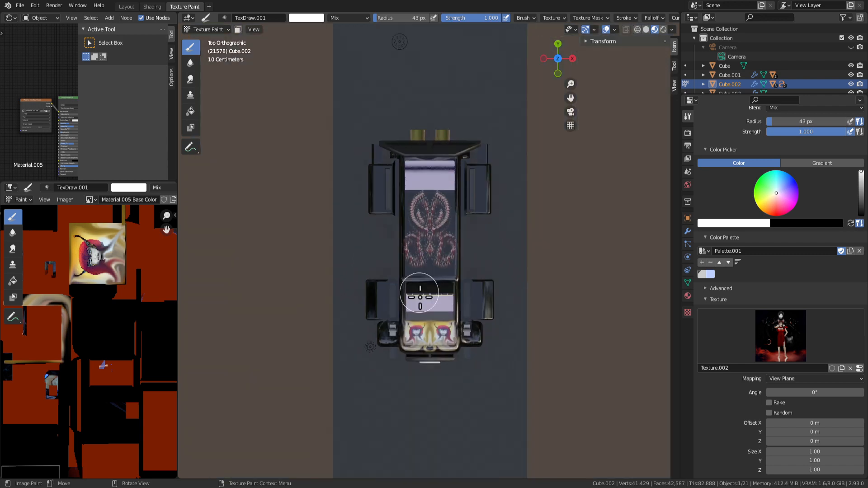
pyautogui.moveTo(420, 291); pyautogui.dragTo(538, 231, button='middle')
pyautogui.scroll(5, 539, 230)
pyautogui.moveTo(481, 219); pyautogui.dragTo(359, 286, button='middle')
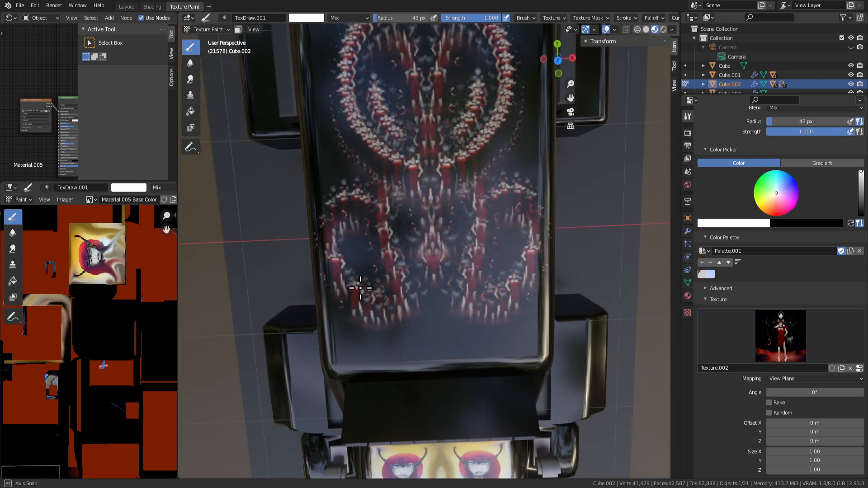
pyautogui.moveTo(391, 132)
pyautogui.mouseDown()
pyautogui.moveTo(423, 172)
pyautogui.moveTo(454, 249)
pyautogui.mouseUp()
pyautogui.hotkey('ctrl', 'z')
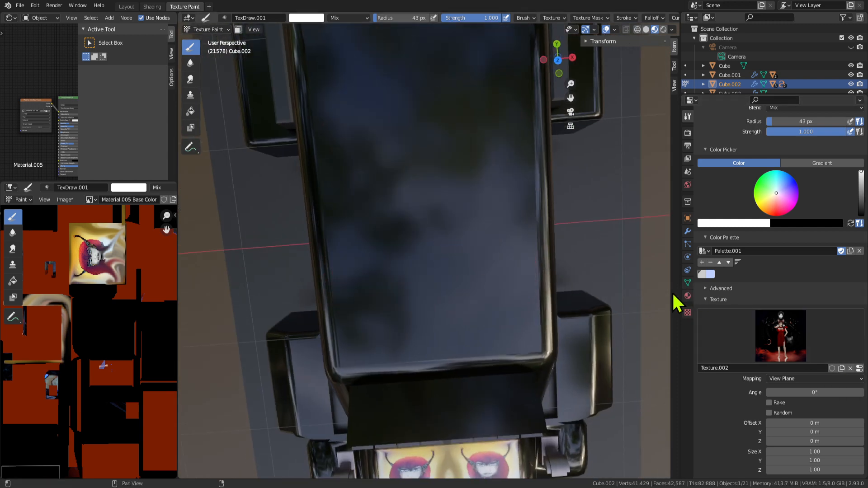
# Set the Draw brush texture's mapping to Stencil, with the roof shown in top view.
pyautogui.press('KP_7')
pyautogui.click(811, 380)
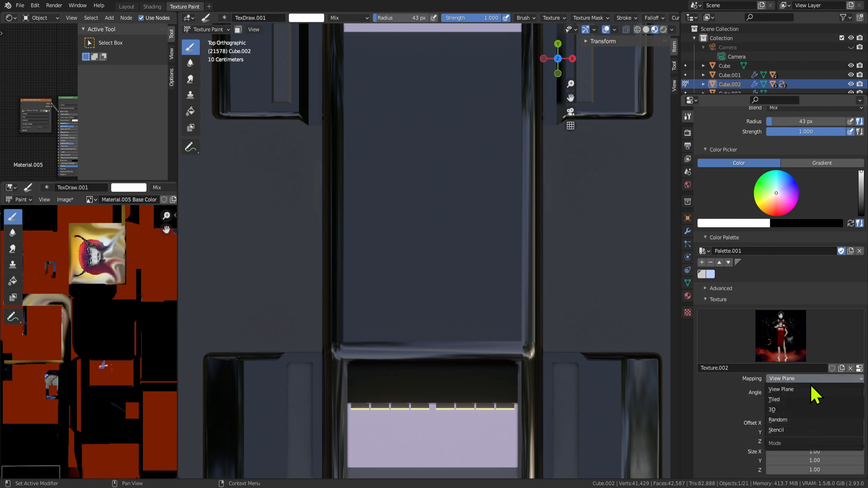
pyautogui.click(788, 430)
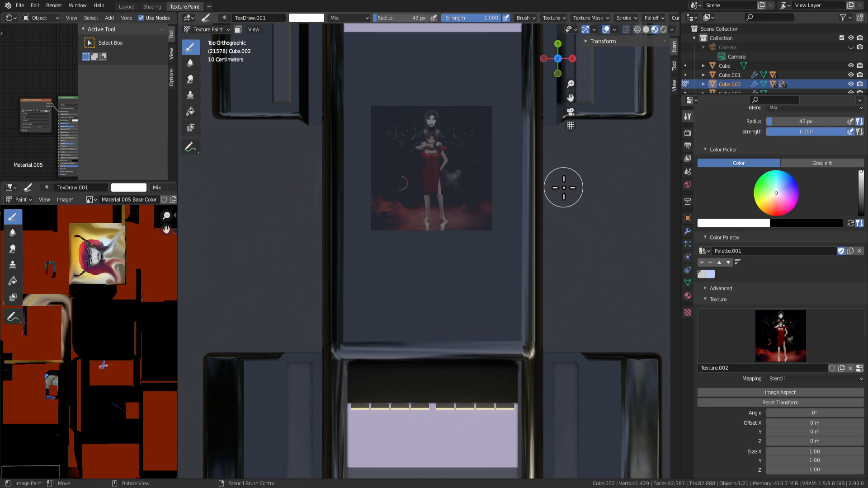
# Enlarge the image stencil and centre it over the roof so the whole figure fits along its length.
pyautogui.moveTo(448, 186)
pyautogui.keyDown('shift'); pyautogui.mouseDown(button='right')
pyautogui.moveTo(473, 211)
pyautogui.moveTo(450, 167)
pyautogui.moveTo(446, 195)
pyautogui.mouseUp(button='right'); pyautogui.keyUp('shift')
pyautogui.keyDown('shift'); pyautogui.moveTo(447, 193); pyautogui.dragTo(438, 152, button='right'); pyautogui.keyUp('shift')
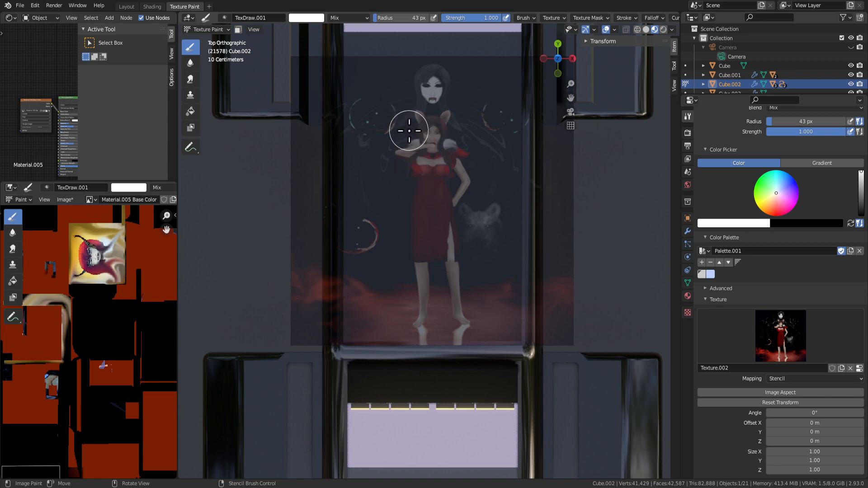
pyautogui.keyDown('shift'); pyautogui.moveTo(409, 131); pyautogui.dragTo(488, 200, button='right'); pyautogui.keyUp('shift')
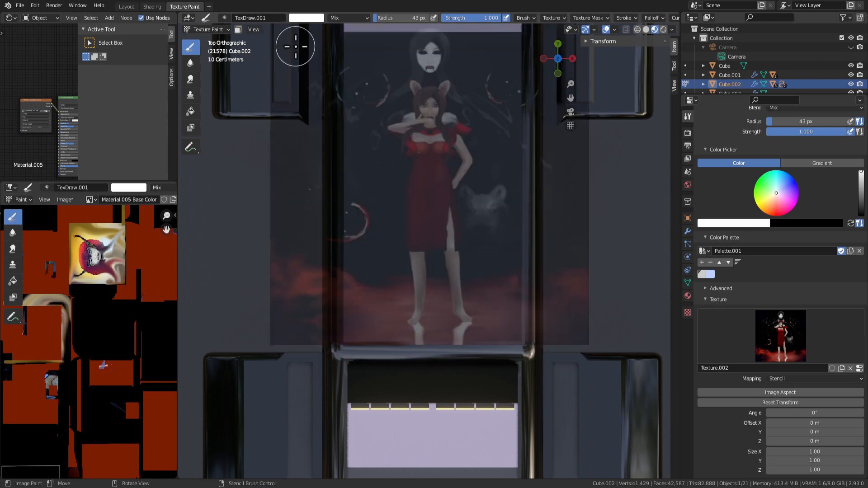
pyautogui.moveTo(493, 190); pyautogui.dragTo(442, 167)
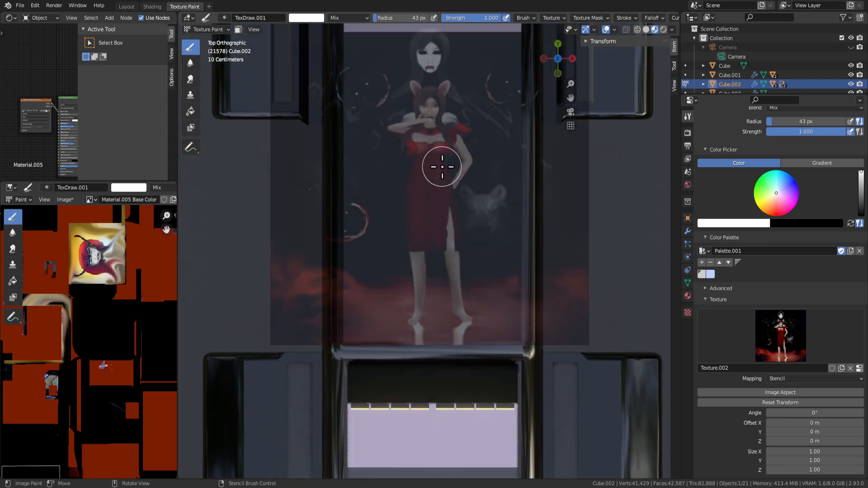
pyautogui.keyDown('shift'); pyautogui.moveTo(439, 83); pyautogui.dragTo(365, 194, button='right'); pyautogui.keyUp('shift')
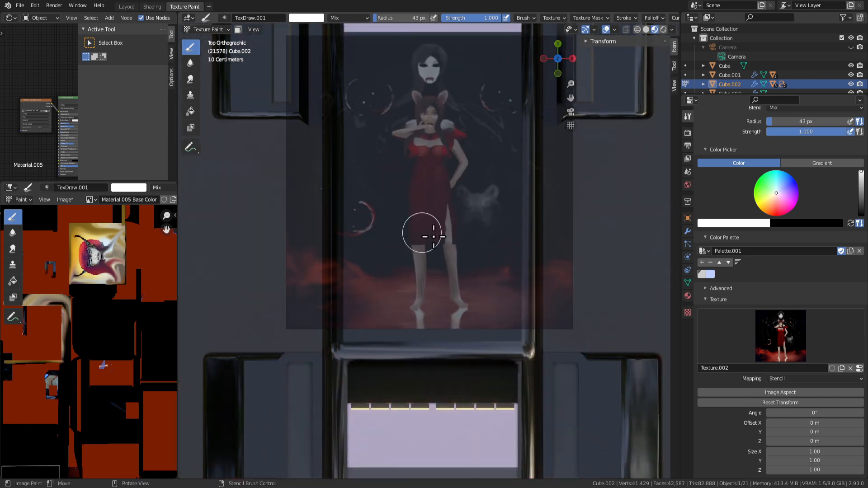
pyautogui.keyDown('shift'); pyautogui.moveTo(433, 236); pyautogui.dragTo(489, 259, button='right'); pyautogui.keyUp('shift')
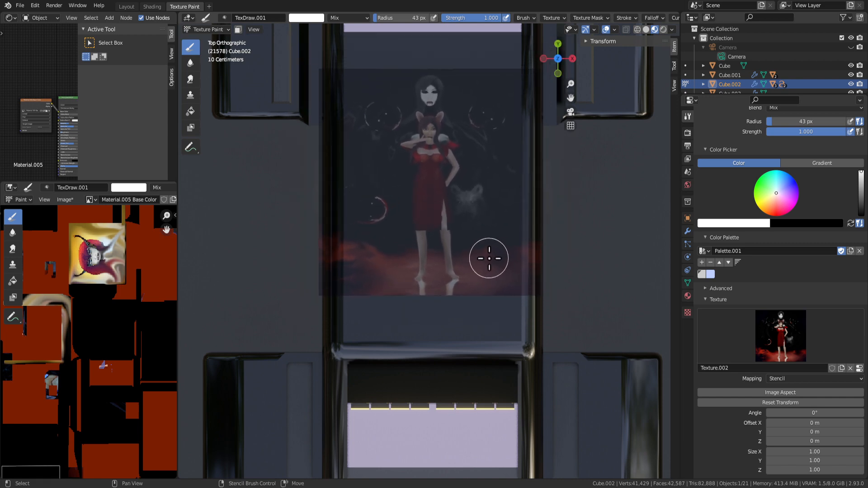
pyautogui.keyDown('shift'); pyautogui.moveTo(474, 211); pyautogui.dragTo(506, 271, button='right'); pyautogui.keyUp('shift')
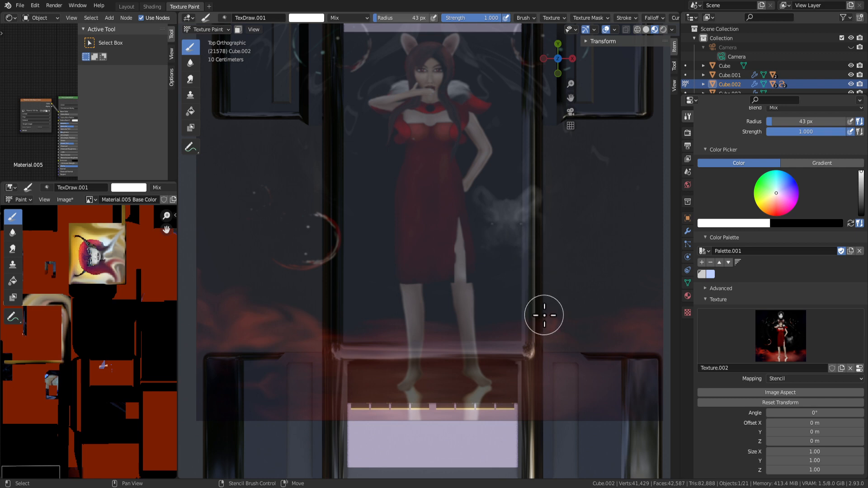
pyautogui.keyDown('shift'); pyautogui.moveTo(544, 316); pyautogui.dragTo(504, 289, button='right'); pyautogui.keyUp('shift')
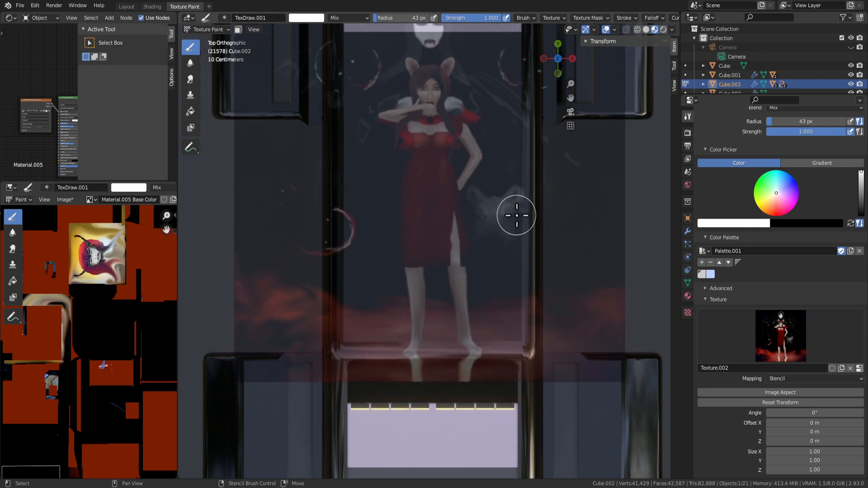
pyautogui.keyDown('shift'); pyautogui.moveTo(502, 247); pyautogui.dragTo(484, 256, button='right'); pyautogui.keyUp('shift')
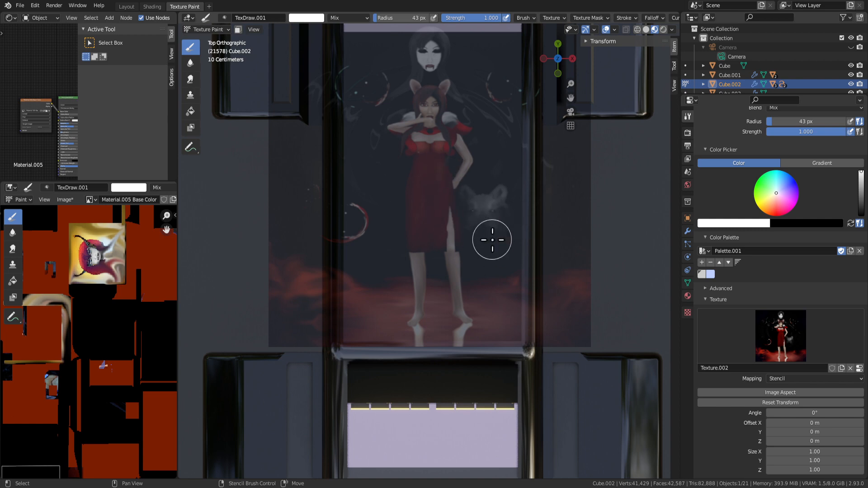
pyautogui.moveTo(449, 233)
pyautogui.keyDown('shift'); pyautogui.mouseDown(button='right')
pyautogui.moveTo(457, 225)
pyautogui.moveTo(481, 240)
pyautogui.mouseUp(button='right'); pyautogui.keyUp('shift')
# Paint the stencilled figure onto the roof with the Draw brush, using radii of 102, 43 and 93 px.
pyautogui.press('f')
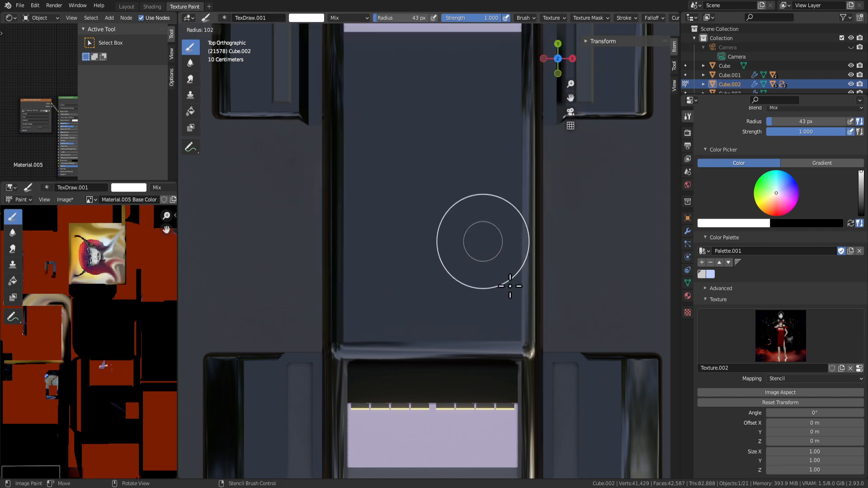
pyautogui.click(511, 283)
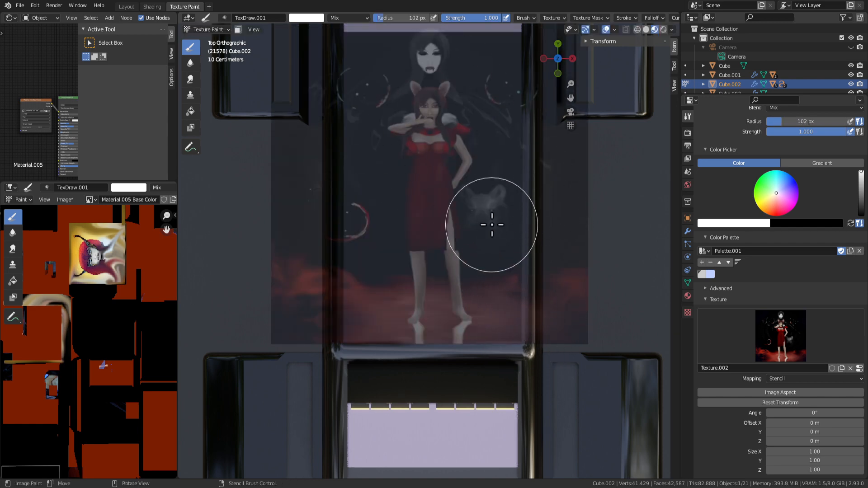
pyautogui.moveTo(492, 225)
pyautogui.mouseDown()
pyautogui.moveTo(465, 294)
pyautogui.moveTo(430, 246)
pyautogui.moveTo(393, 275)
pyautogui.moveTo(374, 306)
pyautogui.mouseUp()
pyautogui.press('f')
pyautogui.click(393, 301)
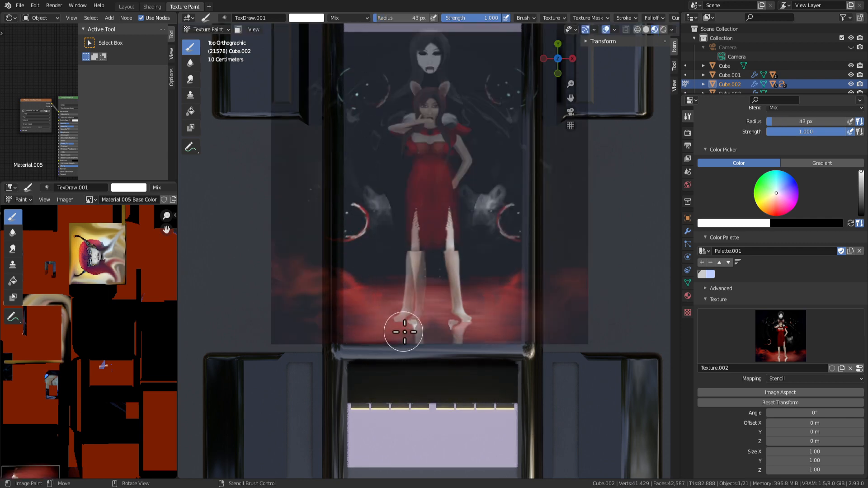
pyautogui.moveTo(404, 332); pyautogui.dragTo(500, 331)
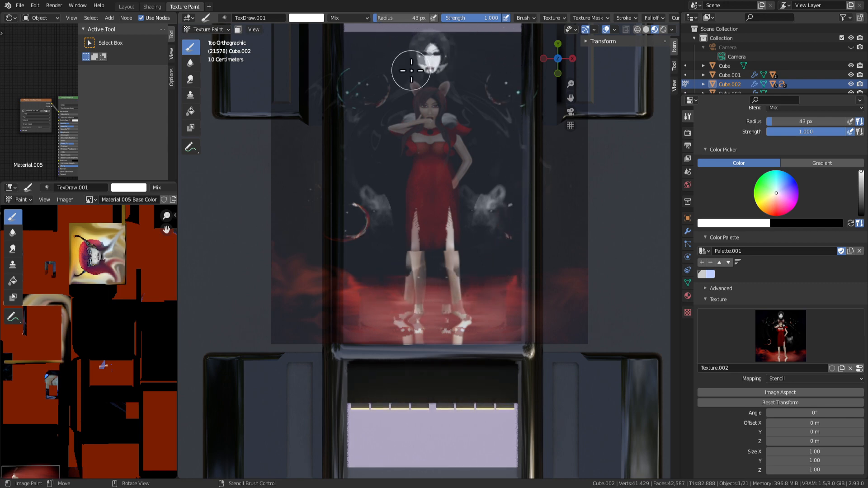
pyautogui.moveTo(444, 81)
pyautogui.mouseDown()
pyautogui.moveTo(405, 157)
pyautogui.moveTo(403, 140)
pyautogui.moveTo(416, 132)
pyautogui.moveTo(460, 165)
pyautogui.moveTo(444, 208)
pyautogui.mouseUp()
pyautogui.press('f')
pyautogui.click(468, 254)
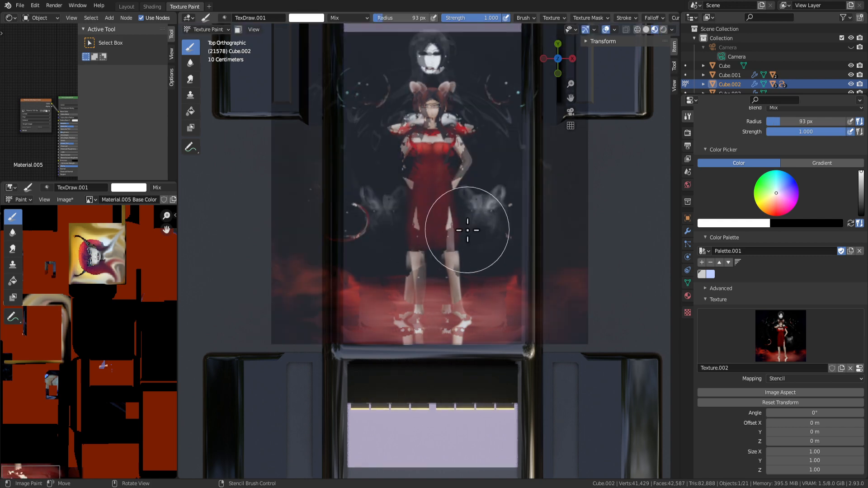
# Examine the painted figure against the roof's mesh faces in Edit Mode, from several angles and in top view.
pyautogui.scroll(-3, 452, 299)
pyautogui.press('Tab')
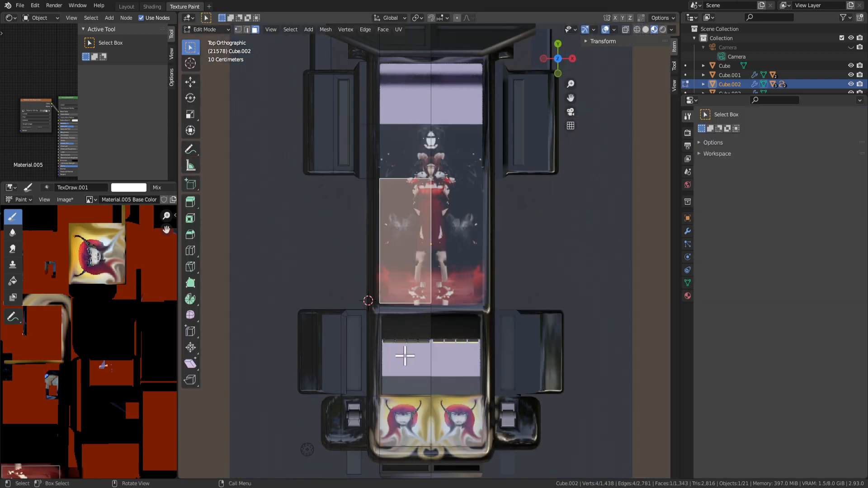
pyautogui.moveTo(416, 316)
pyautogui.mouseDown(button='middle')
pyautogui.moveTo(463, 301)
pyautogui.moveTo(453, 339)
pyautogui.mouseUp(button='middle')
pyautogui.scroll(4, 372, 335)
pyautogui.moveTo(372, 335); pyautogui.dragTo(529, 354, button='middle')
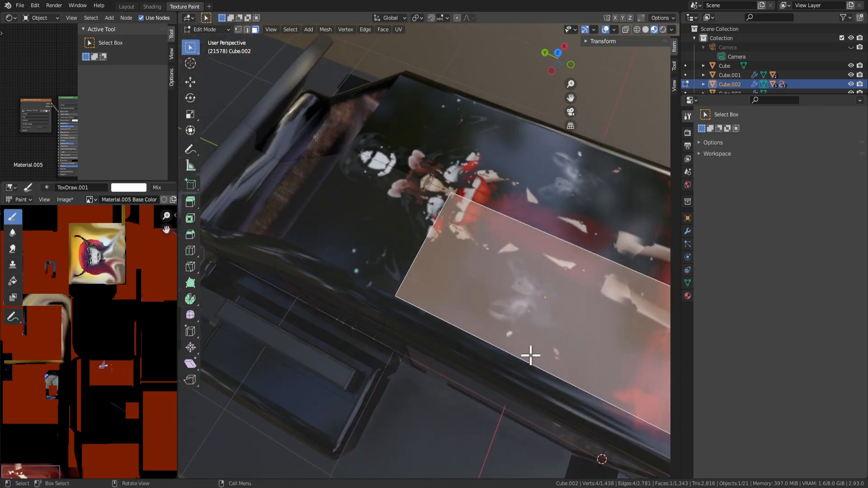
pyautogui.scroll(2, 478, 307)
pyautogui.moveTo(478, 306); pyautogui.dragTo(397, 266, button='middle')
pyautogui.scroll(-3, 397, 265)
pyautogui.press('Tab')
pyautogui.press('Tab')
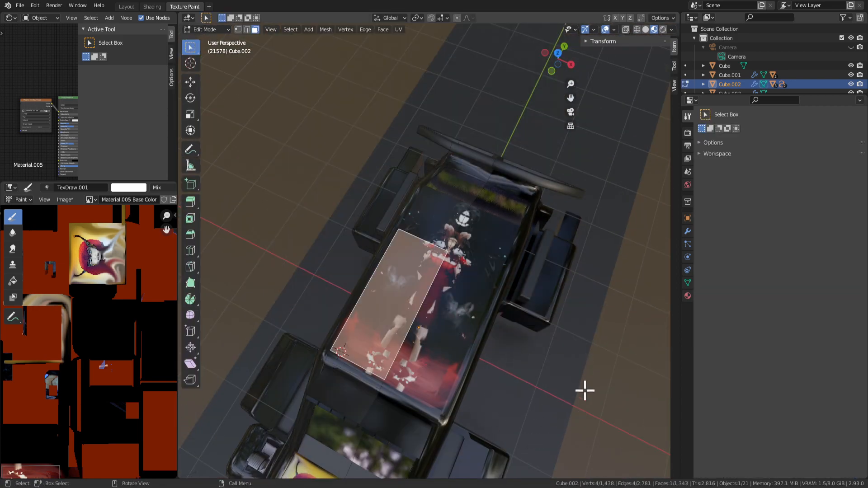
pyautogui.scroll(2, 586, 375)
pyautogui.moveTo(585, 354)
pyautogui.mouseDown(button='middle')
pyautogui.moveTo(595, 250)
pyautogui.moveTo(557, 267)
pyautogui.moveTo(562, 256)
pyautogui.moveTo(525, 260)
pyautogui.moveTo(562, 316)
pyautogui.moveTo(515, 271)
pyautogui.mouseUp(button='middle')
pyautogui.scroll(-3, 562, 316)
pyautogui.press('Tab')
pyautogui.press('Tab')
pyautogui.scroll(2, 364, 350)
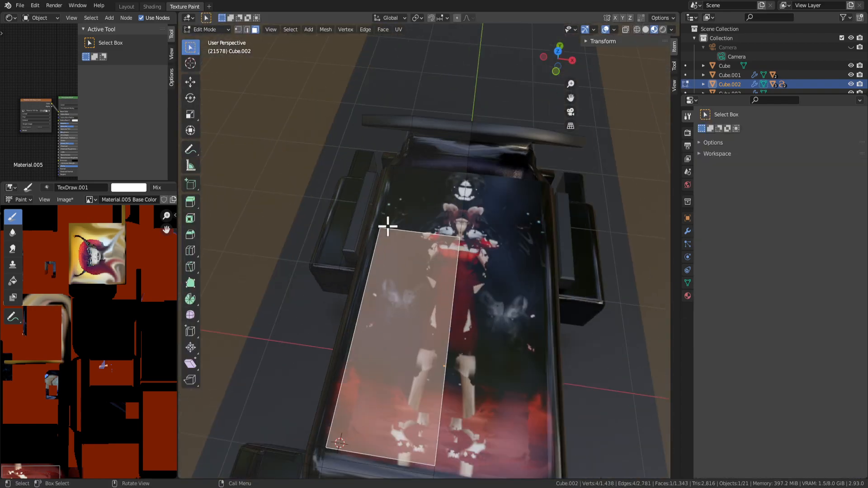
pyautogui.moveTo(454, 389); pyautogui.dragTo(442, 246, button='middle')
pyautogui.scroll(3, 442, 247)
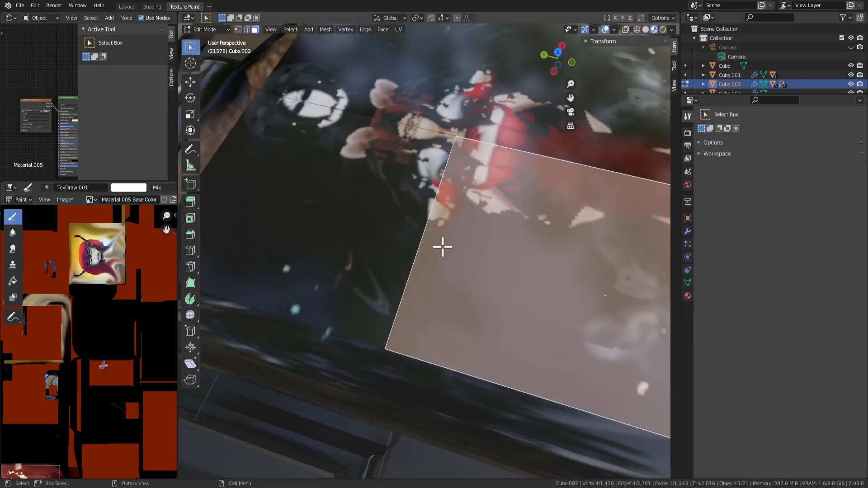
pyautogui.scroll(-2, 344, 166)
pyautogui.press('KP_7')
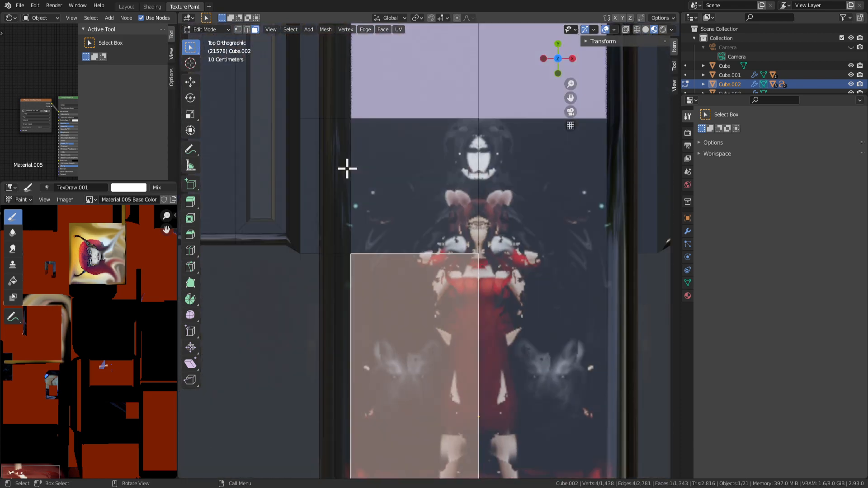
pyautogui.scroll(-3, 330, 154)
# Return to Texture Paint mode, shift the stencil so the figure lies over the roof's left half, and paint it.
pyautogui.press('Tab')
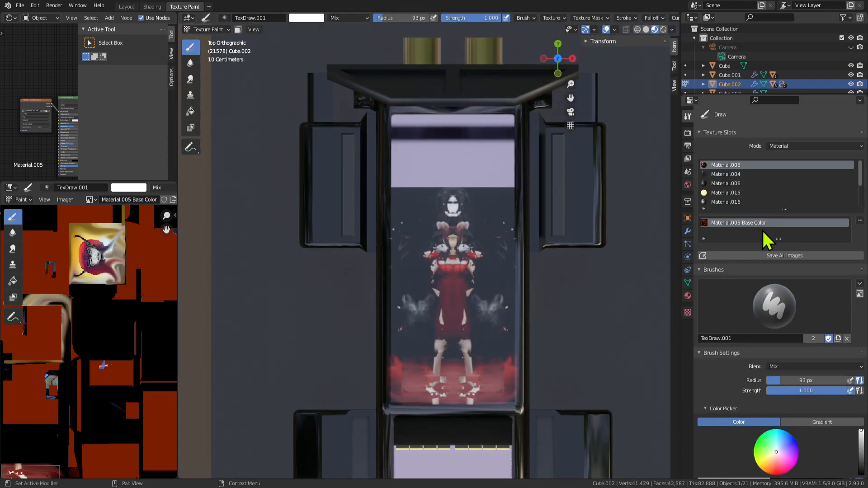
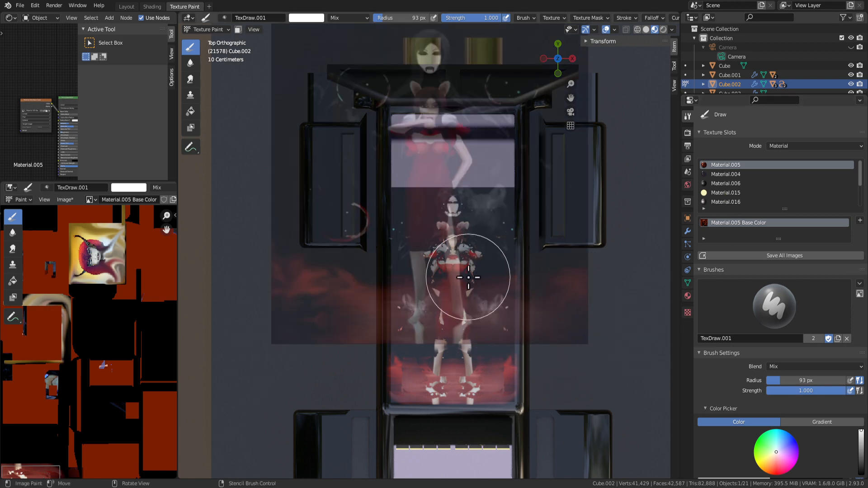
pyautogui.moveTo(427, 200)
pyautogui.mouseDown(button='right')
pyautogui.moveTo(452, 287)
pyautogui.moveTo(485, 271)
pyautogui.moveTo(448, 331)
pyautogui.moveTo(460, 343)
pyautogui.moveTo(462, 258)
pyautogui.mouseUp(button='right')
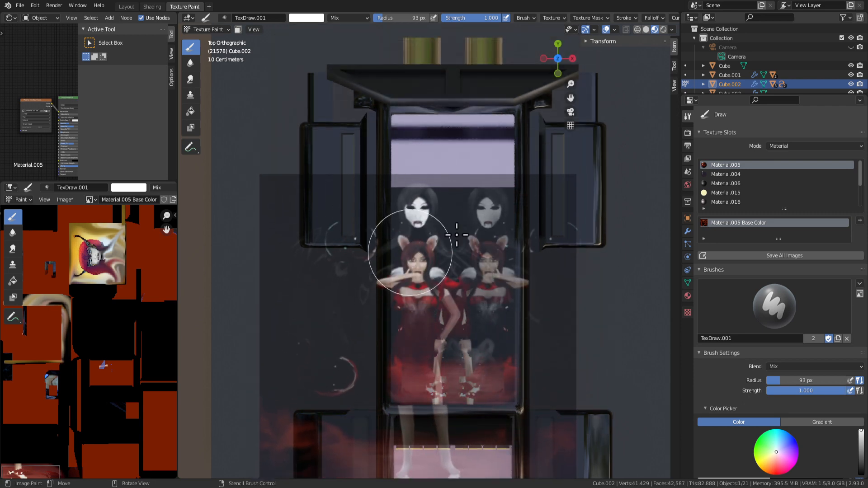
pyautogui.press('Tab')
pyautogui.press('Tab')
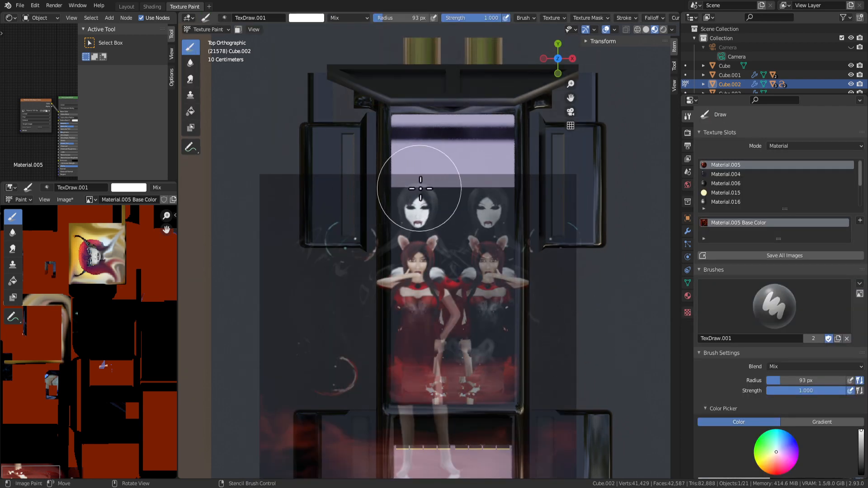
# Set the brush radius to 162 px and paint the stencilled figure down the roof and onto the area before it.
pyautogui.press('f')
pyautogui.click(451, 215)
pyautogui.moveTo(512, 216); pyautogui.dragTo(488, 218)
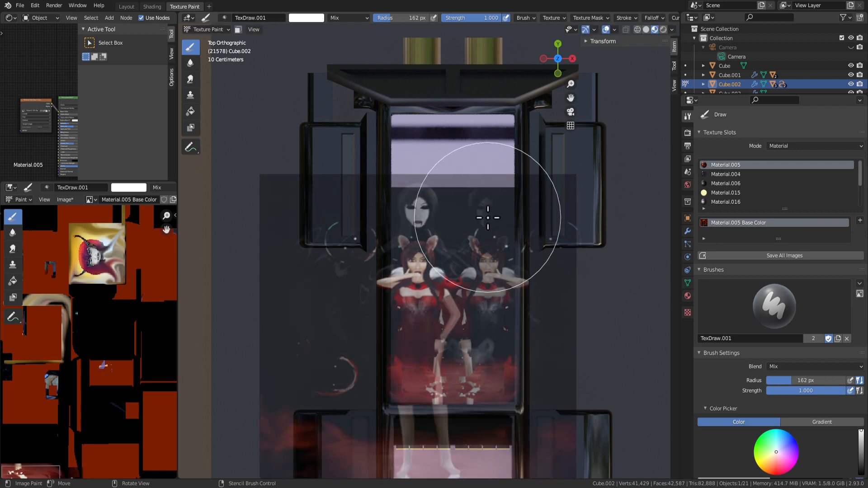
pyautogui.moveTo(400, 289)
pyautogui.mouseDown()
pyautogui.moveTo(466, 359)
pyautogui.moveTo(426, 358)
pyautogui.mouseUp()
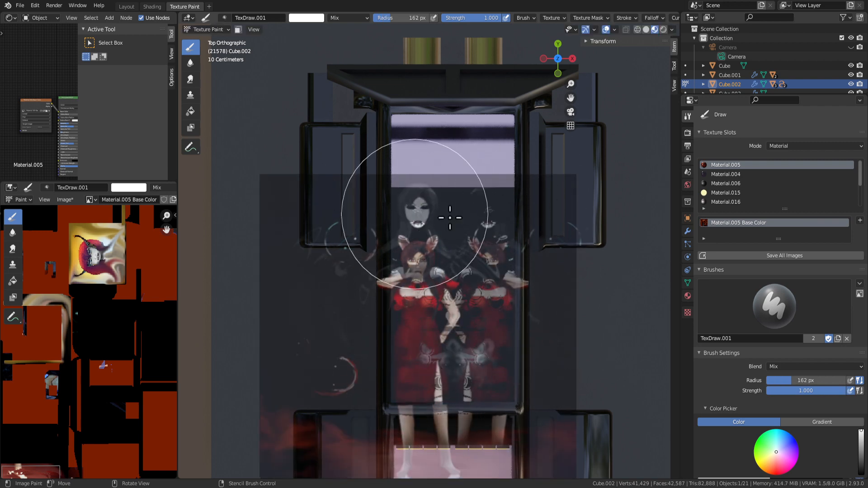
# Shift the stencil towards the roof's left side and inspect the painted pattern in perspective.
pyautogui.moveTo(441, 330)
pyautogui.mouseDown(button='right')
pyautogui.moveTo(407, 262)
pyautogui.moveTo(285, 266)
pyautogui.moveTo(300, 285)
pyautogui.moveTo(362, 253)
pyautogui.moveTo(386, 259)
pyautogui.mouseUp(button='right')
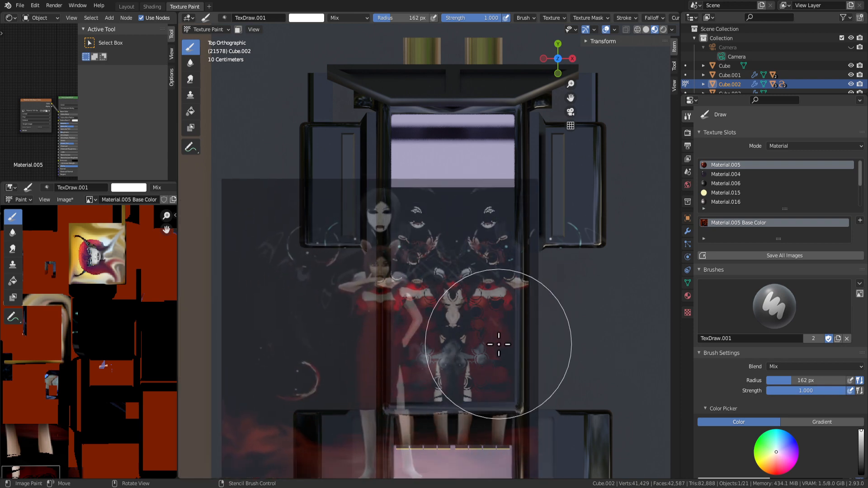
pyautogui.moveTo(499, 345); pyautogui.dragTo(442, 316, button='middle')
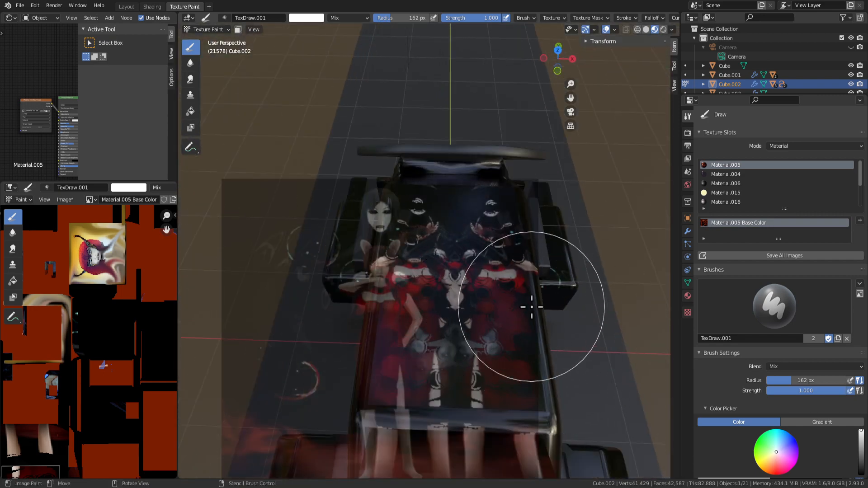
pyautogui.press('KP_7')
# Reposition the stencil over the roof in top view and repaint the roof and its side edges with the image.
pyautogui.moveTo(462, 286); pyautogui.dragTo(526, 281, button='right')
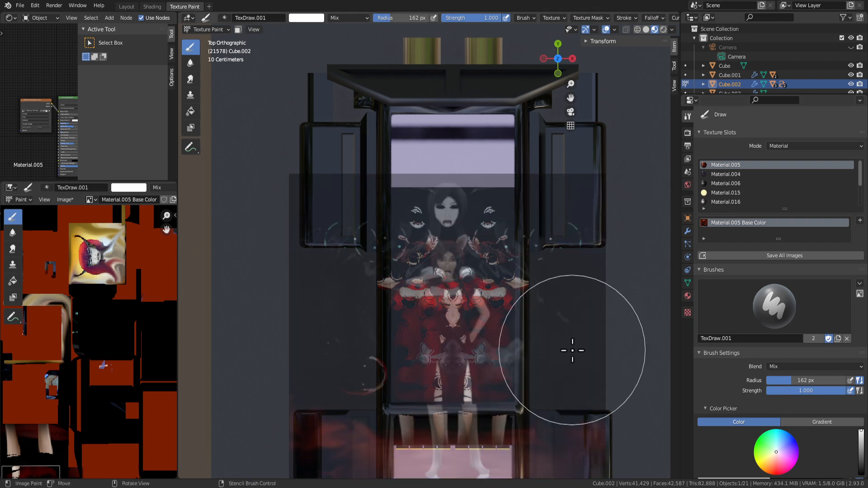
pyautogui.moveTo(475, 310)
pyautogui.mouseDown(button='right')
pyautogui.moveTo(558, 252)
pyautogui.moveTo(558, 231)
pyautogui.mouseUp(button='right')
pyautogui.moveTo(459, 276)
pyautogui.mouseDown()
pyautogui.moveTo(469, 223)
pyautogui.moveTo(493, 306)
pyautogui.moveTo(400, 366)
pyautogui.mouseUp()
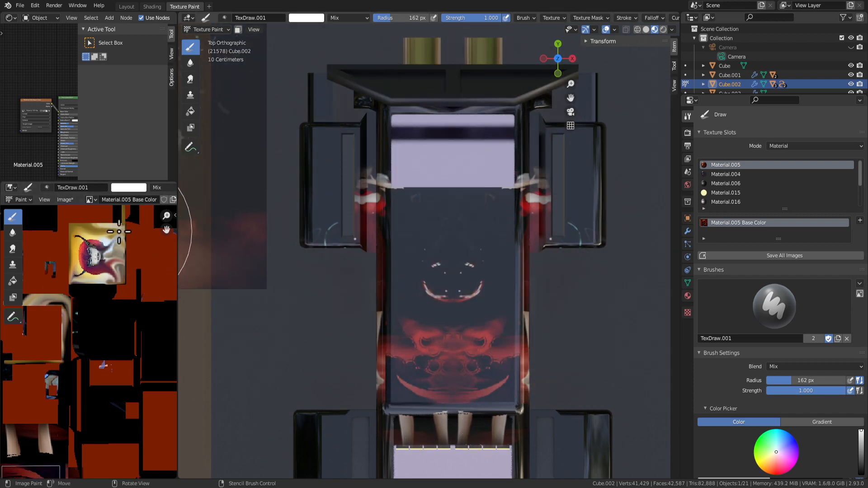
# Shrink the stencil over the roof's front left edge, paint the smaller figure there, and switch to Edit Mode.
pyautogui.moveTo(430, 333)
pyautogui.mouseDown(button='right')
pyautogui.moveTo(452, 319)
pyautogui.moveTo(374, 351)
pyautogui.moveTo(352, 348)
pyautogui.moveTo(387, 357)
pyautogui.mouseUp(button='right')
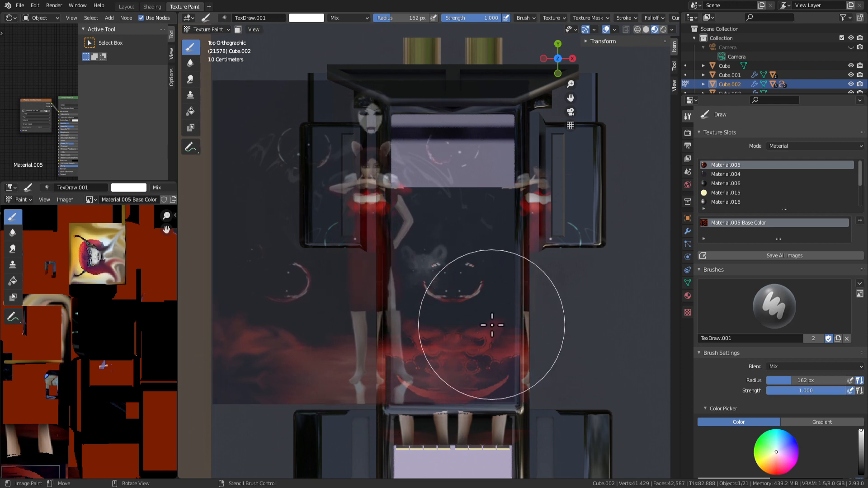
pyautogui.moveTo(494, 324)
pyautogui.keyDown('shift'); pyautogui.mouseDown(button='right')
pyautogui.moveTo(473, 315)
pyautogui.moveTo(414, 314)
pyautogui.moveTo(400, 295)
pyautogui.mouseUp(button='right'); pyautogui.keyUp('shift')
pyautogui.rightClick(469, 314)
pyautogui.moveTo(372, 250); pyautogui.dragTo(399, 308, button='right')
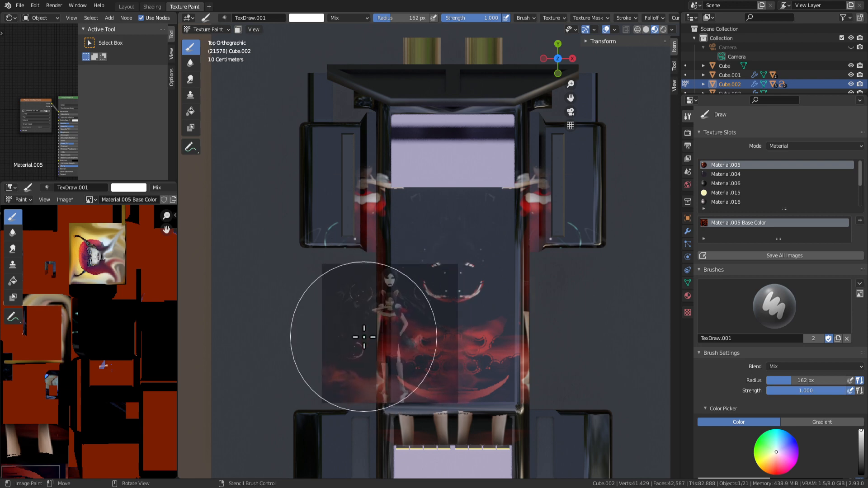
pyautogui.moveTo(453, 287); pyautogui.dragTo(475, 381)
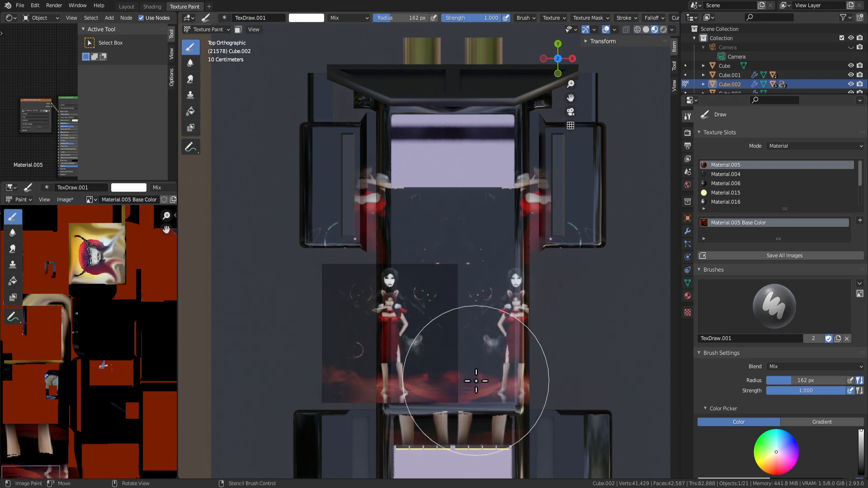
pyautogui.press('Tab')
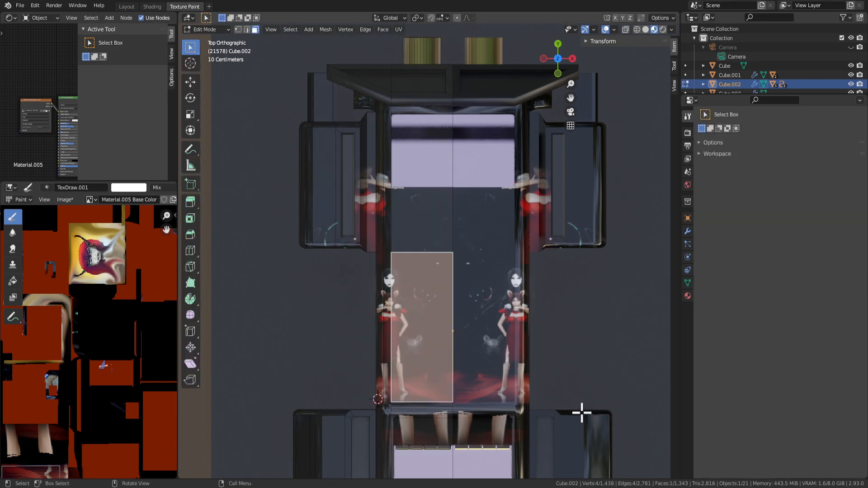
# Orbit to the vehicle's front, return to Texture Paint mode, and save the file.
pyautogui.moveTo(581, 411)
pyautogui.mouseDown(button='middle')
pyautogui.moveTo(639, 334)
pyautogui.moveTo(473, 341)
pyautogui.moveTo(644, 400)
pyautogui.moveTo(616, 345)
pyautogui.moveTo(517, 347)
pyautogui.mouseUp(button='middle')
pyautogui.moveTo(569, 352)
pyautogui.mouseDown(button='middle')
pyautogui.moveTo(502, 339)
pyautogui.moveTo(343, 271)
pyautogui.moveTo(431, 334)
pyautogui.moveTo(514, 271)
pyautogui.moveTo(363, 300)
pyautogui.mouseUp(button='middle')
pyautogui.press('Tab')
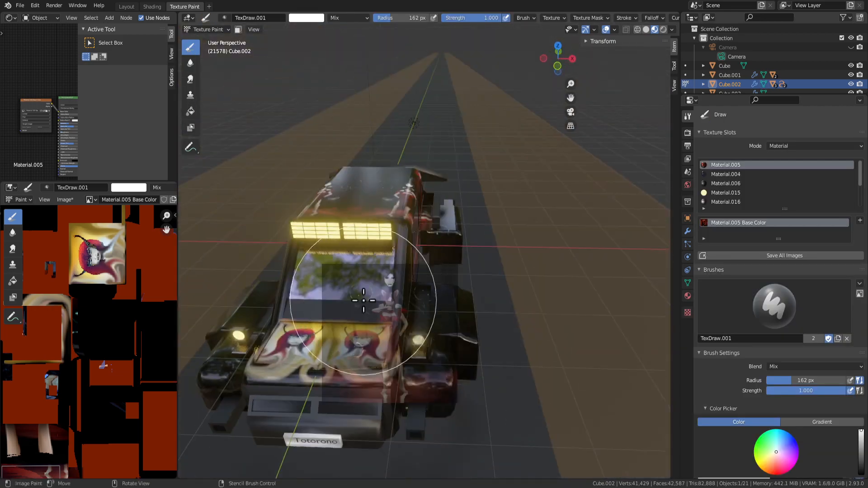
pyautogui.hotkey('ctrl', 's')
# Set the brush radius to 91 px for painting around the back of the roof light bar.
pyautogui.moveTo(464, 265)
pyautogui.mouseDown(button='middle')
pyautogui.moveTo(407, 289)
pyautogui.moveTo(322, 284)
pyautogui.moveTo(387, 310)
pyautogui.moveTo(324, 339)
pyautogui.moveTo(554, 304)
pyautogui.mouseUp(button='middle')
pyautogui.scroll(4, 554, 304)
pyautogui.press('Tab')
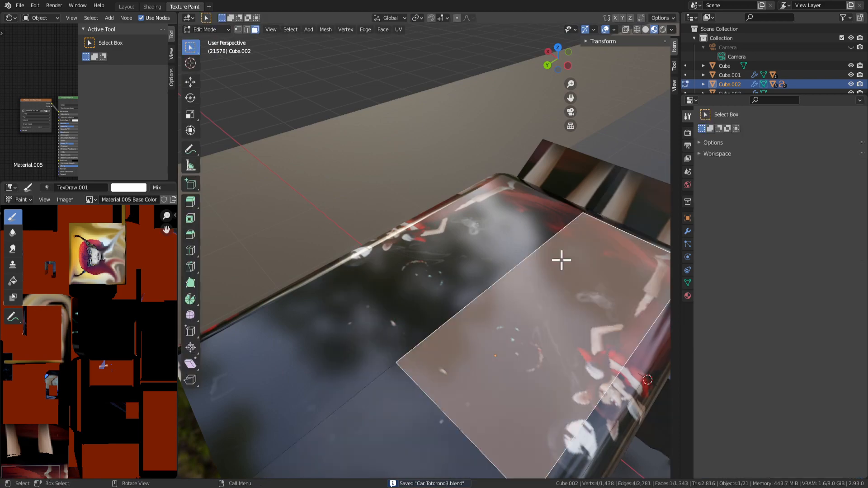
pyautogui.press('Tab')
pyautogui.moveTo(550, 265); pyautogui.dragTo(428, 255, button='middle')
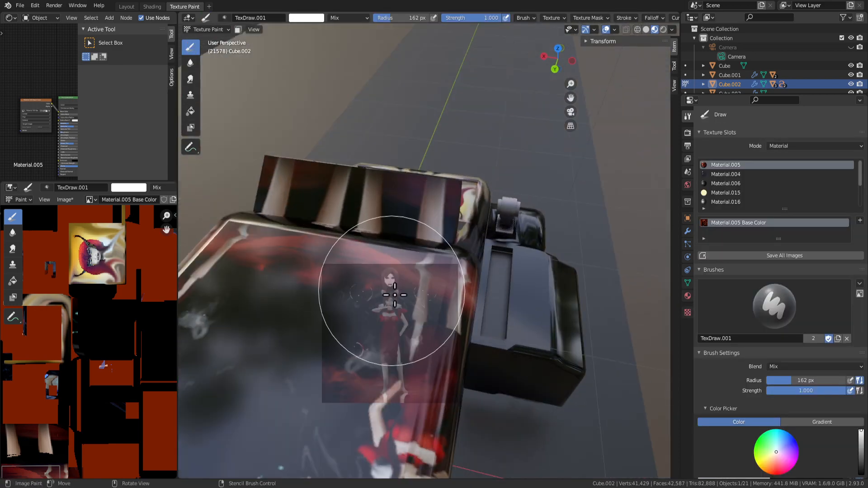
pyautogui.moveTo(395, 295); pyautogui.dragTo(462, 213, button='middle')
pyautogui.press('f')
pyautogui.click(482, 204)
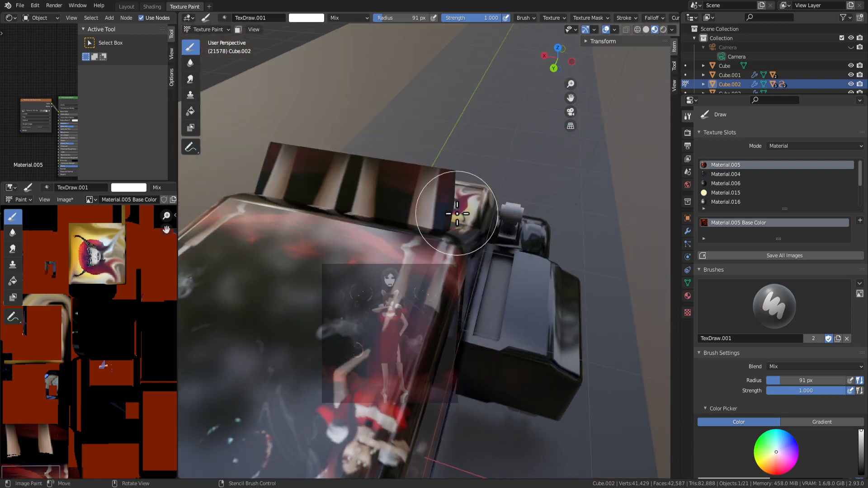
pyautogui.hotkey('shift', 'f')
pyautogui.click(458, 159)
# Move and greatly enlarge the stencil over the roof, and paint its dark area across the legs on the light bar's back panel.
pyautogui.moveTo(531, 246); pyautogui.dragTo(484, 290, button='middle')
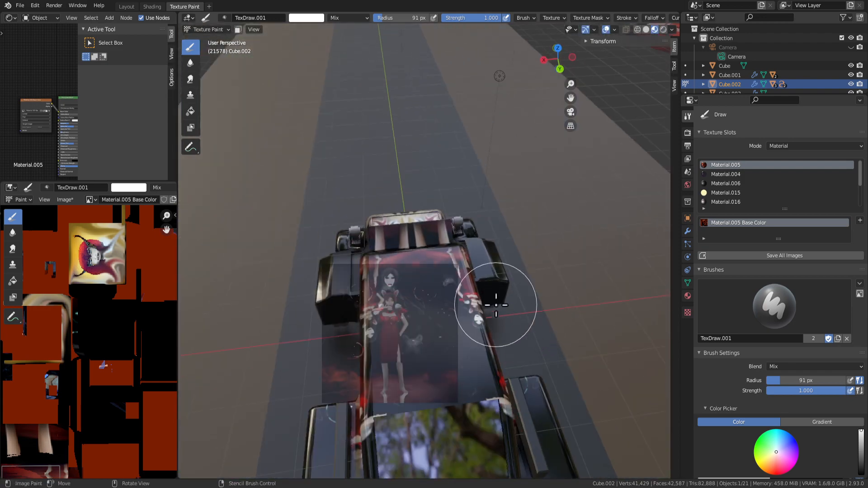
pyautogui.scroll(6, 447, 228)
pyautogui.scroll(-3, 468, 253)
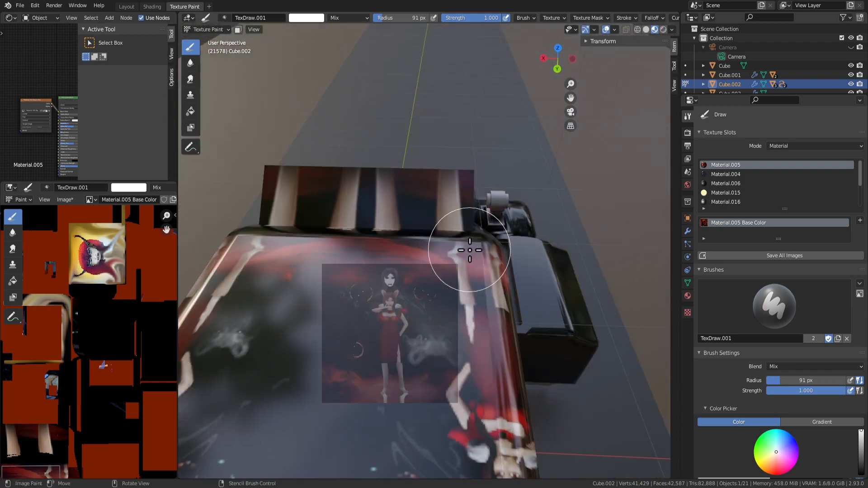
pyautogui.moveTo(418, 355); pyautogui.dragTo(523, 268, button='right')
pyautogui.moveTo(362, 289)
pyautogui.mouseDown(button='right')
pyautogui.moveTo(444, 56)
pyautogui.moveTo(500, 80)
pyautogui.mouseUp(button='right')
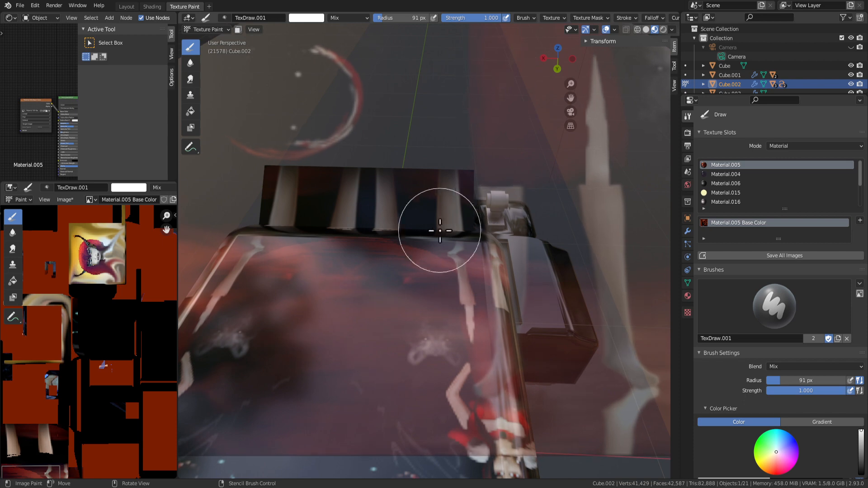
pyautogui.click(448, 194)
pyautogui.moveTo(448, 195)
pyautogui.mouseDown()
pyautogui.moveTo(317, 179)
pyautogui.moveTo(465, 208)
pyautogui.moveTo(271, 207)
pyautogui.mouseUp()
pyautogui.moveTo(420, 221); pyautogui.dragTo(472, 213)
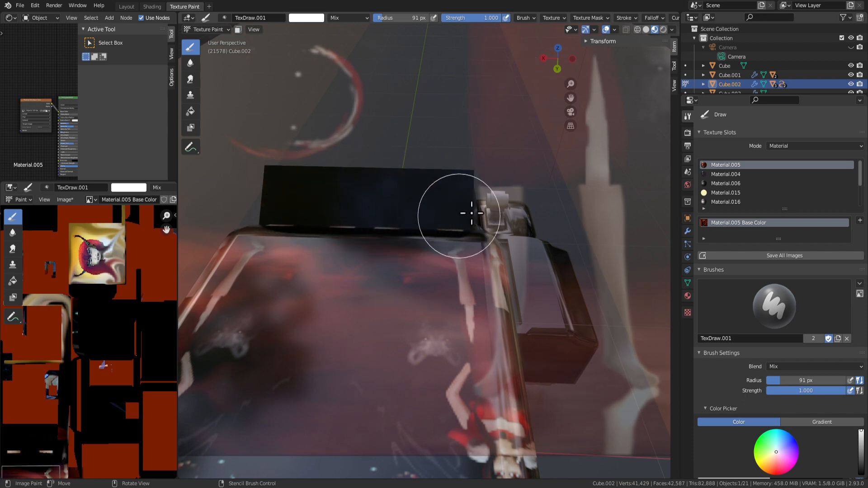
# Examine the painted front and the whole vehicle, including a side view in the Layout workspace.
pyautogui.moveTo(576, 290); pyautogui.dragTo(460, 339, button='middle')
pyautogui.scroll(5, 395, 331)
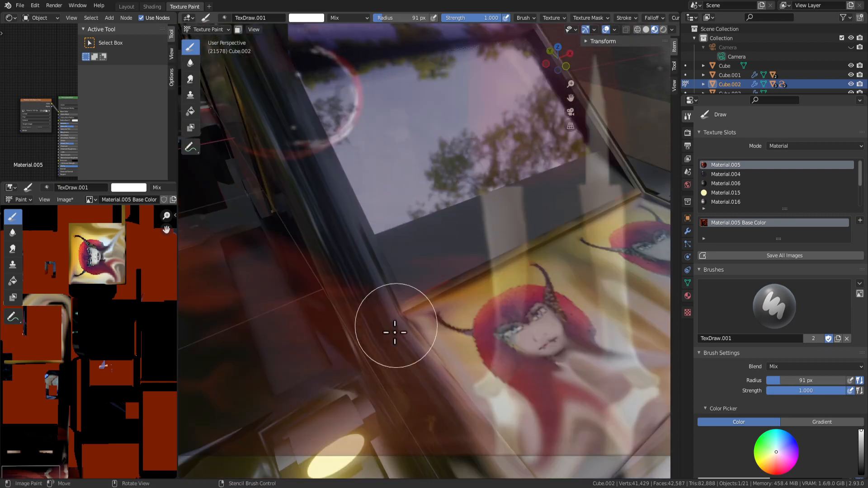
pyautogui.scroll(-4, 395, 343)
pyautogui.moveTo(395, 353)
pyautogui.mouseDown(button='middle')
pyautogui.moveTo(547, 316)
pyautogui.moveTo(541, 349)
pyautogui.moveTo(403, 275)
pyautogui.mouseUp(button='middle')
pyautogui.scroll(-5, 562, 338)
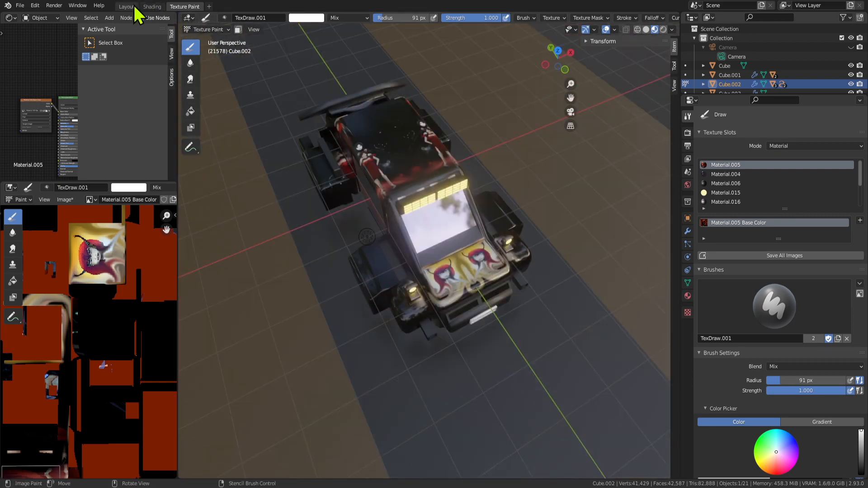
pyautogui.click(126, 6)
pyautogui.moveTo(459, 266)
pyautogui.mouseDown(button='middle')
pyautogui.moveTo(435, 311)
pyautogui.moveTo(511, 251)
pyautogui.moveTo(510, 223)
pyautogui.moveTo(343, 248)
pyautogui.moveTo(380, 242)
pyautogui.moveTo(479, 254)
pyautogui.moveTo(444, 231)
pyautogui.moveTo(401, 259)
pyautogui.moveTo(517, 224)
pyautogui.moveTo(456, 240)
pyautogui.moveTo(465, 170)
pyautogui.moveTo(429, 291)
pyautogui.moveTo(279, 5)
pyautogui.mouseUp(button='middle')
pyautogui.scroll(5, 436, 294)
pyautogui.scroll(-4, 405, 248)
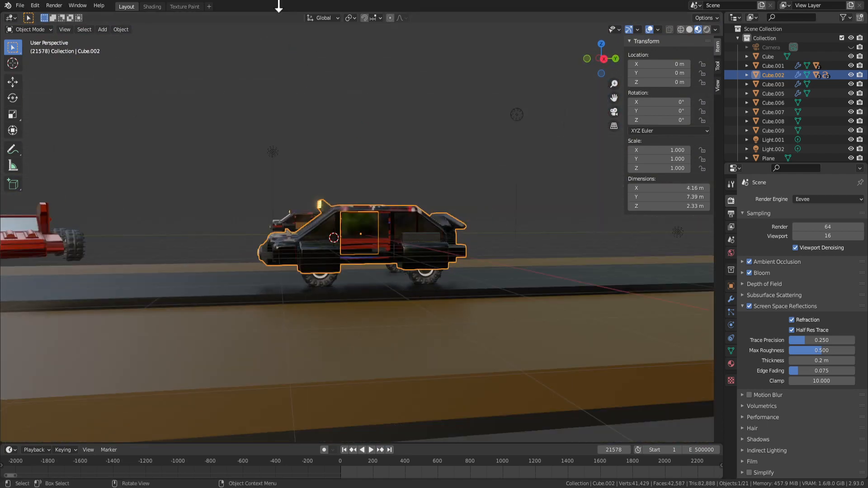
# Examine the roof, hood and side artwork in a maximized viewport of the Shading workspace.
pyautogui.click(152, 7)
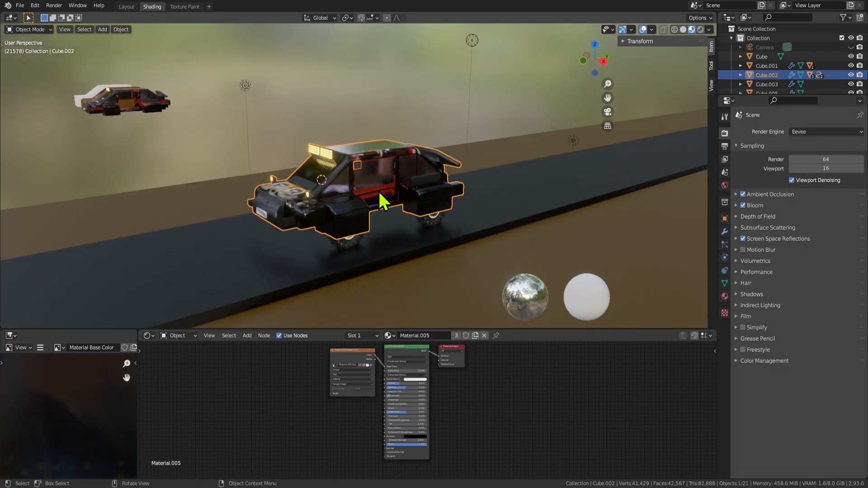
pyautogui.hotkey('ctrl', 'space')
pyautogui.moveTo(379, 193); pyautogui.dragTo(429, 120, button='middle')
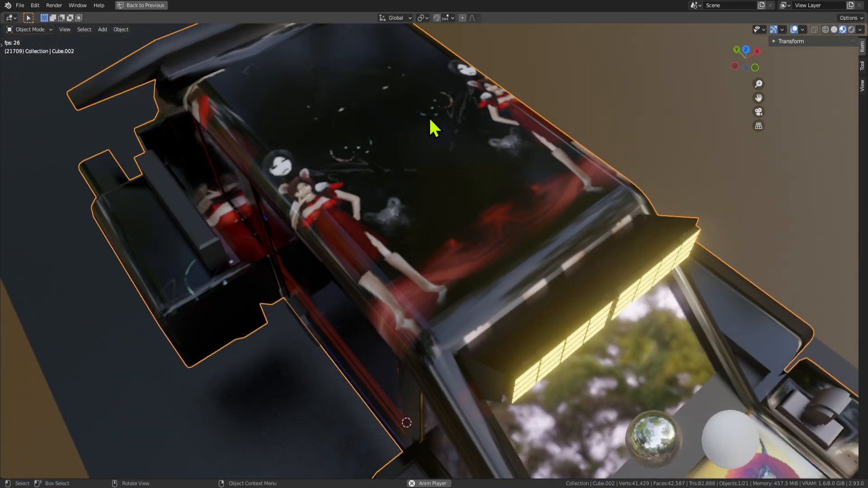
pyautogui.scroll(-8, 451, 163)
pyautogui.moveTo(524, 290); pyautogui.dragTo(506, 290, button='middle')
pyautogui.scroll(4, 481, 261)
pyautogui.moveTo(338, 347); pyautogui.dragTo(431, 276, button='middle')
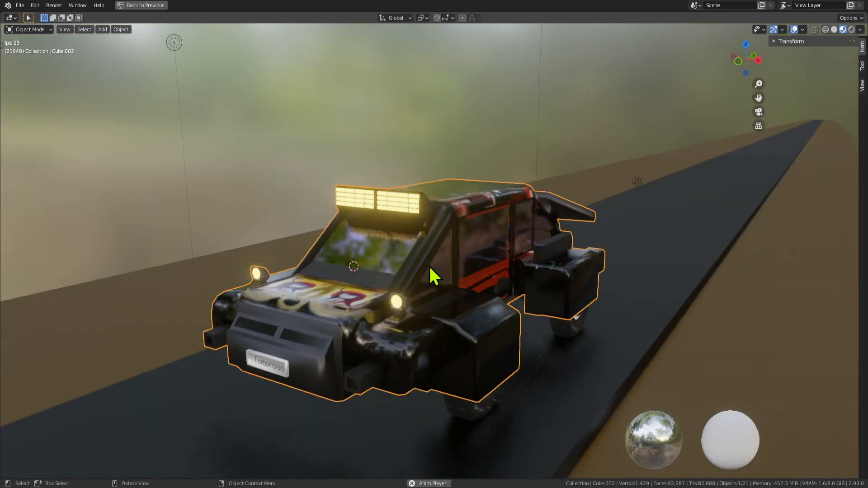
pyautogui.moveTo(328, 261); pyautogui.dragTo(384, 276, button='middle')
# Check the roof faces in Edit Mode, return to Object Mode, and save the file.
pyautogui.press('Tab')
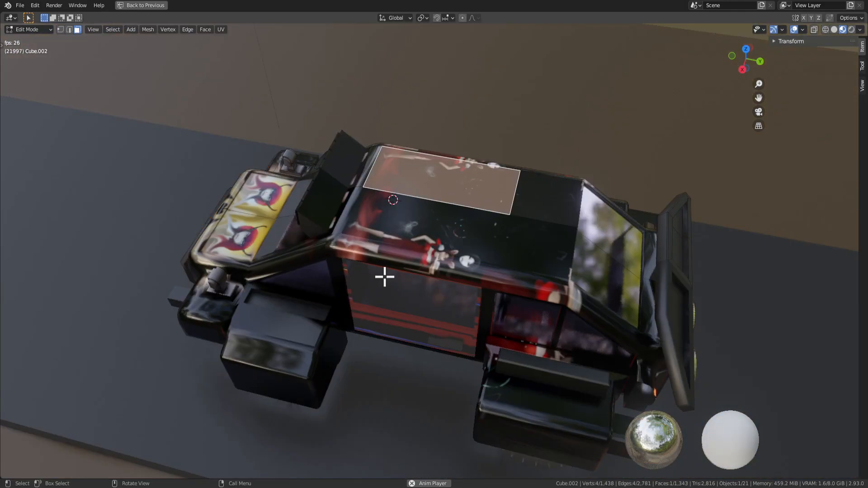
pyautogui.moveTo(434, 245); pyautogui.dragTo(456, 273, button='middle')
pyautogui.press('Tab')
pyautogui.click(400, 233)
pyautogui.click(455, 253)
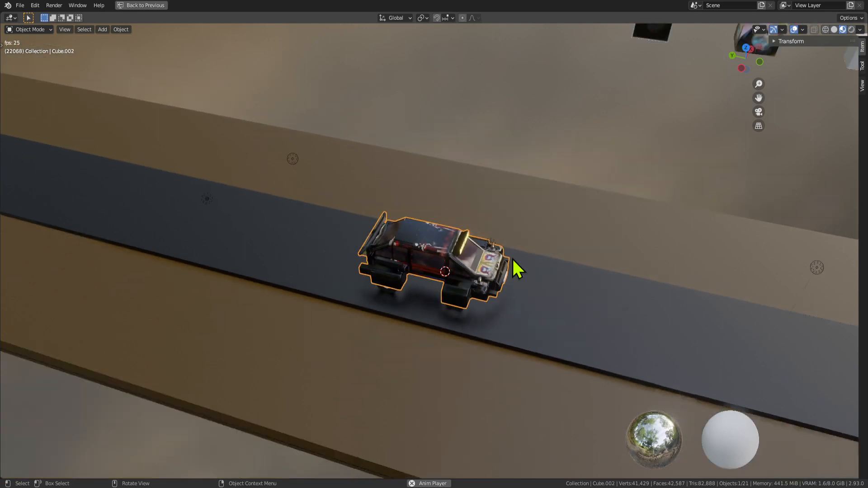
pyautogui.moveTo(512, 257); pyautogui.dragTo(483, 243, button='middle')
pyautogui.hotkey('ctrl', 's')
pyautogui.scroll(4, 441, 349)
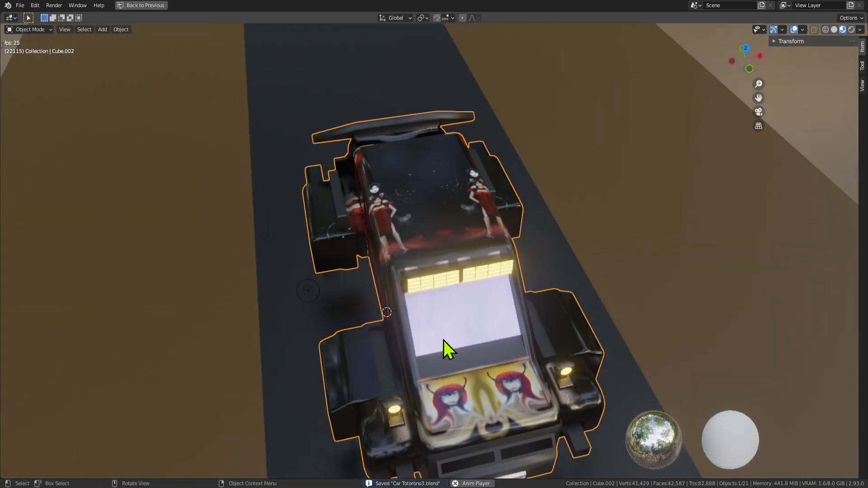
# Switch to top view, restore the full workspace, and apply the Mirror modifier on Cube.002.
pyautogui.press('KP_7')
pyautogui.hotkey('ctrl', 'space')
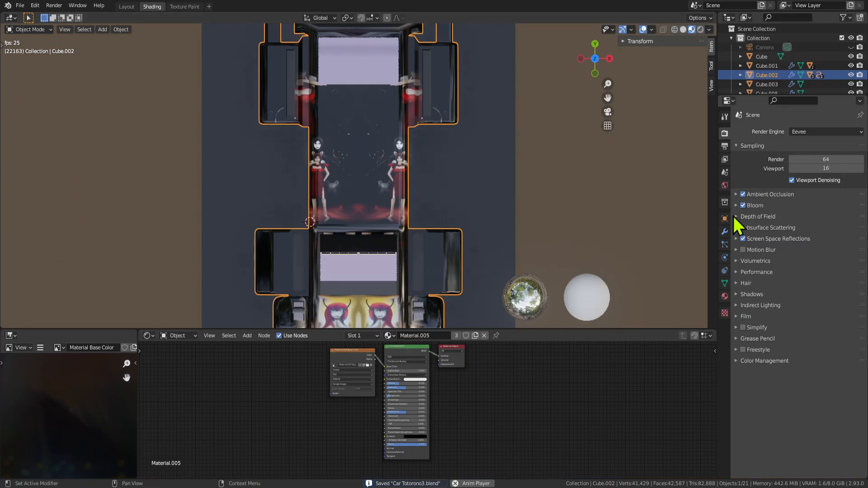
pyautogui.click(725, 232)
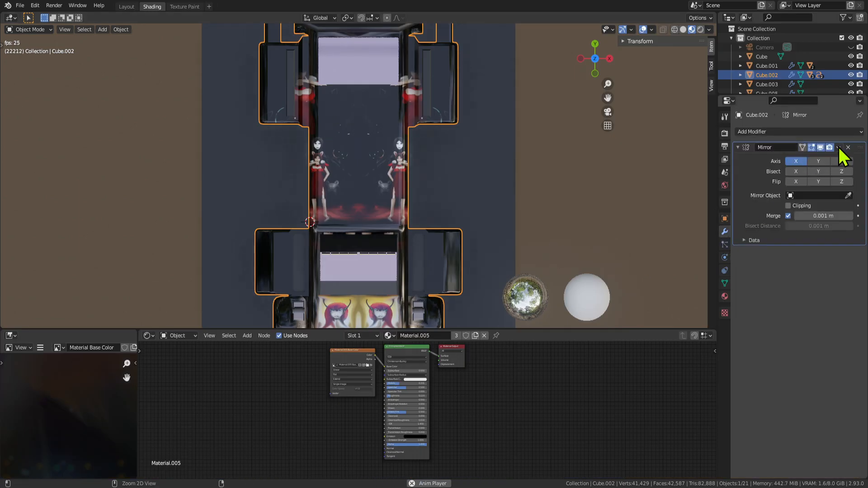
pyautogui.hotkey('ctrl', 'a')
pyautogui.press('Tab')
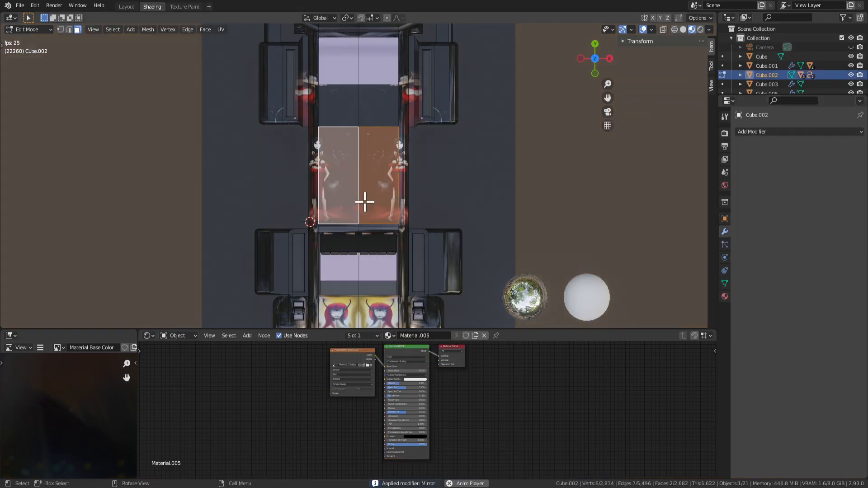
pyautogui.scroll(3, 370, 200)
pyautogui.press('2')
pyautogui.click(357, 188)
pyautogui.press('x')
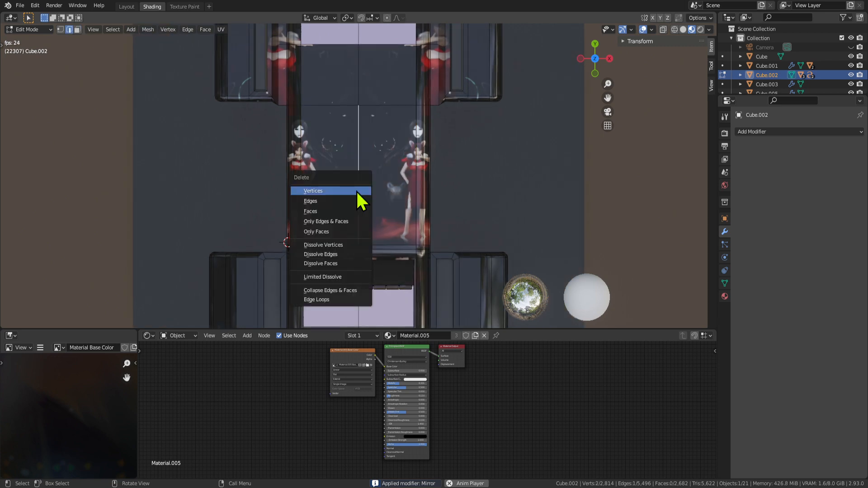
pyautogui.press('Escape')
# Select the two front roof faces on both sides of the centre line and unwrap them with Smart UV Project.
pyautogui.press('3')
pyautogui.click(340, 190)
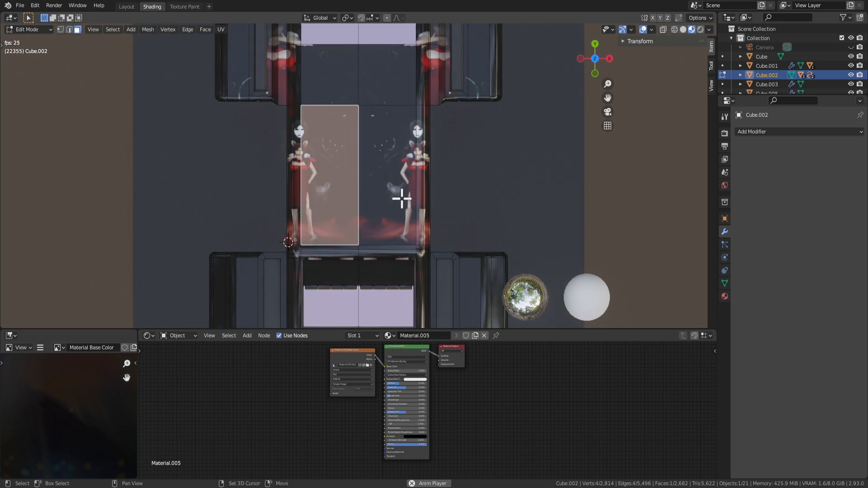
pyautogui.keyDown('shift'); pyautogui.click(401, 198); pyautogui.keyUp('shift')
pyautogui.press('Tab')
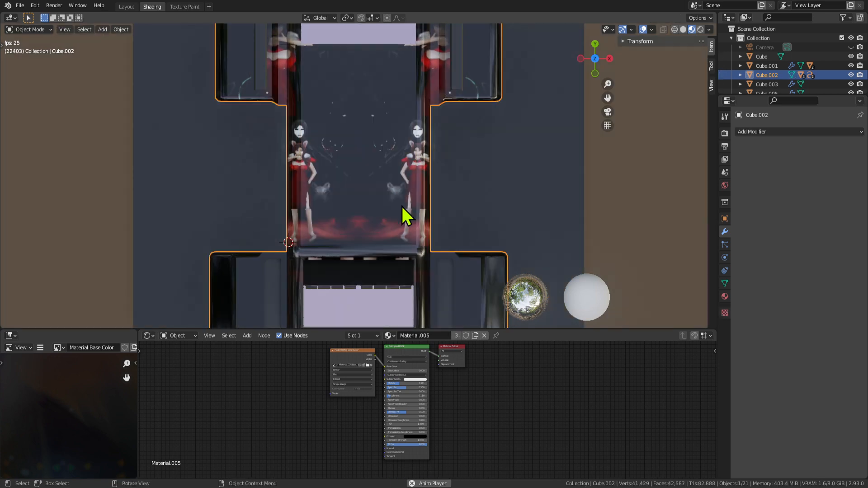
pyautogui.scroll(-5, 392, 213)
pyautogui.moveTo(379, 204); pyautogui.dragTo(421, 143, button='middle')
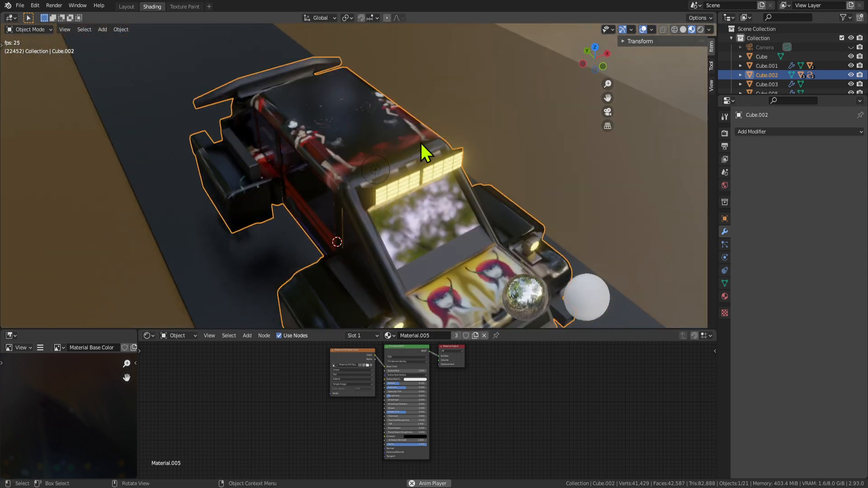
pyautogui.scroll(6, 421, 143)
pyautogui.press('Tab')
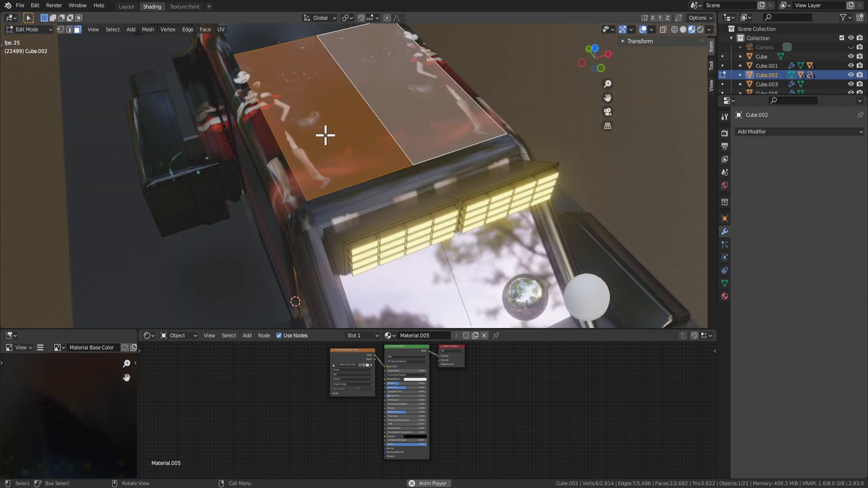
pyautogui.moveTo(325, 135); pyautogui.dragTo(368, 147, button='middle')
pyautogui.rightClick(335, 121)
pyautogui.moveTo(334, 123)
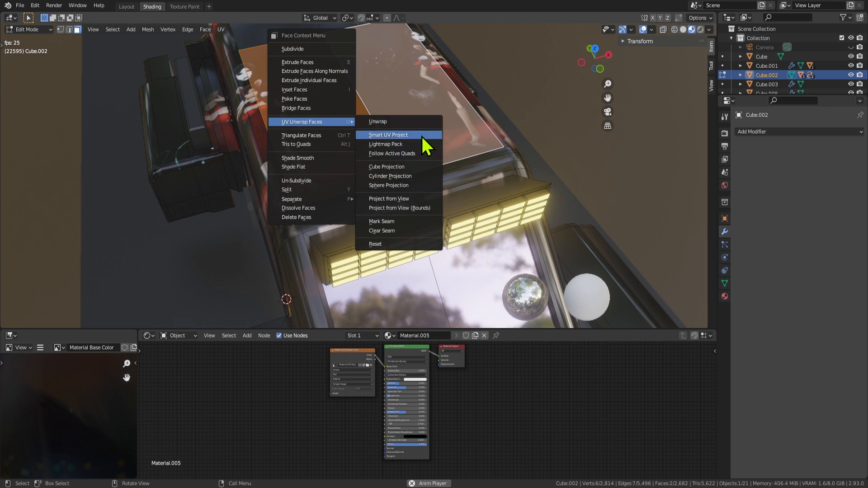
pyautogui.click(407, 135)
pyautogui.click(433, 211)
pyautogui.scroll(-5, 568, 285)
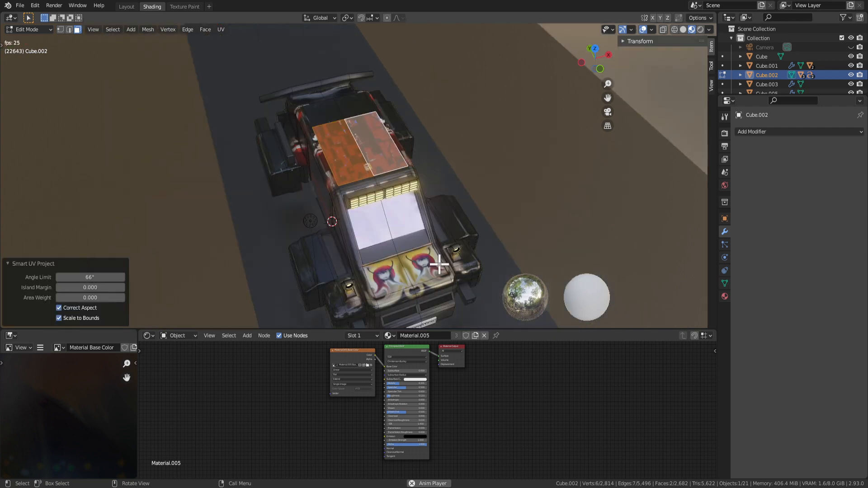
pyautogui.press('Tab')
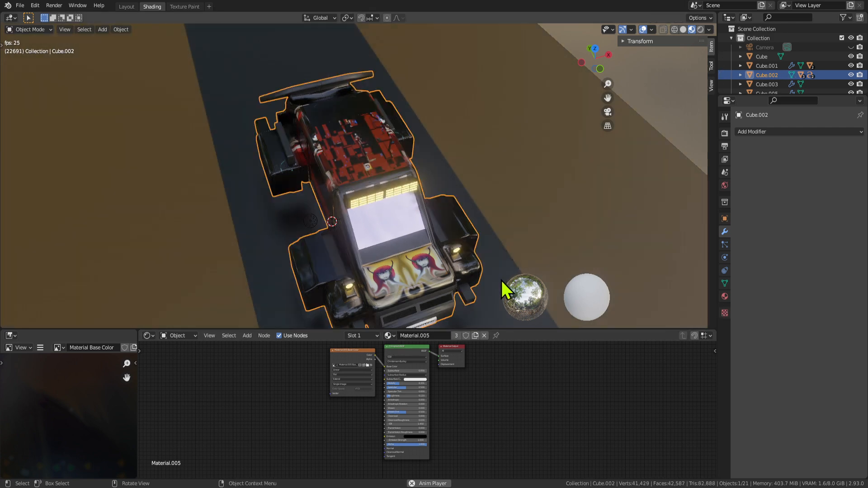
pyautogui.scroll(3, 411, 277)
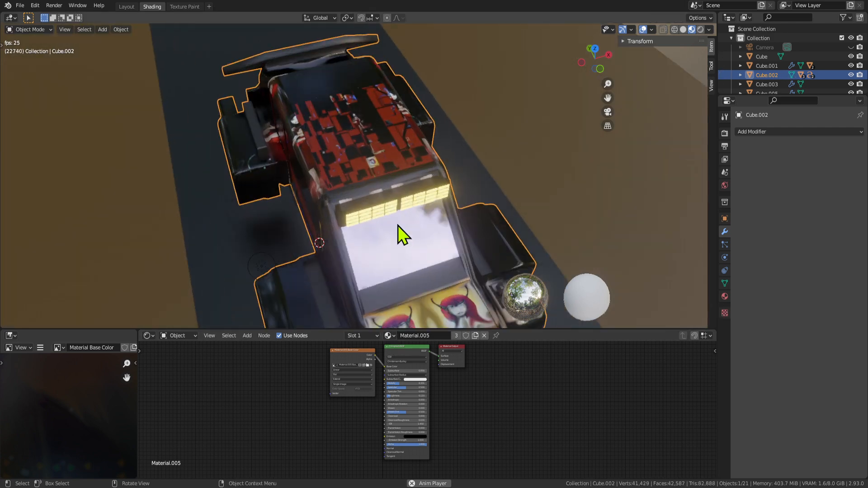
# Select all faces of the car body and unwrap them with Cube Projection.
pyautogui.press('Tab')
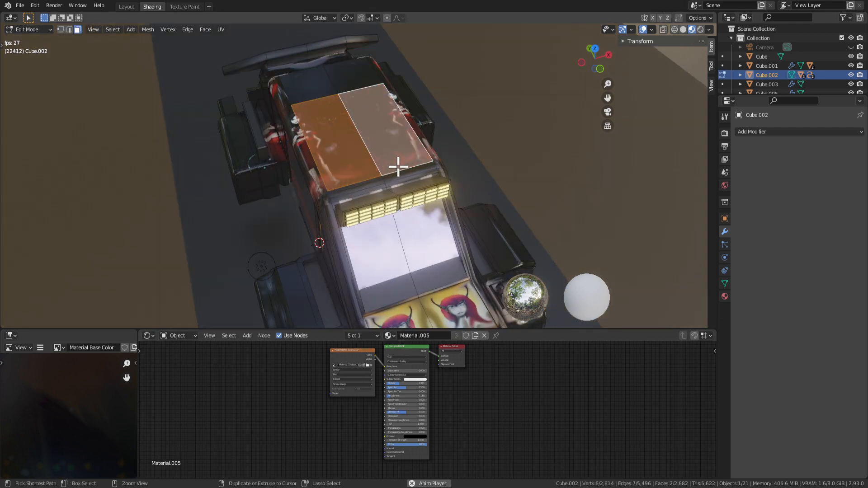
pyautogui.press('a')
pyautogui.rightClick(355, 155)
pyautogui.moveTo(355, 155)
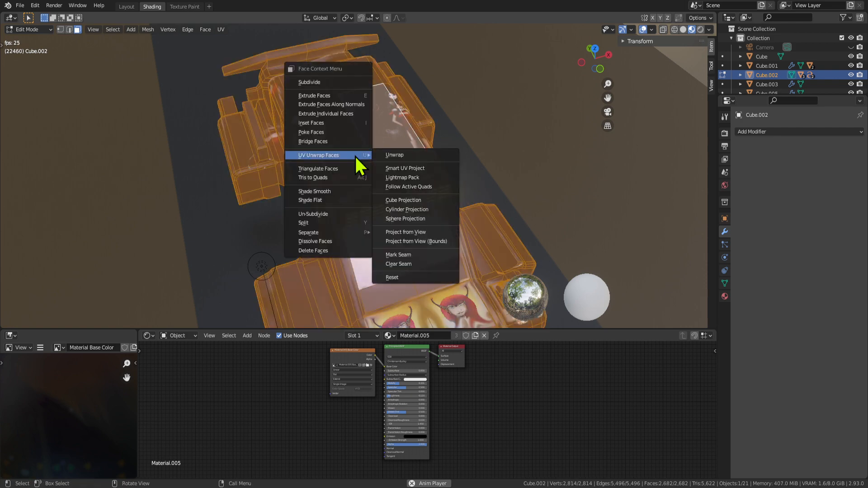
pyautogui.click(429, 202)
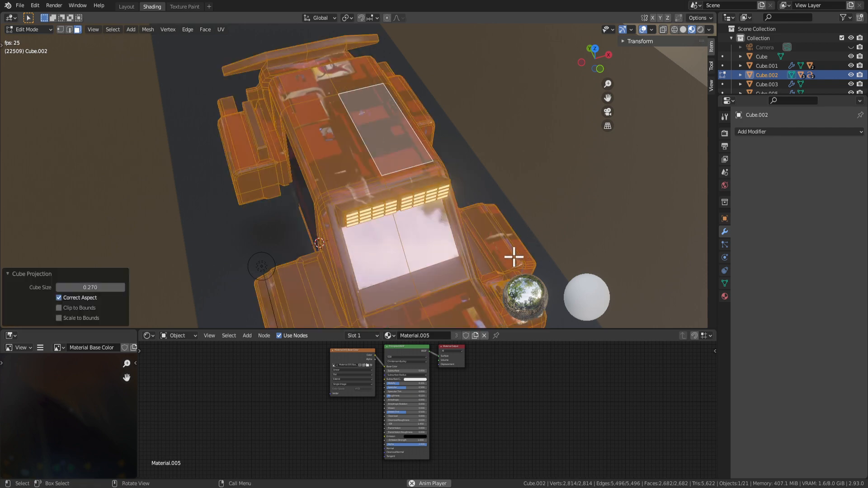
# Undo the cube projection and the preceding edits back through applying the Mirror modifier.
pyautogui.hotkey('ctrl', 'z')
pyautogui.hotkey('ctrl', 'z')
pyautogui.scroll(-4, 466, 234)
pyautogui.moveTo(408, 187); pyautogui.dragTo(437, 224, button='middle')
pyautogui.hotkey('ctrl', 'z')
pyautogui.hotkey('ctrl', 'z')
pyautogui.hotkey('ctrl', 'z')
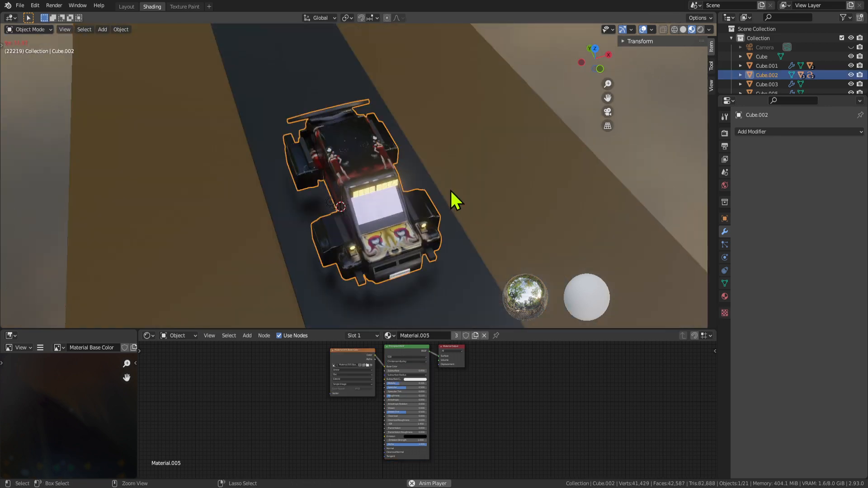
# View the vehicle from the upper front and save the file.
pyautogui.moveTo(519, 257); pyautogui.dragTo(480, 245, button='middle')
pyautogui.scroll(3, 452, 201)
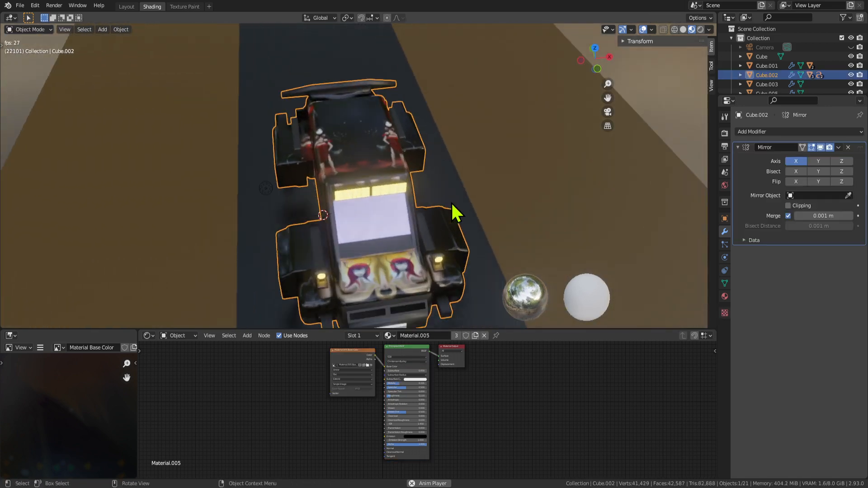
pyautogui.hotkey('ctrl', 's')
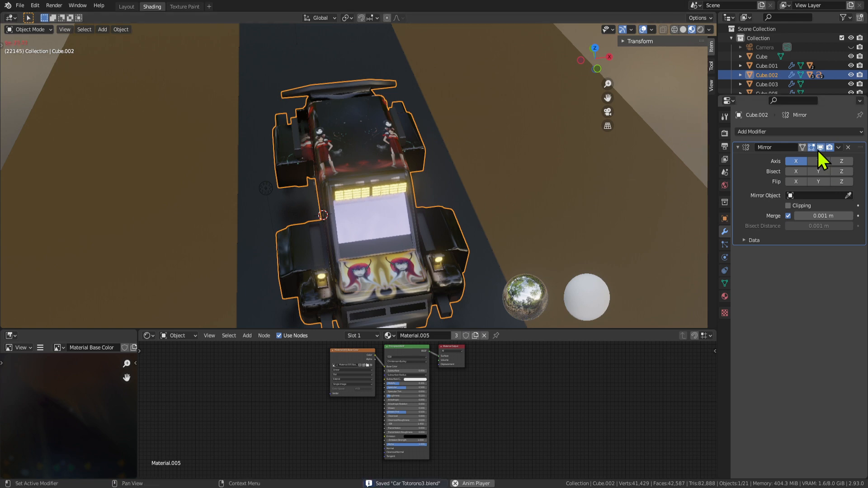
# Apply the car body's Mirror modifier, clear the face selection and show the mesh in top view.
pyautogui.click(839, 147)
pyautogui.click(847, 159)
pyautogui.press('Tab')
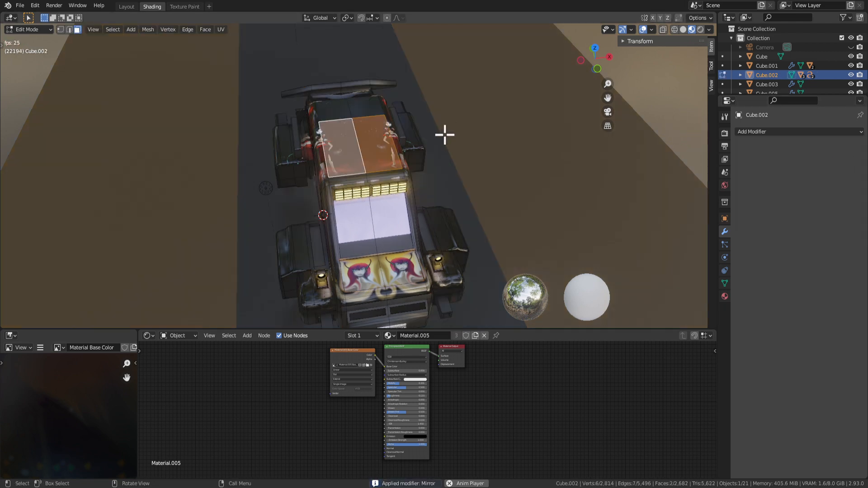
pyautogui.press('a')
pyautogui.hotkey('alt', 'a')
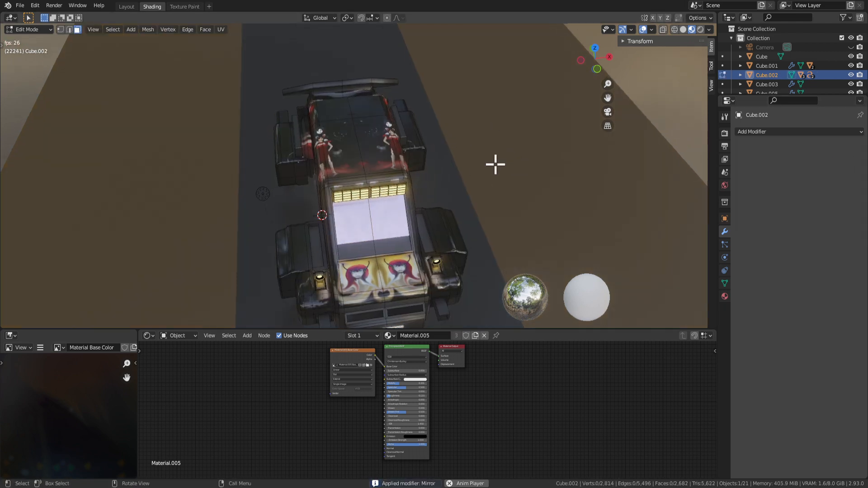
pyautogui.press('KP_7')
pyautogui.scroll(3, 433, 170)
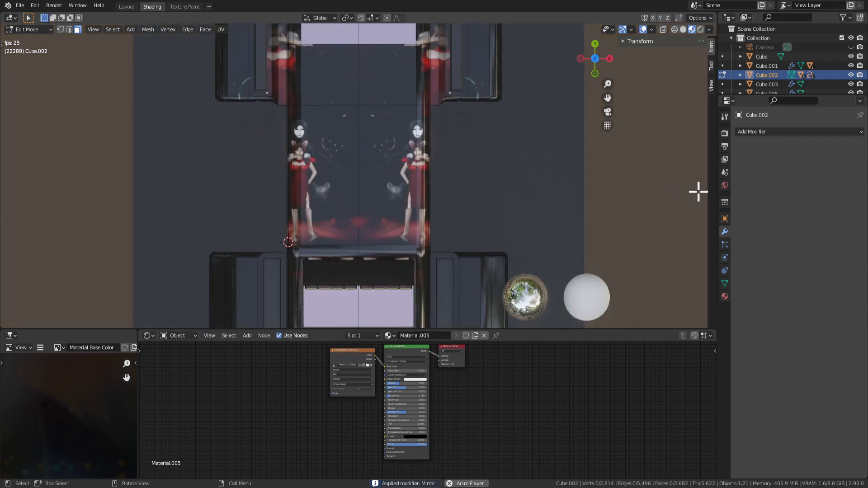
# Set up texture painting in top view with the stencil image positioned over the car's roof.
pyautogui.click(181, 6)
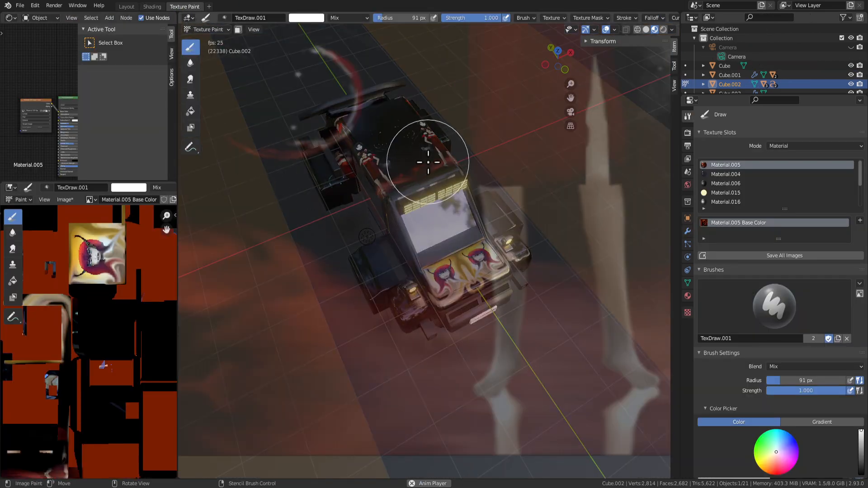
pyautogui.press('KP_7')
pyautogui.moveTo(552, 330)
pyautogui.mouseDown(button='right')
pyautogui.moveTo(381, 120)
pyautogui.moveTo(515, 50)
pyautogui.moveTo(541, 48)
pyautogui.moveTo(436, 223)
pyautogui.moveTo(466, 149)
pyautogui.moveTo(455, 91)
pyautogui.moveTo(436, 175)
pyautogui.moveTo(438, 145)
pyautogui.moveTo(351, 208)
pyautogui.moveTo(238, 176)
pyautogui.moveTo(370, 207)
pyautogui.moveTo(461, 202)
pyautogui.moveTo(516, 165)
pyautogui.moveTo(495, 236)
pyautogui.mouseUp(button='right')
pyautogui.scroll(3, 463, 209)
pyautogui.scroll(-2, 467, 214)
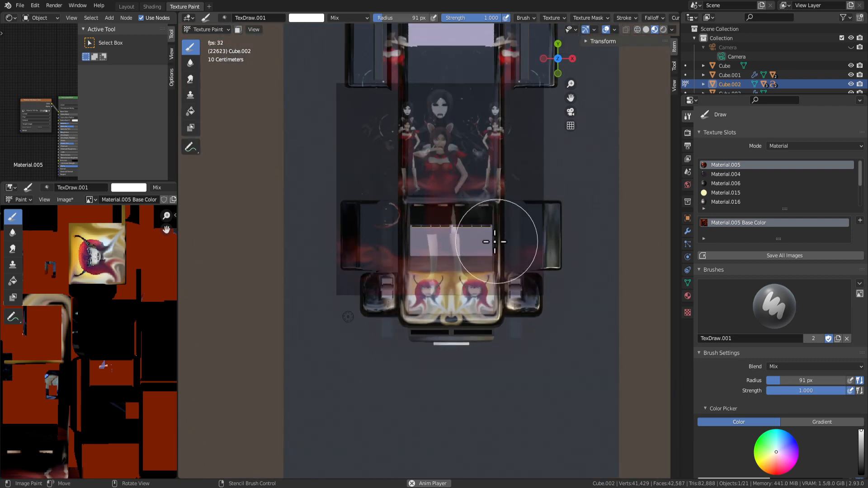
# Select all faces of the car body and unwrap them with Smart UV Project.
pyautogui.press('Tab')
pyautogui.press('a')
pyautogui.rightClick(487, 178)
pyautogui.moveTo(496, 177)
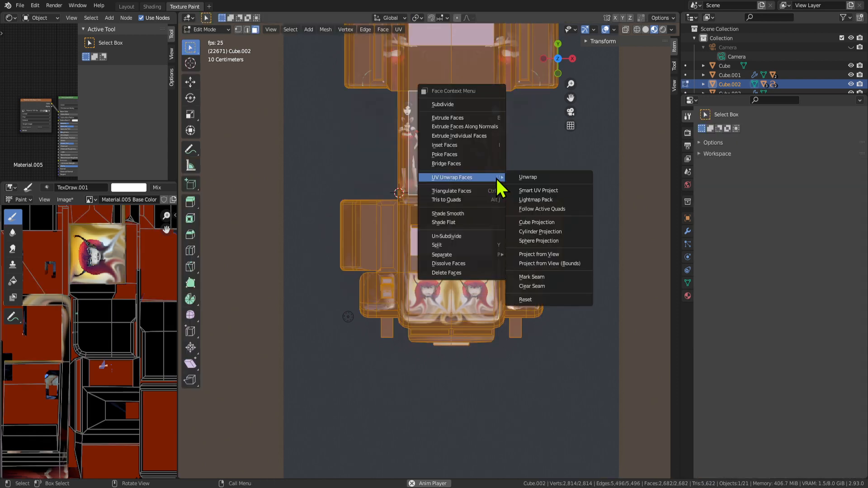
pyautogui.click(558, 190)
pyautogui.click(582, 264)
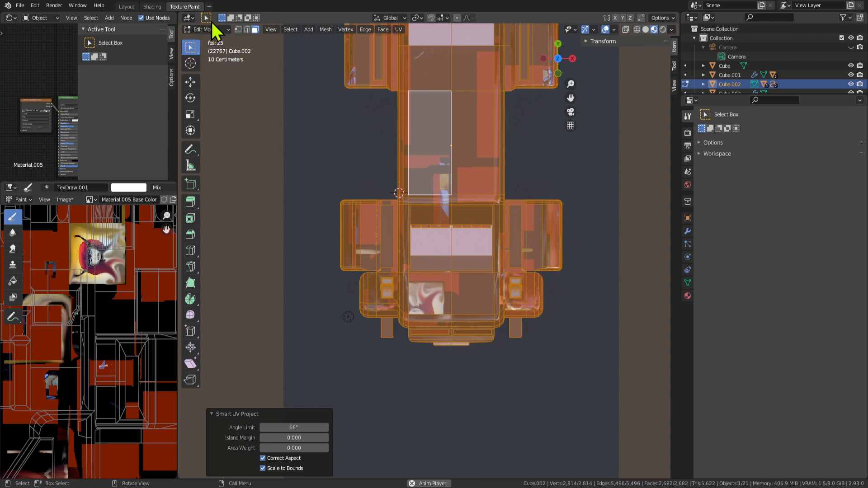
# Shift the stencil over the roof, paint the red-dressed figure across its centre and inspect the shaded car.
pyautogui.press('Tab')
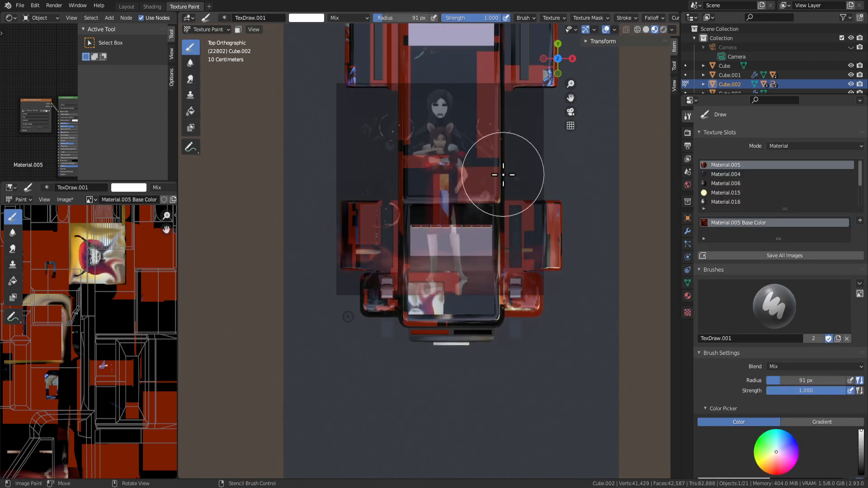
pyautogui.moveTo(442, 171); pyautogui.dragTo(460, 134, button='right')
pyautogui.moveTo(459, 133)
pyautogui.mouseDown()
pyautogui.moveTo(388, 96)
pyautogui.moveTo(416, 165)
pyautogui.moveTo(506, 197)
pyautogui.moveTo(488, 247)
pyautogui.mouseUp()
pyautogui.moveTo(489, 247); pyautogui.dragTo(473, 256, button='right')
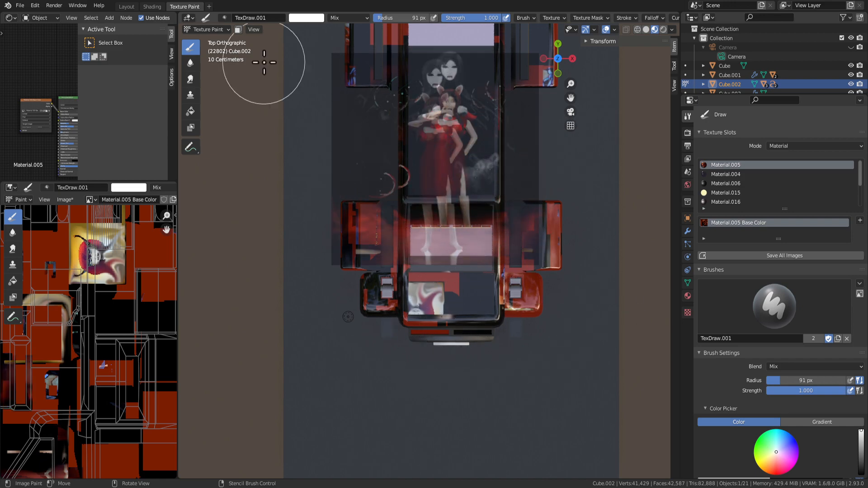
pyautogui.click(152, 7)
pyautogui.moveTo(339, 252)
pyautogui.mouseDown(button='middle')
pyautogui.moveTo(407, 196)
pyautogui.moveTo(446, 196)
pyautogui.moveTo(500, 213)
pyautogui.moveTo(513, 188)
pyautogui.moveTo(386, 209)
pyautogui.moveTo(277, 248)
pyautogui.moveTo(472, 190)
pyautogui.moveTo(455, 208)
pyautogui.moveTo(546, 182)
pyautogui.moveTo(459, 181)
pyautogui.moveTo(478, 239)
pyautogui.moveTo(439, 199)
pyautogui.moveTo(366, 205)
pyautogui.moveTo(511, 181)
pyautogui.moveTo(596, 204)
pyautogui.moveTo(568, 224)
pyautogui.moveTo(401, 201)
pyautogui.moveTo(480, 201)
pyautogui.moveTo(432, 199)
pyautogui.mouseUp(button='middle')
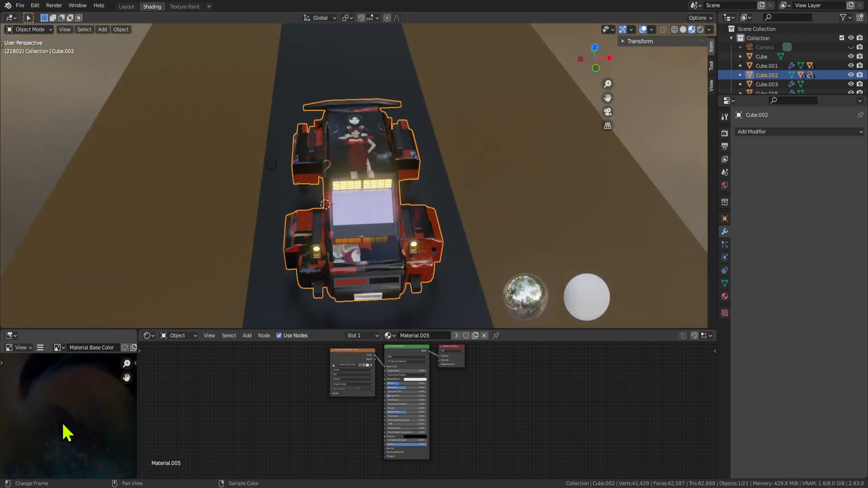
pyautogui.scroll(4, 329, 175)
pyautogui.moveTo(333, 181); pyautogui.dragTo(456, 149, button='middle')
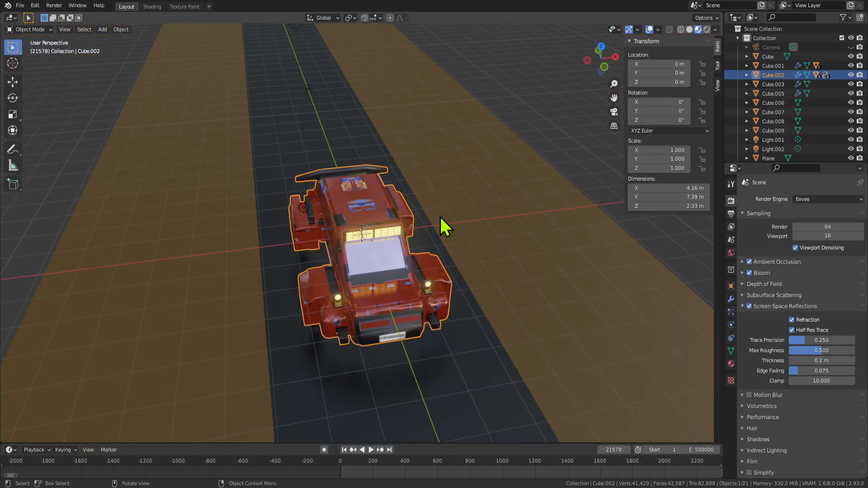
# Examine the red version of the vehicle's roof, hood and sides from several angles.
pyautogui.scroll(4, 439, 215)
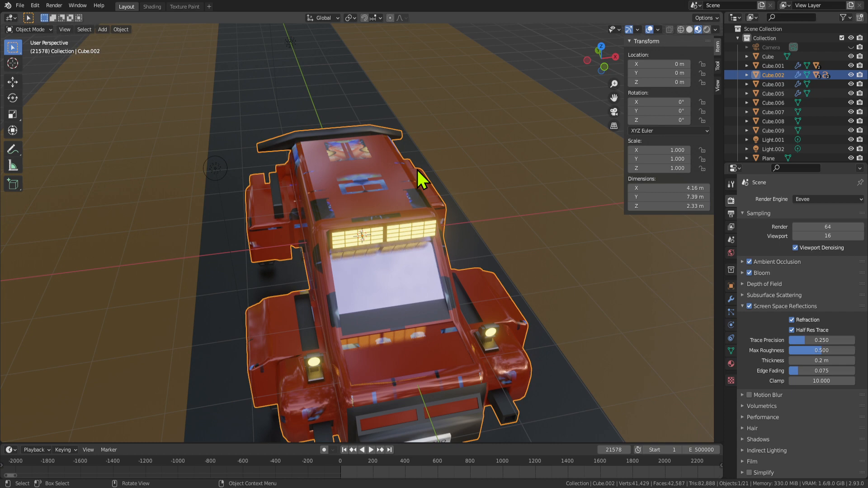
pyautogui.moveTo(261, 194); pyautogui.dragTo(301, 227, button='middle')
pyautogui.scroll(-3, 300, 227)
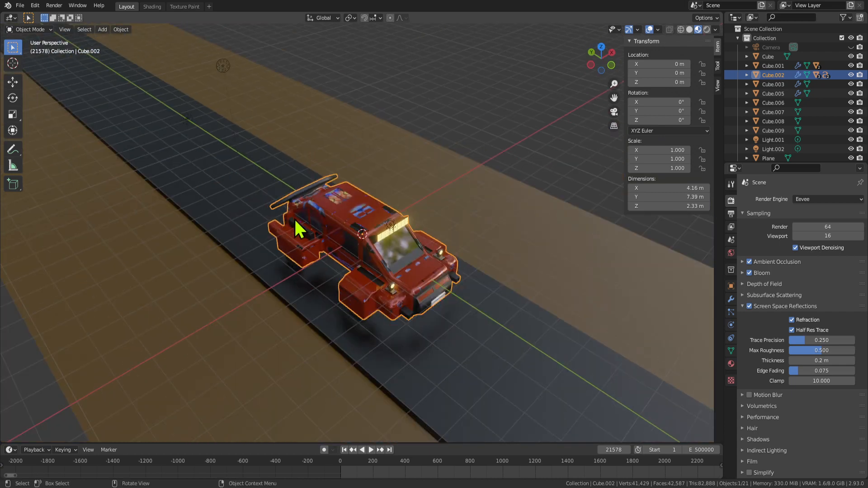
pyautogui.scroll(4, 358, 303)
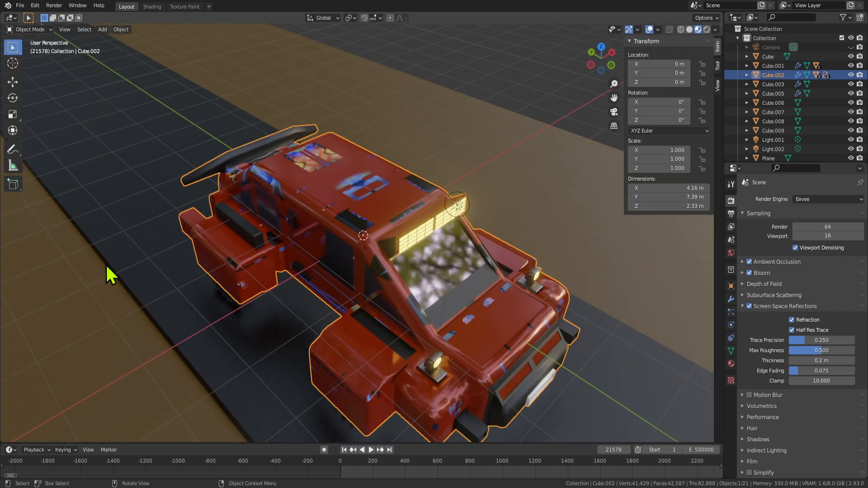
pyautogui.scroll(-3, 206, 245)
pyautogui.scroll(3, 286, 242)
pyautogui.click(152, 6)
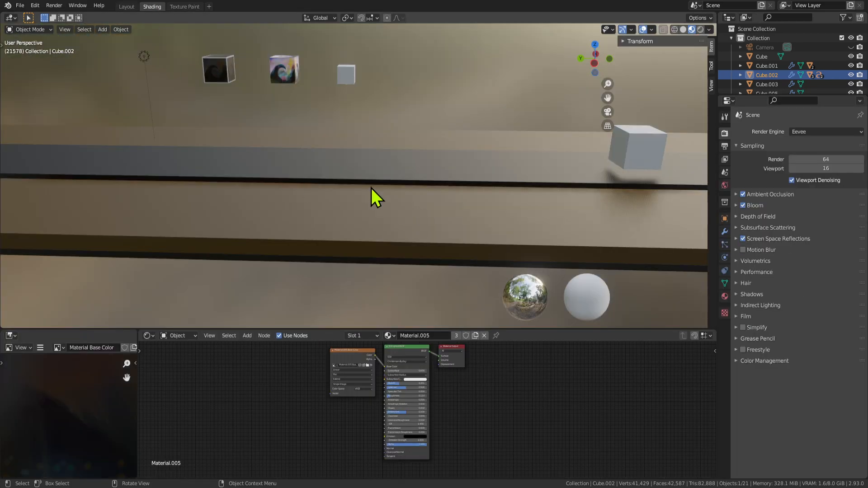
pyautogui.click(186, 7)
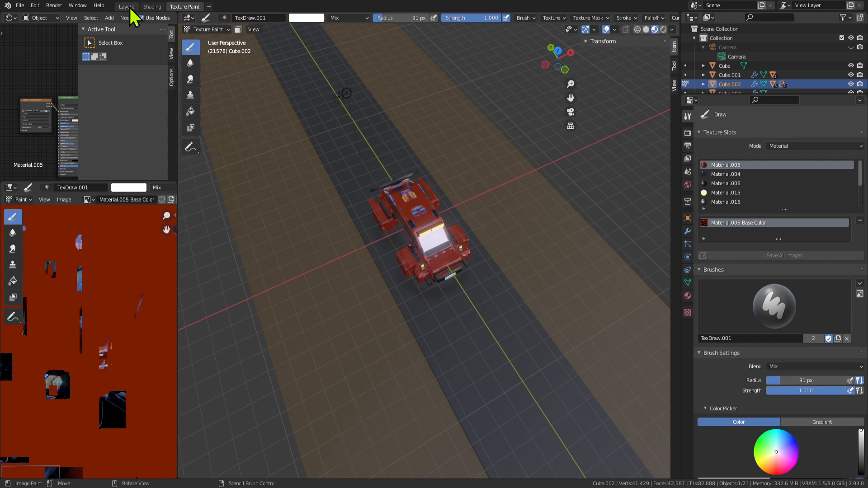
pyautogui.click(131, 9)
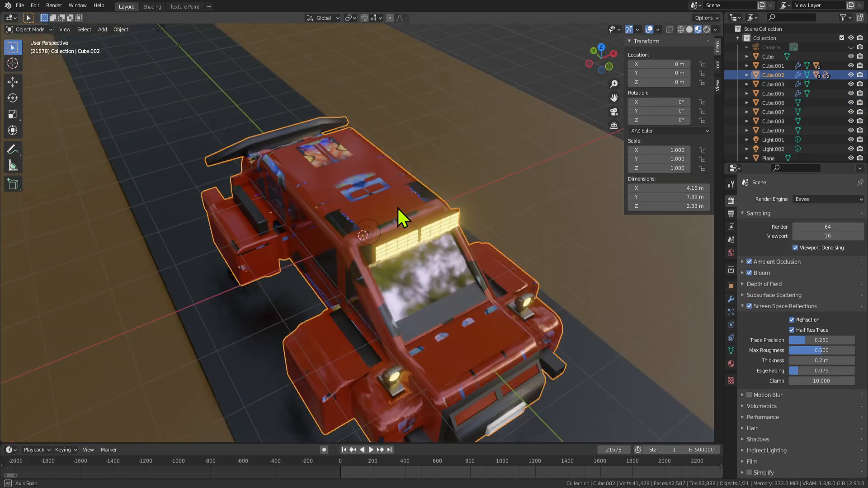
# Select the car body in the Shading workspace, frame it from the upper front and enter Edit Mode.
pyautogui.click(151, 7)
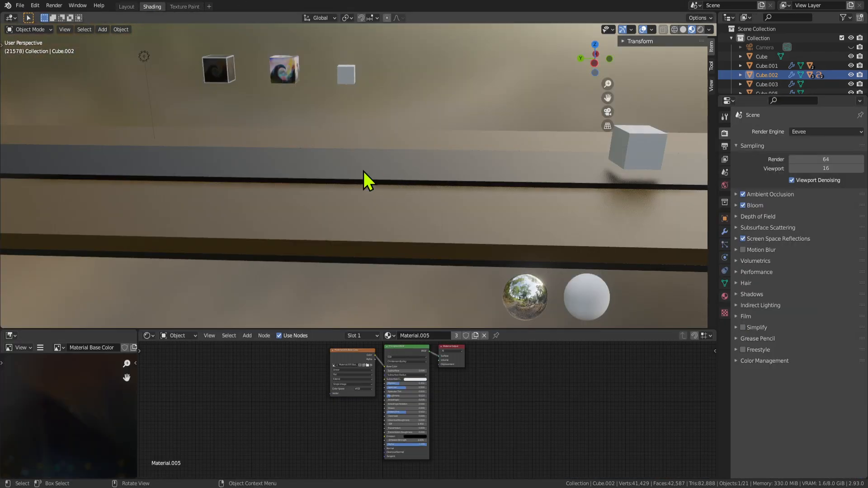
pyautogui.click(125, 147)
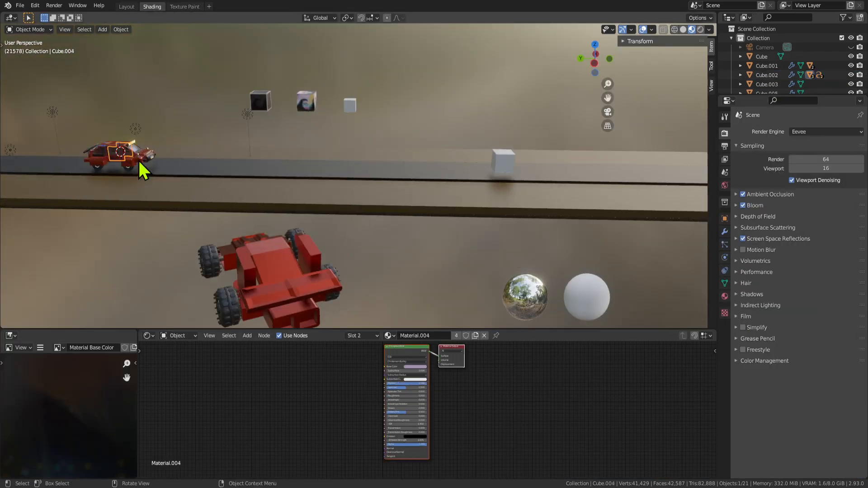
pyautogui.click(122, 164)
pyautogui.press('KP_Decimal')
pyautogui.moveTo(441, 141); pyautogui.dragTo(367, 135, button='middle')
pyautogui.scroll(3, 391, 150)
pyautogui.press('Tab')
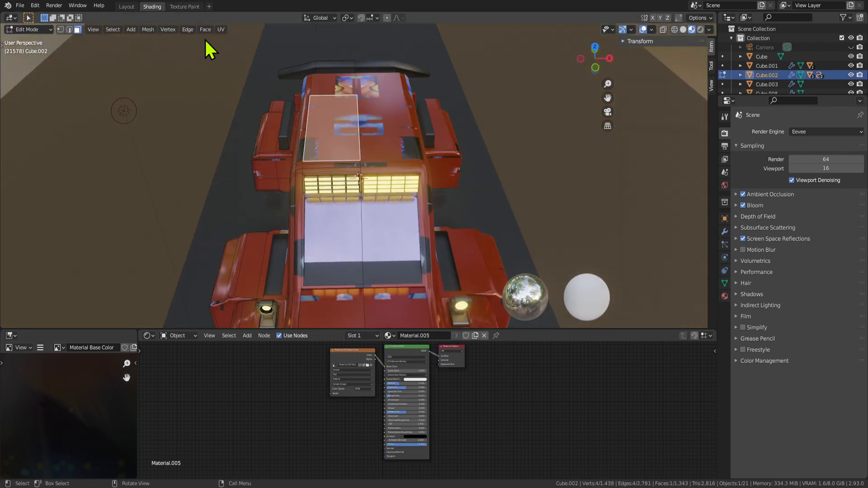
# Set the paint colour to black and fill the whole car body with it in Texture Paint.
pyautogui.click(184, 6)
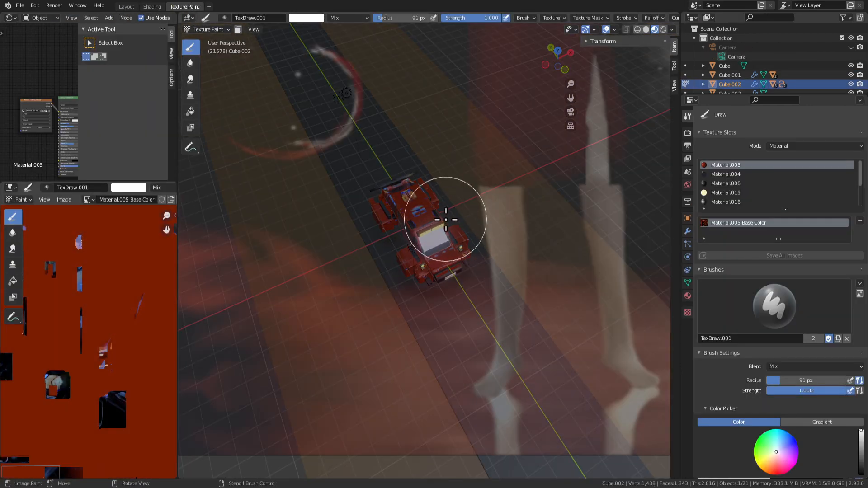
pyautogui.click(310, 19)
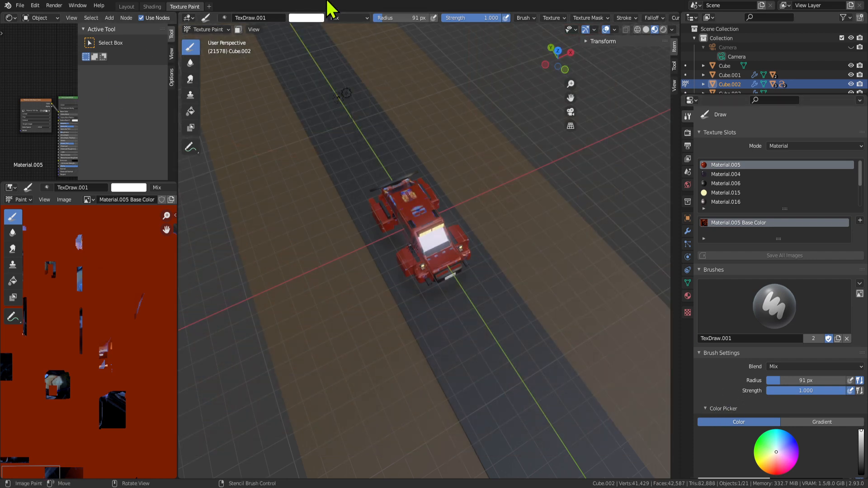
pyautogui.click(317, 18)
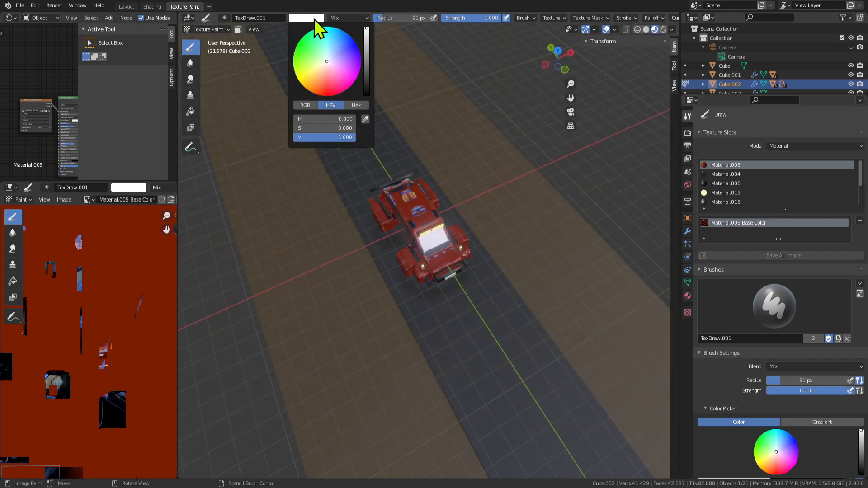
pyautogui.moveTo(368, 57); pyautogui.dragTo(368, 96)
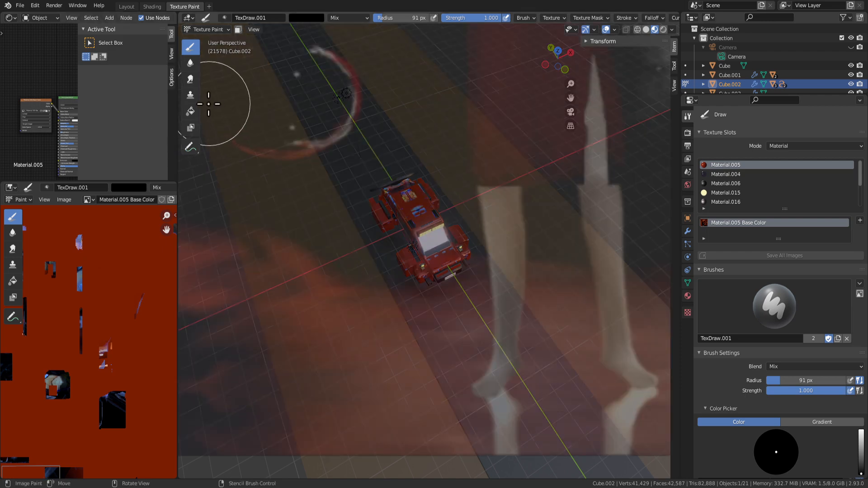
pyautogui.click(190, 111)
pyautogui.click(410, 231)
pyautogui.scroll(5, 410, 231)
pyautogui.moveTo(439, 199); pyautogui.dragTo(432, 167, button='middle')
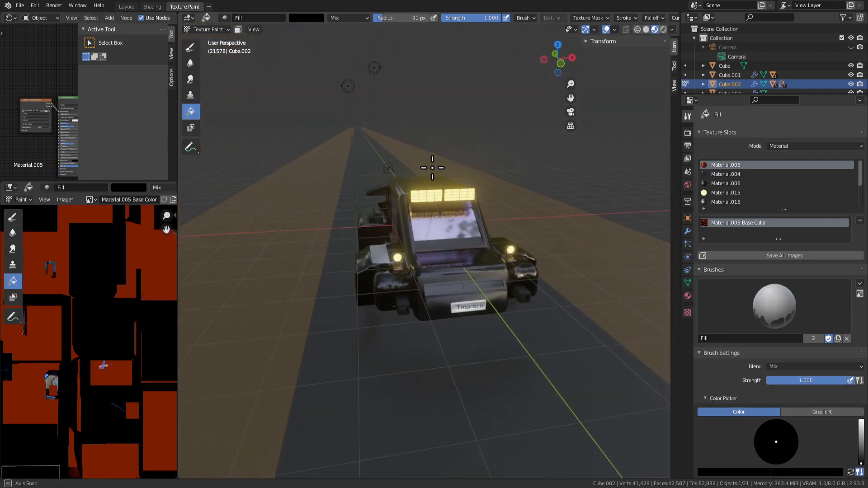
pyautogui.scroll(4, 461, 219)
pyautogui.moveTo(461, 219); pyautogui.dragTo(461, 238, button='middle')
pyautogui.scroll(-5, 477, 233)
# Create a new brush texture for the Fill brush and load the image 95 SD.png into it.
pyautogui.press('Tab')
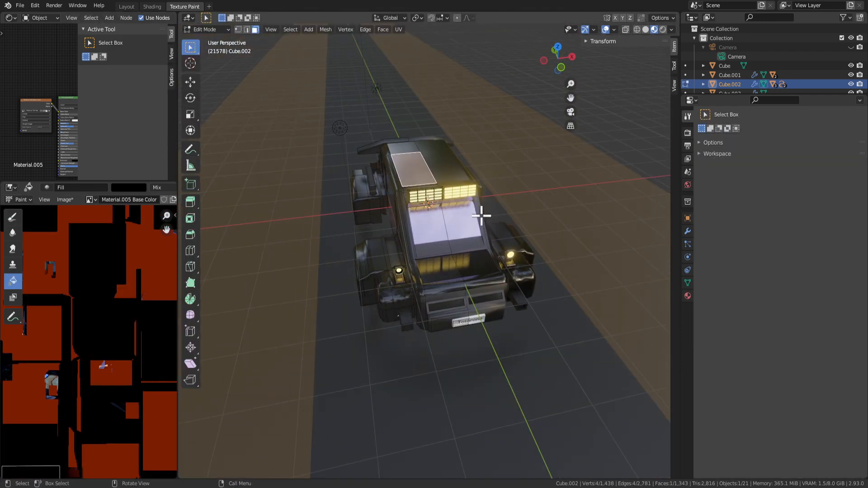
pyautogui.press('Tab')
pyautogui.scroll(3, 463, 251)
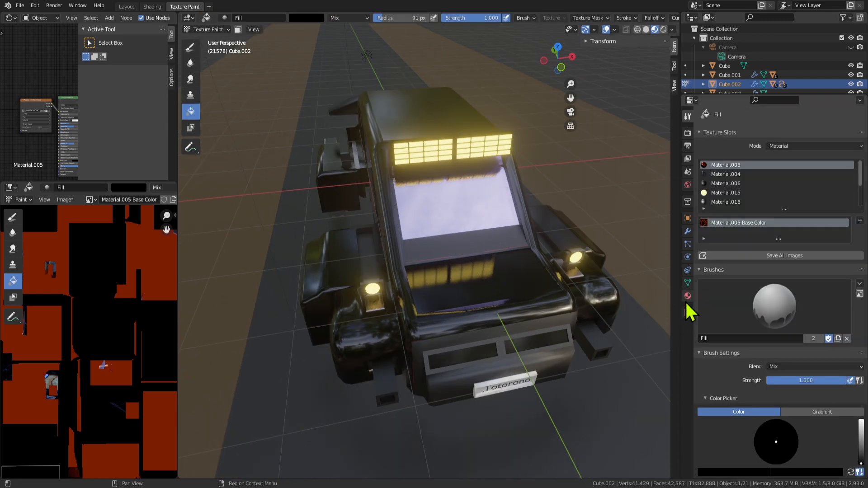
pyautogui.click(687, 311)
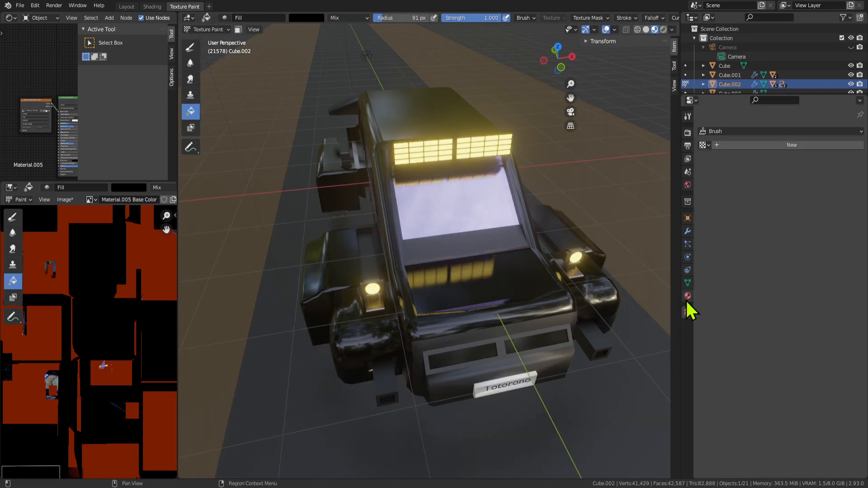
pyautogui.click(734, 143)
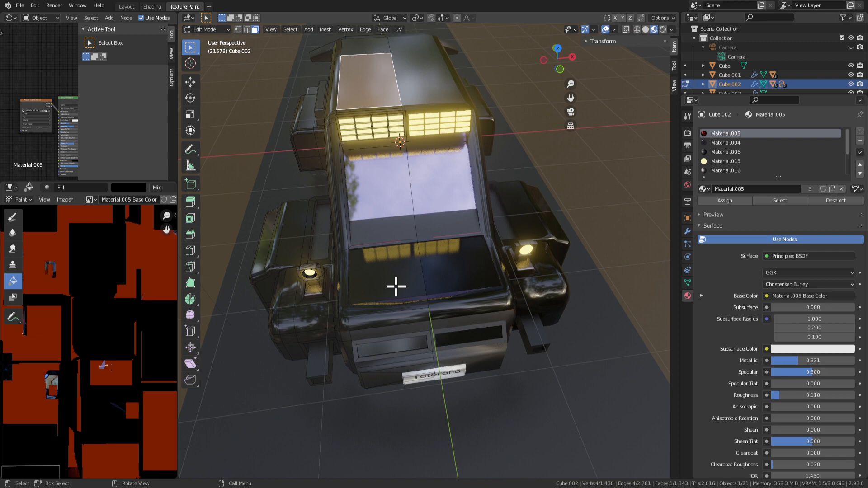
# Select the hood face on one side of the centre line and return to texture painting in top view.
pyautogui.click(397, 287)
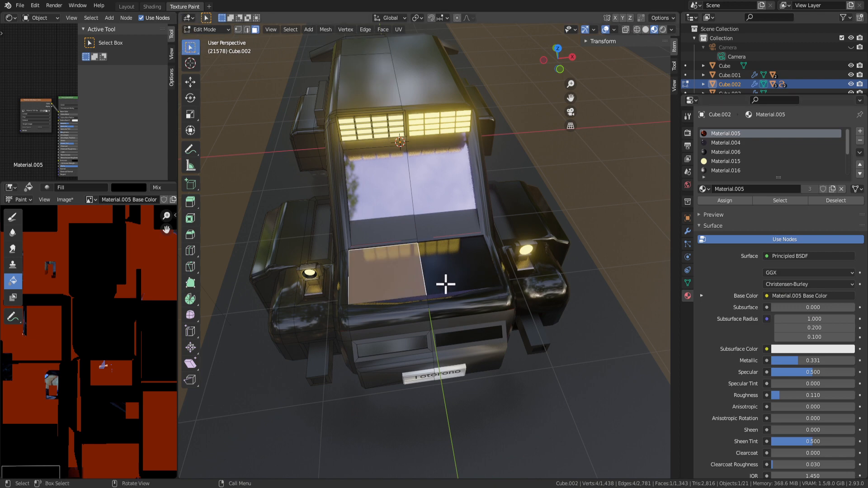
pyautogui.press('KP_7')
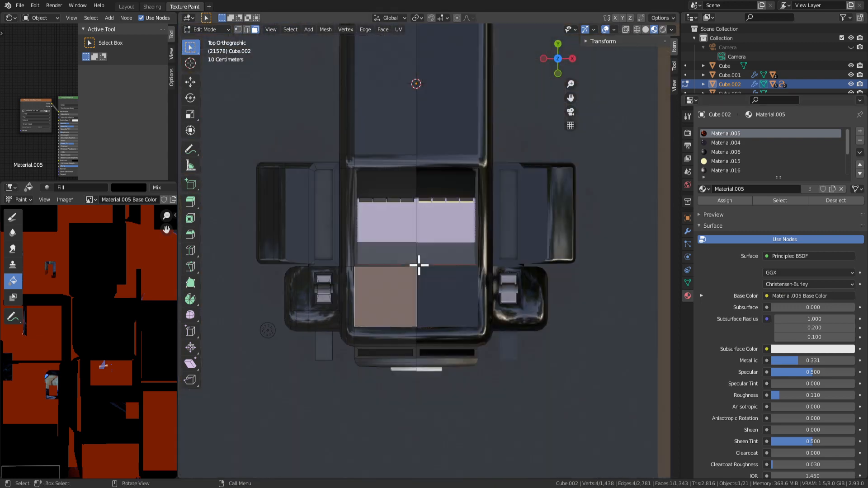
pyautogui.scroll(3, 412, 262)
pyautogui.scroll(-3, 413, 262)
pyautogui.scroll(-2, 76, 354)
pyautogui.scroll(4, 360, 250)
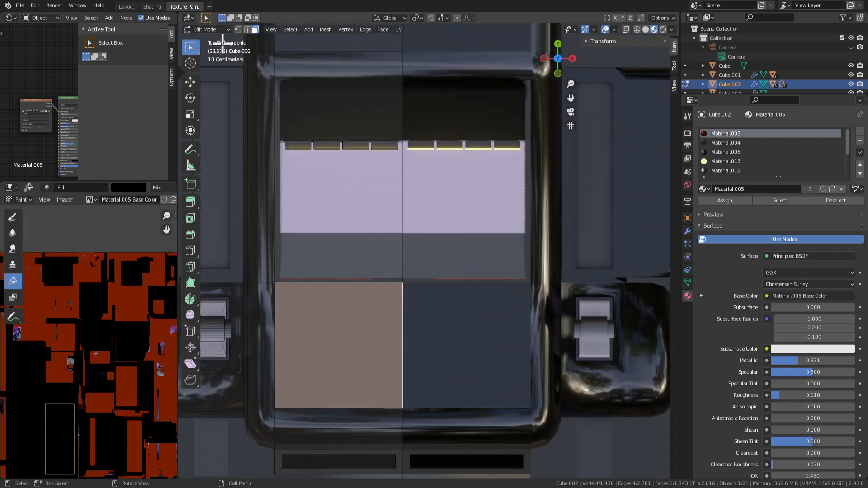
pyautogui.press('Tab')
pyautogui.scroll(-3, 317, 398)
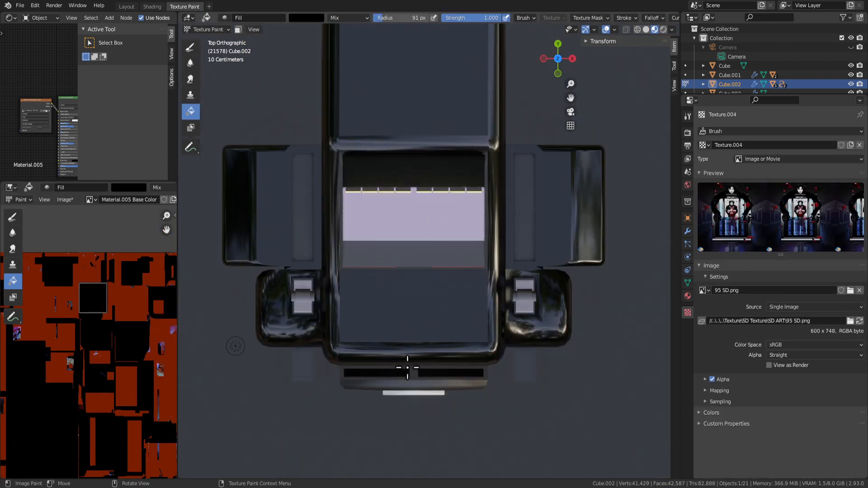
# Show the brush settings and switch from the Fill brush to the Draw brush in texture painting.
pyautogui.click(688, 132)
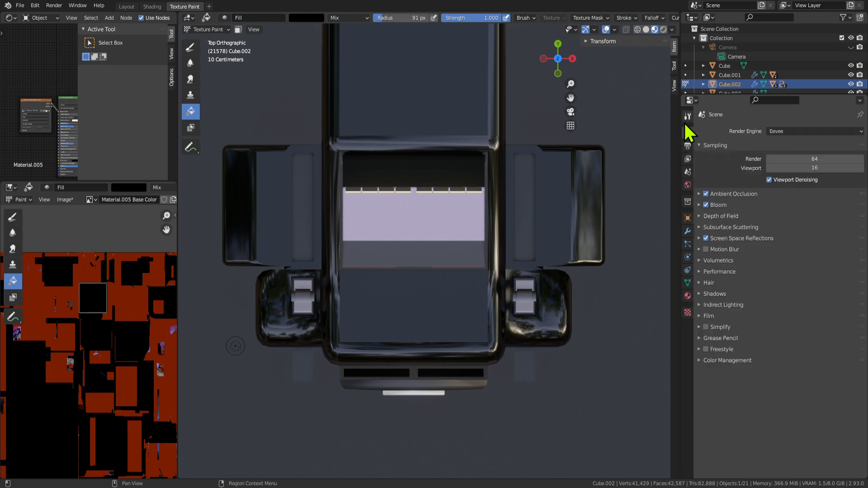
pyautogui.click(688, 116)
pyautogui.scroll(-5, 792, 383)
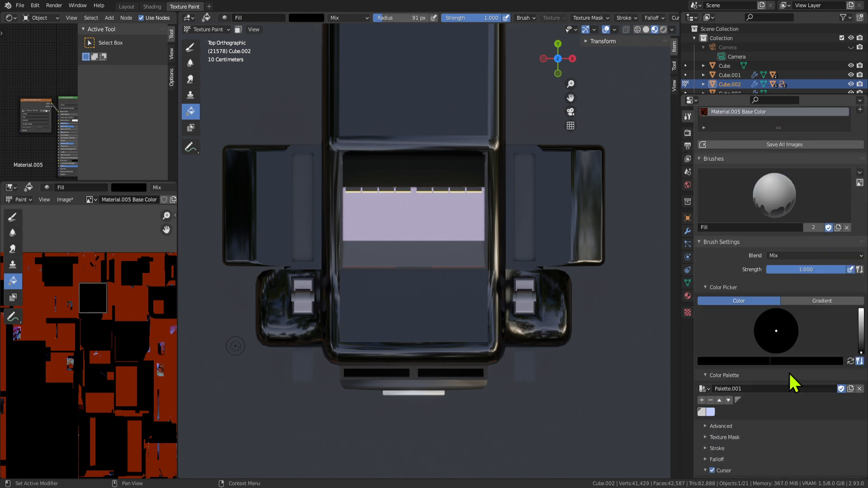
pyautogui.scroll(-5, 787, 400)
pyautogui.scroll(5, 774, 389)
pyautogui.scroll(-5, 764, 371)
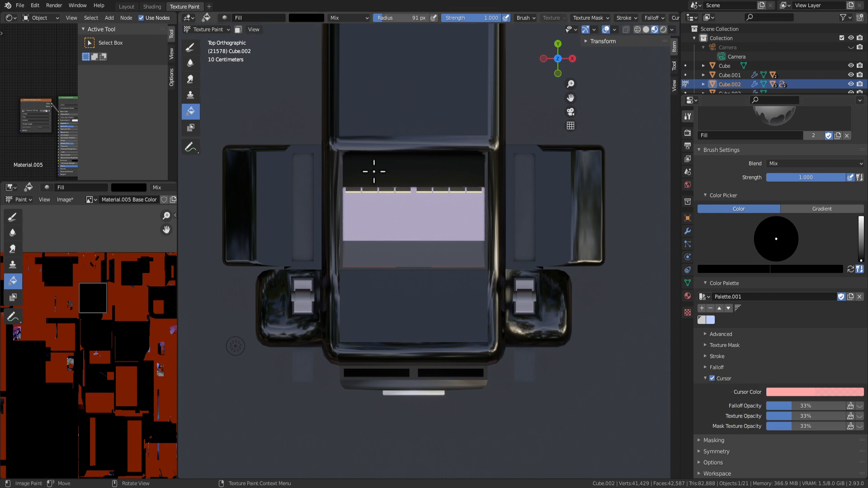
pyautogui.click(190, 47)
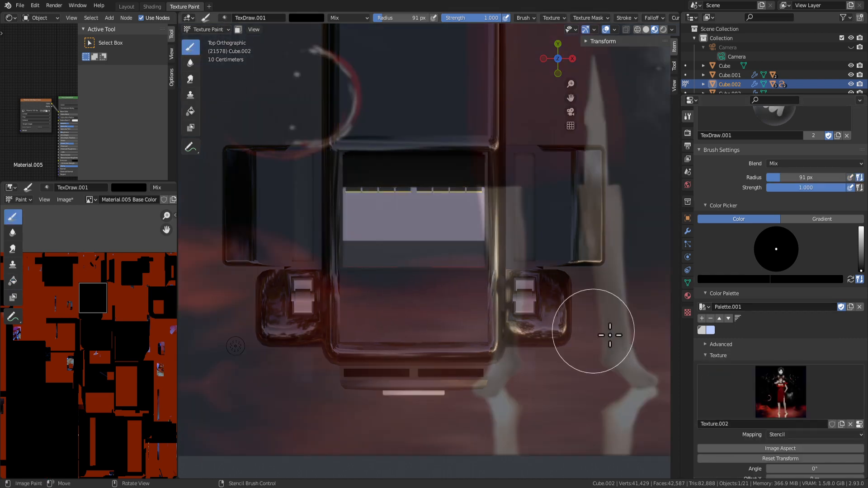
pyautogui.moveTo(617, 352)
pyautogui.keyDown('shift'); pyautogui.mouseDown(button='right')
pyautogui.moveTo(591, 334)
pyautogui.moveTo(461, 175)
pyautogui.moveTo(529, 87)
pyautogui.moveTo(430, 248)
pyautogui.moveTo(518, 344)
pyautogui.moveTo(442, 276)
pyautogui.moveTo(416, 226)
pyautogui.mouseUp(button='right'); pyautogui.keyUp('shift')
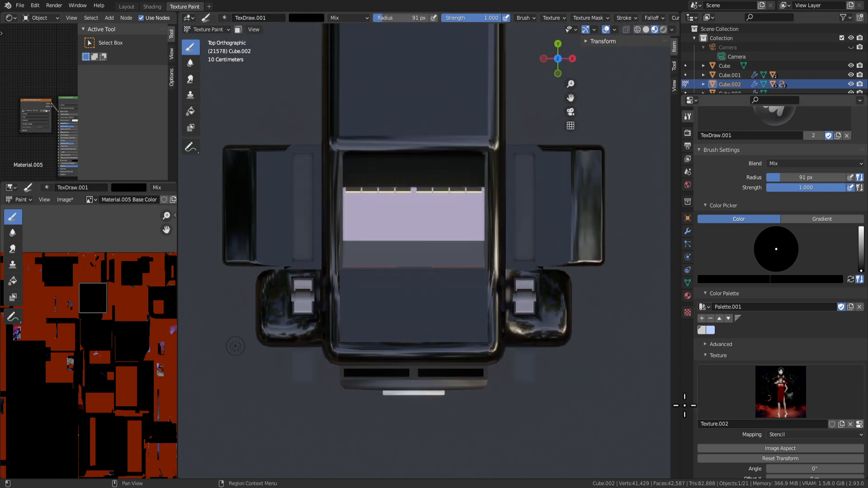
# Assign Texture.004, the Project L. artwork, as the Draw brush's stencil texture.
pyautogui.doubleClick(712, 424)
pyautogui.click(723, 357)
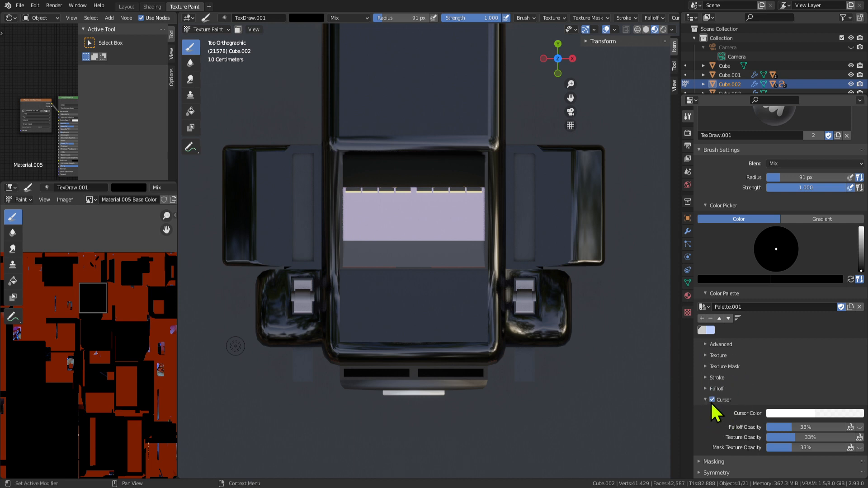
pyautogui.scroll(-2, 729, 425)
pyautogui.click(708, 335)
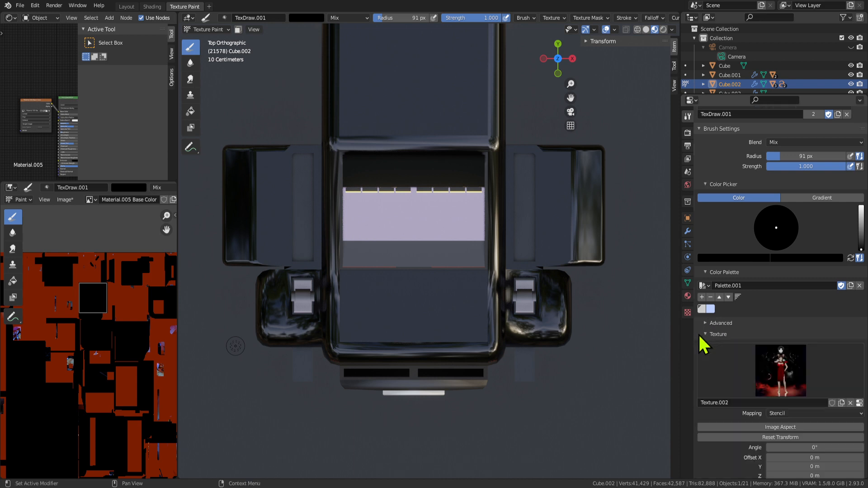
pyautogui.click(825, 366)
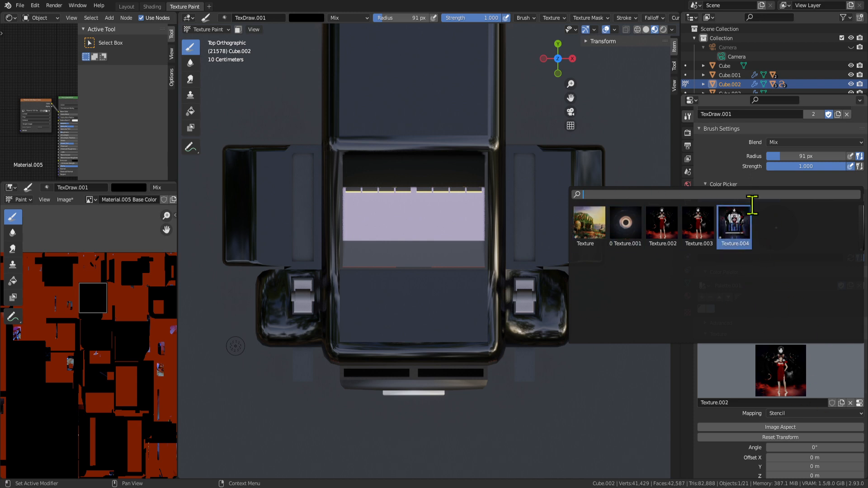
pyautogui.click(731, 230)
# Shrink and position the Project L. stencil so it covers one half of the hood.
pyautogui.moveTo(407, 223); pyautogui.dragTo(388, 334, button='right')
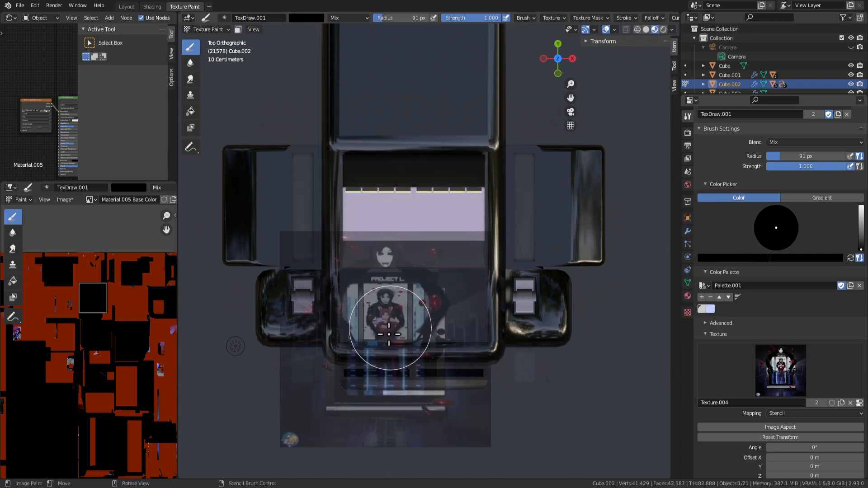
pyautogui.moveTo(449, 407)
pyautogui.mouseDown(button='right')
pyautogui.moveTo(475, 427)
pyautogui.moveTo(440, 367)
pyautogui.moveTo(382, 318)
pyautogui.moveTo(399, 334)
pyautogui.mouseUp(button='right')
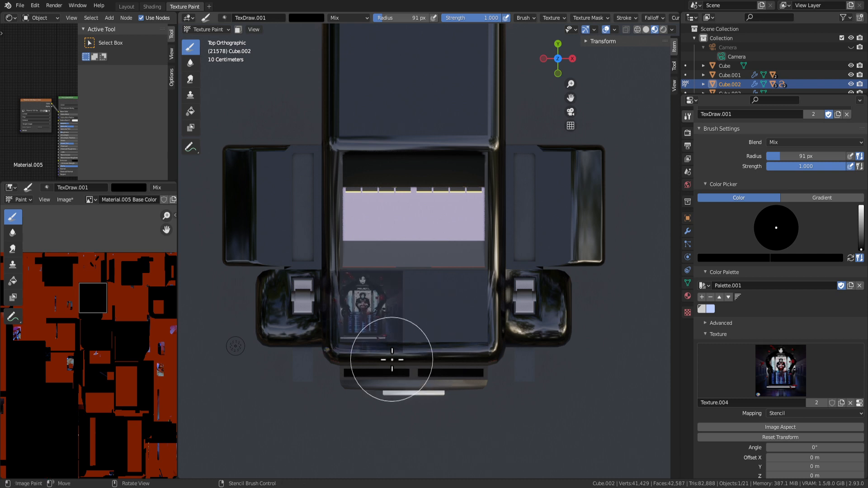
pyautogui.keyDown('shift'); pyautogui.moveTo(407, 331); pyautogui.dragTo(385, 322, button='right'); pyautogui.keyUp('shift')
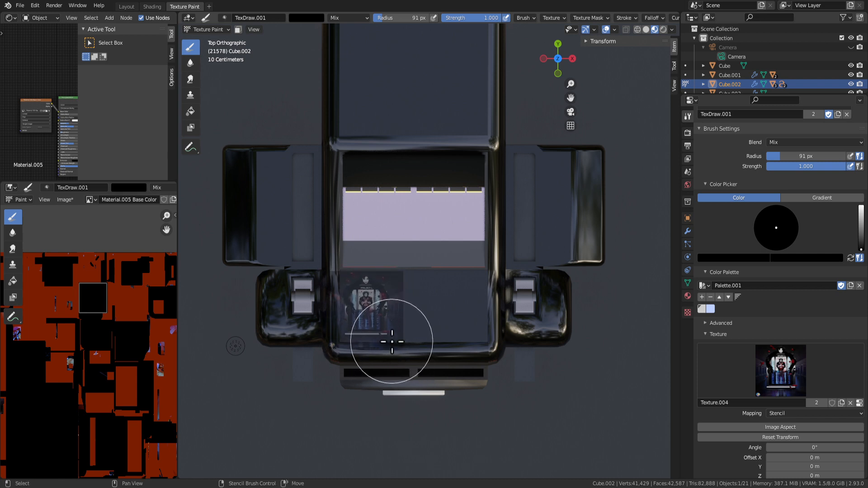
pyautogui.keyDown('shift'); pyautogui.moveTo(389, 337); pyautogui.dragTo(373, 317, button='right'); pyautogui.keyUp('shift')
pyautogui.scroll(2, 386, 356)
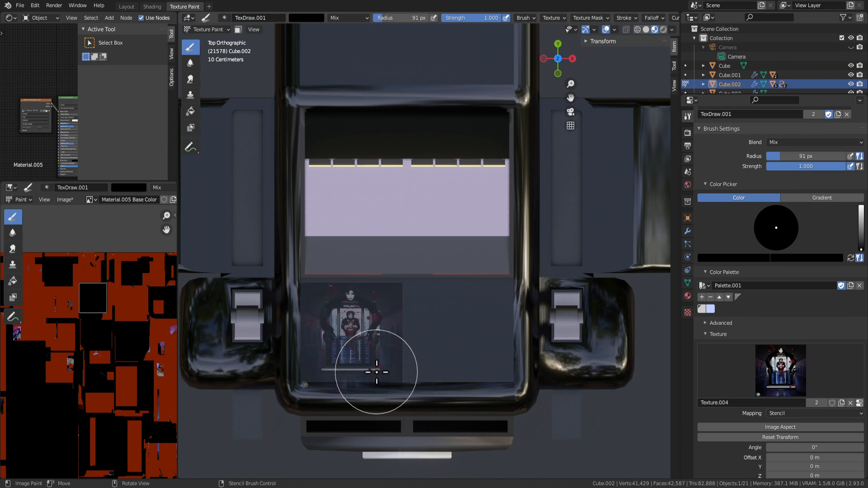
pyautogui.moveTo(378, 368)
pyautogui.keyDown('shift'); pyautogui.mouseDown(button='right')
pyautogui.moveTo(411, 397)
pyautogui.moveTo(386, 370)
pyautogui.moveTo(355, 426)
pyautogui.moveTo(362, 411)
pyautogui.moveTo(416, 436)
pyautogui.moveTo(349, 380)
pyautogui.mouseUp(button='right'); pyautogui.keyUp('shift')
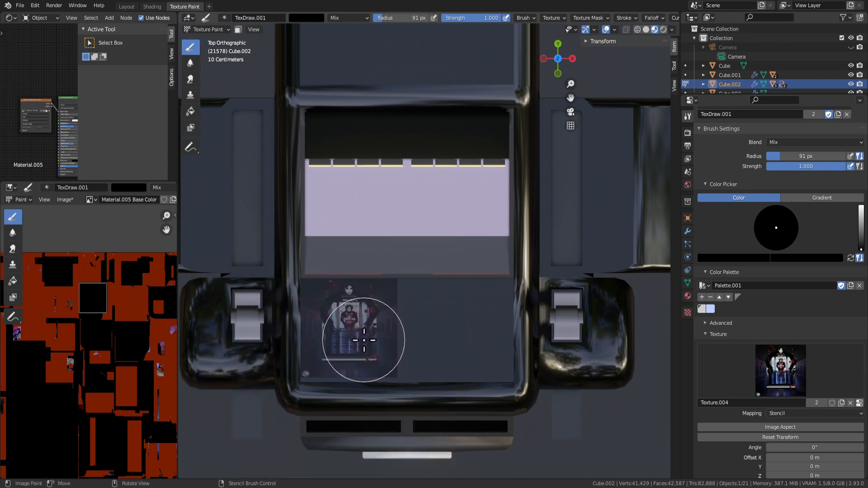
pyautogui.keyDown('shift'); pyautogui.moveTo(364, 340); pyautogui.dragTo(367, 343, button='right'); pyautogui.keyUp('shift')
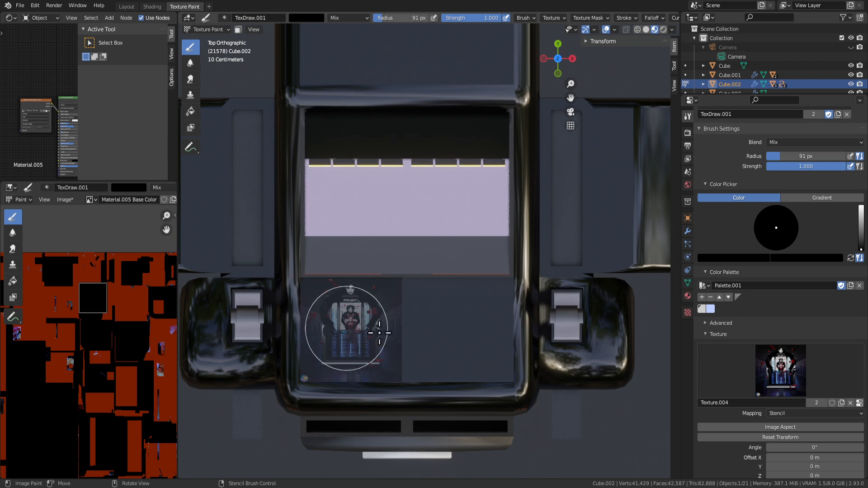
# Set the paint colour to white and paint the stencil artwork across the hood, realigning the stencil and repainting it.
pyautogui.click(312, 19)
pyautogui.moveTo(367, 87); pyautogui.dragTo(368, 27)
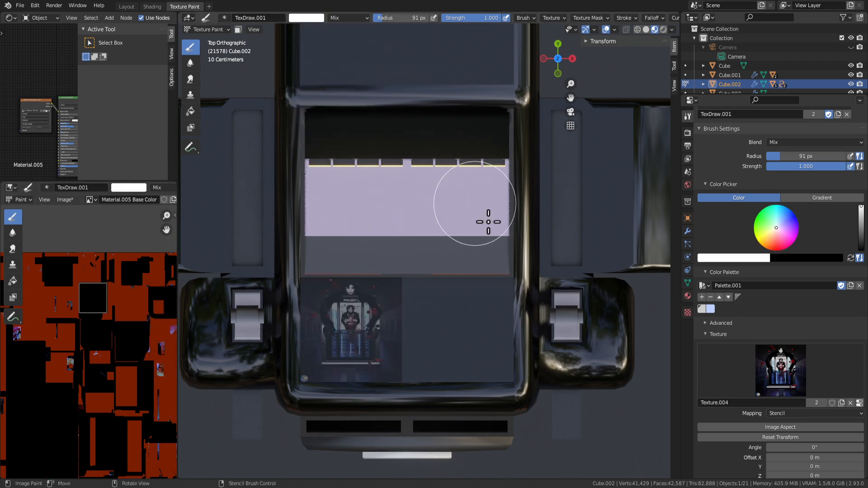
pyautogui.moveTo(465, 310); pyautogui.dragTo(446, 378)
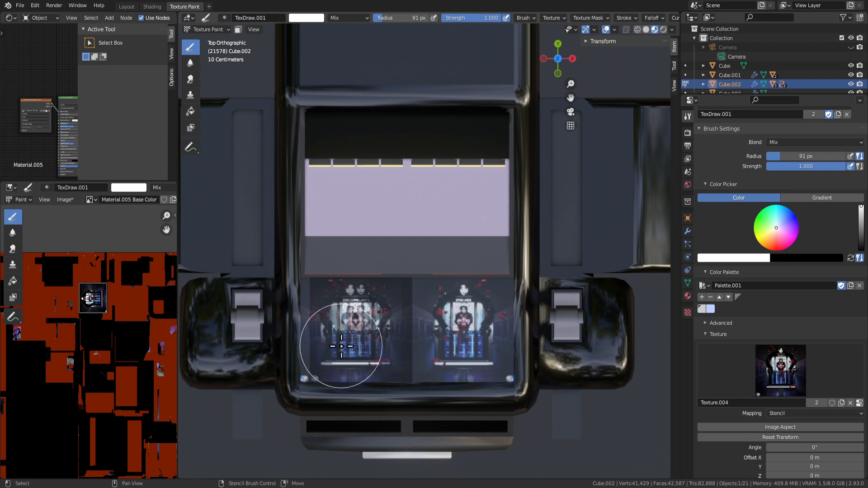
pyautogui.click(349, 345)
pyautogui.scroll(-2, 808, 452)
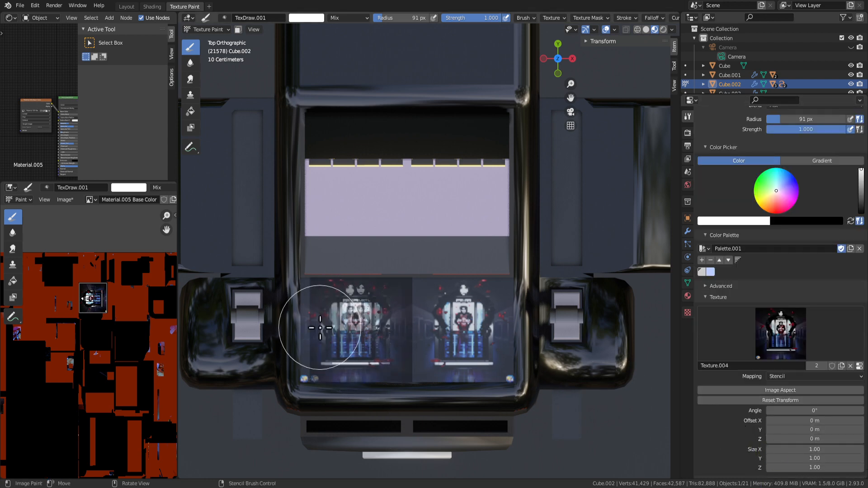
pyautogui.moveTo(368, 330)
pyautogui.mouseDown(button='right')
pyautogui.moveTo(205, 419)
pyautogui.moveTo(346, 348)
pyautogui.moveTo(349, 330)
pyautogui.moveTo(359, 374)
pyautogui.moveTo(378, 364)
pyautogui.moveTo(358, 365)
pyautogui.moveTo(365, 344)
pyautogui.mouseUp(button='right')
pyautogui.moveTo(374, 322)
pyautogui.mouseDown()
pyautogui.moveTo(317, 289)
pyautogui.moveTo(441, 339)
pyautogui.moveTo(439, 399)
pyautogui.moveTo(475, 384)
pyautogui.mouseUp()
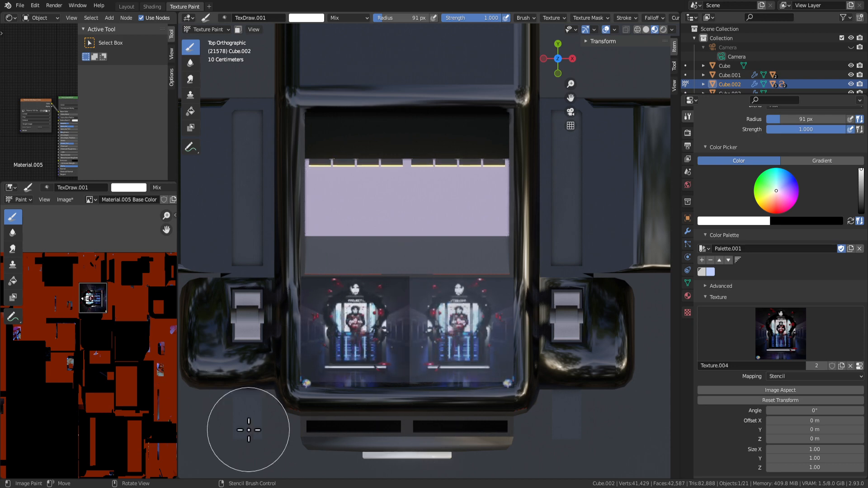
# Switch to the Layout workspace and examine the painted hood from the front and side.
pyautogui.click(128, 6)
pyautogui.moveTo(500, 368)
pyautogui.mouseDown(button='middle')
pyautogui.moveTo(478, 381)
pyautogui.moveTo(578, 385)
pyautogui.moveTo(486, 286)
pyautogui.moveTo(517, 273)
pyautogui.moveTo(428, 324)
pyautogui.moveTo(471, 288)
pyautogui.moveTo(515, 270)
pyautogui.moveTo(467, 330)
pyautogui.moveTo(493, 282)
pyautogui.moveTo(351, 253)
pyautogui.moveTo(300, 296)
pyautogui.moveTo(317, 277)
pyautogui.moveTo(348, 335)
pyautogui.moveTo(324, 312)
pyautogui.moveTo(353, 393)
pyautogui.moveTo(495, 345)
pyautogui.moveTo(312, 286)
pyautogui.moveTo(335, 322)
pyautogui.moveTo(407, 303)
pyautogui.moveTo(427, 326)
pyautogui.moveTo(287, 321)
pyautogui.moveTo(205, 294)
pyautogui.moveTo(7, 299)
pyautogui.mouseUp(button='middle')
pyautogui.moveTo(390, 281); pyautogui.dragTo(365, 345, button='middle')
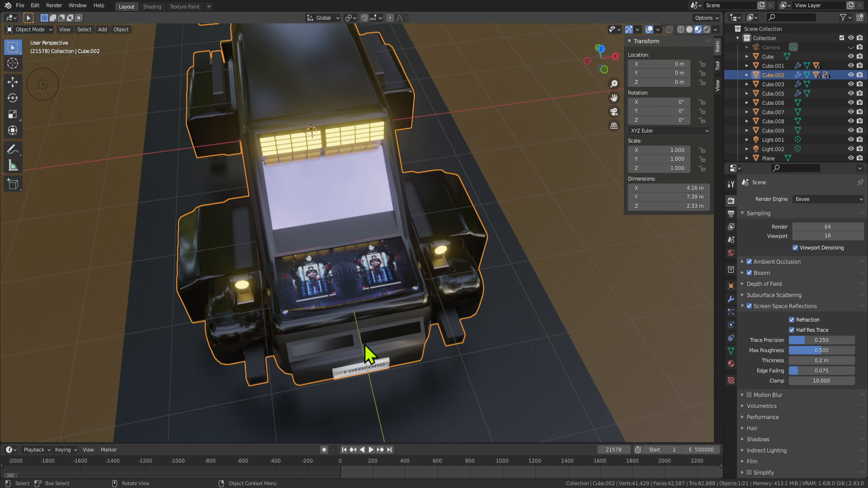
pyautogui.scroll(4, 292, 324)
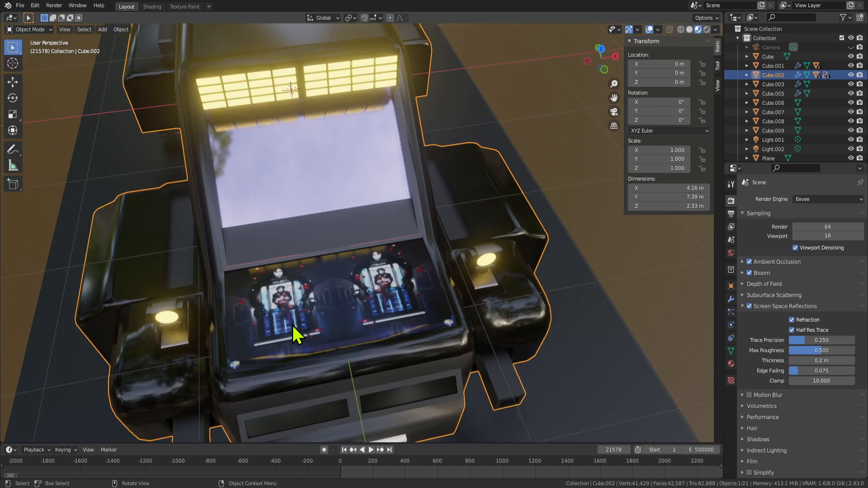
pyautogui.scroll(-4, 368, 313)
pyautogui.moveTo(349, 303); pyautogui.dragTo(407, 281, button='middle')
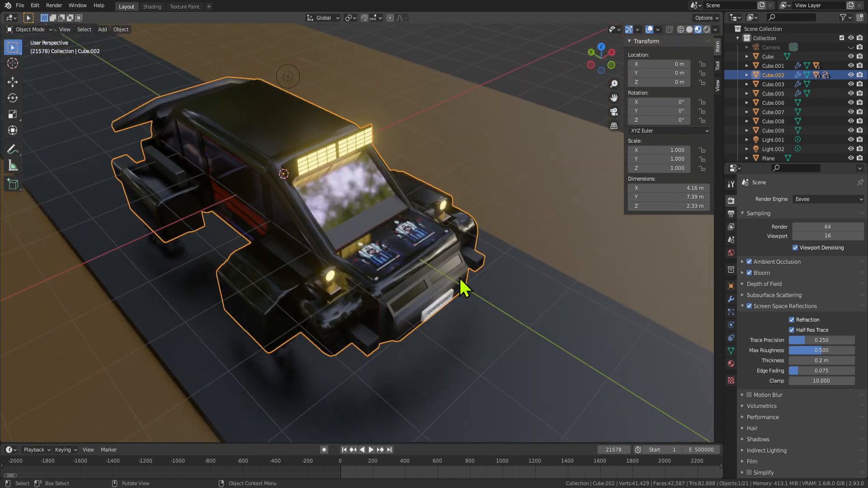
pyautogui.moveTo(258, 347); pyautogui.dragTo(335, 294, button='middle')
# Select two adjoining roof faces on one side of the car's centre line and return to Object Mode.
pyautogui.press('Tab')
pyautogui.press('Tab')
pyautogui.press('Tab')
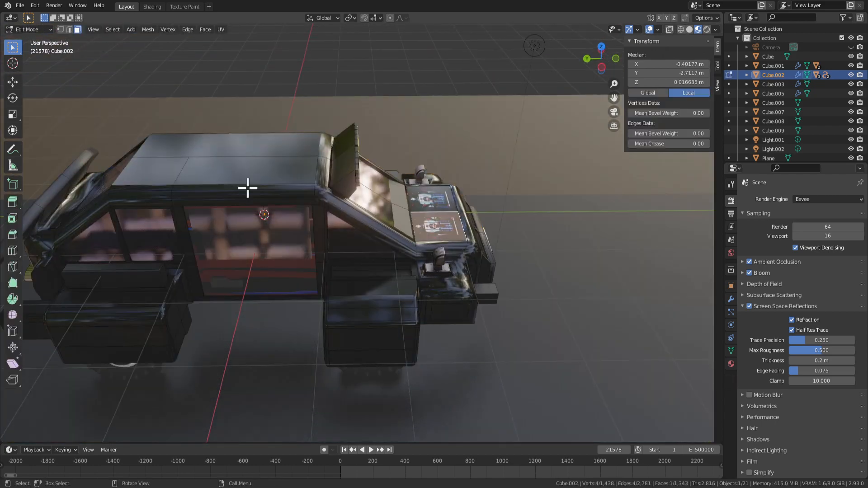
pyautogui.click(256, 166)
pyautogui.moveTo(300, 174); pyautogui.dragTo(299, 194, button='middle')
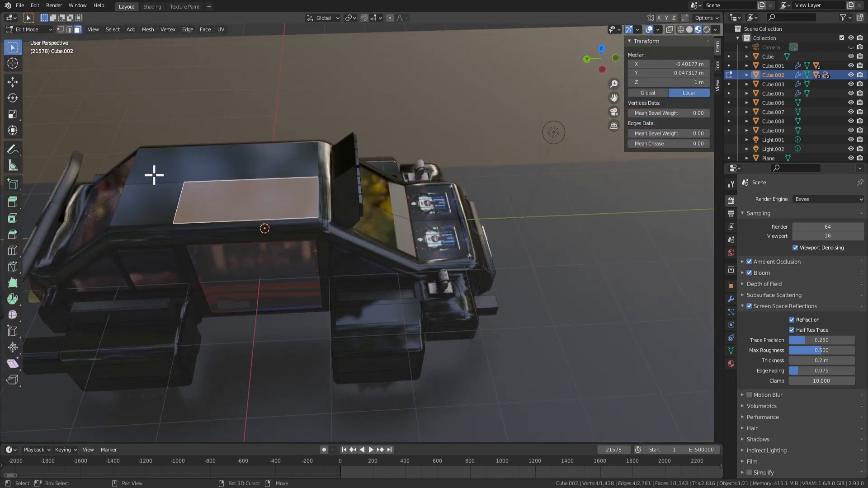
pyautogui.keyDown('shift'); pyautogui.click(172, 198); pyautogui.keyUp('shift')
pyautogui.moveTo(296, 226); pyautogui.dragTo(454, 132, button='middle')
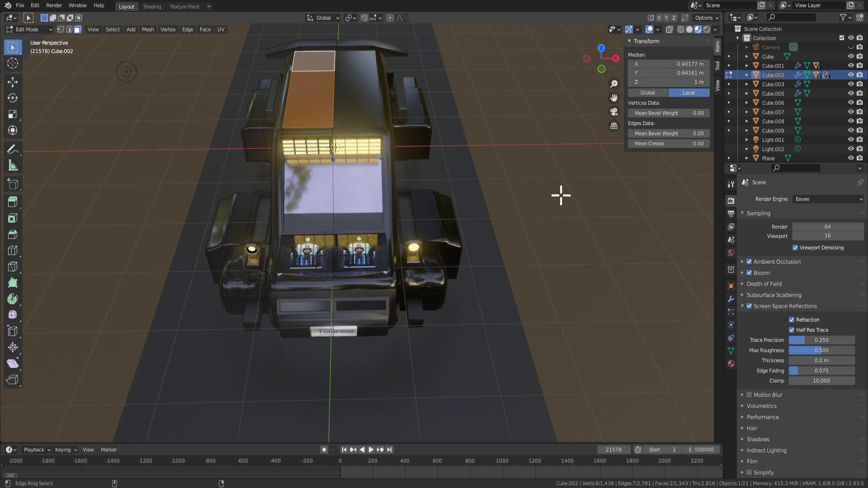
pyautogui.press('Tab')
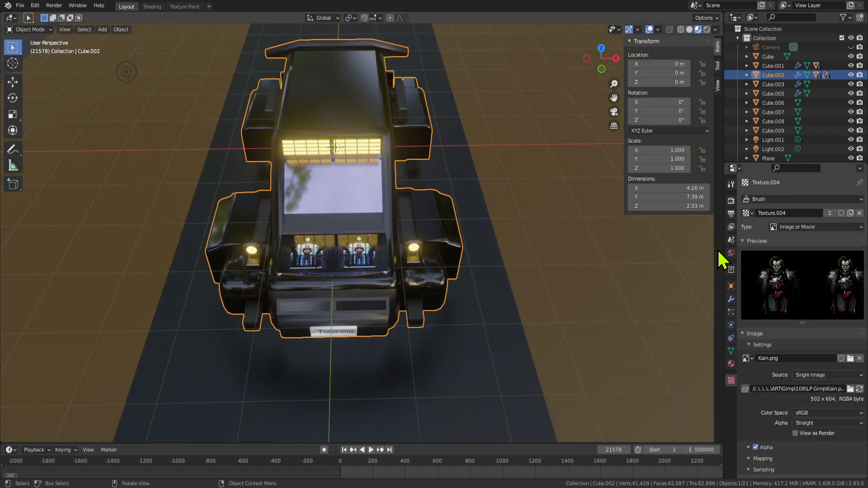
# Load the image 84.png into brush texture Texture.004 and view the car from directly above.
pyautogui.scroll(3, 390, 310)
pyautogui.scroll(-3, 370, 277)
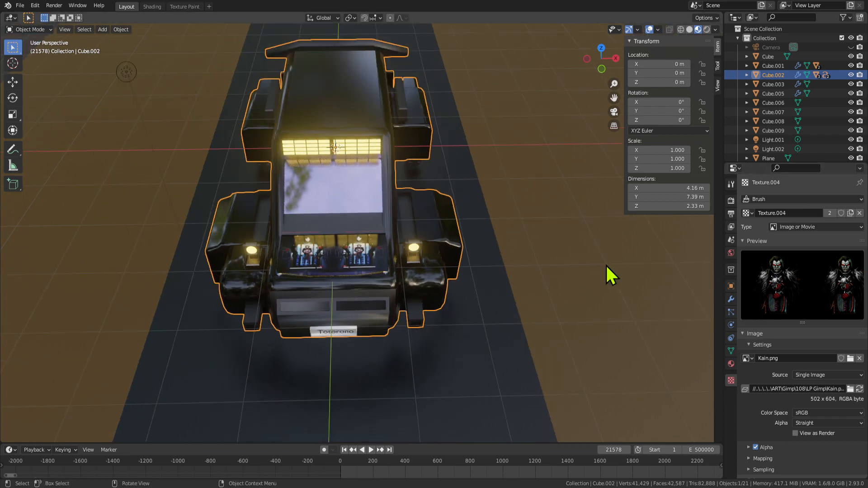
pyautogui.moveTo(612, 289)
pyautogui.mouseDown(button='middle')
pyautogui.moveTo(582, 310)
pyautogui.moveTo(610, 305)
pyautogui.mouseUp(button='middle')
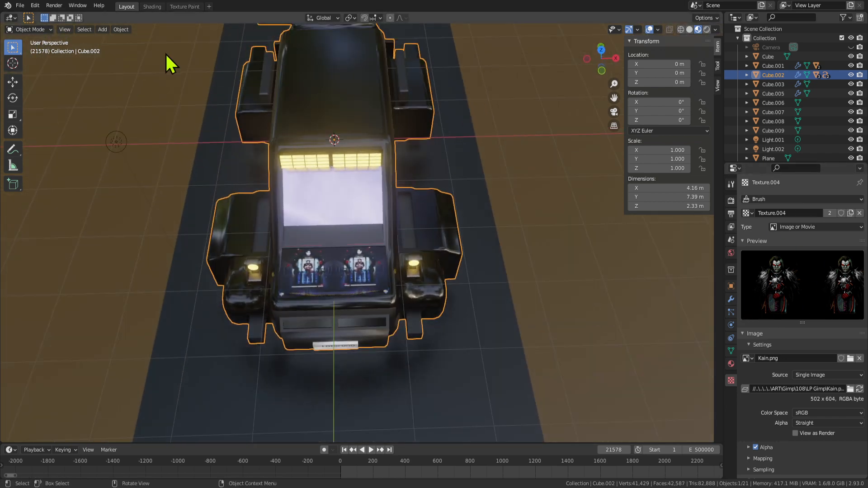
pyautogui.scroll(1, 423, 258)
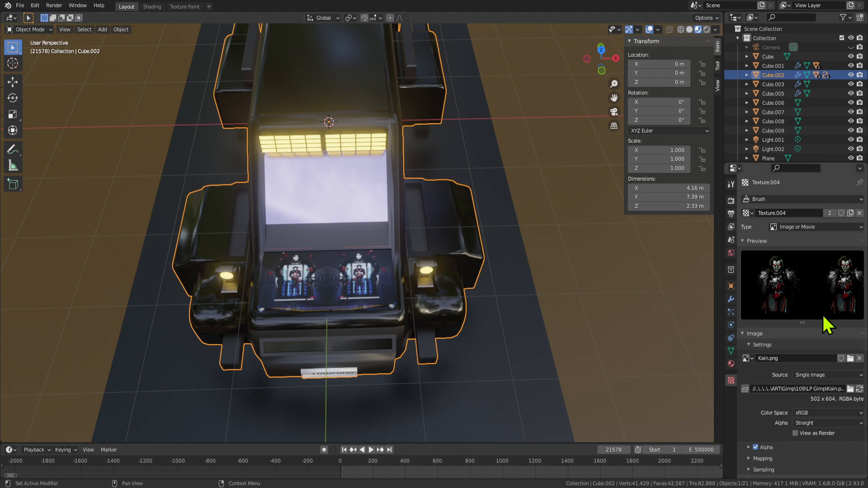
pyautogui.scroll(-3, 457, 390)
pyautogui.moveTo(457, 389); pyautogui.dragTo(338, 247, button='middle')
pyautogui.press('KP_7')
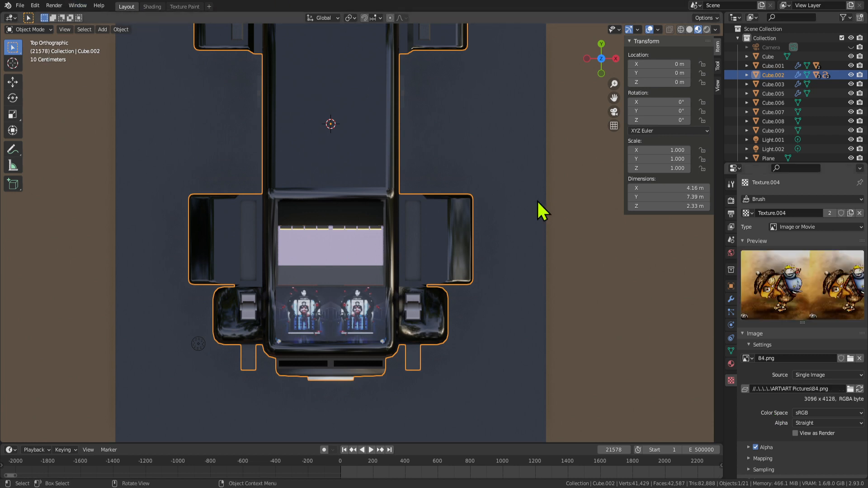
pyautogui.scroll(4, 330, 246)
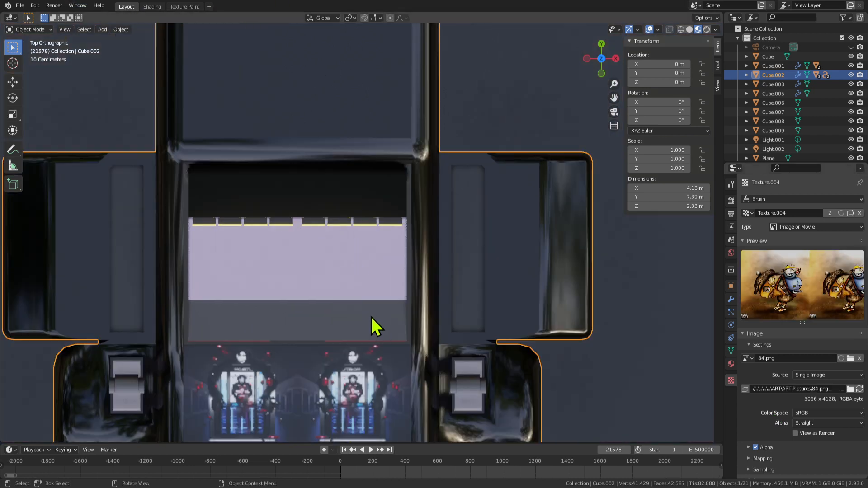
pyautogui.scroll(-3, 519, 342)
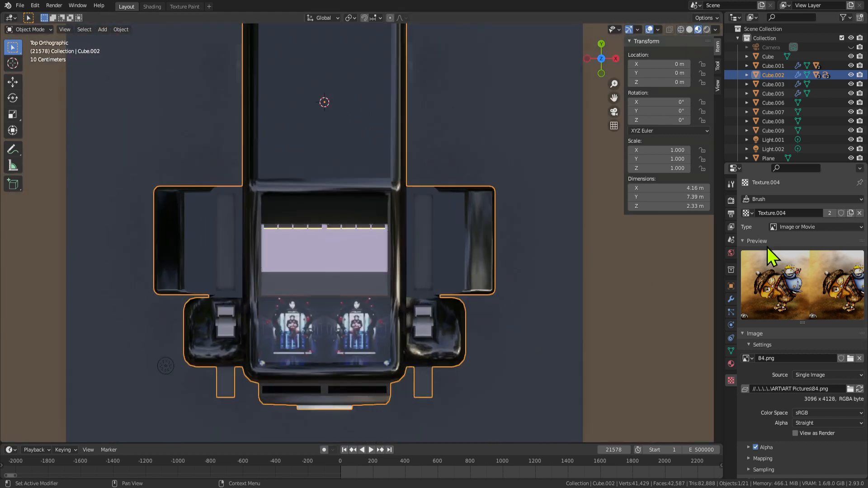
pyautogui.click(731, 214)
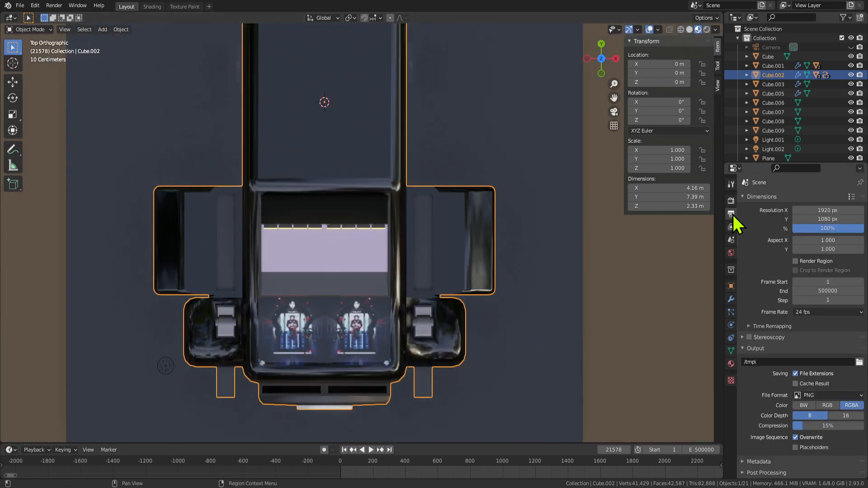
pyautogui.click(730, 202)
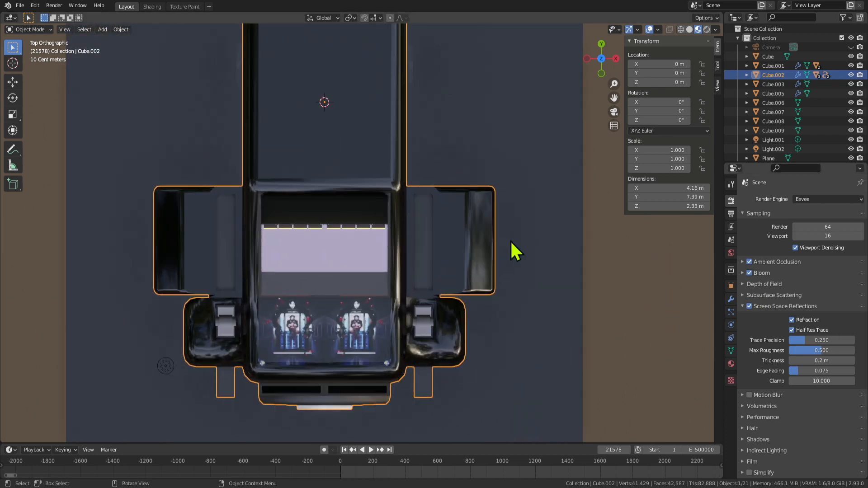
pyautogui.scroll(-2, 510, 240)
pyautogui.scroll(1, 398, 387)
pyautogui.scroll(-2, 579, 265)
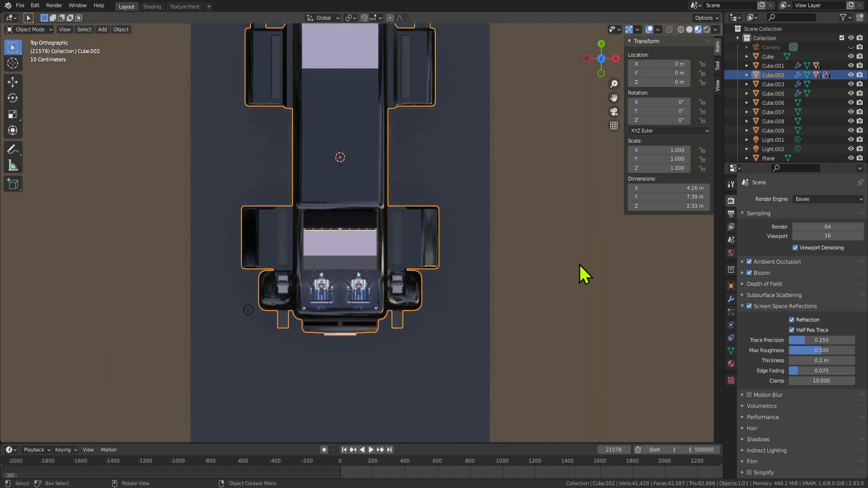
# In Edit Mode, select the rear and front roof faces on one side of the car's centre line.
pyautogui.moveTo(580, 264); pyautogui.dragTo(310, 214, button='middle')
pyautogui.keyDown('shift'); pyautogui.moveTo(379, 195); pyautogui.dragTo(425, 196, button='middle'); pyautogui.keyUp('shift')
pyautogui.press('Tab')
pyautogui.scroll(3, 393, 97)
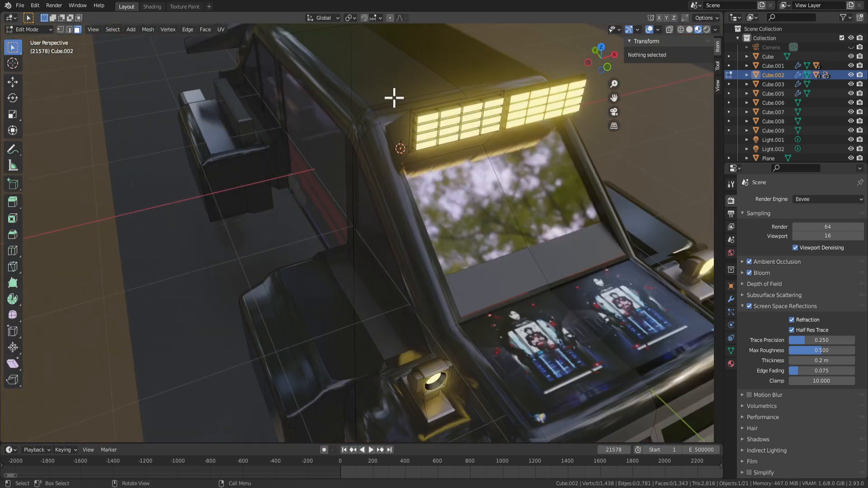
pyautogui.click(390, 92)
pyautogui.moveTo(389, 91); pyautogui.dragTo(355, 177, button='middle')
pyautogui.hotkey('ctrl', 'z')
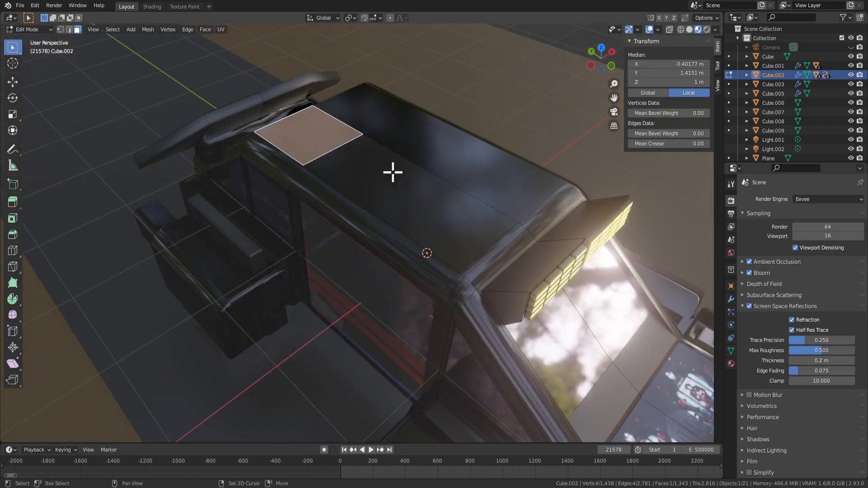
pyautogui.keyDown('shift'); pyautogui.click(436, 205); pyautogui.keyUp('shift')
pyautogui.moveTo(444, 194); pyautogui.dragTo(334, 179, button='middle')
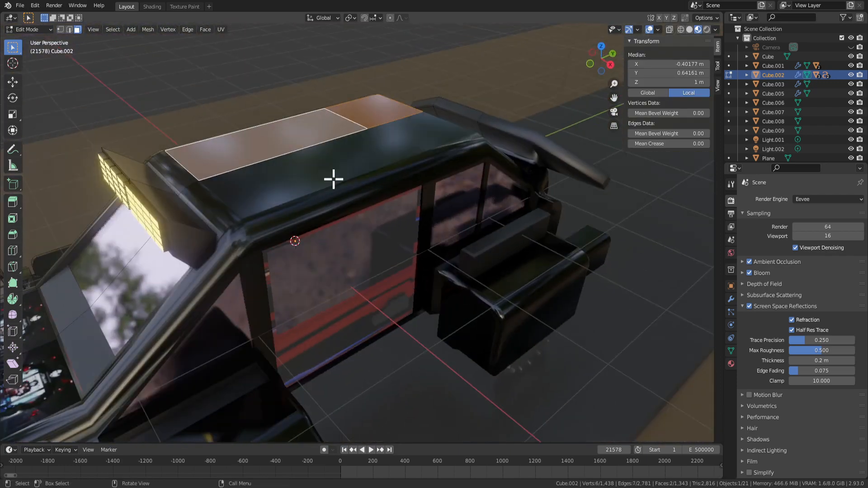
pyautogui.click(731, 186)
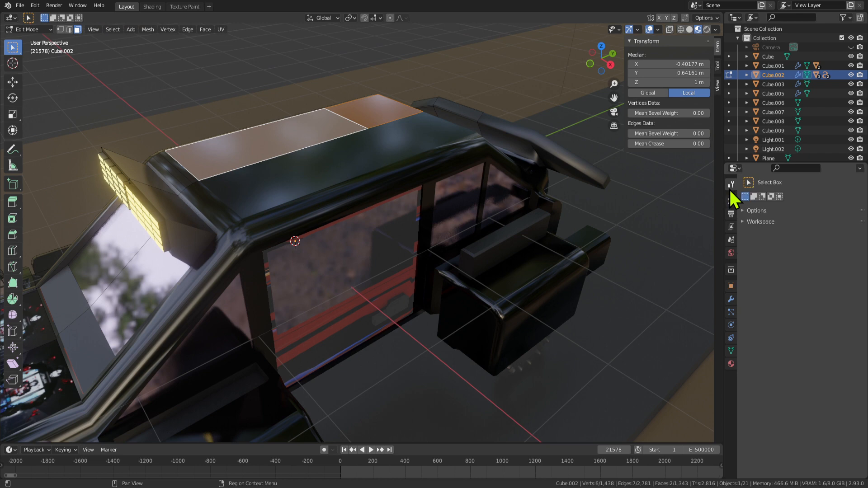
pyautogui.click(731, 214)
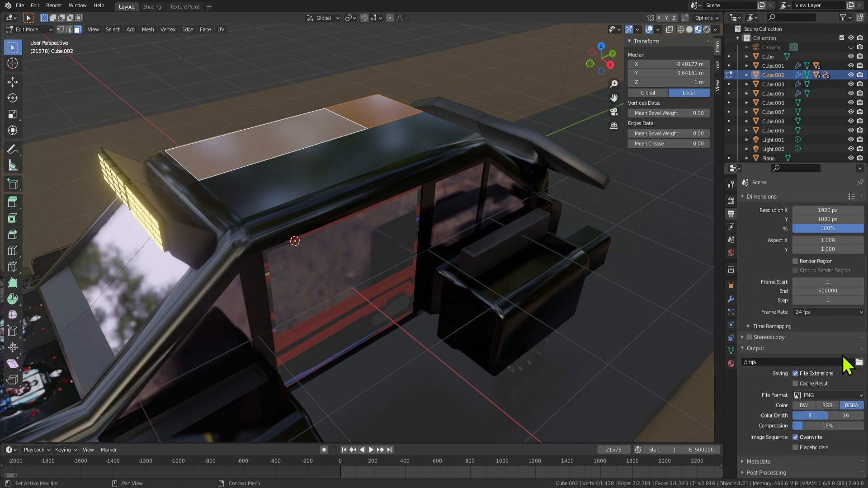
pyautogui.click(731, 201)
# Return to Object Mode and switch to the Texture Paint workspace, framing the roof from above.
pyautogui.press('Tab')
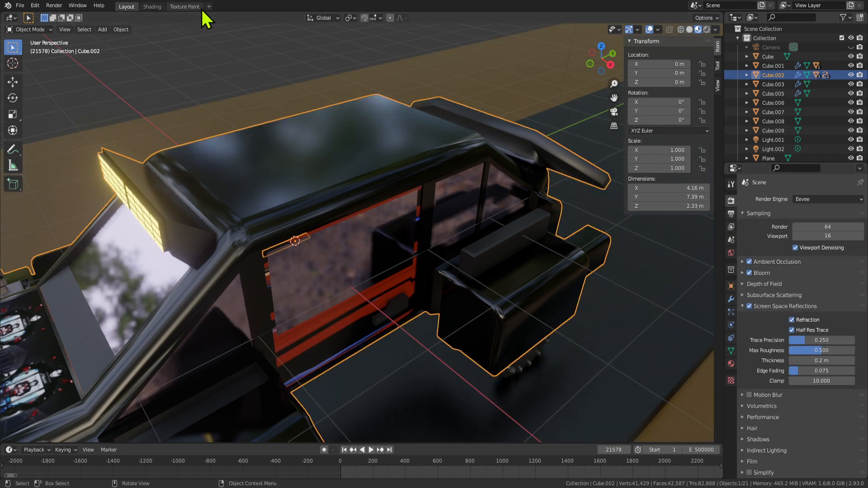
pyautogui.click(191, 6)
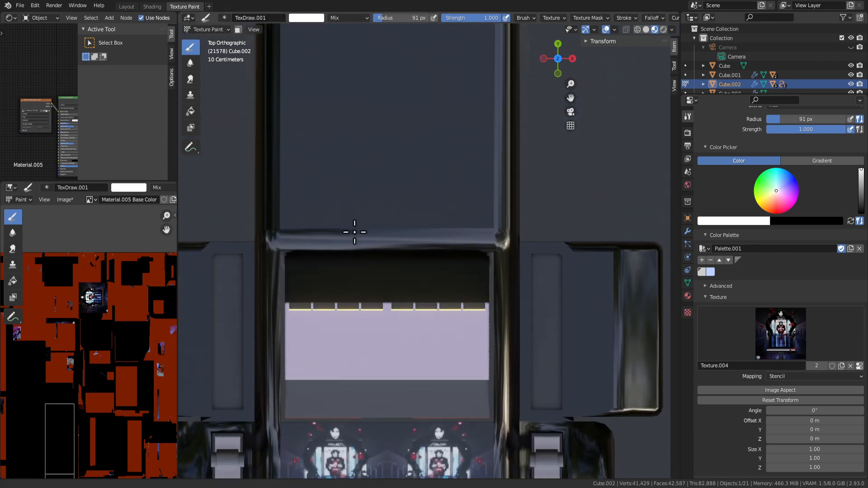
pyautogui.keyDown('shift'); pyautogui.moveTo(355, 232); pyautogui.dragTo(369, 262, button='middle'); pyautogui.keyUp('shift')
pyautogui.scroll(-3, 388, 244)
pyautogui.keyDown('shift'); pyautogui.moveTo(406, 175); pyautogui.dragTo(423, 261, button='middle'); pyautogui.keyUp('shift')
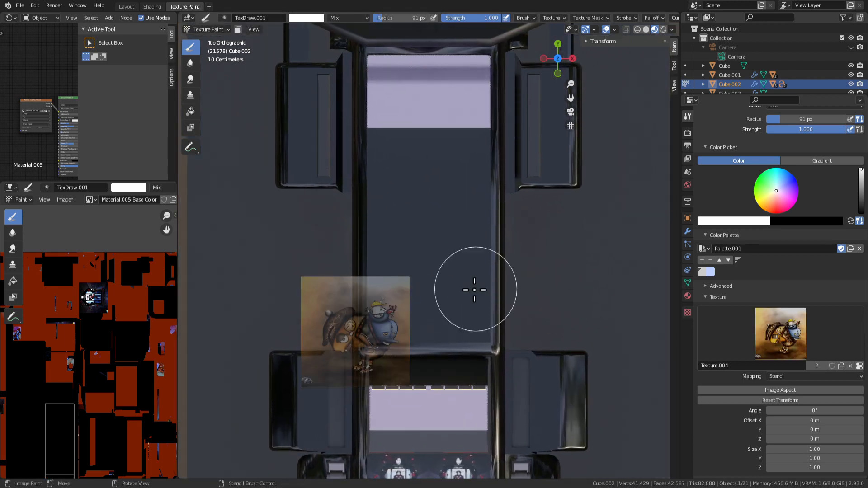
# Try placing the stencil artwork over the roof and shrinking it towards the width of one half.
pyautogui.moveTo(374, 326)
pyautogui.mouseDown(button='right')
pyautogui.moveTo(398, 252)
pyautogui.moveTo(422, 278)
pyautogui.moveTo(414, 181)
pyautogui.moveTo(407, 181)
pyautogui.mouseUp(button='right')
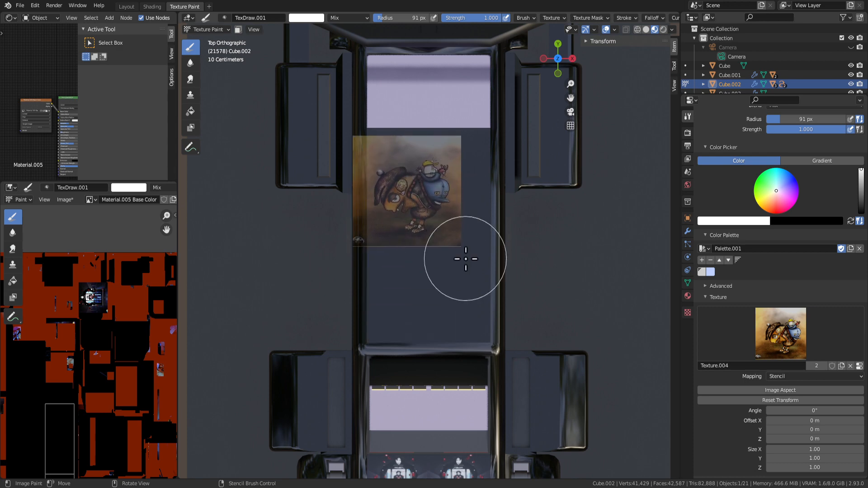
pyautogui.scroll(2, 443, 289)
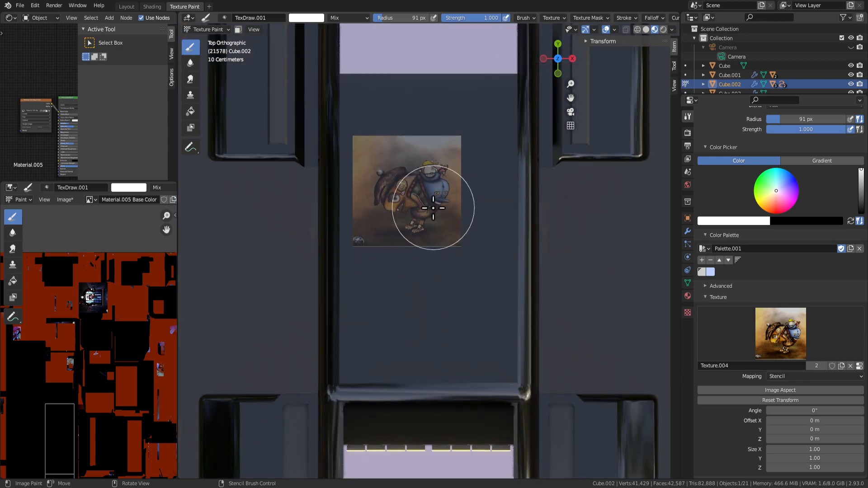
pyautogui.moveTo(430, 205)
pyautogui.mouseDown(button='right')
pyautogui.moveTo(411, 238)
pyautogui.moveTo(418, 252)
pyautogui.moveTo(409, 347)
pyautogui.moveTo(411, 254)
pyautogui.moveTo(465, 304)
pyautogui.moveTo(415, 253)
pyautogui.mouseUp(button='right')
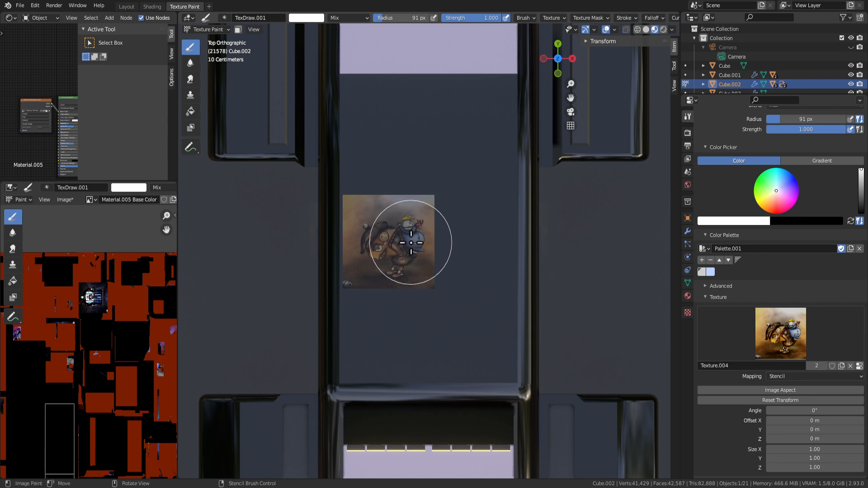
# Switch to the right side view and fit the stencil artwork over the boxy fender above the front wheel.
pyautogui.moveTo(435, 300); pyautogui.dragTo(413, 199, button='middle')
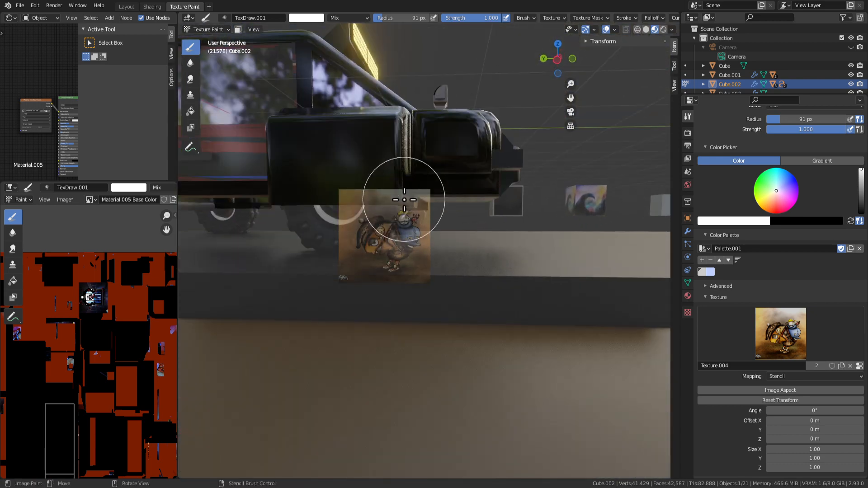
pyautogui.press('KP_1')
pyautogui.press('KP_3')
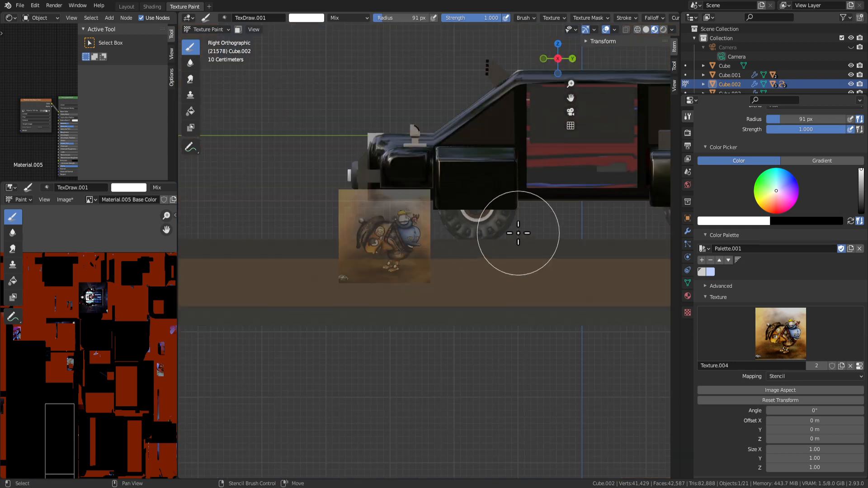
pyautogui.keyDown('shift'); pyautogui.moveTo(518, 233); pyautogui.dragTo(603, 353, button='right'); pyautogui.keyUp('shift')
pyautogui.moveTo(407, 241); pyautogui.dragTo(494, 174, button='right')
pyautogui.scroll(3, 507, 186)
pyautogui.scroll(-3, 559, 184)
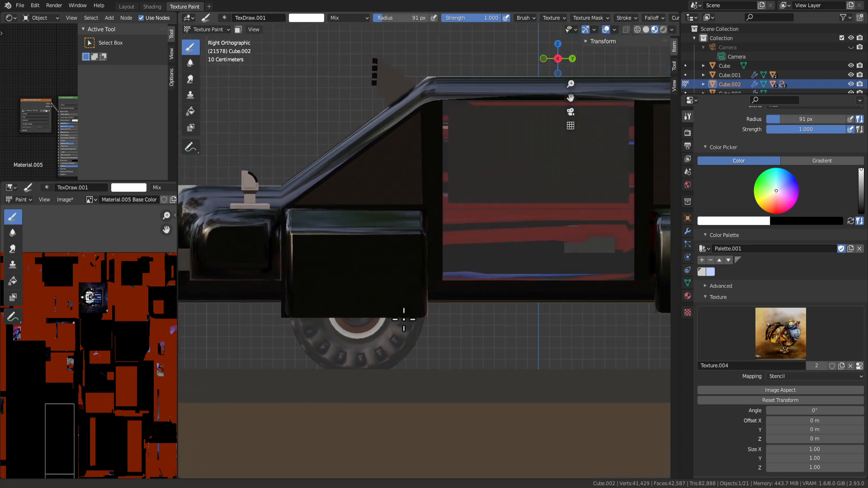
pyautogui.moveTo(427, 261); pyautogui.dragTo(381, 240, button='right')
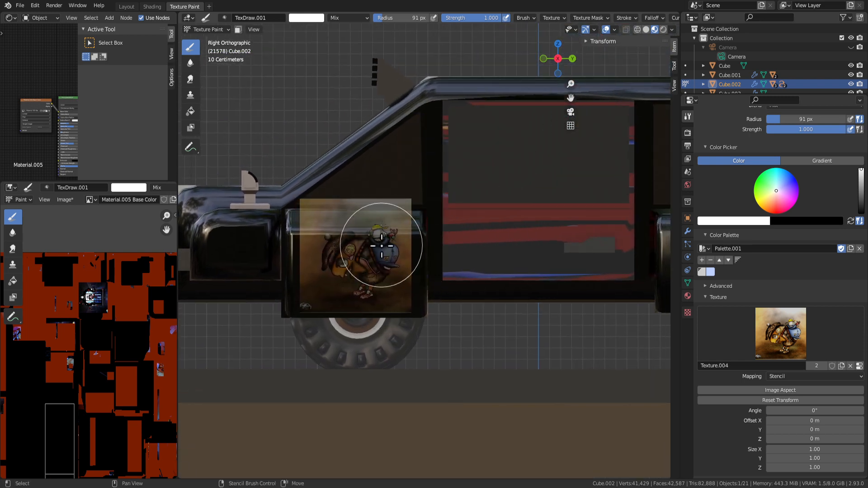
pyautogui.moveTo(382, 245); pyautogui.dragTo(399, 281, button='right')
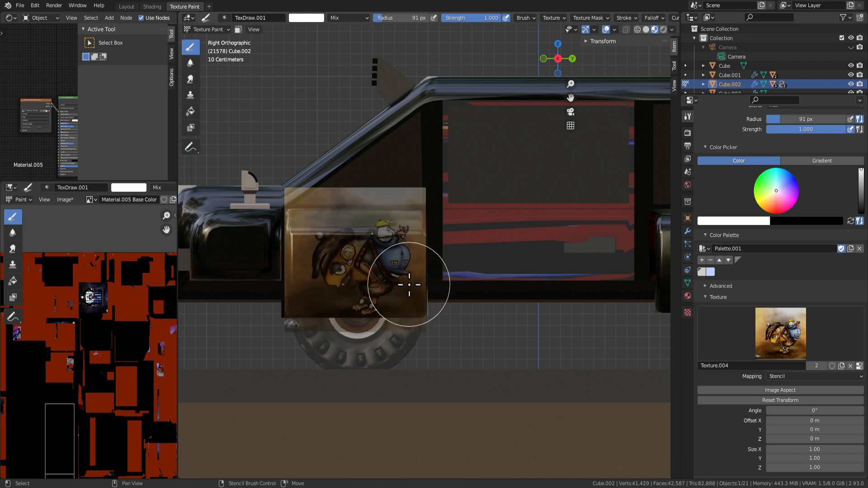
pyautogui.keyDown('shift'); pyautogui.moveTo(408, 285); pyautogui.dragTo(408, 285, button='right'); pyautogui.keyUp('shift')
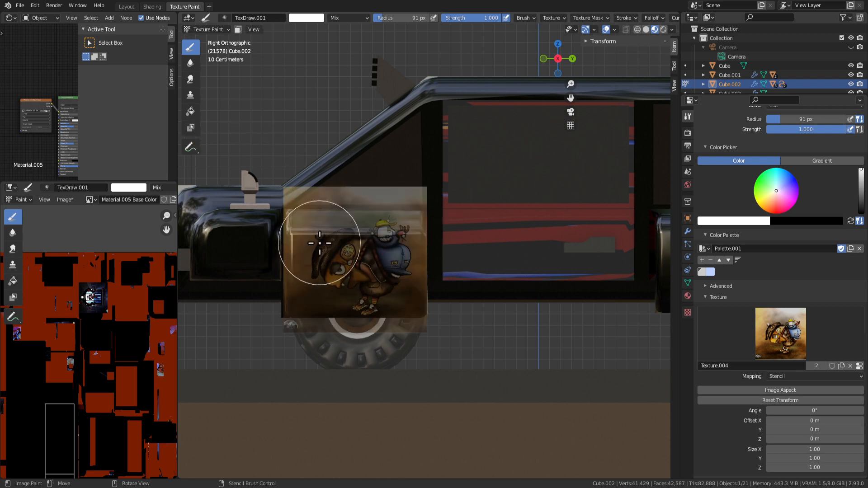
# Set the brush radius to 47 px and try a stencil stroke down the front fender.
pyautogui.press('f')
pyautogui.click(300, 237)
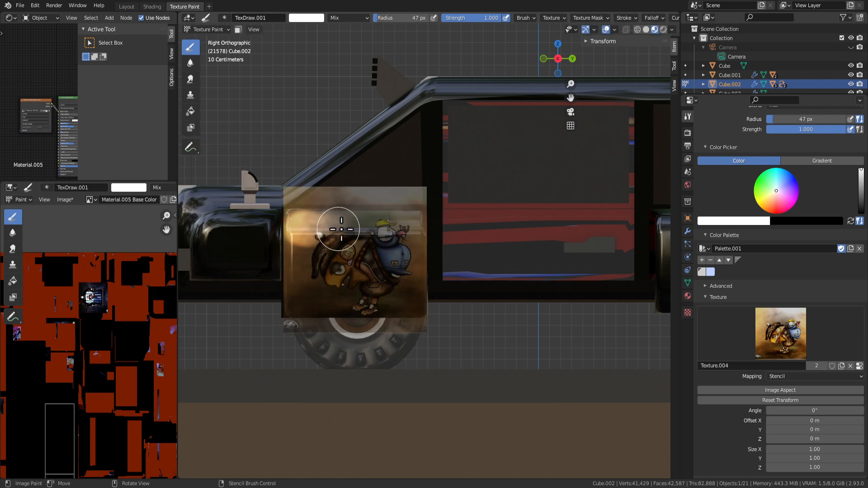
pyautogui.moveTo(341, 229)
pyautogui.mouseDown()
pyautogui.moveTo(403, 229)
pyautogui.moveTo(294, 233)
pyautogui.moveTo(290, 300)
pyautogui.moveTo(345, 301)
pyautogui.mouseUp()
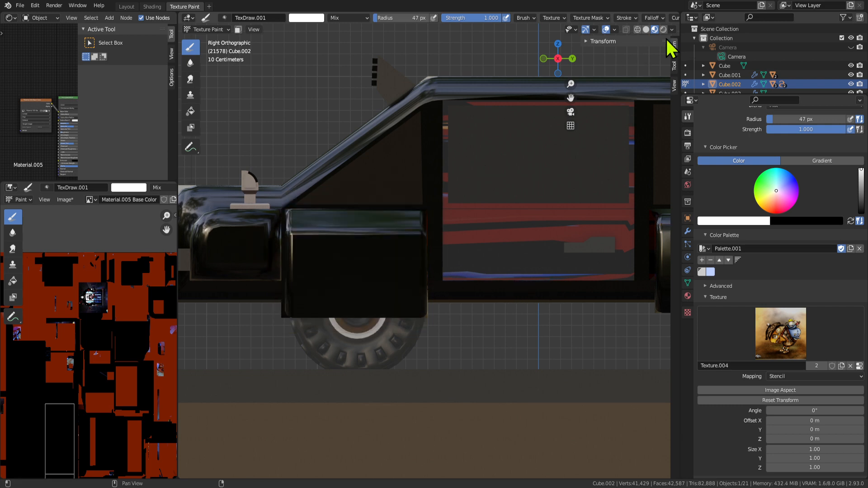
# Set the brush's stroke method to Line, test it along the front fender's upper edge and undo that stroke.
pyautogui.click(584, 18)
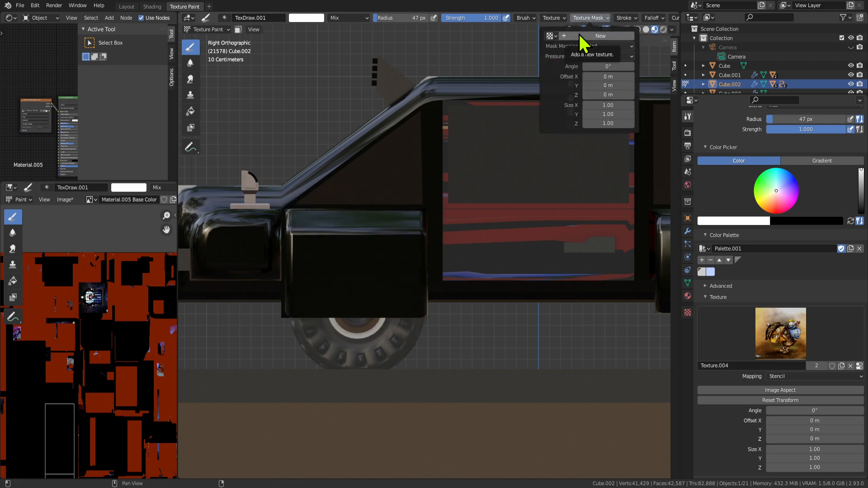
pyautogui.click(623, 19)
pyautogui.click(605, 18)
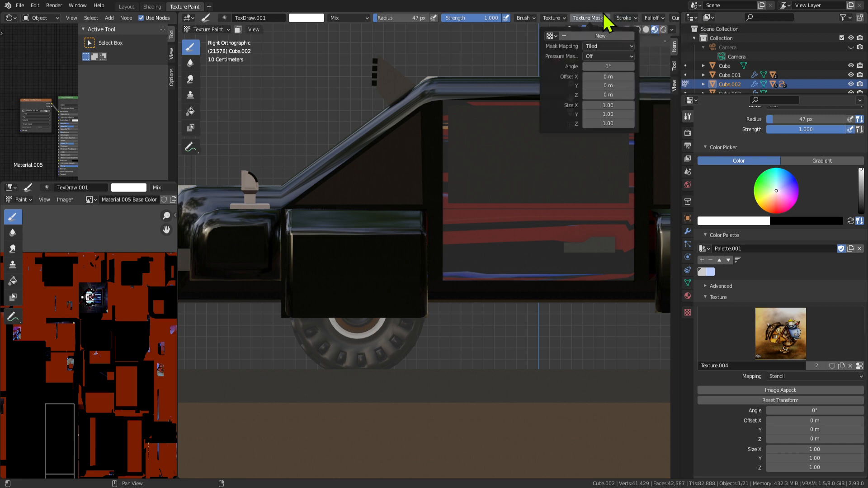
pyautogui.click(582, 37)
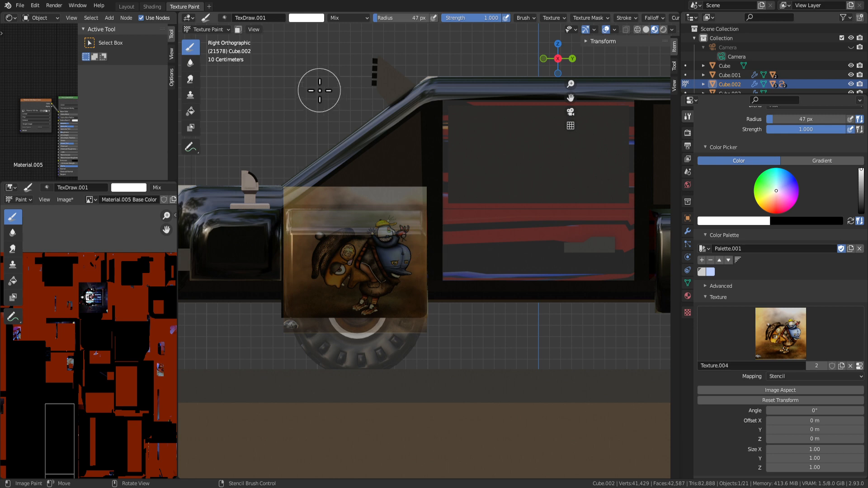
pyautogui.click(597, 19)
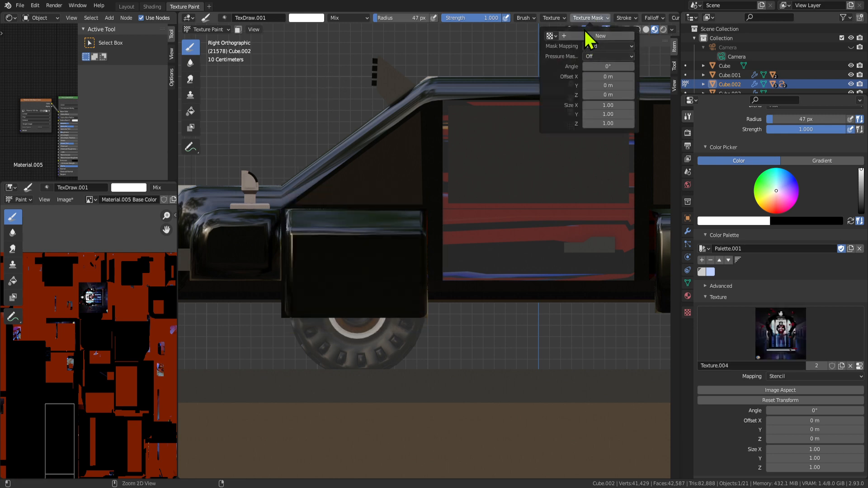
pyautogui.click(625, 18)
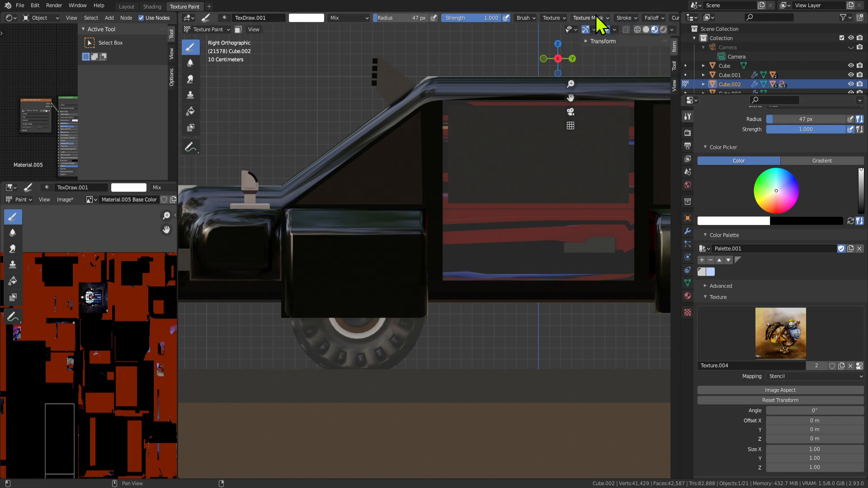
pyautogui.click(628, 18)
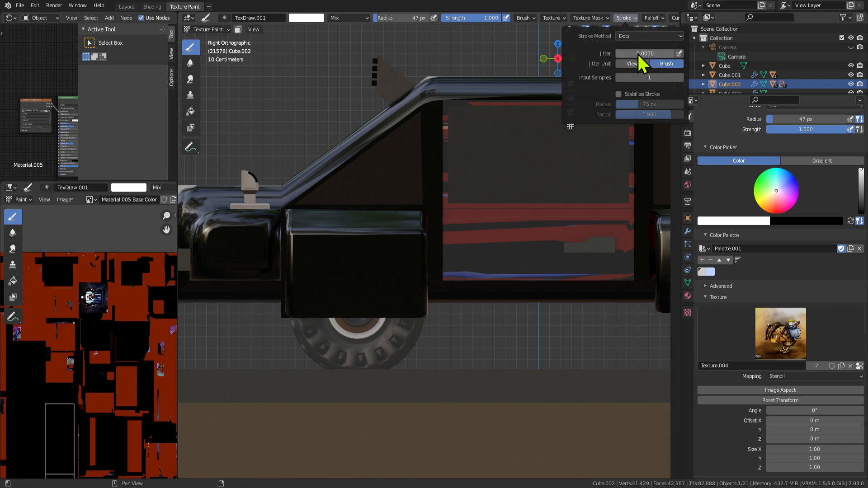
pyautogui.click(646, 36)
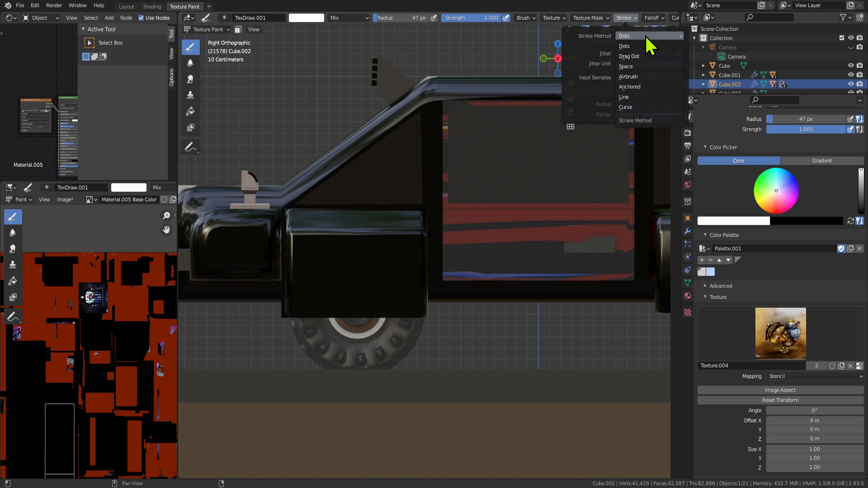
pyautogui.click(631, 97)
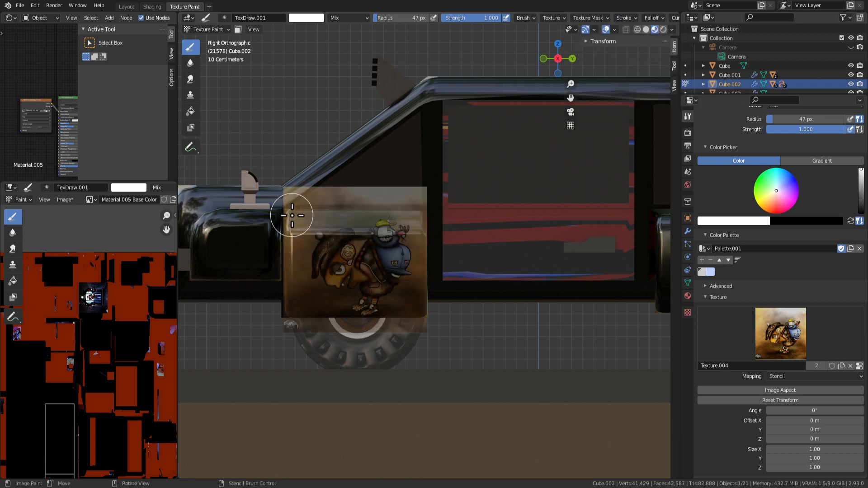
pyautogui.moveTo(291, 216)
pyautogui.mouseDown()
pyautogui.moveTo(407, 219)
pyautogui.moveTo(419, 209)
pyautogui.moveTo(395, 226)
pyautogui.mouseUp()
pyautogui.hotkey('ctrl', 'z')
# Enlarge and reposition the stencil so it spans the front fender's width and lines up with its upper edge.
pyautogui.scroll(2, 304, 216)
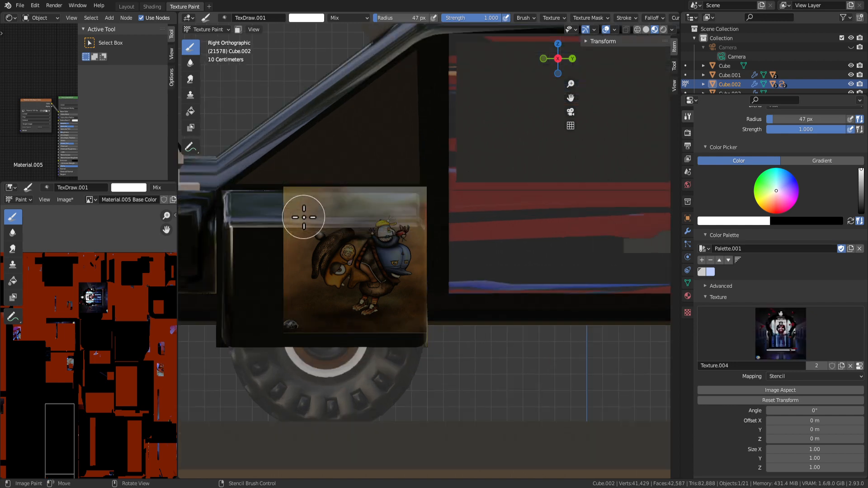
pyautogui.scroll(2, 298, 215)
pyautogui.scroll(2, 407, 219)
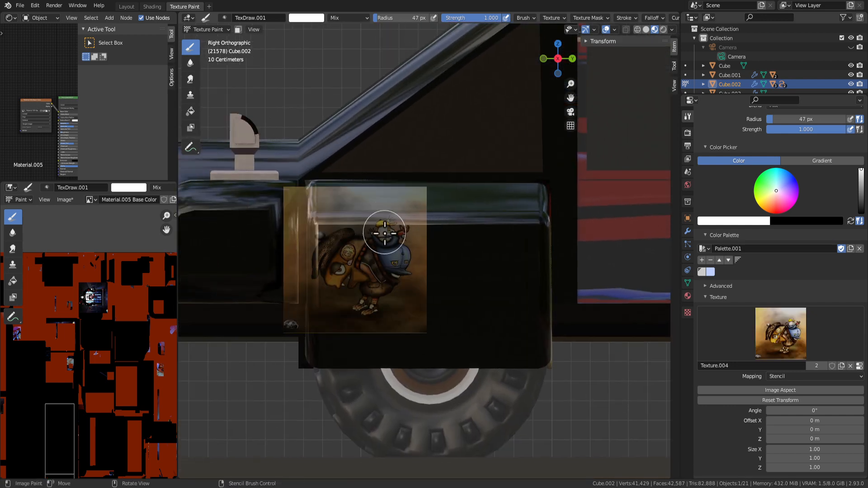
pyautogui.keyDown('shift'); pyautogui.moveTo(391, 262); pyautogui.dragTo(411, 278, button='right'); pyautogui.keyUp('shift')
pyautogui.moveTo(358, 255)
pyautogui.mouseDown(button='right')
pyautogui.moveTo(421, 284)
pyautogui.moveTo(430, 250)
pyautogui.moveTo(426, 270)
pyautogui.mouseUp(button='right')
pyautogui.click(426, 269)
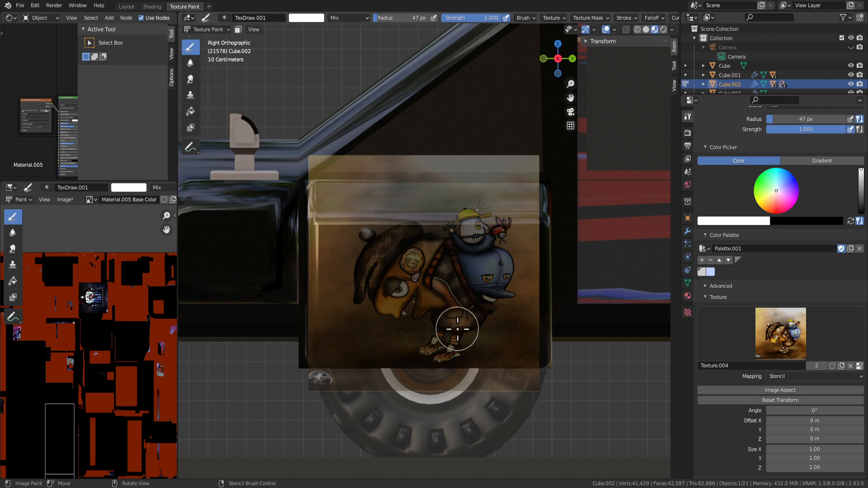
pyautogui.keyDown('shift'); pyautogui.moveTo(457, 329); pyautogui.dragTo(508, 335, button='right'); pyautogui.keyUp('shift')
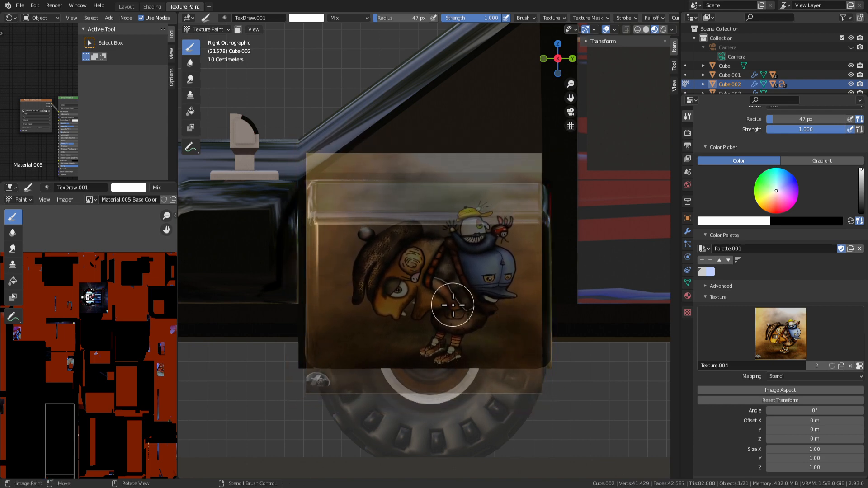
pyautogui.keyDown('shift'); pyautogui.moveTo(453, 305); pyautogui.dragTo(500, 319, button='right'); pyautogui.keyUp('shift')
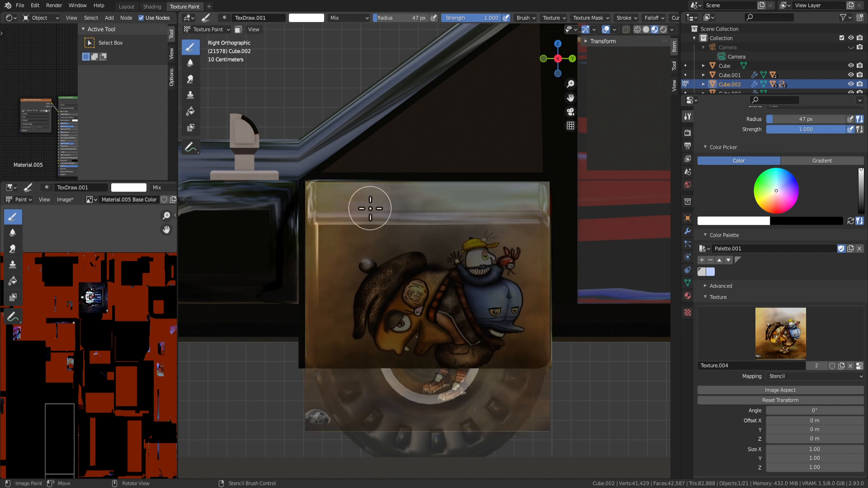
pyautogui.keyDown('shift'); pyautogui.moveTo(408, 272); pyautogui.dragTo(446, 299, button='right'); pyautogui.keyUp('shift')
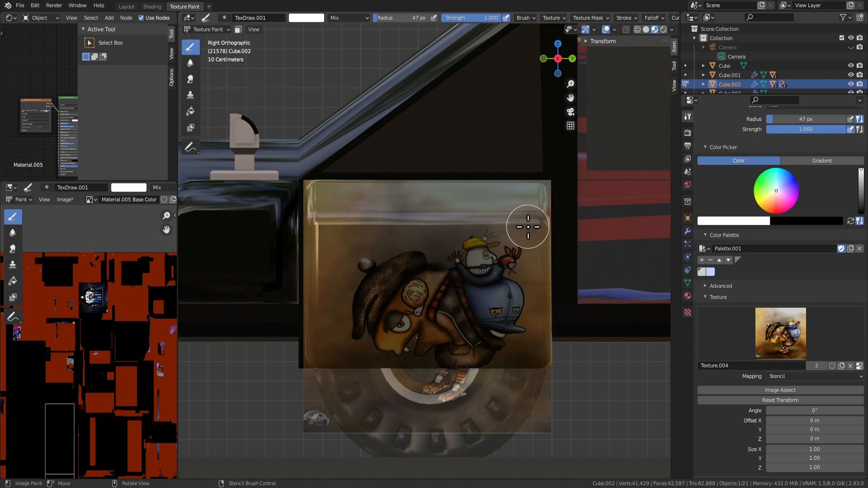
# Set the brush radius to 15 px.
pyautogui.press('f')
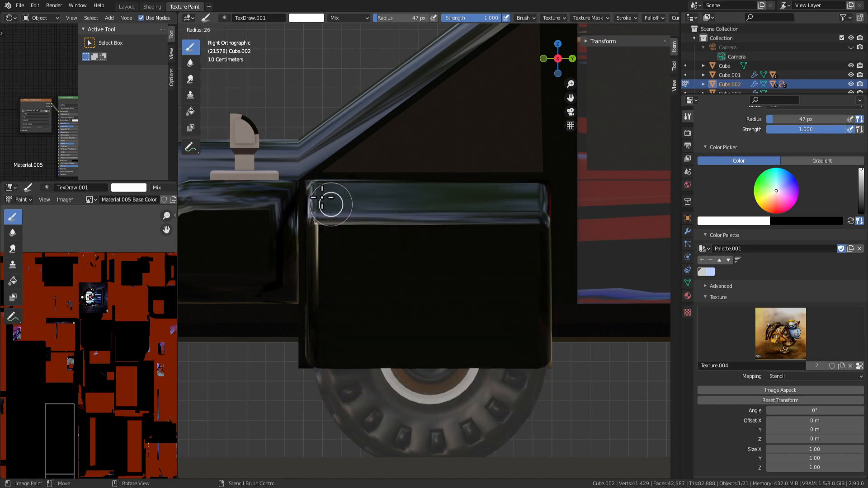
pyautogui.click(317, 192)
pyautogui.press('f')
pyautogui.click(315, 190)
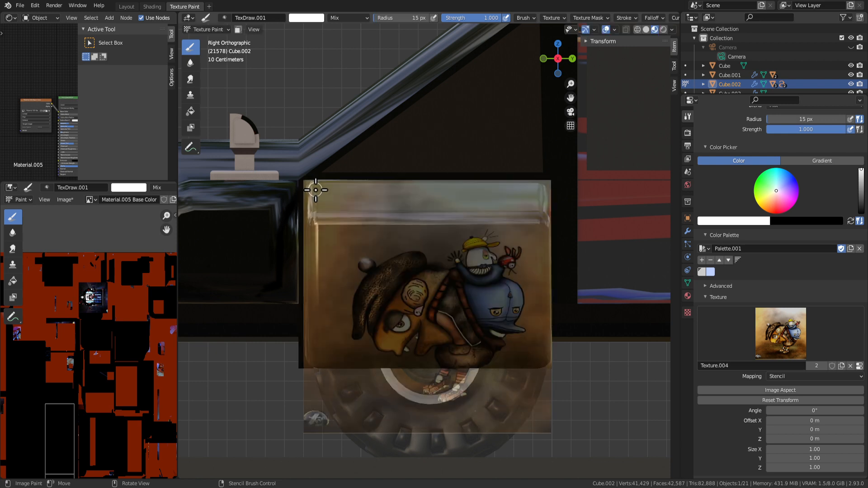
# Dab the stencil onto the fender's upper front corner, widen the 3D viewport, and undo a short test stroke along the upper edge.
pyautogui.click(317, 187)
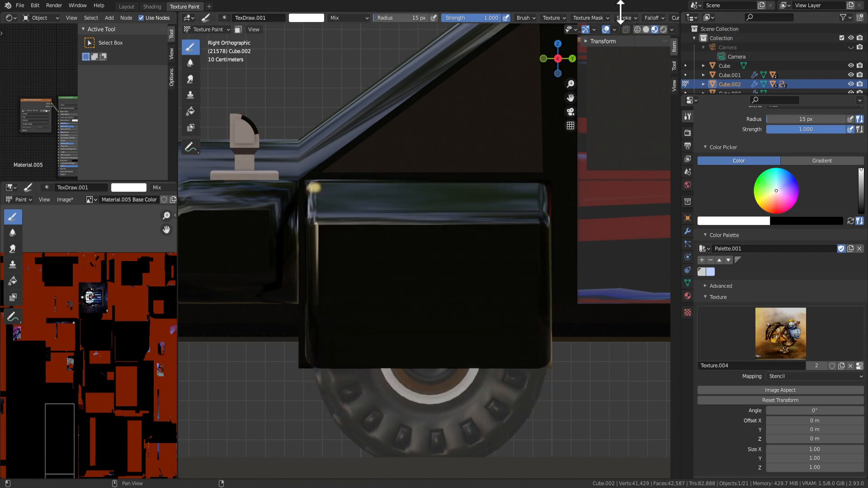
pyautogui.moveTo(680, 25); pyautogui.dragTo(699, 25)
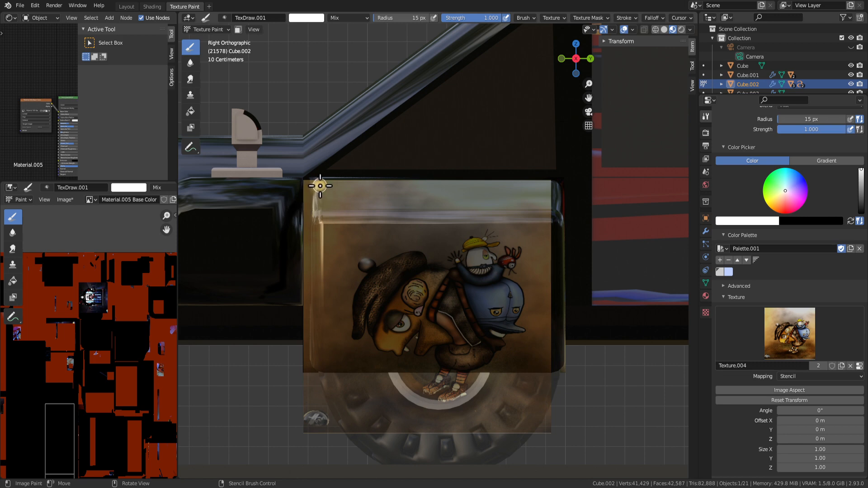
pyautogui.moveTo(332, 186); pyautogui.dragTo(372, 183)
pyautogui.hotkey('ctrl', 'z')
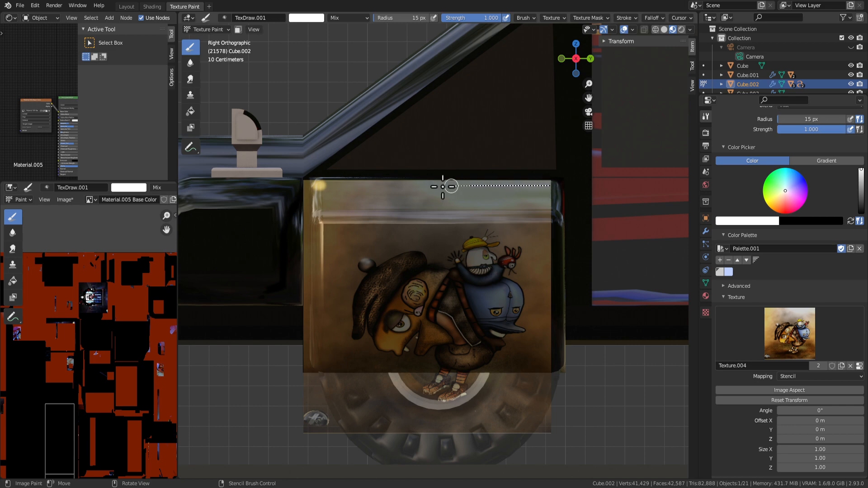
# Paint straight stencil lines along the upper, front, lower and rear edges of the front fender's side.
pyautogui.moveTo(442, 186); pyautogui.dragTo(317, 186)
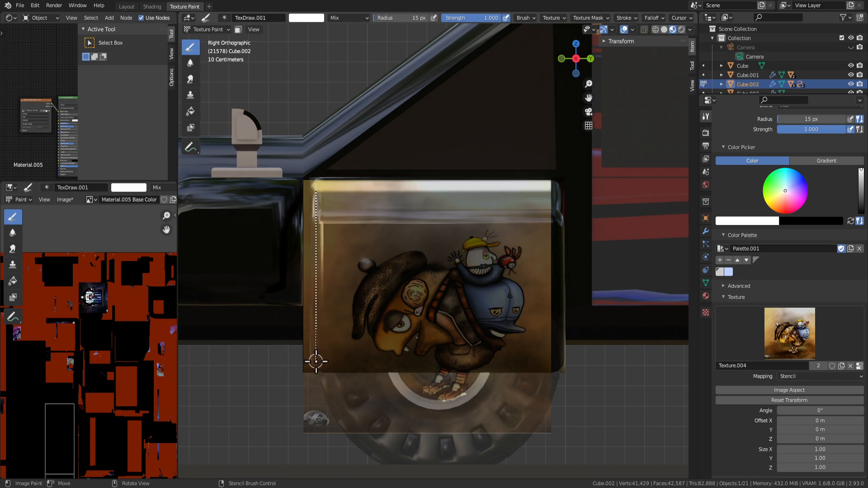
pyautogui.moveTo(315, 361); pyautogui.dragTo(316, 362)
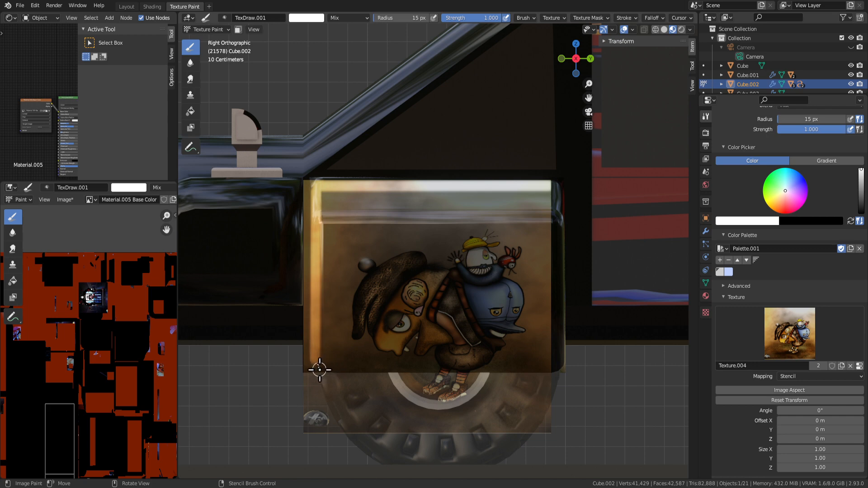
pyautogui.moveTo(370, 368)
pyautogui.mouseDown()
pyautogui.moveTo(559, 368)
pyautogui.moveTo(551, 368)
pyautogui.mouseUp()
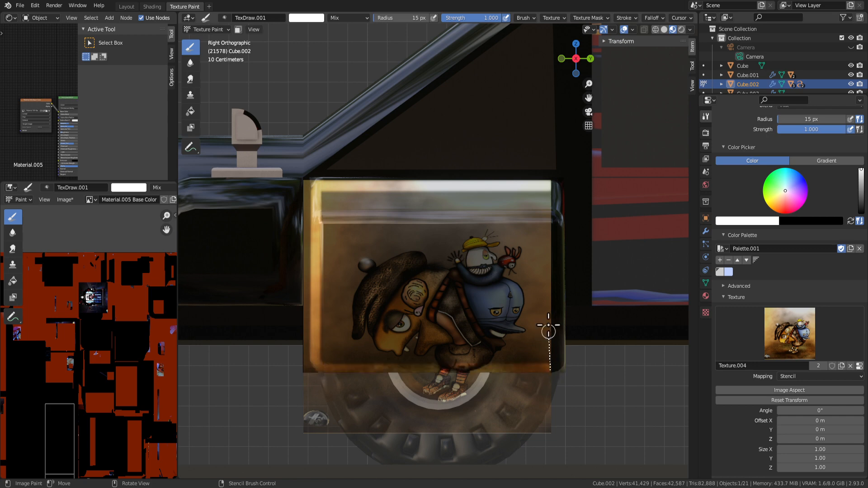
pyautogui.moveTo(548, 213); pyautogui.dragTo(549, 213)
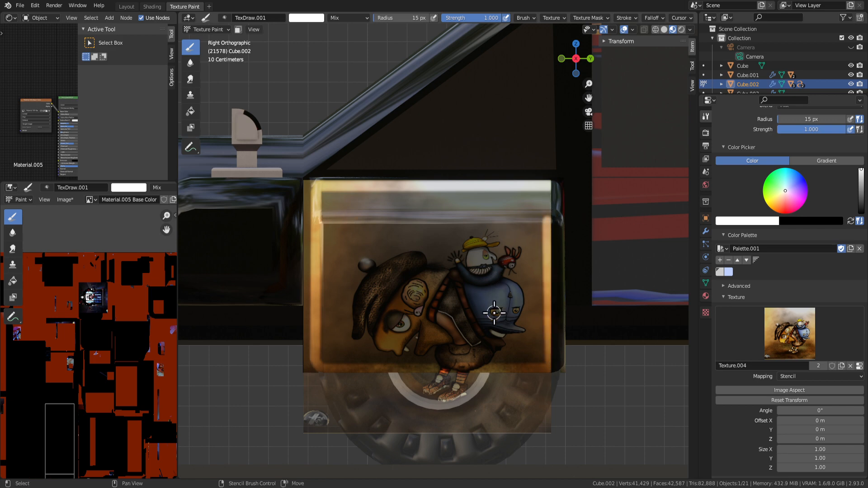
# Enlarge and shift the stencil to cover the fender's full width, and repaint straight lines along its upper, rear and lower edges.
pyautogui.moveTo(535, 339)
pyautogui.keyDown('shift'); pyautogui.mouseDown(button='right')
pyautogui.moveTo(545, 343)
pyautogui.moveTo(533, 344)
pyautogui.mouseUp(button='right'); pyautogui.keyUp('shift')
pyautogui.moveTo(482, 331); pyautogui.dragTo(493, 335, button='right')
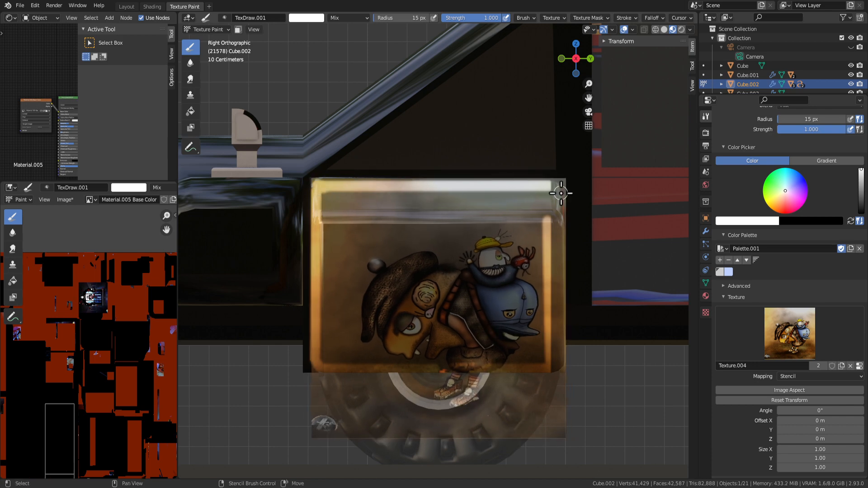
pyautogui.moveTo(539, 187); pyautogui.dragTo(318, 189)
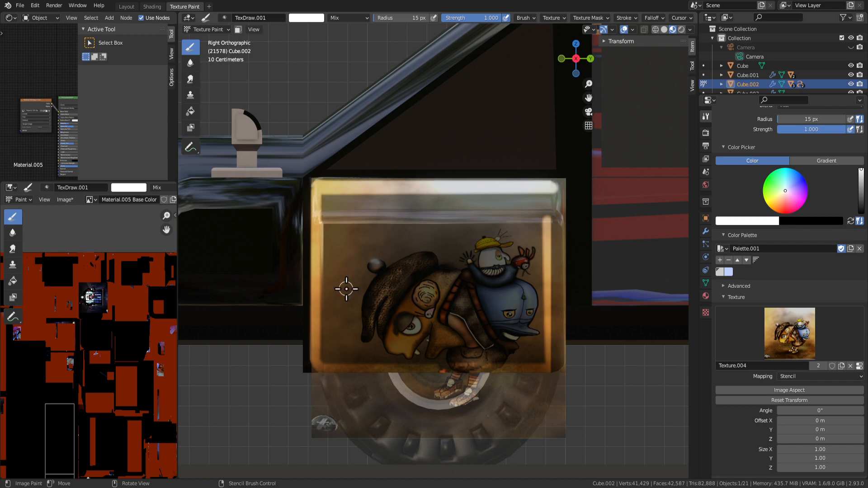
pyautogui.moveTo(351, 363); pyautogui.dragTo(547, 368)
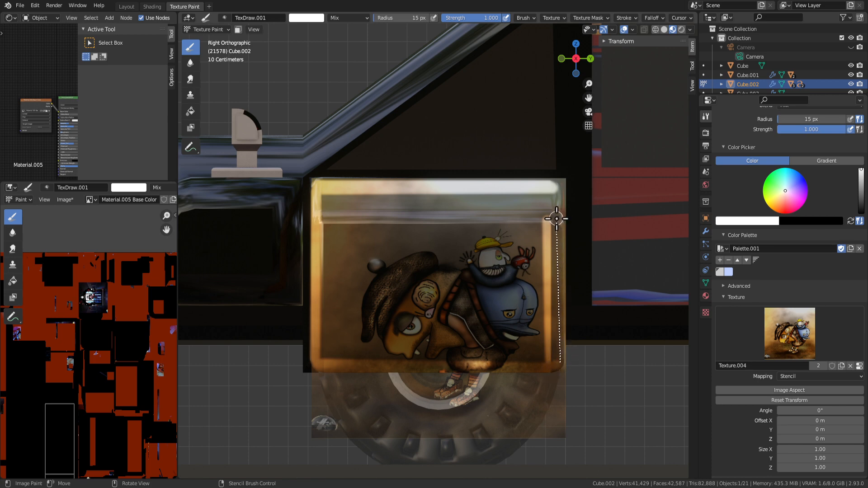
pyautogui.moveTo(557, 219); pyautogui.dragTo(558, 220)
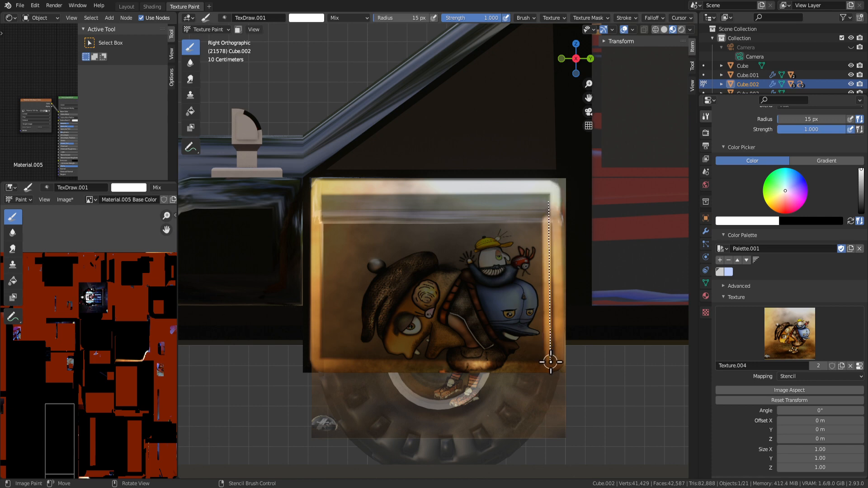
pyautogui.moveTo(551, 362); pyautogui.dragTo(554, 370)
pyautogui.moveTo(478, 367)
pyautogui.mouseDown()
pyautogui.moveTo(310, 368)
pyautogui.moveTo(320, 367)
pyautogui.mouseUp()
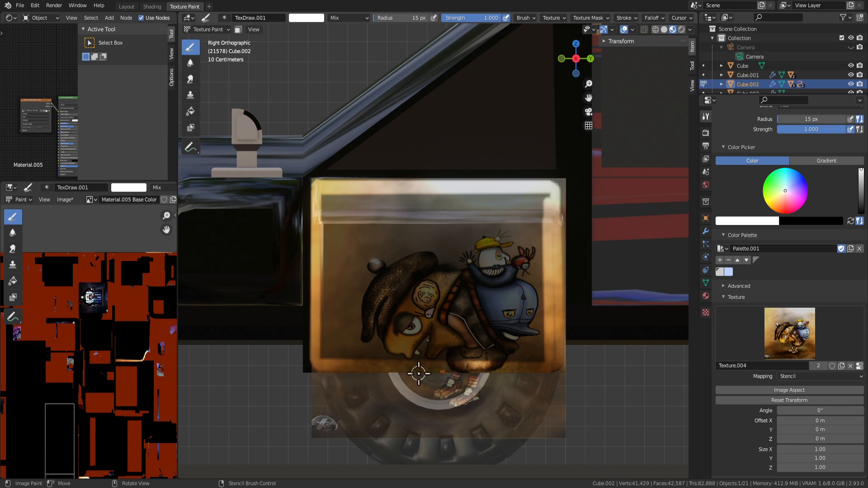
# Set the brush radius to 48 px and paint a straight stencil line across the fender's upper band.
pyautogui.press('f')
pyautogui.click(348, 362)
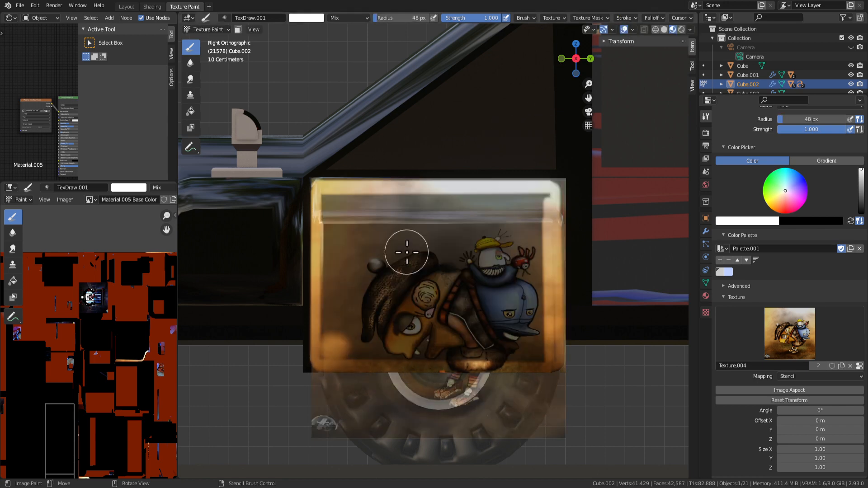
pyautogui.moveTo(340, 202); pyautogui.dragTo(515, 204)
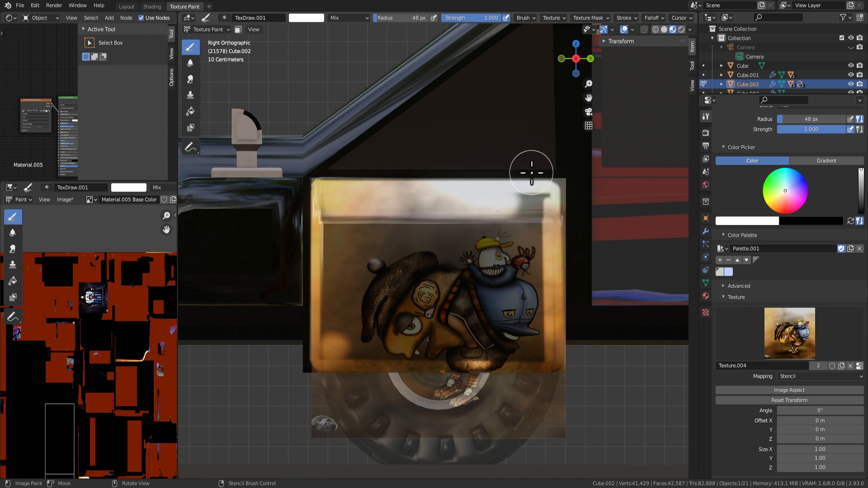
# Switch the brush's stroke method from Line to one that paints freehand strokes.
pyautogui.click(628, 20)
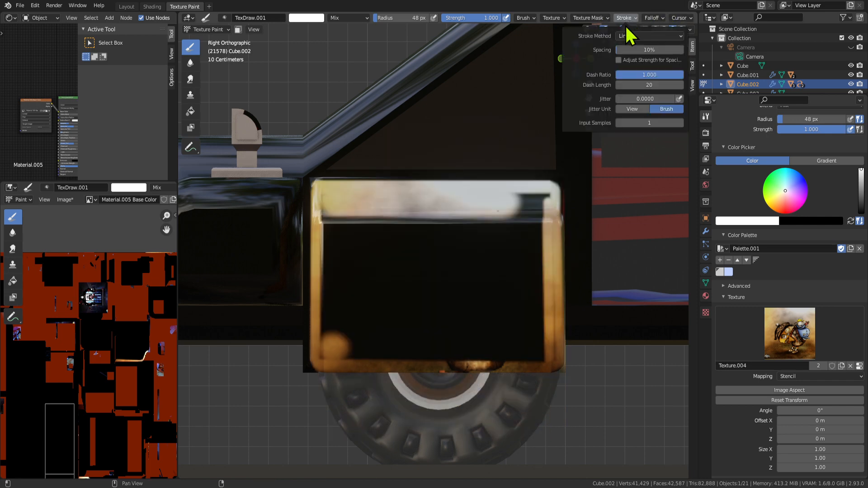
pyautogui.click(644, 36)
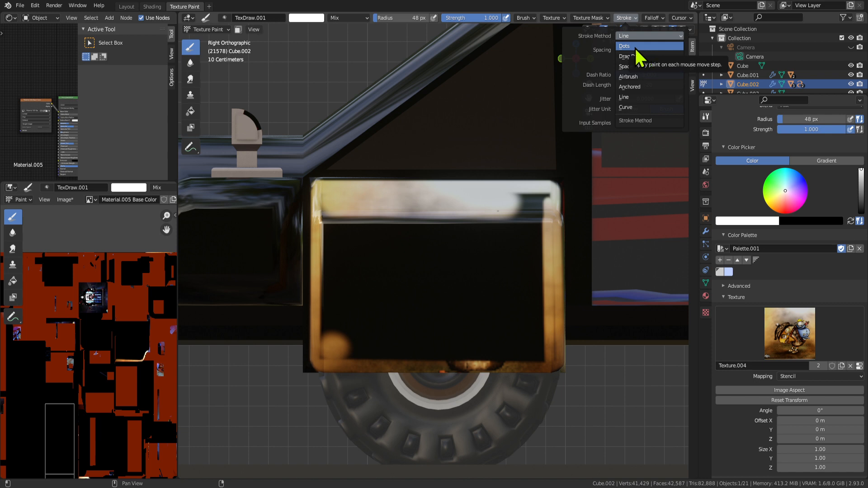
pyautogui.click(634, 47)
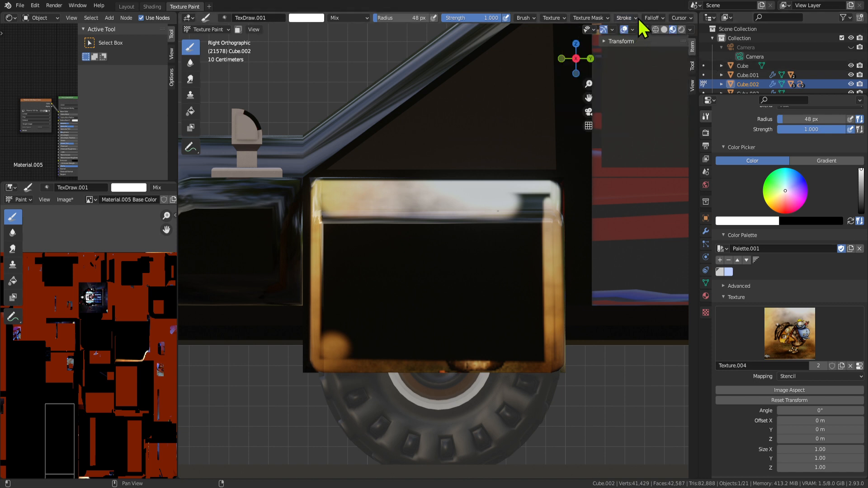
pyautogui.click(627, 19)
pyautogui.click(643, 36)
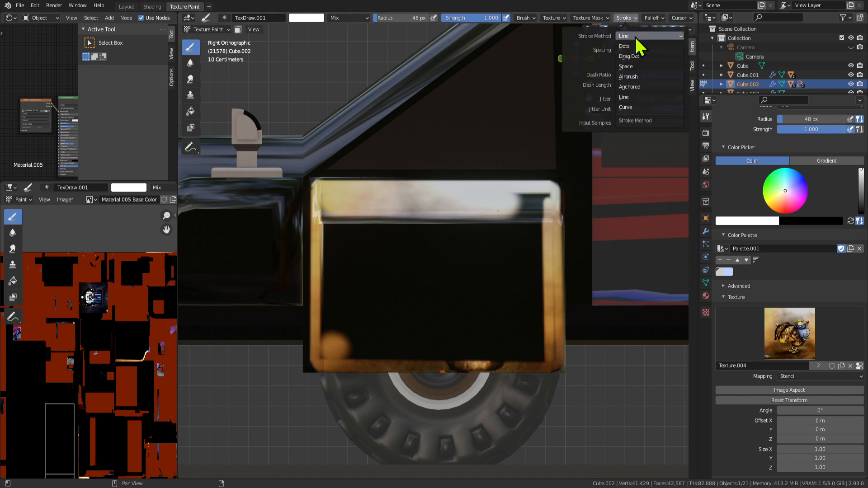
pyautogui.click(640, 58)
# Paint the stencil artwork freehand over the fender's side, setting the brush radius to 98 px to fill the middle.
pyautogui.moveTo(340, 237)
pyautogui.mouseDown()
pyautogui.moveTo(333, 233)
pyautogui.moveTo(345, 301)
pyautogui.moveTo(335, 273)
pyautogui.moveTo(333, 355)
pyautogui.moveTo(537, 352)
pyautogui.moveTo(538, 194)
pyautogui.moveTo(465, 194)
pyautogui.moveTo(497, 253)
pyautogui.moveTo(479, 289)
pyautogui.mouseUp()
pyautogui.press('f')
pyautogui.click(486, 293)
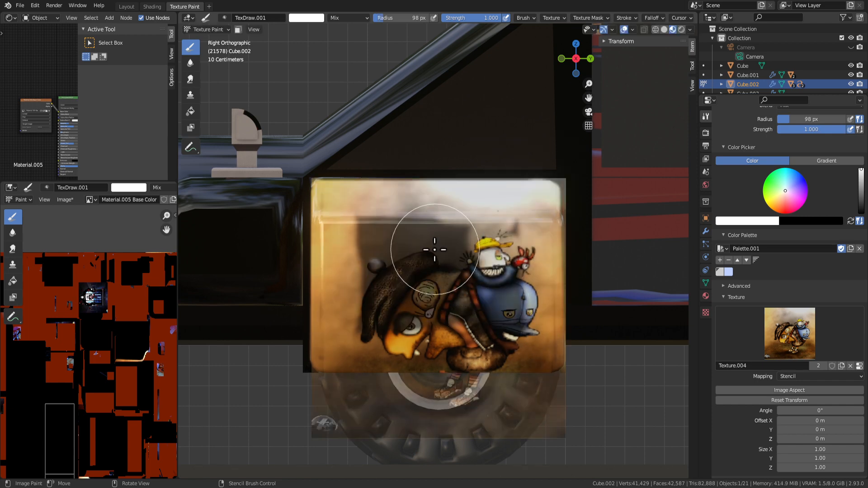
pyautogui.moveTo(413, 246)
pyautogui.mouseDown()
pyautogui.moveTo(361, 231)
pyautogui.moveTo(378, 290)
pyautogui.moveTo(437, 331)
pyautogui.moveTo(516, 251)
pyautogui.moveTo(453, 308)
pyautogui.moveTo(494, 328)
pyautogui.mouseUp()
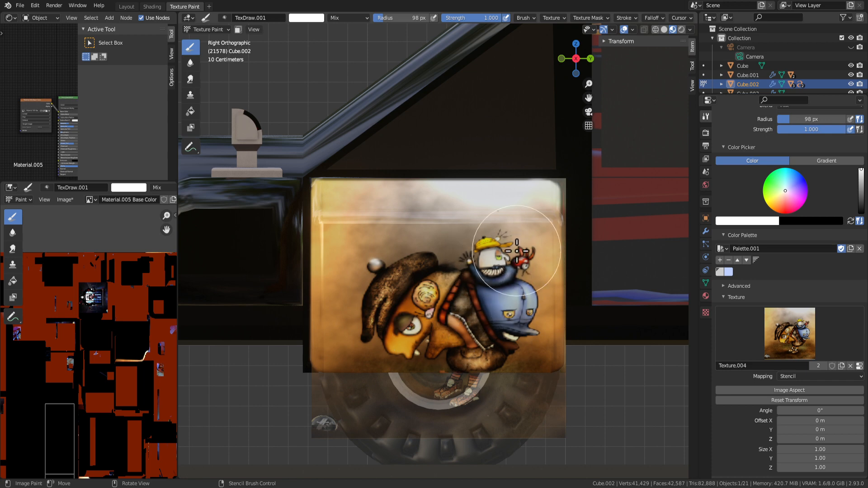
# Set the brush radius to 49 px and touch up the artwork across the upper part of the fender's side.
pyautogui.press('f')
pyautogui.click(403, 229)
pyautogui.moveTo(402, 229)
pyautogui.mouseDown()
pyautogui.moveTo(323, 200)
pyautogui.moveTo(537, 199)
pyautogui.moveTo(356, 199)
pyautogui.moveTo(520, 209)
pyautogui.moveTo(544, 239)
pyautogui.mouseUp()
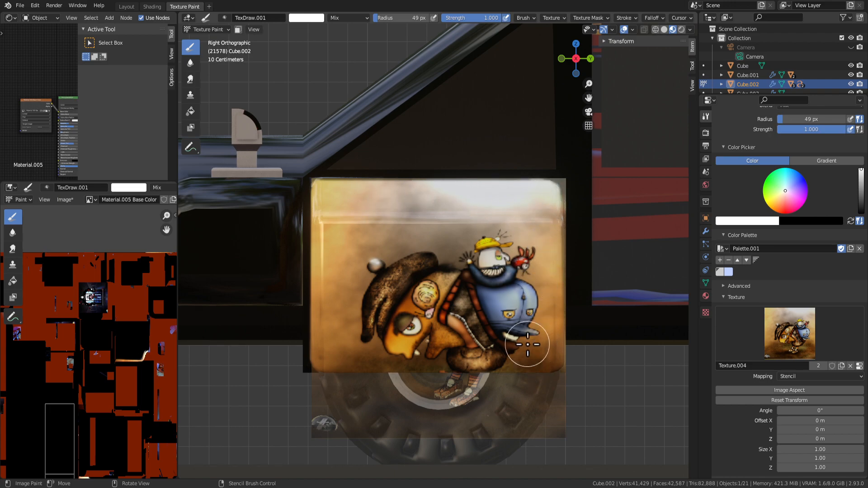
# Move the stencil over the front fender's top, paint its background onto the upper surface, and save the file.
pyautogui.moveTo(527, 345)
pyautogui.mouseDown(button='middle')
pyautogui.moveTo(413, 333)
pyautogui.moveTo(492, 374)
pyautogui.moveTo(548, 378)
pyautogui.moveTo(444, 407)
pyautogui.moveTo(606, 333)
pyautogui.moveTo(574, 326)
pyautogui.moveTo(620, 298)
pyautogui.moveTo(569, 325)
pyautogui.moveTo(506, 316)
pyautogui.moveTo(488, 339)
pyautogui.moveTo(484, 330)
pyautogui.mouseUp(button='middle')
pyautogui.moveTo(476, 265); pyautogui.dragTo(444, 349, button='right')
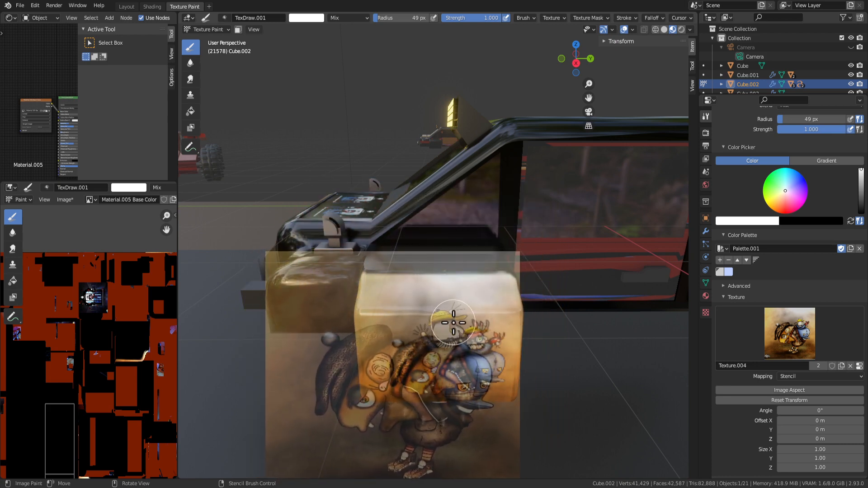
pyautogui.moveTo(444, 349); pyautogui.dragTo(445, 356, button='middle')
pyautogui.moveTo(461, 314)
pyautogui.mouseDown(button='right')
pyautogui.moveTo(457, 357)
pyautogui.moveTo(447, 332)
pyautogui.mouseUp(button='right')
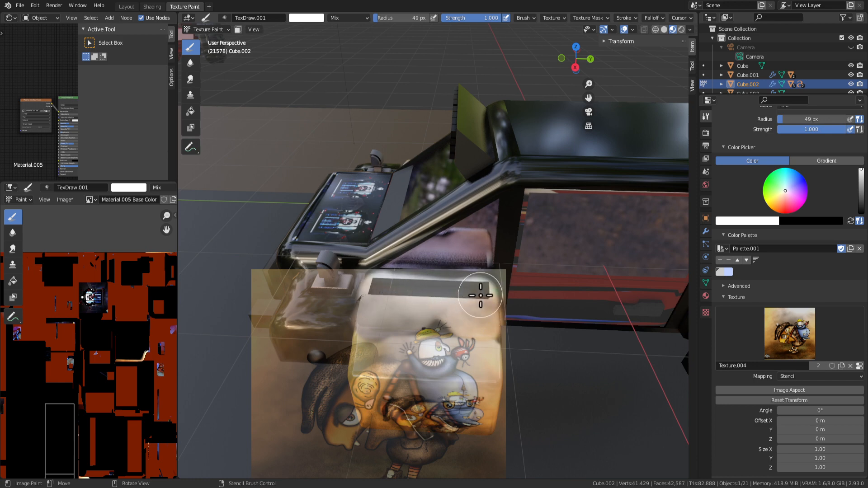
pyautogui.moveTo(493, 353); pyautogui.dragTo(455, 317, button='middle')
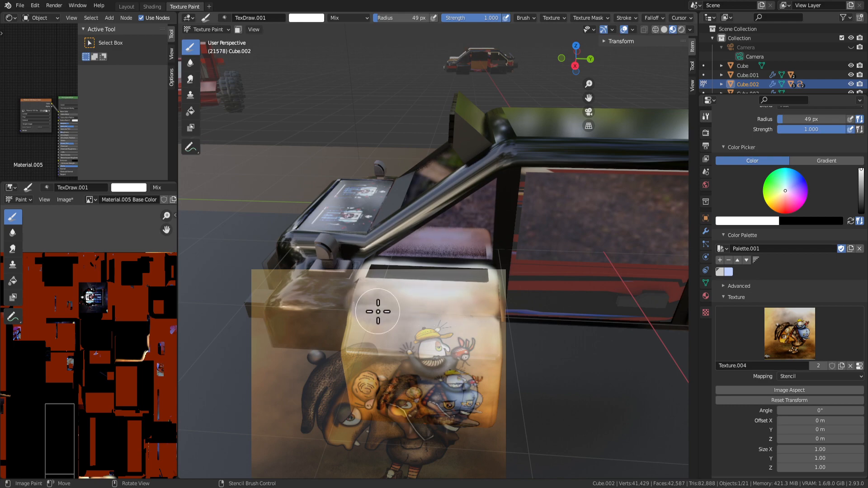
pyautogui.moveTo(503, 365); pyautogui.dragTo(438, 310, button='middle')
pyautogui.hotkey('ctrl', 's')
# Enlarge and position the stencil over the fender's front face and paint its plain background texture onto that face.
pyautogui.scroll(3, 407, 308)
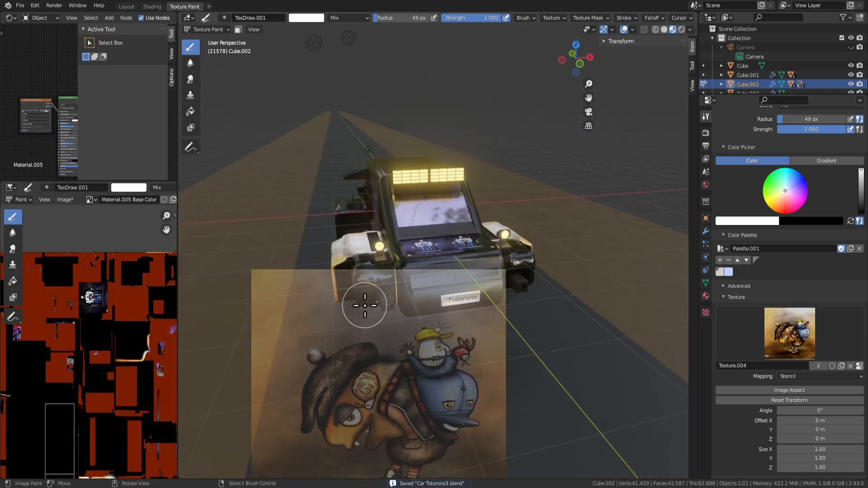
pyautogui.moveTo(364, 305); pyautogui.dragTo(430, 306, button='middle')
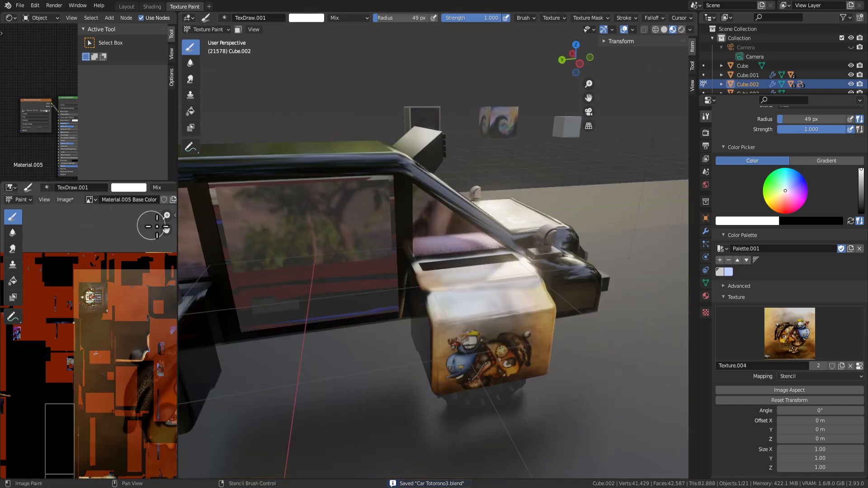
pyautogui.moveTo(380, 287); pyautogui.dragTo(471, 302, button='middle')
pyautogui.scroll(2, 397, 301)
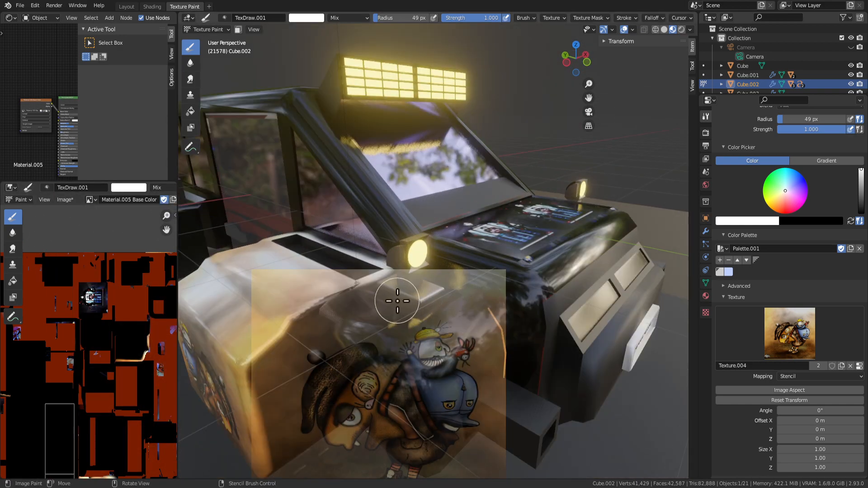
pyautogui.moveTo(398, 301)
pyautogui.mouseDown(button='middle')
pyautogui.moveTo(349, 287)
pyautogui.moveTo(475, 300)
pyautogui.moveTo(368, 283)
pyautogui.moveTo(495, 325)
pyautogui.mouseUp(button='middle')
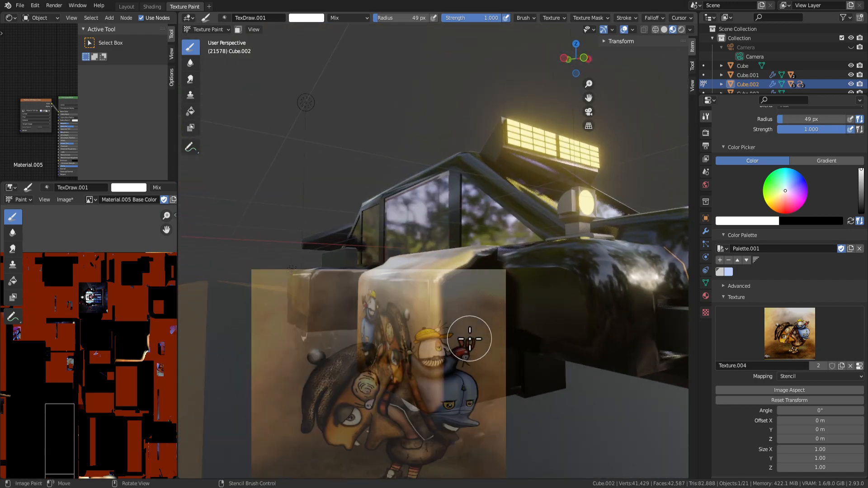
pyautogui.moveTo(461, 403); pyautogui.dragTo(367, 390, button='right')
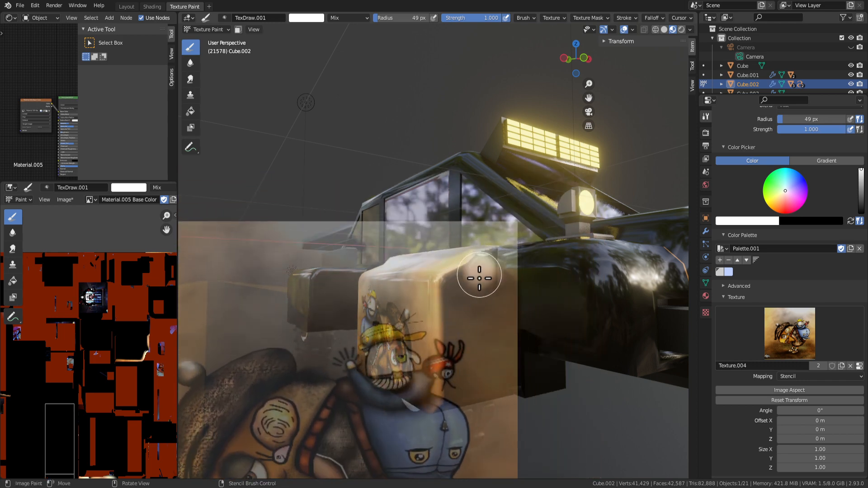
pyautogui.moveTo(448, 292)
pyautogui.mouseDown()
pyautogui.moveTo(441, 321)
pyautogui.moveTo(497, 367)
pyautogui.moveTo(467, 400)
pyautogui.mouseUp()
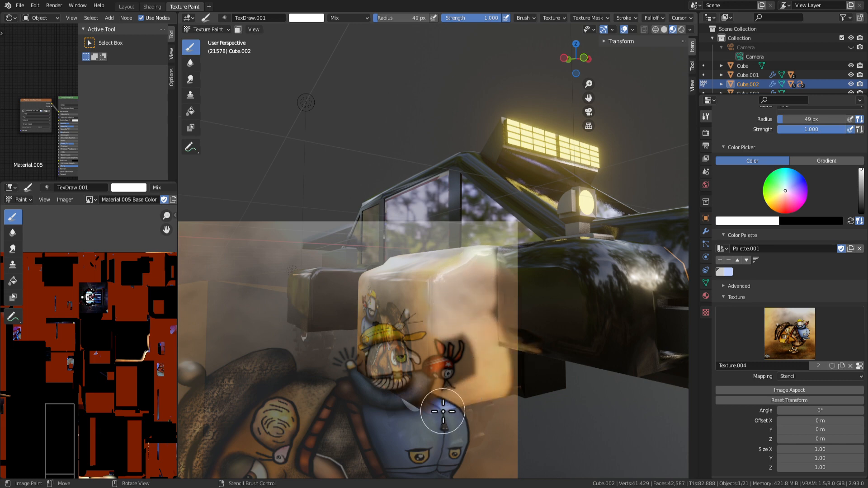
pyautogui.scroll(-2, 465, 436)
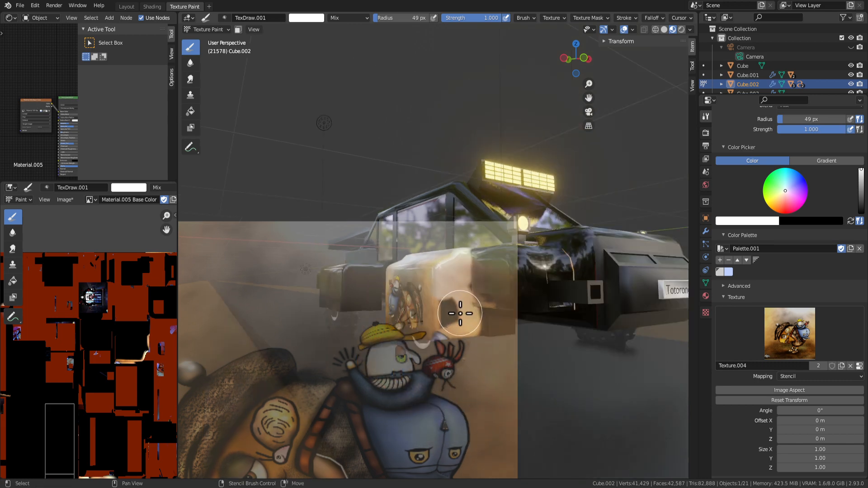
pyautogui.keyDown('shift'); pyautogui.moveTo(460, 313); pyautogui.dragTo(487, 315, button='middle'); pyautogui.keyUp('shift')
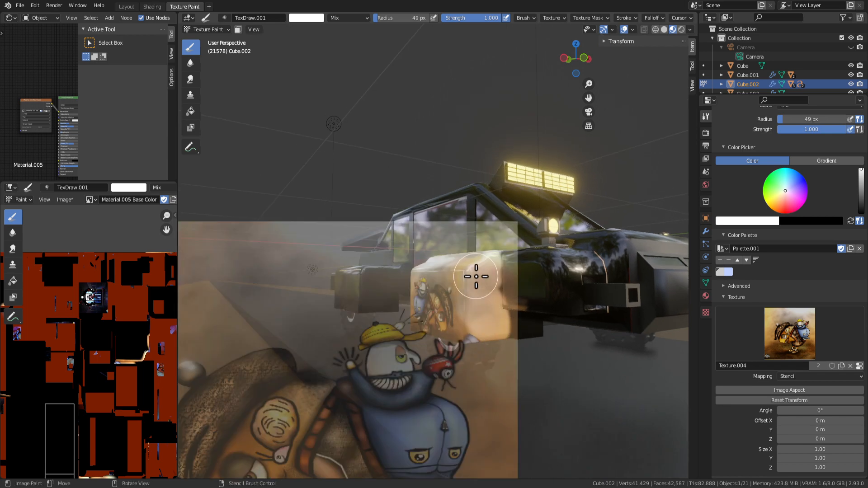
# Set the brush radius to 21 px and shift the stencil image over the rear side of the front fender.
pyautogui.press('f')
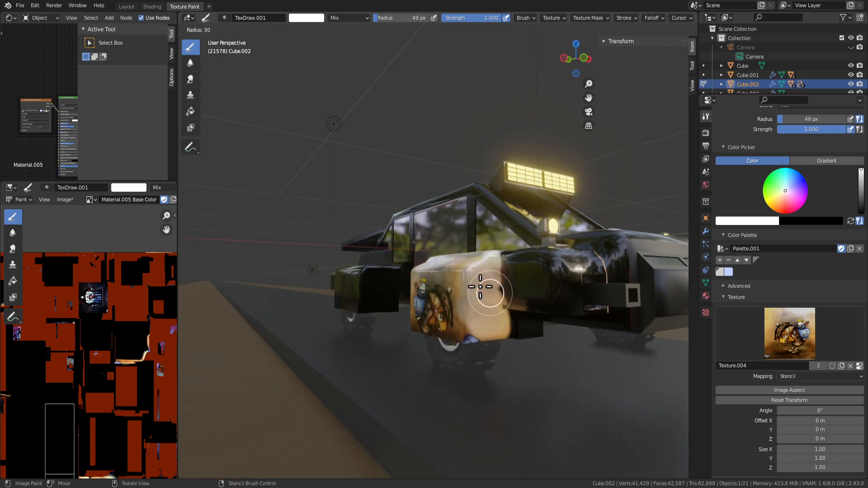
pyautogui.click(487, 287)
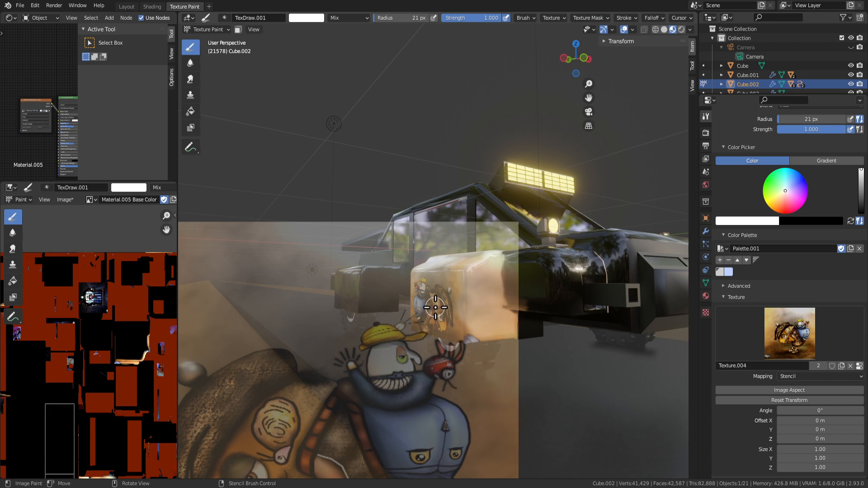
pyautogui.moveTo(487, 302)
pyautogui.mouseDown(button='middle')
pyautogui.moveTo(550, 324)
pyautogui.moveTo(489, 292)
pyautogui.moveTo(486, 310)
pyautogui.mouseUp(button='middle')
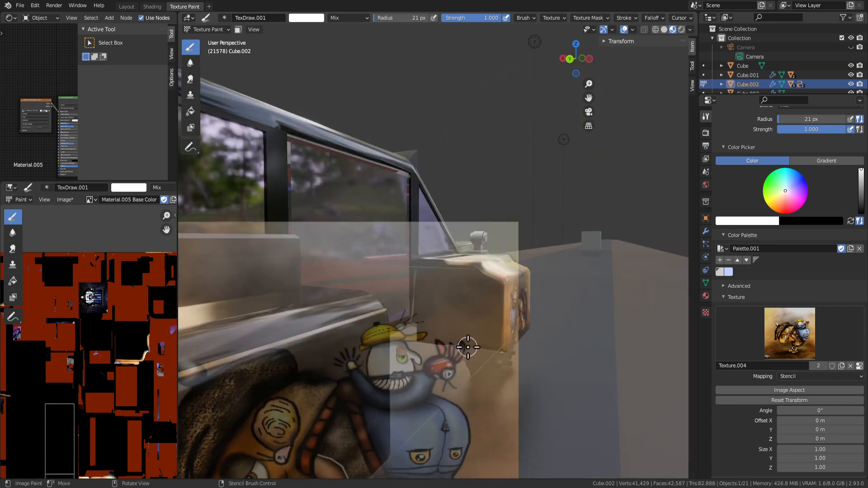
pyautogui.moveTo(468, 347)
pyautogui.keyDown('shift'); pyautogui.mouseDown(button='right')
pyautogui.moveTo(480, 328)
pyautogui.moveTo(471, 392)
pyautogui.moveTo(477, 378)
pyautogui.moveTo(464, 355)
pyautogui.mouseUp(button='right'); pyautogui.keyUp('shift')
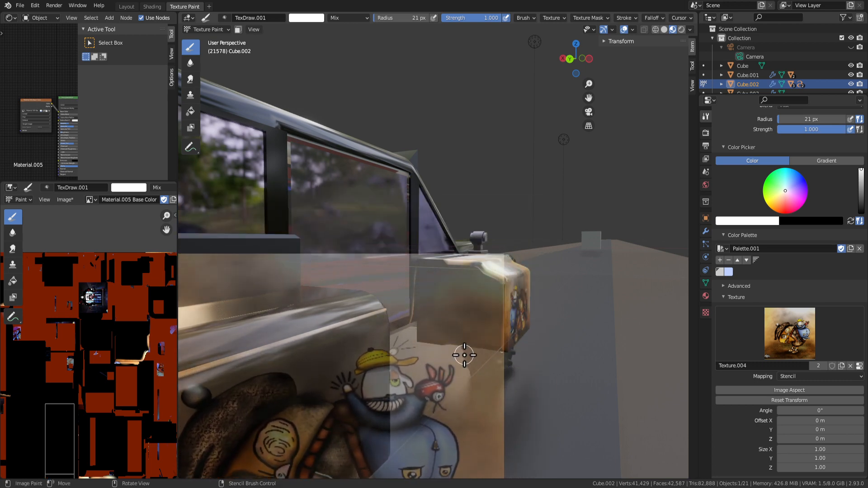
# Undo the small test stroke, set the brush radius to 51 px and paint the stencil image across the fender's rear-facing side.
pyautogui.click(423, 262)
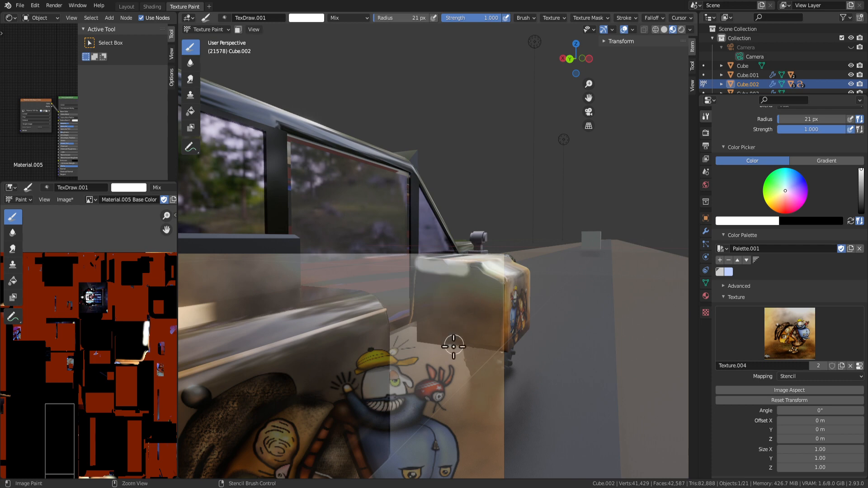
pyautogui.hotkey('ctrl', 'z')
pyautogui.press('f')
pyautogui.click(467, 269)
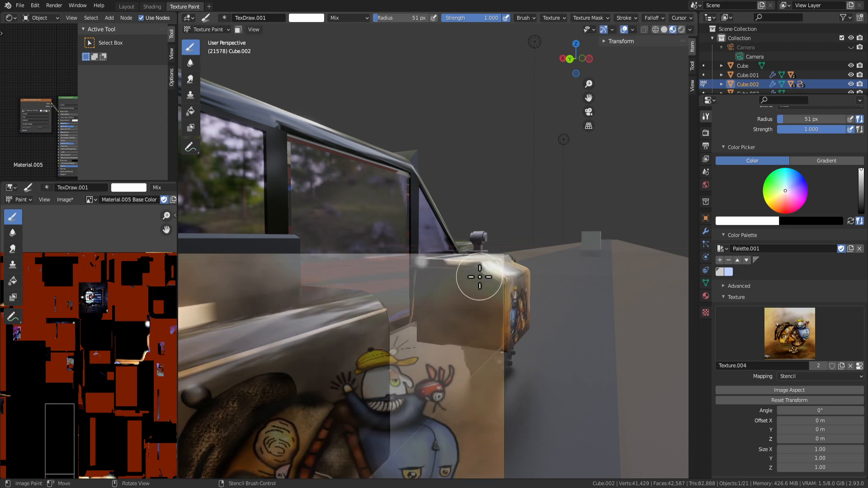
pyautogui.moveTo(469, 272)
pyautogui.mouseDown()
pyautogui.moveTo(470, 300)
pyautogui.moveTo(488, 300)
pyautogui.moveTo(447, 332)
pyautogui.moveTo(436, 271)
pyautogui.moveTo(433, 302)
pyautogui.mouseUp()
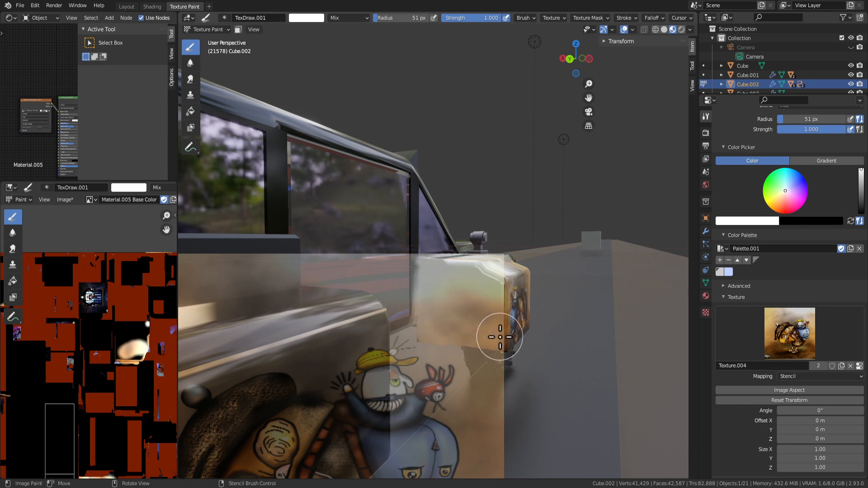
pyautogui.moveTo(500, 337); pyautogui.dragTo(465, 333)
# Save the file and examine the painted front fender from several angles in the Layout workspace.
pyautogui.moveTo(601, 345)
pyautogui.mouseDown(button='middle')
pyautogui.moveTo(480, 339)
pyautogui.moveTo(380, 365)
pyautogui.moveTo(508, 368)
pyautogui.moveTo(552, 344)
pyautogui.moveTo(562, 329)
pyautogui.moveTo(533, 312)
pyautogui.moveTo(378, 316)
pyautogui.moveTo(518, 310)
pyautogui.moveTo(520, 334)
pyautogui.moveTo(567, 295)
pyautogui.moveTo(471, 268)
pyautogui.moveTo(494, 275)
pyautogui.mouseUp(button='middle')
pyautogui.click(127, 9)
pyautogui.scroll(-5, 528, 317)
pyautogui.scroll(5, 520, 335)
pyautogui.hotkey('ctrl', 's')
pyautogui.moveTo(544, 265); pyautogui.dragTo(317, 323, button='middle')
pyautogui.scroll(4, 499, 264)
pyautogui.moveTo(402, 326); pyautogui.dragTo(354, 273, button='middle')
pyautogui.scroll(4, 407, 335)
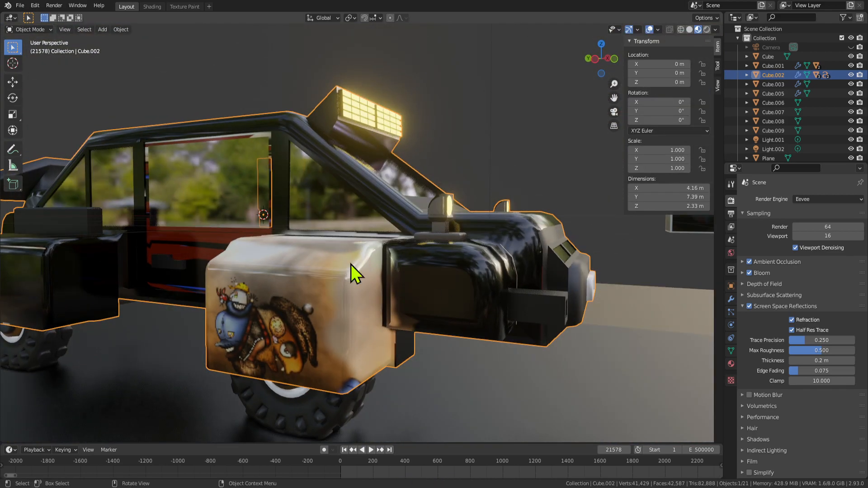
# Return to the Texture Paint workspace and use the Smear tool to pull the fender's paint onto the adjoining black front section.
pyautogui.press('Tab')
pyautogui.click(183, 6)
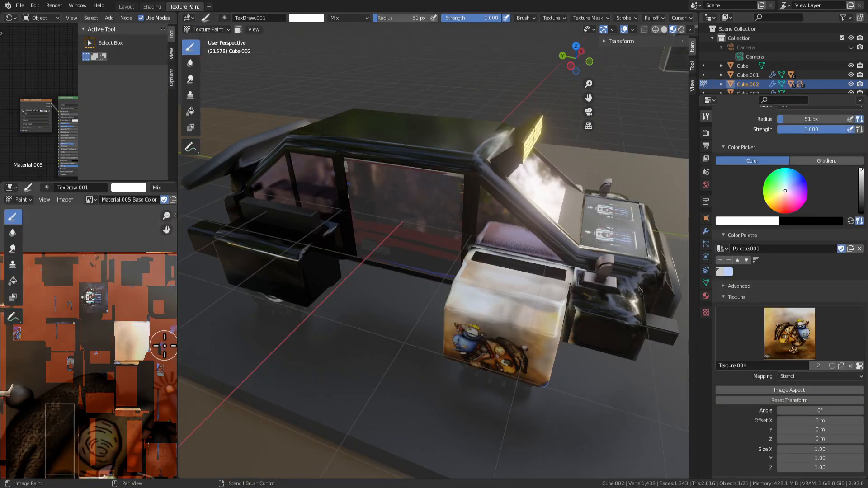
pyautogui.moveTo(564, 355); pyautogui.dragTo(430, 253, button='middle')
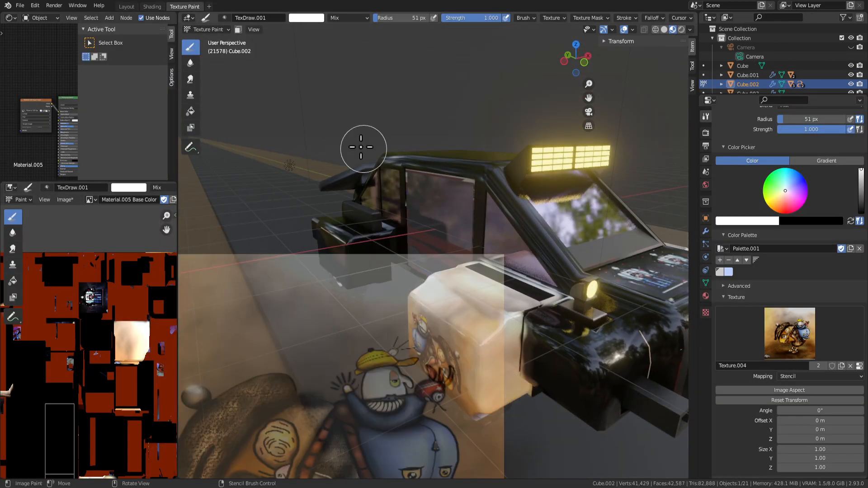
pyautogui.click(191, 80)
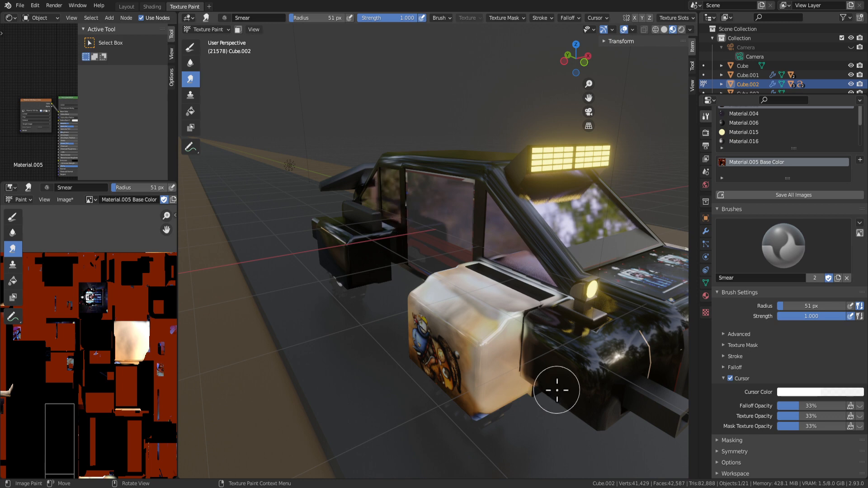
pyautogui.moveTo(511, 366); pyautogui.dragTo(520, 370)
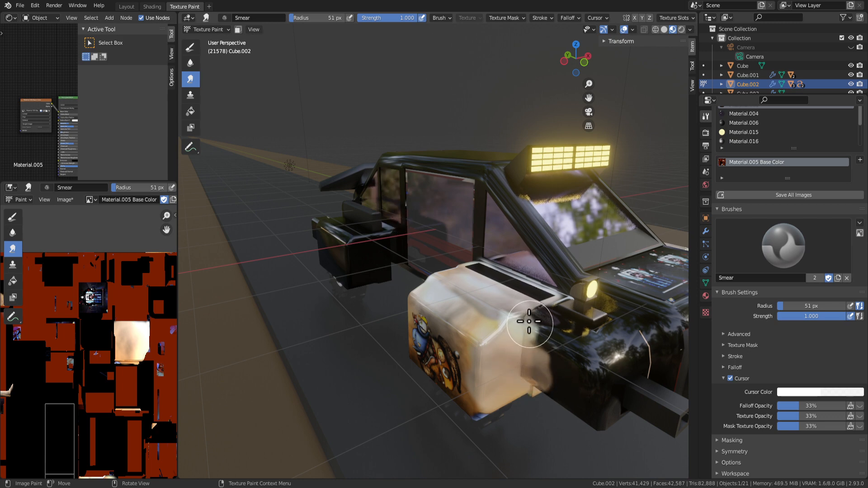
pyautogui.moveTo(516, 358)
pyautogui.mouseDown(button='middle')
pyautogui.moveTo(577, 374)
pyautogui.moveTo(467, 305)
pyautogui.mouseUp(button='middle')
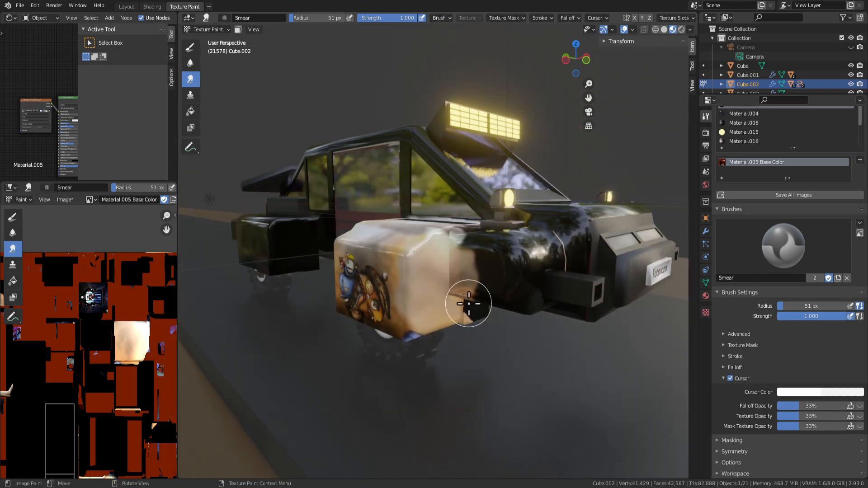
# Smear the light paint across the side of the black front section down to its lower edge.
pyautogui.scroll(5, 419, 287)
pyautogui.moveTo(438, 277)
pyautogui.mouseDown(button='middle')
pyautogui.moveTo(300, 242)
pyautogui.moveTo(351, 305)
pyautogui.mouseUp(button='middle')
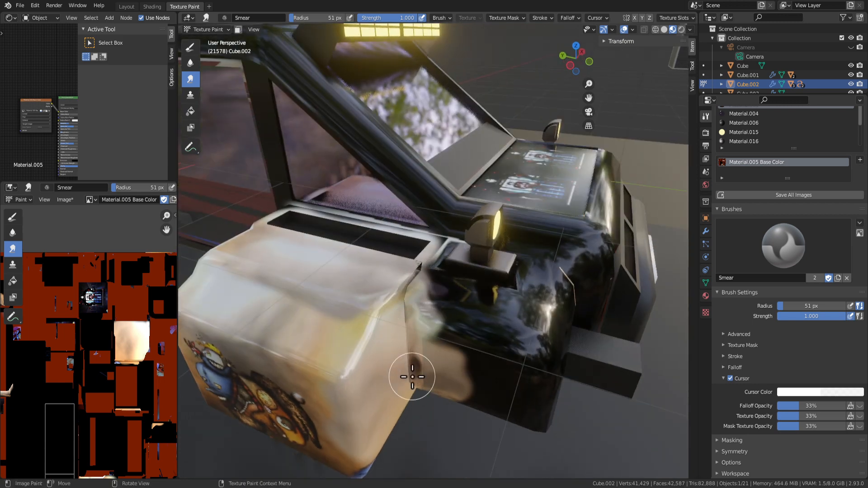
pyautogui.moveTo(413, 377); pyautogui.dragTo(443, 386)
pyautogui.moveTo(397, 316); pyautogui.dragTo(404, 279, button='middle')
pyautogui.moveTo(404, 279)
pyautogui.mouseDown()
pyautogui.moveTo(479, 287)
pyautogui.moveTo(473, 311)
pyautogui.moveTo(524, 387)
pyautogui.moveTo(446, 364)
pyautogui.moveTo(520, 389)
pyautogui.moveTo(443, 349)
pyautogui.moveTo(448, 339)
pyautogui.mouseUp()
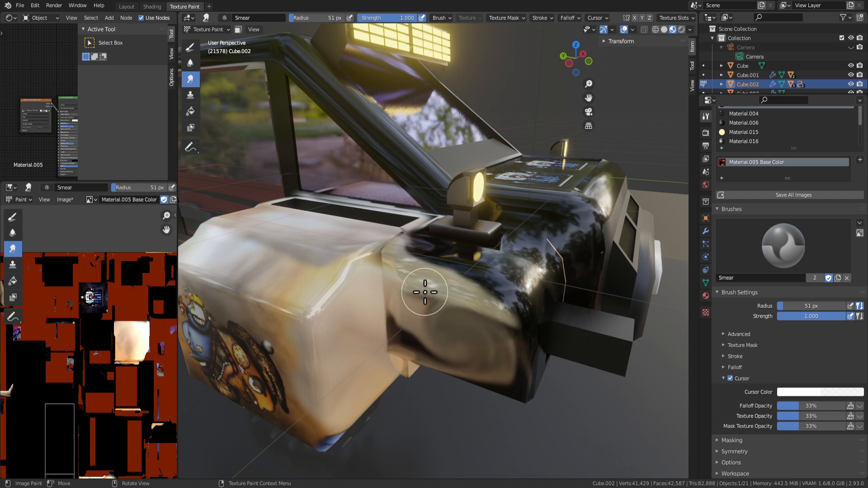
pyautogui.moveTo(425, 292)
pyautogui.mouseDown()
pyautogui.moveTo(422, 345)
pyautogui.moveTo(435, 365)
pyautogui.moveTo(438, 316)
pyautogui.moveTo(513, 396)
pyautogui.mouseUp()
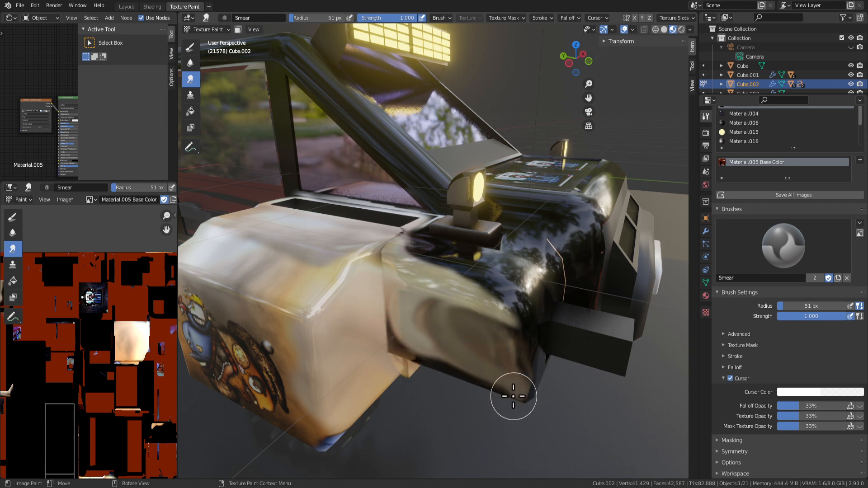
pyautogui.moveTo(469, 377); pyautogui.dragTo(411, 356)
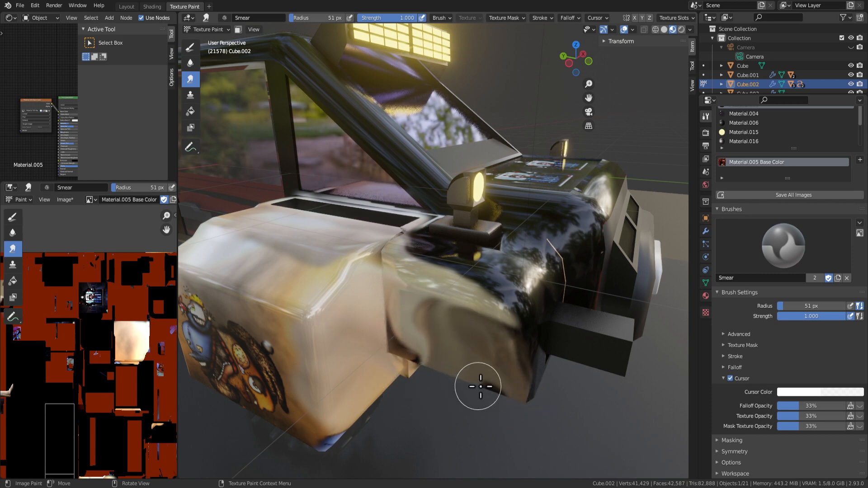
# Smear the light paint around the front corner and over the top of the front section beside the headlight.
pyautogui.scroll(-6, 480, 387)
pyautogui.moveTo(481, 387); pyautogui.dragTo(432, 356, button='middle')
pyautogui.scroll(6, 429, 348)
pyautogui.moveTo(287, 258); pyautogui.dragTo(335, 314, button='middle')
pyautogui.moveTo(362, 292)
pyautogui.mouseDown()
pyautogui.moveTo(451, 306)
pyautogui.moveTo(373, 286)
pyautogui.moveTo(466, 287)
pyautogui.moveTo(345, 252)
pyautogui.moveTo(498, 235)
pyautogui.mouseUp()
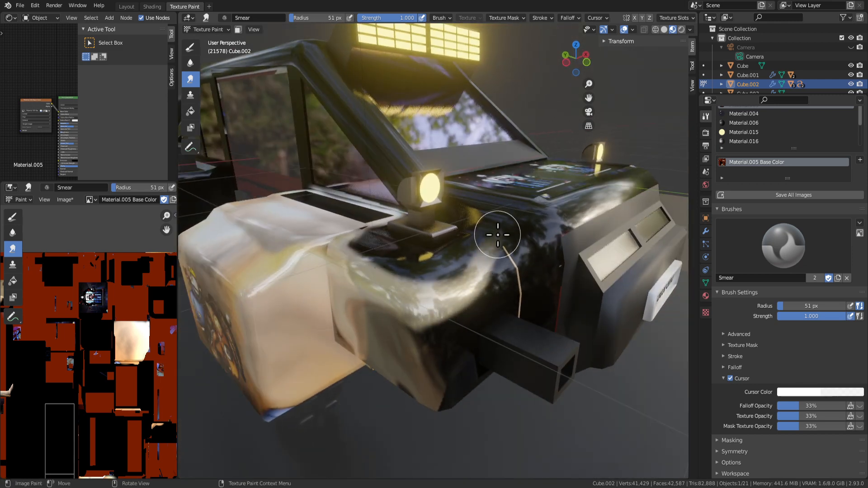
pyautogui.moveTo(497, 235); pyautogui.dragTo(465, 272, button='middle')
pyautogui.scroll(3, 430, 304)
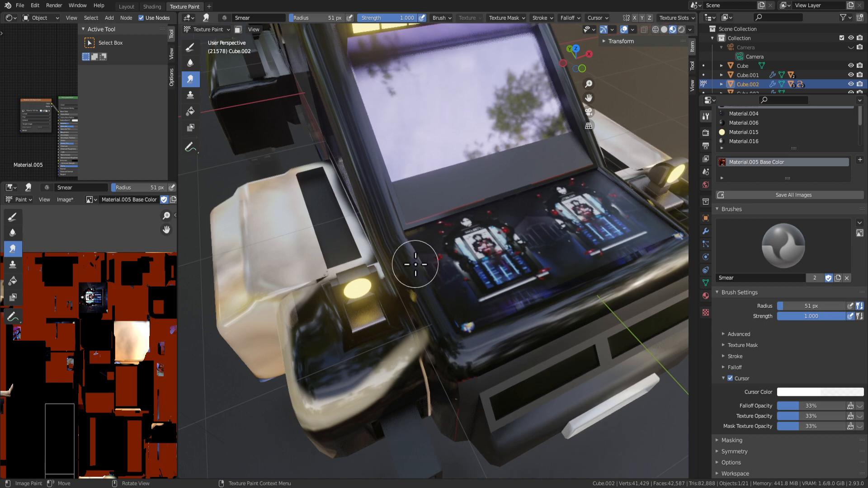
pyautogui.moveTo(407, 370)
pyautogui.mouseDown()
pyautogui.moveTo(398, 355)
pyautogui.moveTo(311, 334)
pyautogui.moveTo(300, 287)
pyautogui.moveTo(307, 317)
pyautogui.moveTo(298, 366)
pyautogui.moveTo(311, 355)
pyautogui.mouseUp()
pyautogui.moveTo(312, 355); pyautogui.dragTo(326, 355, button='middle')
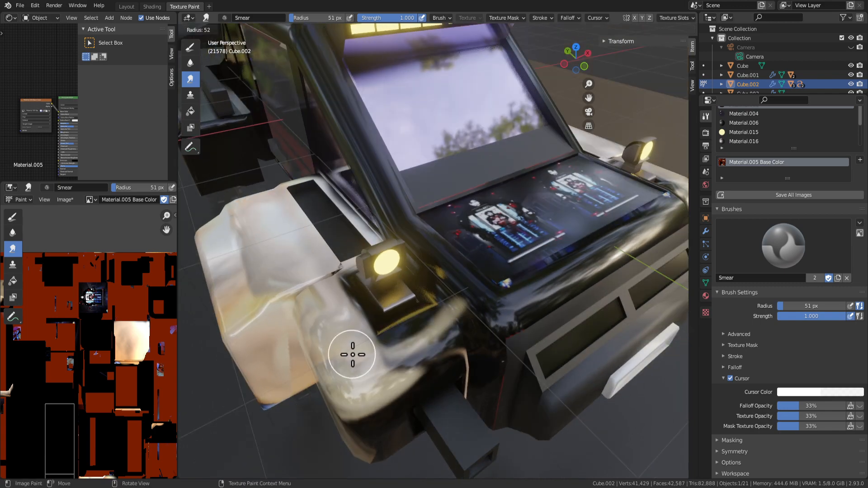
# Set the Smear radius to 92 px and blend the paint over the front section's outer corner.
pyautogui.press('f')
pyautogui.click(362, 307)
pyautogui.moveTo(393, 406)
pyautogui.mouseDown()
pyautogui.moveTo(445, 346)
pyautogui.moveTo(359, 436)
pyautogui.mouseUp()
pyautogui.moveTo(359, 436)
pyautogui.mouseDown(button='middle')
pyautogui.moveTo(419, 368)
pyautogui.moveTo(446, 207)
pyautogui.mouseUp(button='middle')
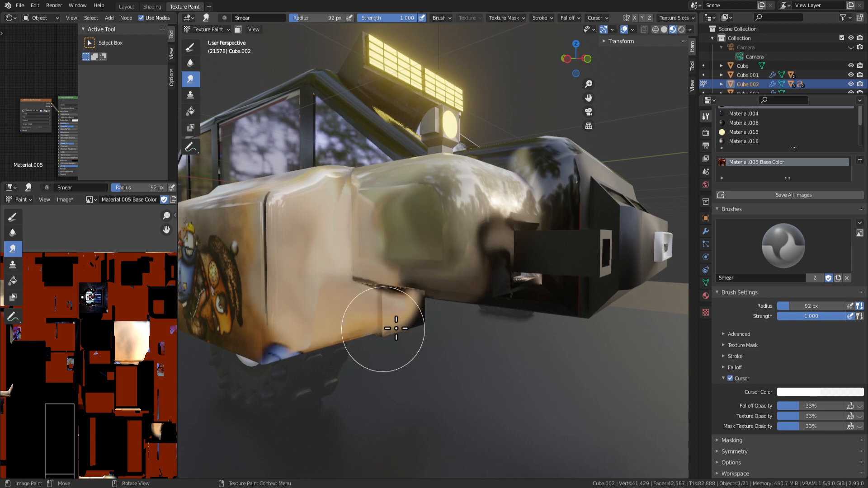
pyautogui.scroll(-5, 529, 395)
pyautogui.moveTo(376, 308); pyautogui.dragTo(440, 321, button='middle')
pyautogui.scroll(5, 413, 327)
pyautogui.scroll(5, 459, 340)
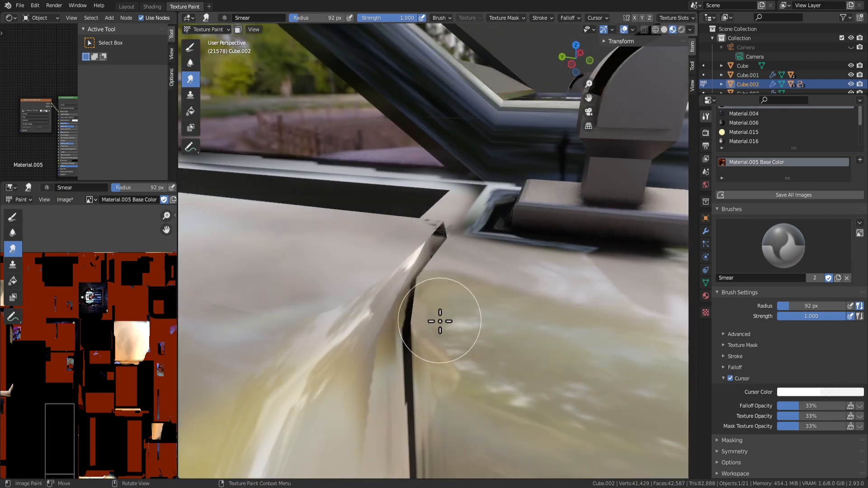
pyautogui.moveTo(449, 239); pyautogui.dragTo(433, 293, button='middle')
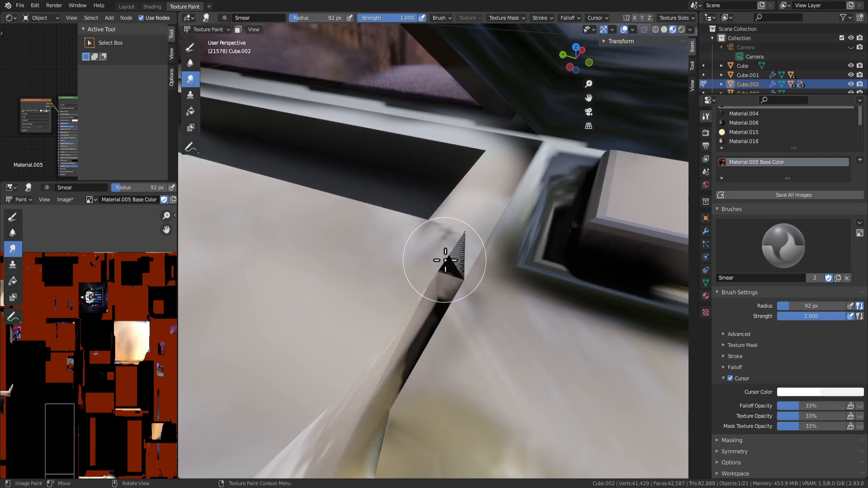
pyautogui.moveTo(446, 260)
pyautogui.mouseDown(button='middle')
pyautogui.moveTo(519, 252)
pyautogui.moveTo(448, 279)
pyautogui.moveTo(527, 265)
pyautogui.moveTo(607, 192)
pyautogui.moveTo(588, 273)
pyautogui.moveTo(497, 306)
pyautogui.mouseUp(button='middle')
pyautogui.press('Tab')
pyautogui.press('g')
pyautogui.rightClick(465, 307)
pyautogui.moveTo(402, 316); pyautogui.dragTo(404, 317)
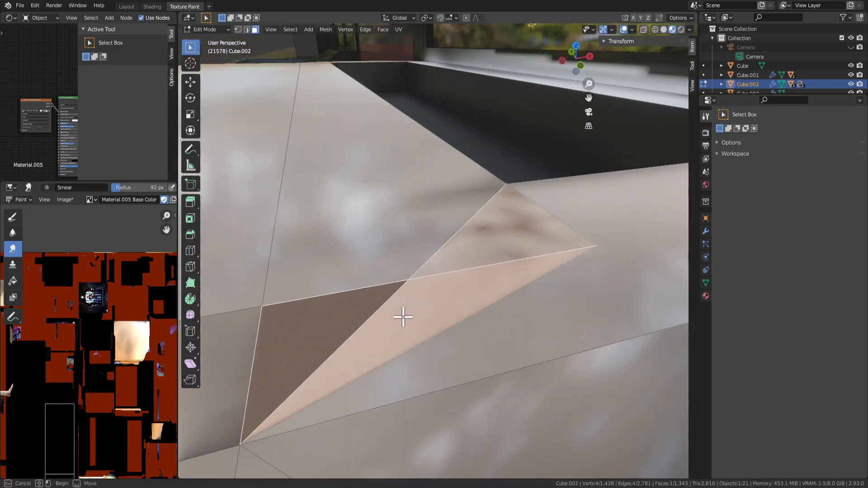
pyautogui.press('g')
pyautogui.rightClick(448, 186)
pyautogui.click(428, 211)
pyautogui.press('g')
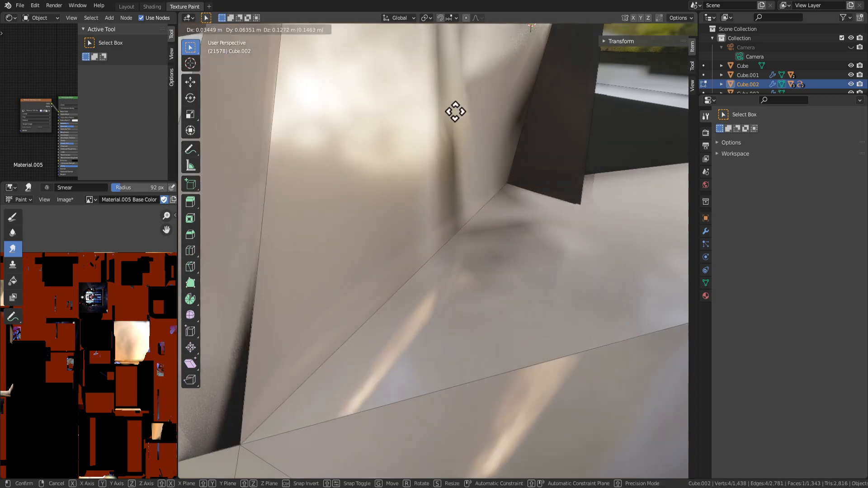
pyautogui.rightClick(442, 148)
# Try dissolving the vertices of the faces forming the recess on the fender's top, undo it and return to texture painting.
pyautogui.scroll(-3, 442, 148)
pyautogui.moveTo(449, 221); pyautogui.dragTo(467, 263, button='middle')
pyautogui.click(464, 189)
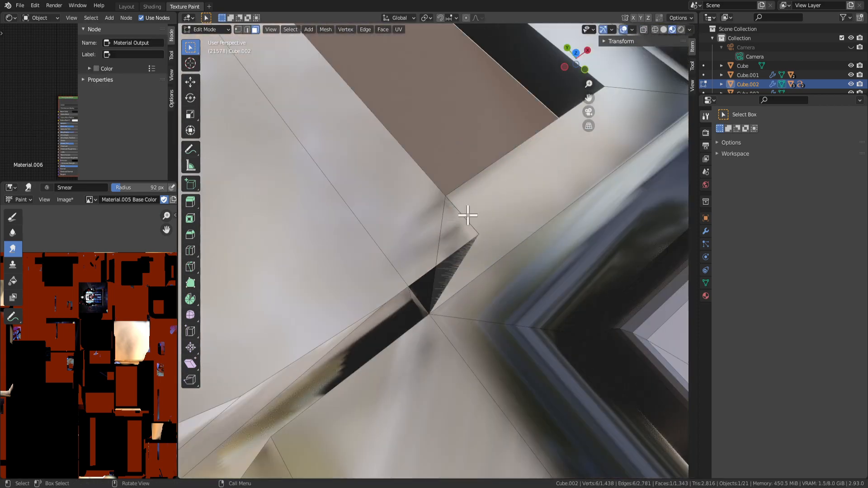
pyautogui.moveTo(467, 215); pyautogui.dragTo(399, 255, button='middle')
pyautogui.press('ctrl+KP_Add')
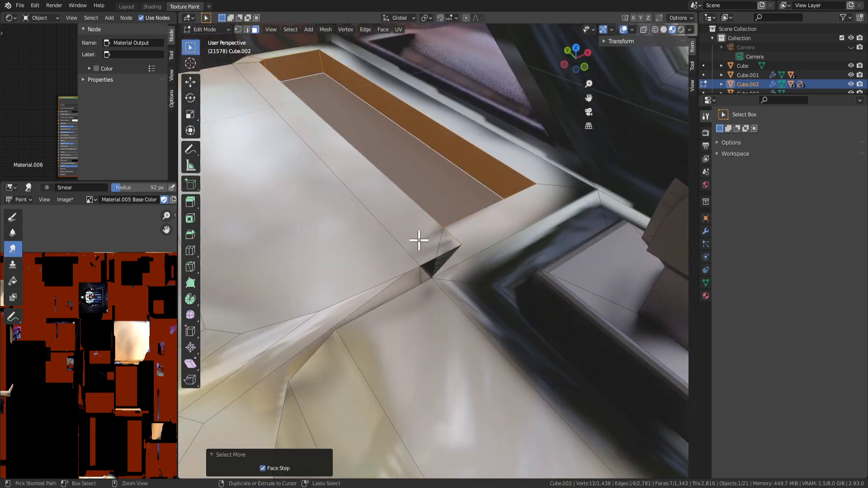
pyautogui.press('x')
pyautogui.press('Escape')
pyautogui.press('x')
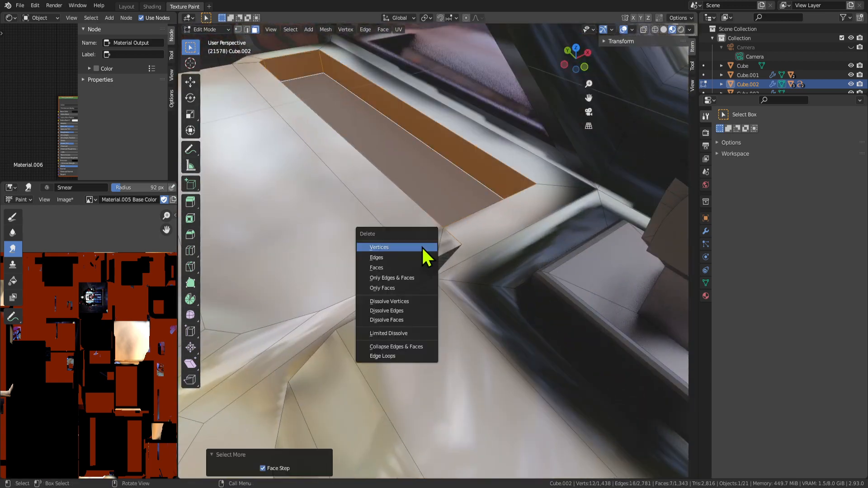
pyautogui.click(416, 302)
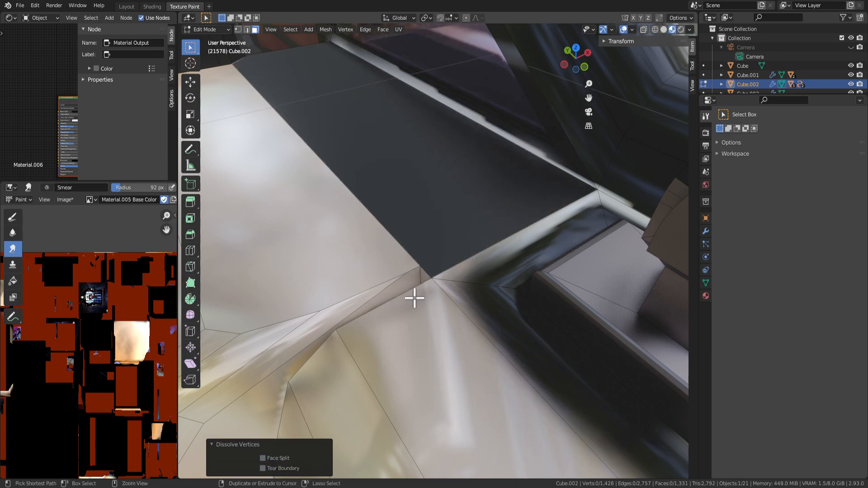
pyautogui.hotkey('ctrl', 'z')
pyautogui.scroll(-2, 421, 287)
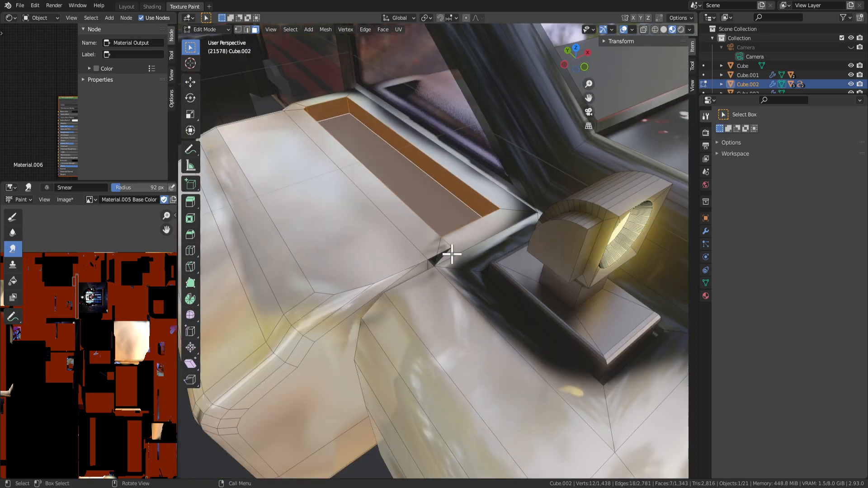
pyautogui.press('Tab')
# Smear the surrounding paint over the dark vertical seam along the fender's front outer edge.
pyautogui.scroll(-3, 429, 260)
pyautogui.scroll(-2, 297, 332)
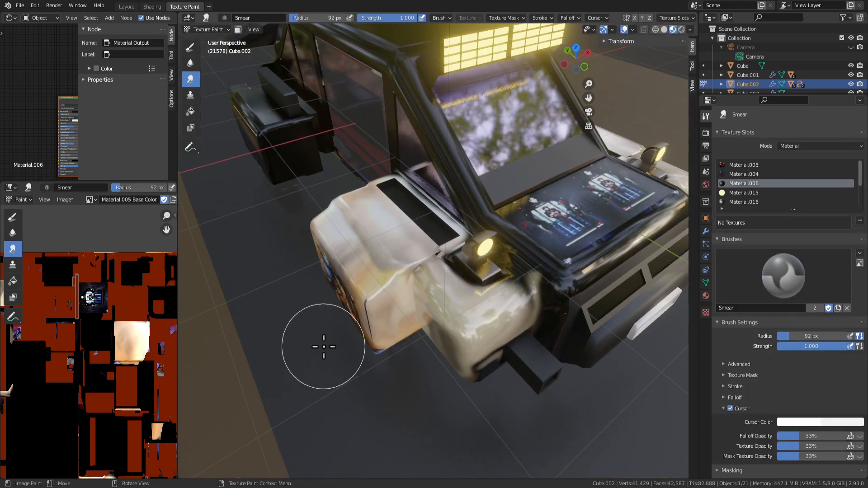
pyautogui.moveTo(324, 346); pyautogui.dragTo(480, 294, button='middle')
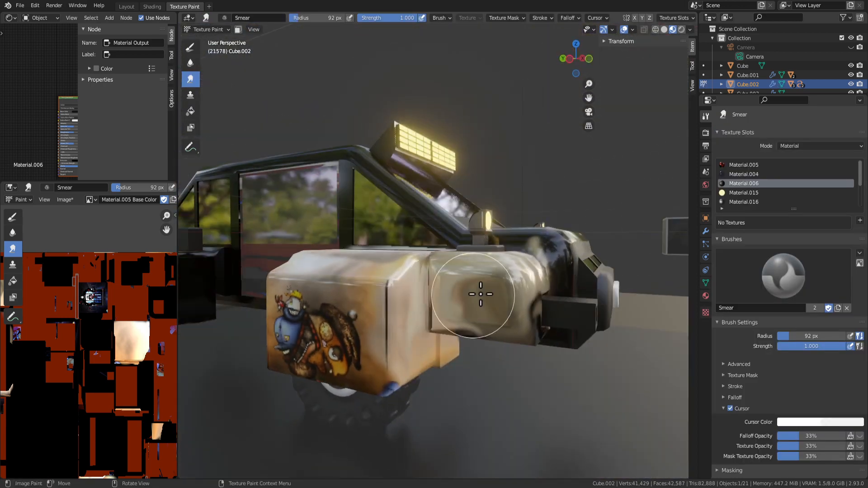
pyautogui.scroll(4, 360, 316)
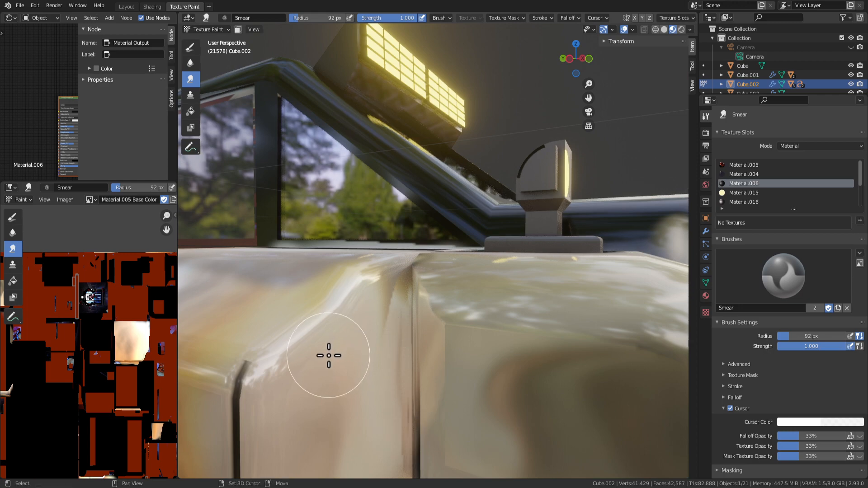
pyautogui.scroll(2, 476, 307)
pyautogui.moveTo(477, 307); pyautogui.dragTo(443, 350)
pyautogui.keyDown('shift'); pyautogui.moveTo(468, 373); pyautogui.dragTo(463, 262, button='middle'); pyautogui.keyUp('shift')
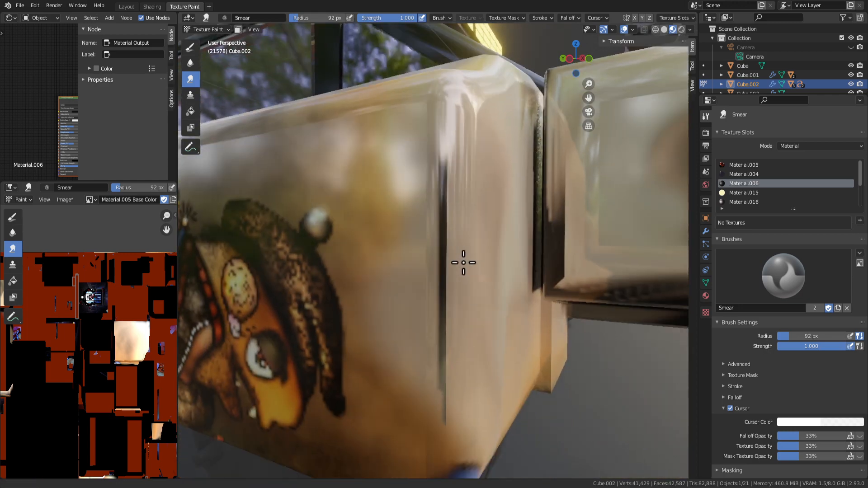
pyautogui.moveTo(444, 194); pyautogui.dragTo(436, 239)
pyautogui.moveTo(425, 177); pyautogui.dragTo(444, 367)
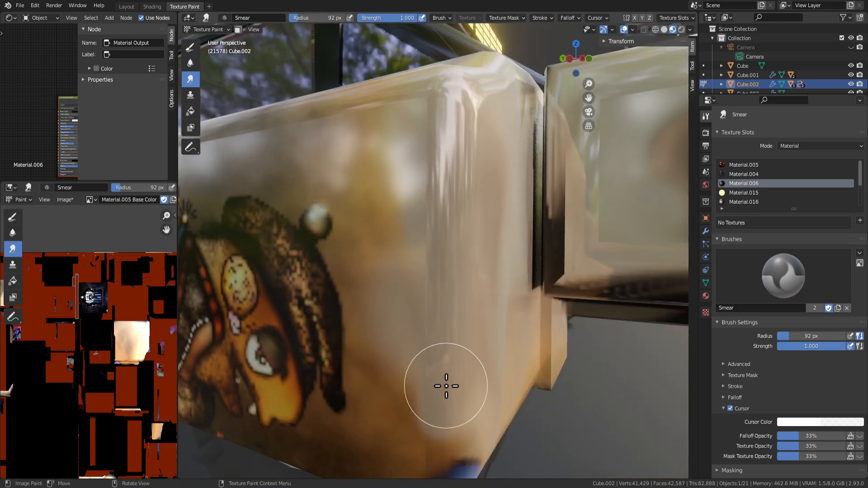
# Smear the light paint along the fender's front outer edge, from the upper corner down to the lower one.
pyautogui.scroll(-5, 475, 403)
pyautogui.moveTo(452, 312); pyautogui.dragTo(452, 315)
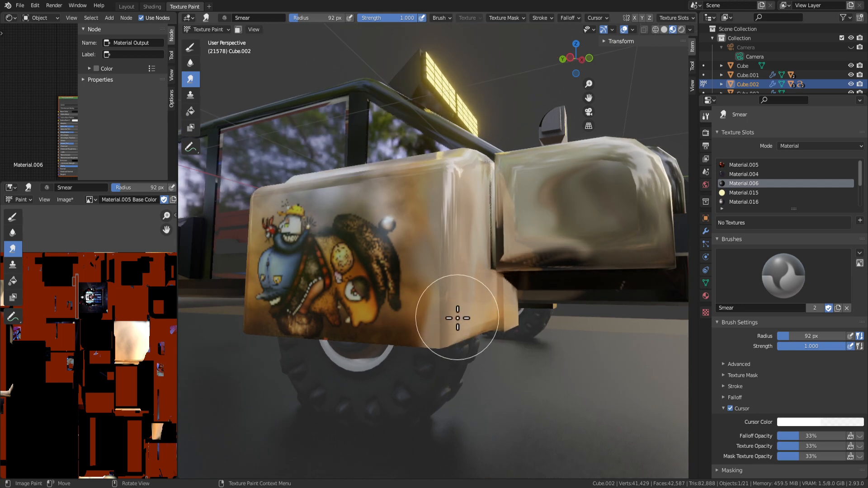
pyautogui.moveTo(452, 315)
pyautogui.mouseDown(button='middle')
pyautogui.moveTo(465, 345)
pyautogui.moveTo(438, 359)
pyautogui.mouseUp(button='middle')
pyautogui.scroll(5, 442, 353)
pyautogui.moveTo(442, 353)
pyautogui.mouseDown()
pyautogui.moveTo(477, 403)
pyautogui.moveTo(475, 463)
pyautogui.mouseUp()
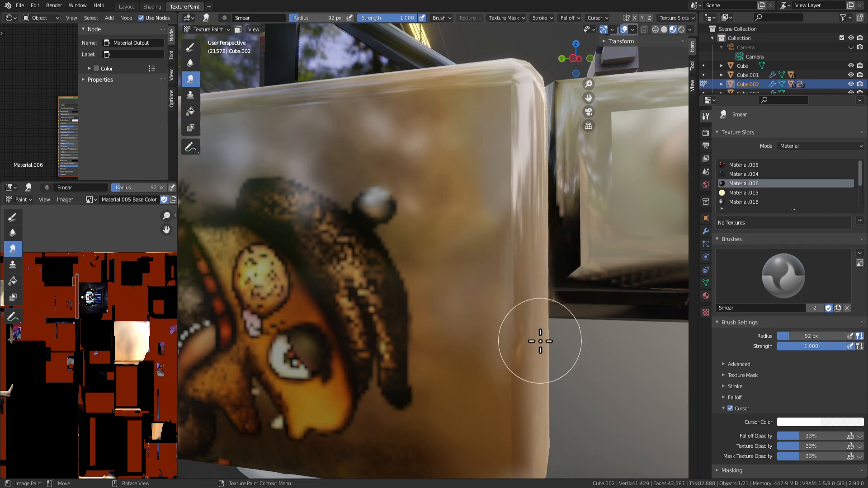
pyautogui.moveTo(524, 177); pyautogui.dragTo(509, 233)
pyautogui.moveTo(502, 207); pyautogui.dragTo(508, 271, button='middle')
pyautogui.scroll(-6, 516, 279)
pyautogui.scroll(3, 492, 245)
pyautogui.moveTo(509, 251); pyautogui.dragTo(494, 254, button='middle')
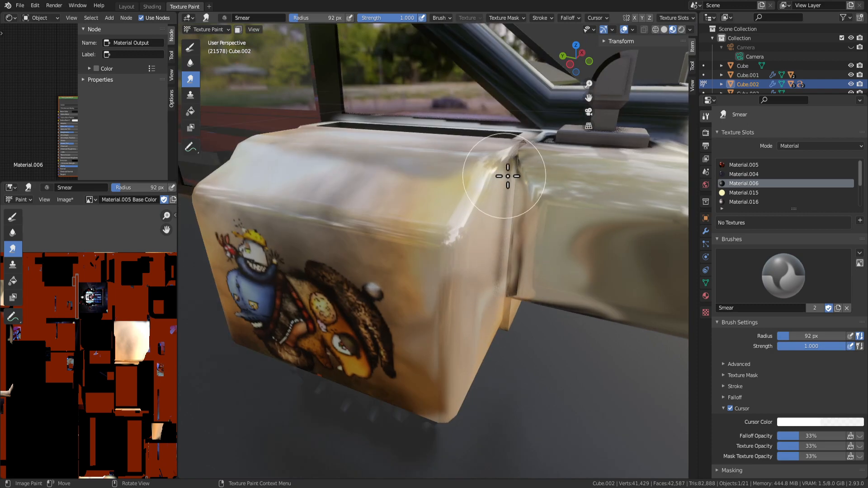
# Select a face on the black front body in Edit Mode to activate Material.019, and smear the dark patch beside the bumper bracket.
pyautogui.moveTo(497, 291)
pyautogui.mouseDown(button='middle')
pyautogui.moveTo(527, 310)
pyautogui.moveTo(553, 385)
pyautogui.moveTo(620, 226)
pyautogui.moveTo(449, 271)
pyautogui.moveTo(413, 265)
pyautogui.moveTo(550, 283)
pyautogui.moveTo(398, 314)
pyautogui.mouseUp(button='middle')
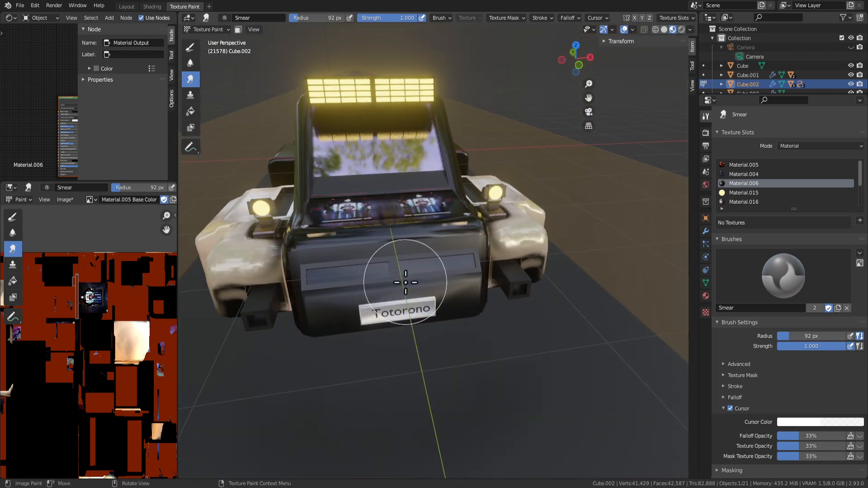
pyautogui.press('Tab')
pyautogui.click(348, 302)
pyautogui.moveTo(347, 301)
pyautogui.mouseDown(button='middle')
pyautogui.moveTo(377, 288)
pyautogui.moveTo(478, 289)
pyautogui.moveTo(400, 291)
pyautogui.moveTo(380, 300)
pyautogui.mouseUp(button='middle')
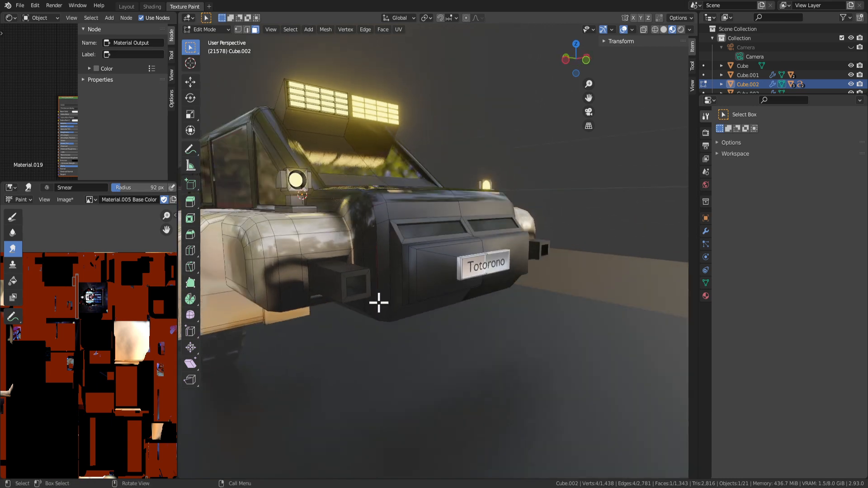
pyautogui.press('Tab')
pyautogui.moveTo(287, 293)
pyautogui.mouseDown()
pyautogui.moveTo(281, 258)
pyautogui.moveTo(325, 303)
pyautogui.mouseUp()
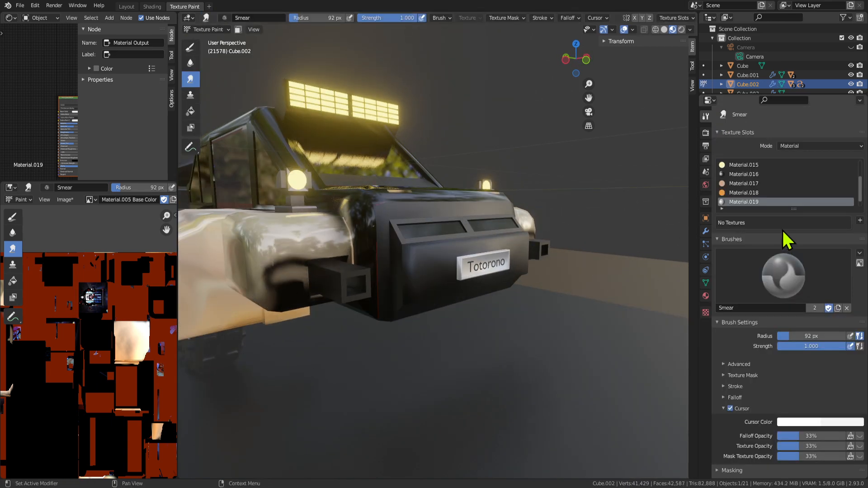
# Examine the brush texture, render and Smear tool settings, and look in briefly on the Shading workspace.
pyautogui.click(706, 312)
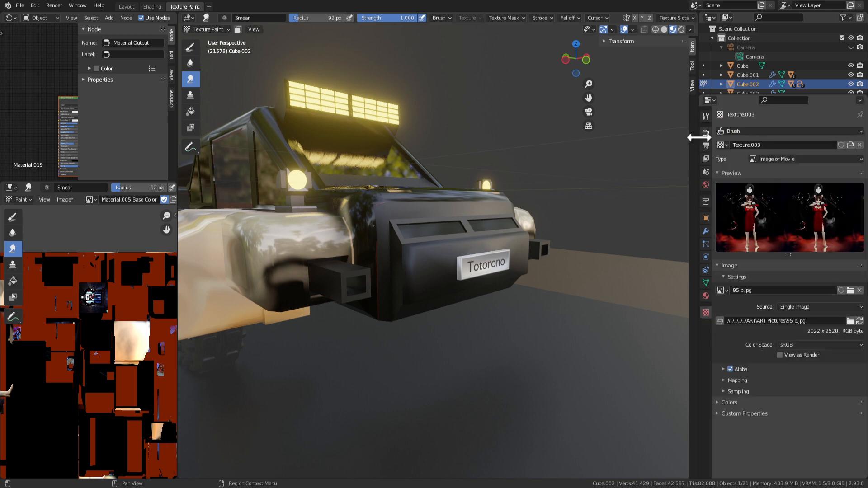
pyautogui.click(705, 134)
pyautogui.click(706, 146)
pyautogui.click(706, 116)
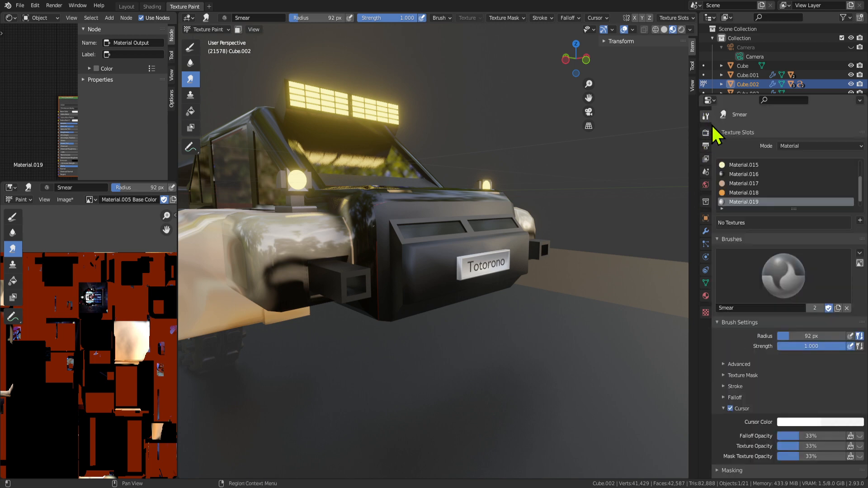
pyautogui.scroll(-2, 750, 389)
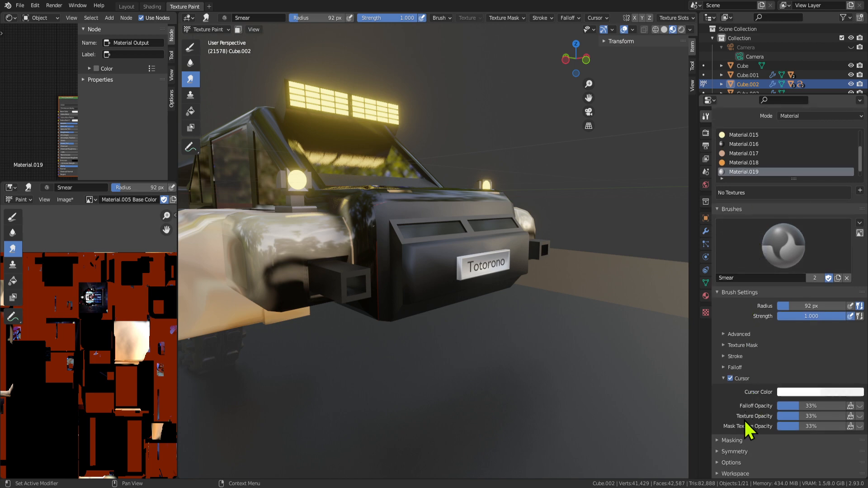
pyautogui.click(706, 133)
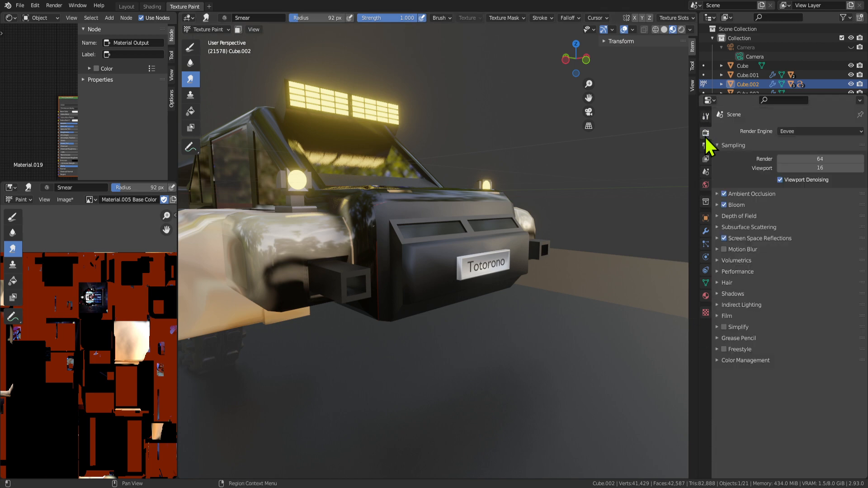
pyautogui.click(706, 116)
pyautogui.scroll(-2, 752, 380)
pyautogui.scroll(2, 748, 378)
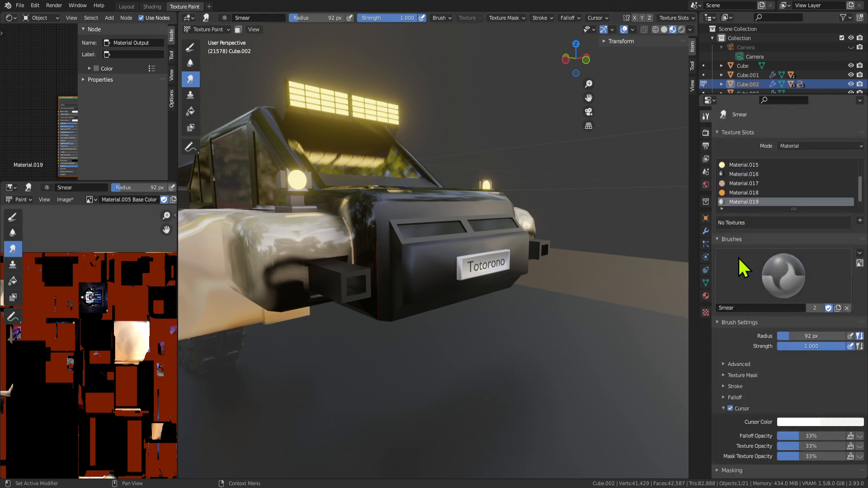
pyautogui.scroll(-2, 744, 269)
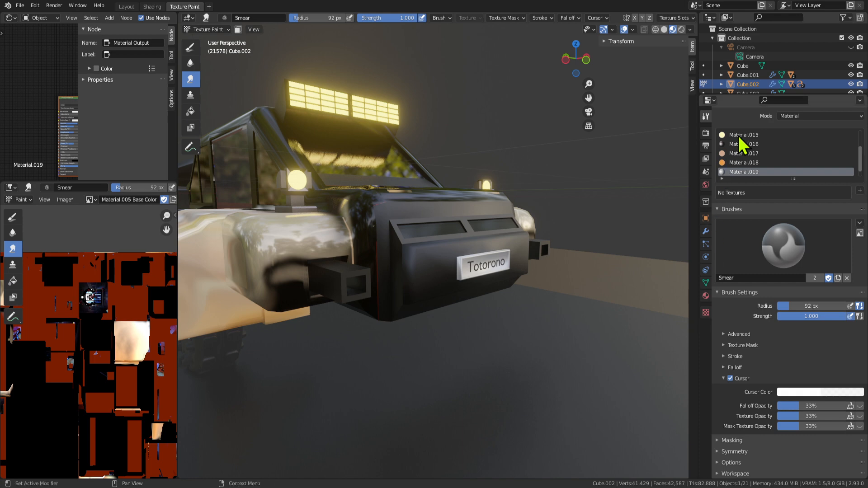
pyautogui.moveTo(329, 272)
pyautogui.mouseDown(button='middle')
pyautogui.moveTo(324, 310)
pyautogui.moveTo(359, 287)
pyautogui.moveTo(339, 273)
pyautogui.mouseUp(button='middle')
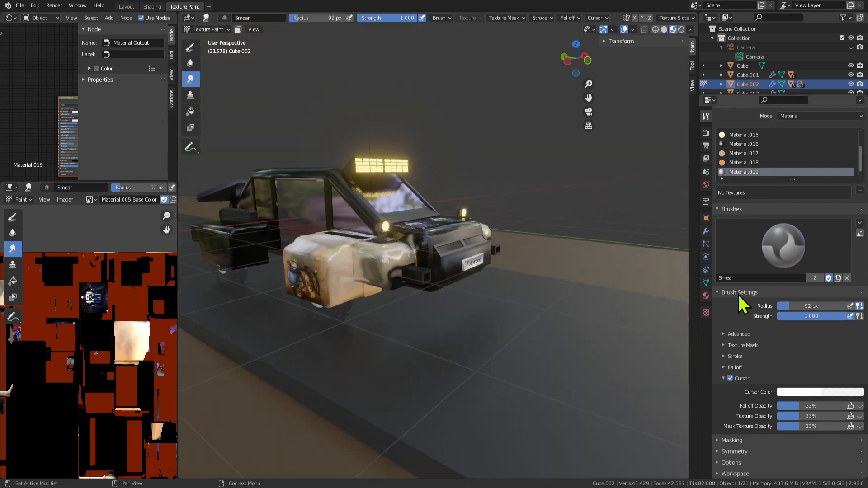
pyautogui.click(152, 6)
pyautogui.click(184, 6)
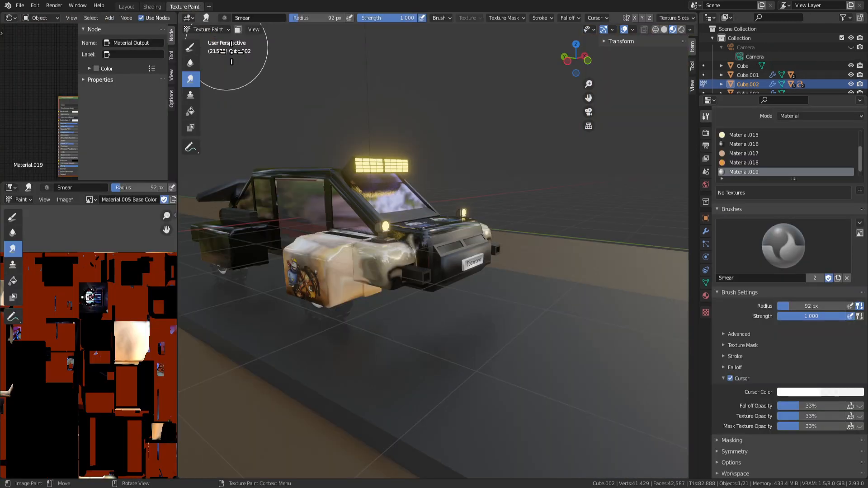
pyautogui.scroll(5, 390, 302)
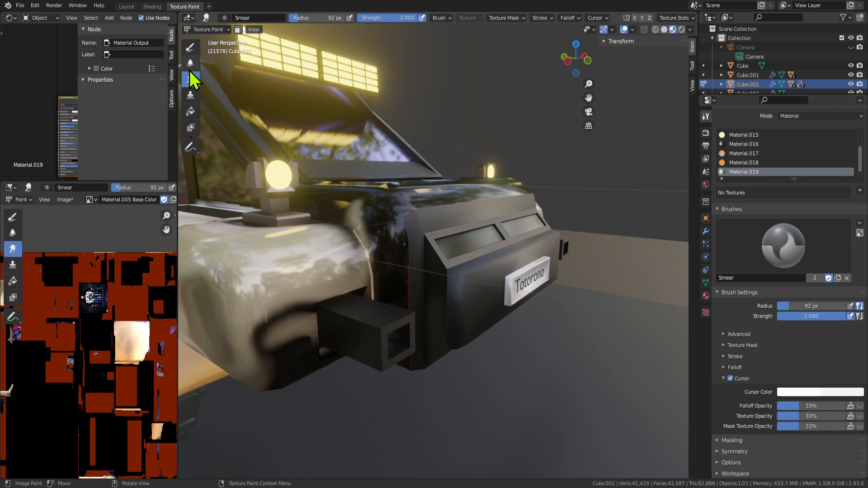
# Change from Smear to the Draw tool with the TexDraw.001 brush and set its colour to black.
pyautogui.click(190, 51)
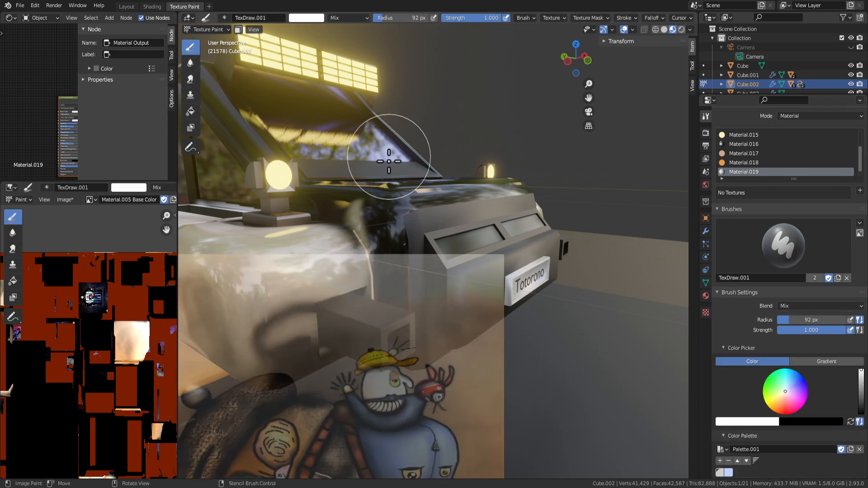
pyautogui.scroll(-5, 779, 392)
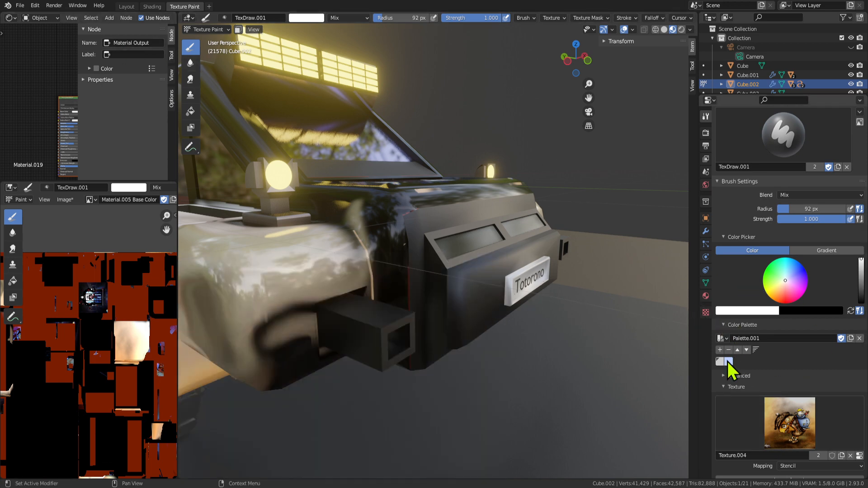
pyautogui.moveTo(626, 301); pyautogui.dragTo(527, 306, button='middle')
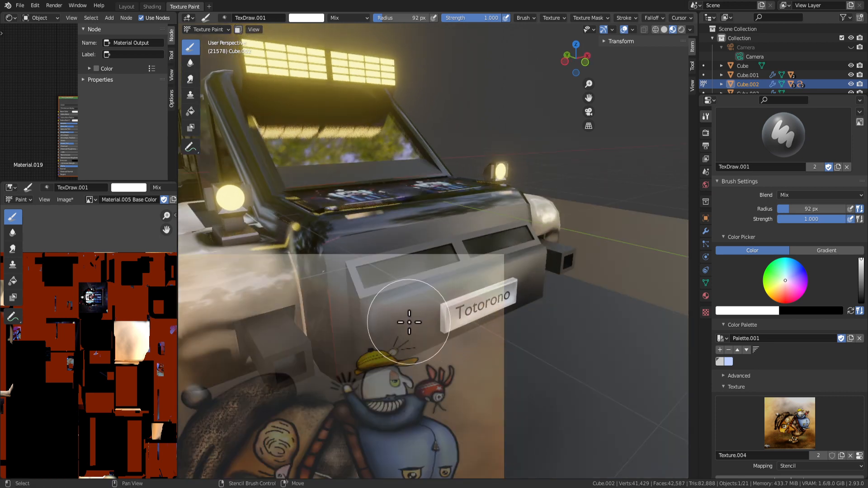
pyautogui.moveTo(407, 319); pyautogui.dragTo(551, 204, button='middle')
pyautogui.click(306, 17)
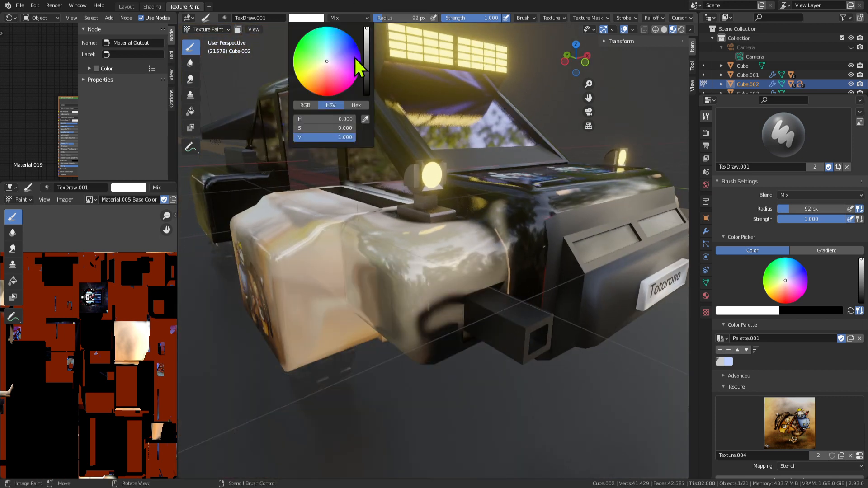
pyautogui.moveTo(365, 57); pyautogui.dragTo(366, 96)
pyautogui.scroll(4, 520, 294)
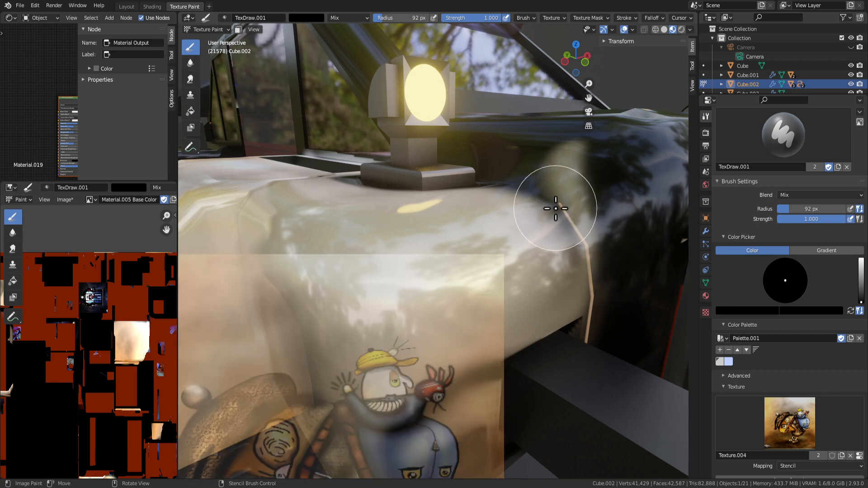
pyautogui.scroll(-5, 583, 255)
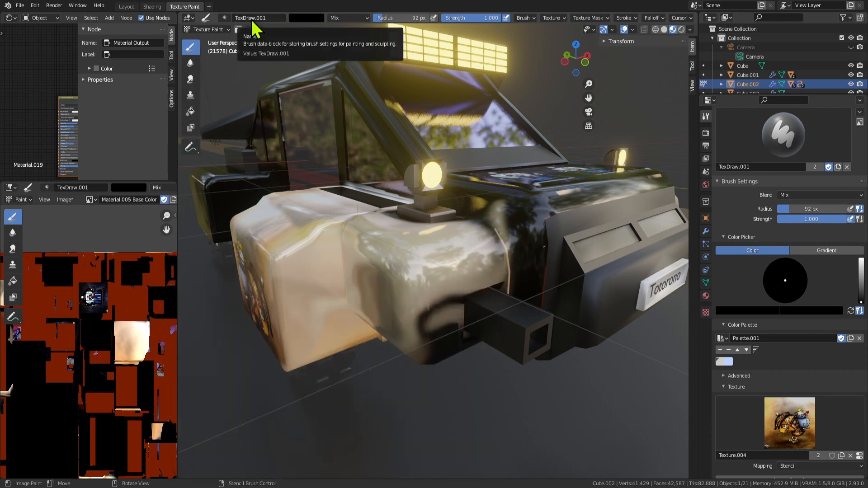
# Try the TexDraw brush, return to TexDraw.001 and compare the available draw brushes.
pyautogui.click(225, 18)
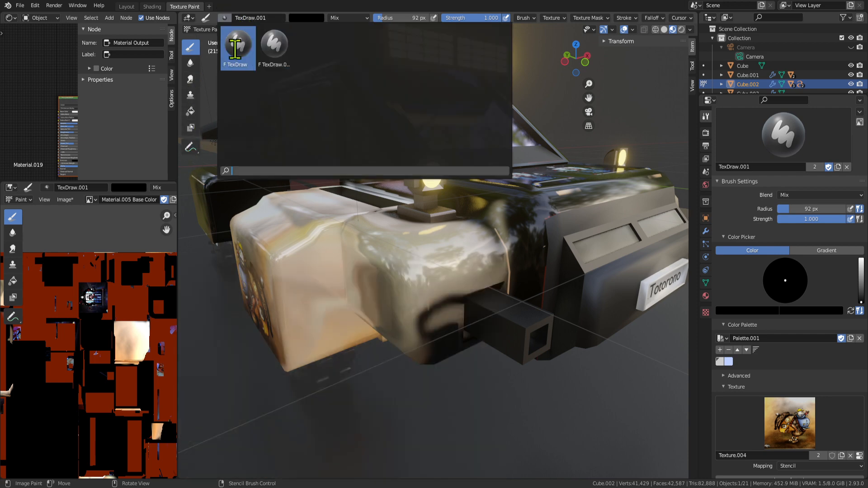
pyautogui.click(237, 45)
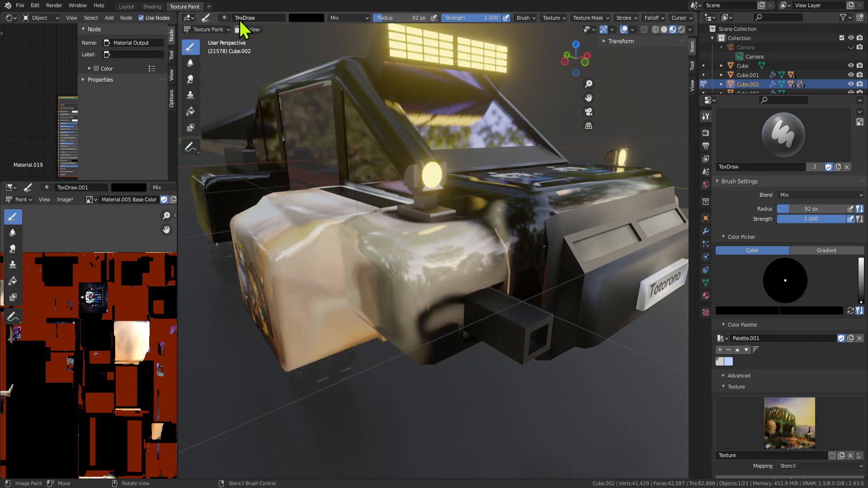
pyautogui.click(225, 18)
pyautogui.click(288, 46)
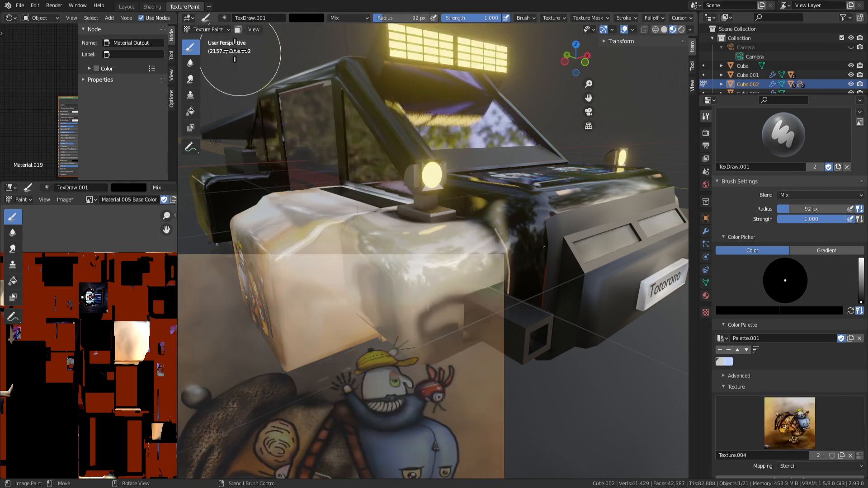
pyautogui.click(226, 18)
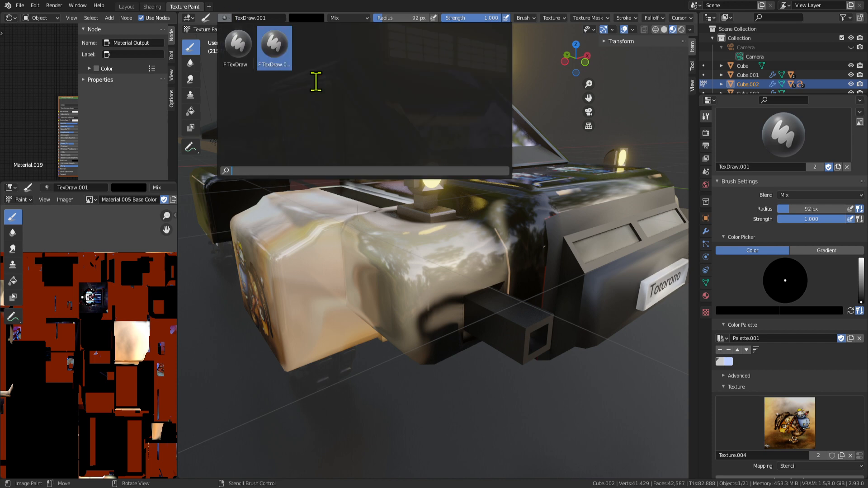
pyautogui.click(224, 18)
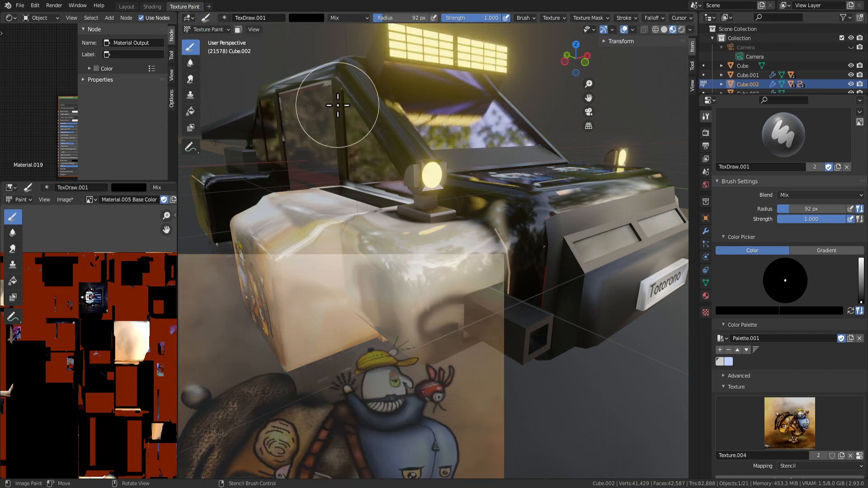
pyautogui.click(225, 18)
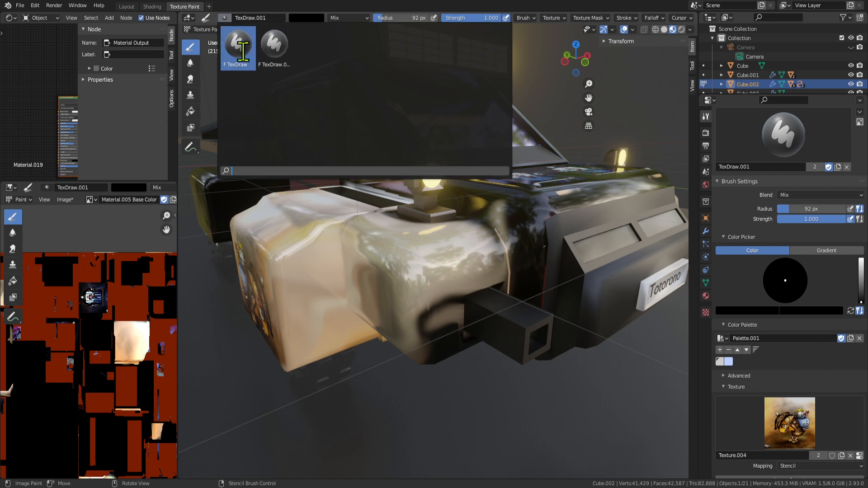
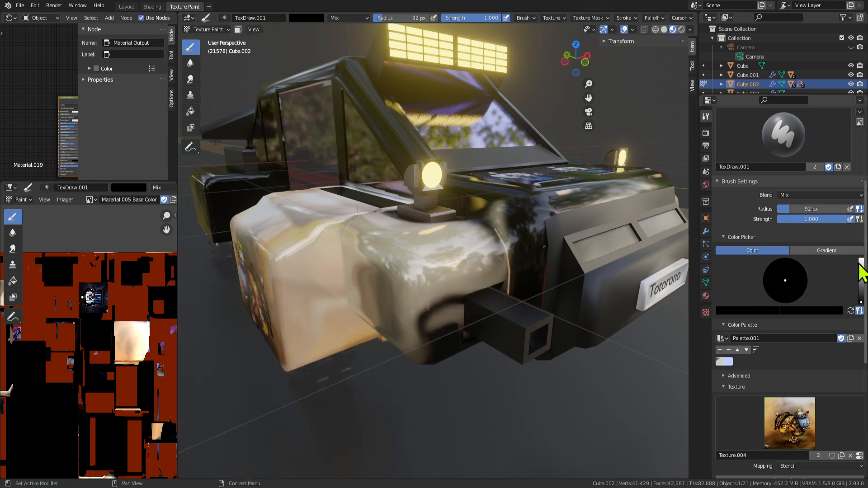
# Set the brush colour to white and paint the stencil's light background over the dark areas of the front section beside the bumper bracket.
pyautogui.moveTo(860, 268); pyautogui.dragTo(861, 259)
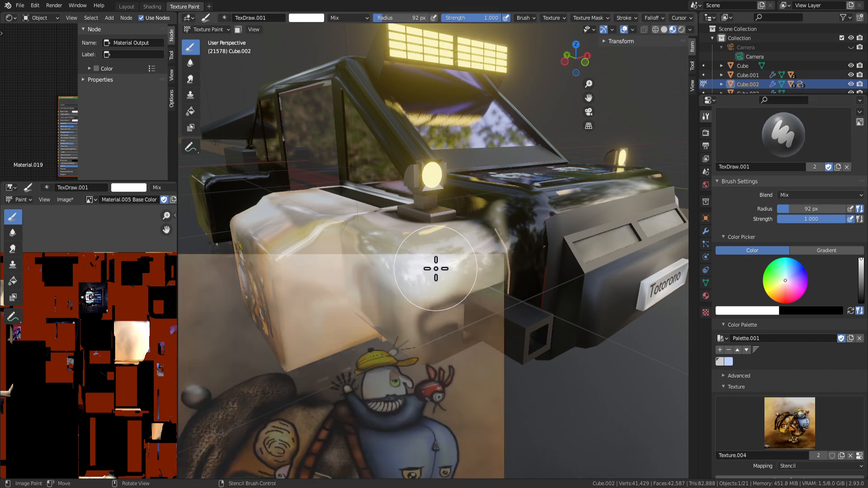
pyautogui.moveTo(436, 269)
pyautogui.mouseDown()
pyautogui.moveTo(413, 351)
pyautogui.moveTo(384, 287)
pyautogui.moveTo(449, 277)
pyautogui.moveTo(537, 218)
pyautogui.moveTo(337, 240)
pyautogui.moveTo(436, 265)
pyautogui.mouseUp()
pyautogui.scroll(-3, 541, 310)
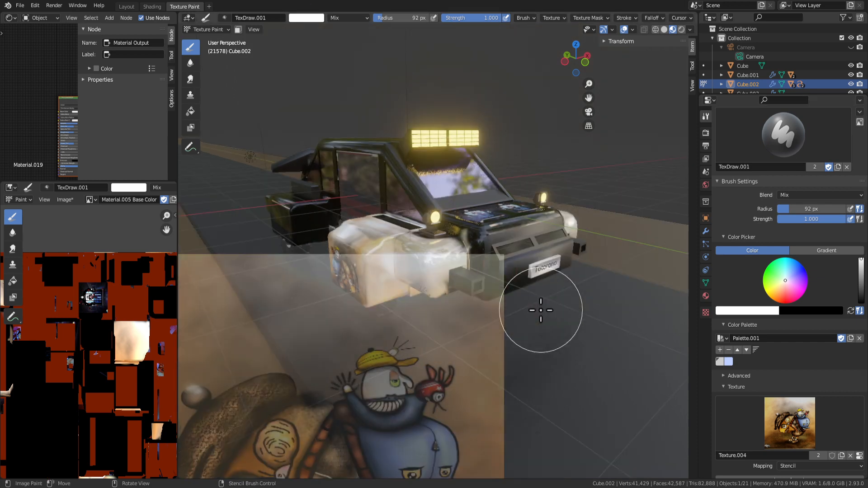
pyautogui.moveTo(531, 320)
pyautogui.mouseDown(button='middle')
pyautogui.moveTo(544, 328)
pyautogui.moveTo(540, 322)
pyautogui.mouseUp(button='middle')
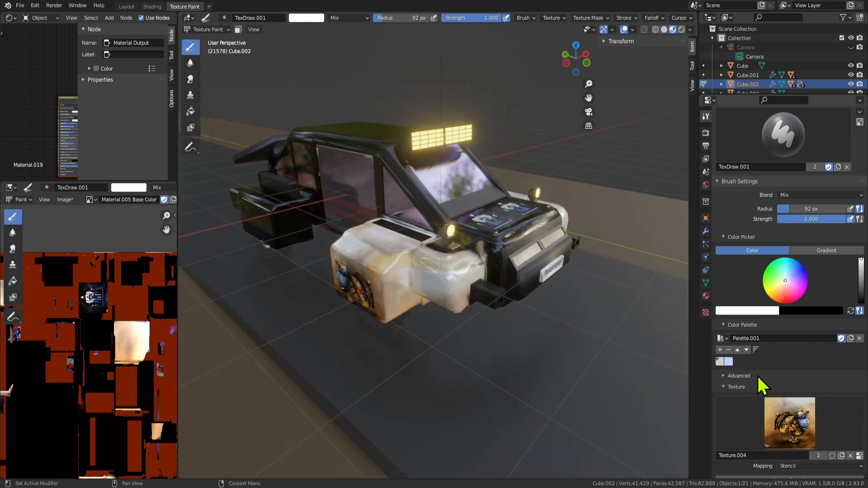
# Look through the TexDraw.001 brush's colour palette and texture settings, and collapse the Texture section.
pyautogui.scroll(-3, 764, 407)
pyautogui.scroll(1, 733, 368)
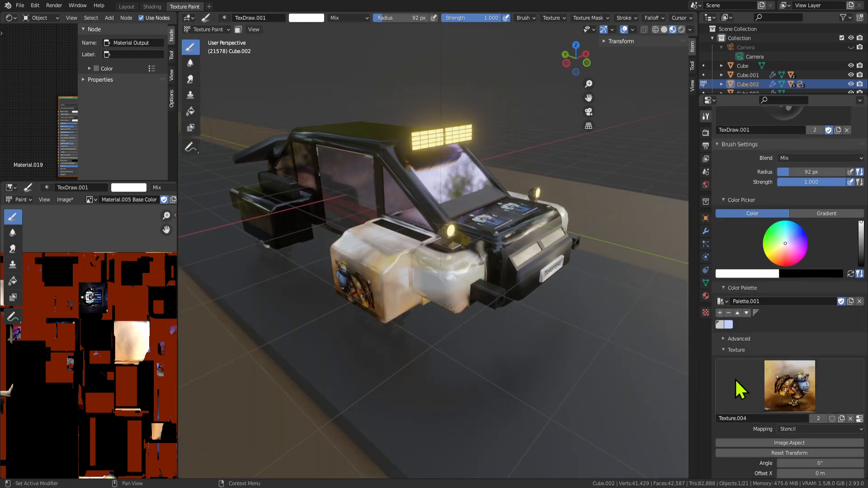
pyautogui.click(727, 289)
pyautogui.click(723, 288)
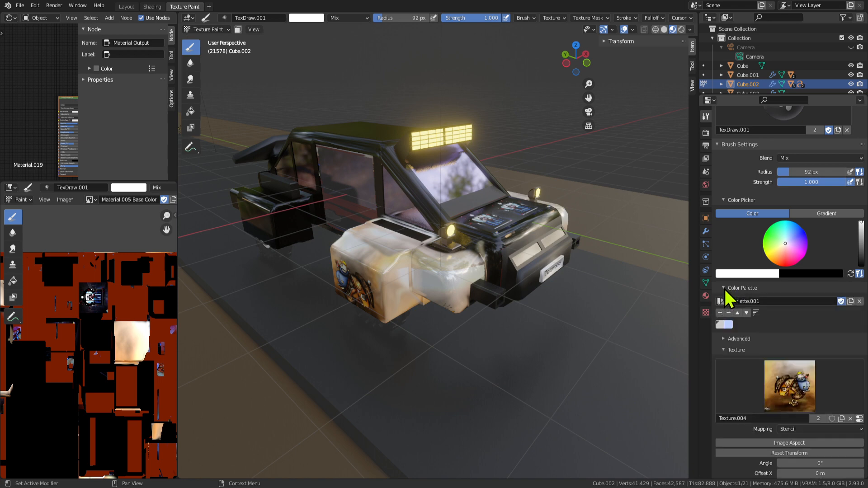
pyautogui.scroll(-3, 810, 414)
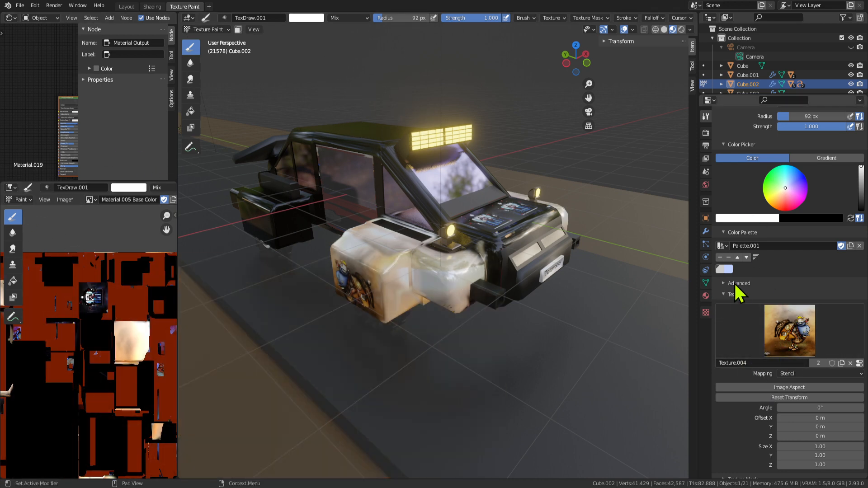
pyautogui.click(723, 294)
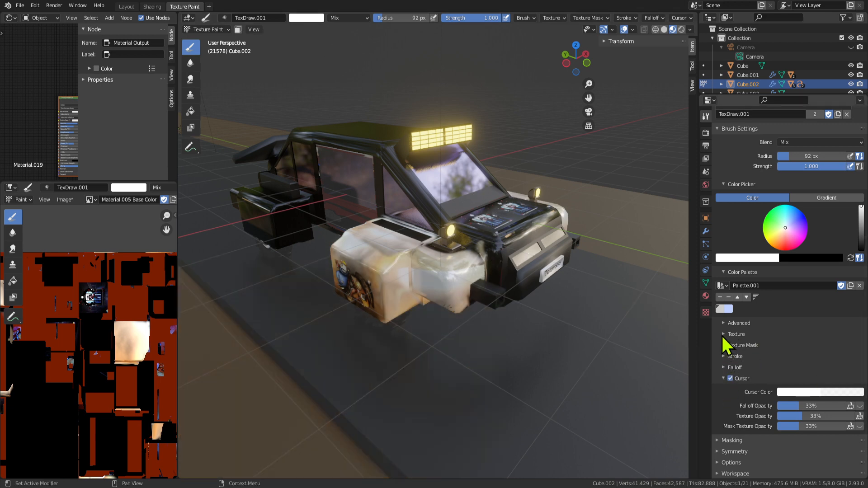
# Check the TexDraw.001 brush's texture settings and switch to the TexDraw brush.
pyautogui.click(725, 335)
pyautogui.scroll(-3, 758, 378)
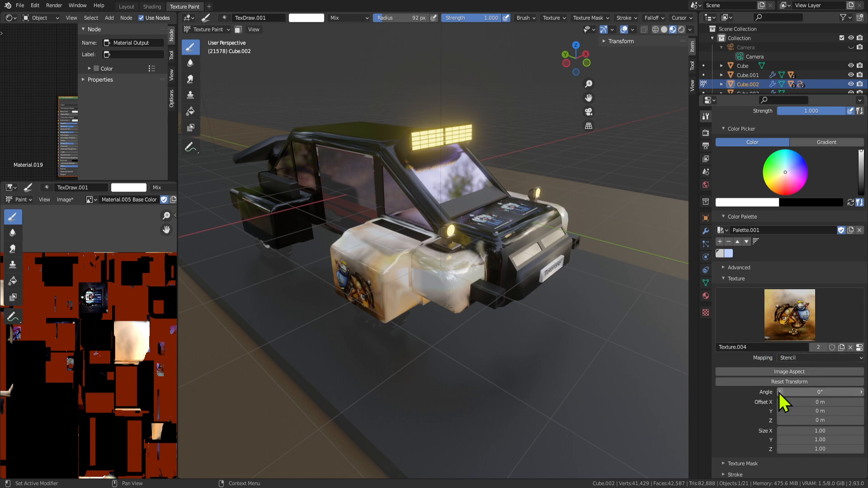
pyautogui.scroll(-3, 780, 393)
pyautogui.scroll(10, 765, 394)
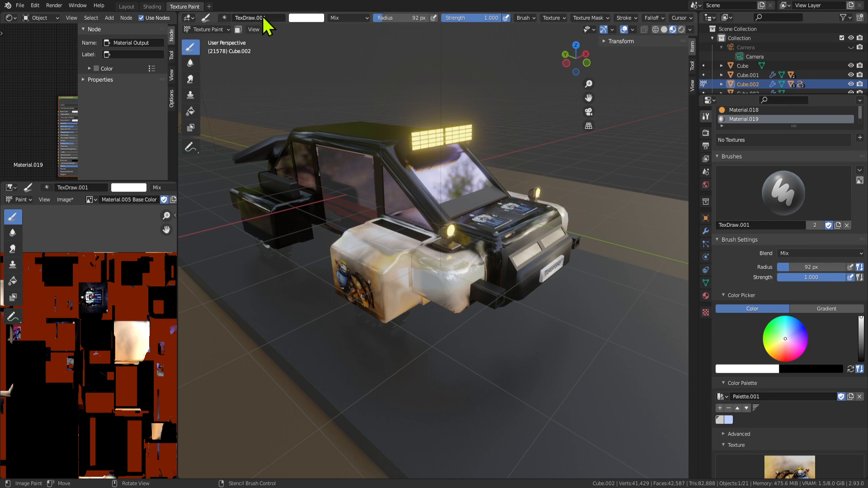
pyautogui.click(225, 19)
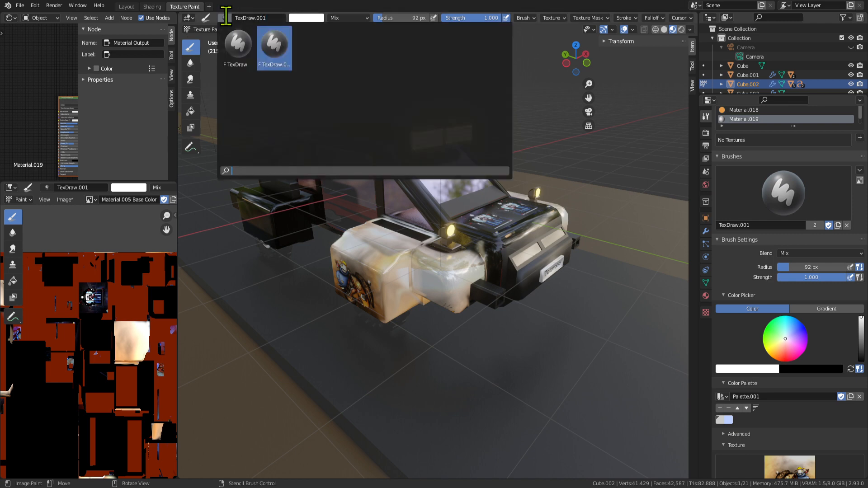
pyautogui.click(415, 120)
pyautogui.moveTo(361, 275); pyautogui.dragTo(436, 328, button='right')
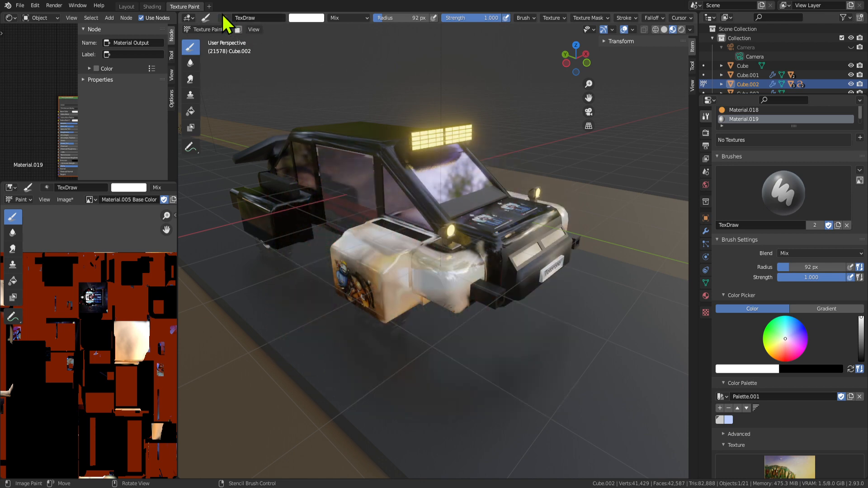
pyautogui.rightClick(225, 18)
pyautogui.click(523, 18)
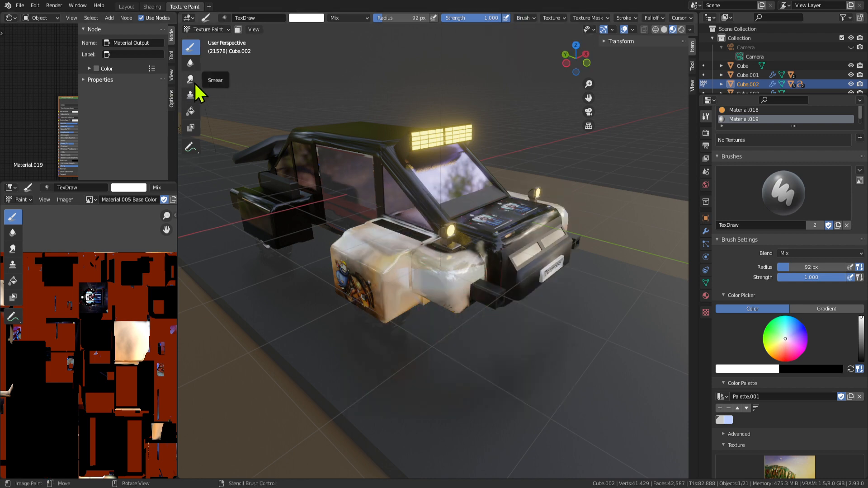
# Add another Texture Paint workspace, inspect the vehicle in it, and return to the original Texture Paint workspace.
pyautogui.click(210, 6)
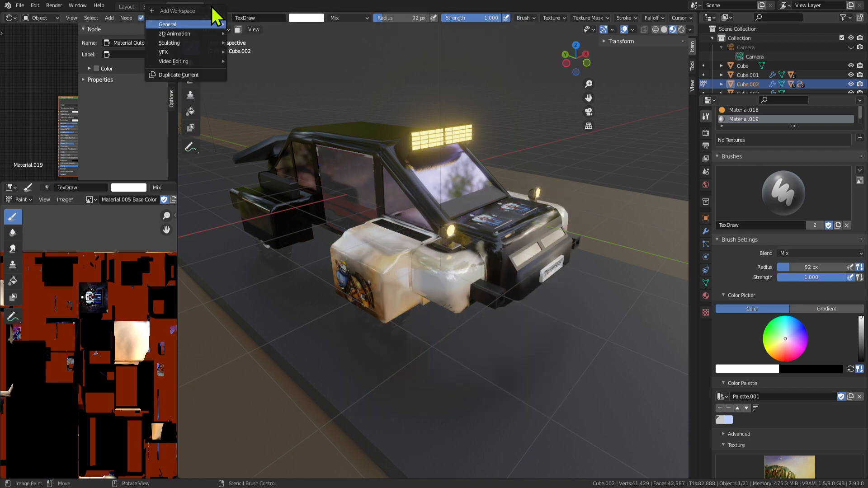
pyautogui.moveTo(184, 34)
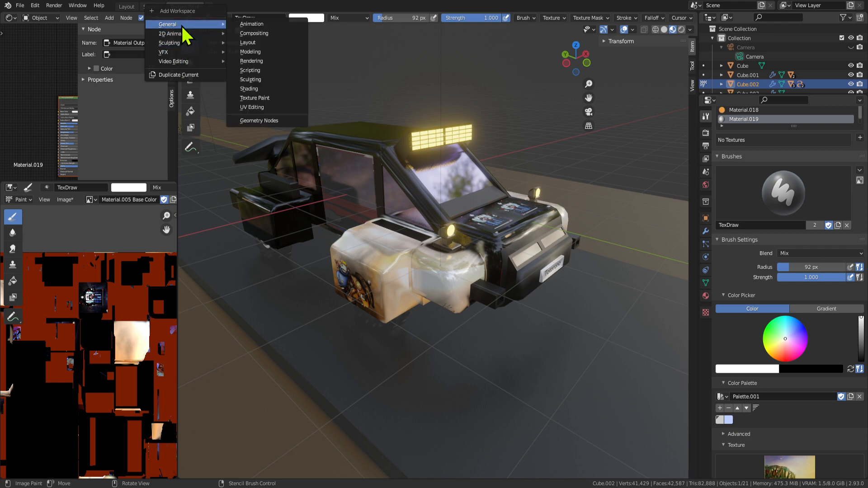
pyautogui.click(270, 98)
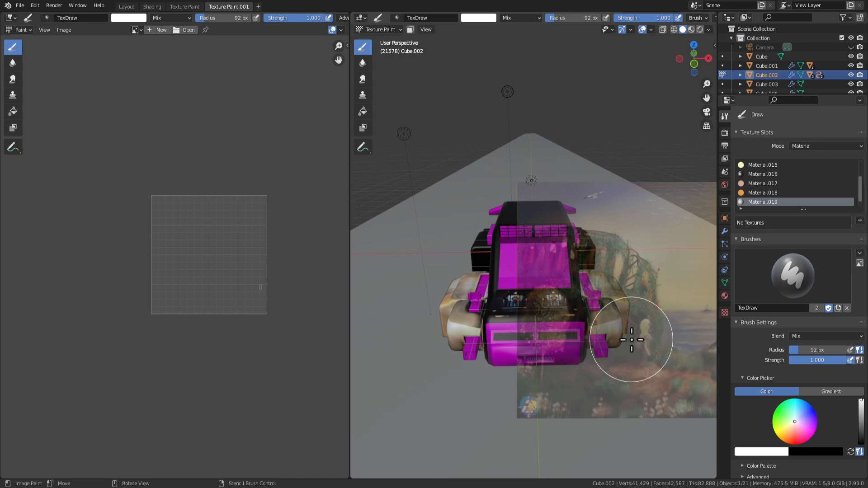
pyautogui.moveTo(635, 331); pyautogui.dragTo(562, 337, button='middle')
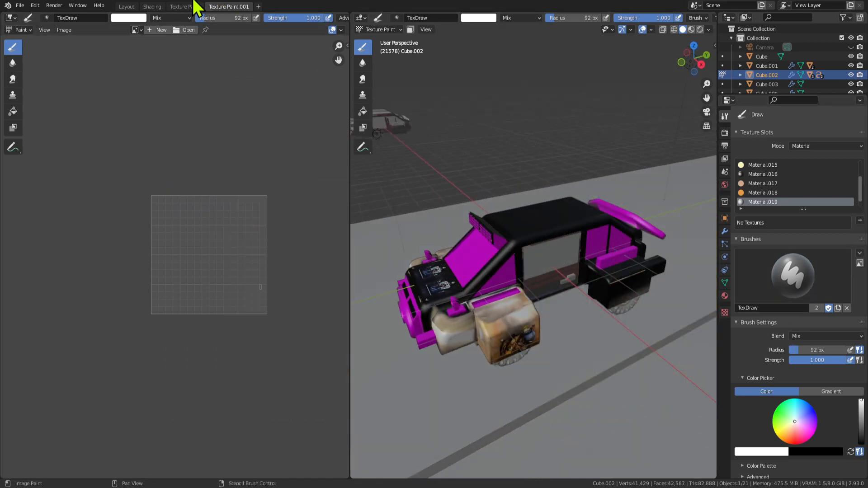
pyautogui.click(173, 7)
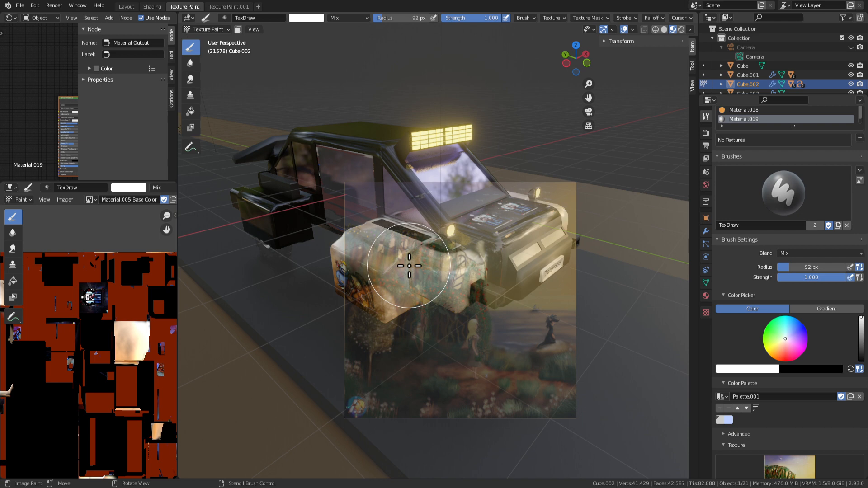
# Turn the TexDraw brush's Use Unified Color option off and back on.
pyautogui.scroll(5, 515, 240)
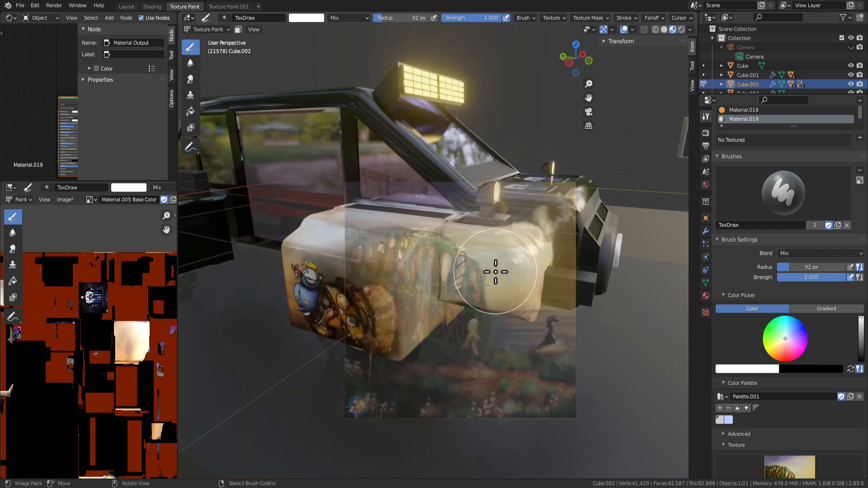
pyautogui.scroll(-4, 496, 272)
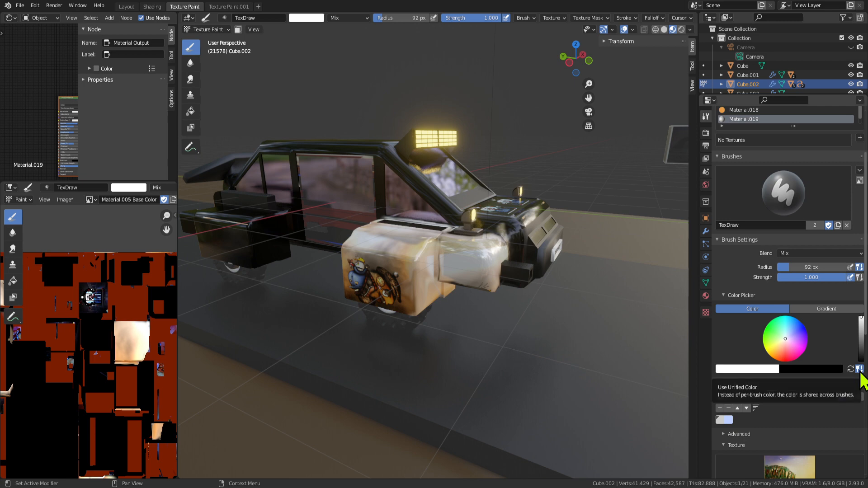
pyautogui.click(860, 370)
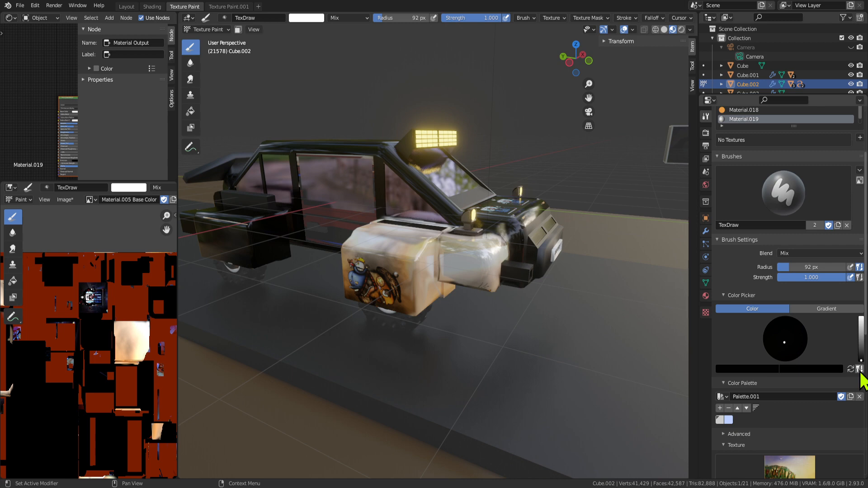
pyautogui.click(860, 370)
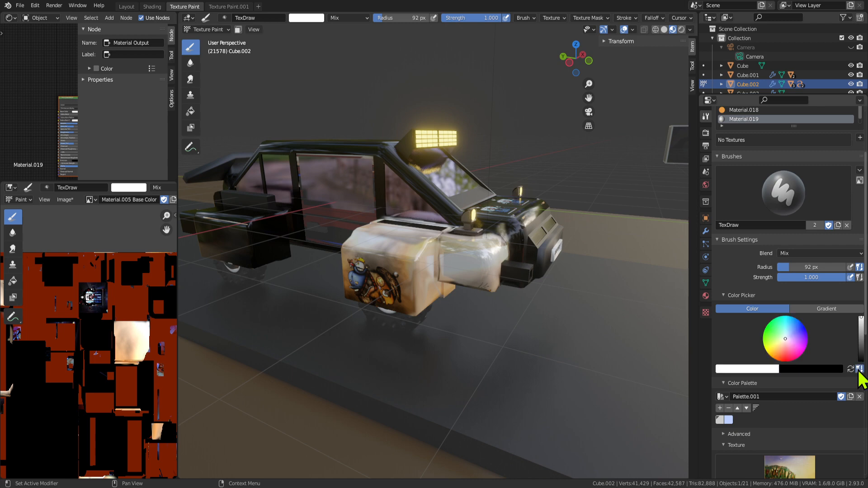
# Browse the available brush textures and unlink the landscape image texture from the TexDraw brush.
pyautogui.scroll(-6, 827, 402)
pyautogui.scroll(-4, 741, 338)
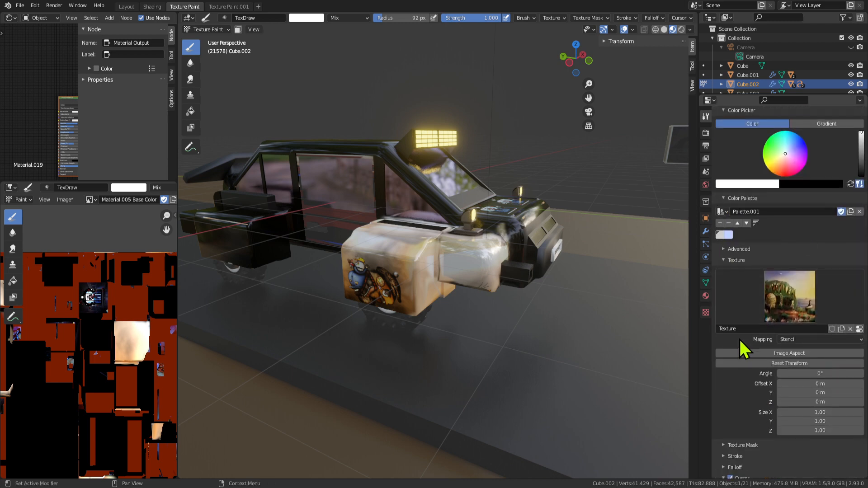
pyautogui.click(732, 249)
pyautogui.click(724, 249)
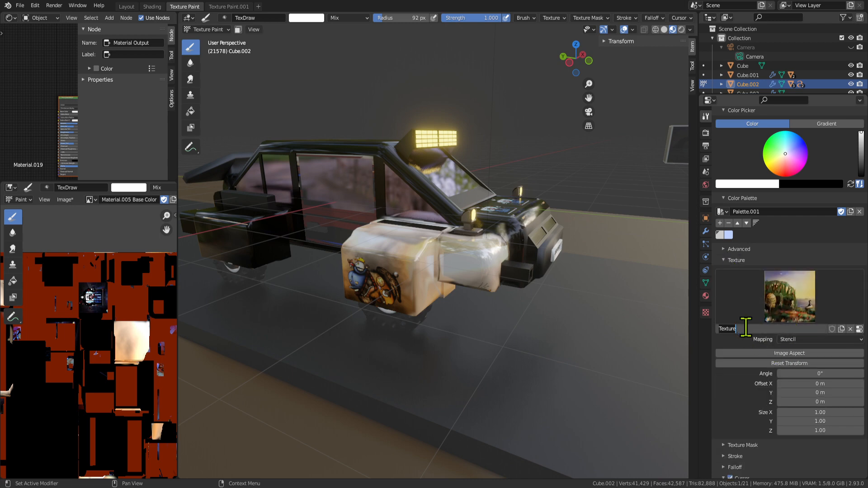
pyautogui.click(743, 297)
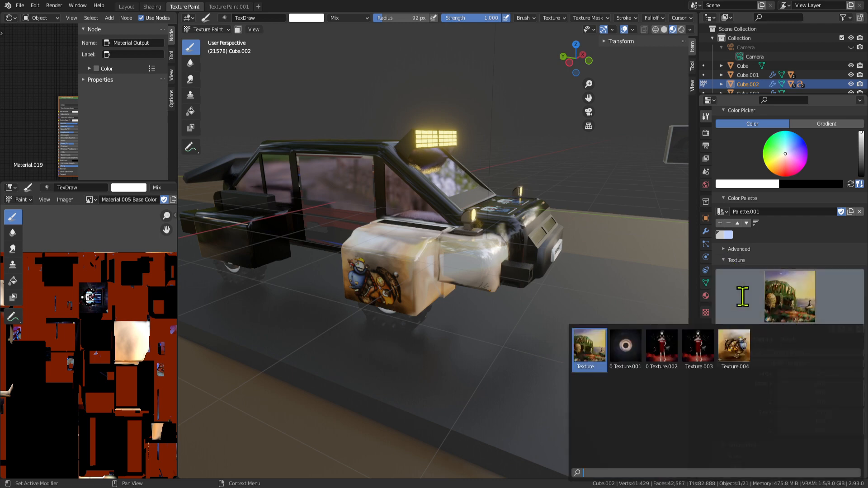
pyautogui.click(749, 307)
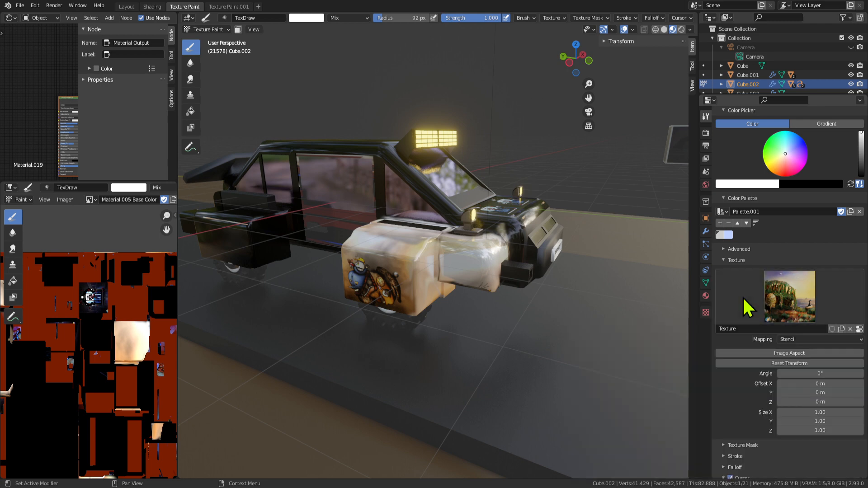
pyautogui.click(851, 331)
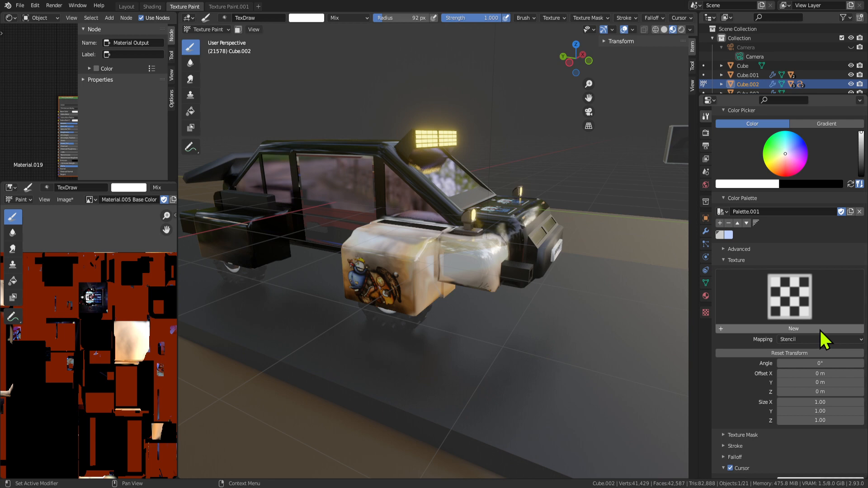
# Try a new blank texture on the TexDraw brush and unlink it again.
pyautogui.click(819, 329)
pyautogui.click(803, 328)
pyautogui.press('Return')
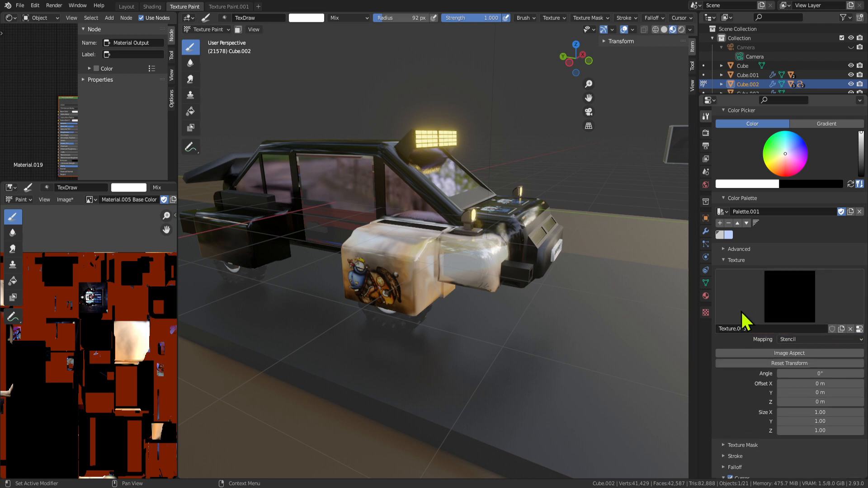
pyautogui.click(786, 297)
pyautogui.click(771, 346)
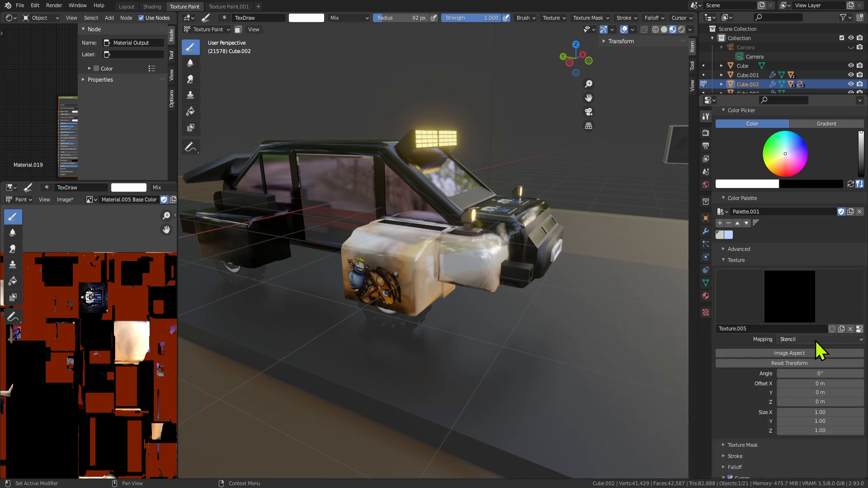
pyautogui.click(850, 329)
# Paint plain white over the dark areas of the front section around the bumper bracket.
pyautogui.moveTo(640, 295); pyautogui.dragTo(612, 295, button='middle')
pyautogui.scroll(3, 613, 294)
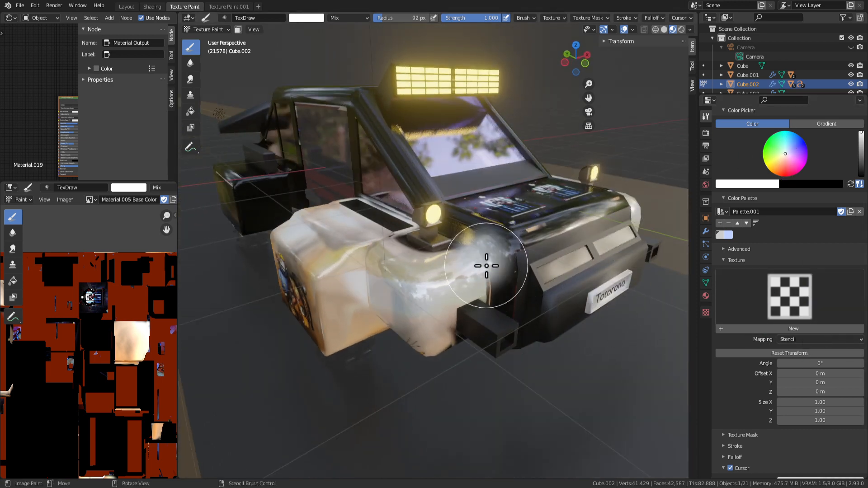
pyautogui.moveTo(487, 266); pyautogui.dragTo(501, 312)
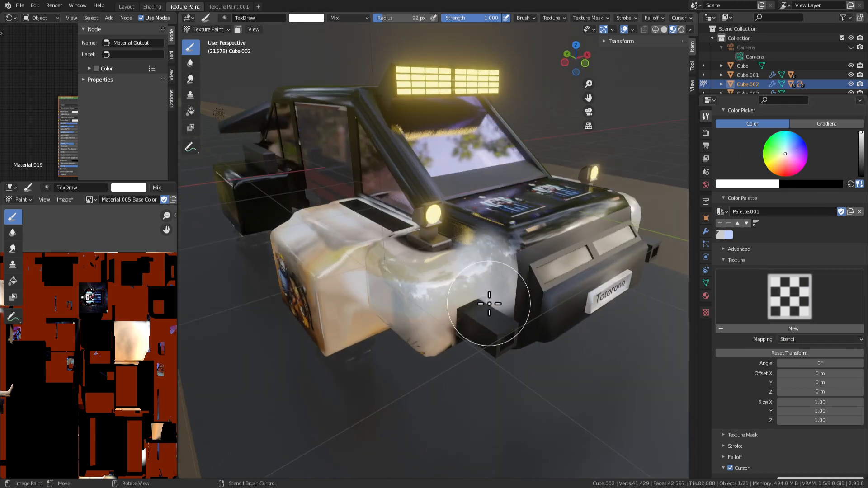
pyautogui.moveTo(511, 294); pyautogui.dragTo(459, 287, button='middle')
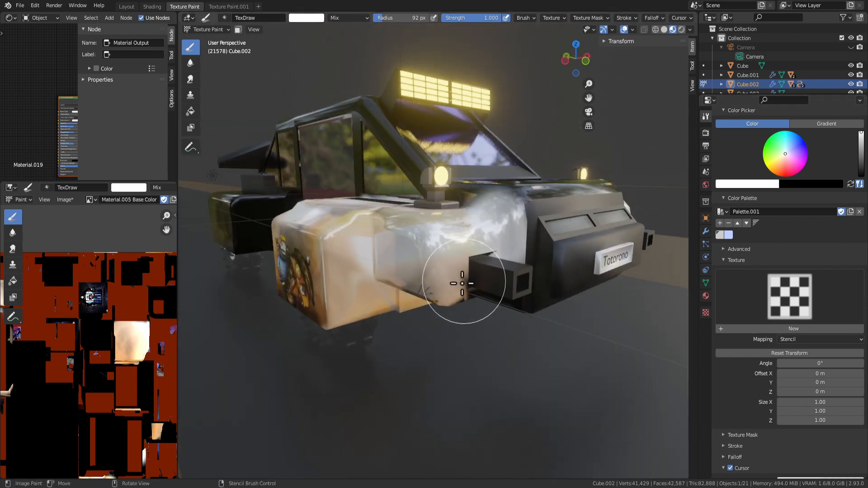
pyautogui.moveTo(438, 289)
pyautogui.mouseDown()
pyautogui.moveTo(436, 262)
pyautogui.moveTo(415, 256)
pyautogui.moveTo(436, 291)
pyautogui.moveTo(453, 290)
pyautogui.mouseUp()
pyautogui.moveTo(453, 290)
pyautogui.mouseDown(button='middle')
pyautogui.moveTo(494, 345)
pyautogui.moveTo(504, 271)
pyautogui.mouseUp(button='middle')
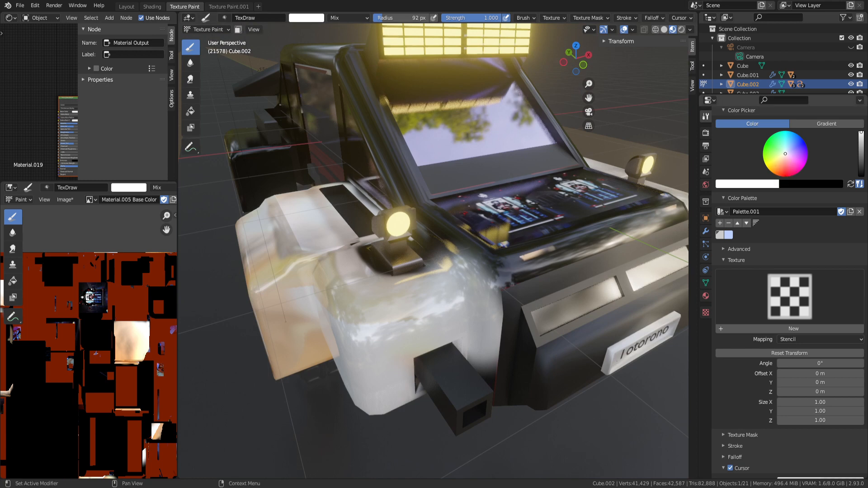
# Paint orange over the front section around the bumper bracket and dab three red spots onto it.
pyautogui.press('x')
pyautogui.moveTo(379, 352)
pyautogui.mouseDown()
pyautogui.moveTo(466, 310)
pyautogui.moveTo(450, 271)
pyautogui.moveTo(470, 345)
pyautogui.moveTo(436, 274)
pyautogui.moveTo(399, 329)
pyautogui.moveTo(362, 421)
pyautogui.mouseUp()
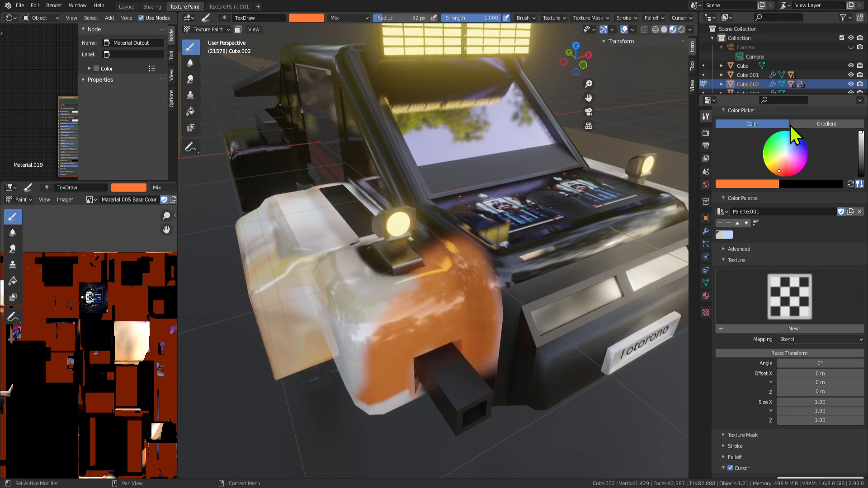
pyautogui.click(781, 174)
pyautogui.click(787, 177)
pyautogui.click(443, 322)
pyautogui.click(394, 357)
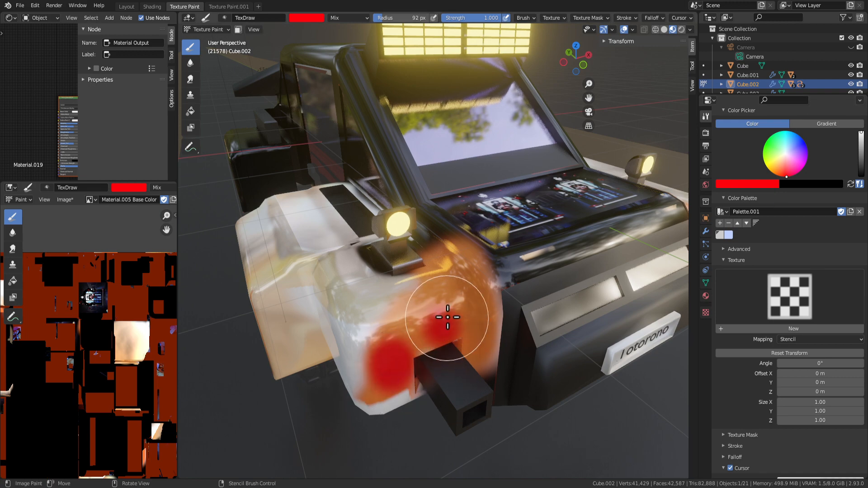
pyautogui.click(388, 297)
# Set the brush colour to black and paint a stroke across the front section's outer corner beside the red spots.
pyautogui.click(861, 175)
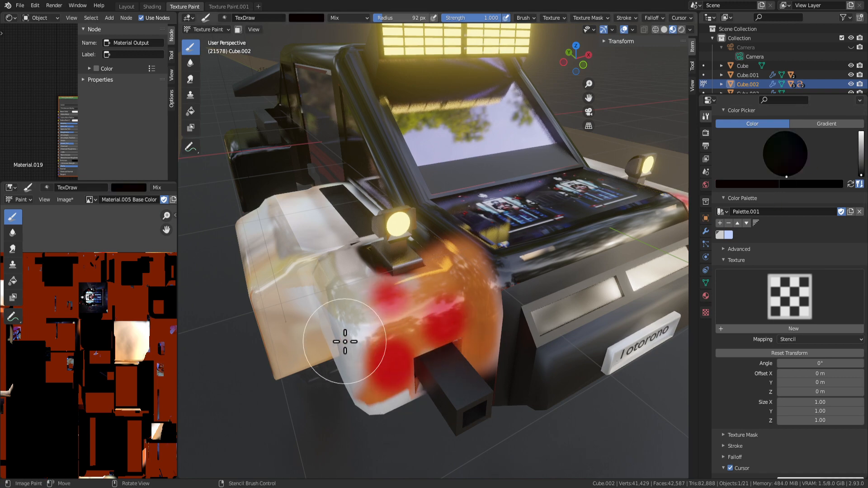
pyautogui.moveTo(344, 343); pyautogui.dragTo(398, 338)
pyautogui.scroll(-8, 426, 331)
pyautogui.scroll(8, 449, 367)
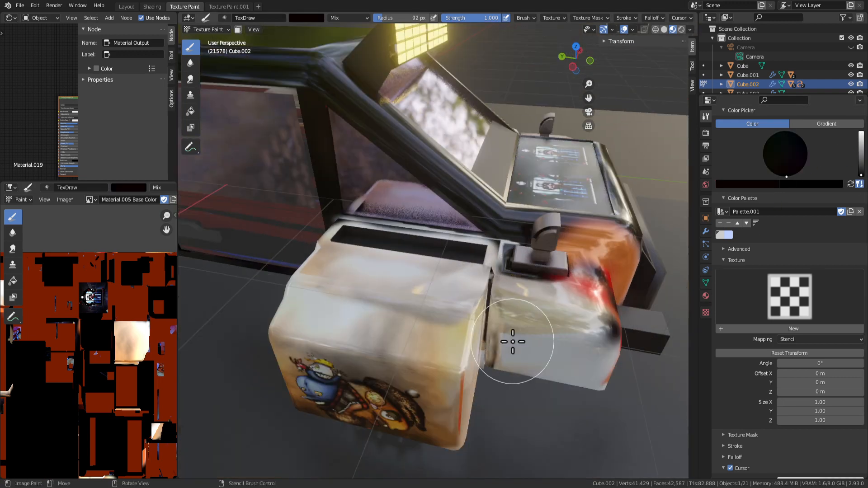
# Smear the orange, red and black paint around the bumper bracket and along the seam beside the grille.
pyautogui.moveTo(507, 345); pyautogui.dragTo(508, 291, button='middle')
pyautogui.click(190, 79)
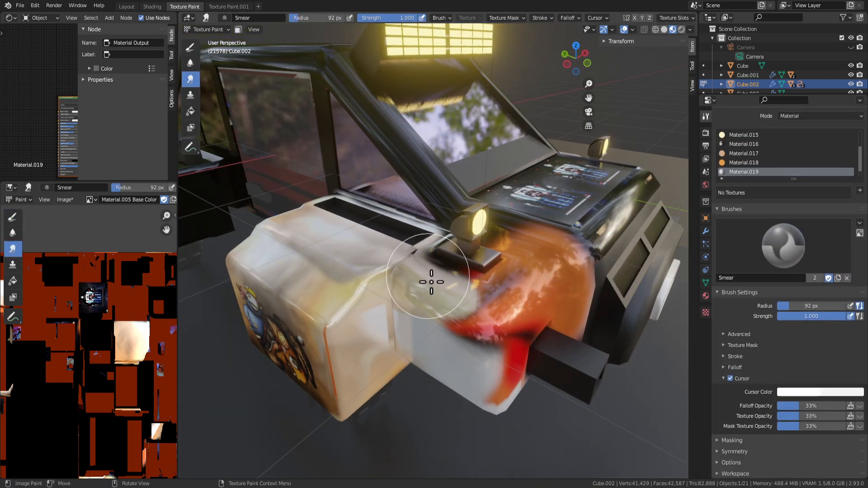
pyautogui.moveTo(541, 312); pyautogui.dragTo(481, 365)
pyautogui.moveTo(481, 364)
pyautogui.mouseDown(button='middle')
pyautogui.moveTo(434, 317)
pyautogui.moveTo(359, 281)
pyautogui.mouseUp(button='middle')
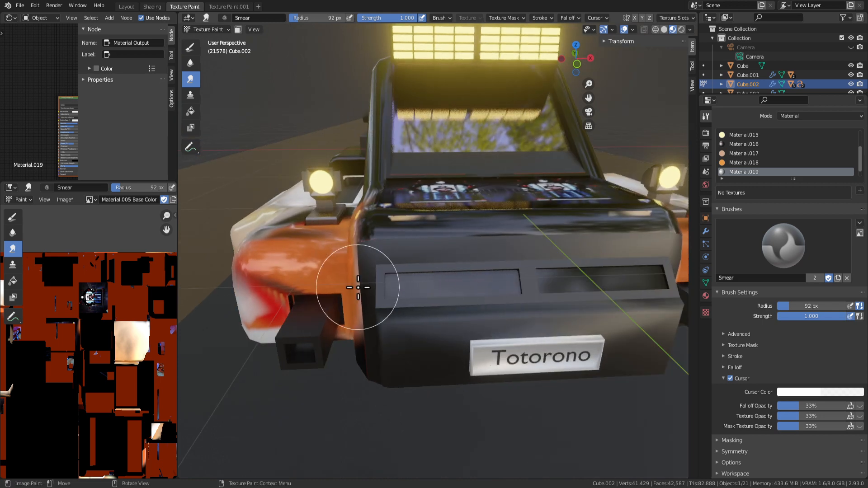
pyautogui.moveTo(359, 281)
pyautogui.mouseDown()
pyautogui.moveTo(355, 341)
pyautogui.moveTo(349, 334)
pyautogui.mouseUp()
pyautogui.moveTo(348, 333); pyautogui.dragTo(441, 365, button='middle')
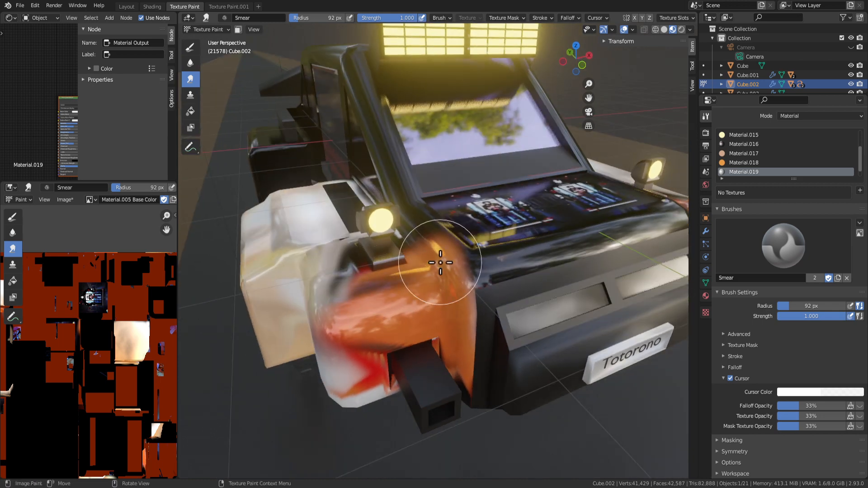
pyautogui.rightClick(436, 306)
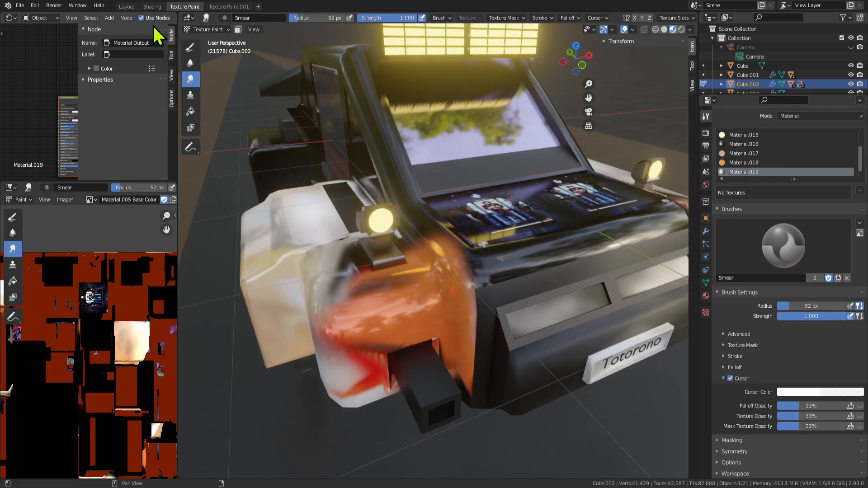
# Paint black patches over the orange front section below the round lamp with the Draw brush.
pyautogui.click(191, 48)
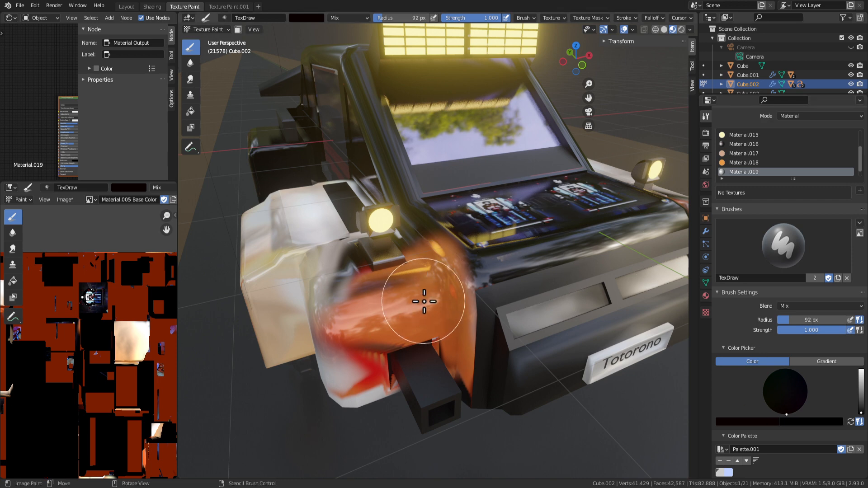
pyautogui.moveTo(345, 300); pyautogui.dragTo(457, 246, button='middle')
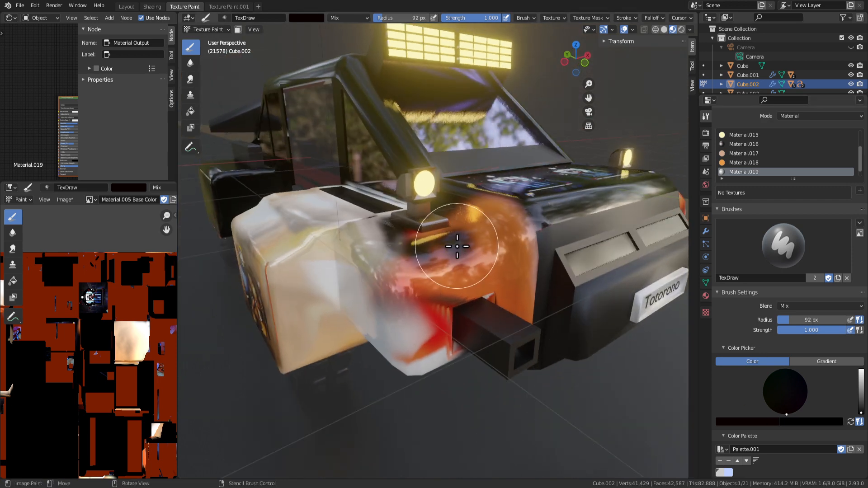
pyautogui.moveTo(451, 274)
pyautogui.mouseDown()
pyautogui.moveTo(524, 251)
pyautogui.moveTo(514, 272)
pyautogui.moveTo(471, 209)
pyautogui.moveTo(461, 217)
pyautogui.moveTo(520, 285)
pyautogui.moveTo(415, 285)
pyautogui.moveTo(400, 261)
pyautogui.mouseUp()
pyautogui.moveTo(399, 261)
pyautogui.mouseDown(button='middle')
pyautogui.moveTo(467, 316)
pyautogui.moveTo(426, 316)
pyautogui.mouseUp(button='middle')
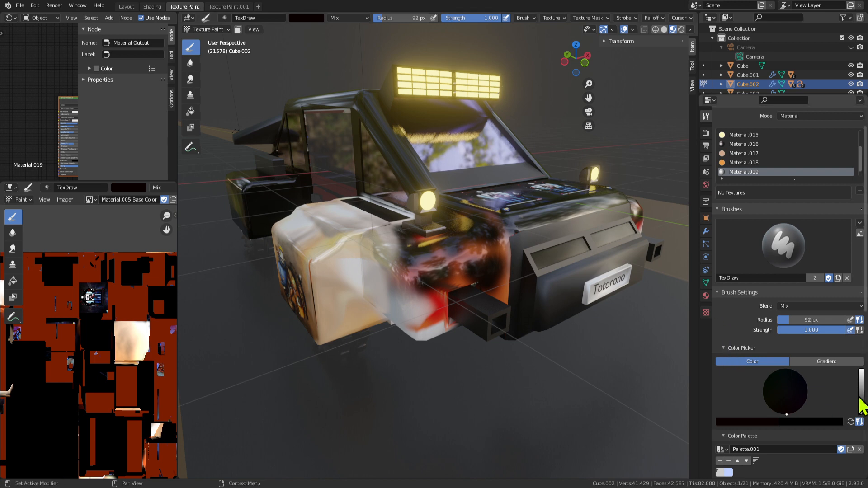
# Brighten the brush colour to red with a value of 0.88 and paint it over the blackened area below the lamp.
pyautogui.moveTo(861, 413); pyautogui.dragTo(862, 373)
pyautogui.moveTo(427, 253)
pyautogui.mouseDown()
pyautogui.moveTo(442, 294)
pyautogui.moveTo(458, 278)
pyautogui.mouseUp()
pyautogui.scroll(2, 466, 276)
pyautogui.scroll(2, 475, 274)
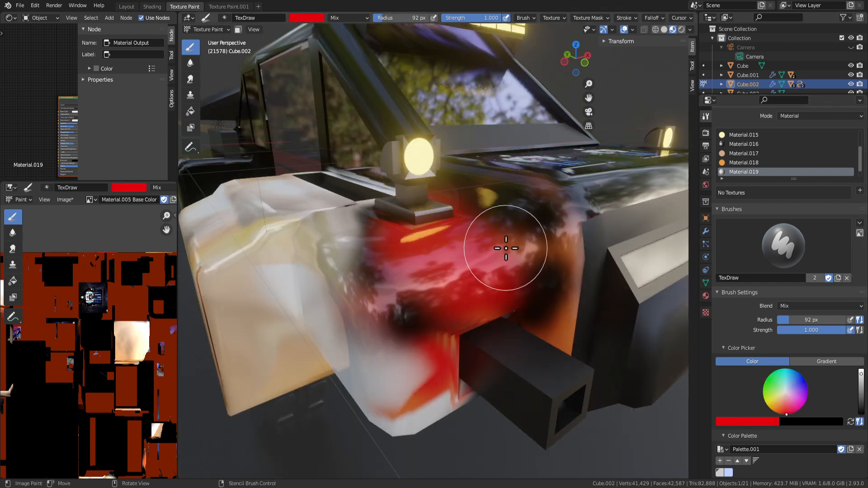
# Smear the red and black paint across the front section's top and outer side with a 103 px brush radius.
pyautogui.press('f')
pyautogui.click(503, 281)
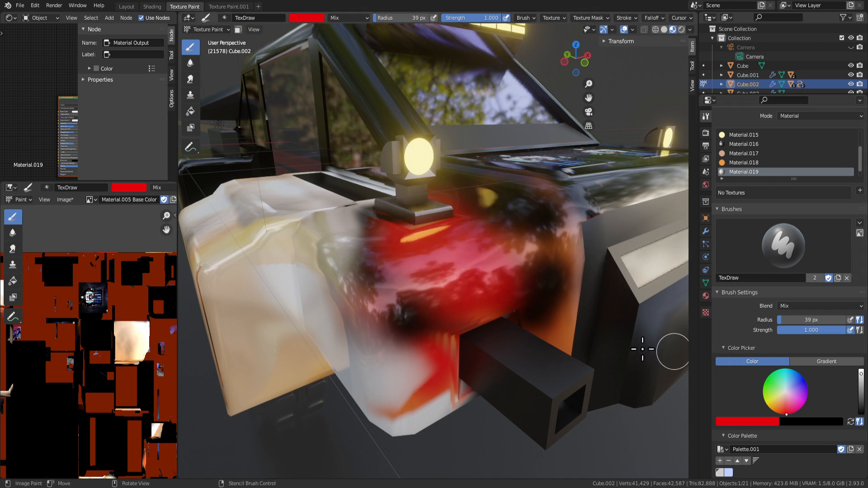
pyautogui.click(190, 79)
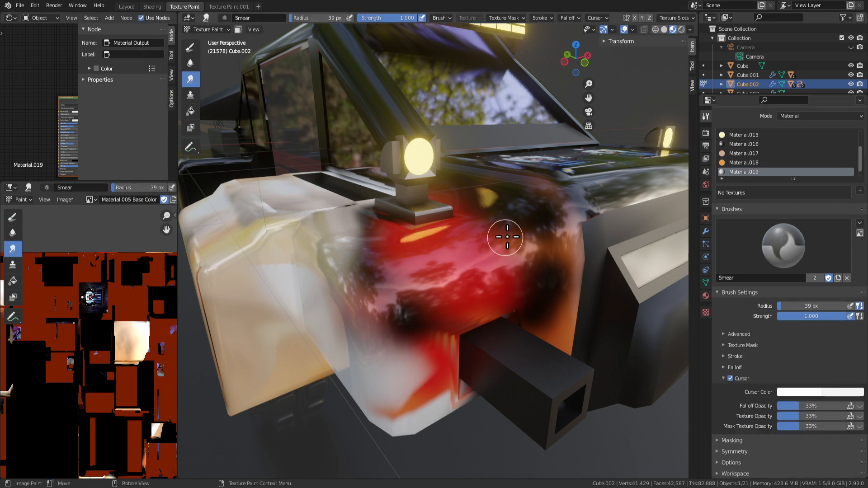
pyautogui.press('f')
pyautogui.click(535, 240)
pyautogui.moveTo(541, 252)
pyautogui.mouseDown()
pyautogui.moveTo(503, 280)
pyautogui.moveTo(458, 287)
pyautogui.moveTo(367, 261)
pyautogui.moveTo(374, 252)
pyautogui.moveTo(461, 256)
pyautogui.moveTo(445, 246)
pyautogui.moveTo(368, 237)
pyautogui.moveTo(368, 294)
pyautogui.moveTo(396, 391)
pyautogui.moveTo(425, 397)
pyautogui.moveTo(417, 333)
pyautogui.moveTo(520, 226)
pyautogui.mouseUp()
pyautogui.moveTo(520, 226)
pyautogui.mouseDown(button='middle')
pyautogui.moveTo(505, 294)
pyautogui.moveTo(456, 354)
pyautogui.moveTo(436, 271)
pyautogui.moveTo(505, 306)
pyautogui.mouseUp(button='middle')
pyautogui.moveTo(505, 306)
pyautogui.mouseDown()
pyautogui.moveTo(425, 303)
pyautogui.moveTo(442, 237)
pyautogui.moveTo(460, 272)
pyautogui.moveTo(465, 413)
pyautogui.moveTo(458, 238)
pyautogui.moveTo(469, 341)
pyautogui.moveTo(368, 304)
pyautogui.moveTo(322, 415)
pyautogui.moveTo(281, 402)
pyautogui.moveTo(287, 413)
pyautogui.moveTo(326, 379)
pyautogui.moveTo(305, 427)
pyautogui.moveTo(291, 330)
pyautogui.moveTo(248, 359)
pyautogui.moveTo(291, 373)
pyautogui.moveTo(397, 279)
pyautogui.mouseUp()
pyautogui.moveTo(396, 279); pyautogui.dragTo(512, 288, button='middle')
pyautogui.moveTo(494, 337); pyautogui.dragTo(508, 297, button='middle')
pyautogui.moveTo(556, 204)
pyautogui.mouseDown()
pyautogui.moveTo(537, 211)
pyautogui.moveTo(556, 201)
pyautogui.moveTo(549, 230)
pyautogui.mouseUp()
pyautogui.moveTo(548, 231); pyautogui.dragTo(560, 258, button='middle')
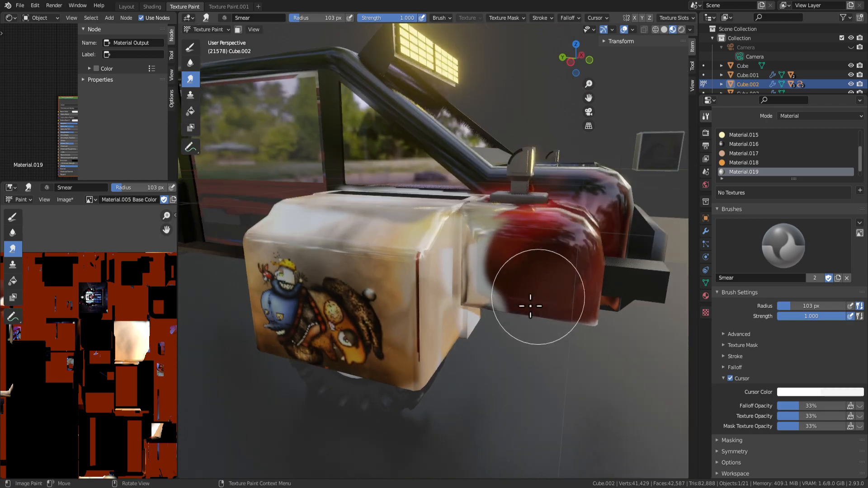
# Examine the smeared front section from below, from the front and from the side.
pyautogui.moveTo(496, 314); pyautogui.dragTo(474, 208, button='middle')
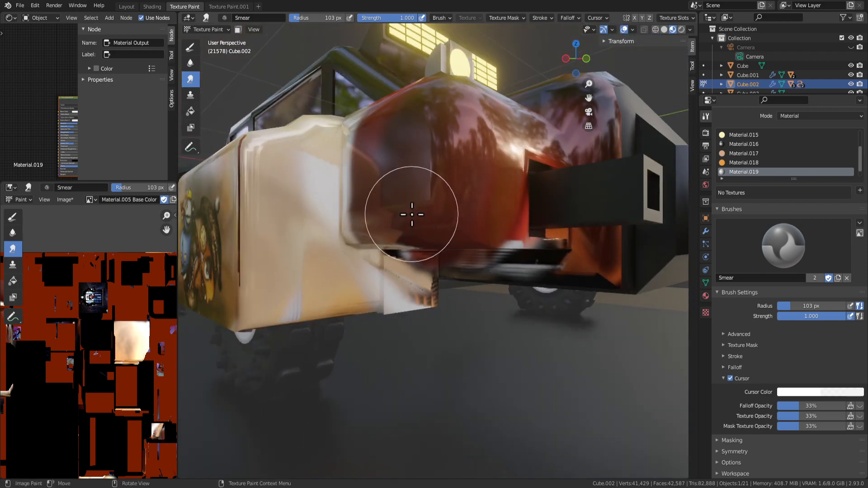
pyautogui.moveTo(392, 244); pyautogui.dragTo(411, 246, button='middle')
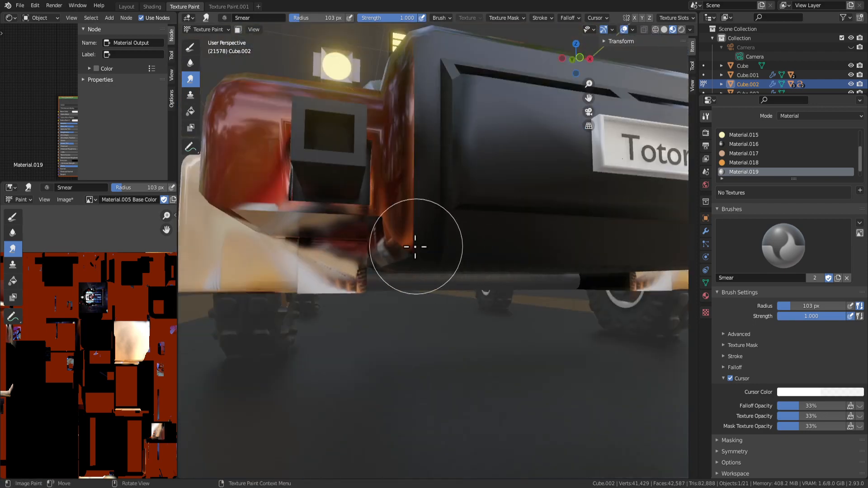
pyautogui.moveTo(249, 209); pyautogui.dragTo(465, 303, button='middle')
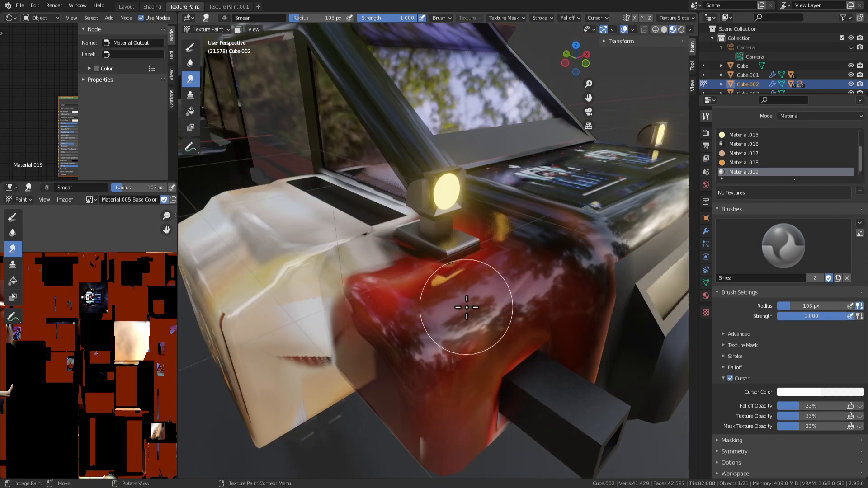
pyautogui.moveTo(444, 349); pyautogui.dragTo(507, 272, button='middle')
pyautogui.moveTo(513, 363)
pyautogui.mouseDown(button='middle')
pyautogui.moveTo(500, 355)
pyautogui.moveTo(481, 376)
pyautogui.moveTo(420, 338)
pyautogui.moveTo(466, 336)
pyautogui.mouseUp(button='middle')
pyautogui.scroll(-5, 481, 376)
pyautogui.scroll(4, 480, 375)
# Set the Smear brush radius to 81 px and inspect the seam between the cream fender and the red front section.
pyautogui.press('f')
pyautogui.click(466, 295)
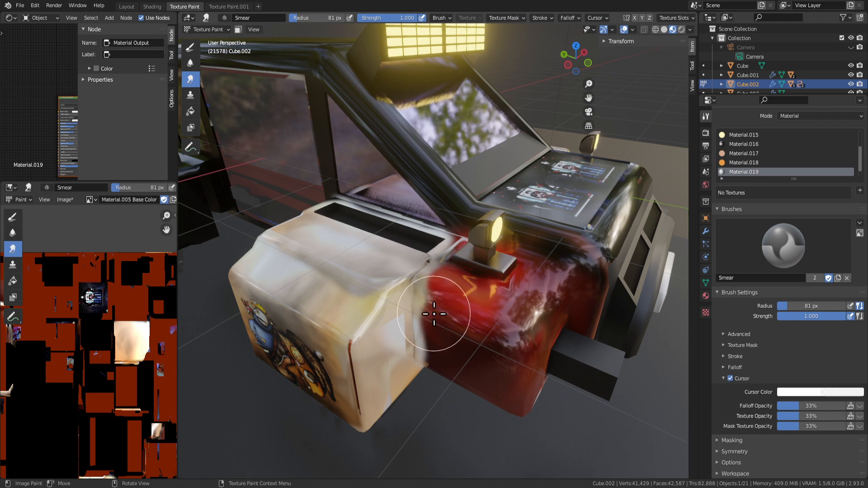
pyautogui.moveTo(434, 313); pyautogui.dragTo(504, 310, button='middle')
pyautogui.scroll(5, 504, 310)
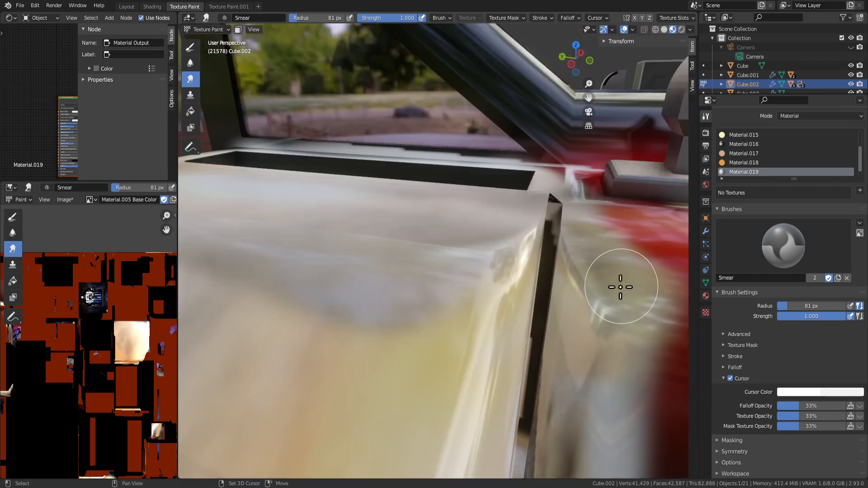
pyautogui.moveTo(620, 287); pyautogui.dragTo(451, 381, button='middle')
pyautogui.scroll(3, 449, 300)
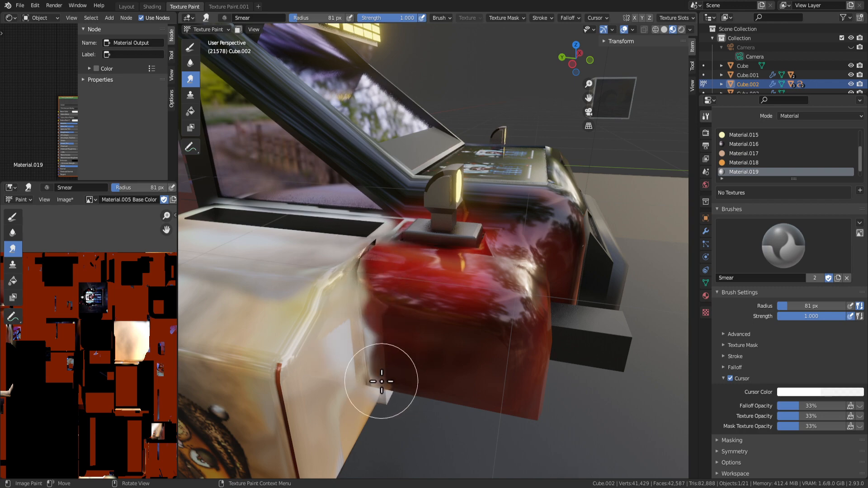
pyautogui.scroll(-5, 382, 381)
pyautogui.moveTo(381, 381); pyautogui.dragTo(423, 379, button='middle')
pyautogui.moveTo(476, 360)
pyautogui.mouseDown(button='middle')
pyautogui.moveTo(389, 365)
pyautogui.moveTo(452, 304)
pyautogui.moveTo(413, 266)
pyautogui.moveTo(408, 221)
pyautogui.moveTo(378, 208)
pyautogui.moveTo(421, 294)
pyautogui.mouseUp(button='middle')
pyautogui.scroll(2, 378, 207)
pyautogui.scroll(-6, 440, 305)
pyautogui.moveTo(436, 341); pyautogui.dragTo(366, 326, button='middle')
# Save the file and switch the viewport to rendered shading to view the painted front corner.
pyautogui.hotkey('ctrl', 's')
pyautogui.scroll(3, 367, 326)
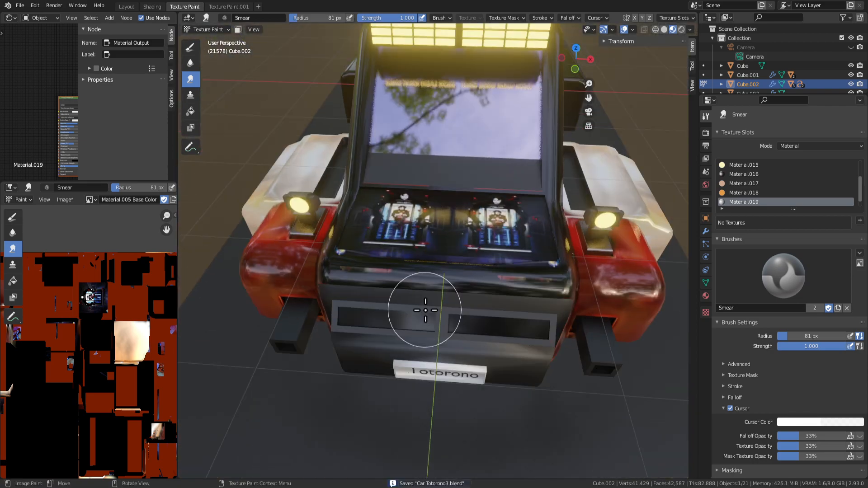
pyautogui.moveTo(422, 310); pyautogui.dragTo(519, 325, button='middle')
pyautogui.click(681, 29)
pyautogui.scroll(-4, 555, 295)
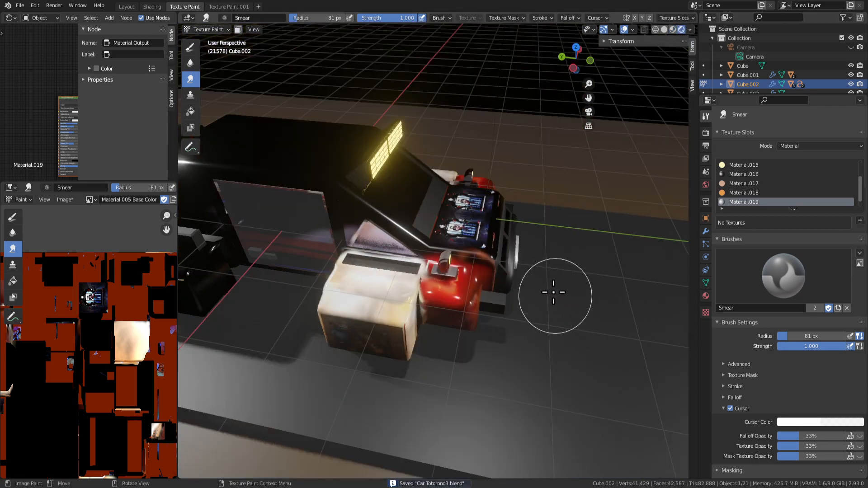
pyautogui.moveTo(554, 294); pyautogui.dragTo(539, 280, button='middle')
pyautogui.scroll(2, 470, 287)
pyautogui.moveTo(466, 289); pyautogui.dragTo(412, 307, button='middle')
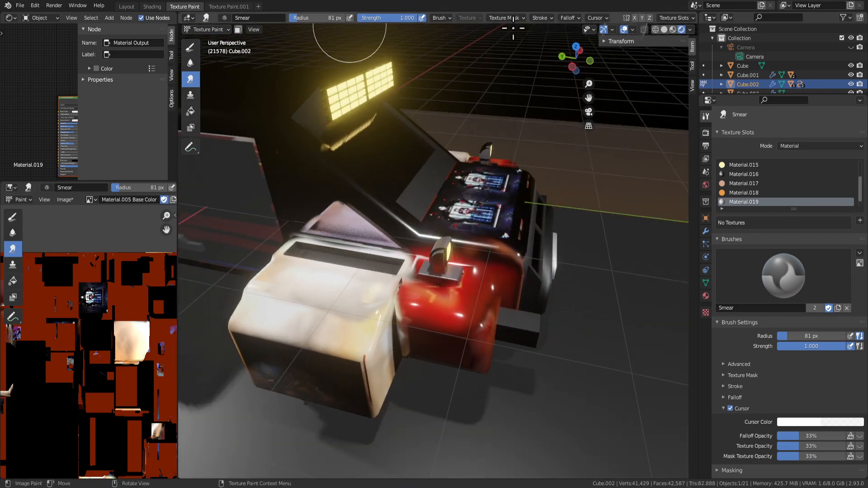
# Set the Draw brush's blend mode to Multiply, trying a red stroke on the cream fender and undoing it.
pyautogui.click(190, 47)
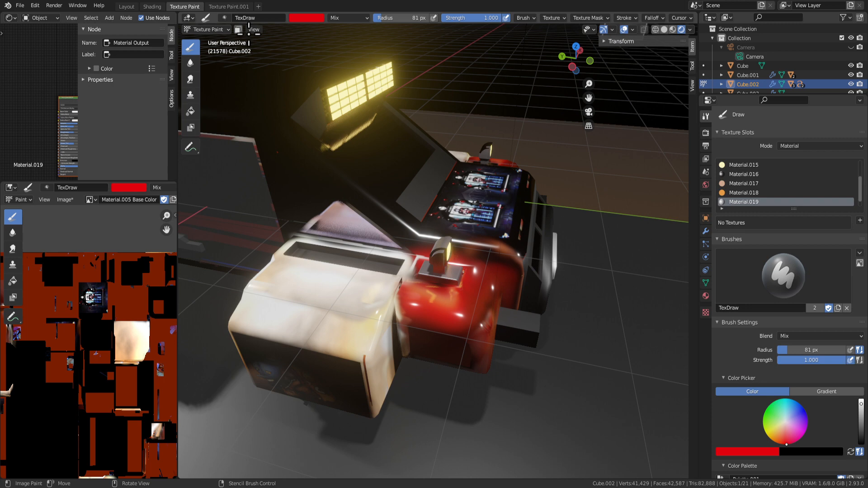
pyautogui.click(342, 17)
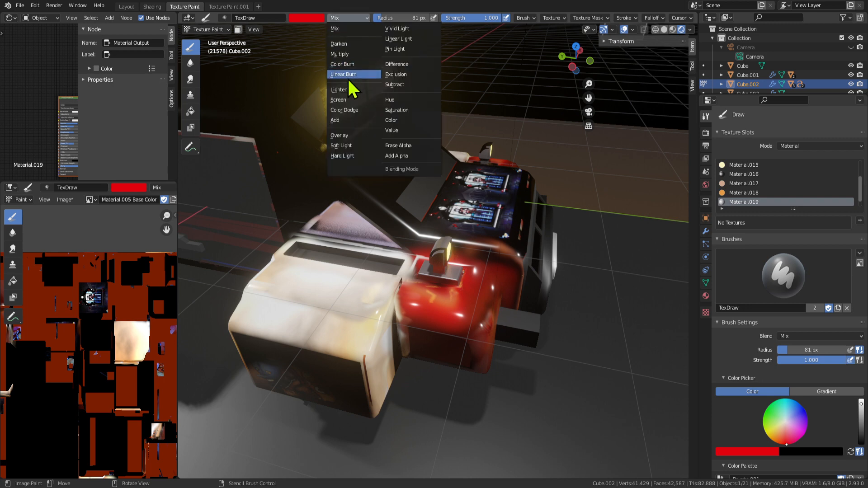
pyautogui.click(350, 42)
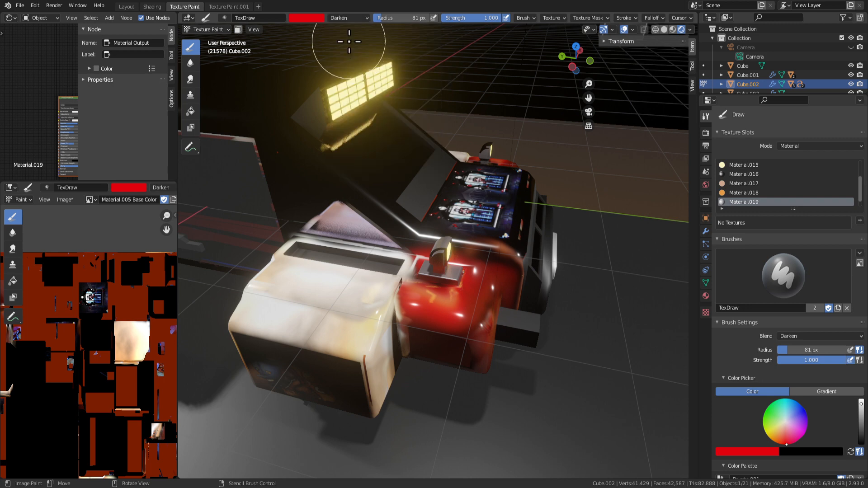
pyautogui.click(334, 17)
pyautogui.click(343, 52)
pyautogui.moveTo(302, 278); pyautogui.dragTo(360, 303)
pyautogui.hotkey('ctrl', 'z')
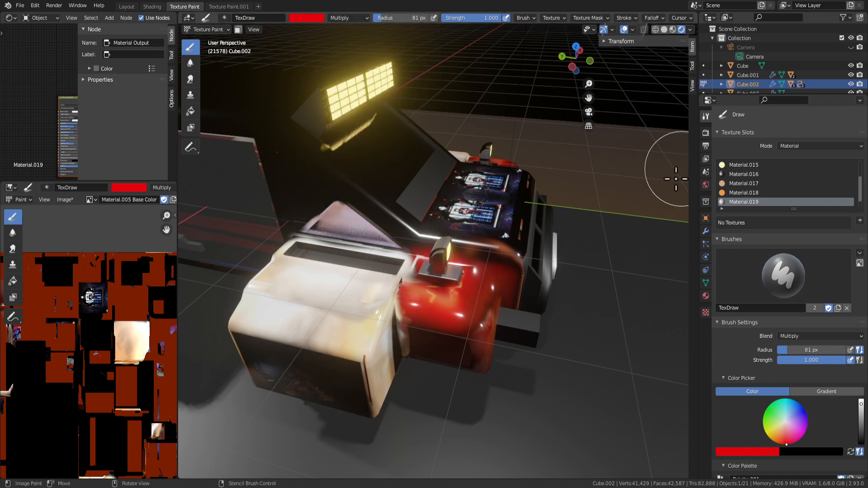
# Select Texture.004 for the brush and unlink it so that the brush has no texture.
pyautogui.scroll(-6, 768, 407)
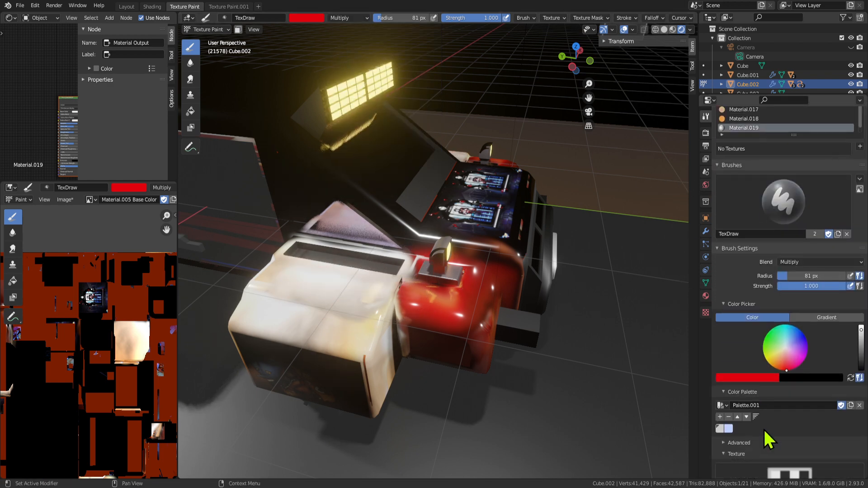
pyautogui.click(792, 449)
pyautogui.click(783, 413)
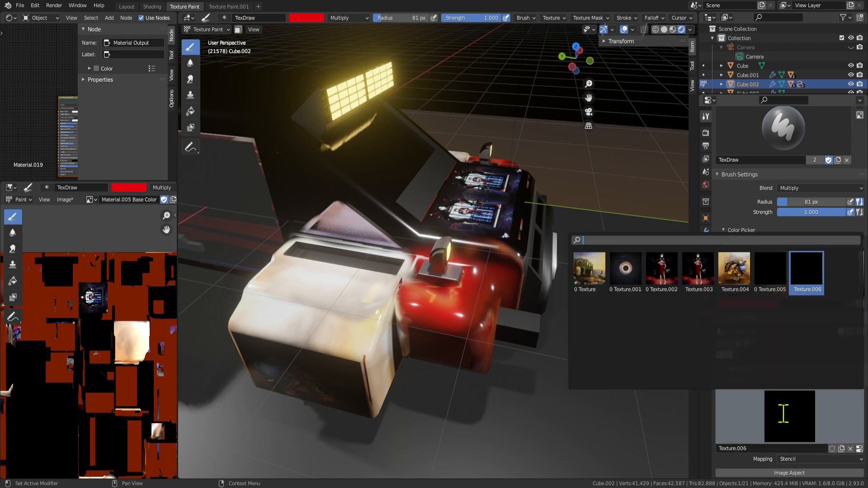
pyautogui.click(734, 271)
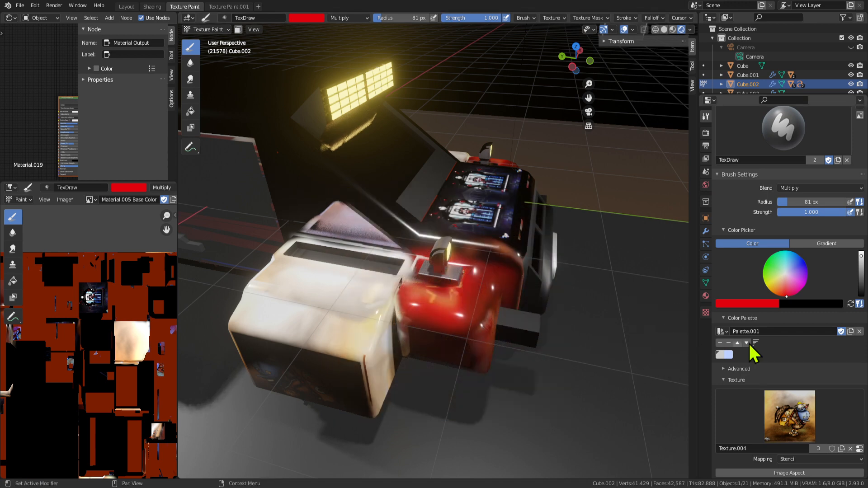
pyautogui.click(851, 448)
# Try a red Multiply stroke across the top of the cream fender and undo it.
pyautogui.moveTo(335, 295)
pyautogui.mouseDown(button='middle')
pyautogui.moveTo(365, 287)
pyautogui.moveTo(407, 238)
pyautogui.moveTo(408, 273)
pyautogui.moveTo(434, 316)
pyautogui.moveTo(467, 316)
pyautogui.moveTo(450, 294)
pyautogui.moveTo(417, 330)
pyautogui.moveTo(430, 304)
pyautogui.moveTo(441, 314)
pyautogui.moveTo(484, 304)
pyautogui.moveTo(435, 334)
pyautogui.moveTo(407, 310)
pyautogui.mouseUp(button='middle')
pyautogui.moveTo(407, 310); pyautogui.dragTo(338, 320)
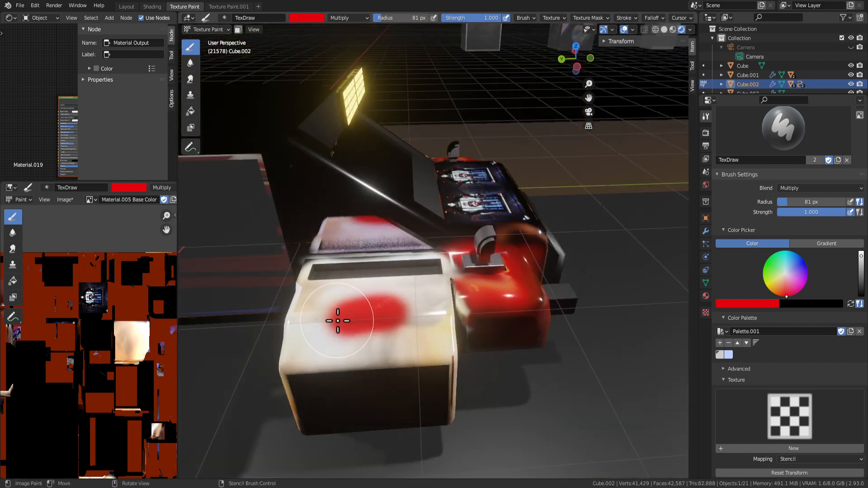
pyautogui.hotkey('ctrl', 'z')
pyautogui.hotkey('ctrl', 'z')
# Sample a pale beige brush colour from the cream fender and paint Multiply strokes over its upper surface.
pyautogui.click(307, 18)
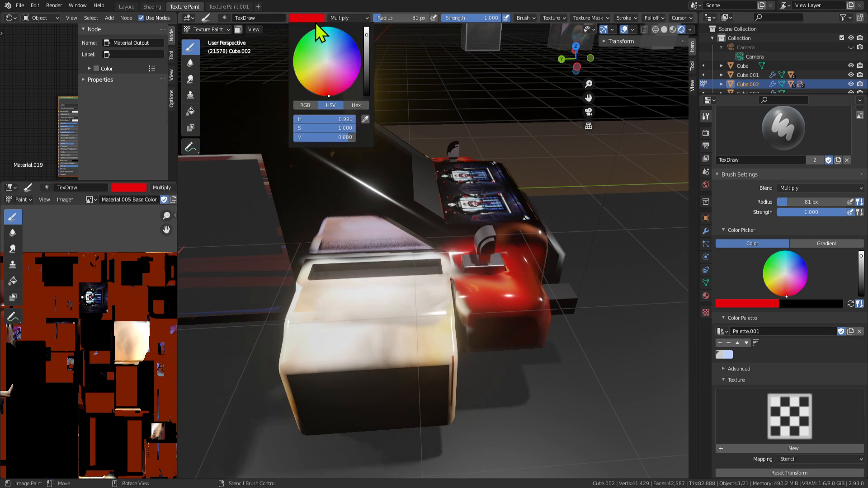
pyautogui.click(311, 21)
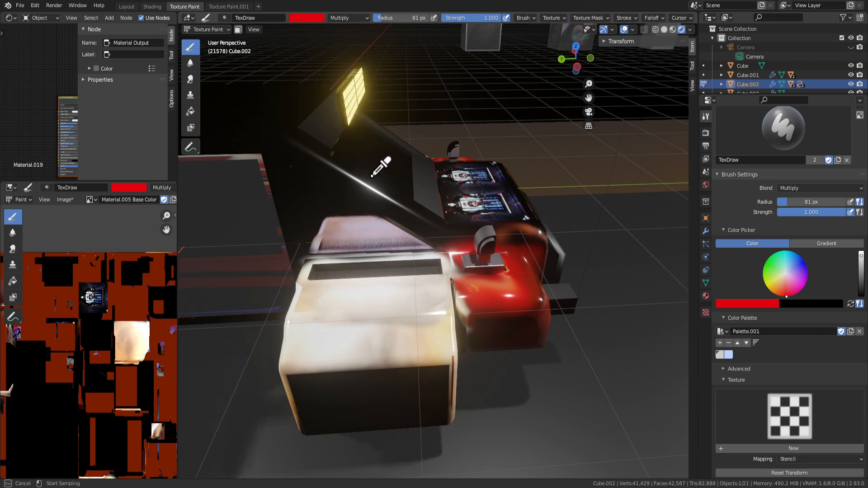
pyautogui.press('x')
pyautogui.moveTo(393, 288); pyautogui.dragTo(360, 368, button='middle')
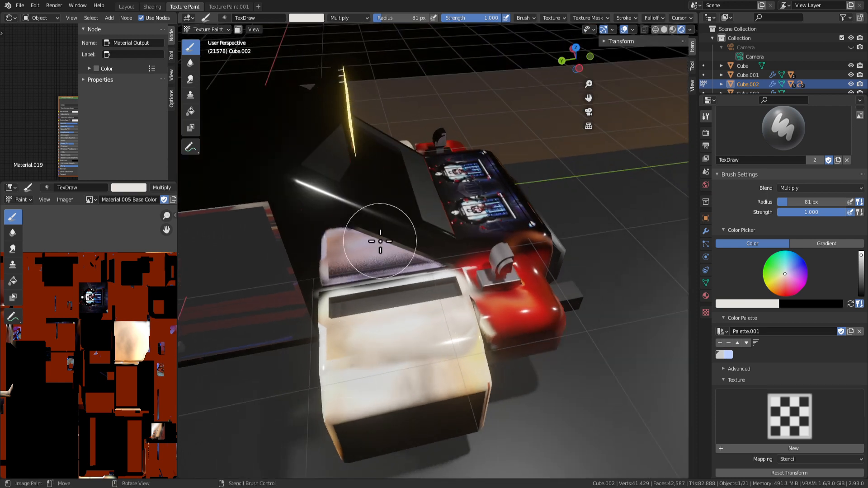
pyautogui.moveTo(380, 241)
pyautogui.mouseDown(button='middle')
pyautogui.moveTo(413, 296)
pyautogui.moveTo(379, 271)
pyautogui.moveTo(353, 281)
pyautogui.moveTo(376, 275)
pyautogui.moveTo(411, 301)
pyautogui.mouseUp(button='middle')
pyautogui.click(307, 18)
pyautogui.click(365, 119)
pyautogui.click(370, 264)
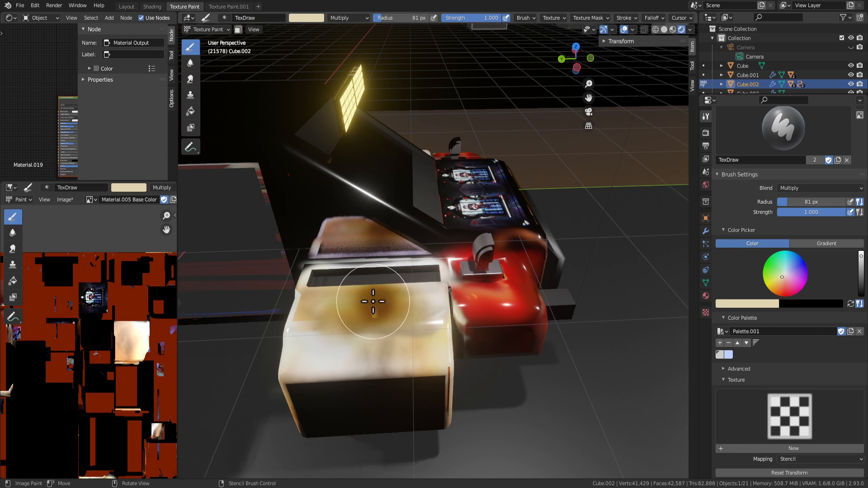
pyautogui.click(373, 301)
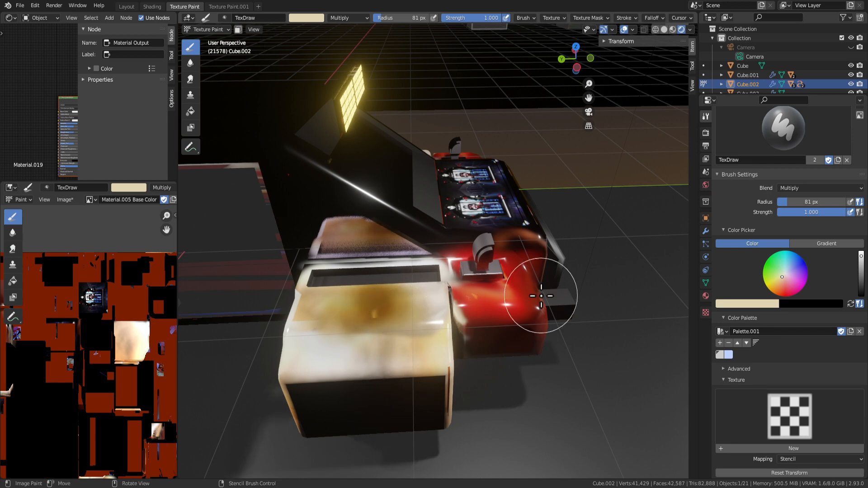
# Reduce the Draw brush radius to 52 px for painting the fender.
pyautogui.moveTo(541, 296); pyautogui.dragTo(435, 296, button='middle')
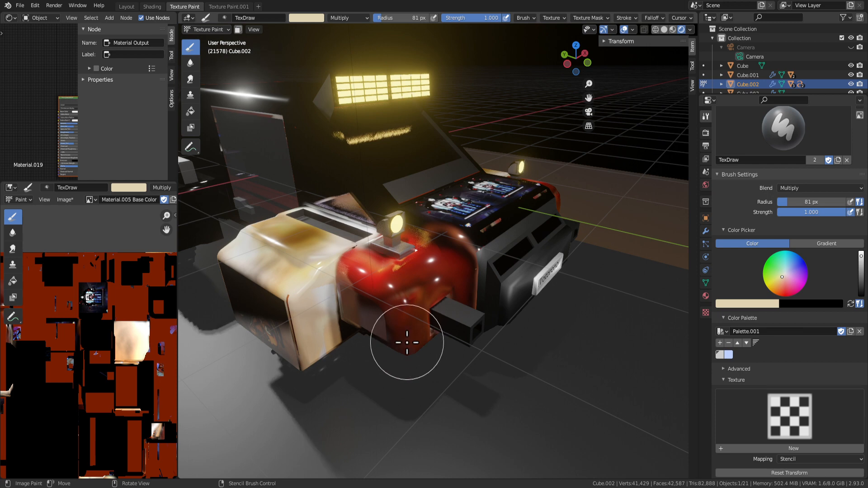
pyautogui.scroll(5, 456, 282)
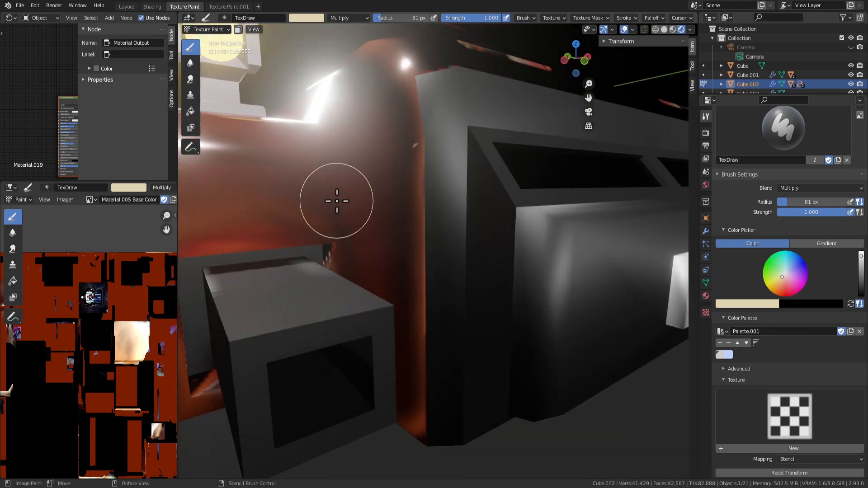
pyautogui.scroll(-2, 337, 198)
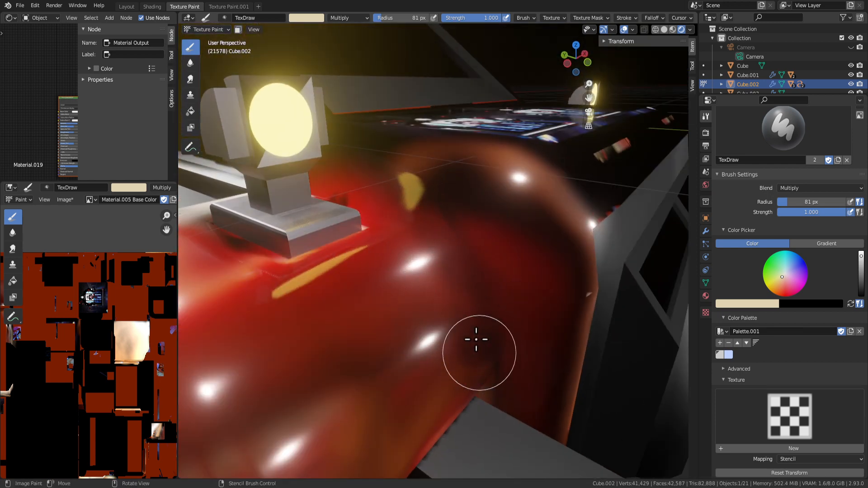
pyautogui.scroll(-4, 462, 368)
pyautogui.scroll(2, 461, 328)
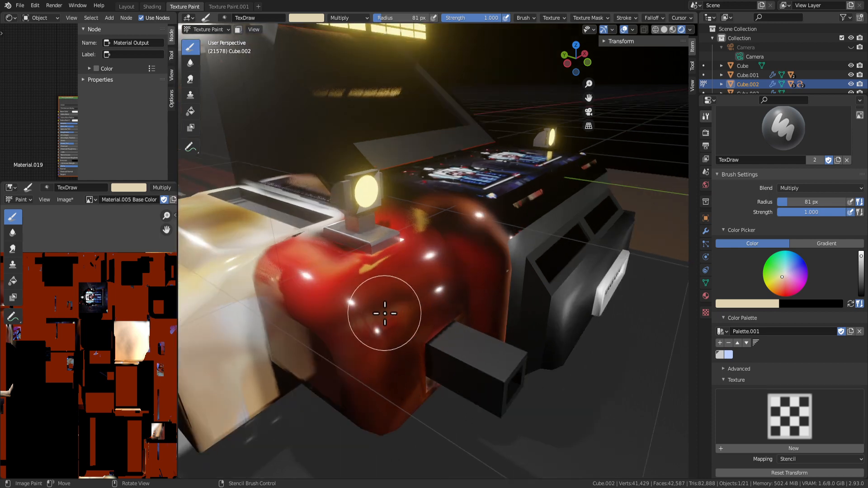
pyautogui.moveTo(348, 304); pyautogui.dragTo(404, 262, button='middle')
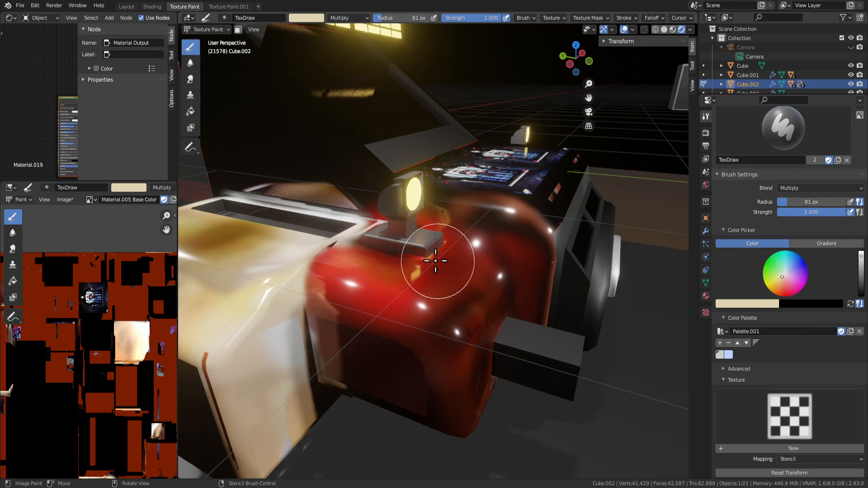
pyautogui.press('f')
pyautogui.click(421, 277)
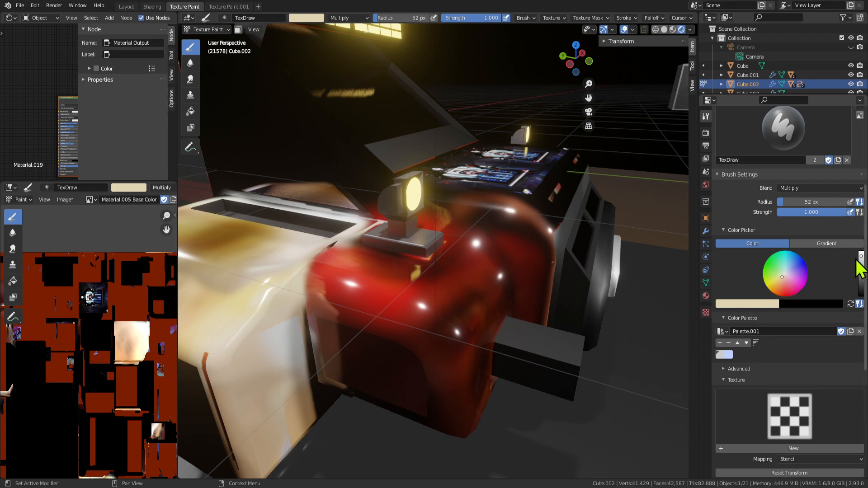
# Paint pale beige Multiply strokes across the upper surface of the cream fender to deepen its brown shading.
pyautogui.scroll(-1, 865, 275)
pyautogui.scroll(2, 410, 249)
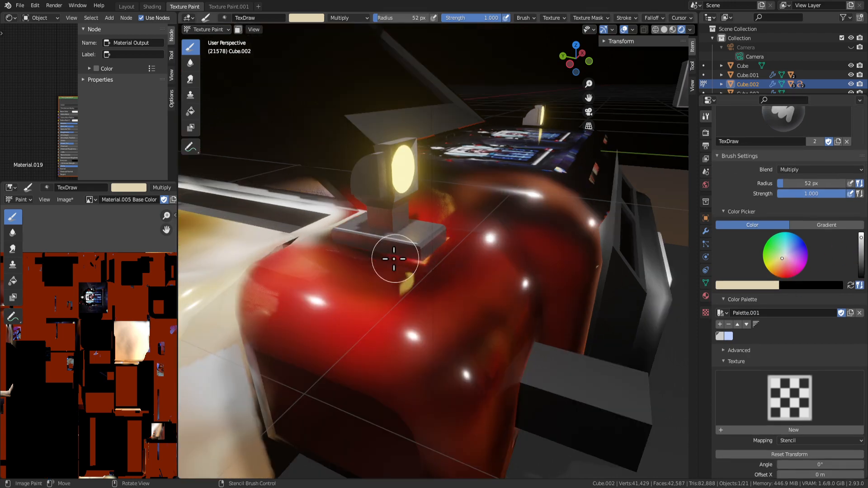
pyautogui.moveTo(433, 265)
pyautogui.mouseDown(button='middle')
pyautogui.moveTo(345, 291)
pyautogui.moveTo(448, 306)
pyautogui.mouseUp(button='middle')
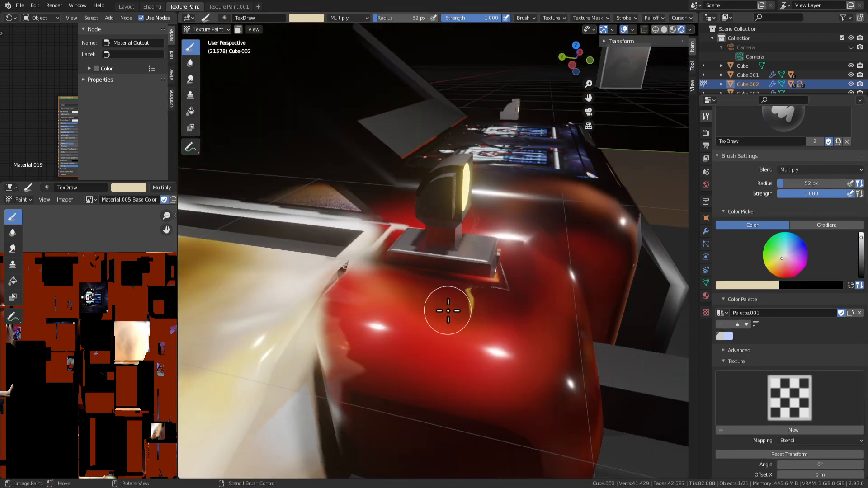
pyautogui.press('Tab')
pyautogui.press('Tab')
pyautogui.moveTo(442, 268)
pyautogui.mouseDown(button='middle')
pyautogui.moveTo(430, 272)
pyautogui.moveTo(507, 348)
pyautogui.moveTo(552, 320)
pyautogui.moveTo(546, 369)
pyautogui.moveTo(494, 321)
pyautogui.mouseUp(button='middle')
pyautogui.press('Tab')
pyautogui.scroll(-5, 546, 369)
pyautogui.press('Tab')
pyautogui.moveTo(449, 303); pyautogui.dragTo(417, 321, button='middle')
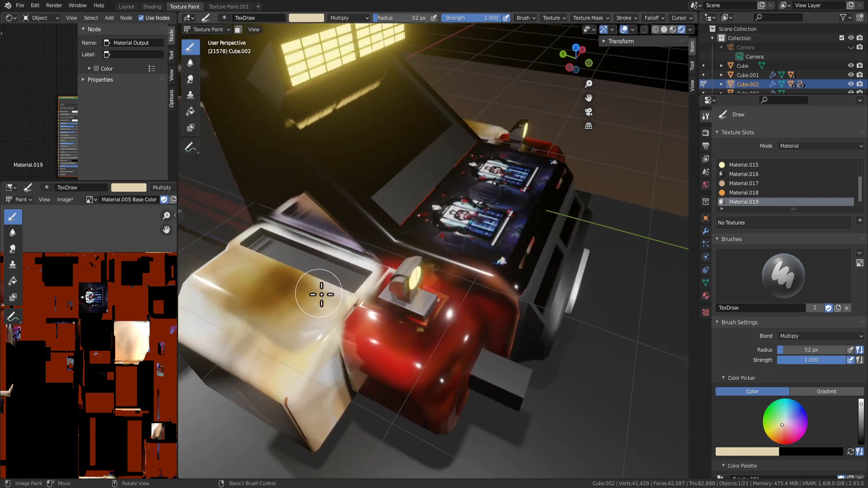
pyautogui.moveTo(333, 283); pyautogui.dragTo(398, 292, button='middle')
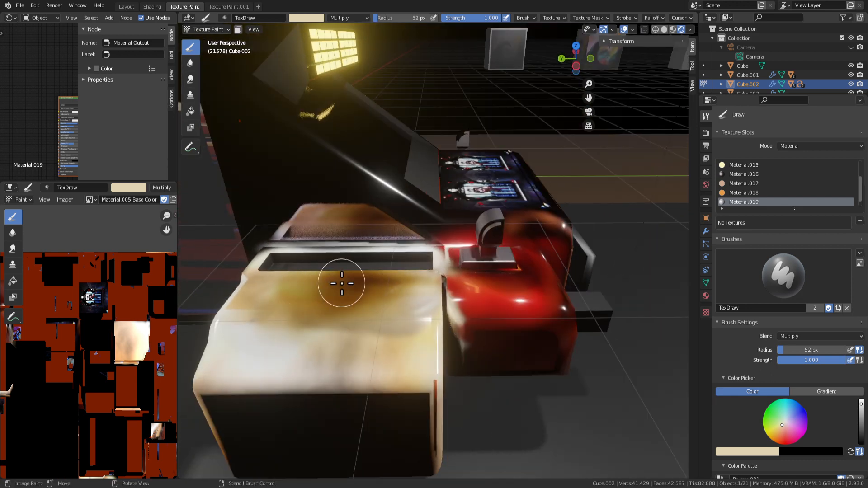
pyautogui.moveTo(342, 284); pyautogui.dragTo(281, 324)
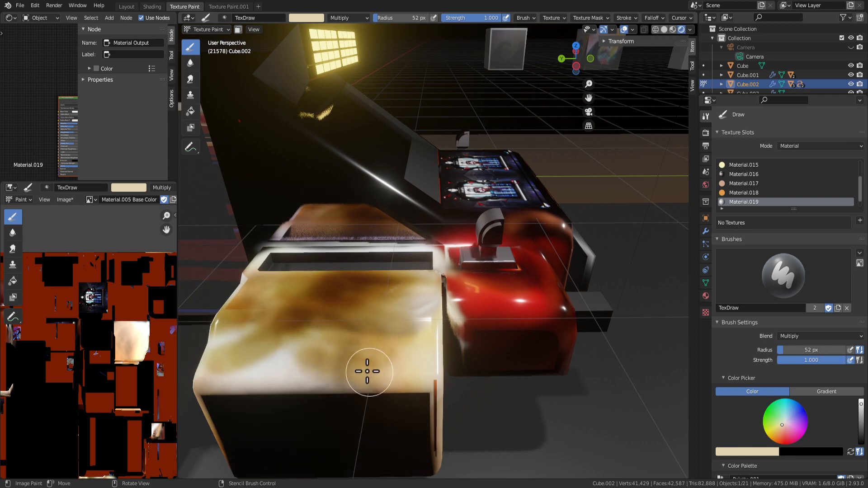
# Smear the brown and cream shading across the fender's upper surface using the Smear brush at an 85 px radius.
pyautogui.click(190, 80)
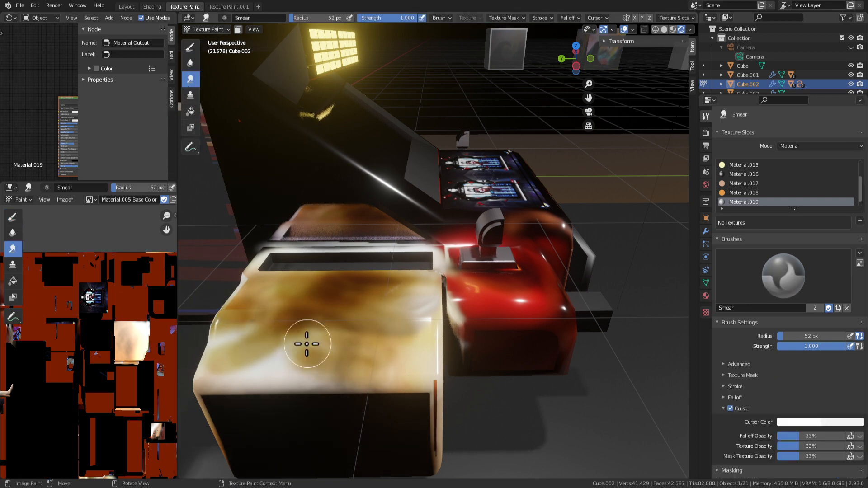
pyautogui.press('f')
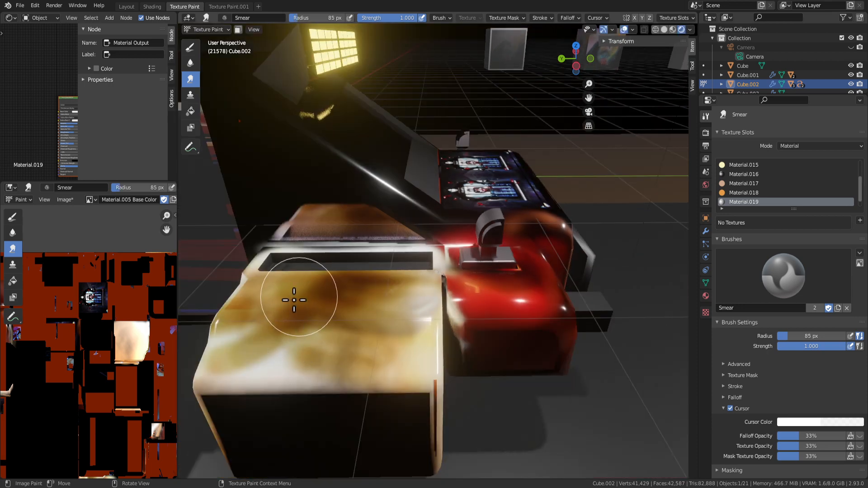
pyautogui.moveTo(294, 300)
pyautogui.mouseDown()
pyautogui.moveTo(232, 309)
pyautogui.moveTo(332, 329)
pyautogui.mouseUp()
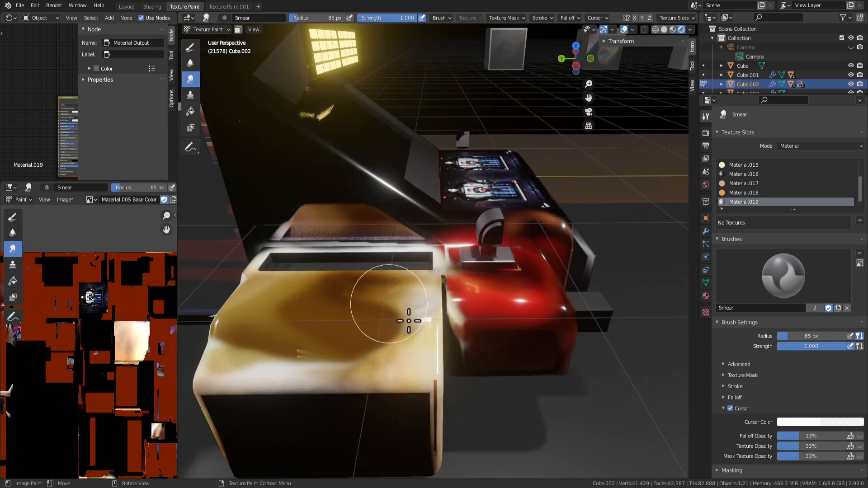
pyautogui.moveTo(311, 380); pyautogui.dragTo(221, 367)
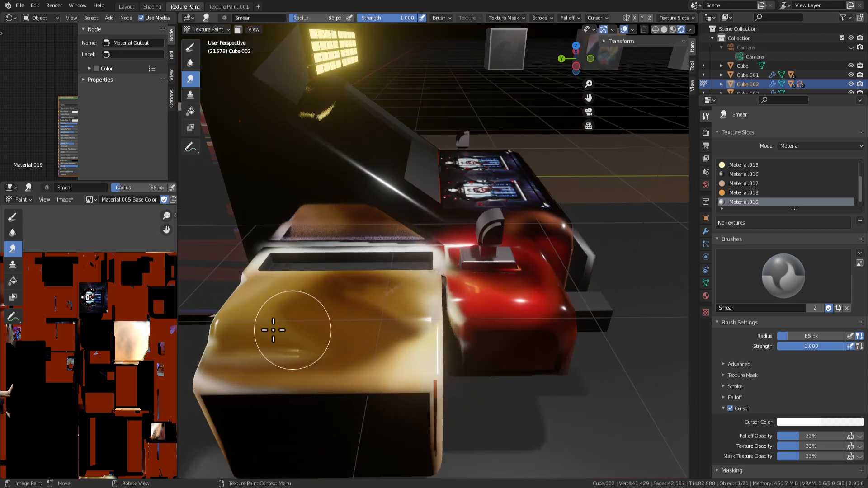
pyautogui.moveTo(422, 357)
pyautogui.mouseDown()
pyautogui.moveTo(362, 334)
pyautogui.moveTo(406, 367)
pyautogui.mouseUp()
# Smear the tan colour over the fender's edges and down its side, using brush radii of 38 px and 72 px.
pyautogui.moveTo(402, 345)
pyautogui.mouseDown(button='middle')
pyautogui.moveTo(456, 349)
pyautogui.moveTo(538, 314)
pyautogui.mouseUp(button='middle')
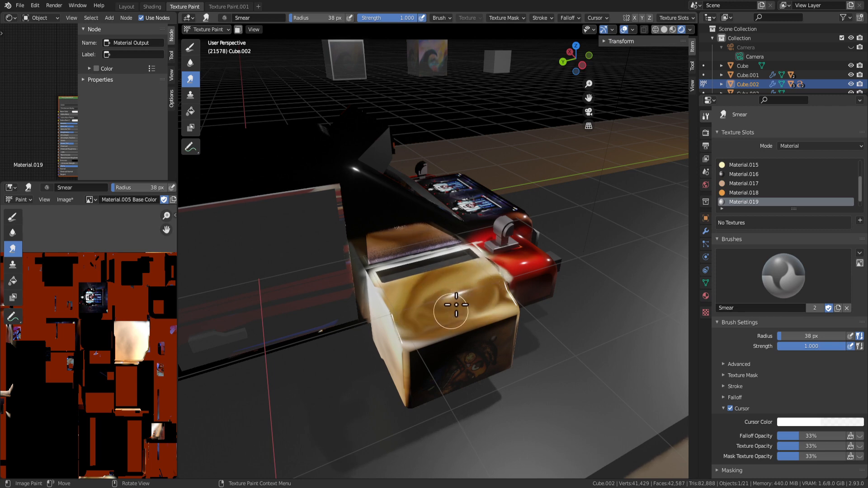
pyautogui.moveTo(449, 330); pyautogui.dragTo(321, 263, button='middle')
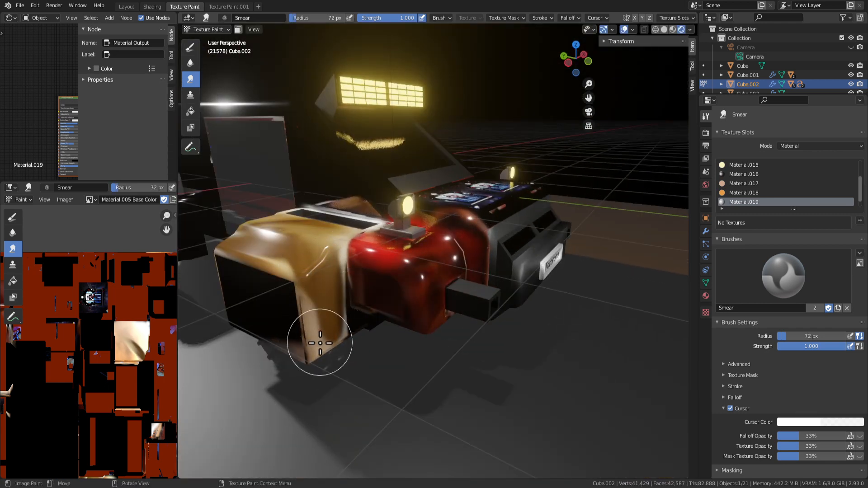
pyautogui.moveTo(323, 354); pyautogui.dragTo(452, 335, button='middle')
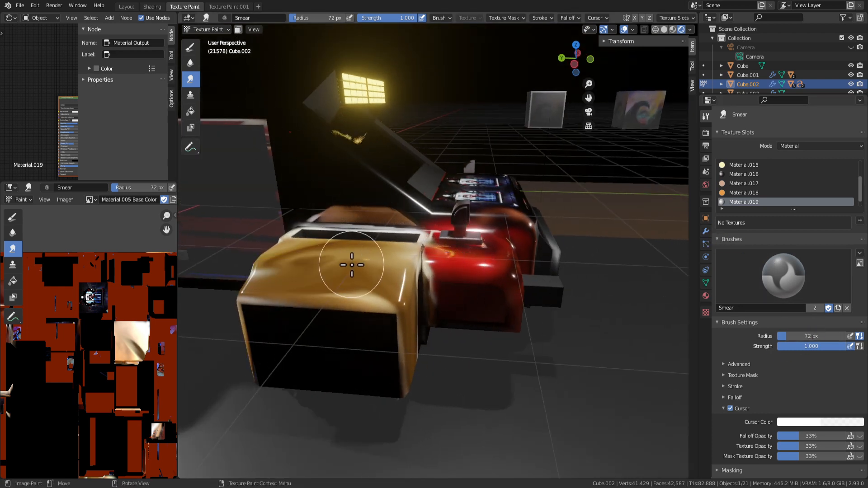
# Darken the Draw brush's beige colour, paint Multiply shading over the fender's top, and check it in Material Preview and Rendered shading.
pyautogui.click(191, 48)
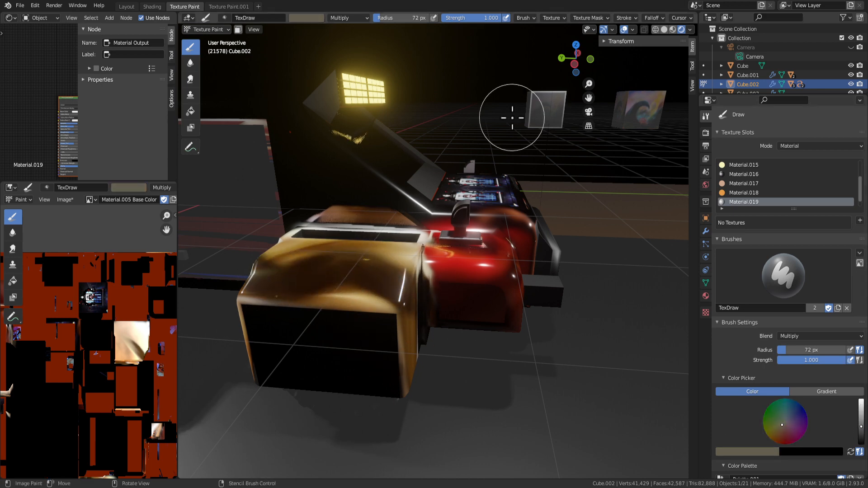
pyautogui.click(673, 29)
pyautogui.click(681, 29)
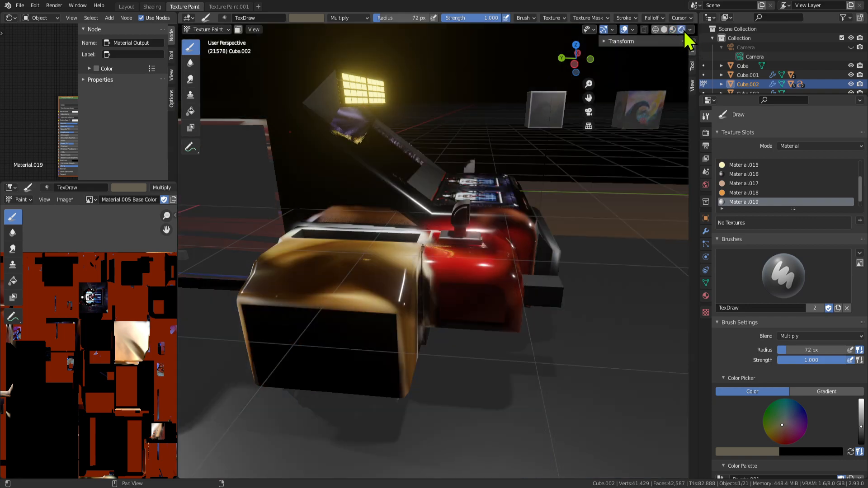
pyautogui.moveTo(565, 181)
pyautogui.mouseDown(button='middle')
pyautogui.moveTo(424, 273)
pyautogui.moveTo(358, 262)
pyautogui.moveTo(496, 252)
pyautogui.moveTo(384, 278)
pyautogui.mouseUp(button='middle')
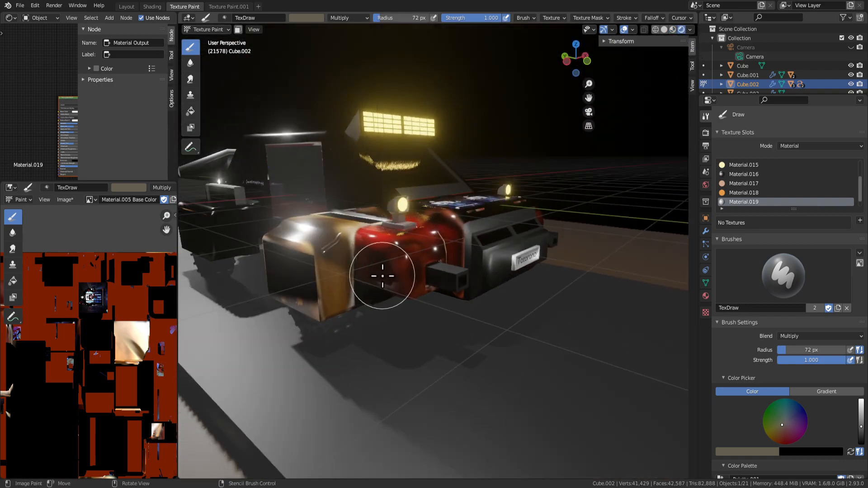
# Select the fender's dark outer end faces in Edit Mode, open the Material.005 settings, and return to texture painting.
pyautogui.press('Tab')
pyautogui.click(304, 271)
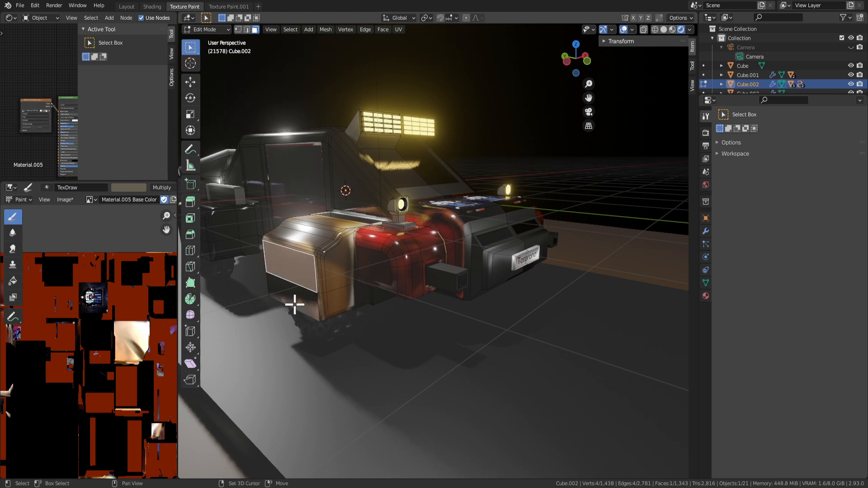
pyautogui.scroll(-3, 305, 315)
pyautogui.click(706, 295)
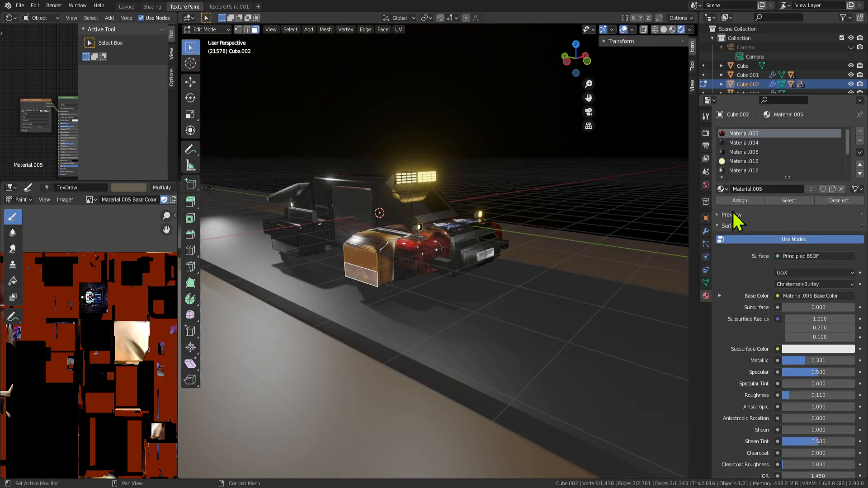
pyautogui.scroll(-4, 768, 362)
pyautogui.press('Tab')
pyautogui.scroll(3, 475, 316)
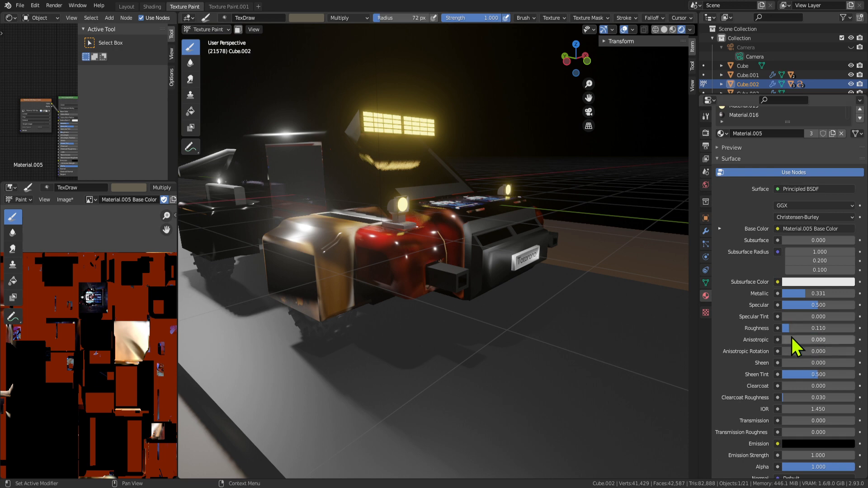
# Set Material.005's Metallic to 1.000 and Roughness to 0.240, trying several roughness values.
pyautogui.moveTo(798, 328); pyautogui.dragTo(817, 329)
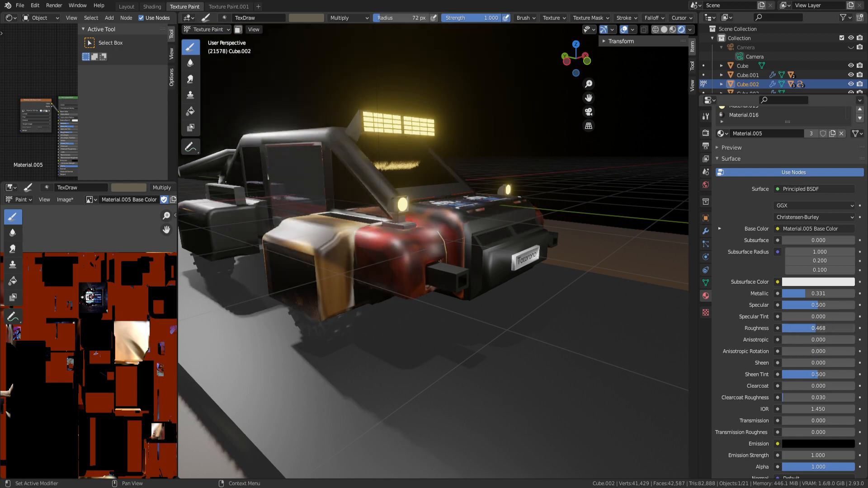
pyautogui.moveTo(414, 304); pyautogui.dragTo(470, 302, button='middle')
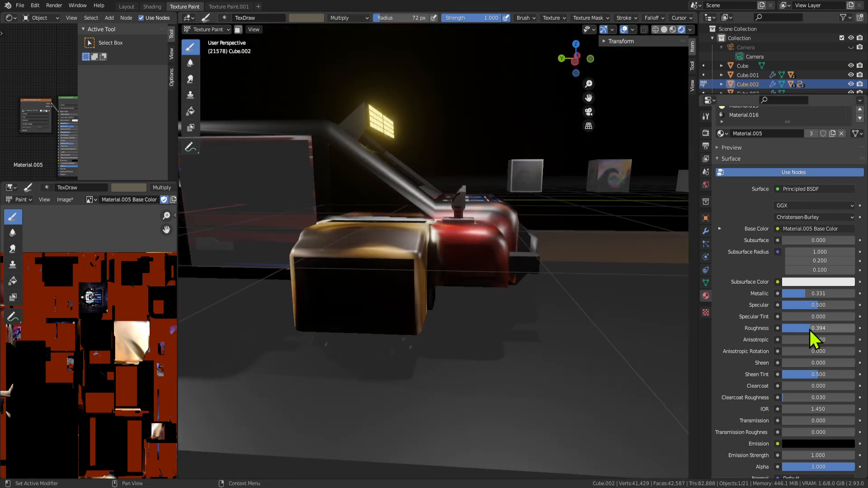
pyautogui.moveTo(790, 329); pyautogui.dragTo(795, 329)
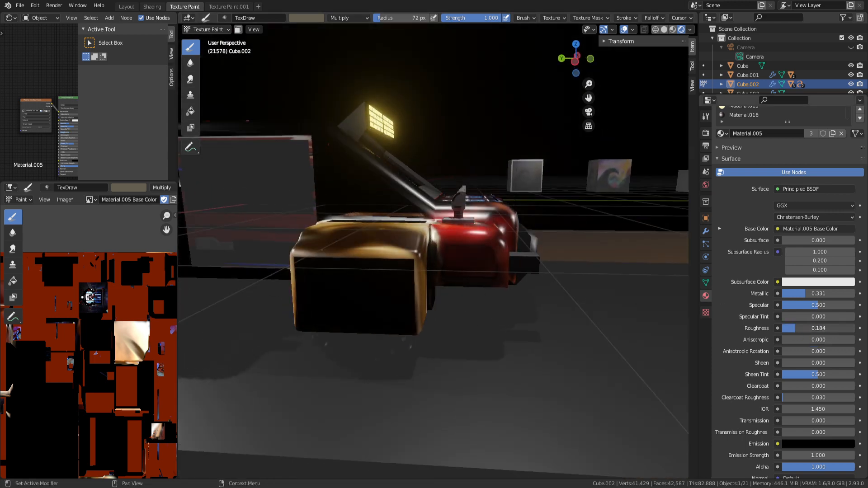
pyautogui.moveTo(796, 295); pyautogui.dragTo(850, 295)
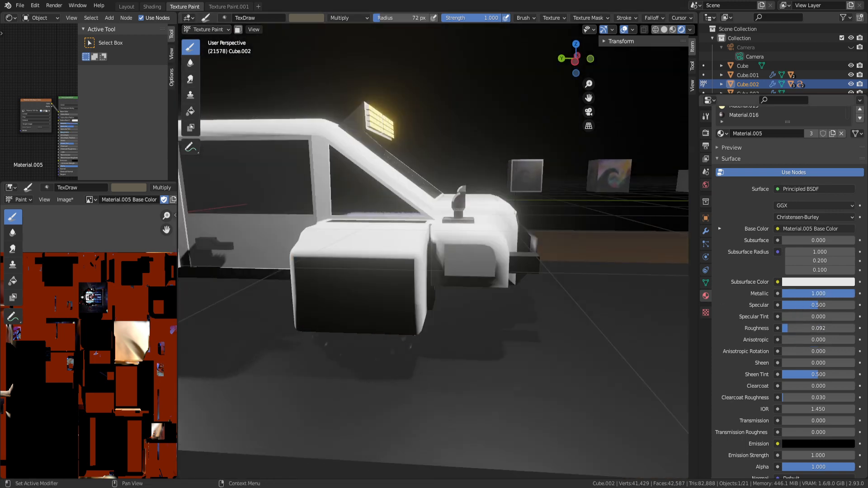
pyautogui.moveTo(795, 329)
pyautogui.mouseDown()
pyautogui.moveTo(819, 329)
pyautogui.moveTo(800, 328)
pyautogui.mouseUp()
# Switch to the Shading workspace and examine the vehicle's painted metallic finish from several angles.
pyautogui.moveTo(570, 290); pyautogui.dragTo(475, 303, button='middle')
pyautogui.press('Tab')
pyautogui.scroll(-5, 498, 233)
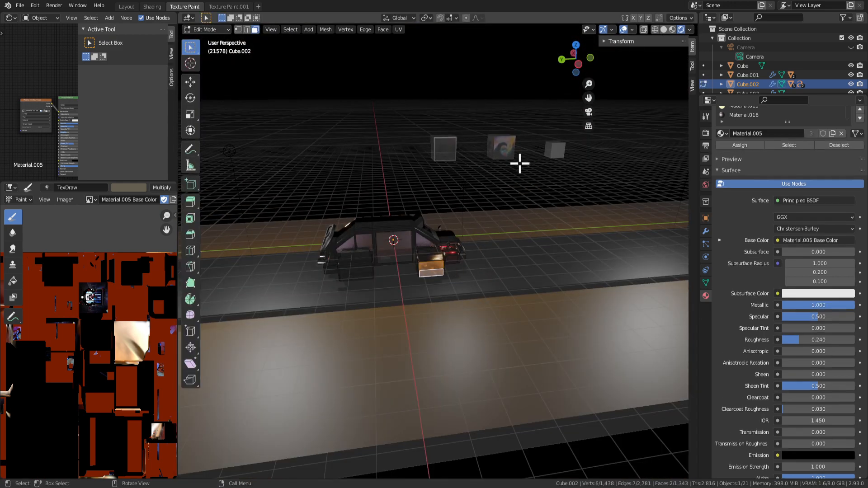
pyautogui.press('Tab')
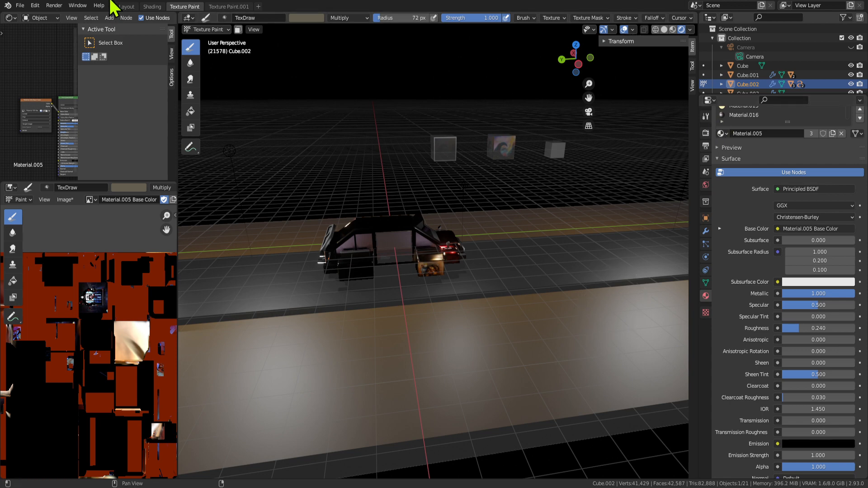
pyautogui.click(153, 6)
pyautogui.moveTo(462, 294); pyautogui.dragTo(561, 196, button='middle')
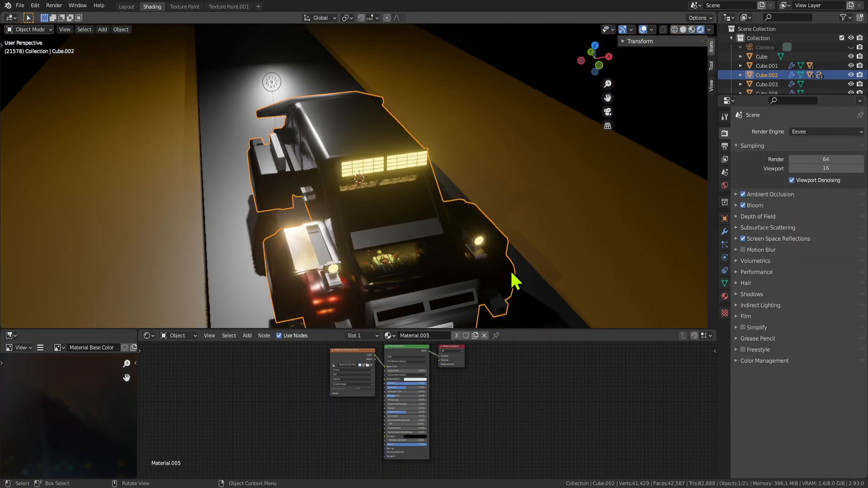
pyautogui.moveTo(512, 273); pyautogui.dragTo(435, 239, button='middle')
pyautogui.press('Tab')
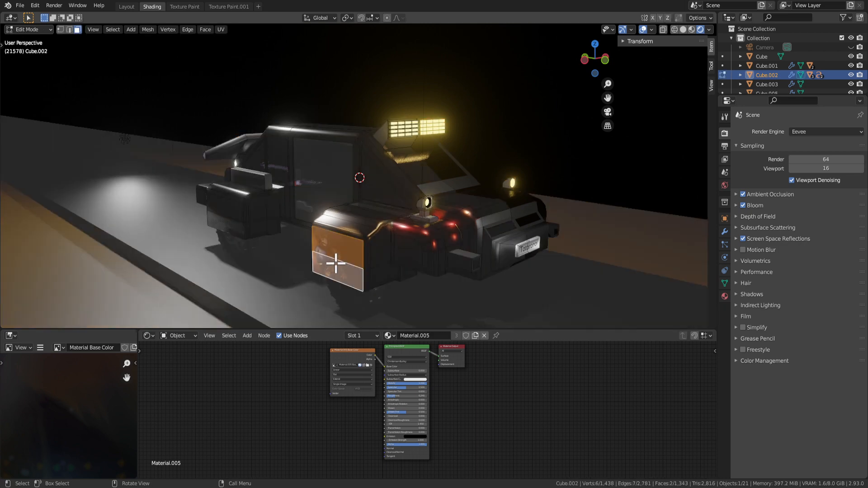
pyautogui.rightClick(336, 258)
pyautogui.click(325, 298)
pyautogui.rightClick(349, 255)
pyautogui.press('Tab')
pyautogui.moveTo(481, 294); pyautogui.dragTo(334, 266, button='middle')
pyautogui.press('Tab')
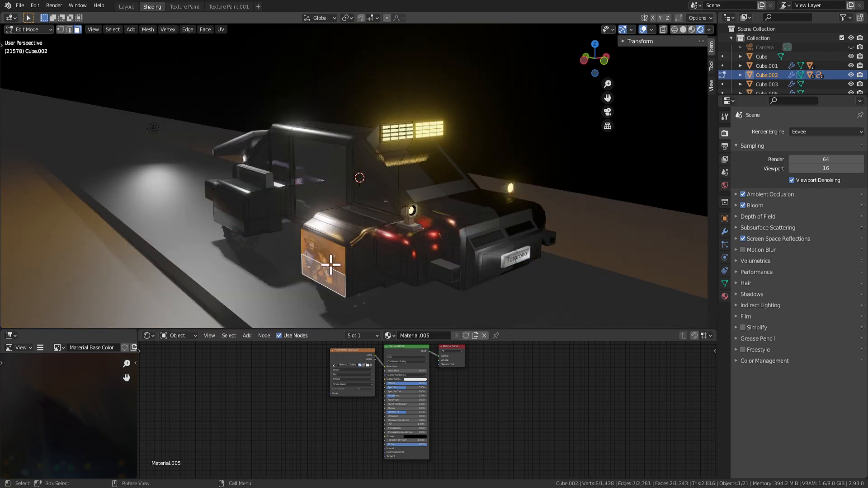
pyautogui.rightClick(333, 267)
pyautogui.click(333, 266)
pyautogui.press('Tab')
# Deselect the vehicle in Object Mode, leaving the whole model in view.
pyautogui.moveTo(430, 291); pyautogui.dragTo(375, 308, button='middle')
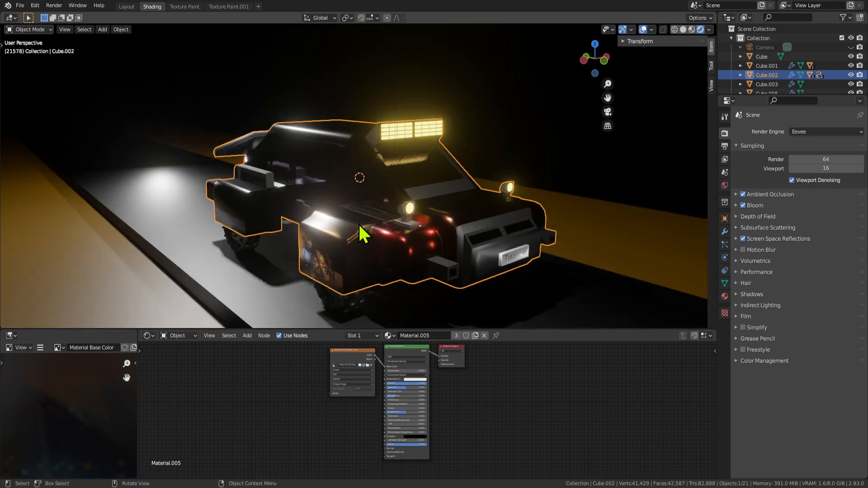
pyautogui.scroll(-3, 360, 226)
pyautogui.click(392, 62)
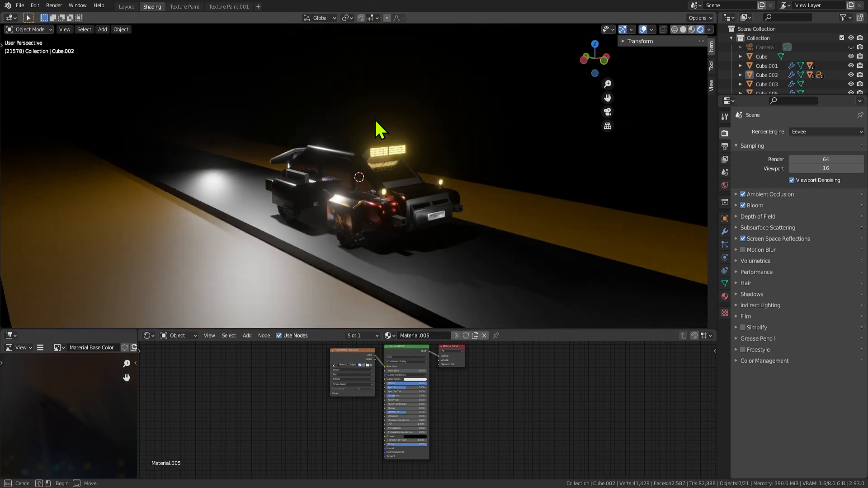
# Duplicate the point light above the vehicle and place the copy beside the vehicle, lowered about 3.05 m along Z.
pyautogui.moveTo(375, 121); pyautogui.dragTo(446, 145, button='middle')
pyautogui.click(379, 95)
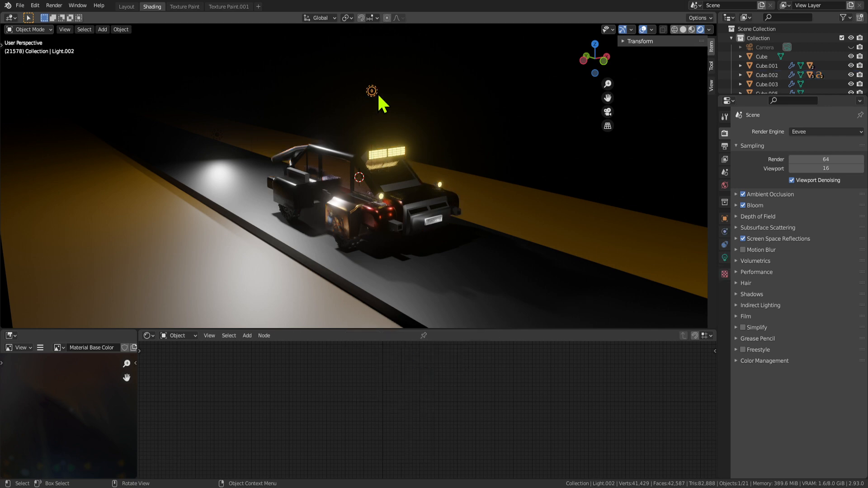
pyautogui.hotkey('shift', 'd')
pyautogui.click(286, 158)
pyautogui.press('g')
pyautogui.press('z')
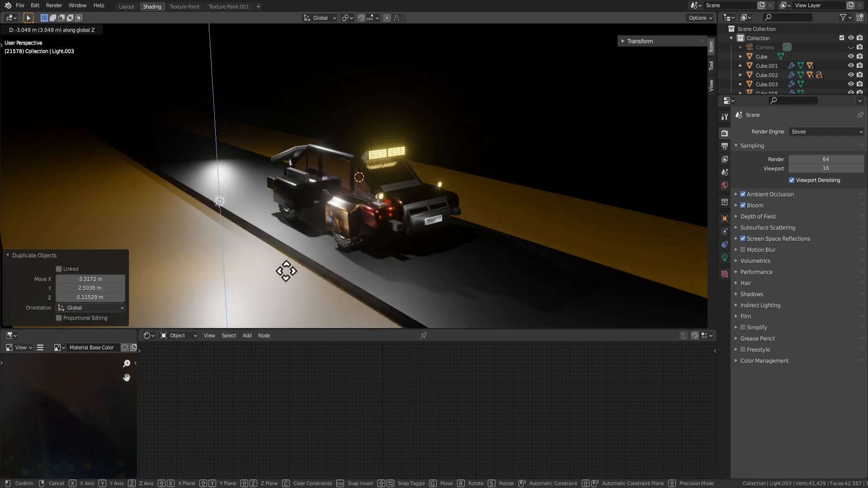
pyautogui.click(380, 308)
pyautogui.scroll(2, 382, 309)
pyautogui.moveTo(383, 309); pyautogui.dragTo(355, 267, button='middle')
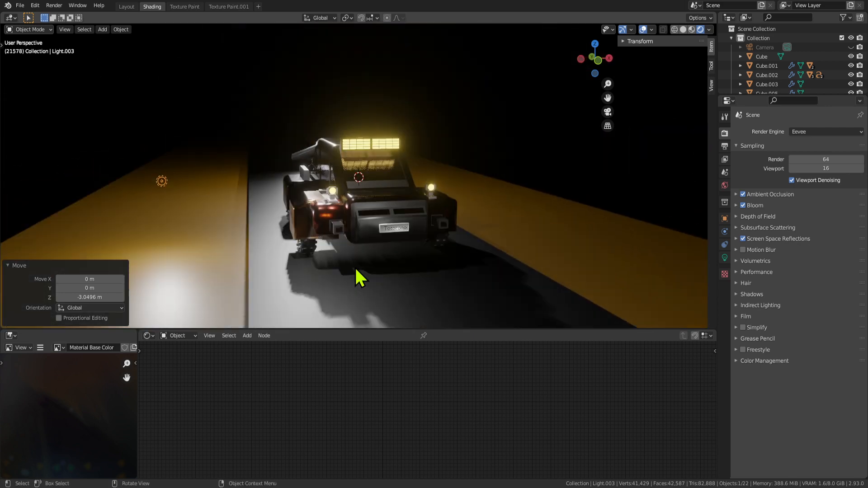
# Change the duplicated light to a Sun light with a strength of 1.
pyautogui.moveTo(472, 168); pyautogui.dragTo(587, 102, button='middle')
pyautogui.click(725, 258)
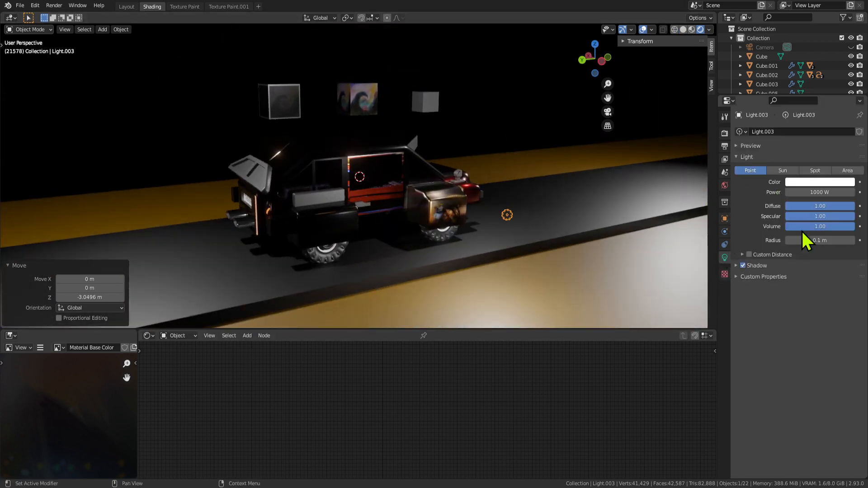
pyautogui.click(790, 171)
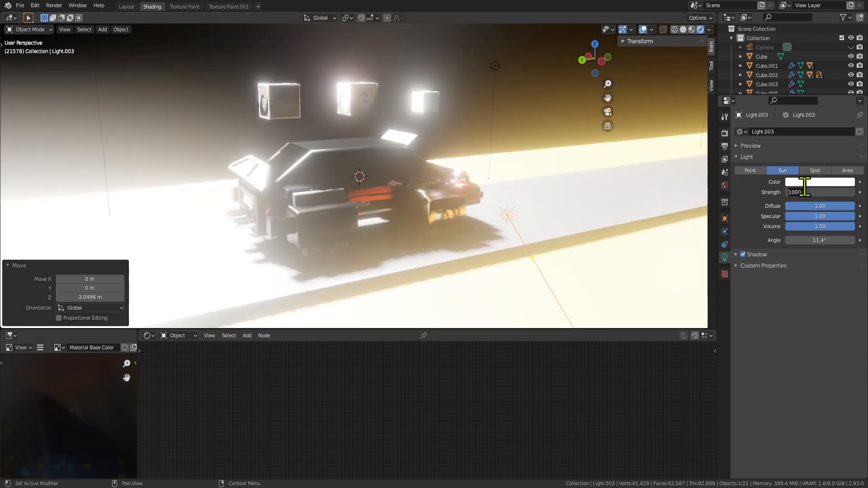
pyautogui.write('1')
pyautogui.press('Return')
pyautogui.moveTo(502, 167); pyautogui.dragTo(458, 169, button='middle')
pyautogui.moveTo(545, 168); pyautogui.dragTo(512, 185, button='middle')
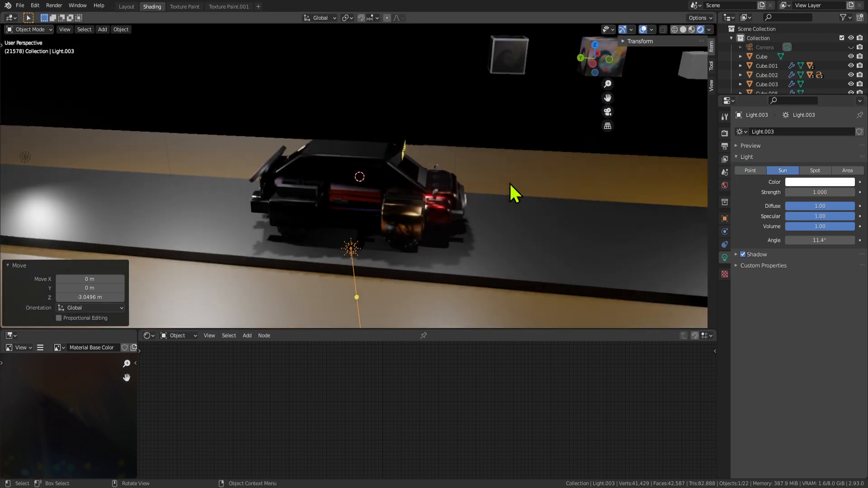
# Clear the sun light's rotation and raise it about 4.84 m along Z.
pyautogui.hotkey('alt', 'r')
pyautogui.press('g')
pyautogui.press('z')
pyautogui.click(588, 64)
pyautogui.press('r')
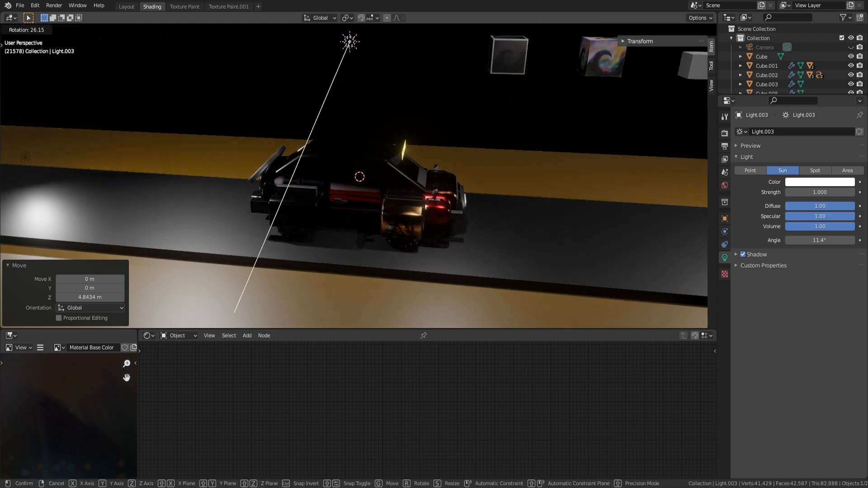
pyautogui.press('Escape')
pyautogui.press('r')
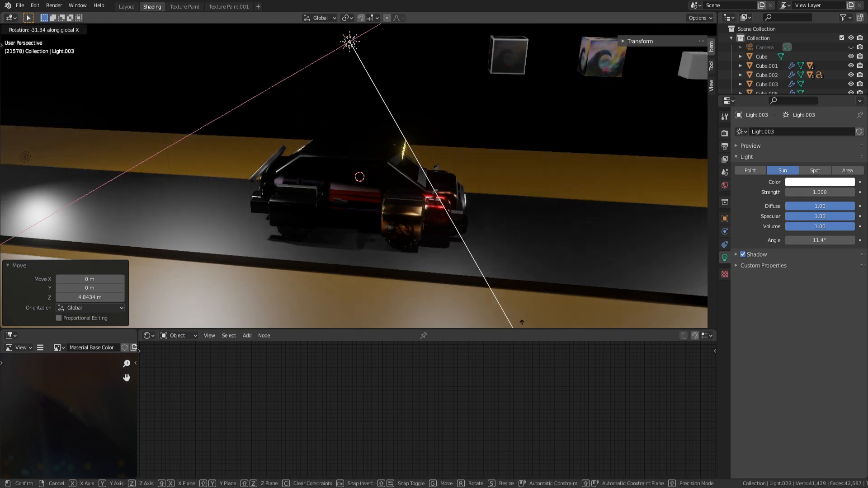
pyautogui.press('Escape')
# Rotate the sun light about 51° around the global Y axis toward the vehicle and set its strength to 5.090.
pyautogui.moveTo(571, 288); pyautogui.dragTo(513, 252, button='middle')
pyautogui.press('r')
pyautogui.press('y')
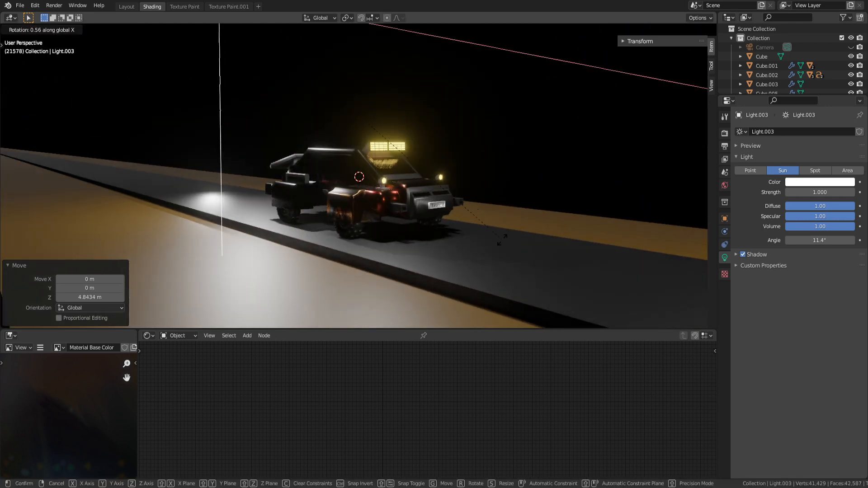
pyautogui.click(285, 247)
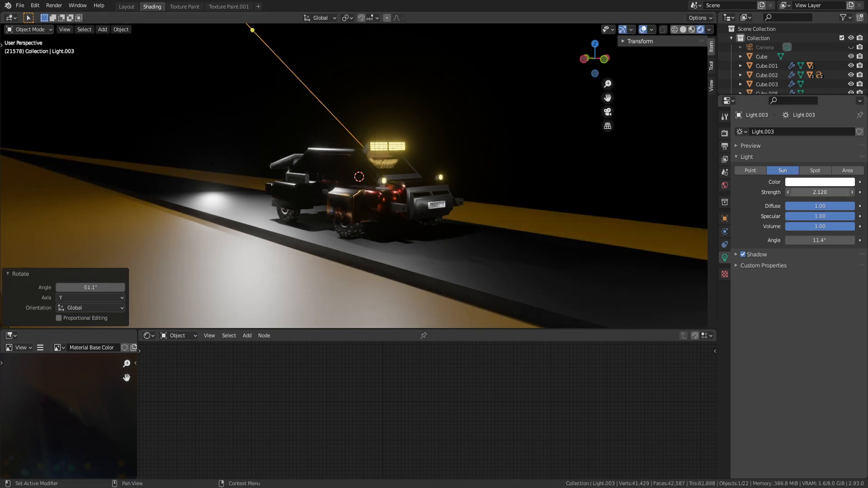
pyautogui.moveTo(819, 192); pyautogui.dragTo(867, 192)
# Duplicate the sun light, reset the copy's location and rotation, and raise it along Z above the vehicle.
pyautogui.moveTo(425, 193); pyautogui.dragTo(415, 222, button='middle')
pyautogui.hotkey('shift', 'd')
pyautogui.rightClick(418, 214)
pyautogui.hotkey('alt', 'g')
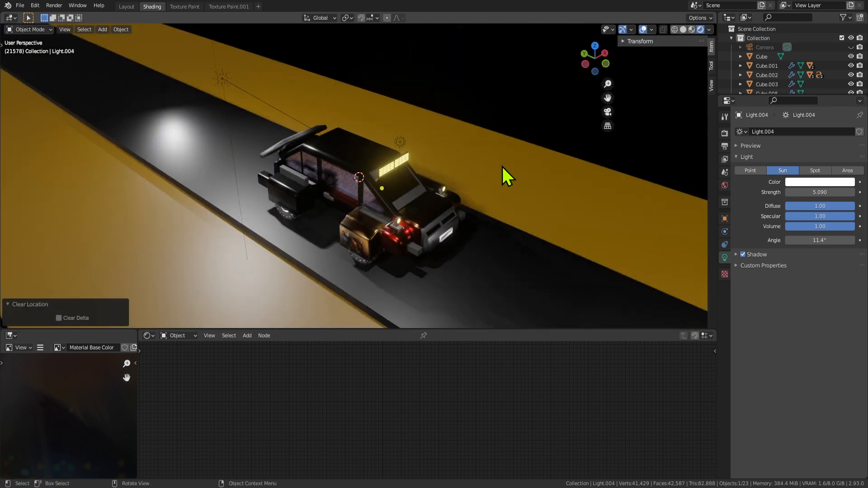
pyautogui.press('g')
pyautogui.press('z')
pyautogui.click(531, 30)
pyautogui.hotkey('alt', 'r')
# Select the vehicle body and move Material.005's image texture node farther from the Principled BSDF node.
pyautogui.scroll(4, 552, 194)
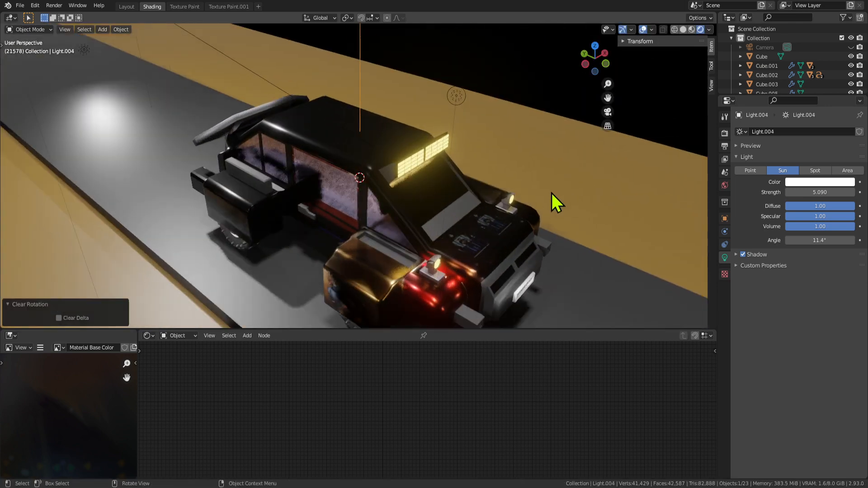
pyautogui.moveTo(552, 194); pyautogui.dragTo(354, 194, button='middle')
pyautogui.click(454, 257)
pyautogui.click(309, 233)
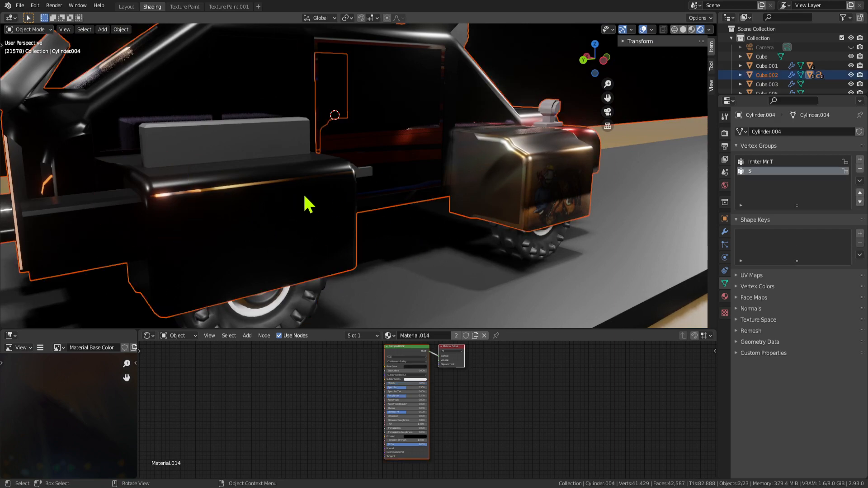
pyautogui.click(304, 211)
pyautogui.scroll(2, 458, 372)
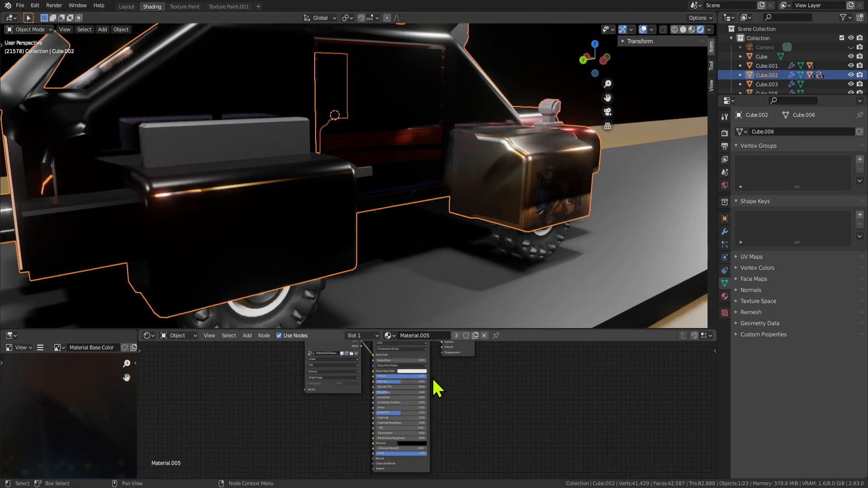
pyautogui.moveTo(392, 189); pyautogui.dragTo(520, 281, button='middle')
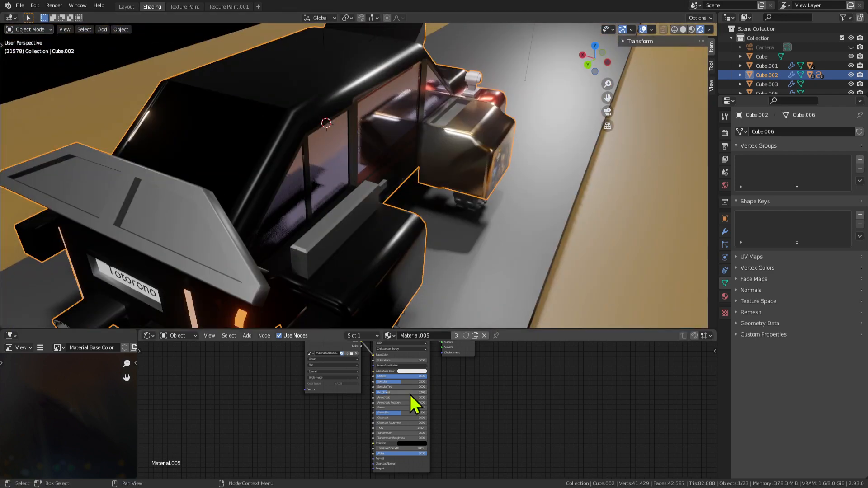
pyautogui.moveTo(329, 349); pyautogui.dragTo(346, 383, button='middle')
pyautogui.moveTo(346, 383); pyautogui.dragTo(293, 395)
pyautogui.moveTo(412, 276); pyautogui.dragTo(353, 253, button='middle')
pyautogui.moveTo(328, 401); pyautogui.dragTo(366, 354, button='middle')
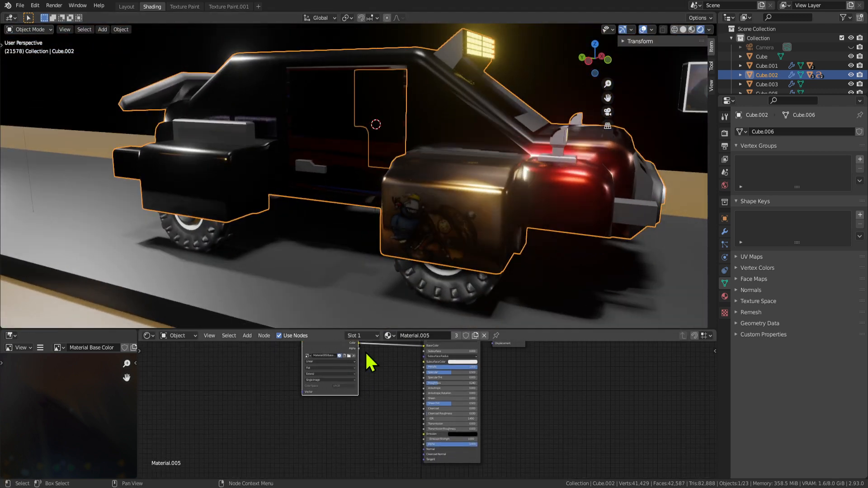
# Try linking the image texture's Color to Emission in Material.005 with Emission Strength 2.200, and remove the link again.
pyautogui.moveTo(430, 435); pyautogui.dragTo(428, 435)
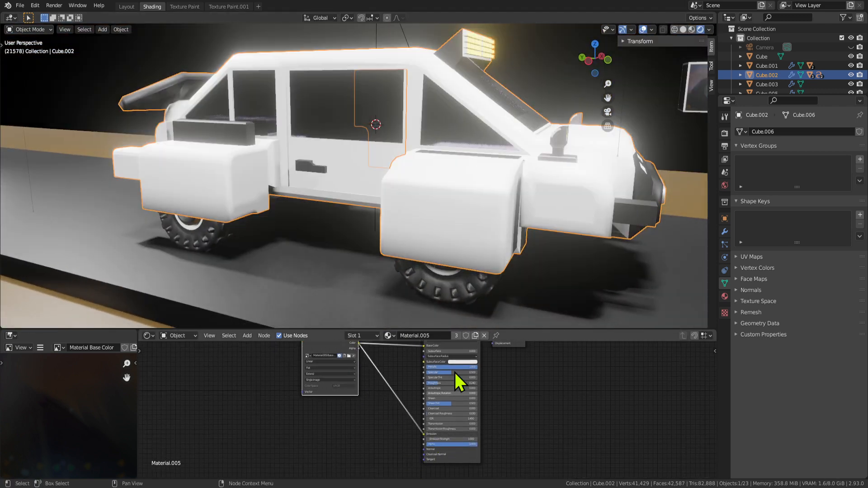
pyautogui.scroll(-3, 492, 209)
pyautogui.scroll(2, 544, 221)
pyautogui.moveTo(544, 221); pyautogui.dragTo(520, 287, button='middle')
pyautogui.moveTo(445, 439)
pyautogui.mouseDown()
pyautogui.moveTo(477, 439)
pyautogui.moveTo(448, 439)
pyautogui.mouseUp()
pyautogui.moveTo(520, 213); pyautogui.dragTo(411, 210, button='middle')
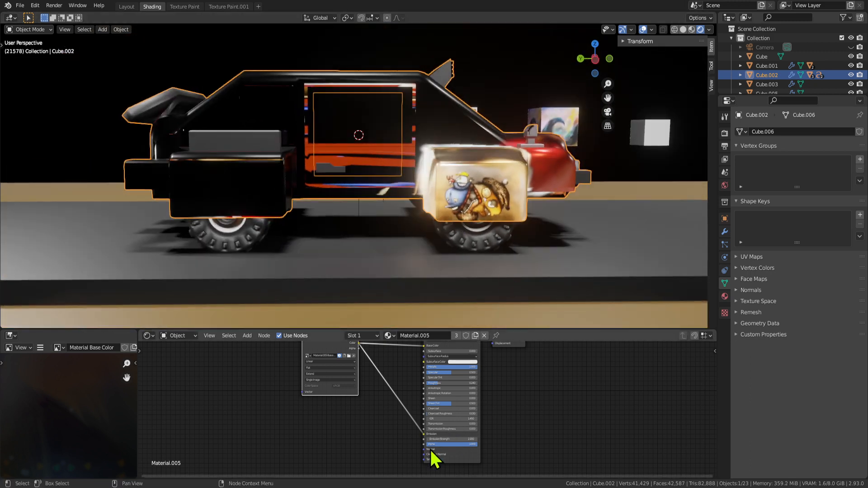
pyautogui.moveTo(415, 440); pyautogui.dragTo(428, 476, button='middle')
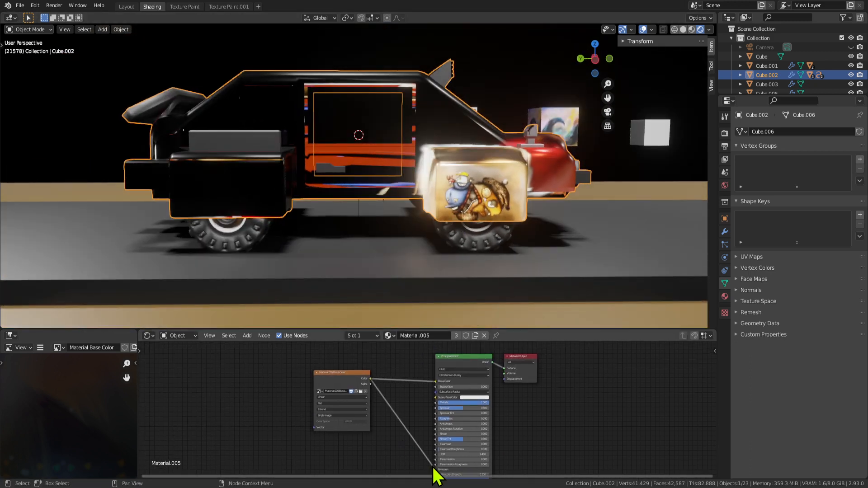
pyautogui.moveTo(436, 470); pyautogui.dragTo(392, 425)
# Swing the vehicle's side door open by rotating it about 68° around the global Z axis.
pyautogui.moveTo(424, 238); pyautogui.dragTo(420, 197, button='middle')
pyautogui.scroll(5, 407, 165)
pyautogui.scroll(-6, 422, 199)
pyautogui.click(390, 150)
pyautogui.press('r')
pyautogui.press('z')
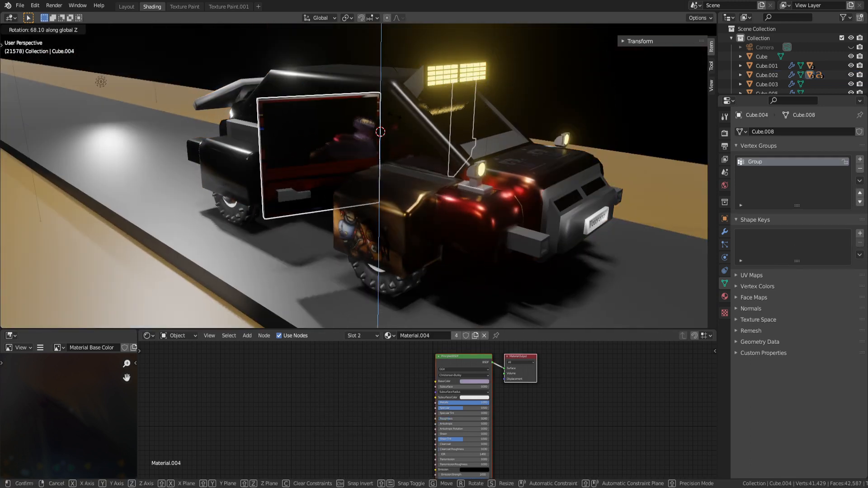
pyautogui.click(401, 149)
# Select a roof face of the vehicle body in Edit Mode and return to Object Mode.
pyautogui.moveTo(400, 150); pyautogui.dragTo(604, 237, button='middle')
pyautogui.click(353, 90)
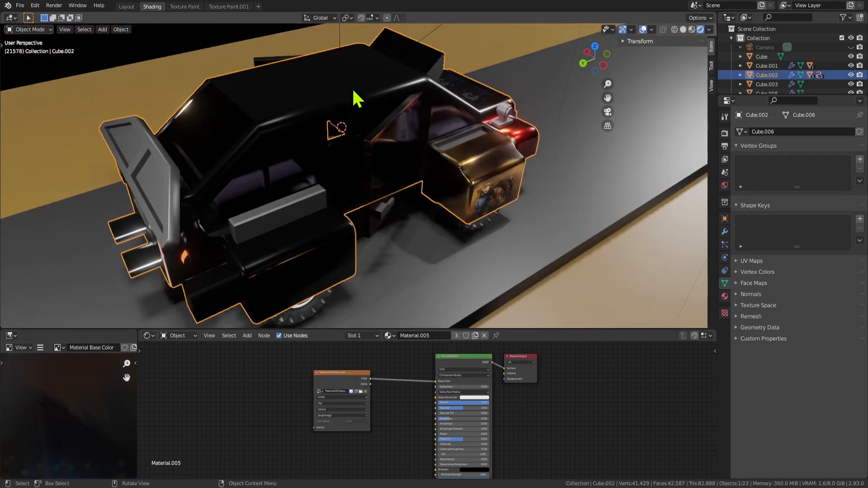
pyautogui.press('Tab')
pyautogui.click(365, 96)
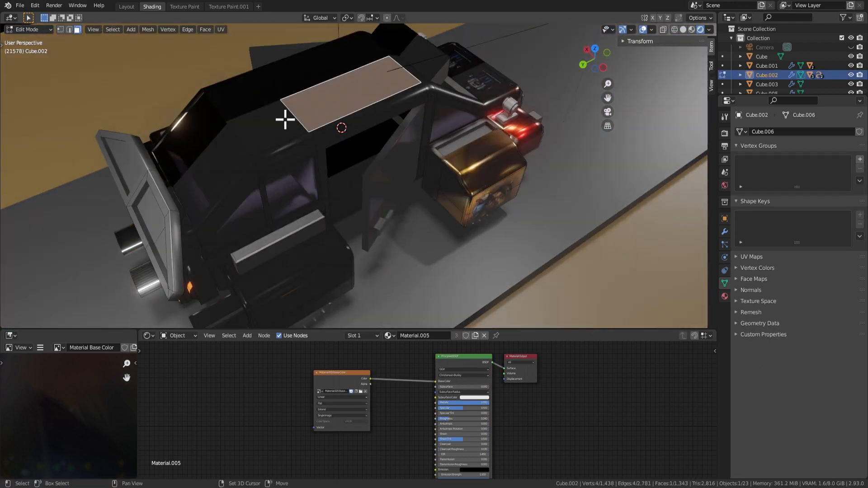
pyautogui.press('Tab')
# Examine the roof, opened doors, hood graphics and front fenders from several angles.
pyautogui.moveTo(285, 119); pyautogui.dragTo(346, 142, button='middle')
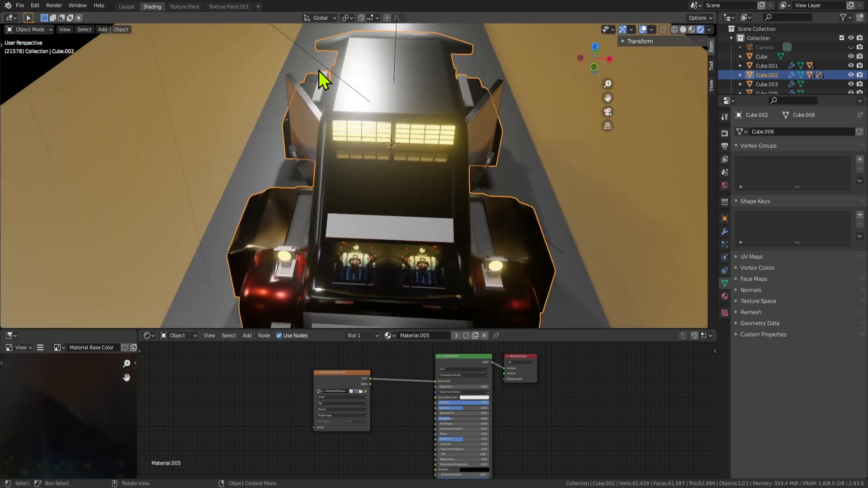
pyautogui.moveTo(322, 81); pyautogui.dragTo(271, 48, button='middle')
pyautogui.scroll(3, 402, 79)
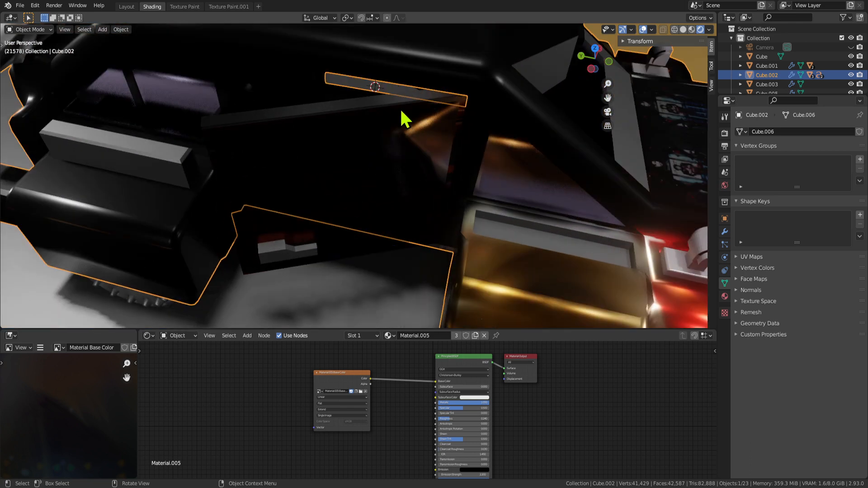
pyautogui.scroll(-3, 384, 107)
pyautogui.moveTo(383, 107); pyautogui.dragTo(302, 151, button='middle')
pyautogui.scroll(4, 411, 80)
pyautogui.press('Tab')
pyautogui.press('Tab')
pyautogui.moveTo(216, 62); pyautogui.dragTo(322, 110, button='middle')
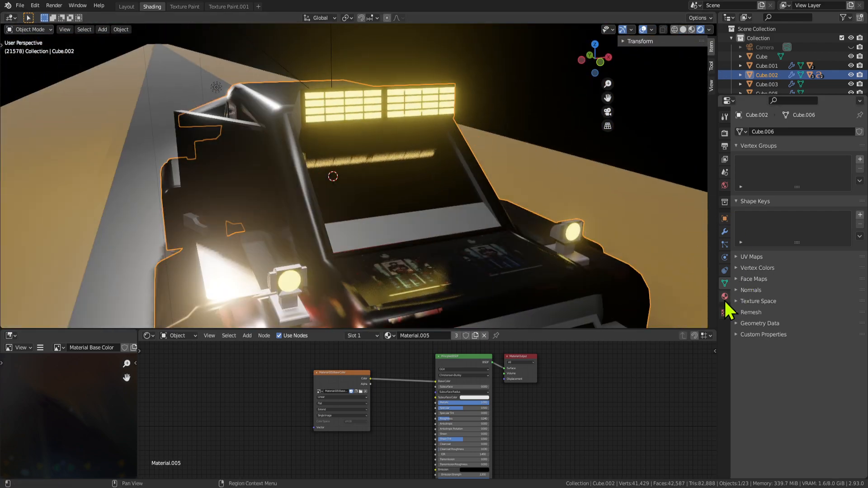
pyautogui.scroll(-3, 455, 196)
pyautogui.moveTo(455, 195); pyautogui.dragTo(355, 243, button='middle')
pyautogui.moveTo(415, 240); pyautogui.dragTo(359, 200, button='middle')
pyautogui.scroll(2, 326, 186)
# Clear the face selection in Edit Mode and select the upper faces of the golden front fender.
pyautogui.press('Tab')
pyautogui.scroll(2, 365, 216)
pyautogui.hotkey('alt', 'a')
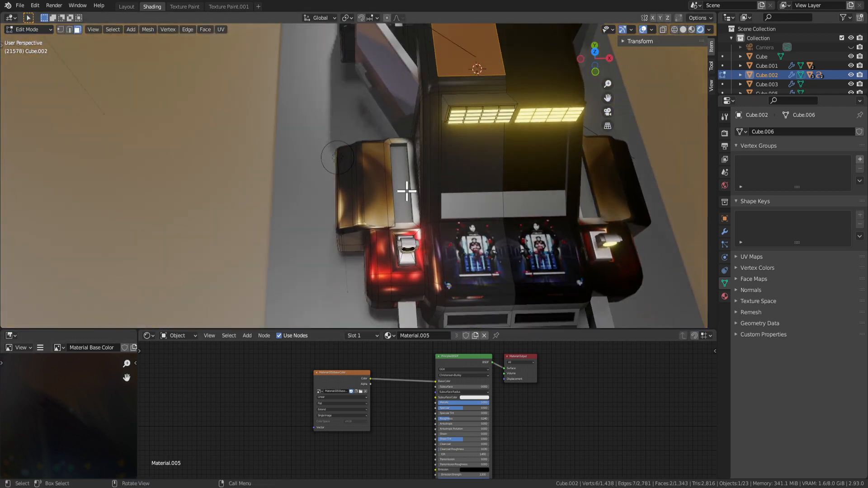
pyautogui.click(362, 203)
pyautogui.keyDown('shift'); pyautogui.click(370, 202); pyautogui.keyUp('shift')
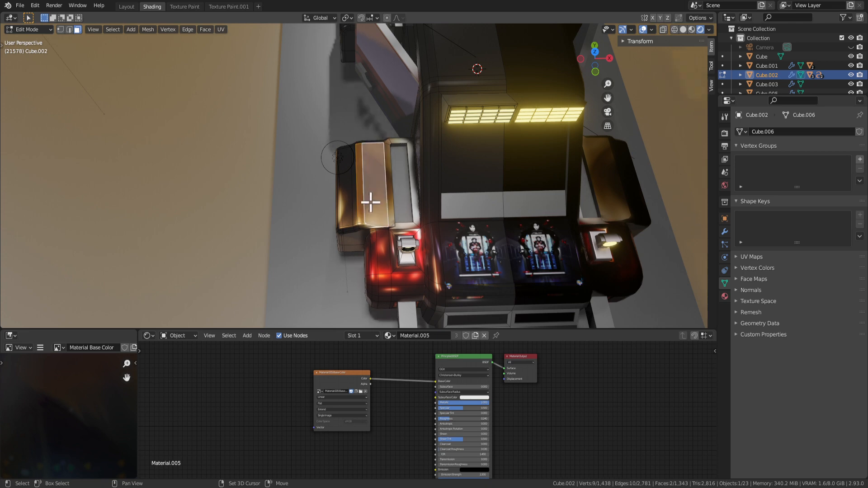
pyautogui.keyDown('shift'); pyautogui.click(353, 202); pyautogui.keyUp('shift')
pyautogui.keyDown('shift'); pyautogui.click(353, 204); pyautogui.keyUp('shift')
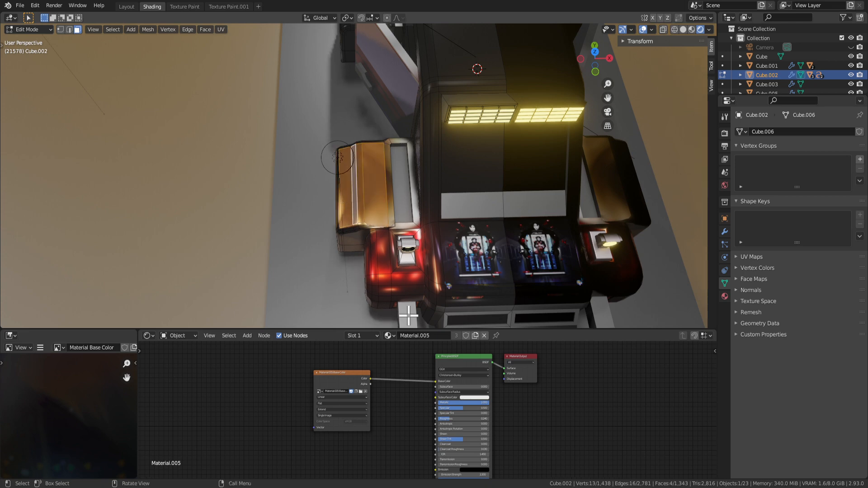
# Switch to the Texture Paint workspace and frame the front fender from above.
pyautogui.click(182, 6)
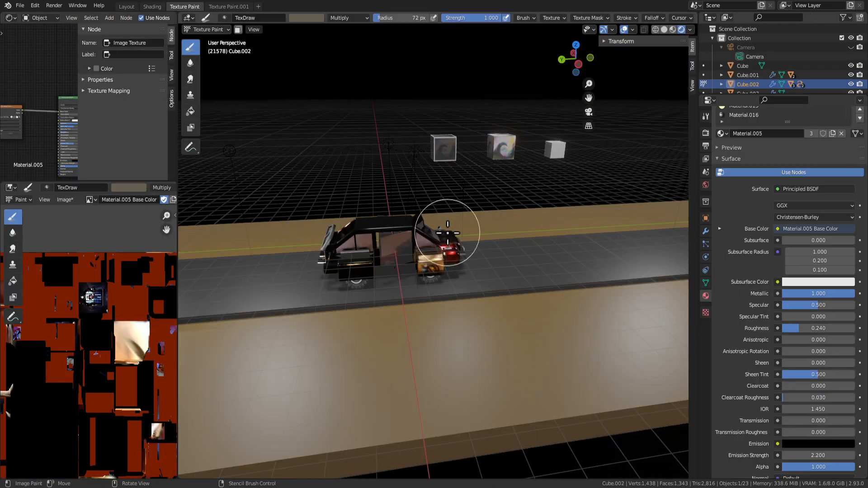
pyautogui.moveTo(447, 232)
pyautogui.mouseDown(button='middle')
pyautogui.moveTo(513, 213)
pyautogui.moveTo(387, 242)
pyautogui.mouseUp(button='middle')
pyautogui.scroll(3, 455, 272)
pyautogui.scroll(2, 393, 361)
pyautogui.moveTo(455, 271)
pyautogui.mouseDown(button='middle')
pyautogui.moveTo(394, 361)
pyautogui.moveTo(508, 209)
pyautogui.moveTo(673, 271)
pyautogui.mouseUp(button='middle')
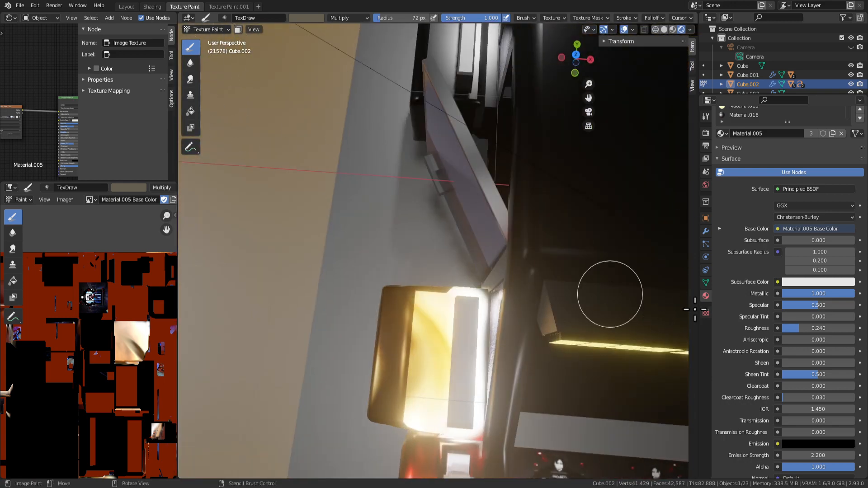
# Give the TexDraw brush the existing image texture named Texture, with Stencil mapping.
pyautogui.click(706, 134)
pyautogui.click(705, 159)
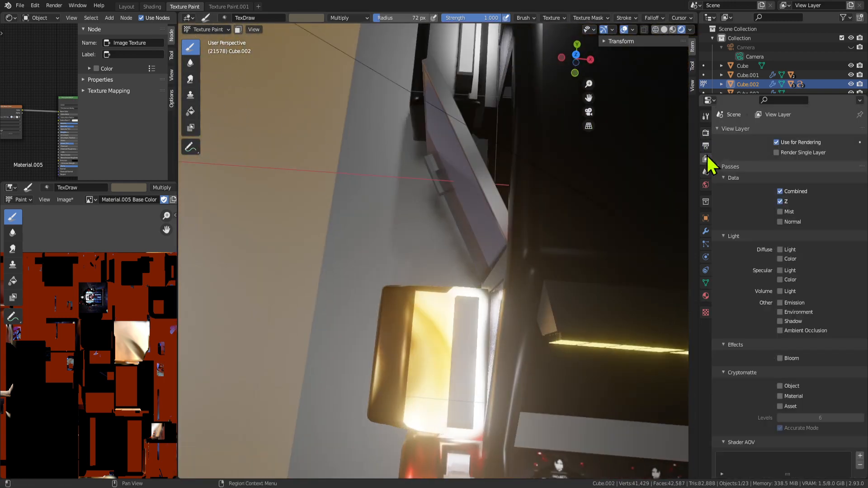
pyautogui.click(706, 146)
pyautogui.click(706, 116)
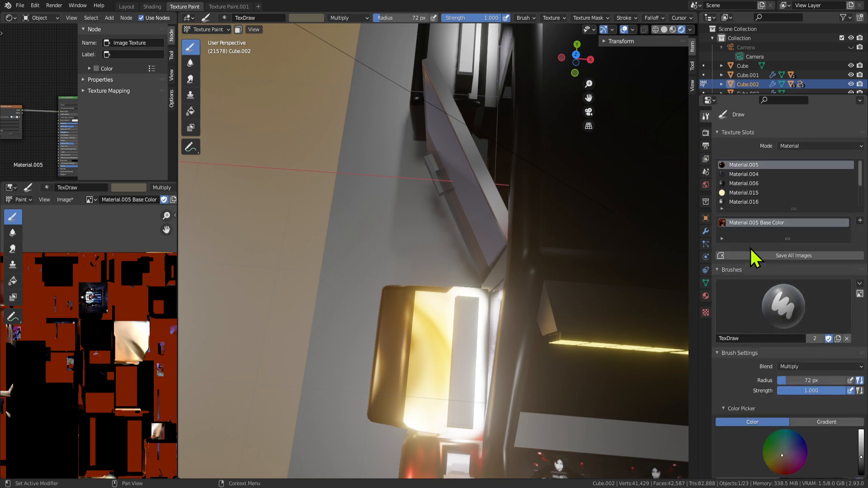
pyautogui.scroll(-8, 752, 357)
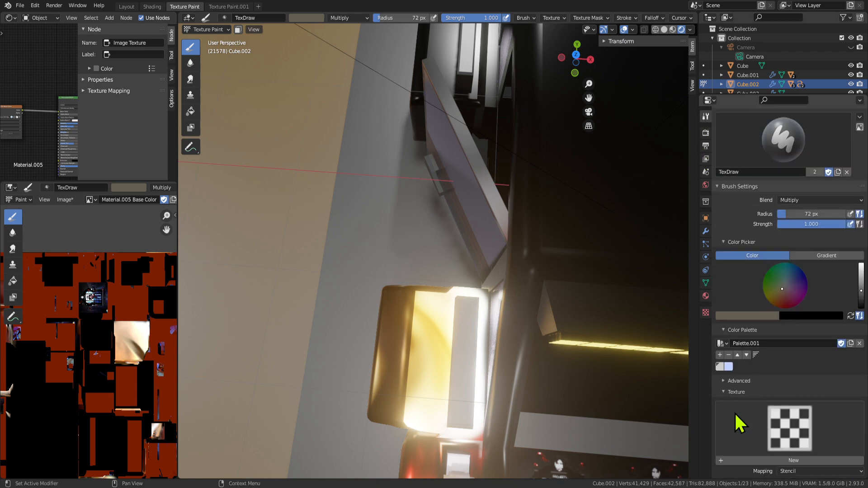
pyautogui.scroll(-3, 763, 419)
pyautogui.click(810, 404)
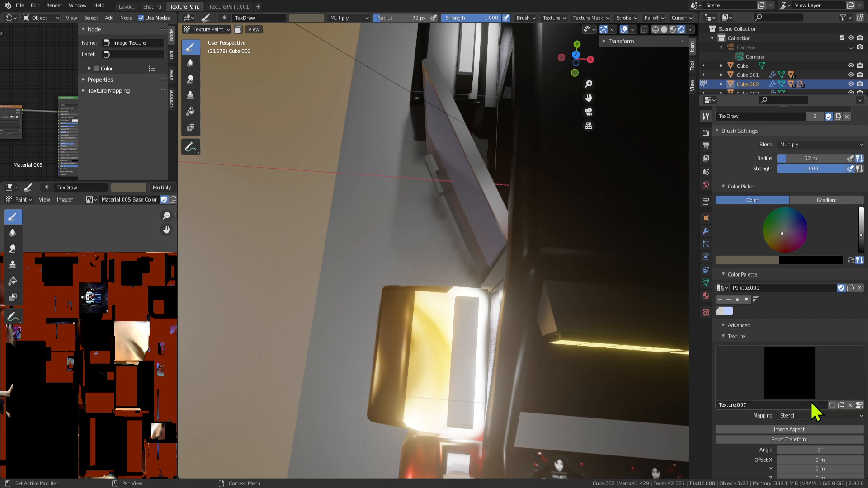
pyautogui.click(788, 367)
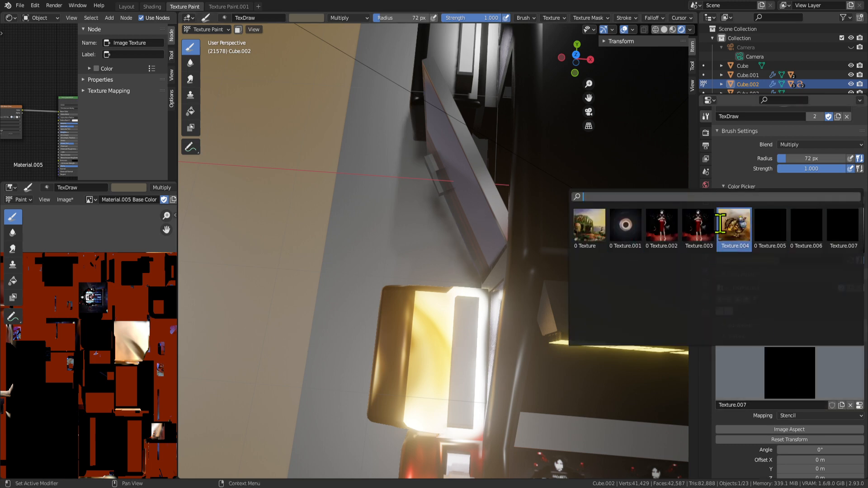
pyautogui.click(589, 226)
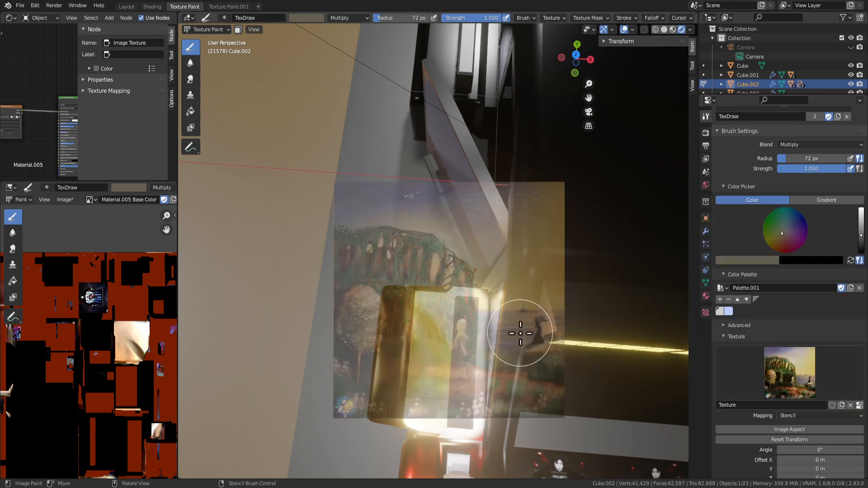
# Load Lusankrieger SD klein kein hintergrund.png as the stencil image and move it over the vehicle's roof in top view.
pyautogui.moveTo(490, 298); pyautogui.dragTo(497, 306, button='middle')
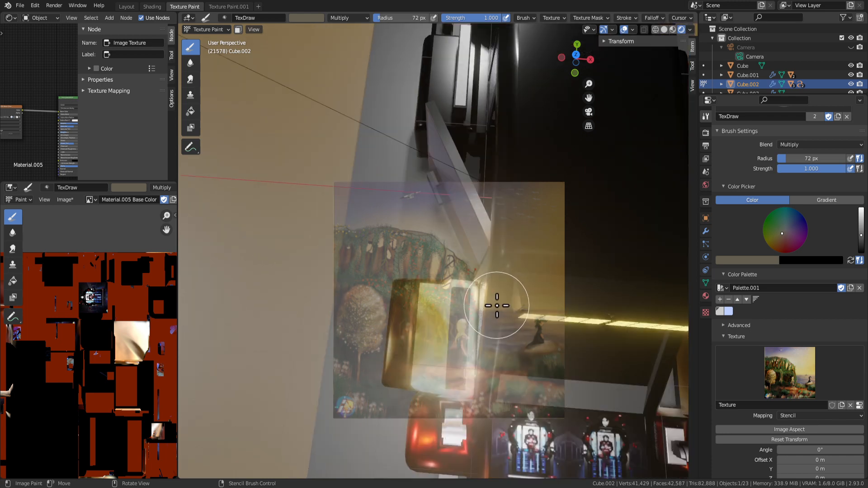
pyautogui.hotkey('shift', 'f')
pyautogui.press('Escape')
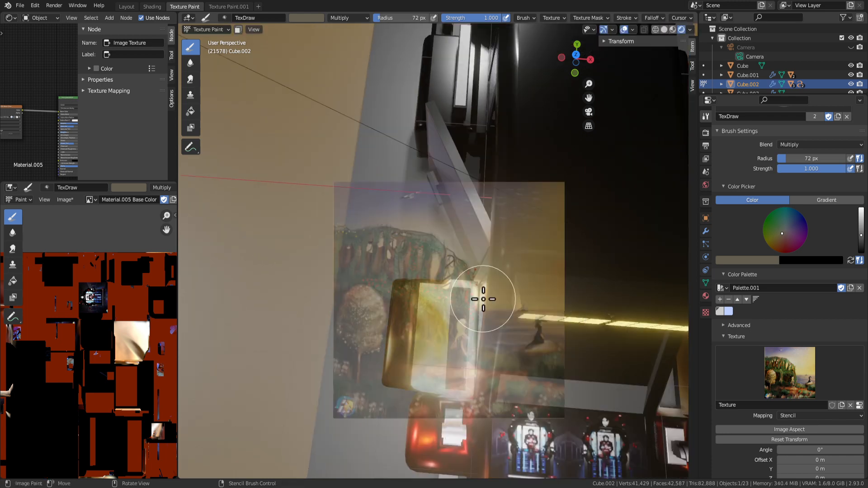
pyautogui.moveTo(511, 299); pyautogui.dragTo(481, 266, button='middle')
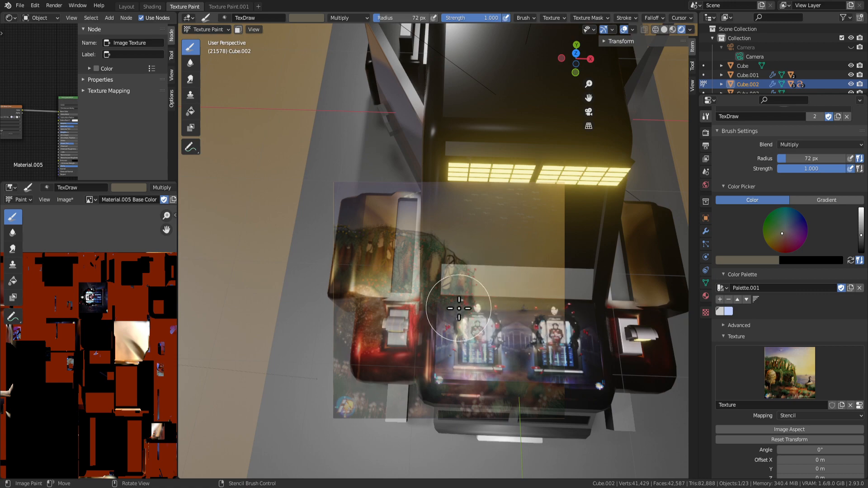
pyautogui.moveTo(542, 296); pyautogui.dragTo(461, 272, button='middle')
pyautogui.moveTo(471, 231); pyautogui.dragTo(483, 232, button='middle')
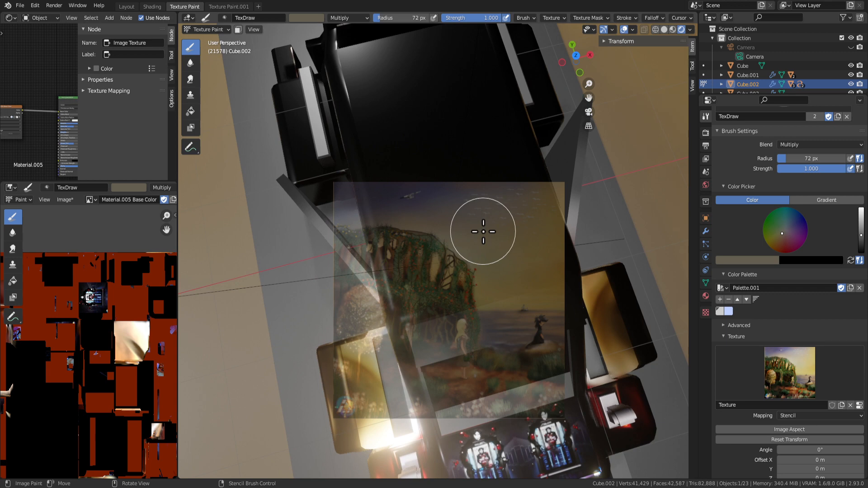
pyautogui.press('KP_7')
pyautogui.moveTo(506, 354)
pyautogui.mouseDown(button='right')
pyautogui.moveTo(506, 235)
pyautogui.moveTo(516, 286)
pyautogui.moveTo(506, 413)
pyautogui.moveTo(547, 204)
pyautogui.moveTo(514, 263)
pyautogui.moveTo(407, 279)
pyautogui.moveTo(509, 280)
pyautogui.moveTo(386, 235)
pyautogui.mouseUp(button='right')
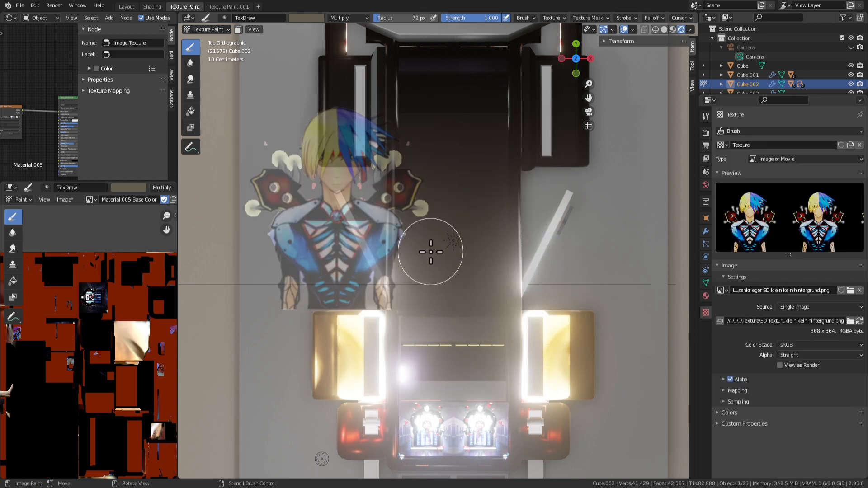
pyautogui.moveTo(334, 270); pyautogui.dragTo(445, 309, button='right')
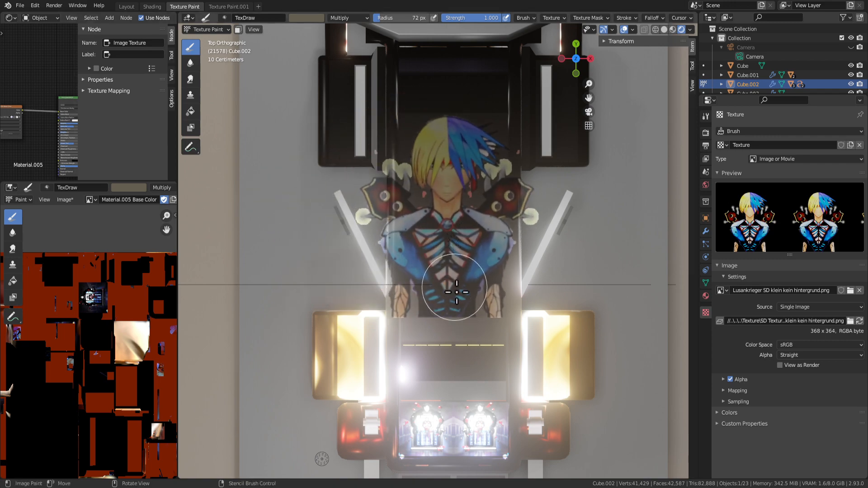
# Shrink the character stencil to roughly two thirds of its size and place it on one half of the roof in top view.
pyautogui.scroll(-1, 445, 310)
pyautogui.scroll(3, 444, 309)
pyautogui.moveTo(444, 310); pyautogui.dragTo(450, 258, button='middle')
pyautogui.scroll(2, 527, 194)
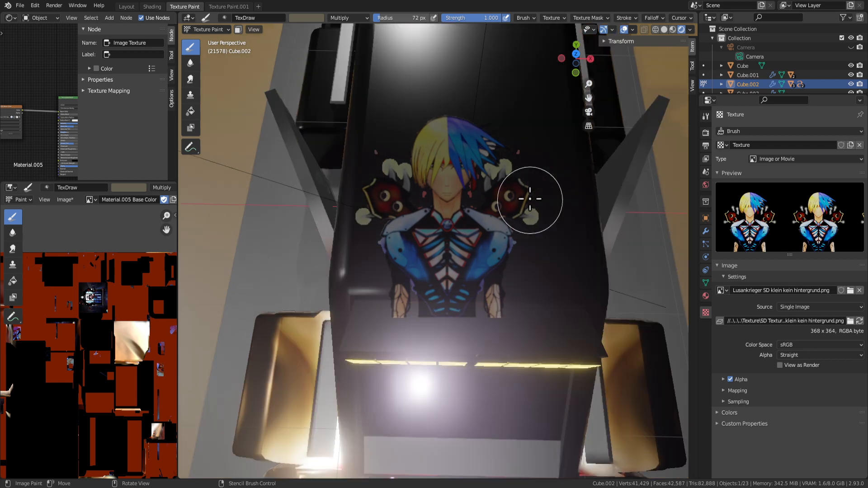
pyautogui.press('KP_7')
pyautogui.scroll(4, 508, 316)
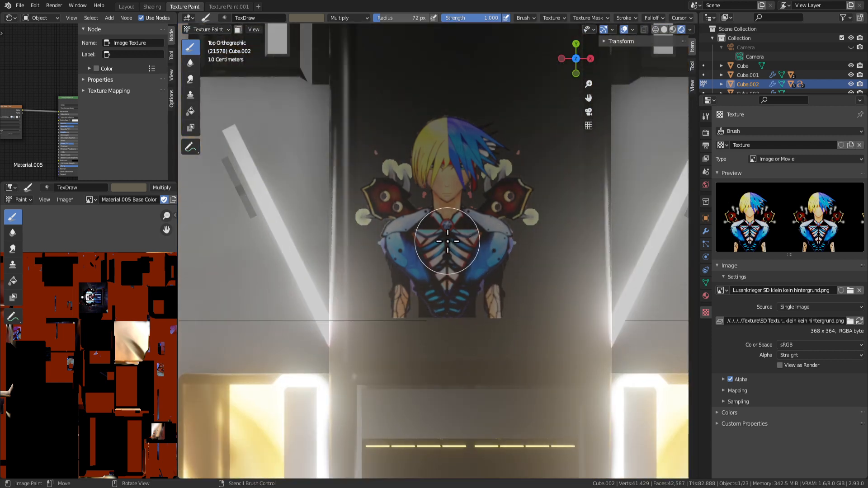
pyautogui.moveTo(448, 241)
pyautogui.mouseDown(button='right')
pyautogui.moveTo(443, 232)
pyautogui.moveTo(460, 268)
pyautogui.moveTo(414, 277)
pyautogui.moveTo(409, 205)
pyautogui.mouseUp(button='right')
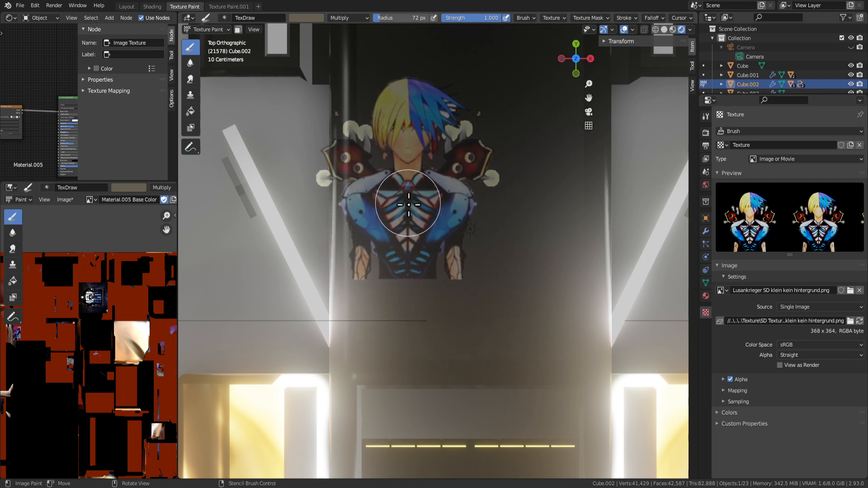
pyautogui.moveTo(450, 253)
pyautogui.keyDown('shift'); pyautogui.mouseDown(button='right')
pyautogui.moveTo(411, 217)
pyautogui.moveTo(452, 161)
pyautogui.mouseUp(button='right'); pyautogui.keyUp('shift')
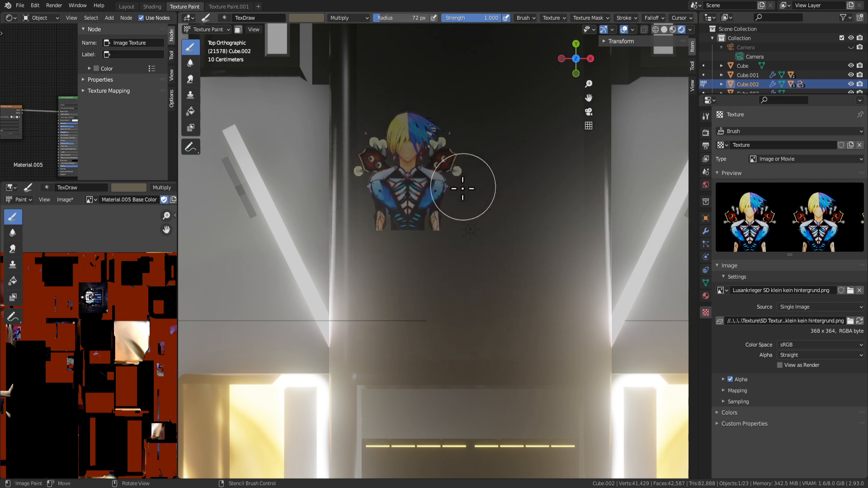
pyautogui.scroll(-3, 463, 189)
pyautogui.moveTo(450, 196); pyautogui.dragTo(479, 185, button='right')
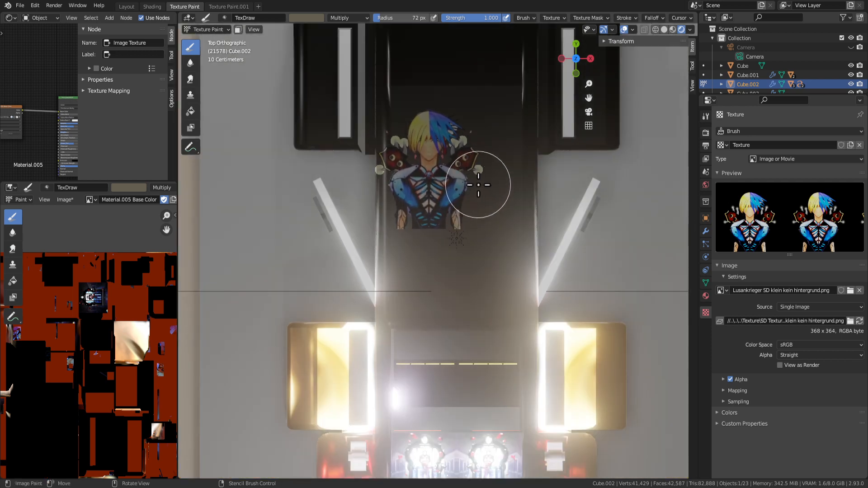
# Turn the view from above until the vehicle lies sideways and move the character stencil upright against the roof's long edge.
pyautogui.press('ctrl+KP_7')
pyautogui.press('KP_1')
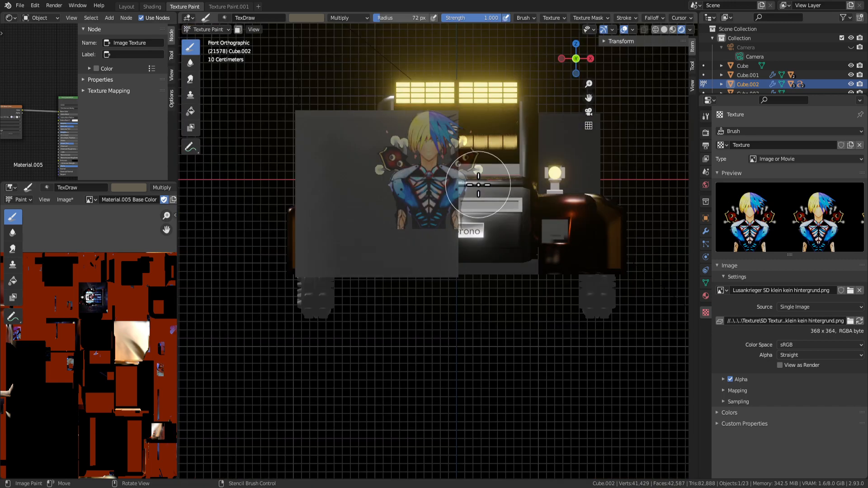
pyautogui.press('KP_7')
pyautogui.press('KP_6')
pyautogui.press('KP_6')
pyautogui.press('KP_6')
pyautogui.press('KP_6')
pyautogui.press('KP_6')
pyautogui.press('KP_6')
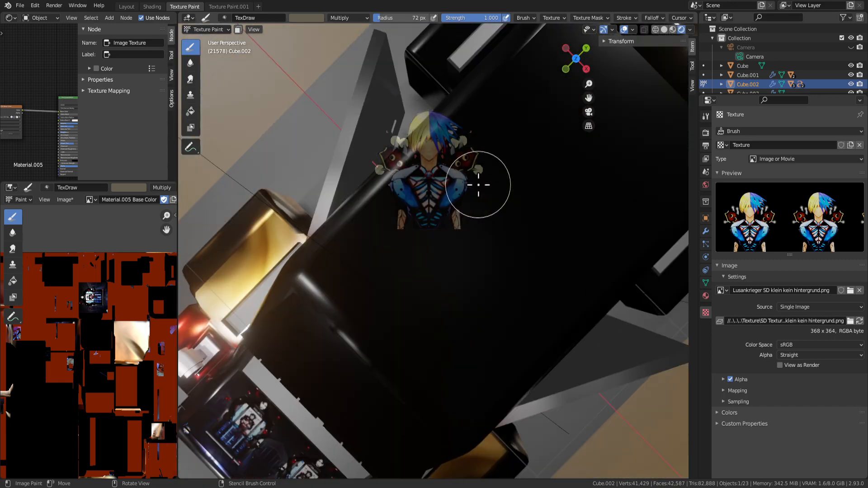
pyautogui.press('KP_6')
pyautogui.press('KP_6')
pyautogui.press('KP_6')
pyautogui.press('KP_6')
pyautogui.press('KP_6')
pyautogui.press('KP_6')
pyautogui.press('KP_6')
pyautogui.press('KP_6')
pyautogui.press('KP_6')
pyautogui.press('KP_6')
pyautogui.press('KP_6')
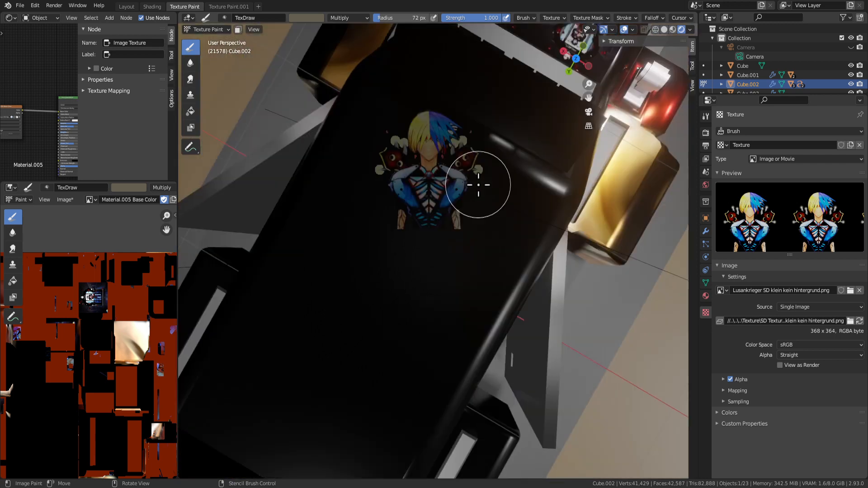
pyautogui.press('KP_6')
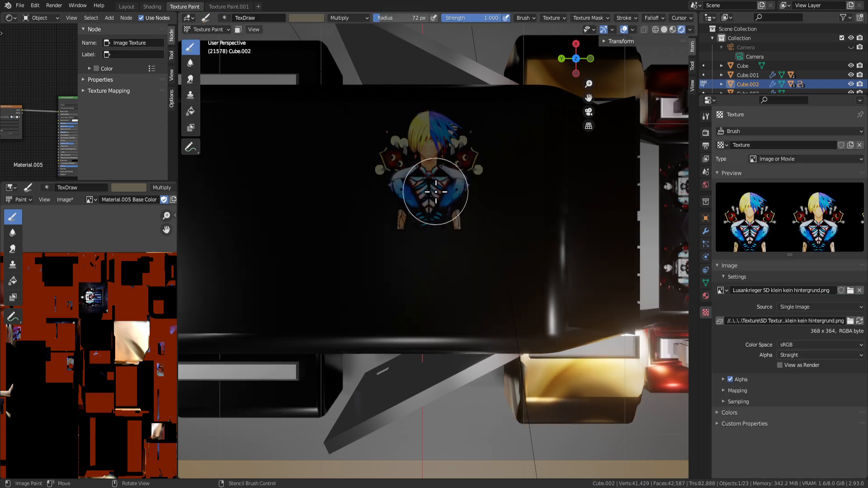
pyautogui.moveTo(436, 191); pyautogui.dragTo(447, 316, button='right')
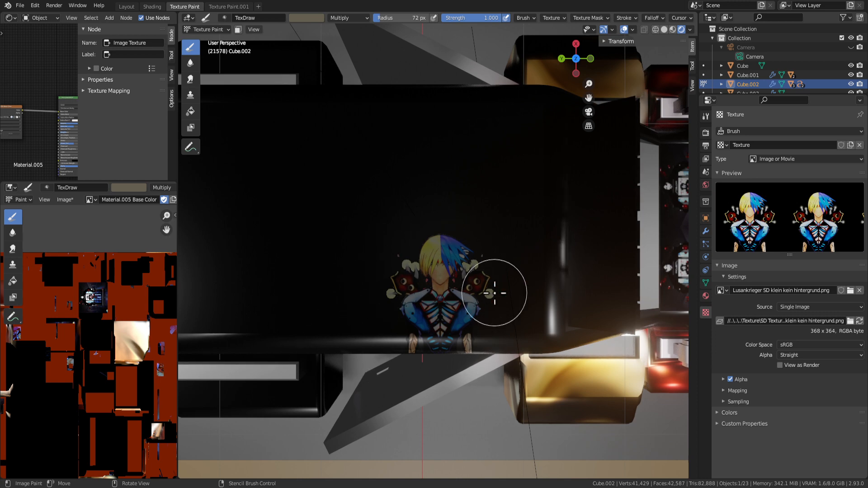
# Check the vehicle in the Layout and Shading workspaces and return to Texture Paint.
pyautogui.click(126, 6)
pyautogui.moveTo(352, 273)
pyautogui.mouseDown(button='middle')
pyautogui.moveTo(413, 252)
pyautogui.moveTo(398, 244)
pyautogui.mouseUp(button='middle')
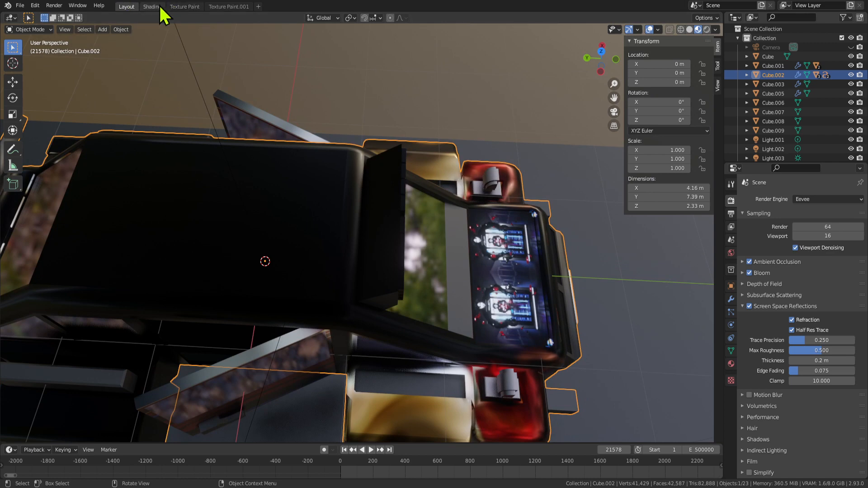
pyautogui.click(152, 6)
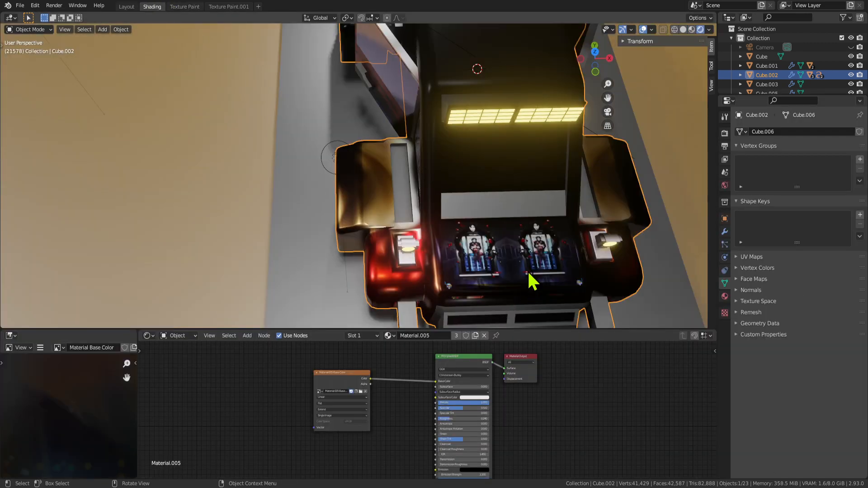
pyautogui.click(185, 7)
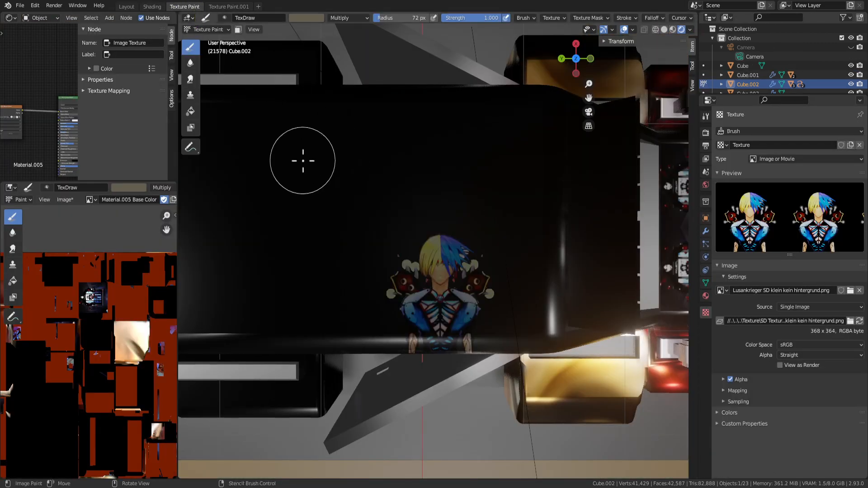
# Set the brush blend mode to Mix and raise the brush colour to full brightness.
pyautogui.click(343, 18)
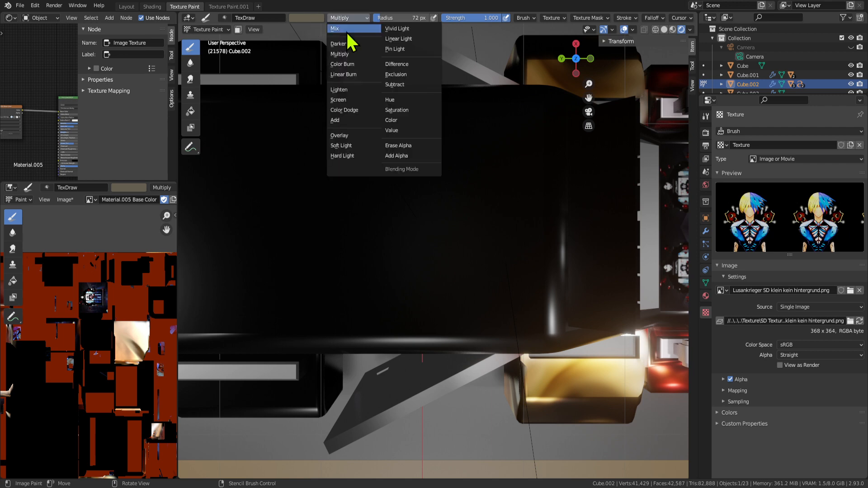
pyautogui.click(351, 31)
pyautogui.click(306, 15)
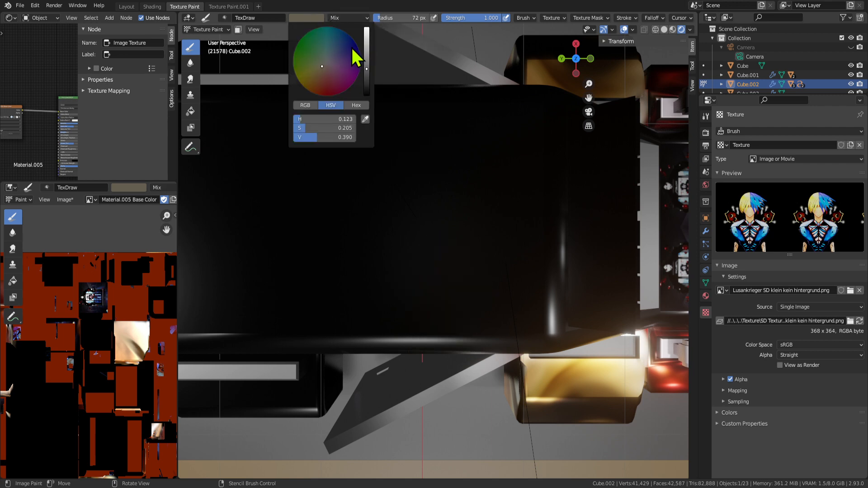
pyautogui.moveTo(365, 54); pyautogui.dragTo(366, 27)
# Paint the whole character image onto the roof through the stencil and check the result from the side.
pyautogui.moveTo(437, 338); pyautogui.dragTo(438, 273)
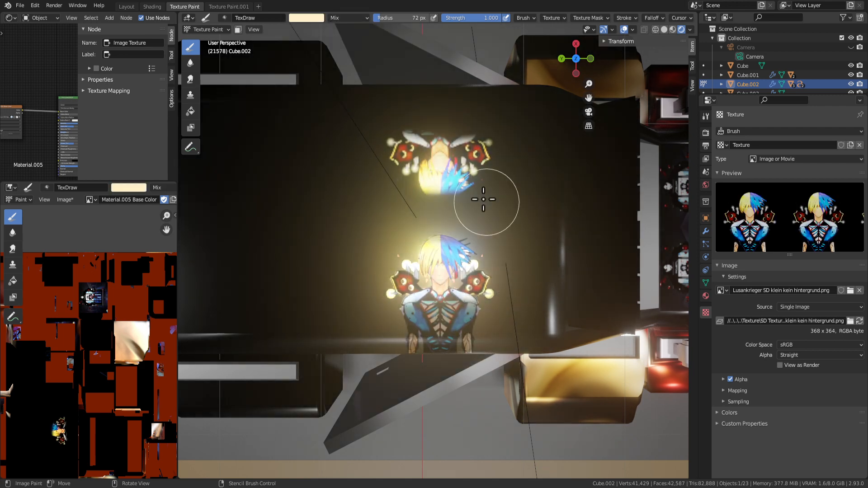
pyautogui.moveTo(307, 249)
pyautogui.mouseDown()
pyautogui.moveTo(416, 248)
pyautogui.moveTo(464, 315)
pyautogui.moveTo(397, 310)
pyautogui.mouseUp()
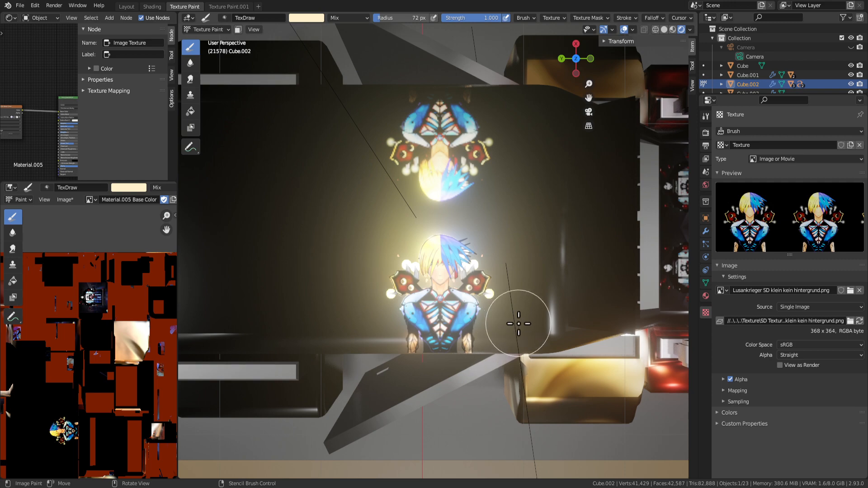
pyautogui.scroll(-5, 519, 330)
pyautogui.moveTo(524, 335); pyautogui.dragTo(509, 222, button='middle')
pyautogui.scroll(3, 414, 196)
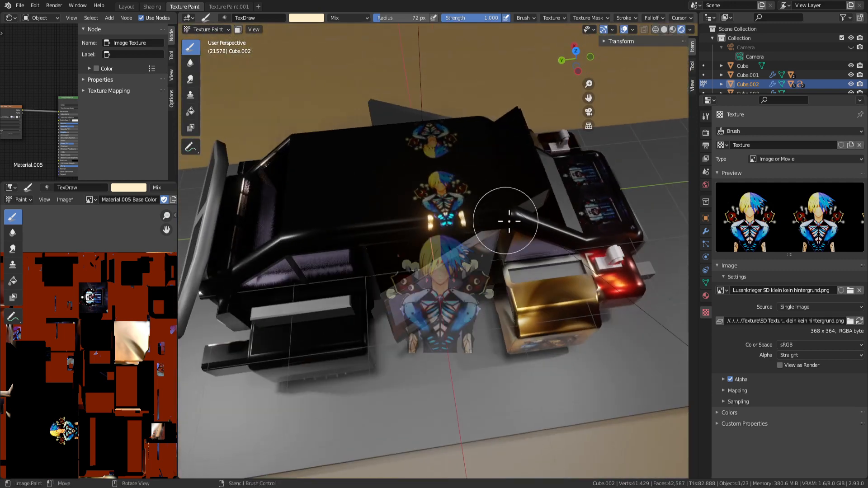
pyautogui.scroll(-3, 513, 284)
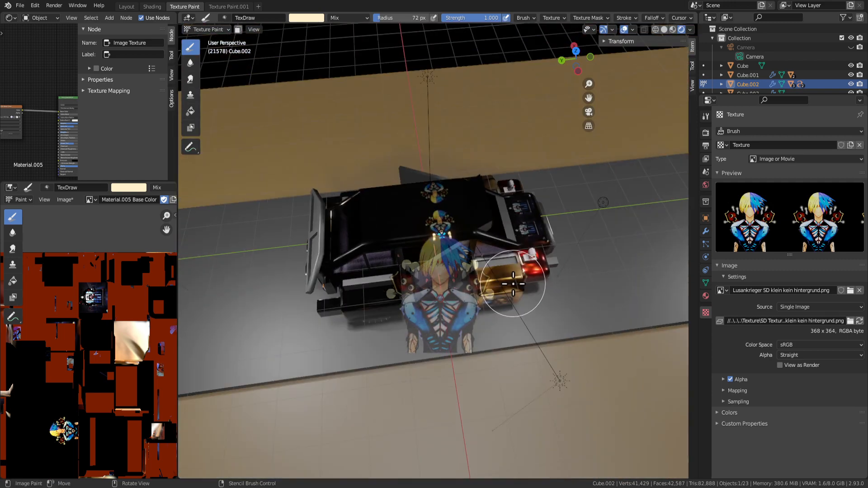
# Load Art 102.png as the stencil image and show the roof from directly above in Material Preview shading.
pyautogui.moveTo(550, 162); pyautogui.dragTo(322, 77, button='middle')
pyautogui.scroll(4, 508, 155)
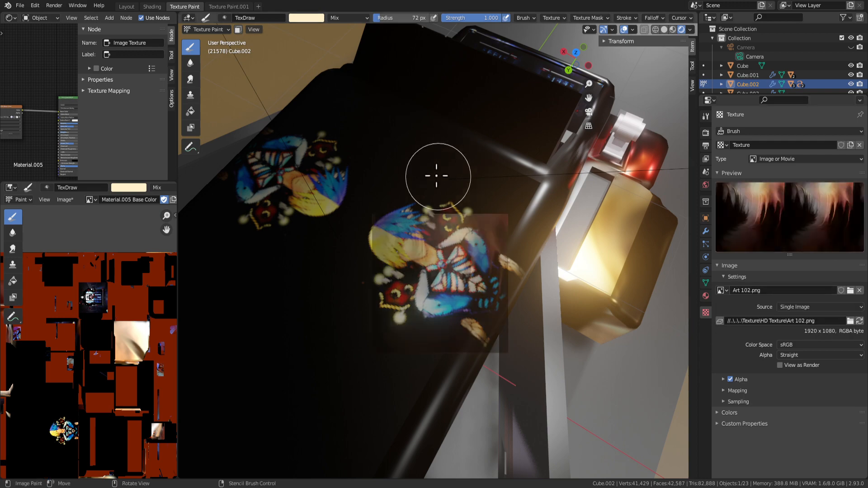
pyautogui.moveTo(436, 175); pyautogui.dragTo(483, 242, button='middle')
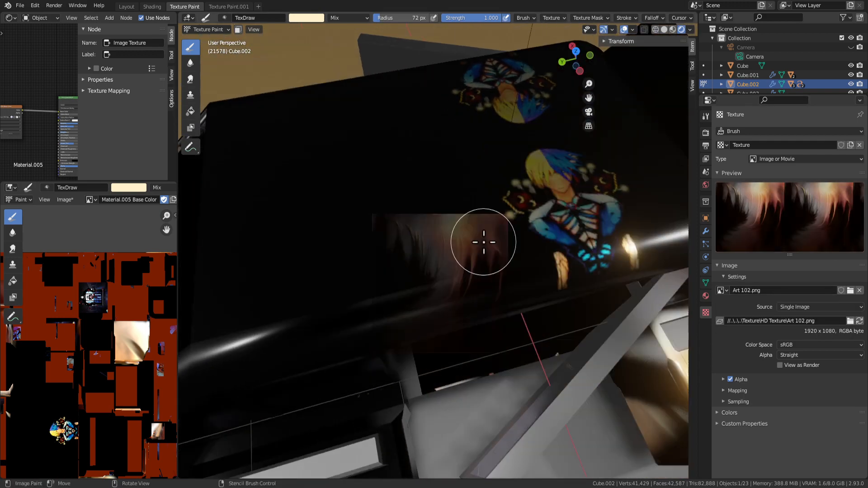
pyautogui.press('KP_7')
pyautogui.scroll(-1, 420, 249)
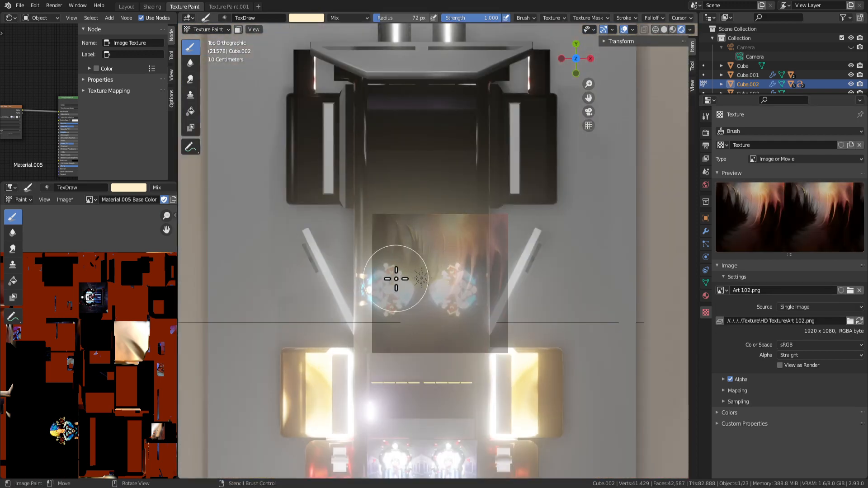
pyautogui.click(673, 29)
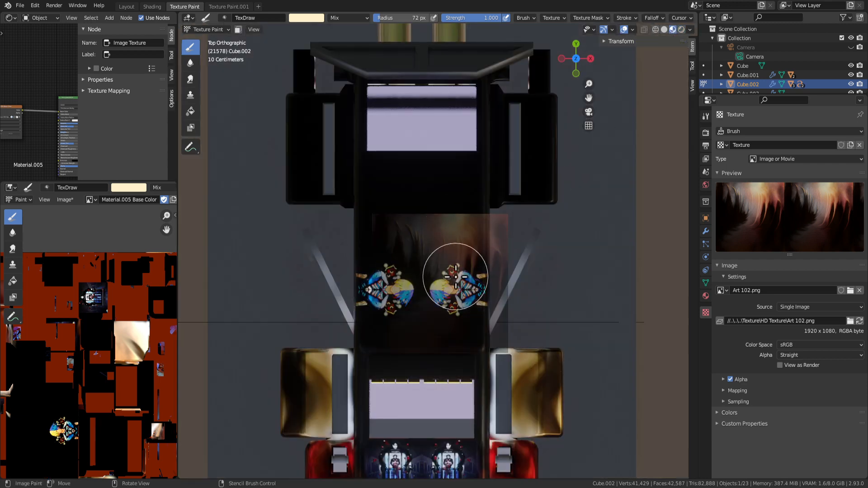
# Fit the Art 102.png stencil over the rear half of the roof, paint its image across the roof, and move the stencil aside.
pyautogui.moveTo(456, 277)
pyautogui.mouseDown(button='right')
pyautogui.moveTo(445, 209)
pyautogui.moveTo(422, 194)
pyautogui.moveTo(433, 216)
pyautogui.mouseUp(button='right')
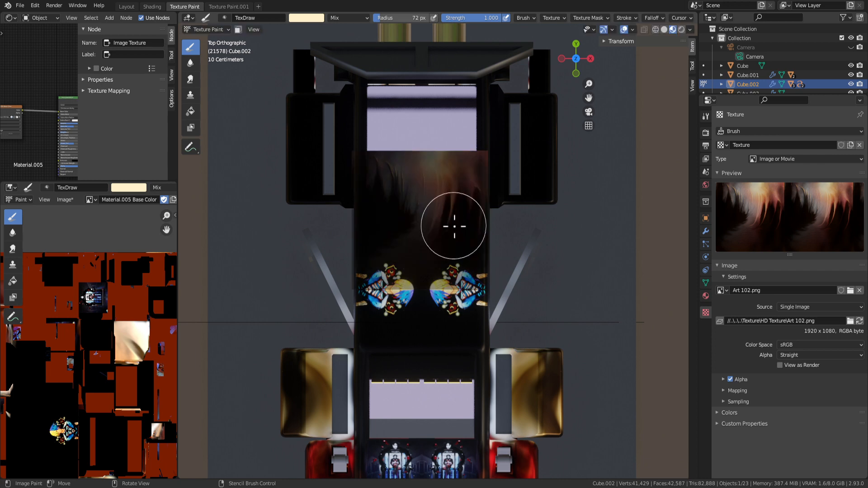
pyautogui.moveTo(468, 242)
pyautogui.keyDown('shift'); pyautogui.mouseDown(button='right')
pyautogui.moveTo(460, 248)
pyautogui.moveTo(449, 240)
pyautogui.moveTo(445, 250)
pyautogui.moveTo(440, 219)
pyautogui.moveTo(441, 239)
pyautogui.mouseUp(button='right'); pyautogui.keyUp('shift')
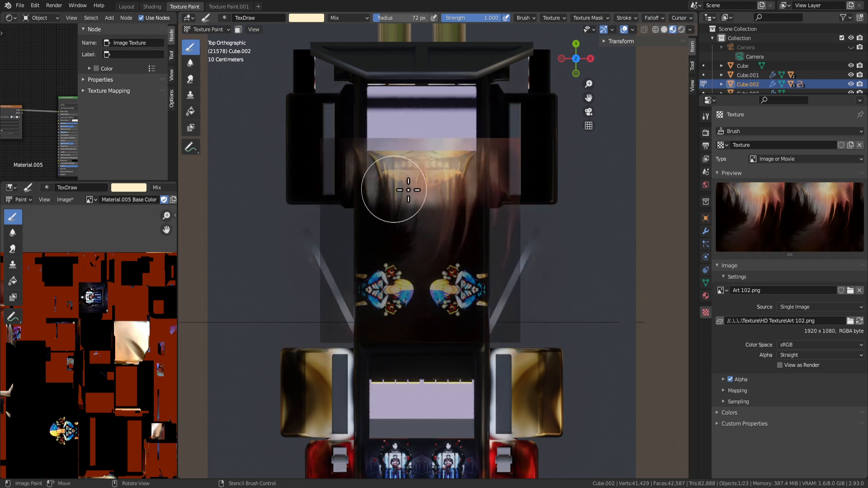
pyautogui.moveTo(373, 261)
pyautogui.mouseDown()
pyautogui.moveTo(403, 310)
pyautogui.moveTo(386, 316)
pyautogui.mouseUp()
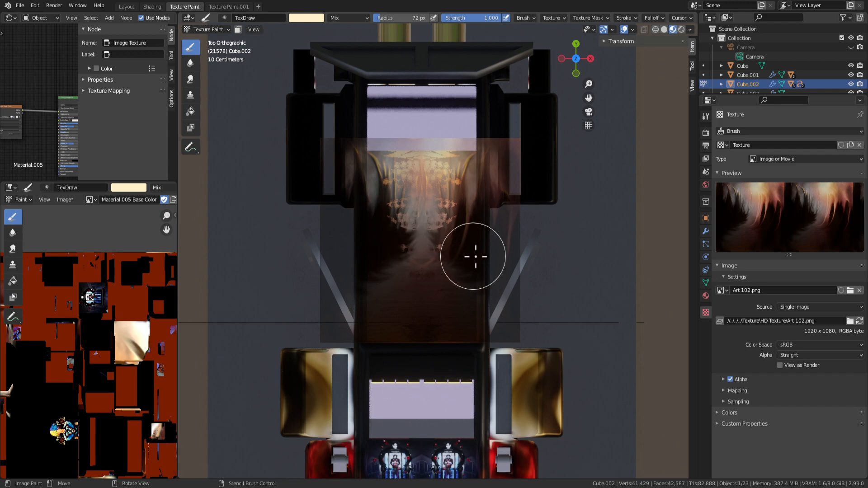
pyautogui.moveTo(367, 307); pyautogui.dragTo(607, 318)
pyautogui.moveTo(361, 283)
pyautogui.mouseDown(button='right')
pyautogui.moveTo(544, 234)
pyautogui.moveTo(569, 217)
pyautogui.mouseUp(button='right')
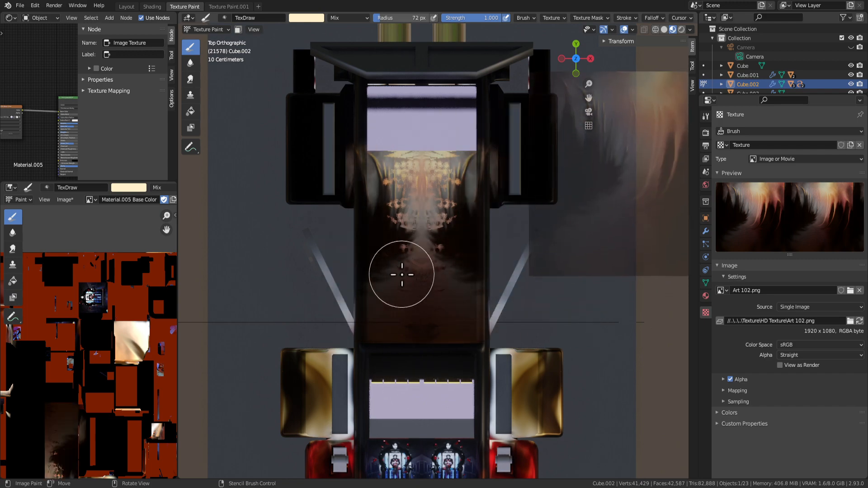
# Shrink the stencil to fit over the outer side of the rear fender and paint the Art 102.png image onto it.
pyautogui.moveTo(388, 236)
pyautogui.mouseDown(button='middle')
pyautogui.moveTo(430, 208)
pyautogui.moveTo(517, 188)
pyautogui.moveTo(603, 226)
pyautogui.moveTo(556, 178)
pyautogui.moveTo(474, 202)
pyautogui.mouseUp(button='middle')
pyautogui.scroll(2, 462, 271)
pyautogui.moveTo(461, 272)
pyautogui.mouseDown(button='middle')
pyautogui.moveTo(374, 263)
pyautogui.moveTo(452, 291)
pyautogui.moveTo(475, 226)
pyautogui.moveTo(588, 213)
pyautogui.moveTo(568, 230)
pyautogui.moveTo(555, 210)
pyautogui.moveTo(456, 258)
pyautogui.moveTo(694, 237)
pyautogui.moveTo(562, 244)
pyautogui.moveTo(570, 221)
pyautogui.moveTo(543, 195)
pyautogui.moveTo(513, 204)
pyautogui.mouseUp(button='middle')
pyautogui.scroll(4, 390, 260)
pyautogui.scroll(-5, 390, 260)
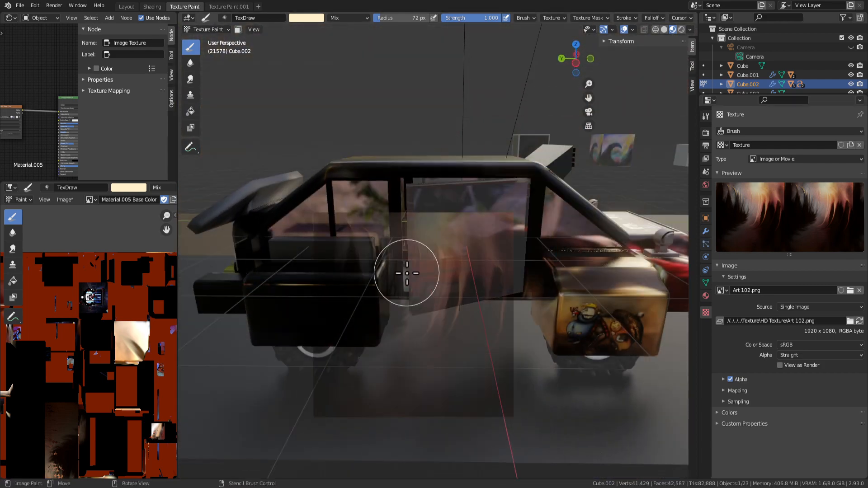
pyautogui.keyDown('shift'); pyautogui.moveTo(359, 372); pyautogui.dragTo(344, 362, button='right'); pyautogui.keyUp('shift')
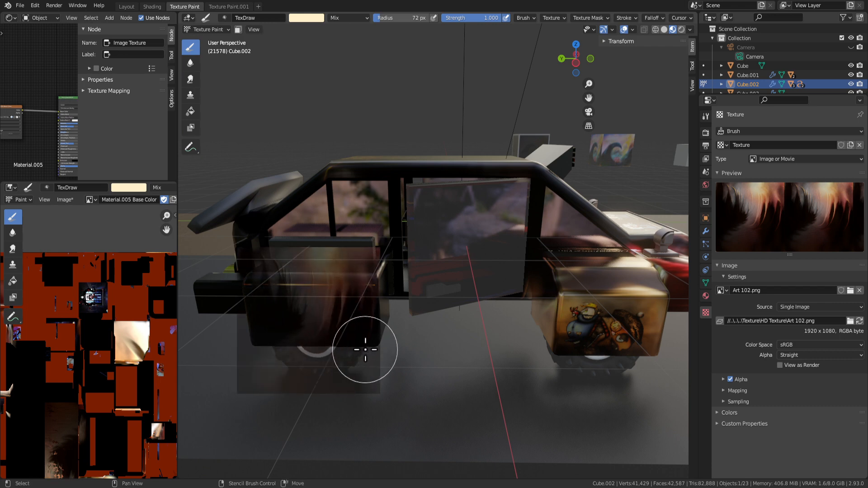
pyautogui.moveTo(348, 340)
pyautogui.keyDown('shift'); pyautogui.mouseDown(button='right')
pyautogui.moveTo(364, 342)
pyautogui.moveTo(352, 334)
pyautogui.mouseUp(button='right'); pyautogui.keyUp('shift')
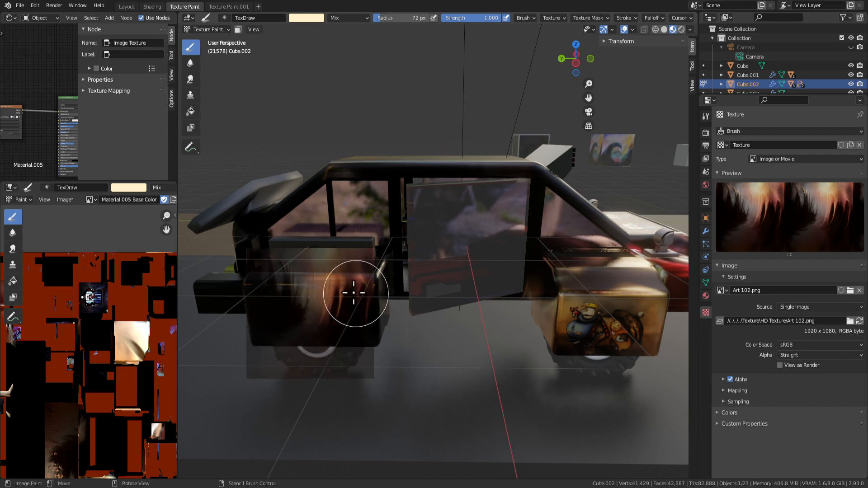
pyautogui.moveTo(342, 337); pyautogui.dragTo(274, 450, button='right')
pyautogui.moveTo(403, 311); pyautogui.dragTo(524, 337, button='middle')
# Paint the smaller stencil image along both side edges of the roof and move the stencil off the vehicle.
pyautogui.moveTo(274, 445); pyautogui.dragTo(459, 281, button='right')
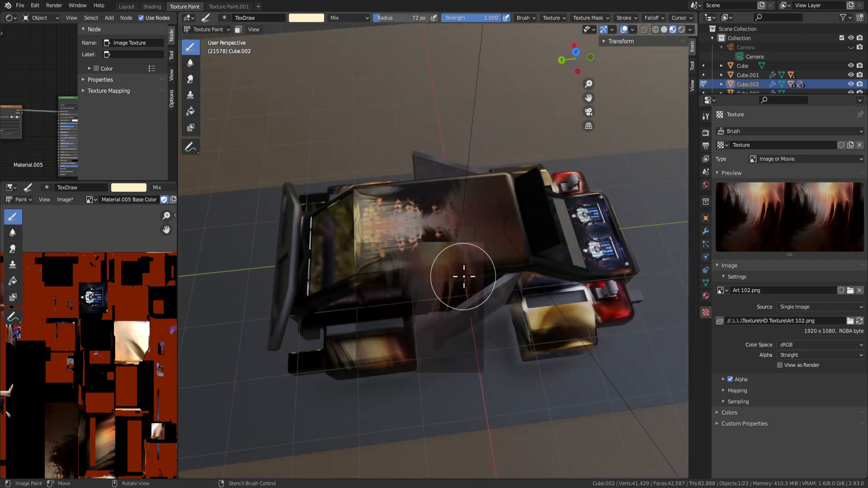
pyautogui.moveTo(459, 281); pyautogui.dragTo(355, 252)
pyautogui.moveTo(353, 253); pyautogui.dragTo(398, 465, button='right')
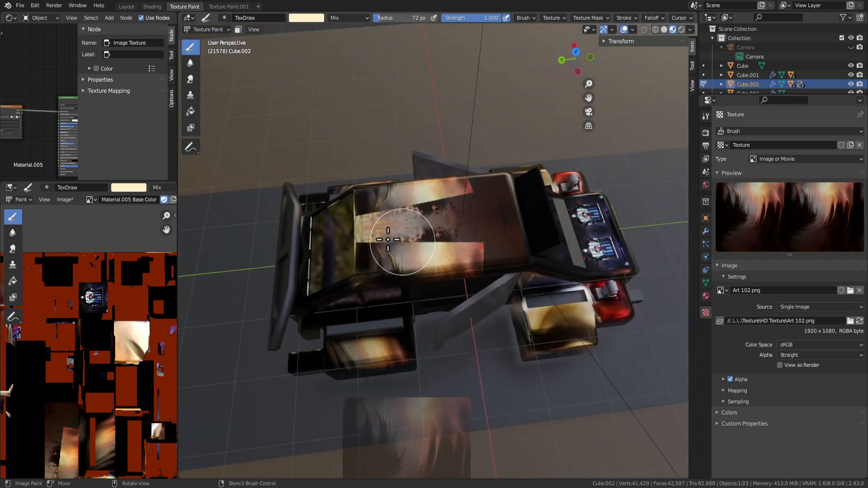
# Set the Smear brush radius to 38 px and smear the roof's side patches into the artwork along its centre.
pyautogui.click(190, 78)
pyautogui.scroll(3, 452, 271)
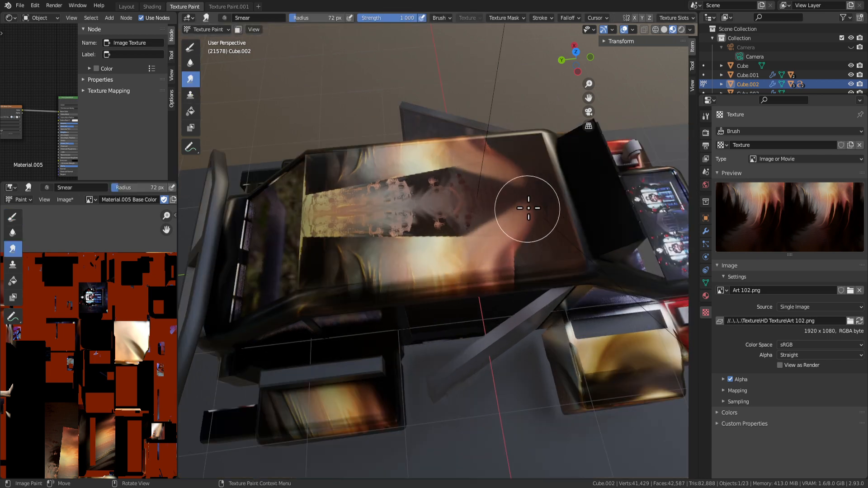
pyautogui.press('f')
pyautogui.click(465, 232)
pyautogui.moveTo(465, 233)
pyautogui.mouseDown()
pyautogui.moveTo(340, 230)
pyautogui.moveTo(314, 205)
pyautogui.mouseUp()
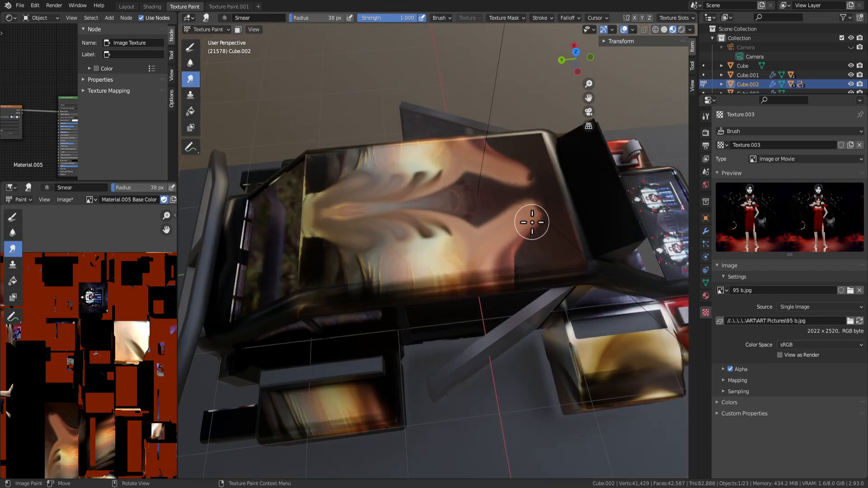
# Smear the roof artwork forward to the front corners and over the front edge.
pyautogui.moveTo(532, 222); pyautogui.dragTo(559, 251)
pyautogui.moveTo(533, 206)
pyautogui.mouseDown()
pyautogui.moveTo(559, 203)
pyautogui.moveTo(529, 151)
pyautogui.moveTo(502, 146)
pyautogui.moveTo(527, 130)
pyautogui.mouseUp()
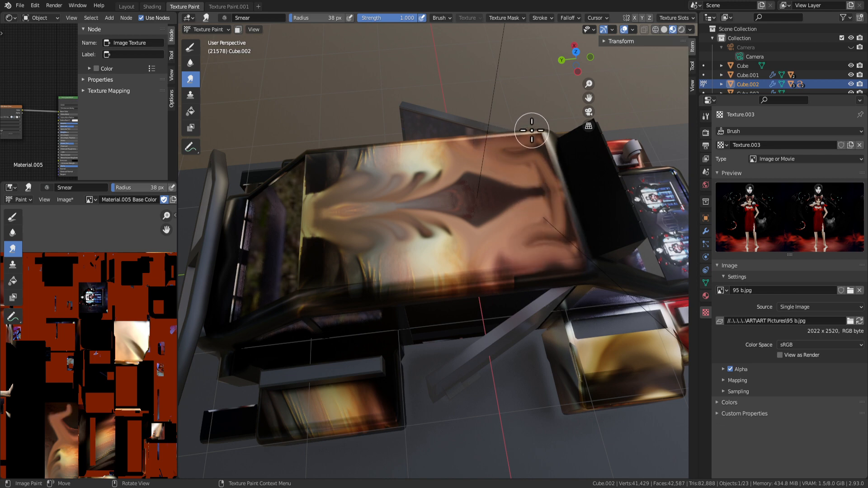
pyautogui.moveTo(607, 282); pyautogui.dragTo(499, 221, button='middle')
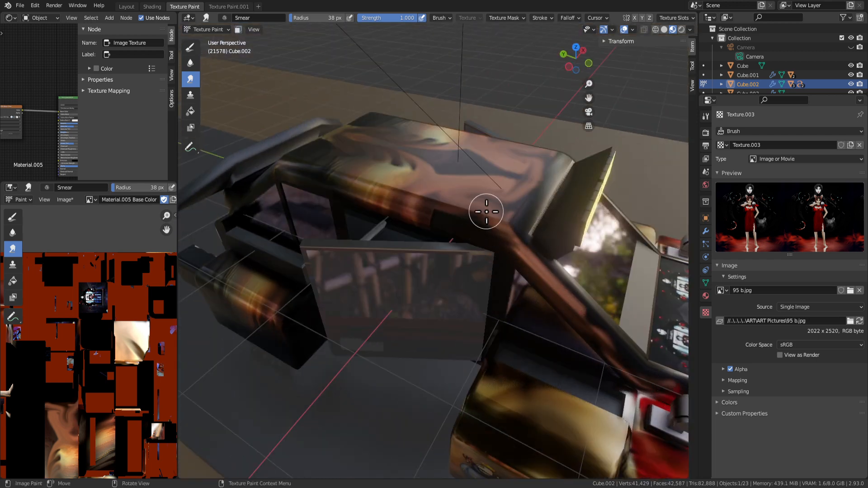
pyautogui.moveTo(400, 196); pyautogui.dragTo(347, 240, button='middle')
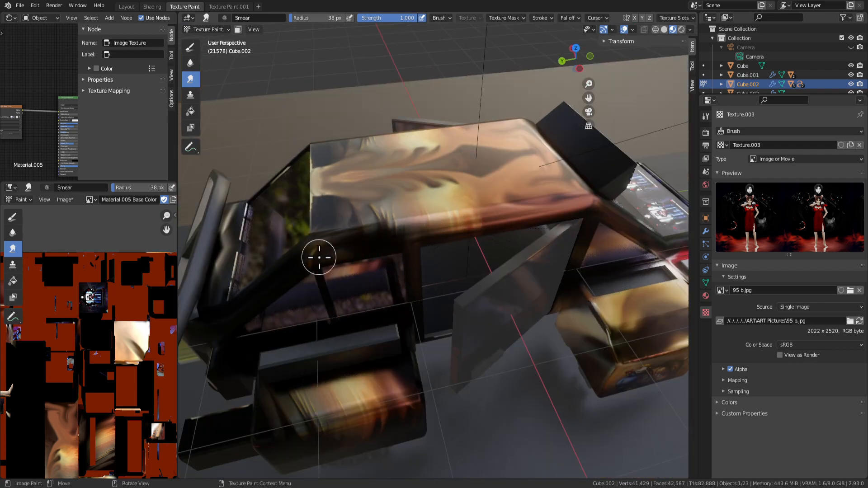
# Select the panel face below the windscreen in Edit Mode and raise Material.006's Metallic value to 1.000.
pyautogui.moveTo(225, 317)
pyautogui.mouseDown(button='middle')
pyautogui.moveTo(311, 302)
pyautogui.moveTo(403, 266)
pyautogui.moveTo(291, 275)
pyautogui.moveTo(439, 240)
pyautogui.moveTo(420, 335)
pyautogui.moveTo(459, 371)
pyautogui.mouseUp(button='middle')
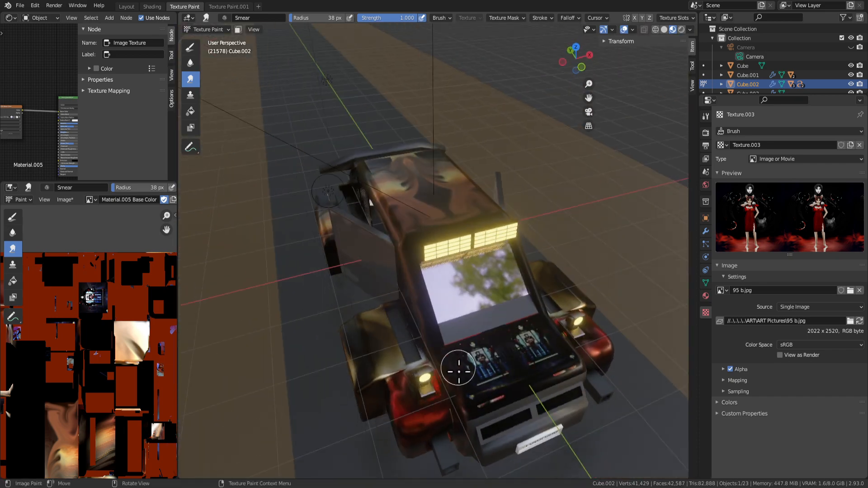
pyautogui.scroll(6, 461, 333)
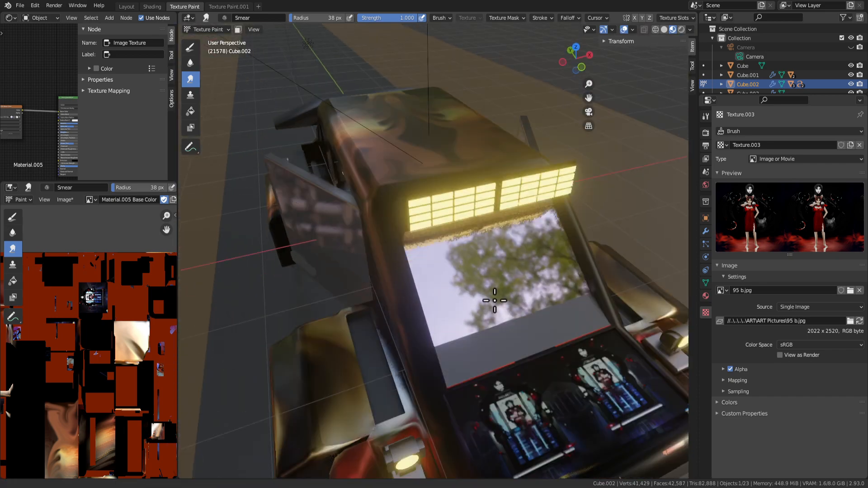
pyautogui.press('Tab')
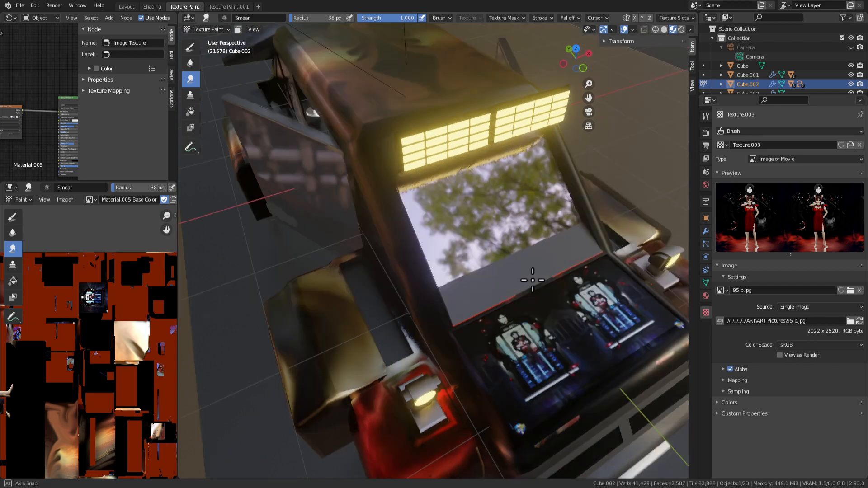
pyautogui.moveTo(525, 277); pyautogui.dragTo(403, 321, button='middle')
pyautogui.click(369, 315)
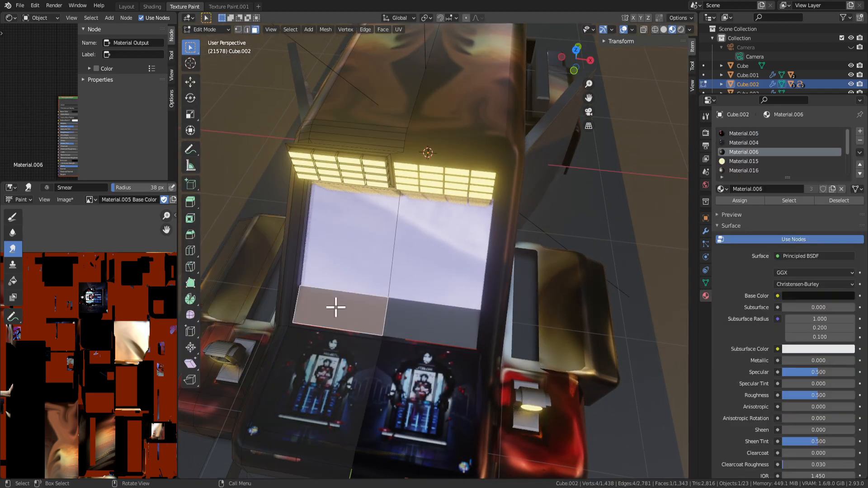
pyautogui.moveTo(550, 270); pyautogui.dragTo(674, 173, button='middle')
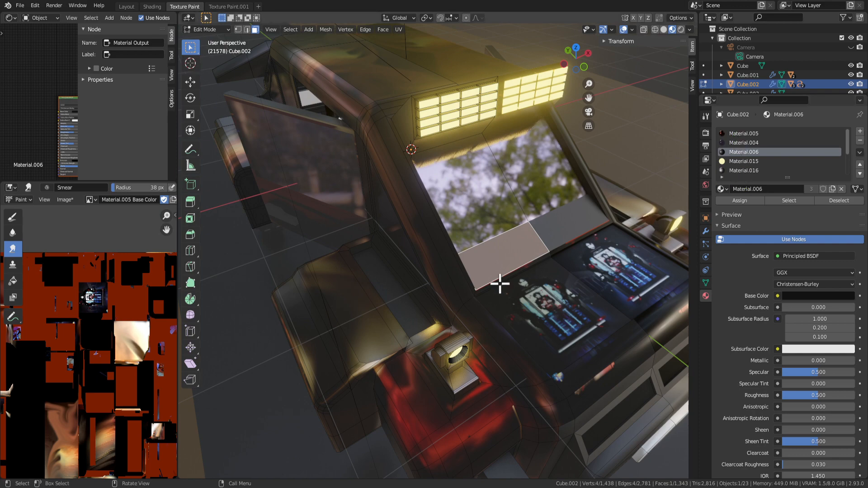
pyautogui.moveTo(501, 283); pyautogui.dragTo(476, 272, button='middle')
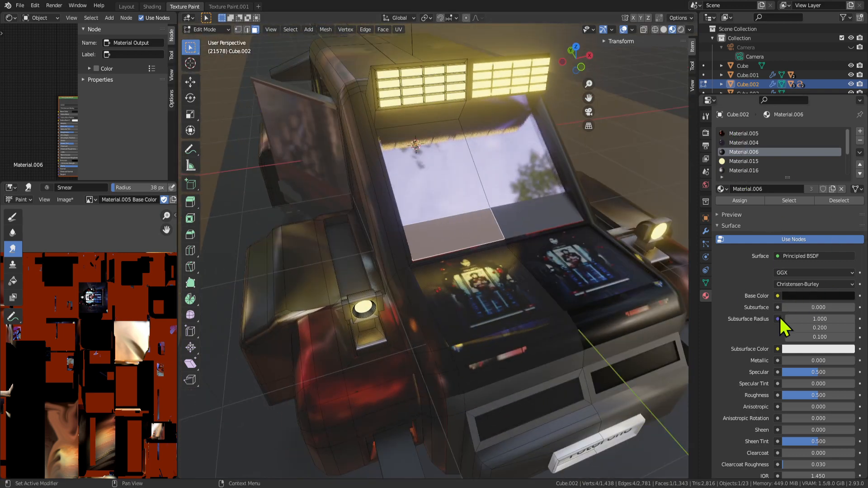
pyautogui.moveTo(817, 361); pyautogui.dragTo(849, 361)
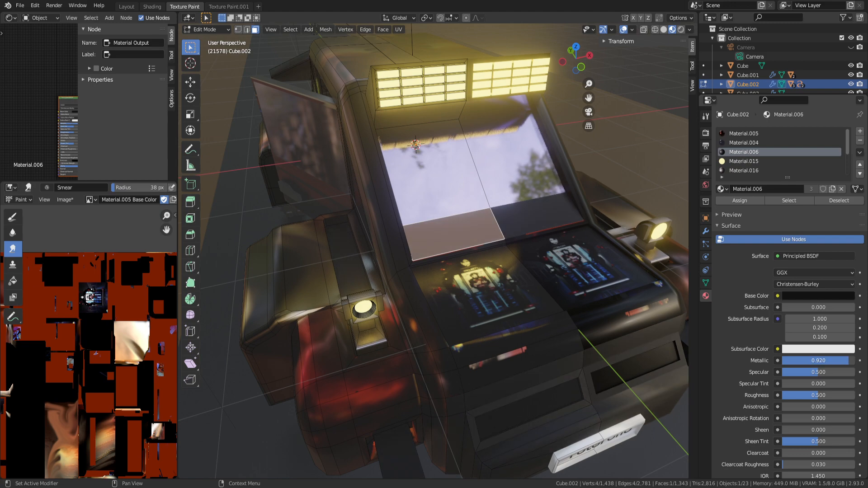
# Set Material.006's base colour to a bright orange-red and save the file.
pyautogui.click(825, 296)
pyautogui.moveTo(850, 231); pyautogui.dragTo(847, 167)
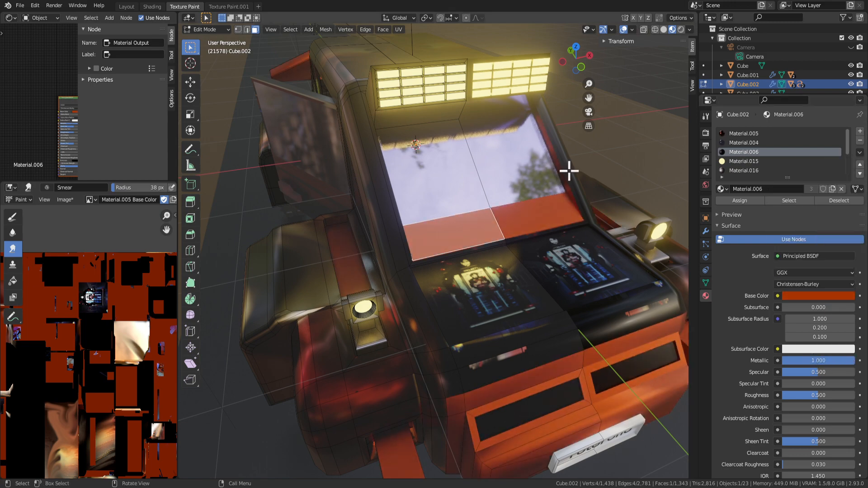
pyautogui.scroll(-5, 500, 189)
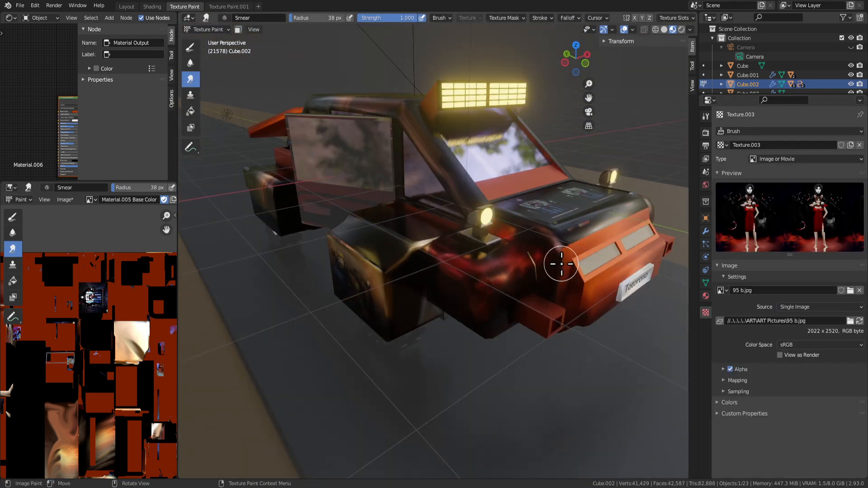
pyautogui.moveTo(561, 264); pyautogui.dragTo(479, 208, button='middle')
pyautogui.hotkey('ctrl', 's')
# Try dissolving the vertices of the rear spoiler's selected half and undo it.
pyautogui.scroll(5, 492, 188)
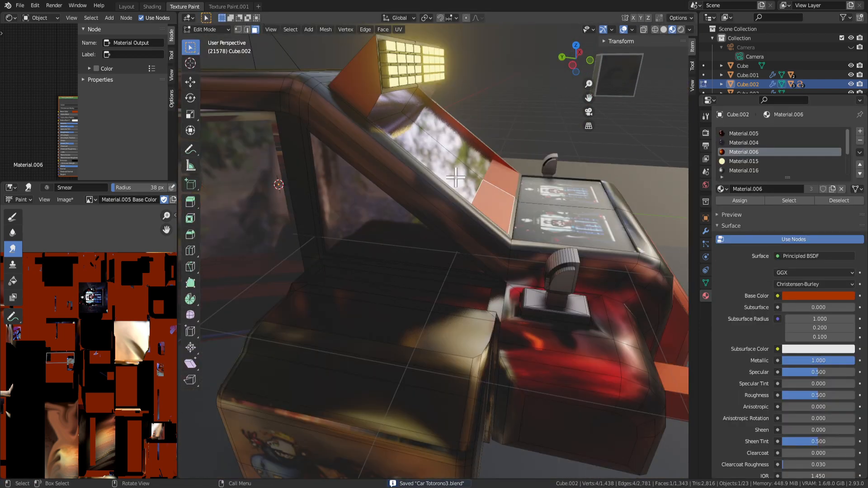
pyautogui.keyDown('shift'); pyautogui.moveTo(442, 166); pyautogui.dragTo(568, 253, button='middle'); pyautogui.keyUp('shift')
pyautogui.scroll(-4, 511, 248)
pyautogui.moveTo(377, 229); pyautogui.dragTo(463, 231, button='middle')
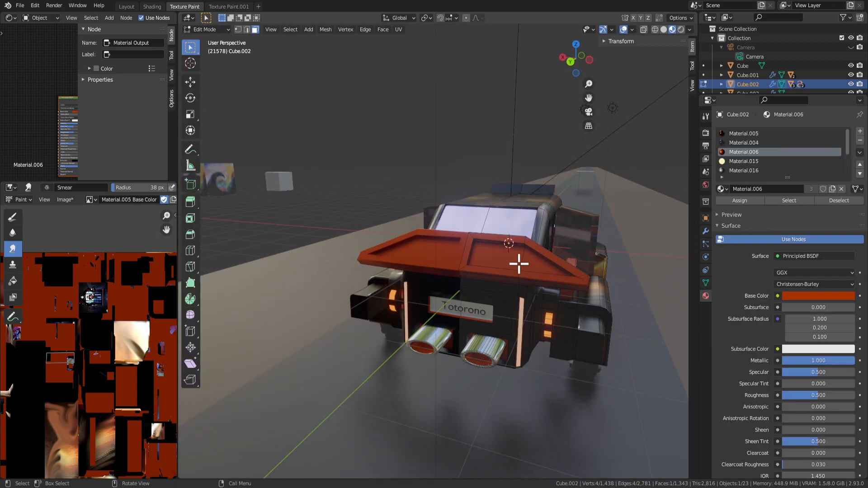
pyautogui.moveTo(519, 262)
pyautogui.mouseDown(button='middle')
pyautogui.moveTo(403, 277)
pyautogui.moveTo(507, 267)
pyautogui.mouseUp(button='middle')
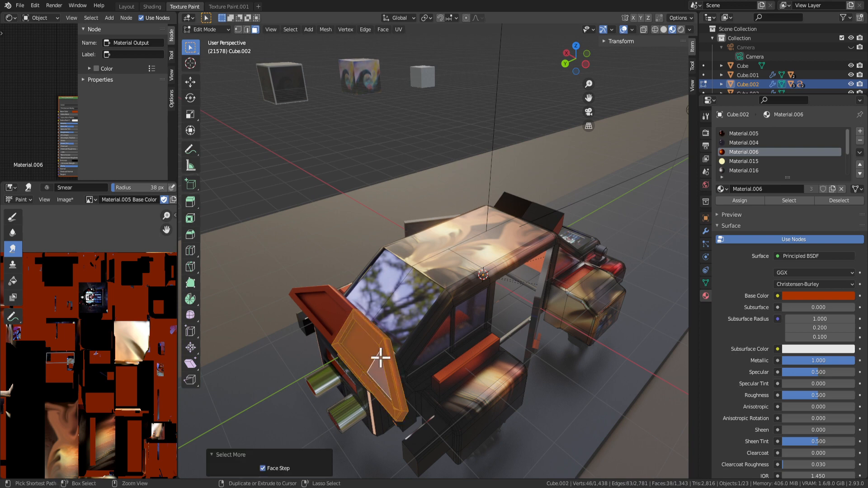
pyautogui.press('x')
pyautogui.click(385, 361)
pyautogui.moveTo(386, 355); pyautogui.dragTo(417, 297, button='middle')
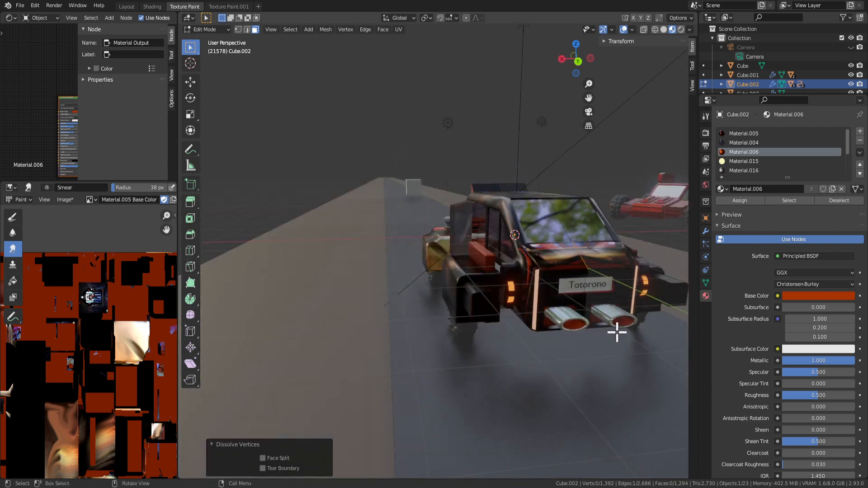
pyautogui.hotkey('ctrl', 'z')
pyautogui.keyDown('shift'); pyautogui.moveTo(482, 324); pyautogui.dragTo(464, 303, button='middle'); pyautogui.keyUp('shift')
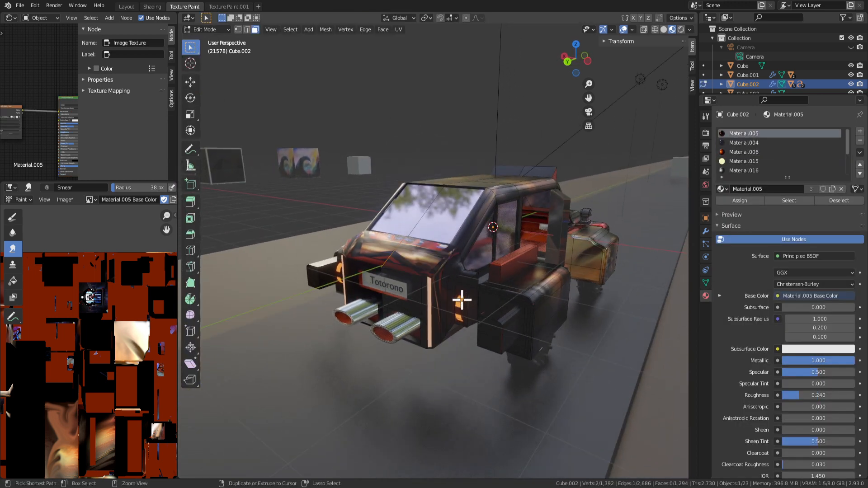
pyautogui.hotkey('ctrl', 'z')
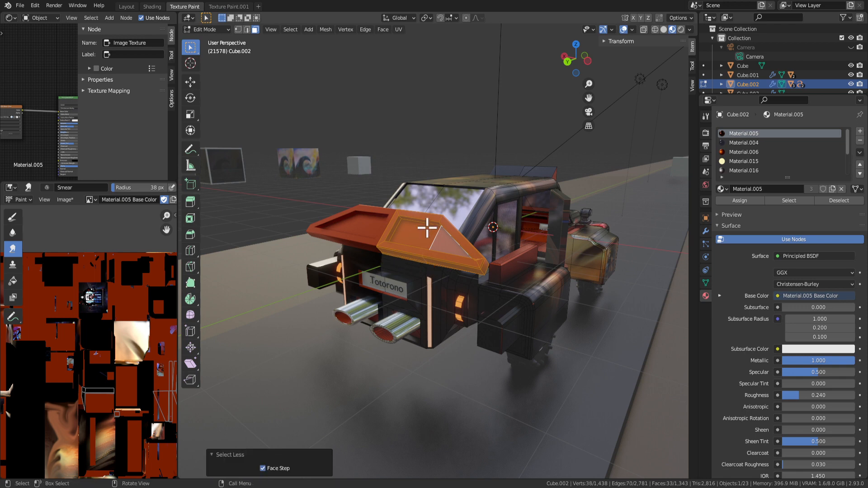
# Undo the first removal attempt and dissolve the vertices of the reduced face selection on the rear spoiler.
pyautogui.press('x')
pyautogui.click(427, 229)
pyautogui.hotkey('ctrl', 'z')
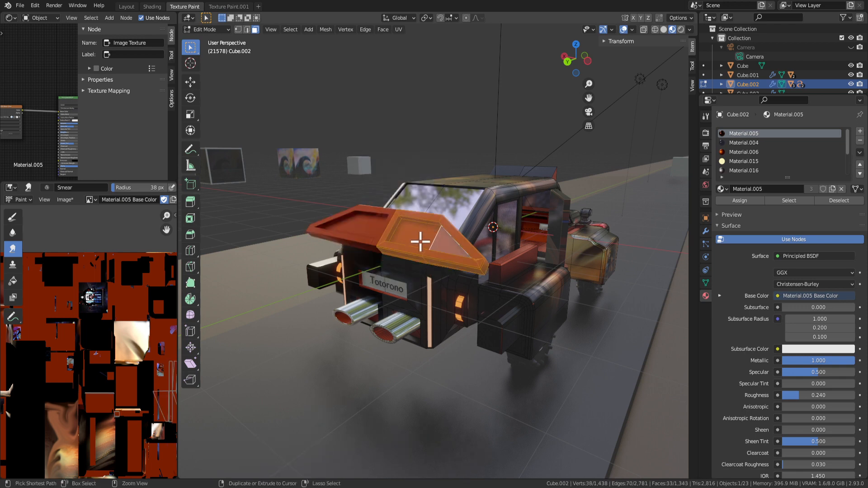
pyautogui.press('x')
pyautogui.click(422, 245)
pyautogui.moveTo(422, 240); pyautogui.dragTo(534, 280, button='middle')
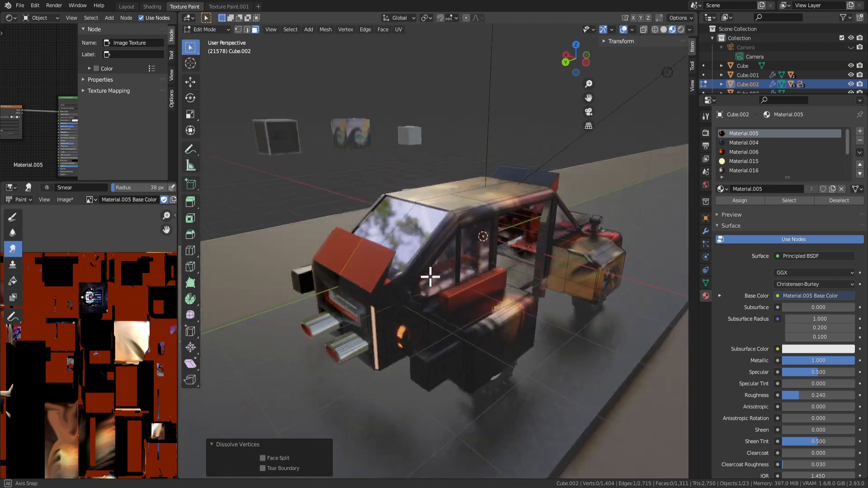
# Select the spoiler's large sloping face and move it about 0.55 m along the global Y axis.
pyautogui.click(419, 267)
pyautogui.press('KP_Decimal')
pyautogui.scroll(-4, 533, 279)
pyautogui.press('y')
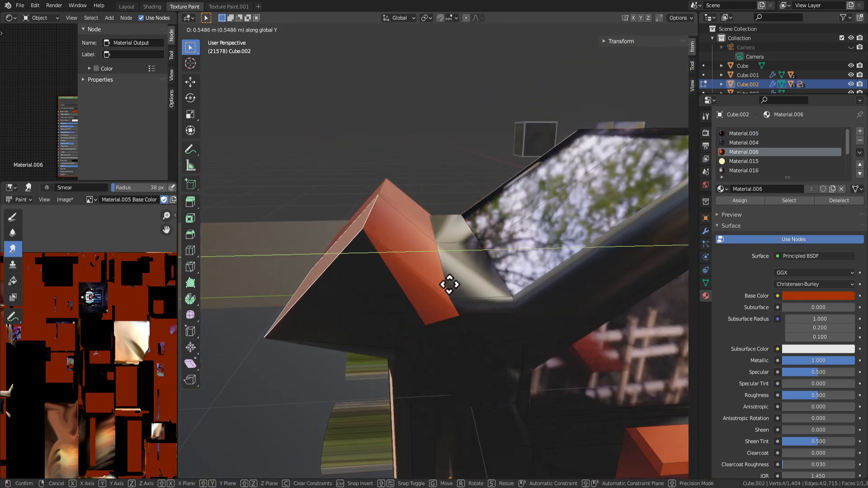
pyautogui.click(449, 285)
pyautogui.moveTo(449, 284); pyautogui.dragTo(473, 303, button='middle')
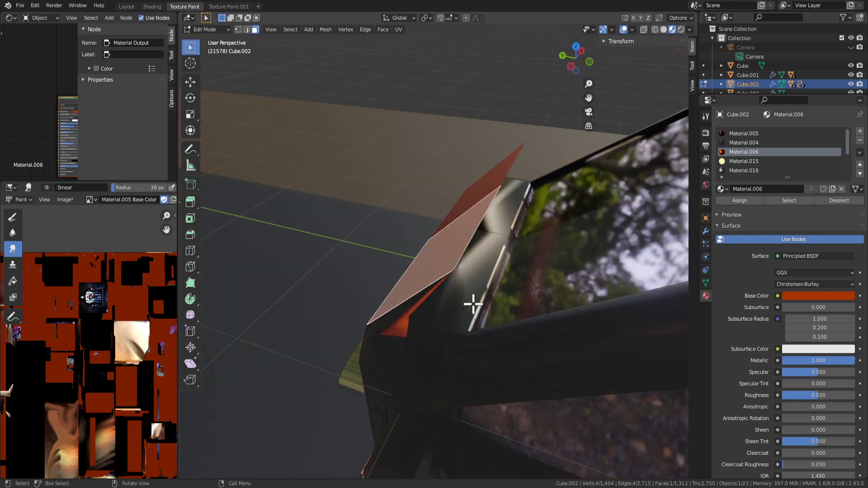
# Move the same spoiler face a further 0.65231 m along the global Y axis.
pyautogui.press('Escape')
pyautogui.press('g')
pyautogui.press('y')
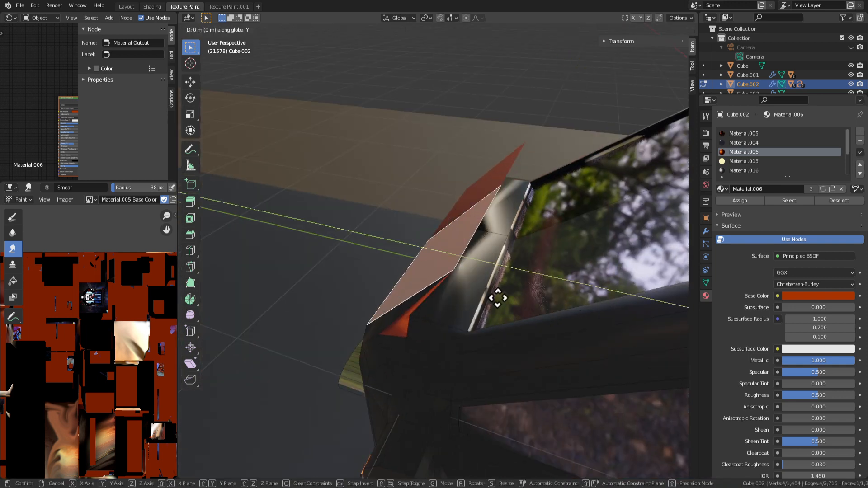
pyautogui.click(393, 283)
pyautogui.moveTo(398, 283); pyautogui.dragTo(517, 263, button='middle')
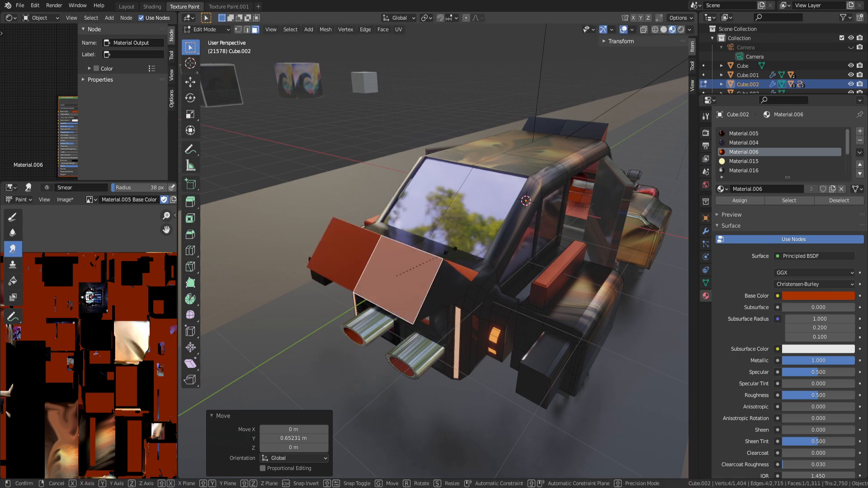
# Scale the spoiler face to 0.217 along its normal X axis and move it -0.40608 m along global Y.
pyautogui.click(404, 19)
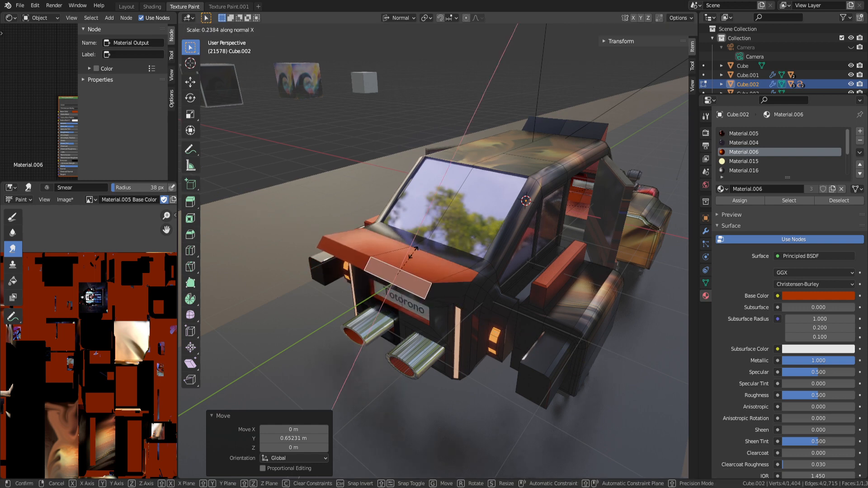
pyautogui.moveTo(465, 266); pyautogui.dragTo(423, 264, button='middle')
pyautogui.press('g')
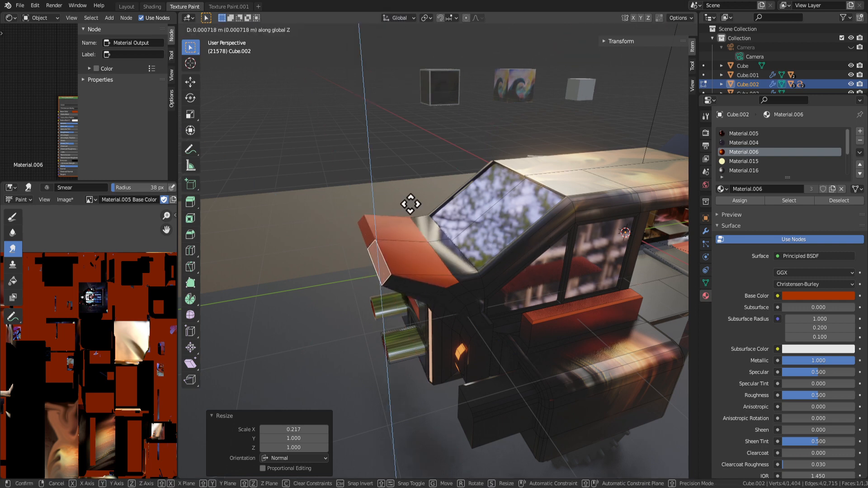
pyautogui.rightClick(452, 219)
pyautogui.moveTo(471, 253); pyautogui.dragTo(454, 221, button='middle')
pyautogui.scroll(3, 454, 220)
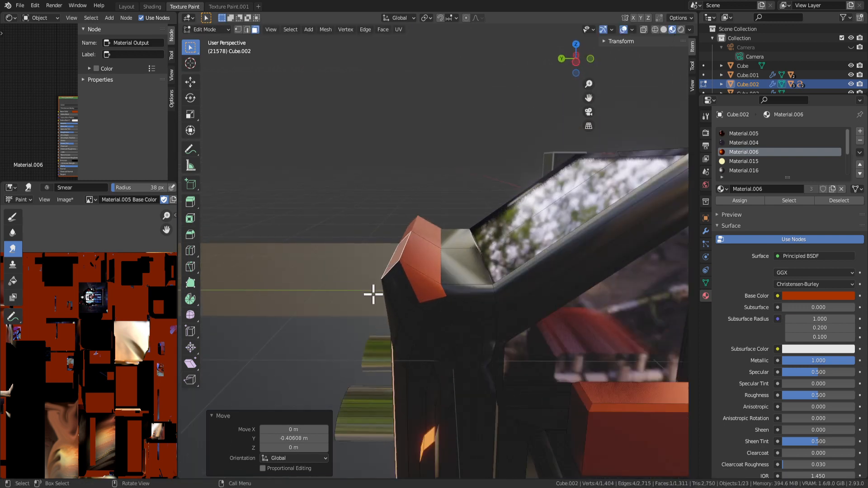
# Extrude the two faces at the spoiler's outer end along their normals to form a raised corner tip.
pyautogui.click(415, 295)
pyautogui.moveTo(414, 295); pyautogui.dragTo(465, 293, button='middle')
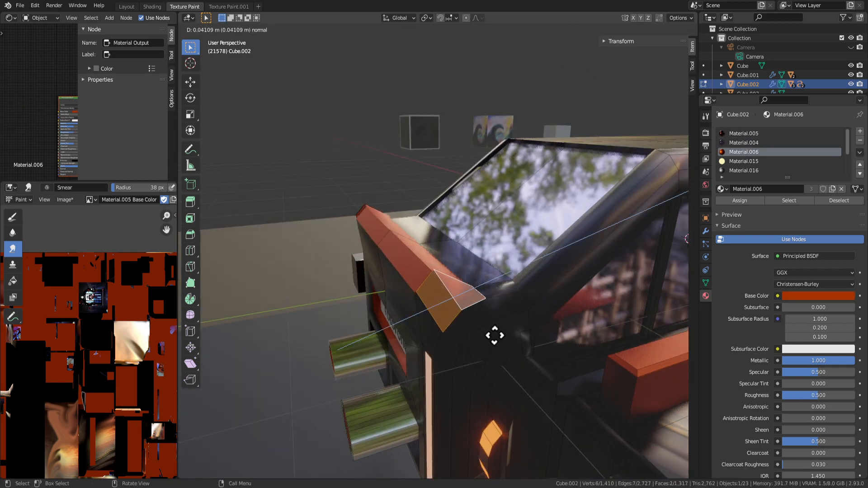
pyautogui.click(537, 353)
pyautogui.moveTo(537, 353)
pyautogui.mouseDown(button='middle')
pyautogui.moveTo(471, 364)
pyautogui.moveTo(447, 339)
pyautogui.moveTo(460, 314)
pyautogui.moveTo(623, 339)
pyautogui.moveTo(632, 330)
pyautogui.moveTo(428, 357)
pyautogui.moveTo(558, 360)
pyautogui.mouseUp(button='middle')
pyautogui.scroll(-4, 448, 339)
pyautogui.press('Tab')
pyautogui.press('Tab')
# Extrude the rear face above the license plate 0.20346 m along its normal and shrink it along global Z.
pyautogui.scroll(3, 502, 305)
pyautogui.moveTo(502, 306)
pyautogui.mouseDown(button='middle')
pyautogui.moveTo(466, 345)
pyautogui.moveTo(496, 352)
pyautogui.moveTo(461, 287)
pyautogui.moveTo(432, 283)
pyautogui.moveTo(499, 291)
pyautogui.mouseUp(button='middle')
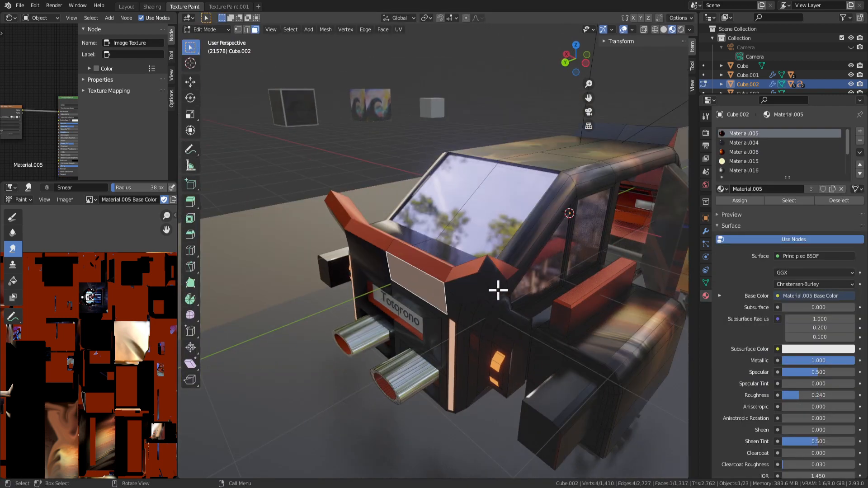
pyautogui.click(545, 321)
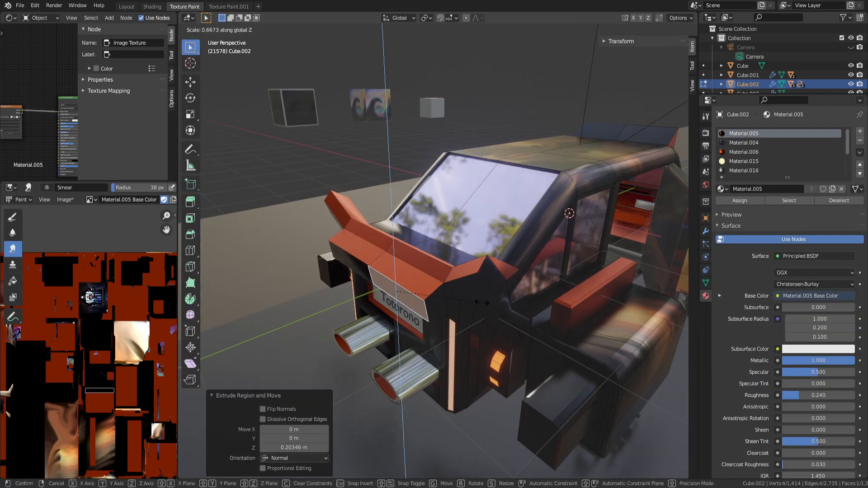
pyautogui.click(465, 299)
# Examine the reshaped spoiler and the car's side from several angles in Edit and Texture Paint modes.
pyautogui.press('Tab')
pyautogui.moveTo(455, 311)
pyautogui.mouseDown(button='middle')
pyautogui.moveTo(498, 364)
pyautogui.moveTo(502, 295)
pyautogui.moveTo(490, 258)
pyautogui.mouseUp(button='middle')
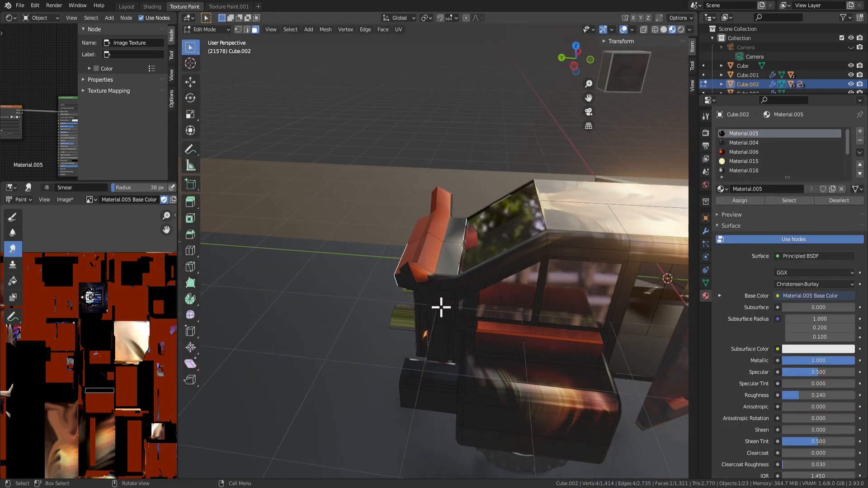
pyautogui.moveTo(442, 306)
pyautogui.mouseDown(button='middle')
pyautogui.moveTo(402, 302)
pyautogui.moveTo(573, 283)
pyautogui.mouseUp(button='middle')
pyautogui.scroll(-2, 574, 283)
pyautogui.press('Tab')
pyautogui.moveTo(543, 332); pyautogui.dragTo(506, 329, button='middle')
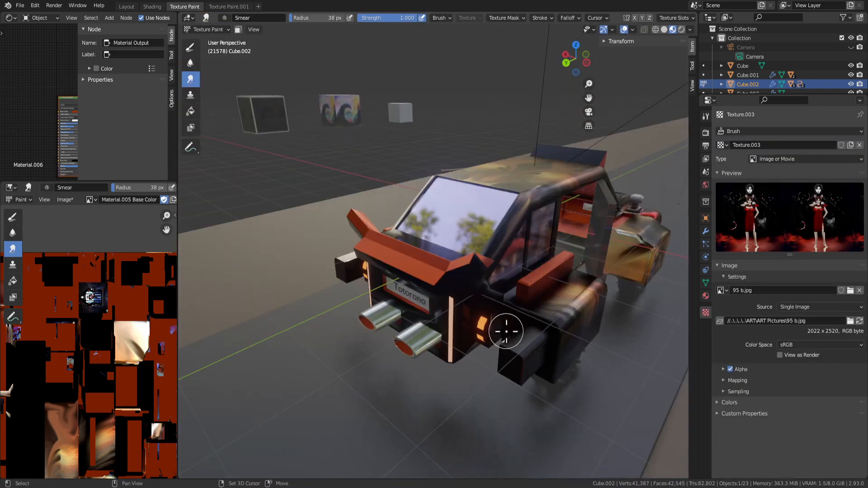
pyautogui.moveTo(455, 267)
pyautogui.mouseDown(button='middle')
pyautogui.moveTo(426, 266)
pyautogui.moveTo(383, 245)
pyautogui.mouseUp(button='middle')
pyautogui.scroll(2, 436, 318)
pyautogui.moveTo(436, 318)
pyautogui.mouseDown(button='middle')
pyautogui.moveTo(448, 294)
pyautogui.moveTo(414, 284)
pyautogui.mouseUp(button='middle')
pyautogui.press('Tab')
pyautogui.scroll(2, 414, 283)
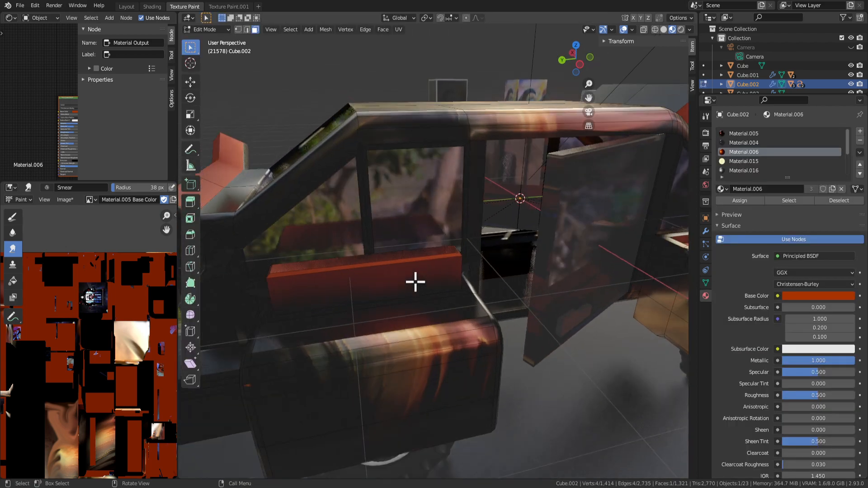
pyautogui.press('Tab')
pyautogui.scroll(-3, 438, 282)
pyautogui.press('Tab')
pyautogui.press('Tab')
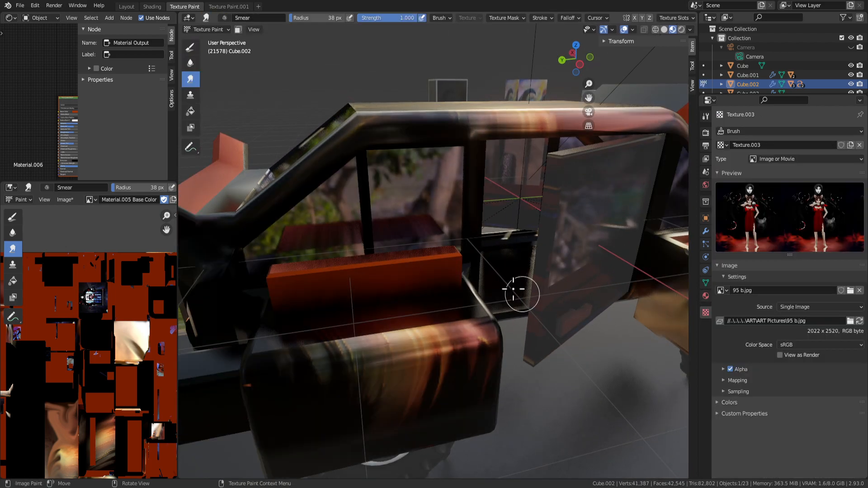
pyautogui.moveTo(519, 291); pyautogui.dragTo(434, 281, button='middle')
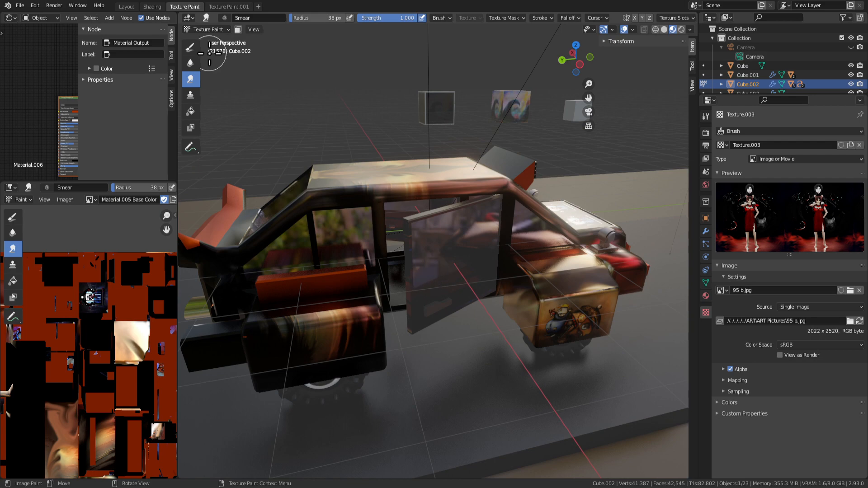
pyautogui.hotkey('ctrl', 'space')
pyautogui.moveTo(411, 229)
pyautogui.mouseDown(button='middle')
pyautogui.moveTo(459, 248)
pyautogui.moveTo(468, 306)
pyautogui.mouseUp(button='middle')
pyautogui.press('Tab')
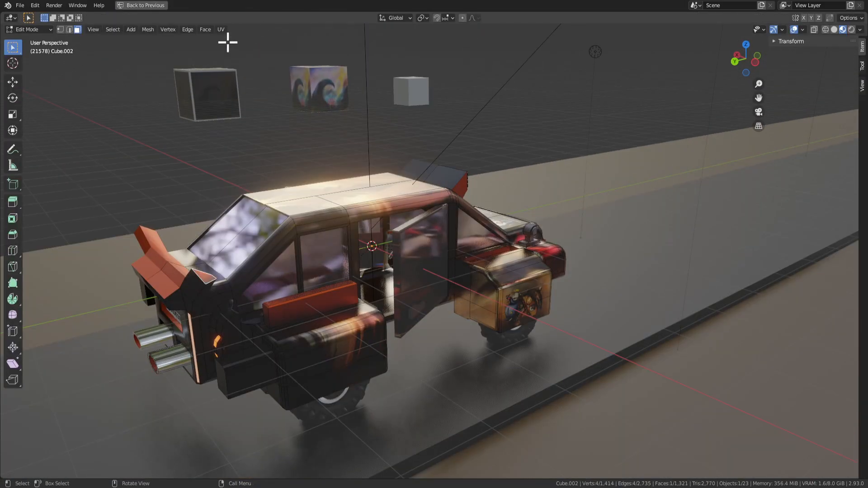
pyautogui.press('Tab')
pyautogui.hotkey('ctrl', 'space')
# Switch to the Shading workspace, maximize the rendered viewport and start the animation playback.
pyautogui.click(208, 6)
pyautogui.click(155, 7)
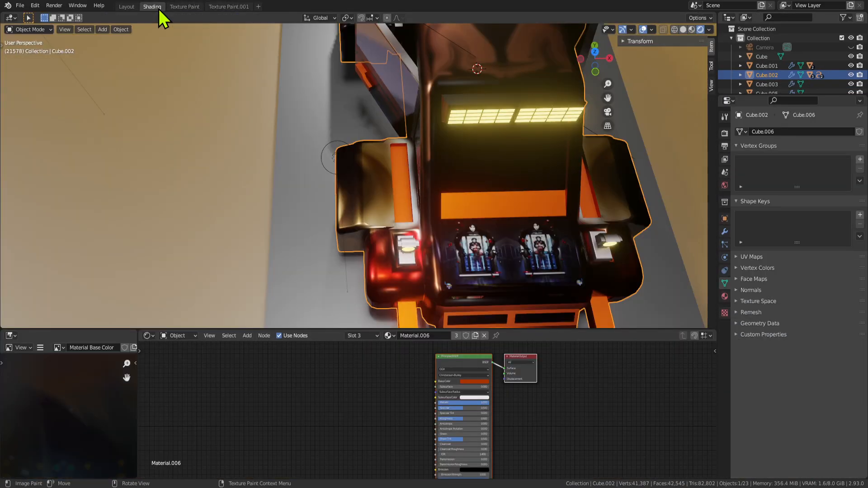
pyautogui.scroll(-3, 506, 166)
pyautogui.moveTo(452, 189); pyautogui.dragTo(571, 208, button='middle')
pyautogui.scroll(3, 350, 137)
pyautogui.hotkey('ctrl', 'space')
pyautogui.press('space')
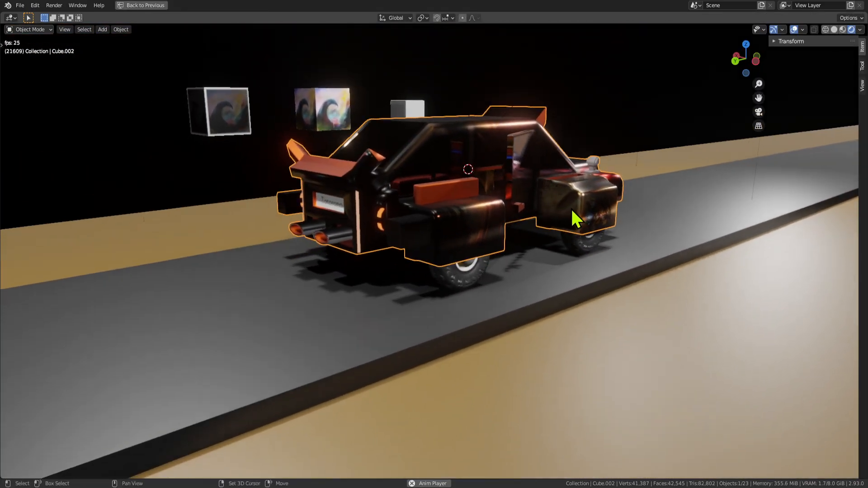
# Inspect the animated car with walk navigation, moving around its exterior, through the cabin and above the roof.
pyautogui.hotkey('shift', '`')
pyautogui.press('w')
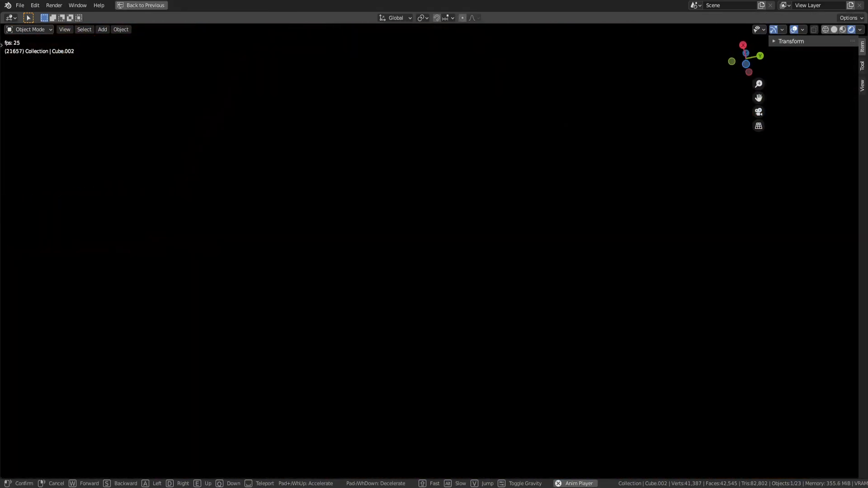
pyautogui.press('Escape')
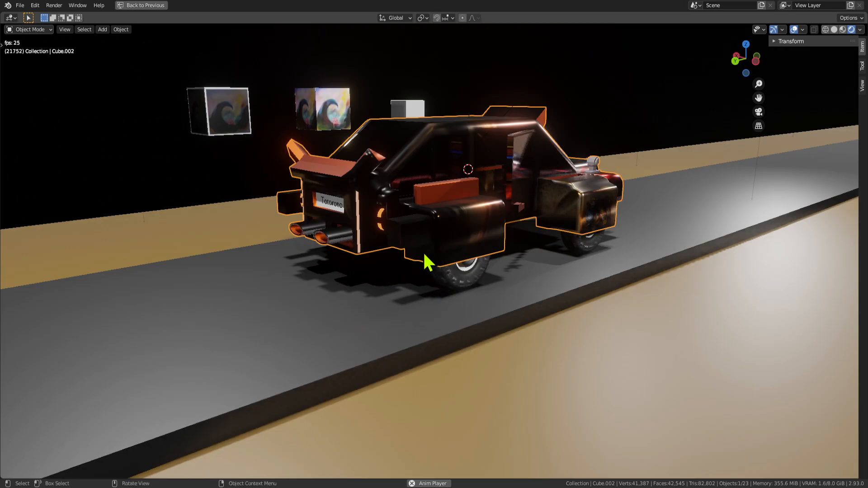
pyautogui.moveTo(424, 255); pyautogui.dragTo(314, 255, button='middle')
pyautogui.hotkey('shift', '`')
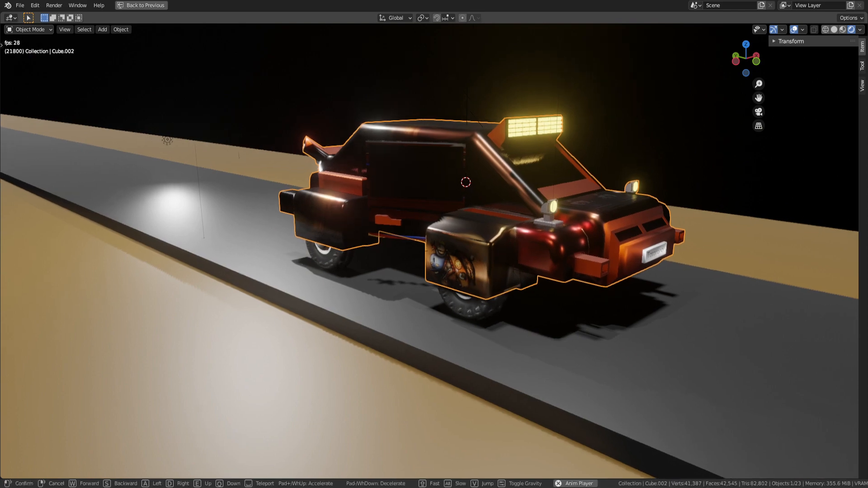
pyautogui.press('w')
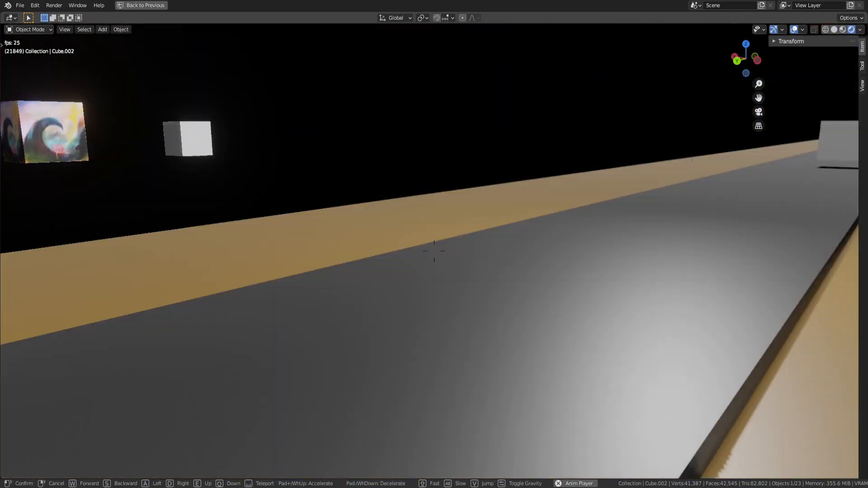
pyautogui.press('Escape')
pyautogui.hotkey('shift', '`')
pyautogui.press('w')
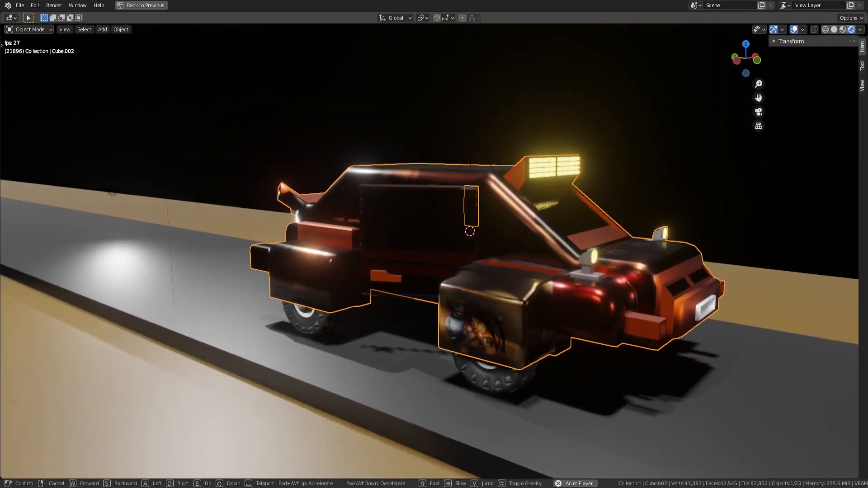
pyautogui.press('w')
pyautogui.press('a')
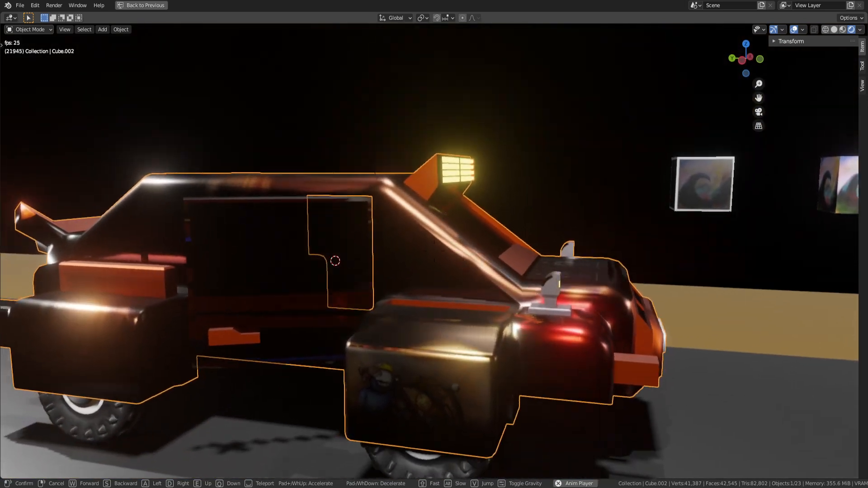
pyautogui.press('w')
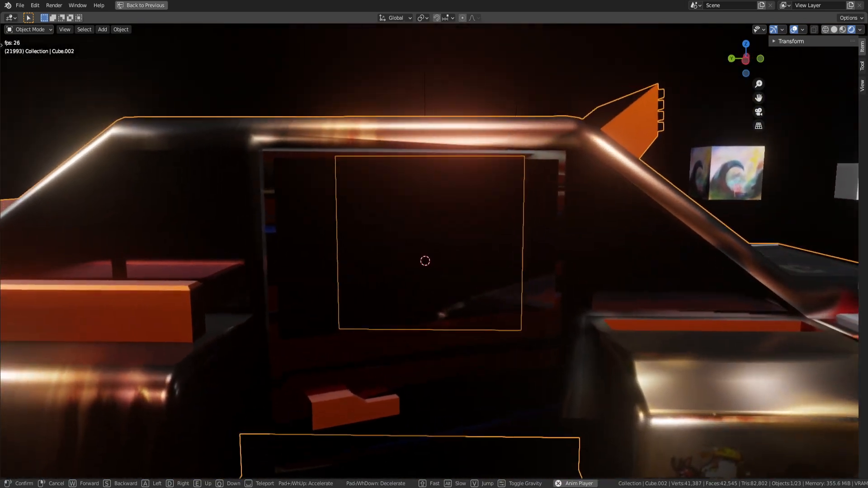
pyautogui.press('w')
pyautogui.press('w')
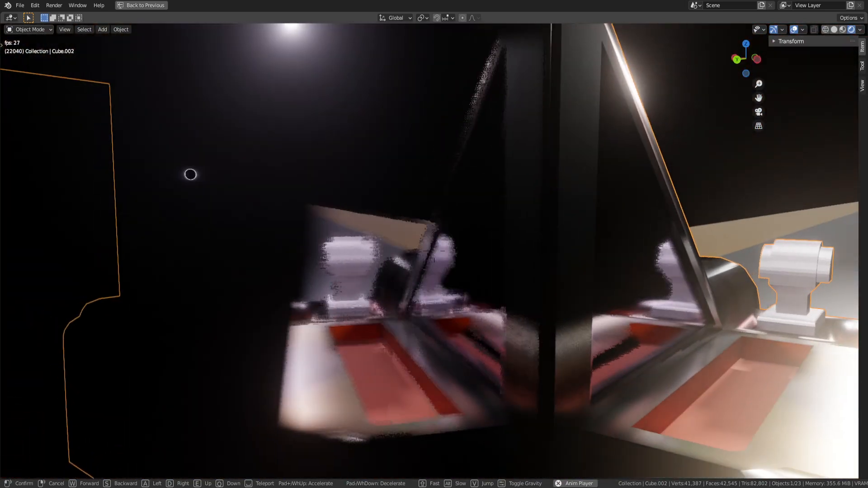
pyautogui.press('a')
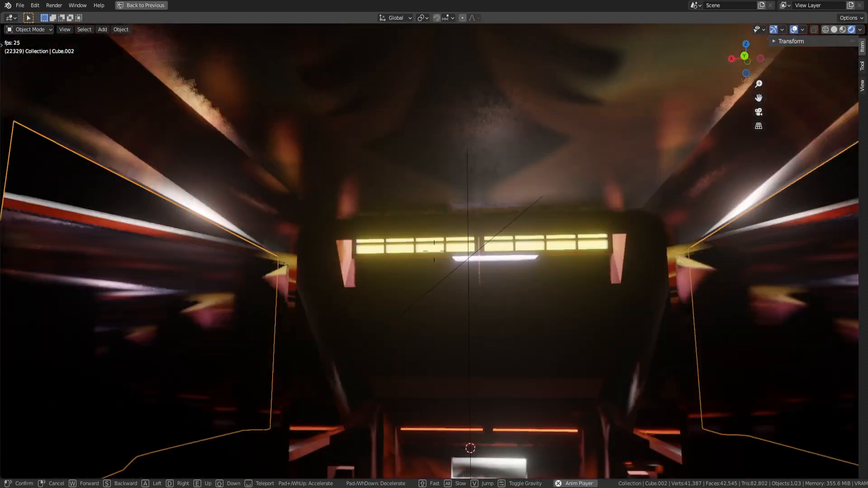
pyautogui.press('e')
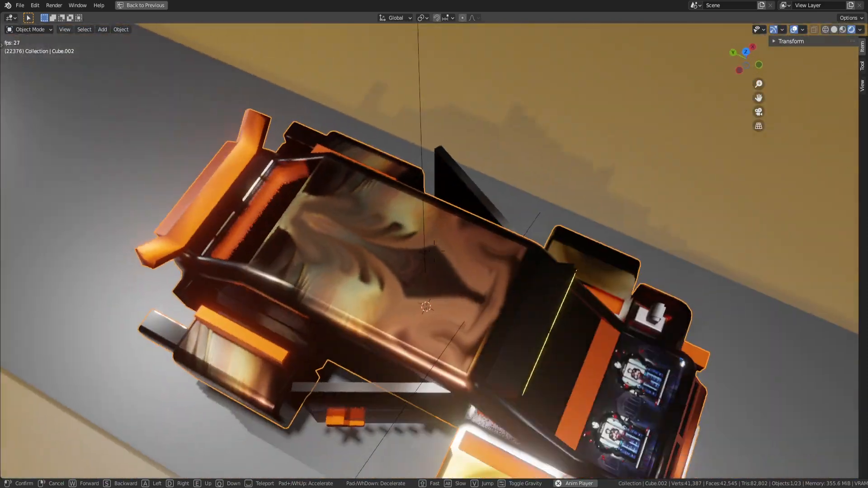
pyautogui.press('Escape')
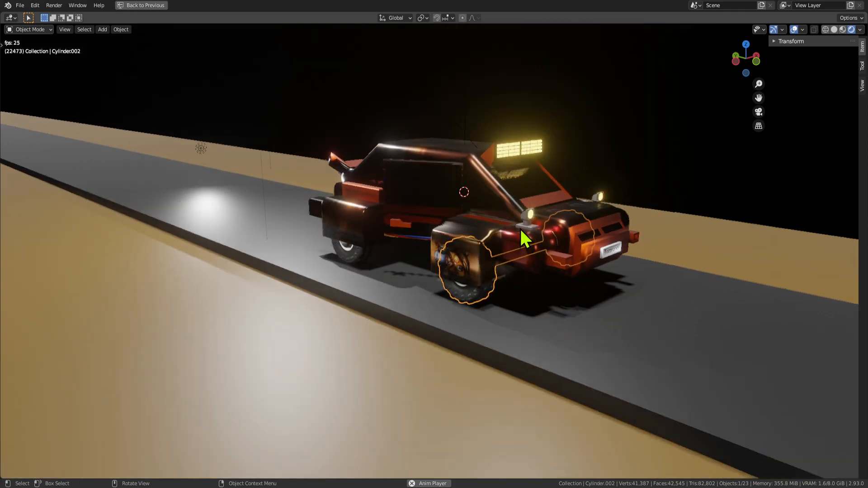
# Select the roadside plane and save the file.
pyautogui.moveTo(519, 227); pyautogui.dragTo(495, 225, button='middle')
pyautogui.moveTo(684, 185); pyautogui.dragTo(572, 335, button='middle')
pyautogui.click(655, 292)
pyautogui.hotkey('ctrl', 's')
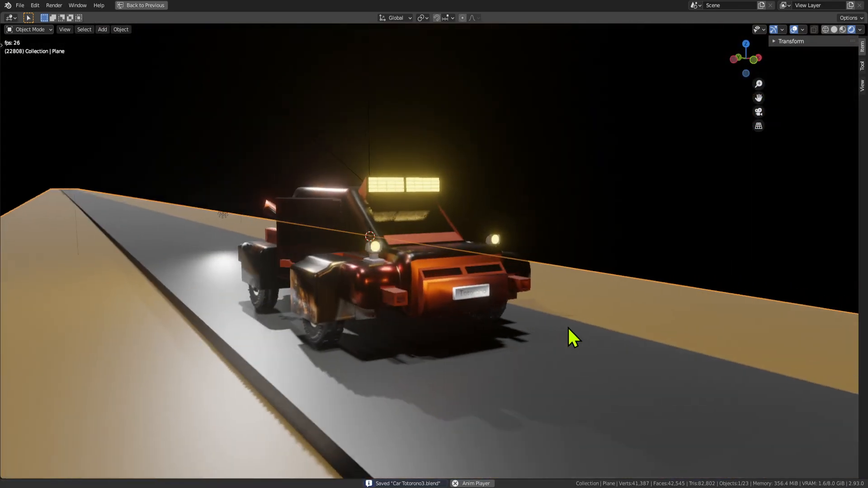
# Clear the selection and look over the car's front, roof and rear spoiler in the rendered view.
pyautogui.click(590, 207)
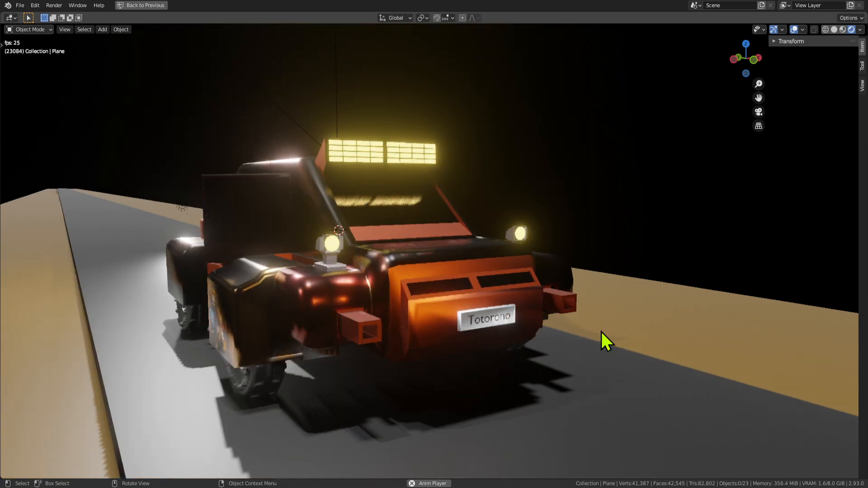
pyautogui.moveTo(601, 332); pyautogui.dragTo(570, 206, button='middle')
pyautogui.press('Tab')
pyautogui.press('Tab')
pyautogui.moveTo(347, 359); pyautogui.dragTo(461, 278, button='middle')
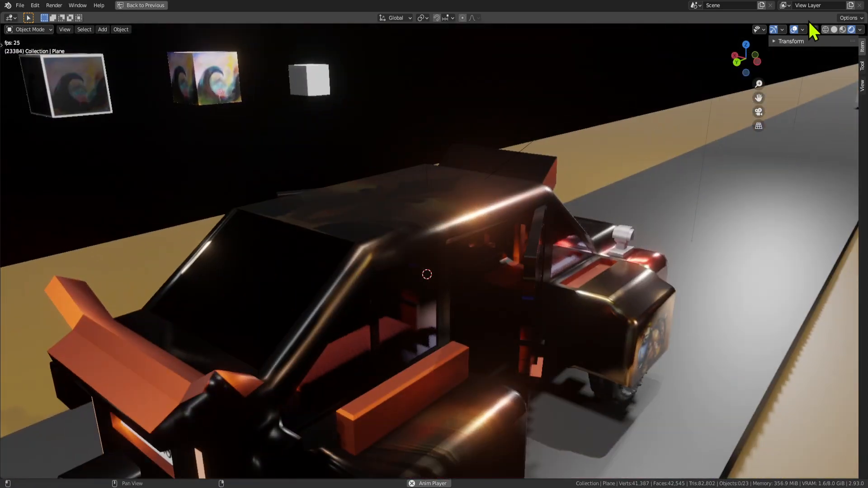
# Change the viewport shading to Material Preview and stop the animation playback.
pyautogui.click(843, 29)
pyautogui.moveTo(606, 238)
pyautogui.mouseDown(button='middle')
pyautogui.moveTo(403, 258)
pyautogui.moveTo(481, 201)
pyautogui.moveTo(411, 298)
pyautogui.moveTo(477, 316)
pyautogui.moveTo(470, 316)
pyautogui.moveTo(474, 378)
pyautogui.mouseUp(button='middle')
pyautogui.press('space')
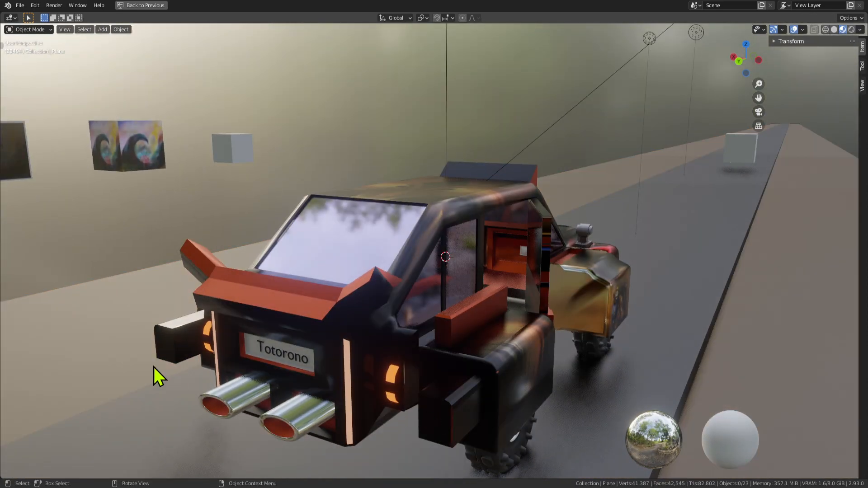
# Examine the car's bodywork, roof artwork and fenders from all sides in Material Preview.
pyautogui.click(163, 358)
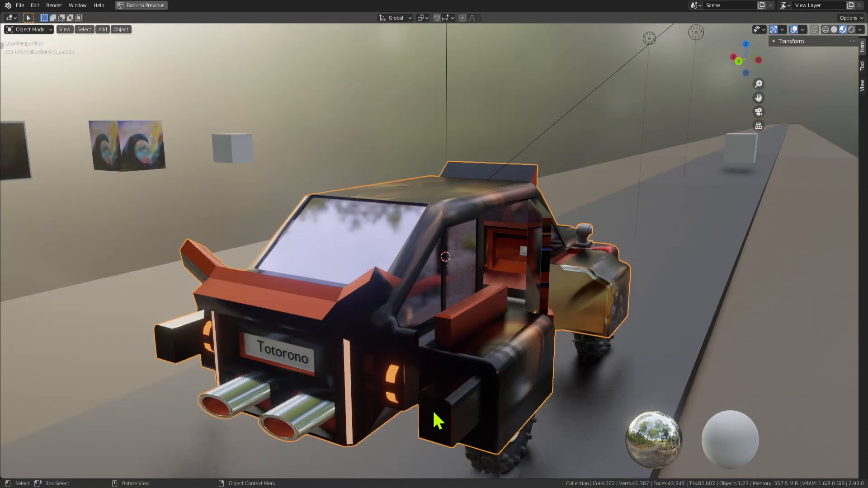
pyautogui.press('Tab')
pyautogui.moveTo(432, 422); pyautogui.dragTo(591, 333, button='middle')
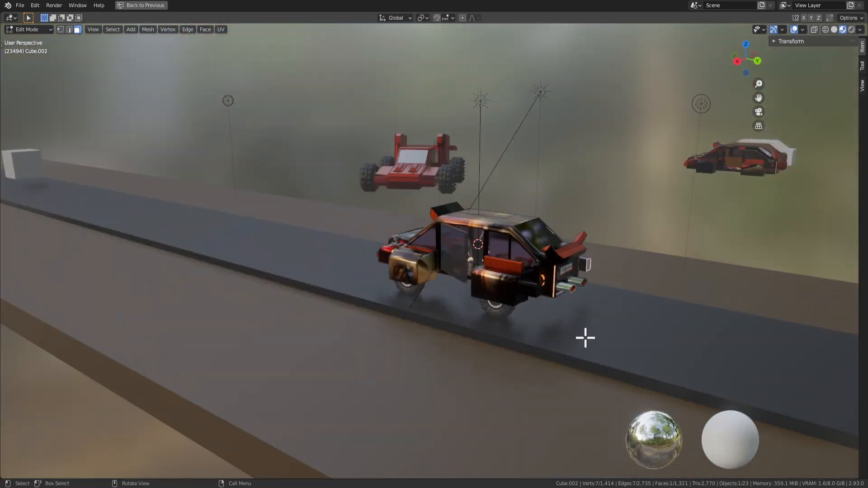
pyautogui.press('Tab')
pyautogui.moveTo(450, 325); pyautogui.dragTo(560, 327, button='middle')
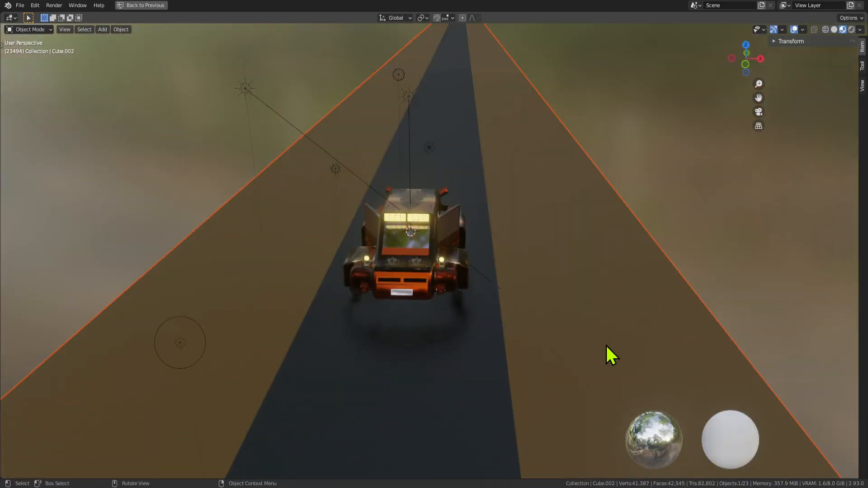
pyautogui.scroll(5, 498, 271)
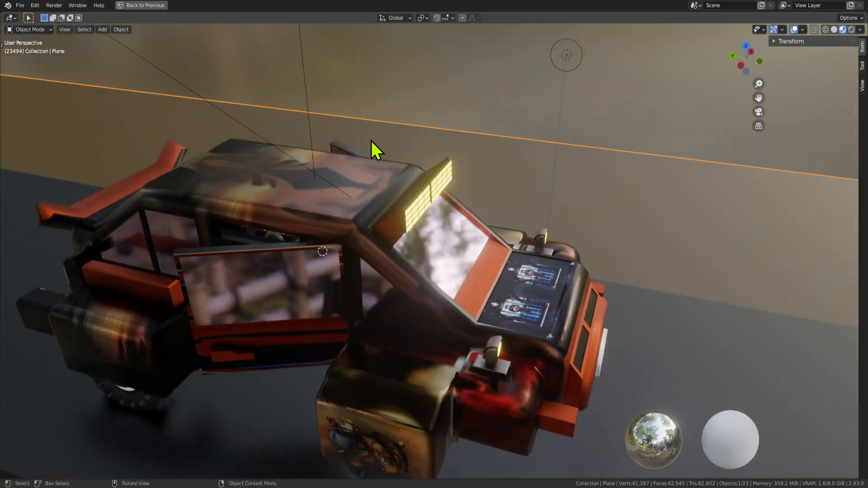
pyautogui.click(316, 198)
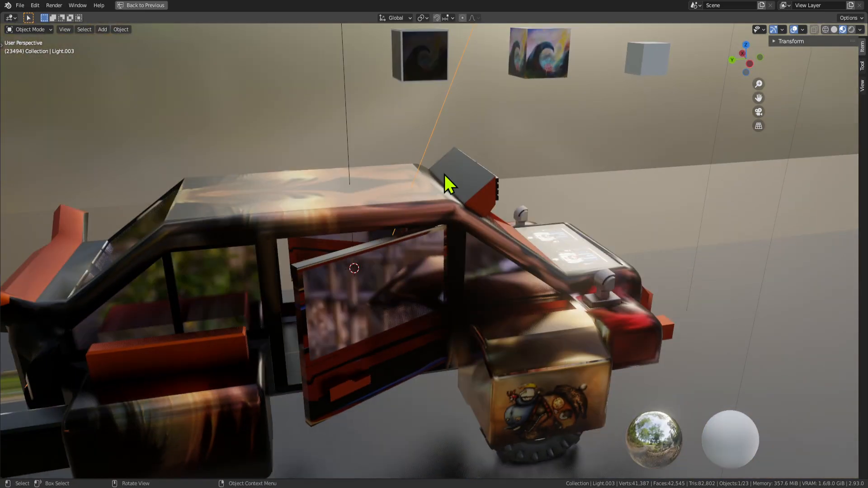
pyautogui.scroll(-5, 444, 174)
pyautogui.click(329, 278)
pyautogui.moveTo(329, 278); pyautogui.dragTo(398, 272, button='middle')
pyautogui.scroll(4, 465, 294)
pyautogui.scroll(-3, 465, 296)
pyautogui.moveTo(520, 288); pyautogui.dragTo(385, 289, button='middle')
pyautogui.press('Tab')
pyautogui.press('Tab')
pyautogui.moveTo(593, 232); pyautogui.dragTo(815, 23, button='middle')
pyautogui.click(501, 192)
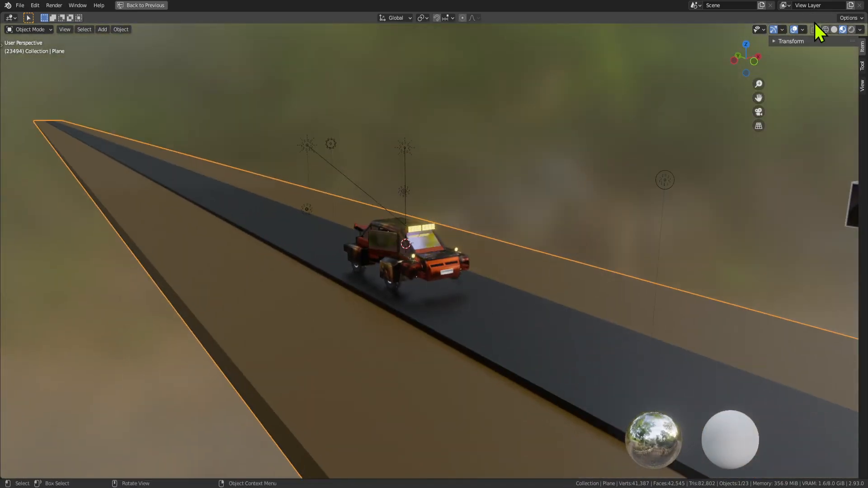
# Return the viewport to Rendered shading and view the painted cubes and the car's rear.
pyautogui.click(851, 29)
pyautogui.moveTo(628, 203)
pyautogui.mouseDown(button='middle')
pyautogui.moveTo(612, 165)
pyautogui.moveTo(340, 174)
pyautogui.moveTo(461, 237)
pyautogui.moveTo(422, 223)
pyautogui.moveTo(442, 267)
pyautogui.moveTo(440, 225)
pyautogui.moveTo(528, 228)
pyautogui.moveTo(681, 197)
pyautogui.moveTo(398, 236)
pyautogui.moveTo(613, 199)
pyautogui.moveTo(508, 242)
pyautogui.moveTo(341, 202)
pyautogui.moveTo(348, 209)
pyautogui.mouseUp(button='middle')
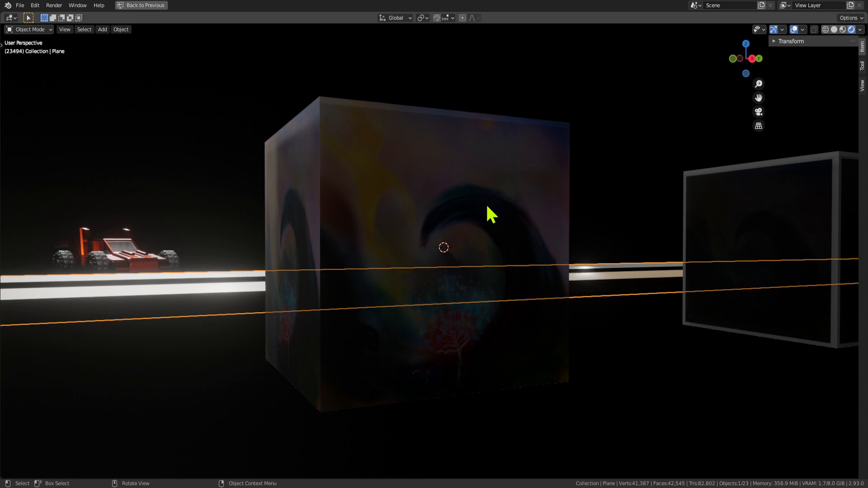
pyautogui.moveTo(488, 207); pyautogui.dragTo(607, 251, button='middle')
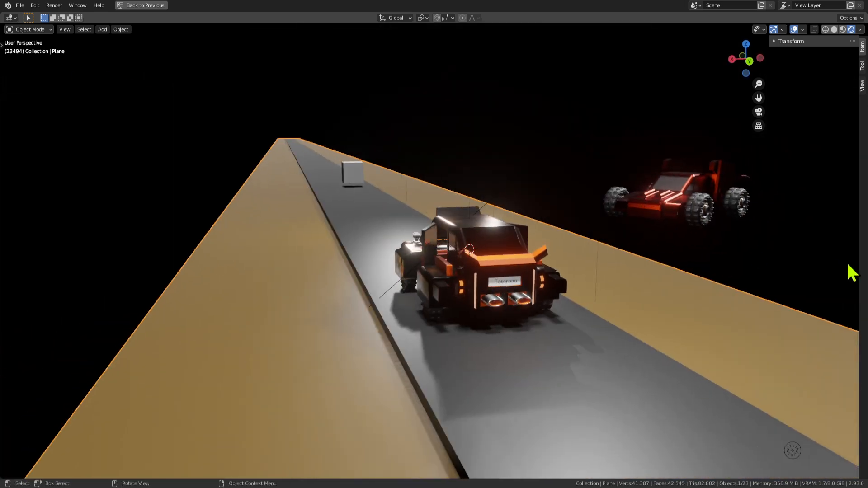